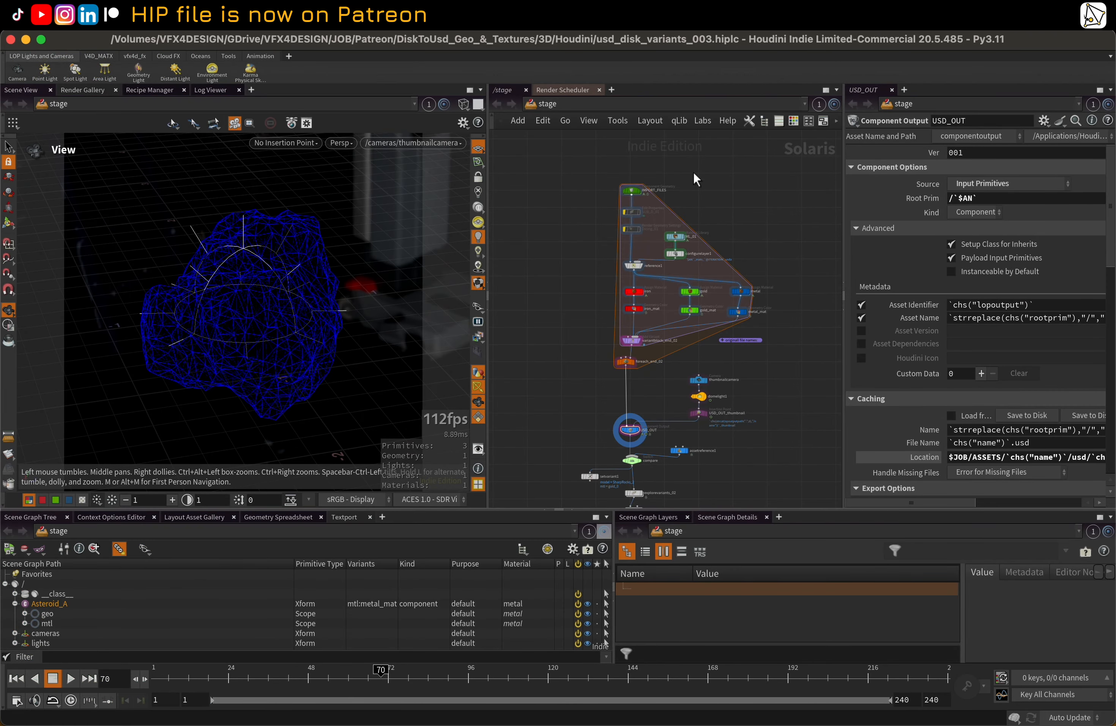
Widen the network editor slightly and add a Component Builder setup in the empty space beside the existing node network
scroll(695, 173, "up", 2)
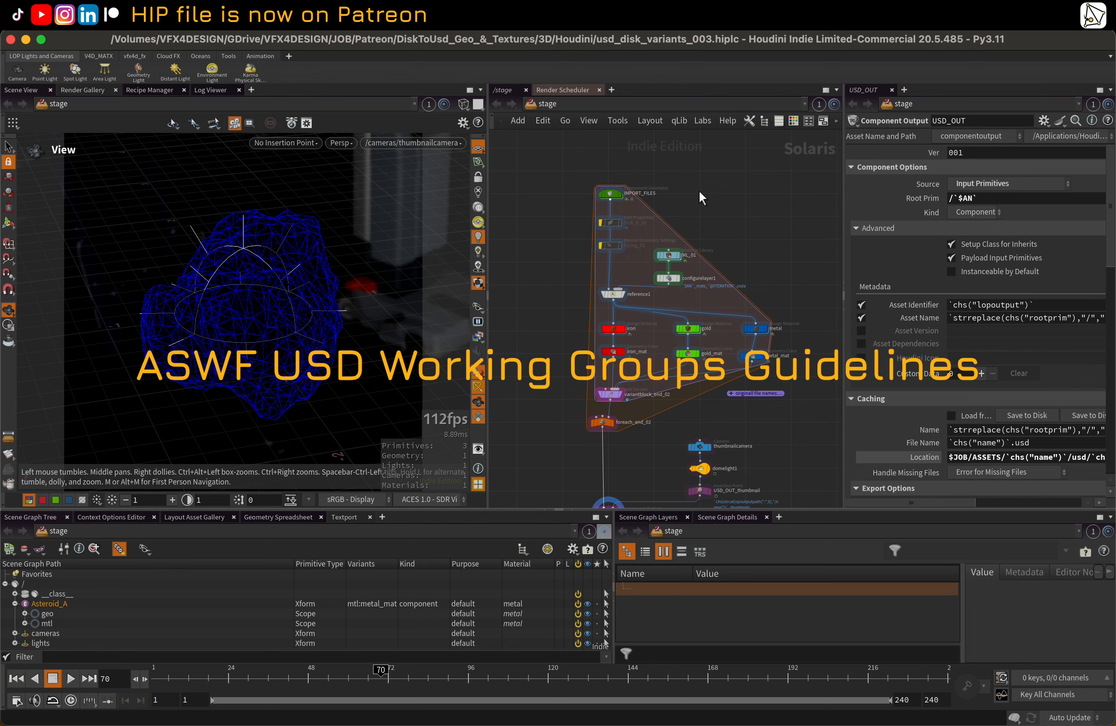
middle_click_drag(719, 189, 734, 212)
scroll(736, 212, "up", 1)
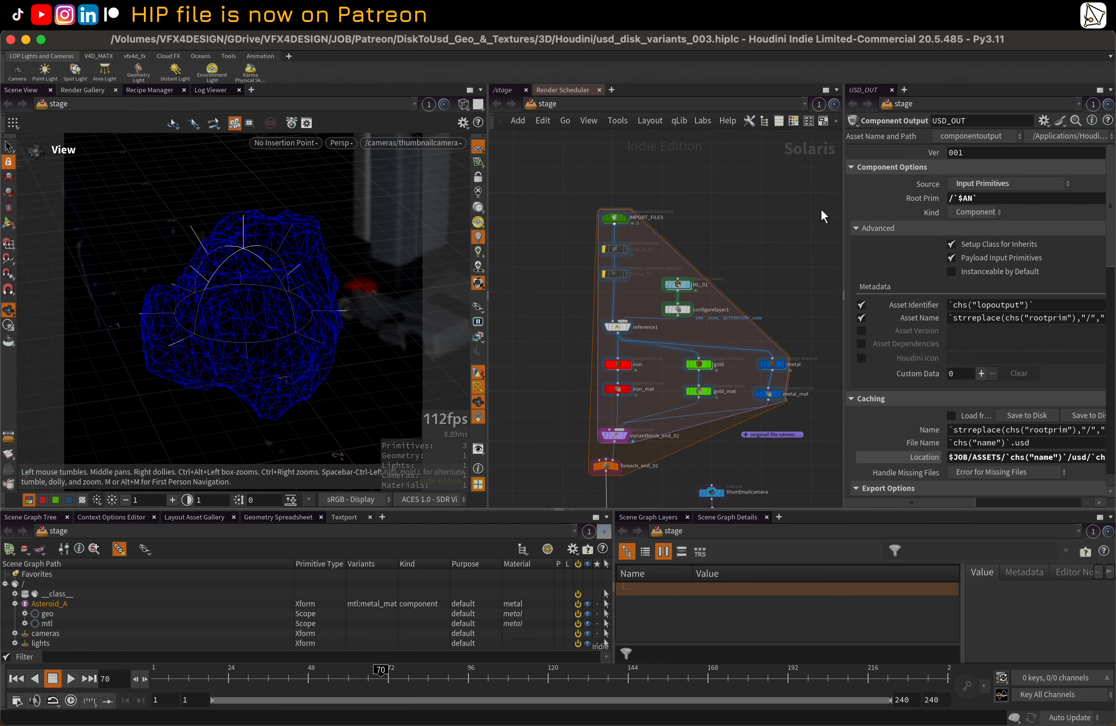
left_click_drag(845, 201, 867, 203)
scroll(747, 223, "down", 6)
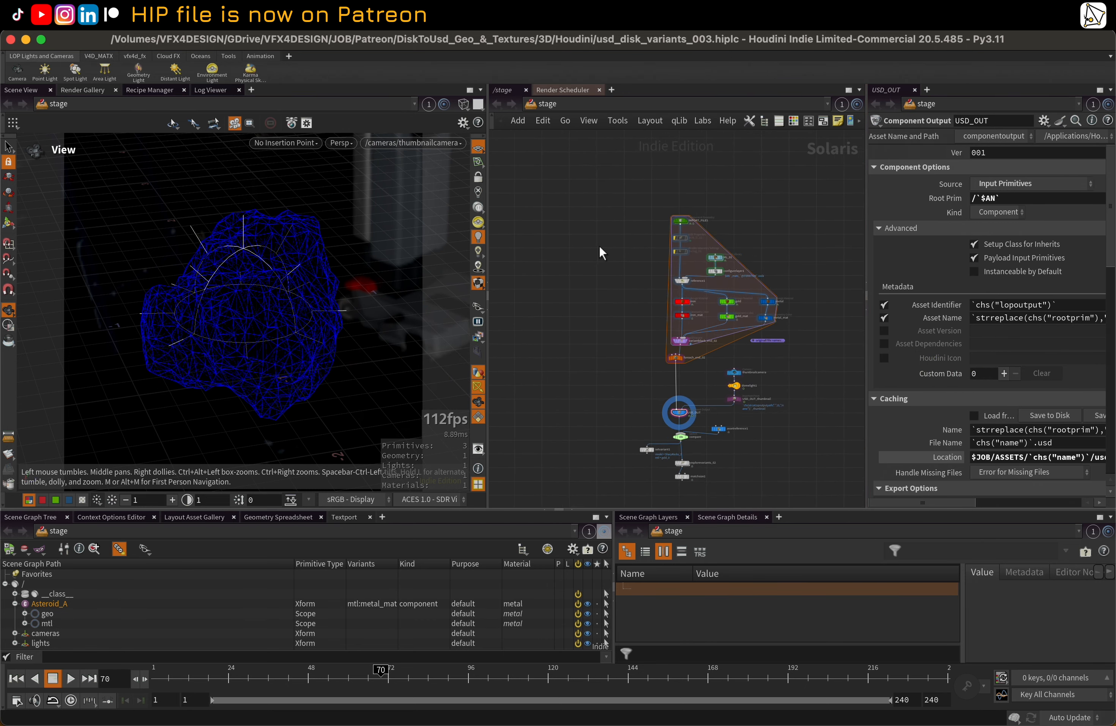
middle_click_drag(517, 227, 602, 243)
key("Tab")
type("c")
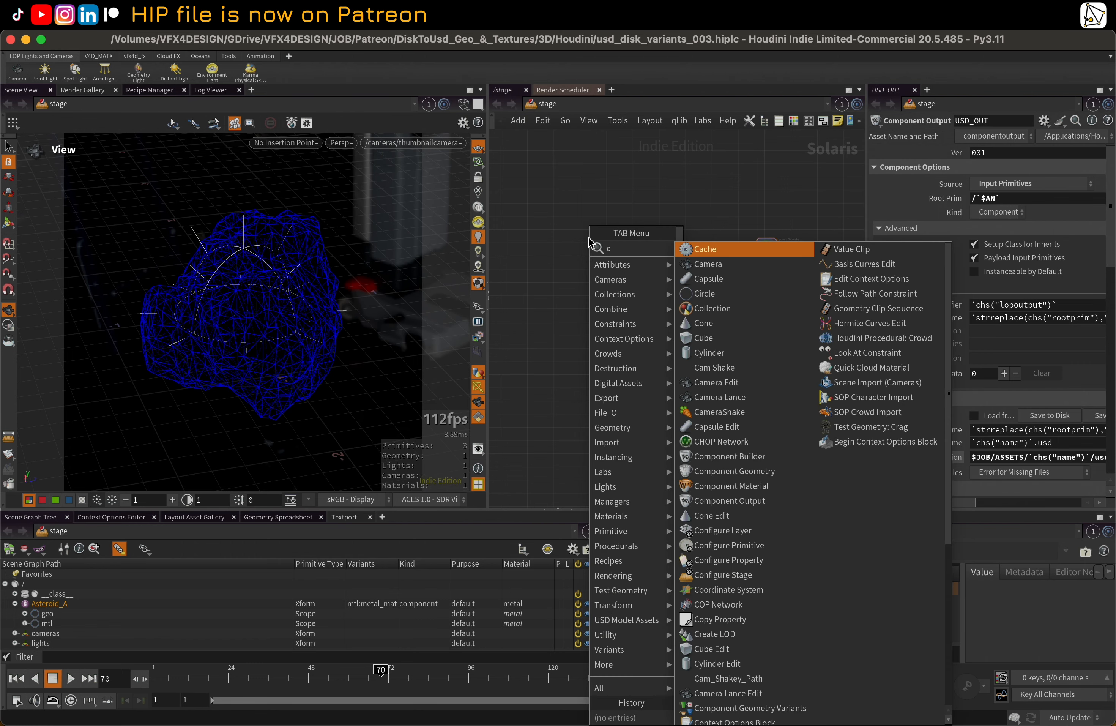
type("omp")
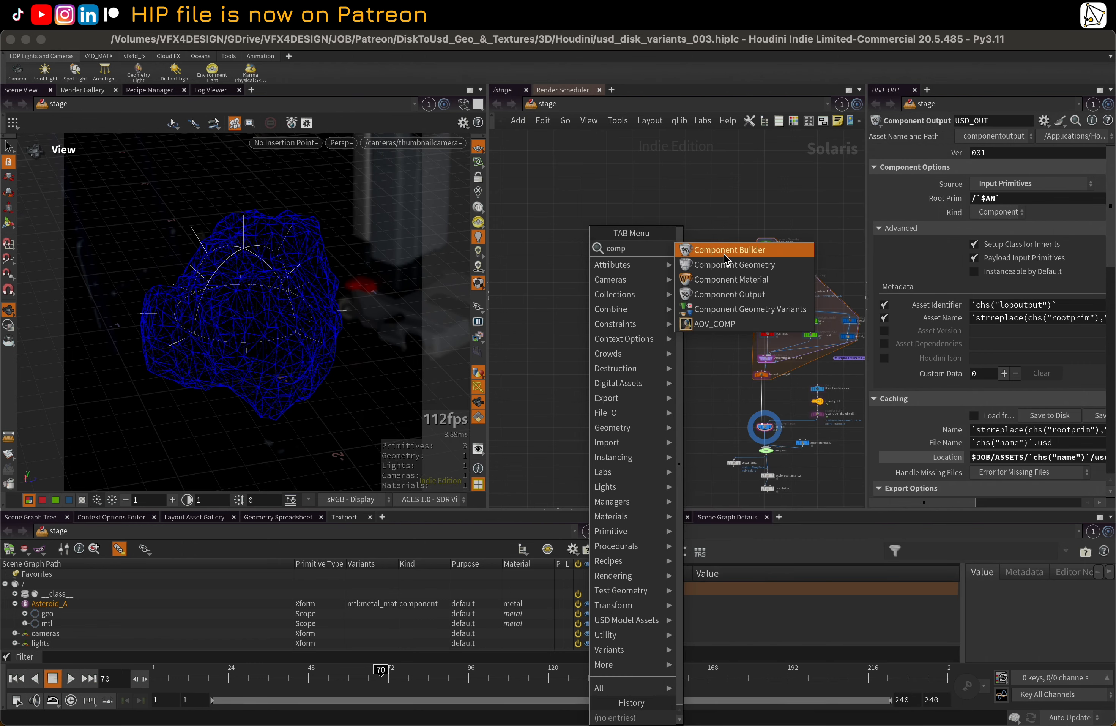
left_click(724, 250)
left_click(597, 247)
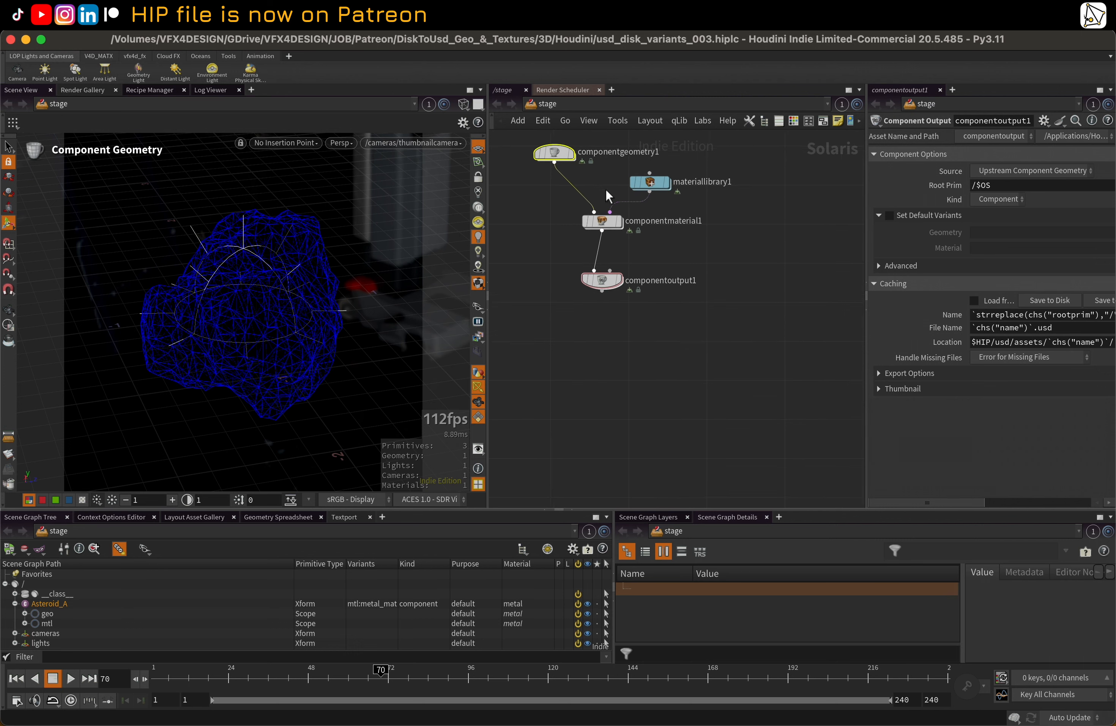
Look inside the new material library node and inspect the parameters of the component material and component output nodes
left_click(605, 227)
left_click(683, 255)
double_click(684, 257)
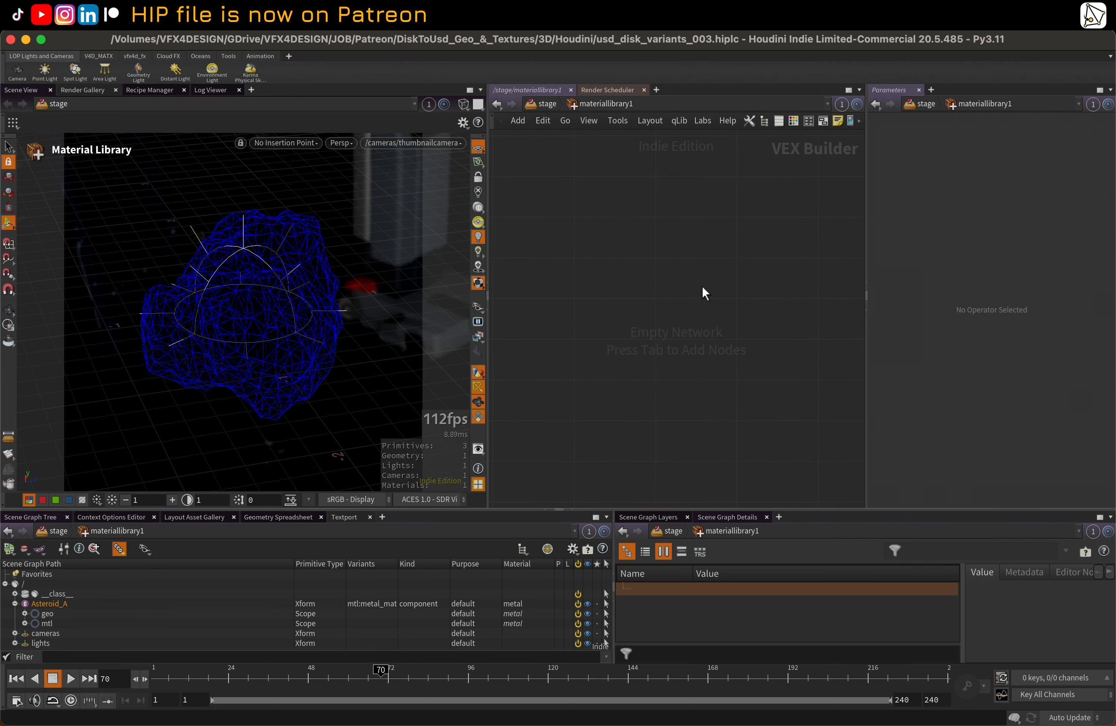
key("u")
left_click(637, 294)
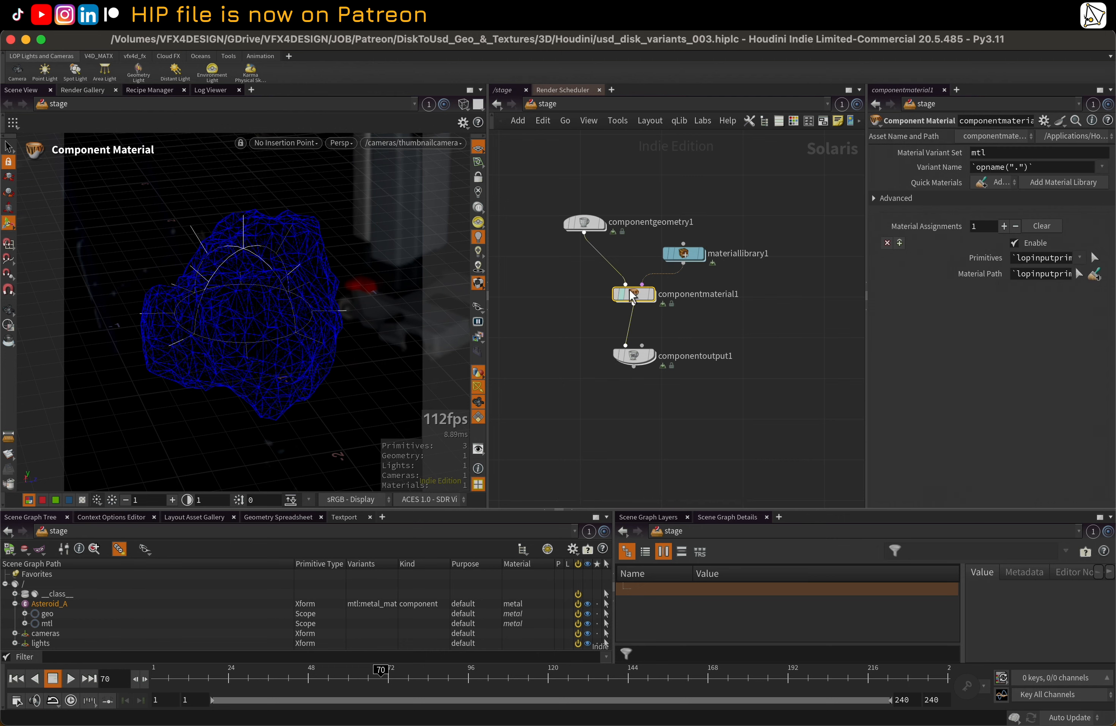
left_click(634, 355)
left_click_drag(544, 191, 736, 404)
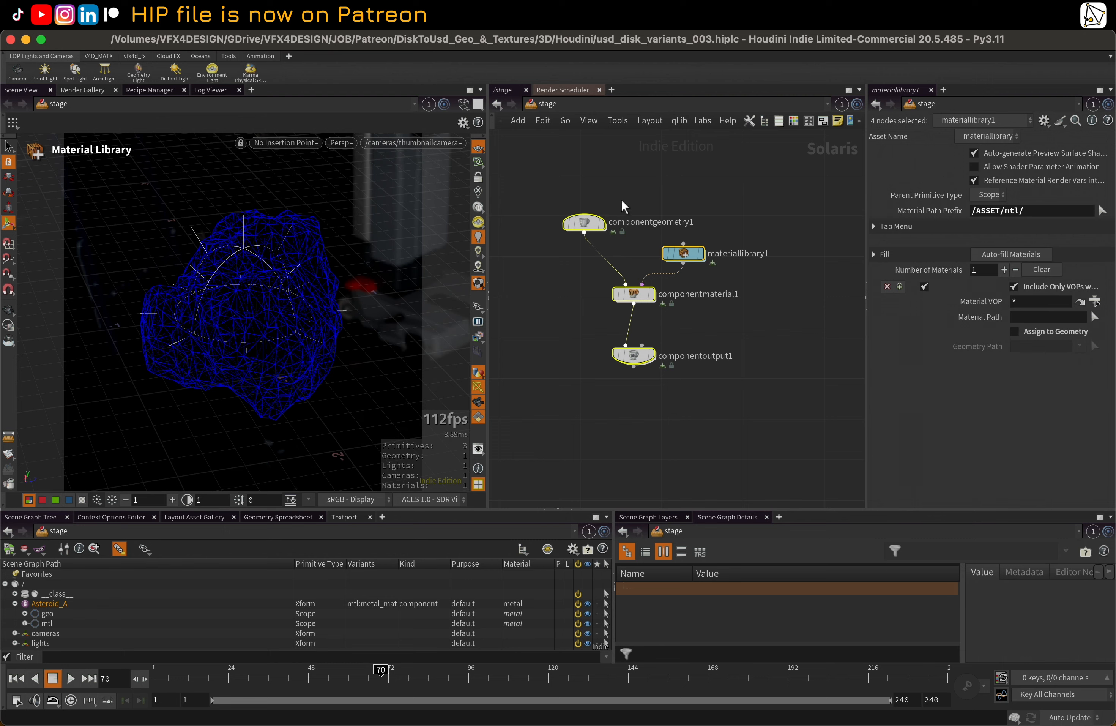
left_click_drag(562, 183, 737, 412)
middle_click_drag(620, 187, 621, 211)
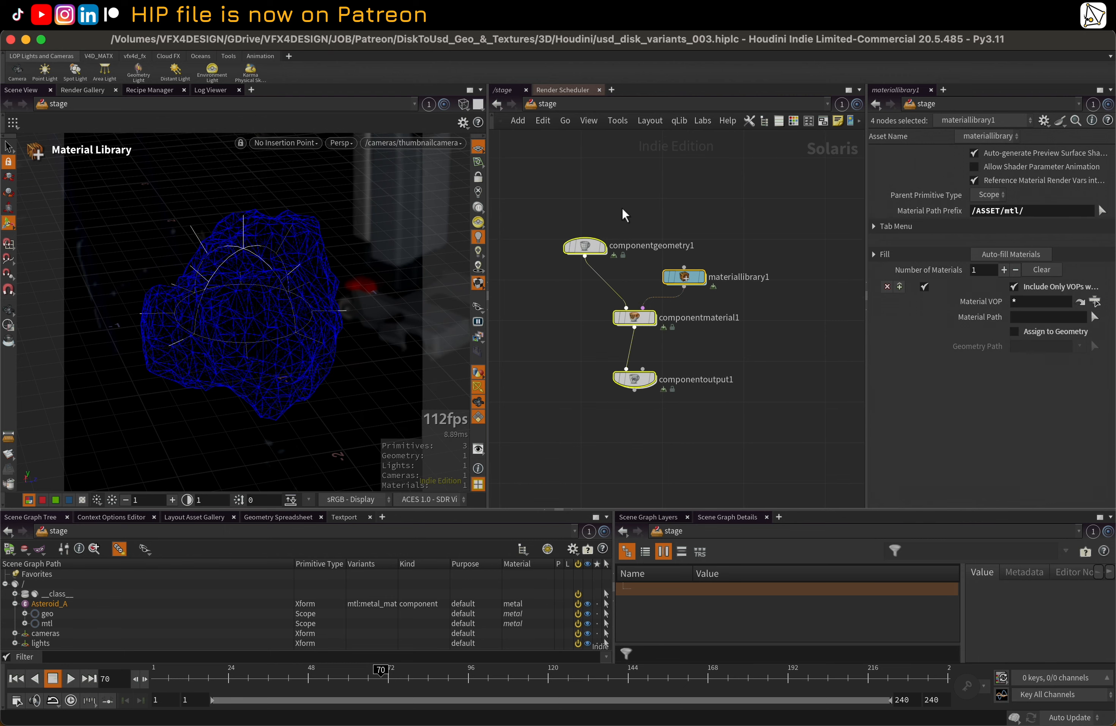
mouse_move(587, 249)
left_click_drag(593, 243, 589, 237)
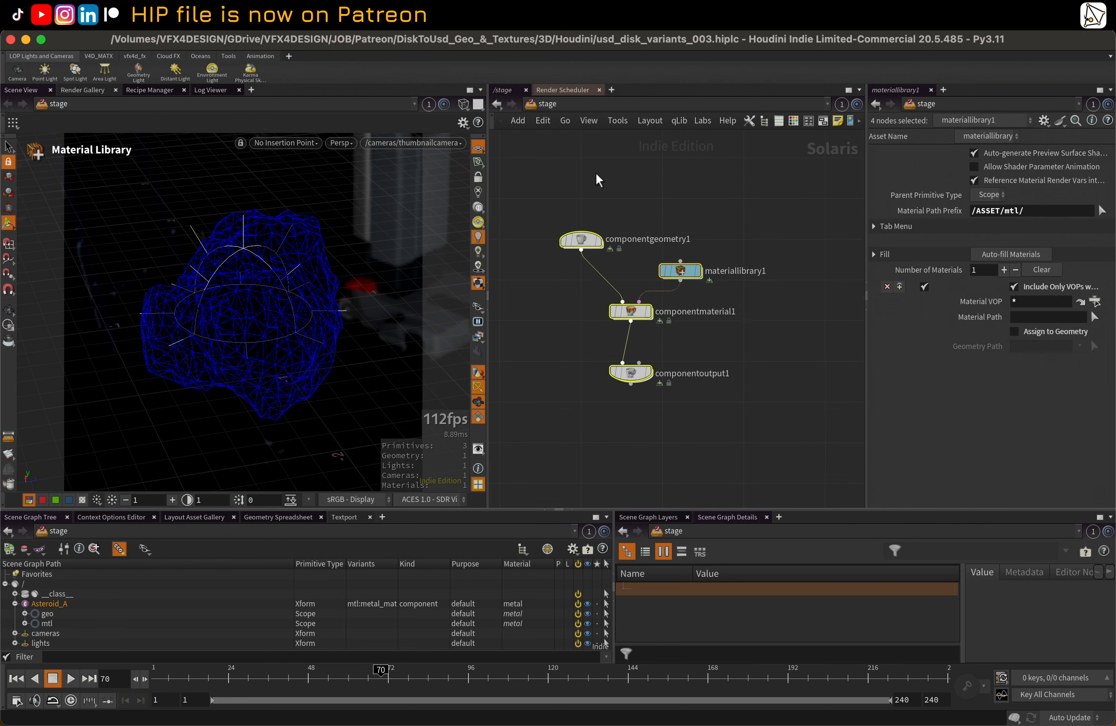
left_click(597, 177)
left_click_drag(624, 355, 588, 332)
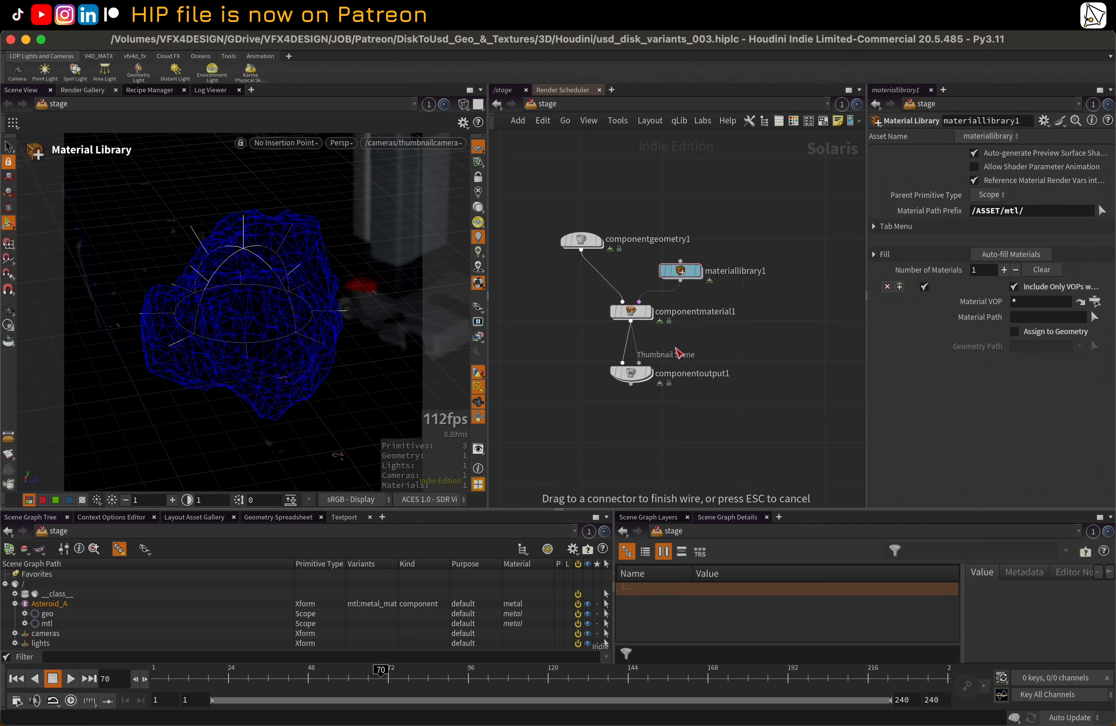
key("Escape")
left_click_drag(522, 195, 761, 430)
mouse_move(599, 257)
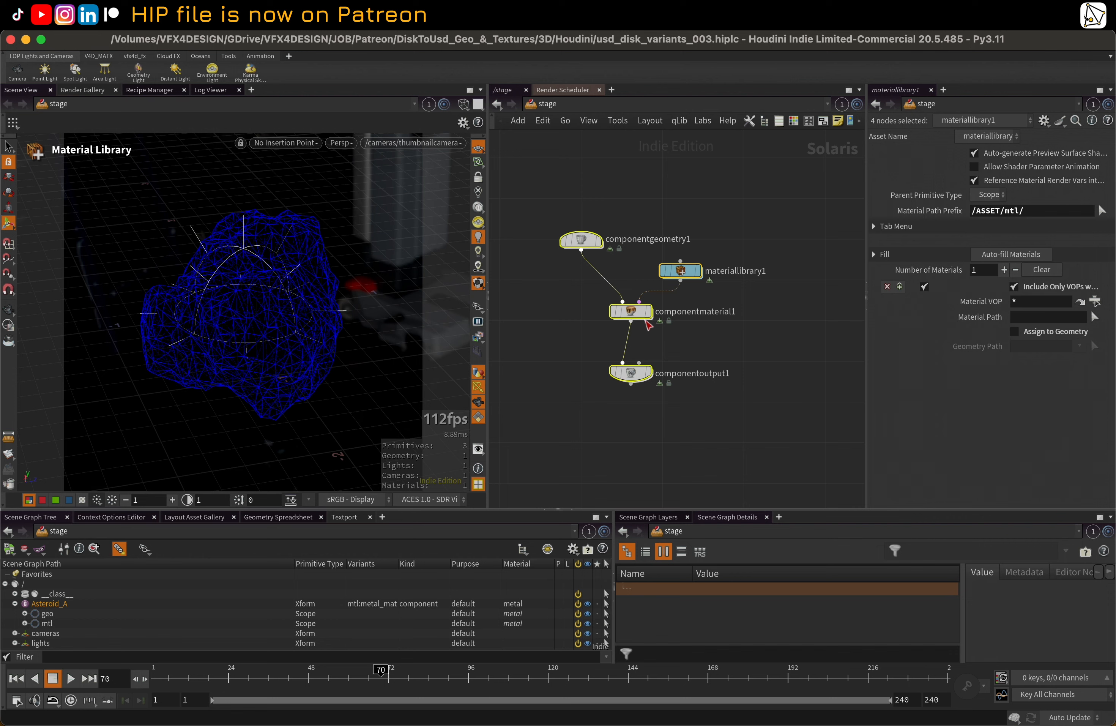
left_click(682, 355)
Line up the component material and component output nodes vertically beneath the component geometry node
left_click_drag(634, 313, 596, 323)
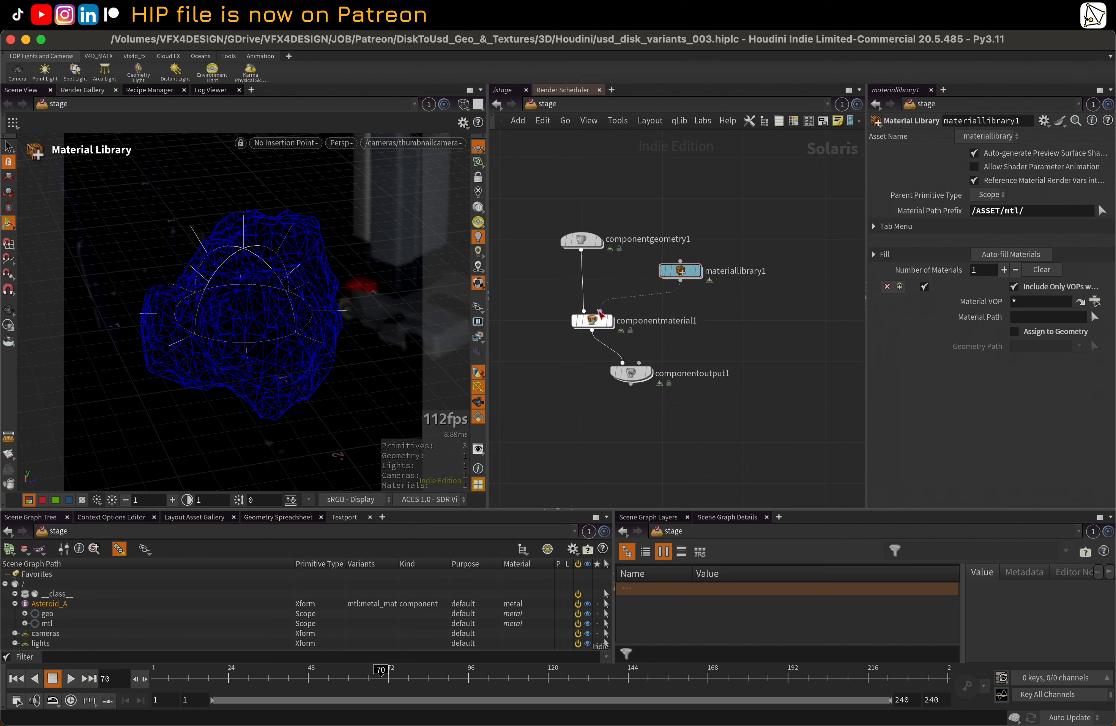
left_click(630, 384)
left_click_drag(631, 374, 585, 368)
left_click_drag(545, 203, 768, 420)
left_click(620, 178)
left_click_drag(585, 370, 596, 371)
mouse_move(587, 244)
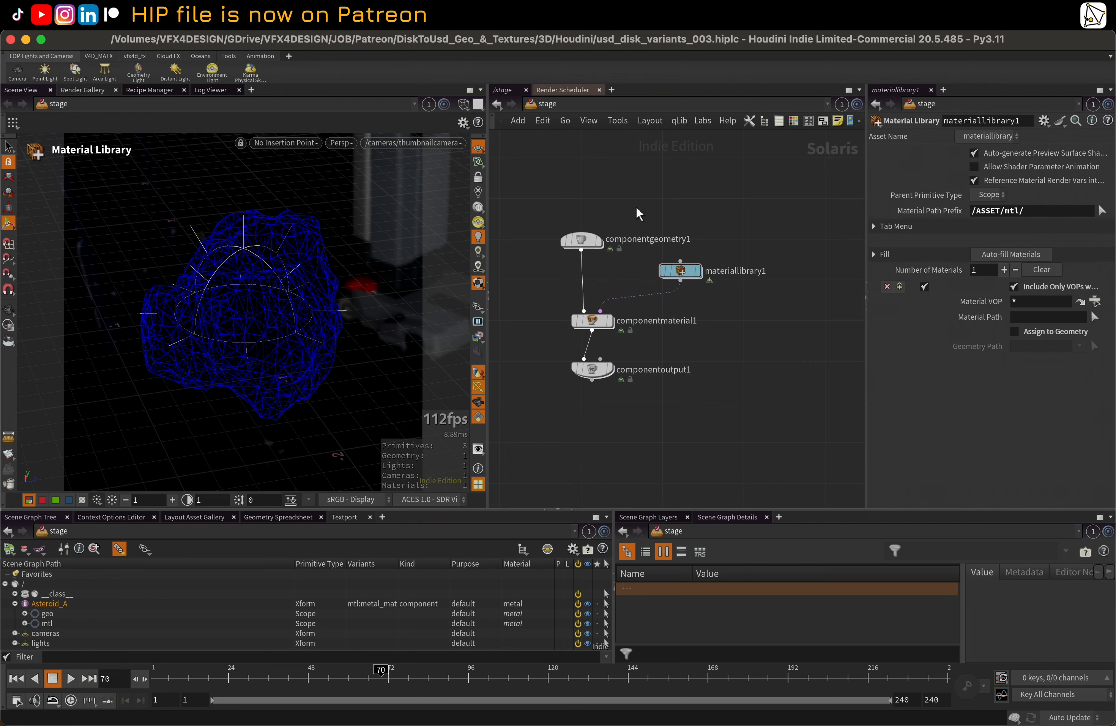
Move the component geometry node up and to the left, leaving space between it and the component material node
middle_click_drag(625, 210, 673, 227)
left_click_drag(640, 260, 547, 193)
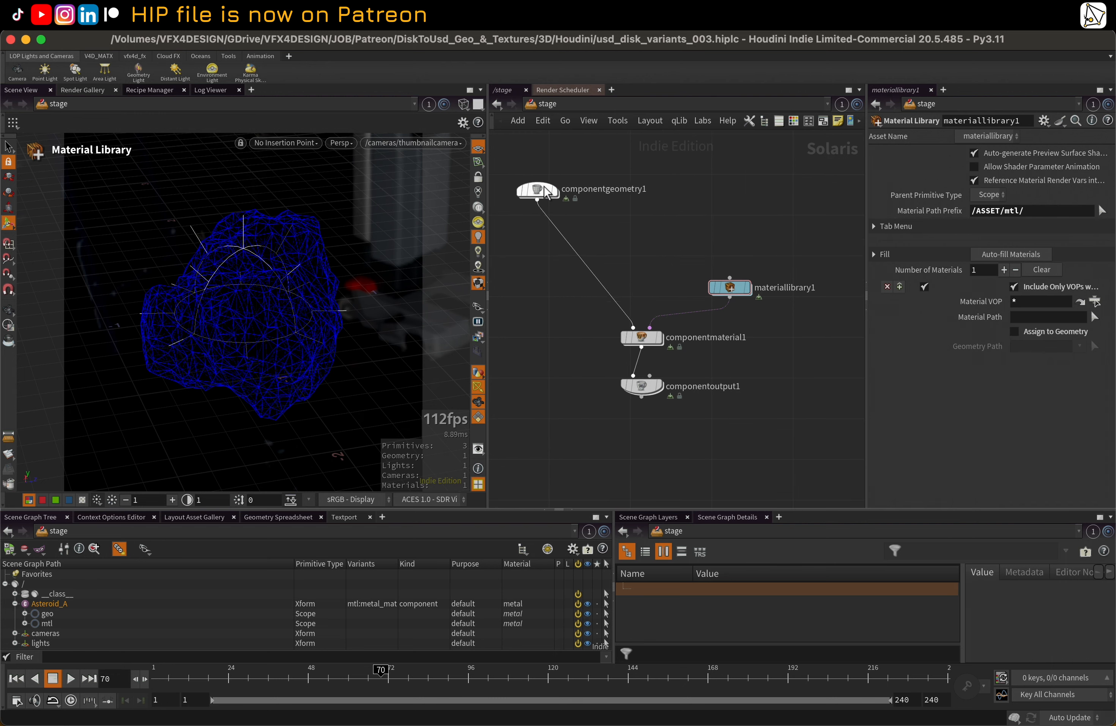
left_click(545, 189)
left_click(582, 189)
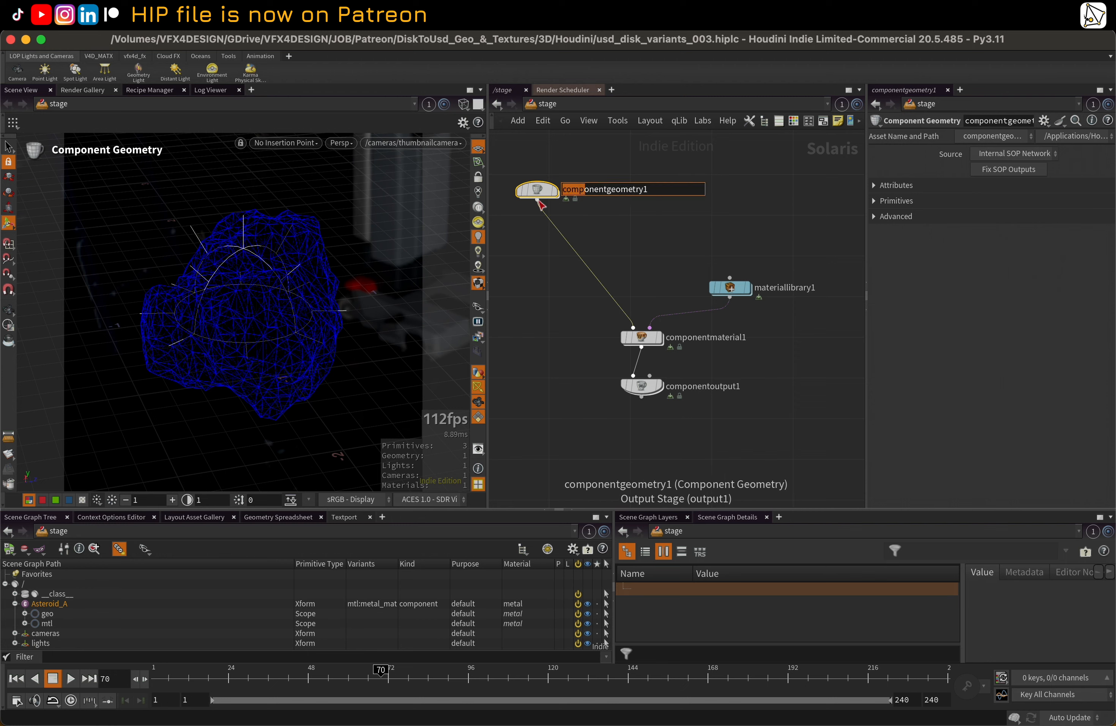
left_click_drag(538, 201, 608, 232)
key("Escape")
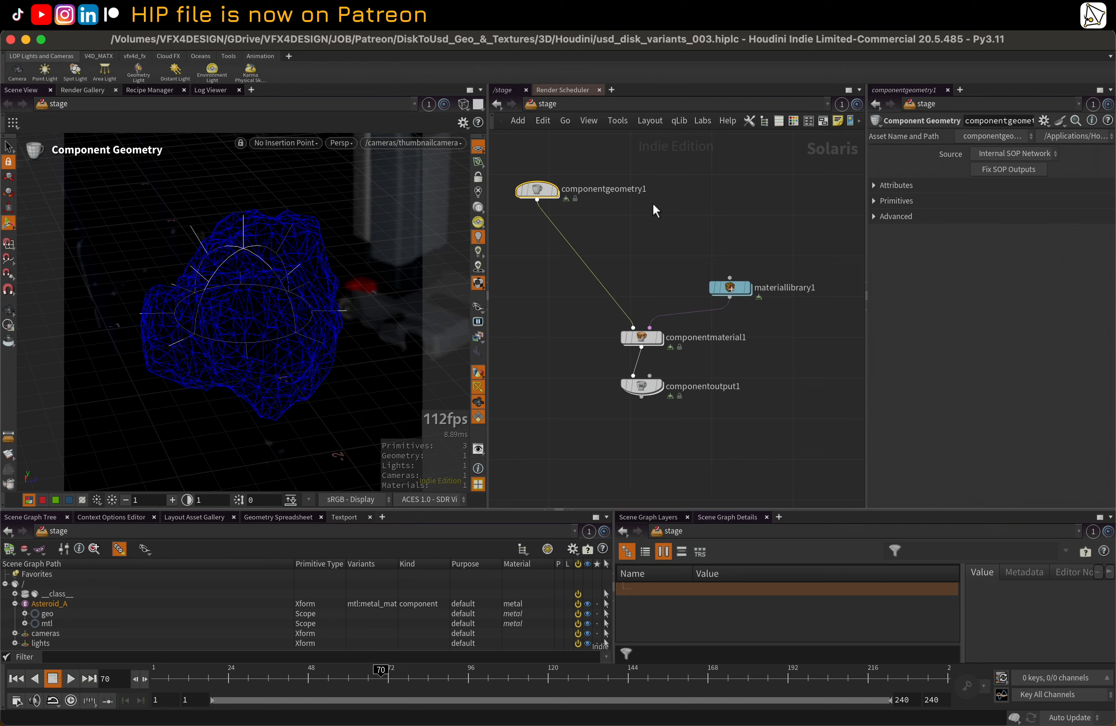
key("Tab")
type("c")
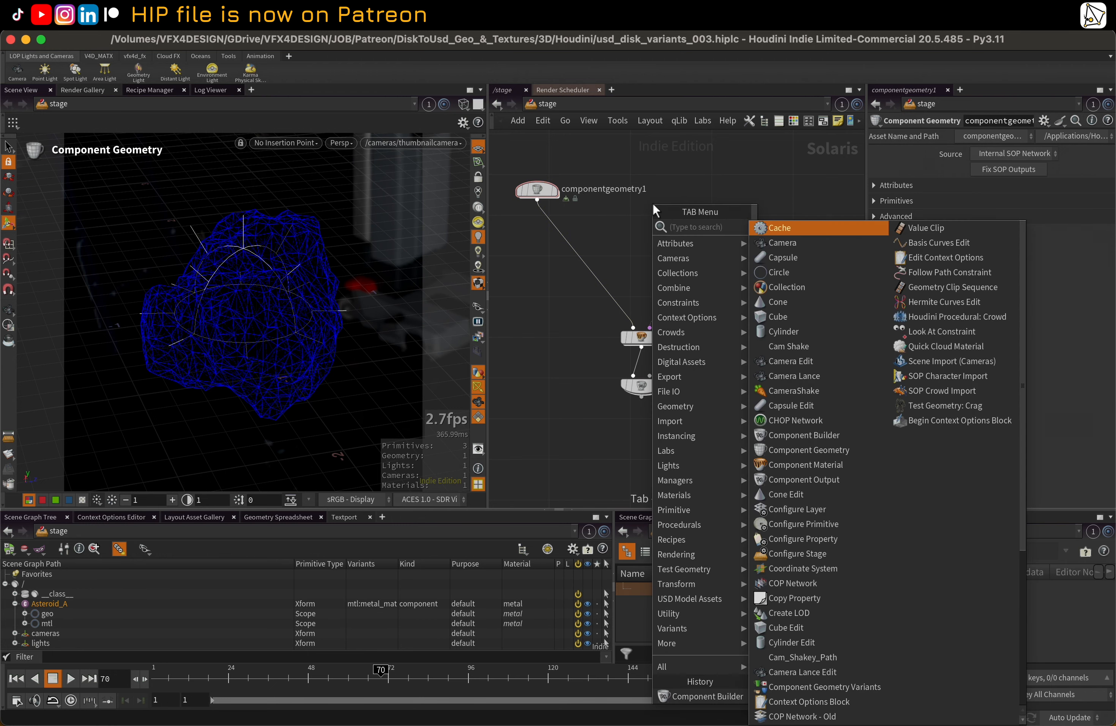
type("omp")
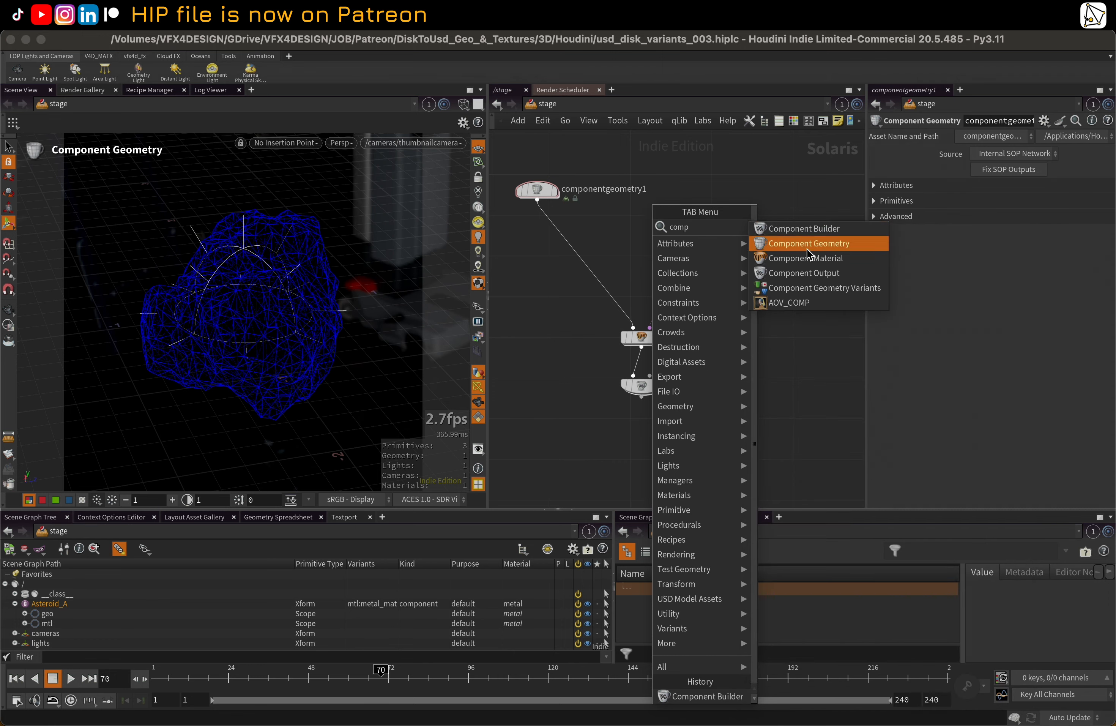
left_click(810, 245)
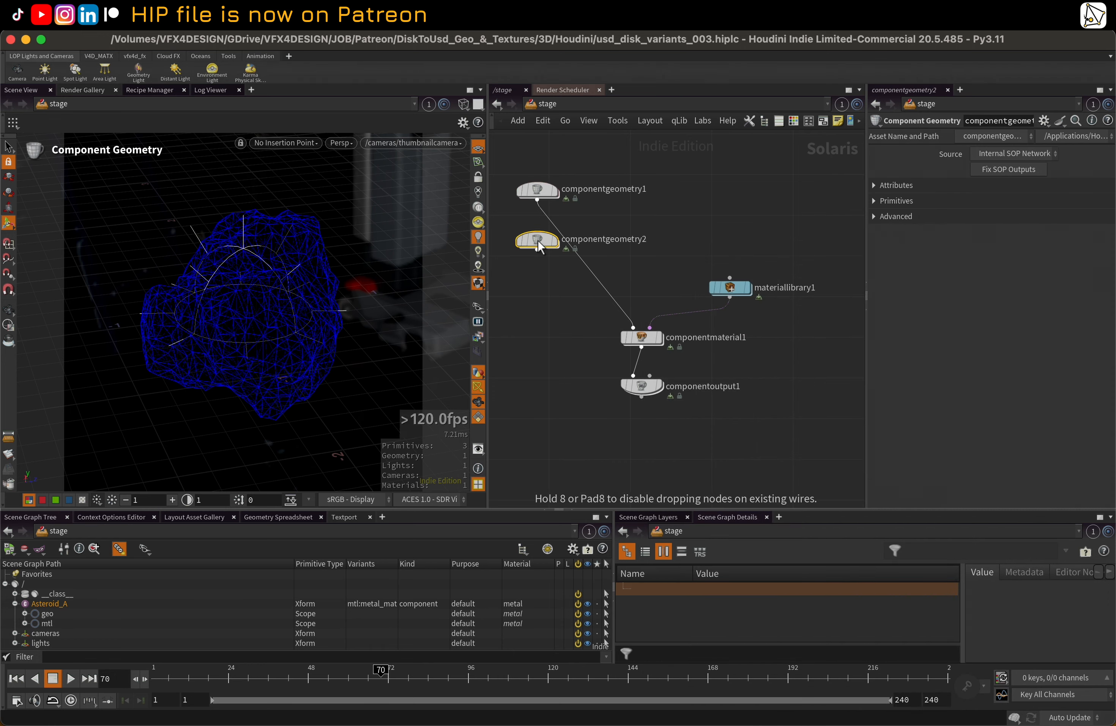
key("Delete")
Insert a Component Geometry Variants node into the connection between the component geometry and component material nodes
key("Tab")
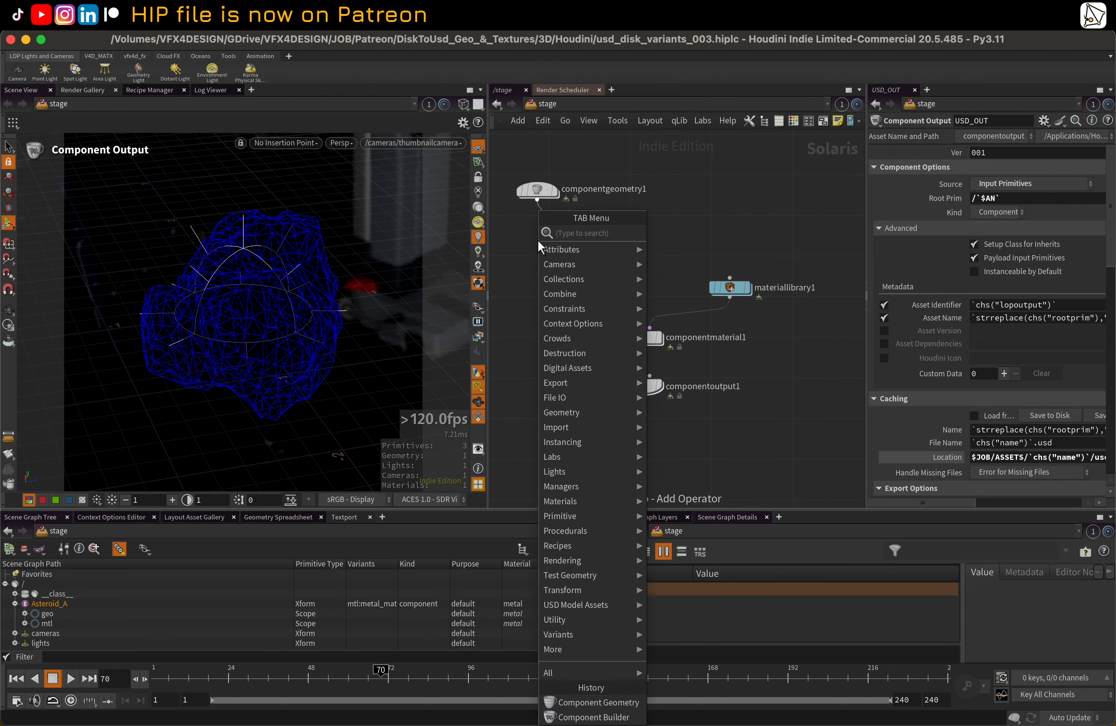
type("comp")
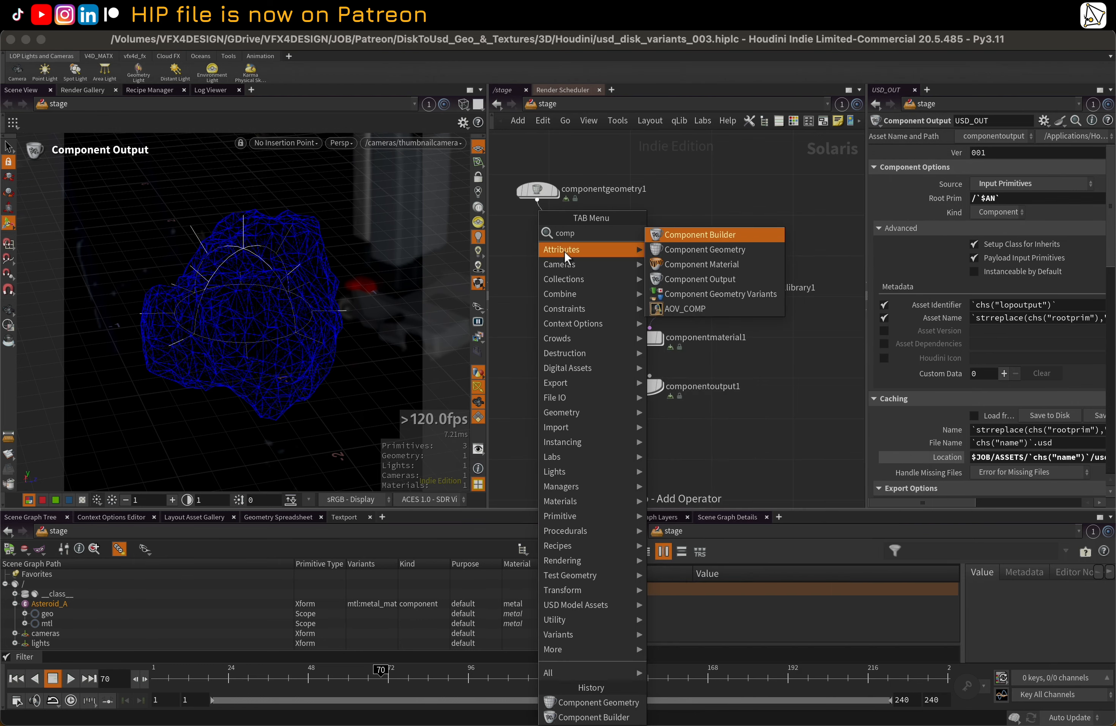
left_click(681, 296)
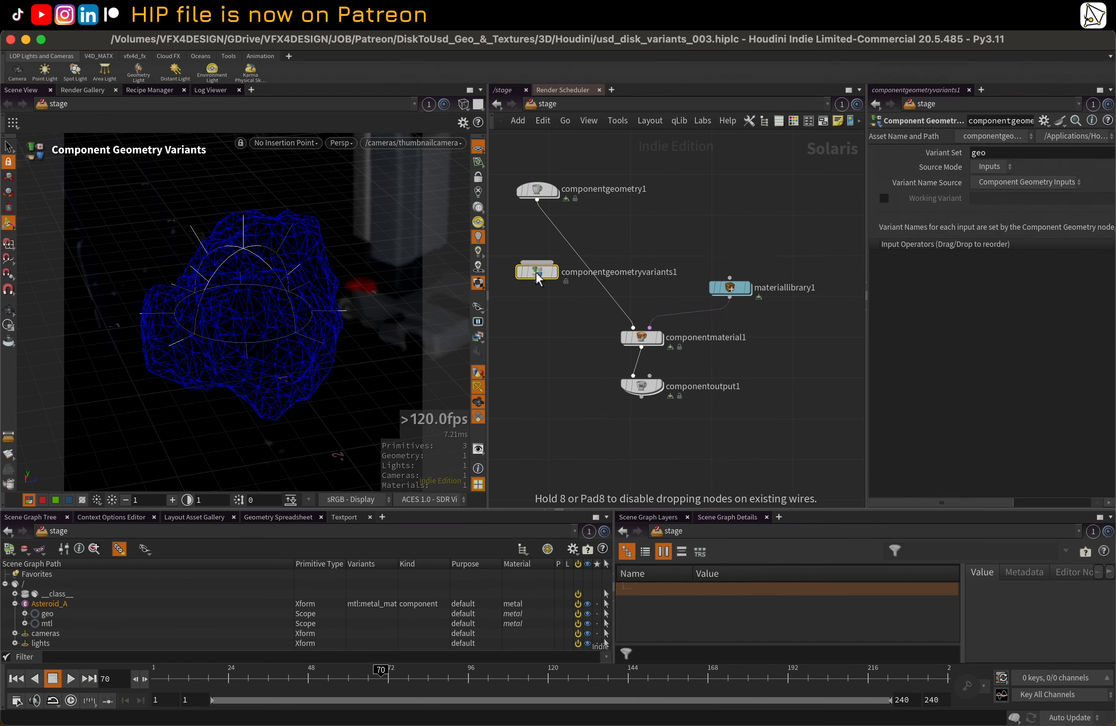
left_click(576, 272)
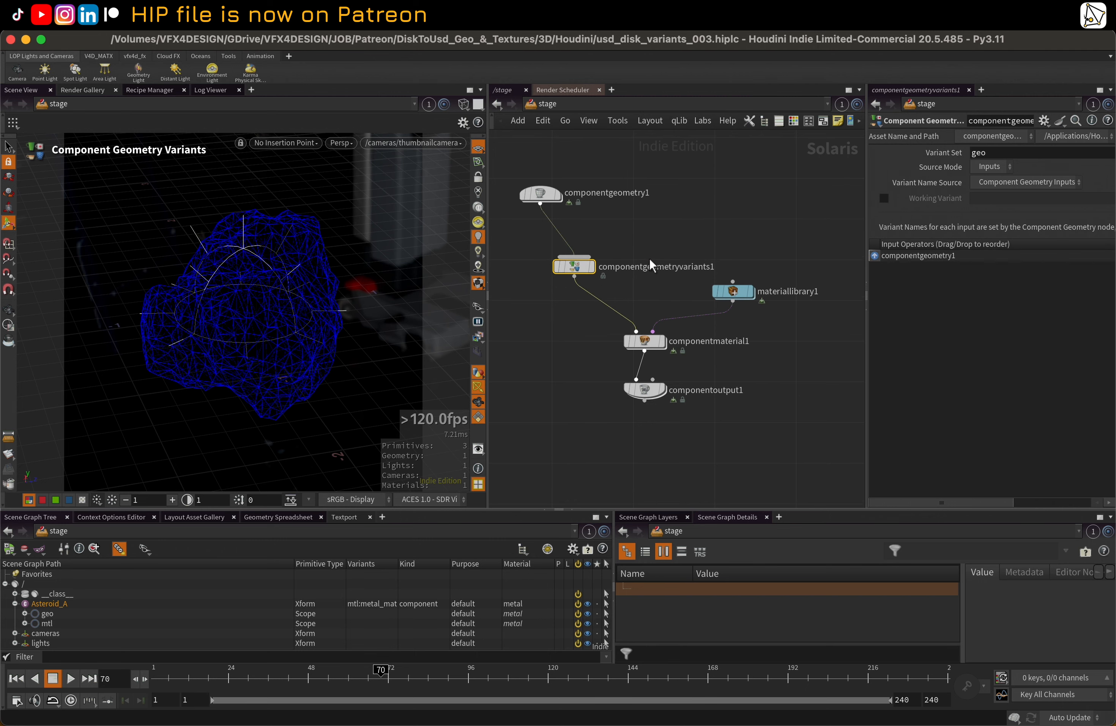
Duplicate the component geometry node and connect the copy to the input of the component geometry variants node
left_click(533, 199)
key("super+c")
key("super+v")
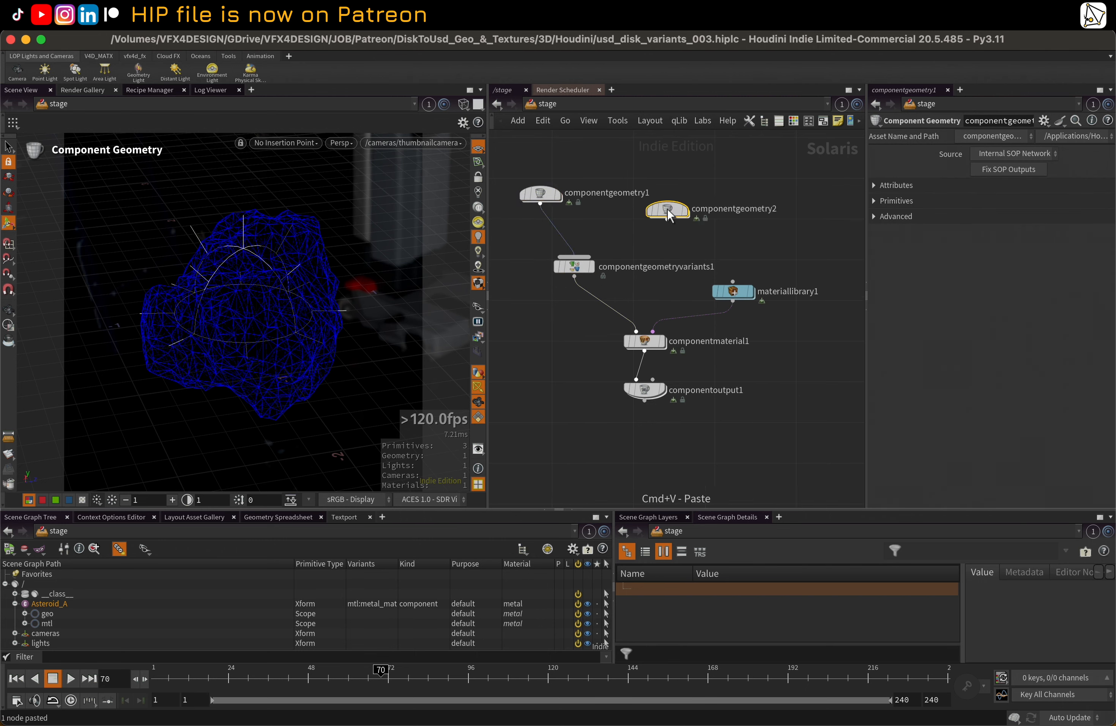
left_click_drag(668, 219, 585, 253)
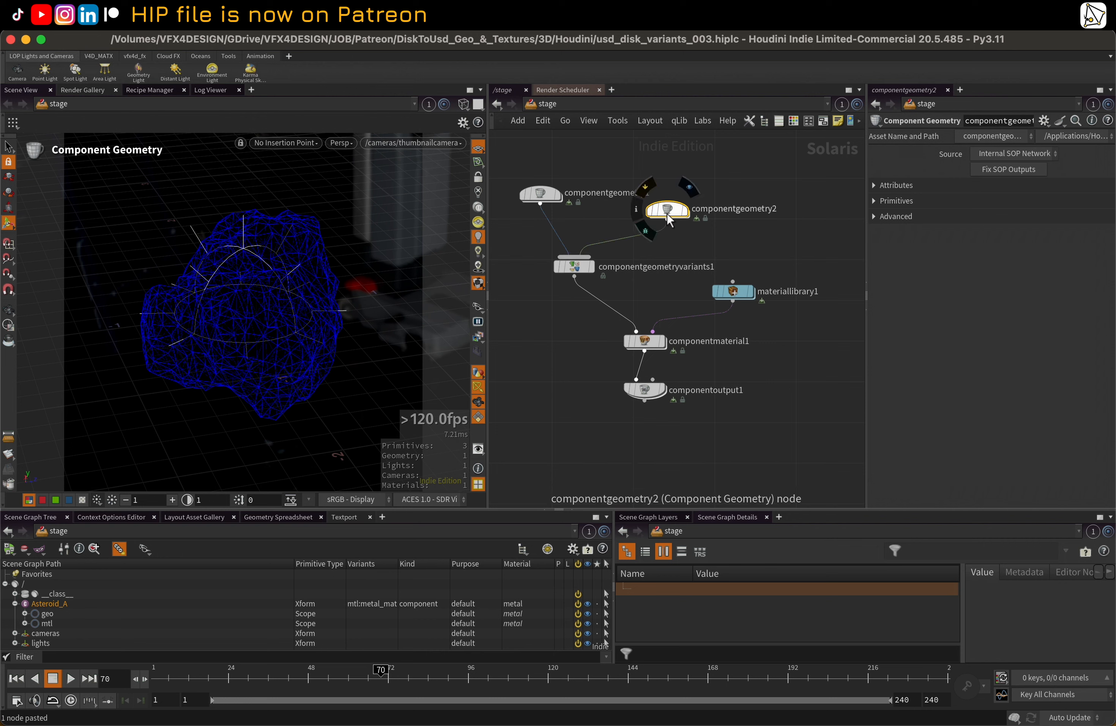
Rename the original component geometry node a and its copy bnentgeometry2, and place node a directly above the variants node
left_click(541, 195)
double_click(589, 191)
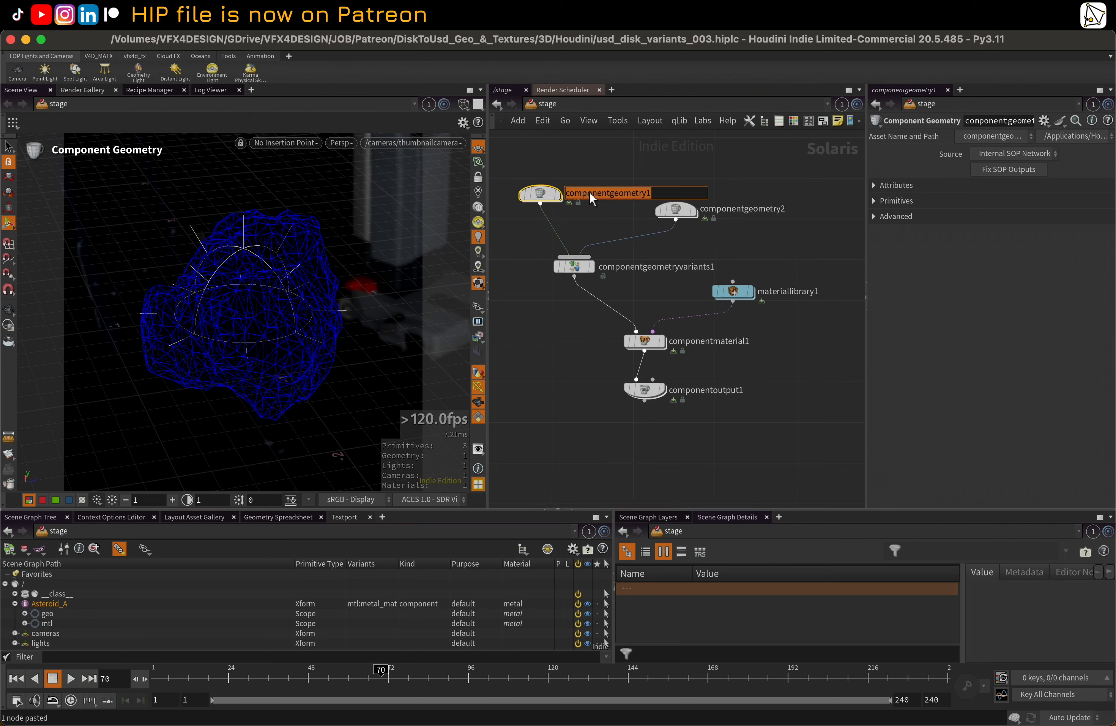
type("a")
double_click(724, 209)
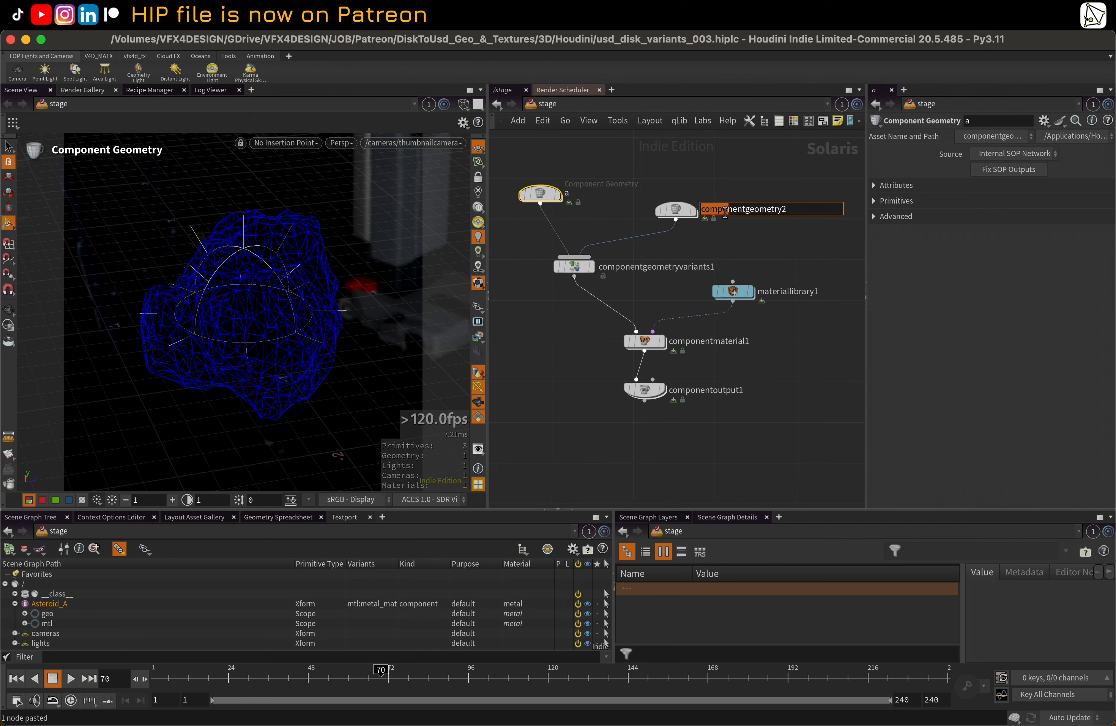
left_click(713, 176)
left_click_drag(540, 193, 574, 177)
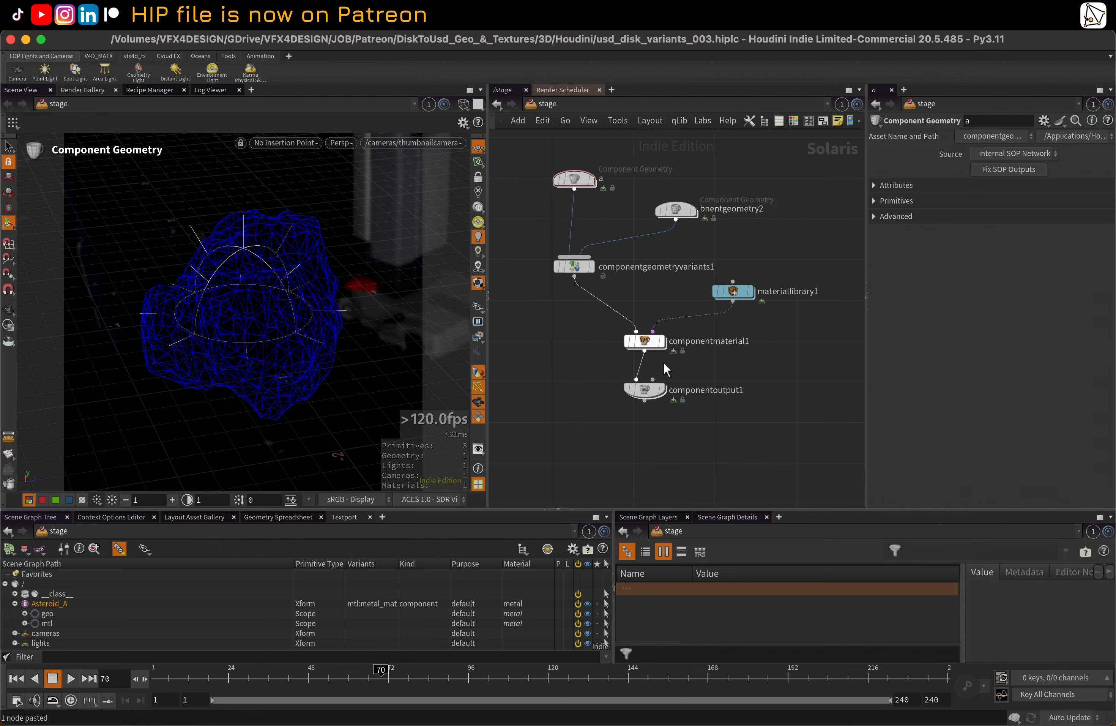
left_click_drag(535, 140, 752, 425)
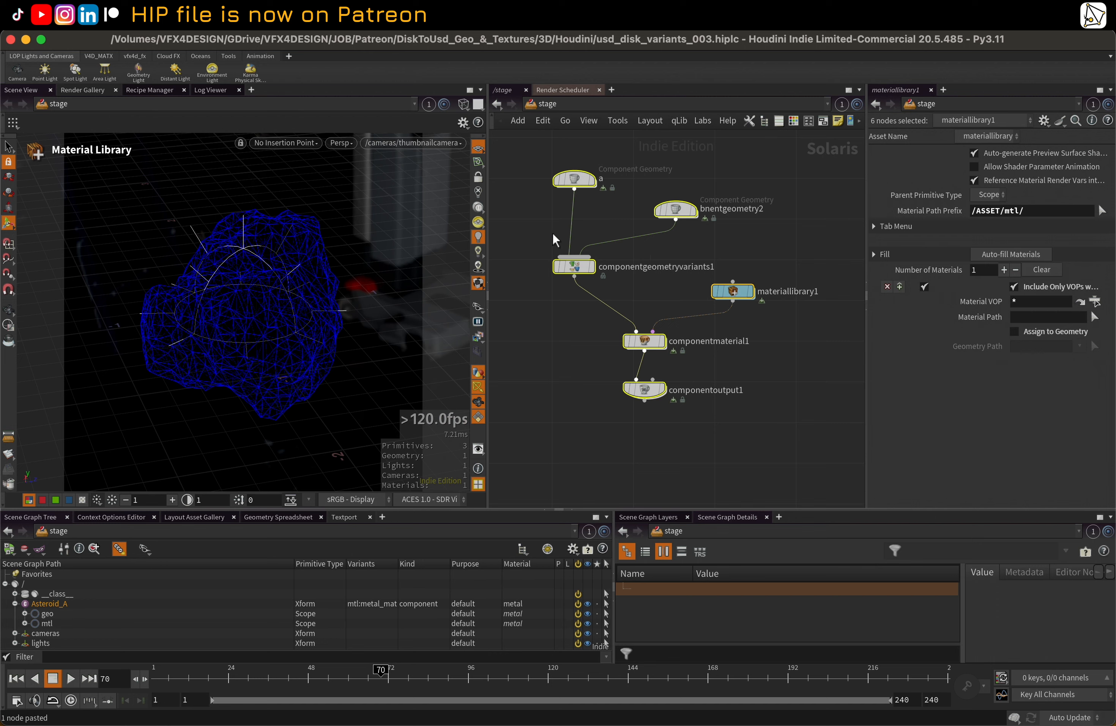
scroll(515, 190, "down", 2)
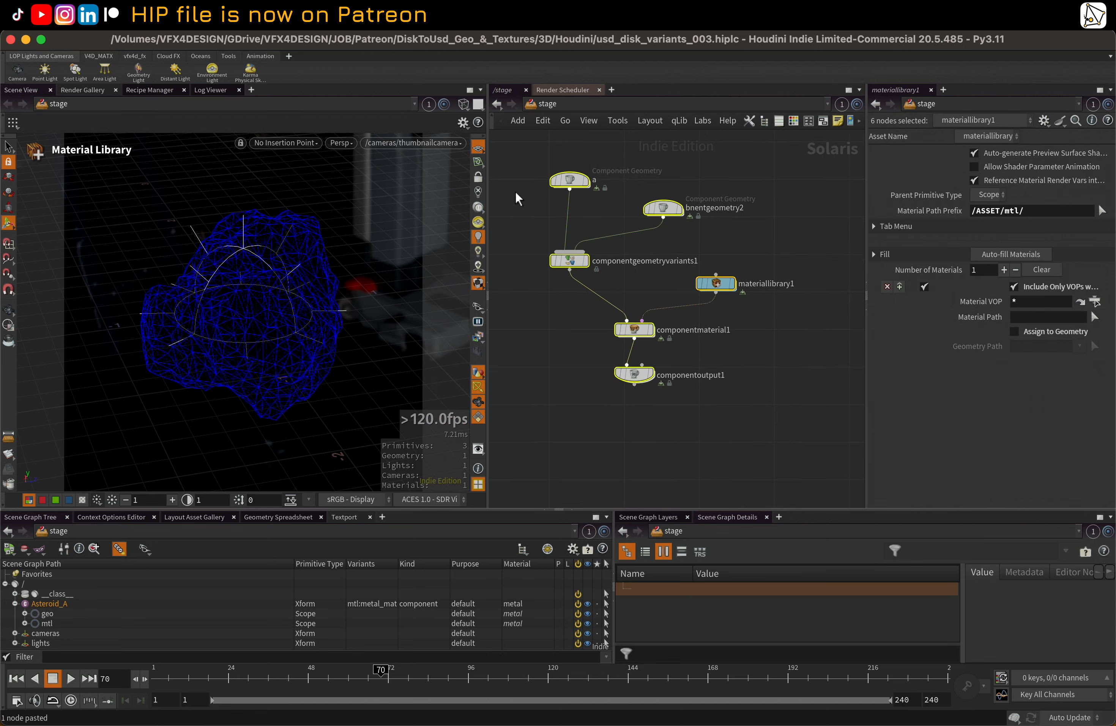
middle_click_drag(521, 203, 525, 242)
left_click(525, 241)
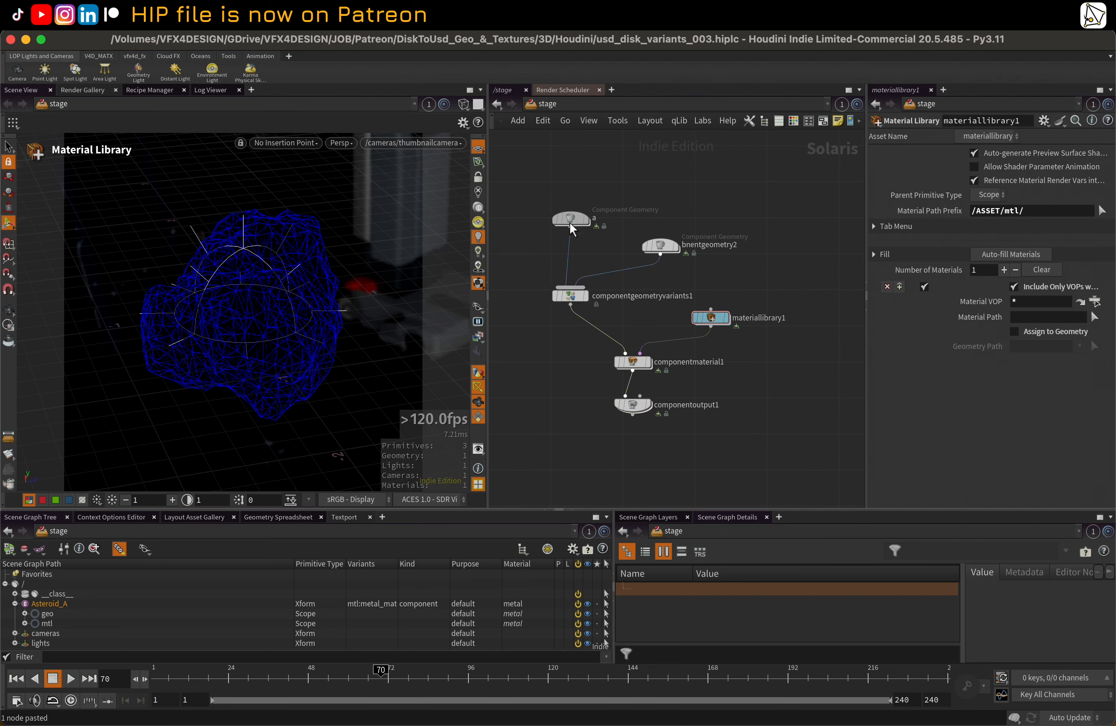
mouse_move(569, 222)
left_mouse_down()
mouse_move(553, 224)
mouse_move(562, 222)
left_mouse_up()
Switch to the Finder window showing Asteroid_A and open the parent project folder DiskToUsd_Geo_&_Textures
key("ctrl+Up")
left_click(444, 267)
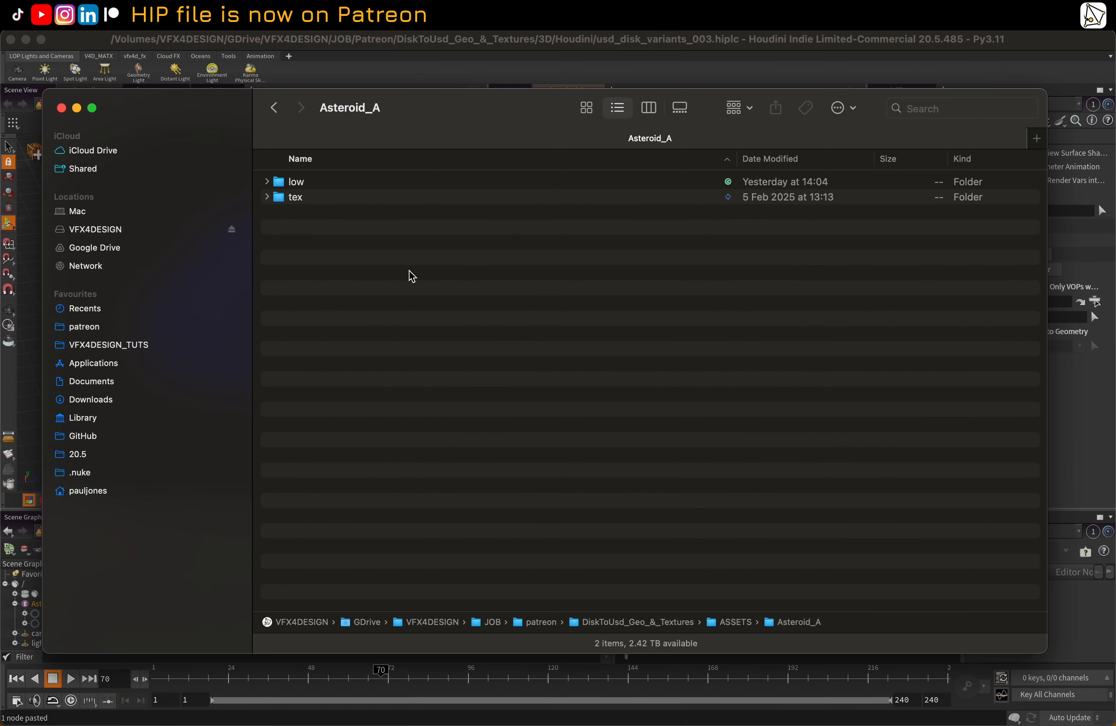
double_click(593, 622)
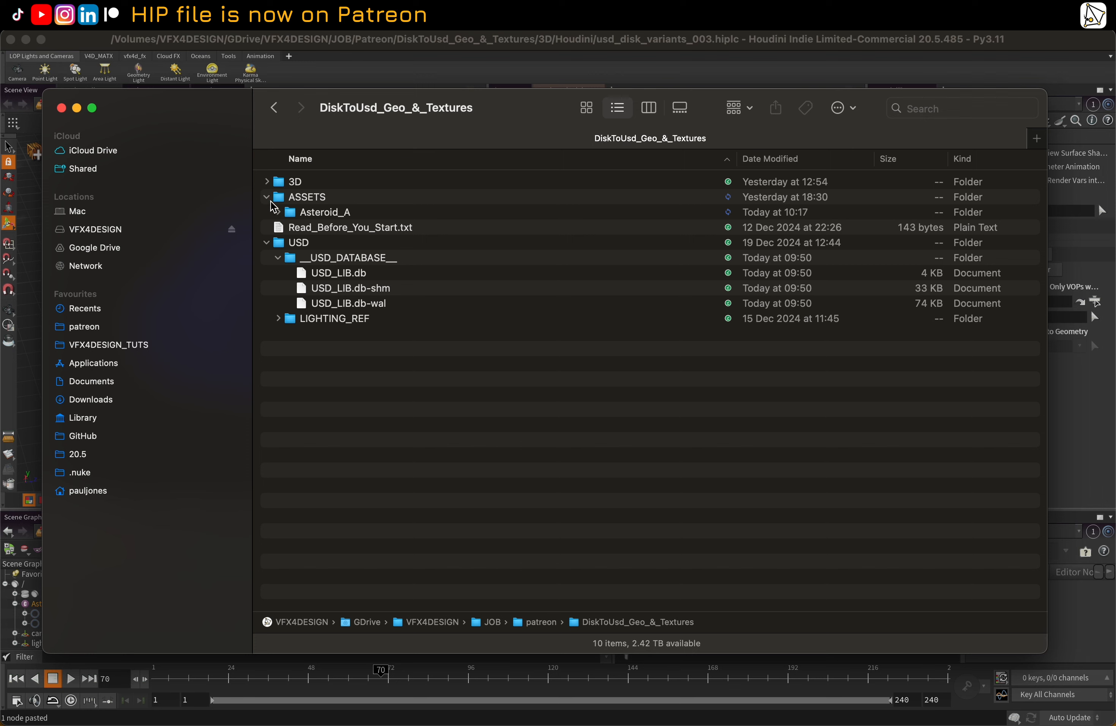
Collapse the USD folder and expand the ASSETS folder down to the contents of Asteroid_A
left_click(267, 197)
left_click(267, 227)
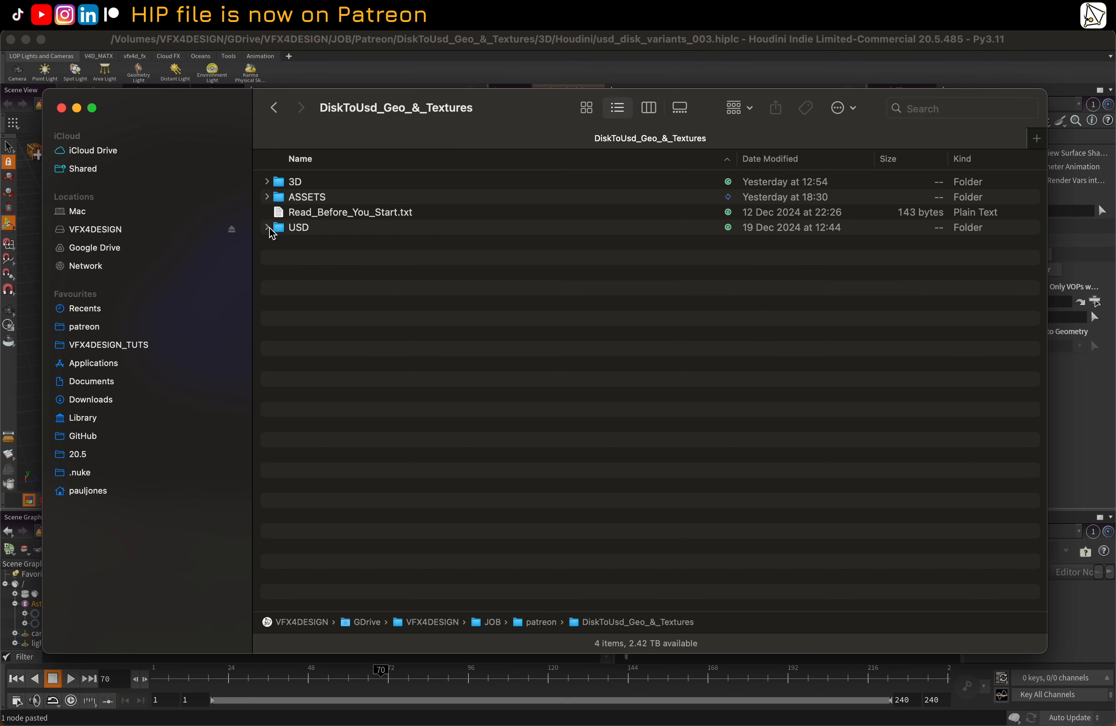
left_click(266, 197)
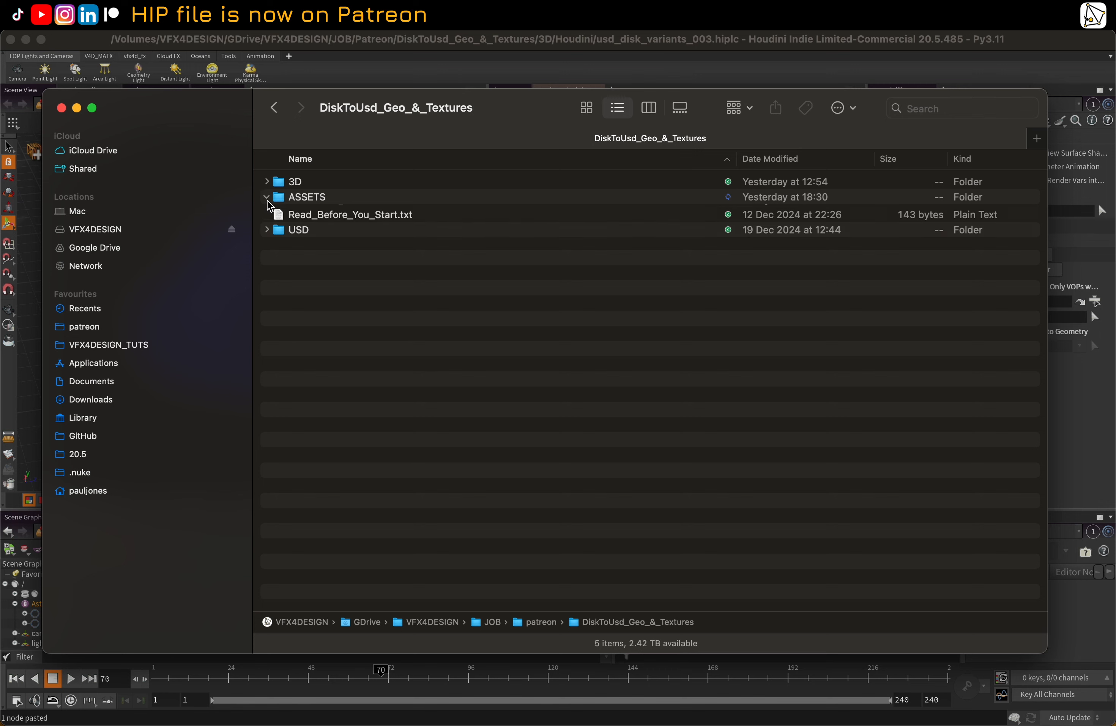
left_click(298, 216)
left_click(279, 213)
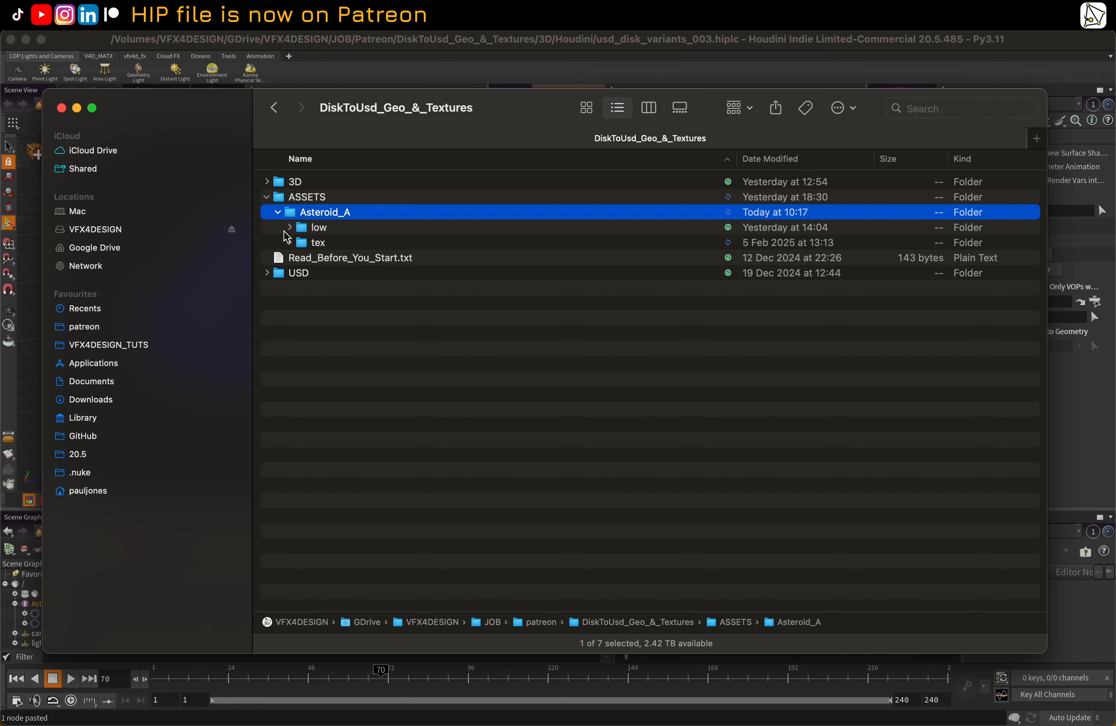
Expand Asteroid_A's low folder, look through the geometry files in its 001 subfolder and collapse 001
left_click(290, 227)
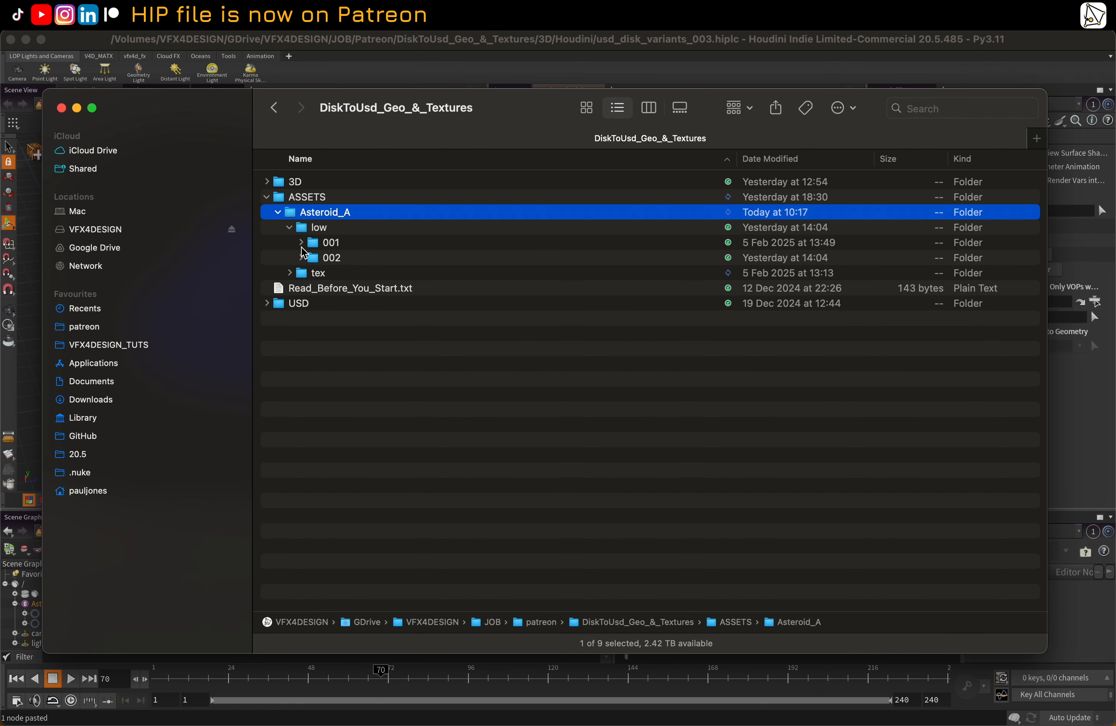
left_click(301, 243)
scroll(333, 324, "down", 10)
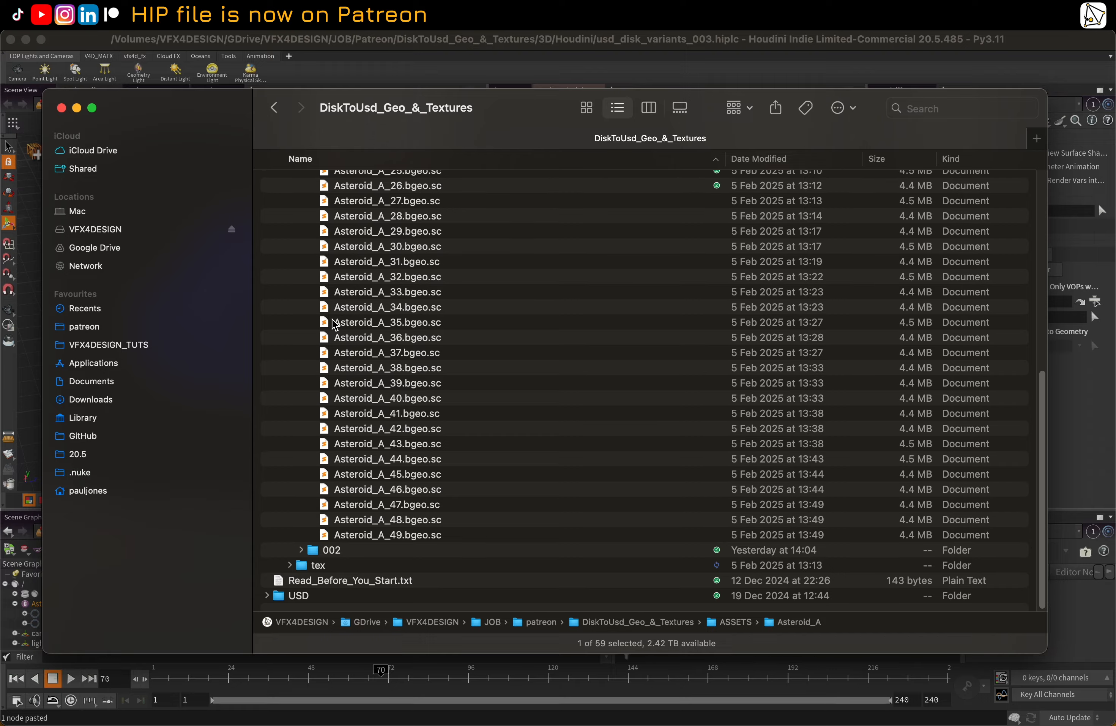
scroll(333, 323, "up", 4)
scroll(333, 323, "up", 6)
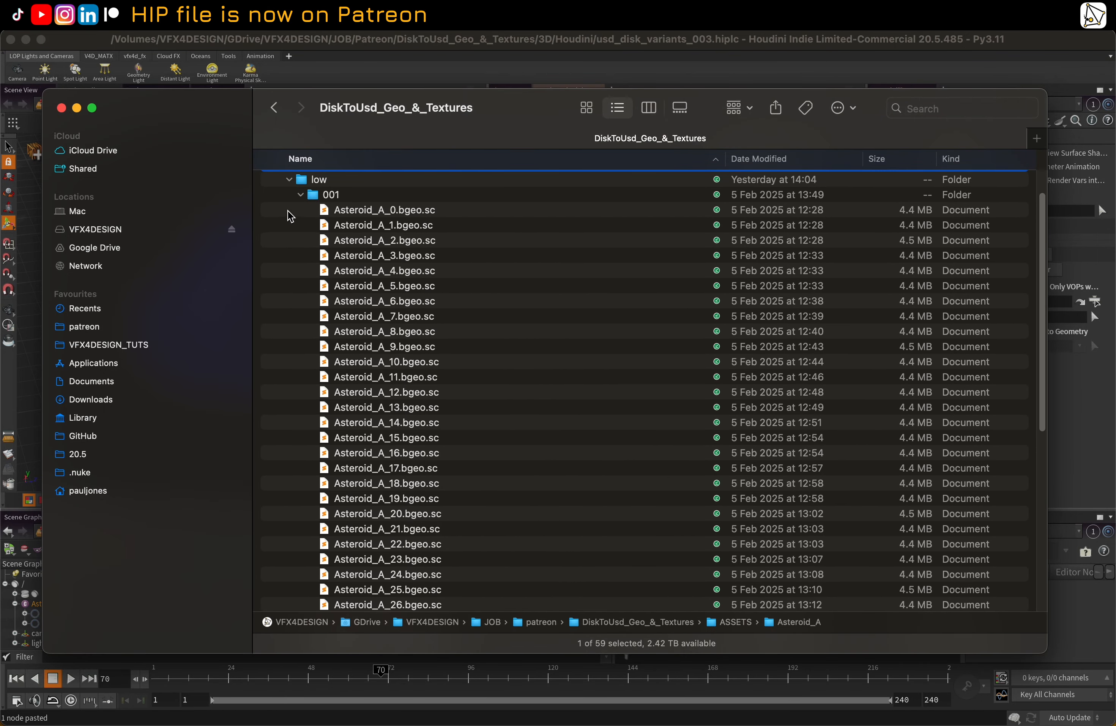
left_click(299, 195)
Expand tex/exr/001, examine the EXR and RAT texture files in Asteroid_A_0 and collapse 001
left_click(290, 273)
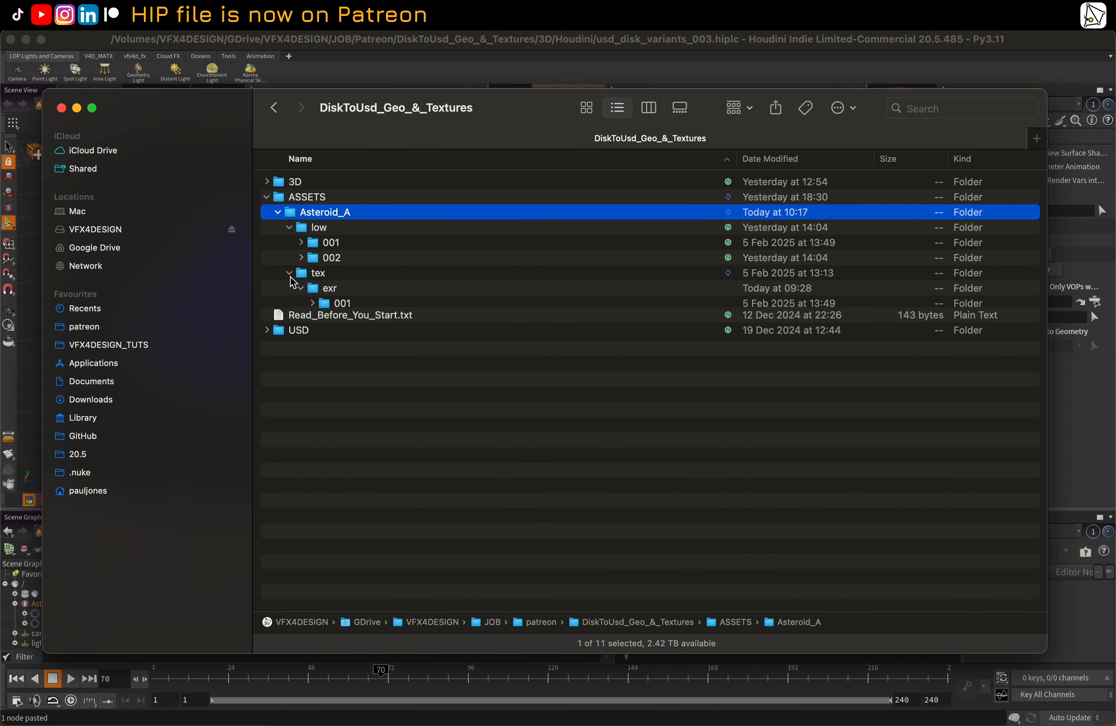
left_click(301, 288)
left_click(326, 304)
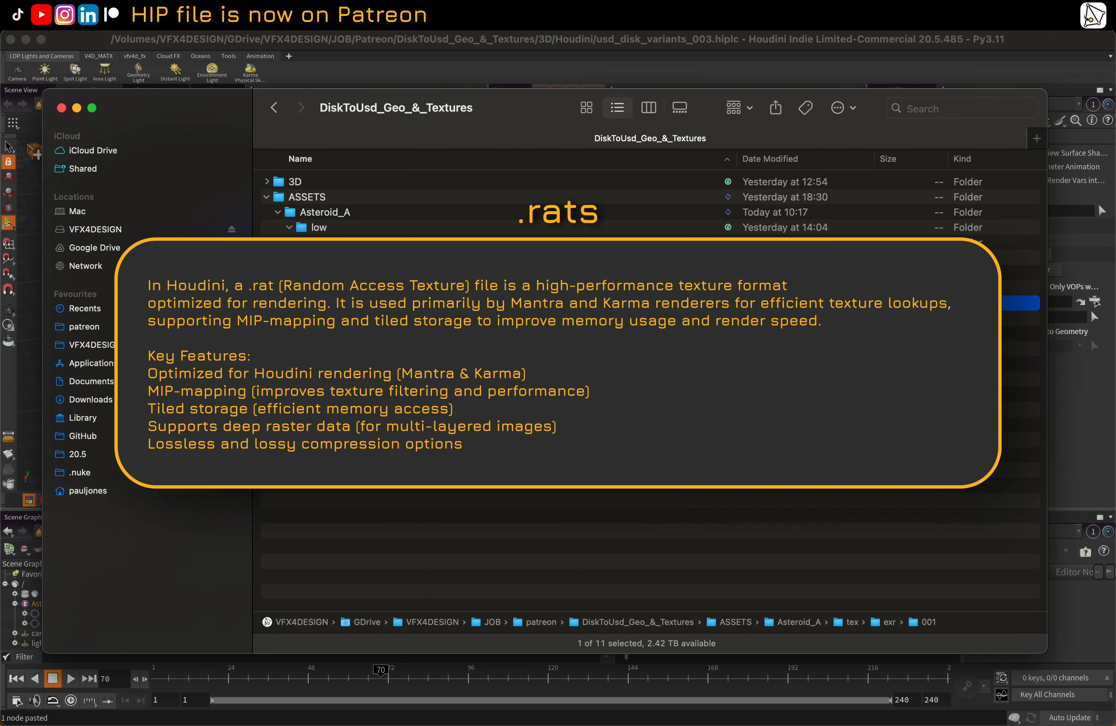
left_click(313, 303)
left_click(324, 319)
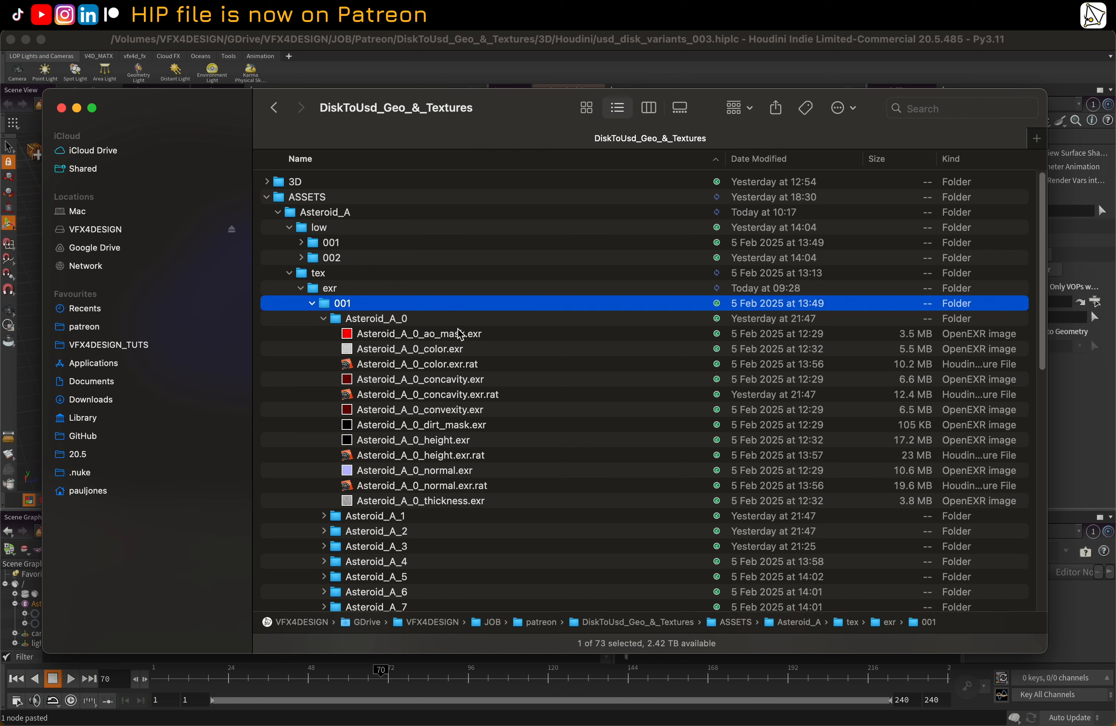
left_click(312, 304)
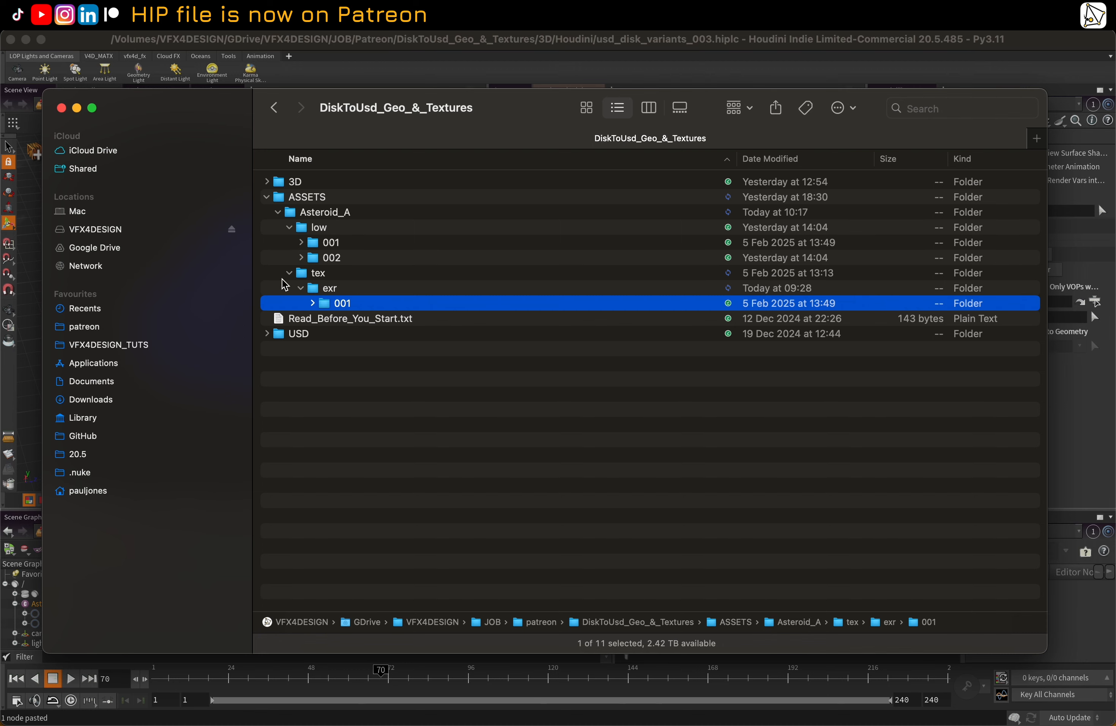
Examine the numbering of the Asteroid_A bgeo.sc files in low/001 from first to last and collapse the folder
left_click(316, 243)
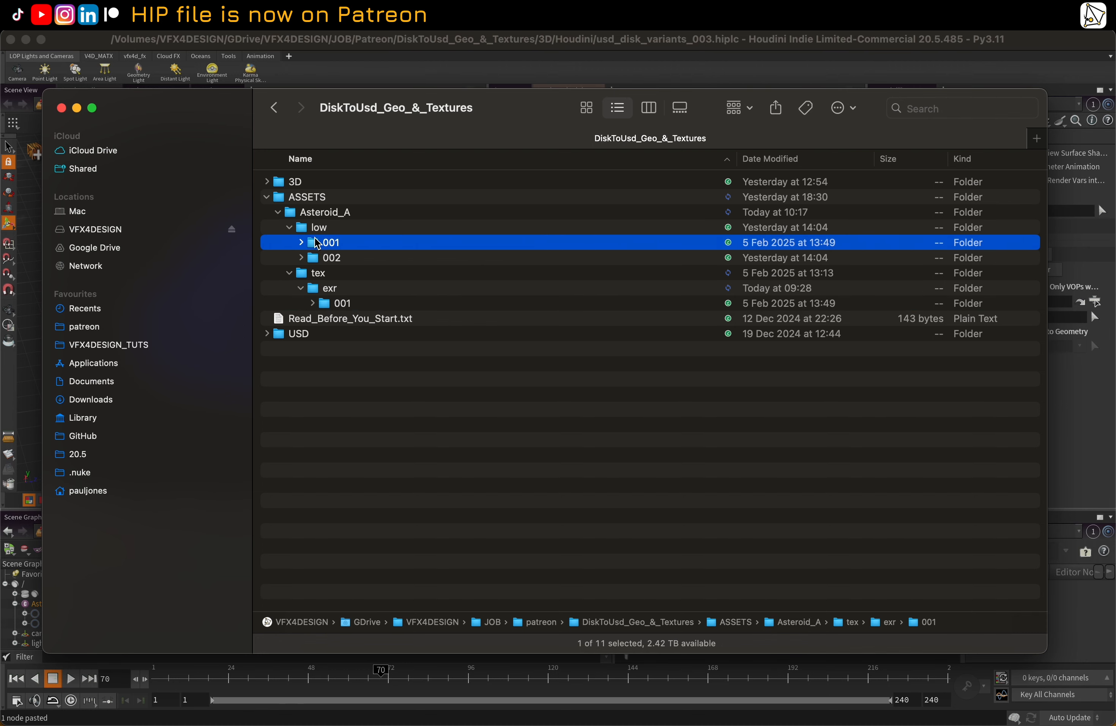
left_click(302, 242)
left_click(302, 242)
left_click(302, 243)
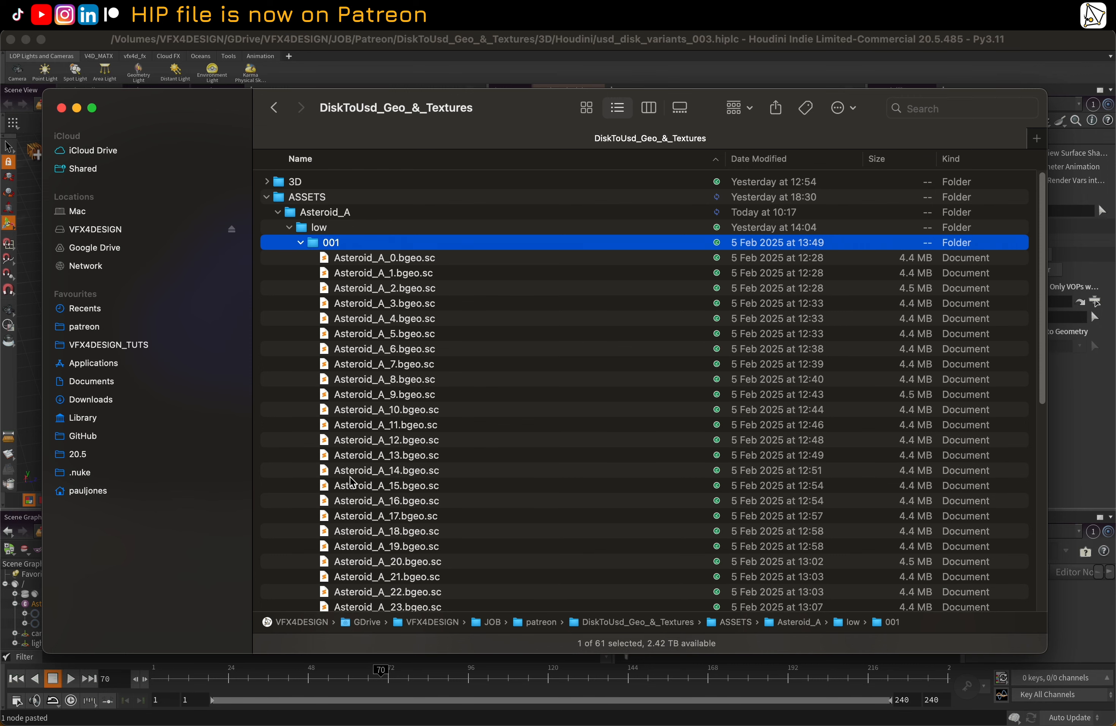
scroll(350, 481, "down", 5)
scroll(429, 419, "up", 5)
scroll(417, 321, "down", 6)
scroll(418, 317, "up", 6)
scroll(384, 379, "down", 6)
scroll(384, 379, "down", 5)
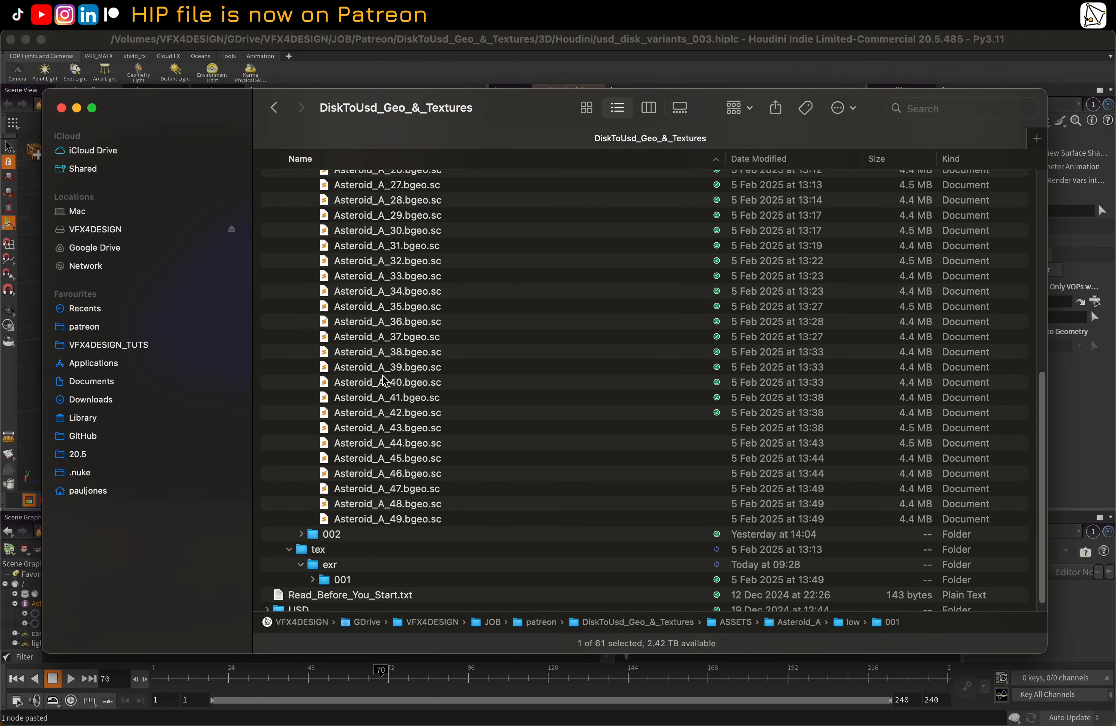
scroll(384, 379, "up", 8)
scroll(384, 380, "up", 3)
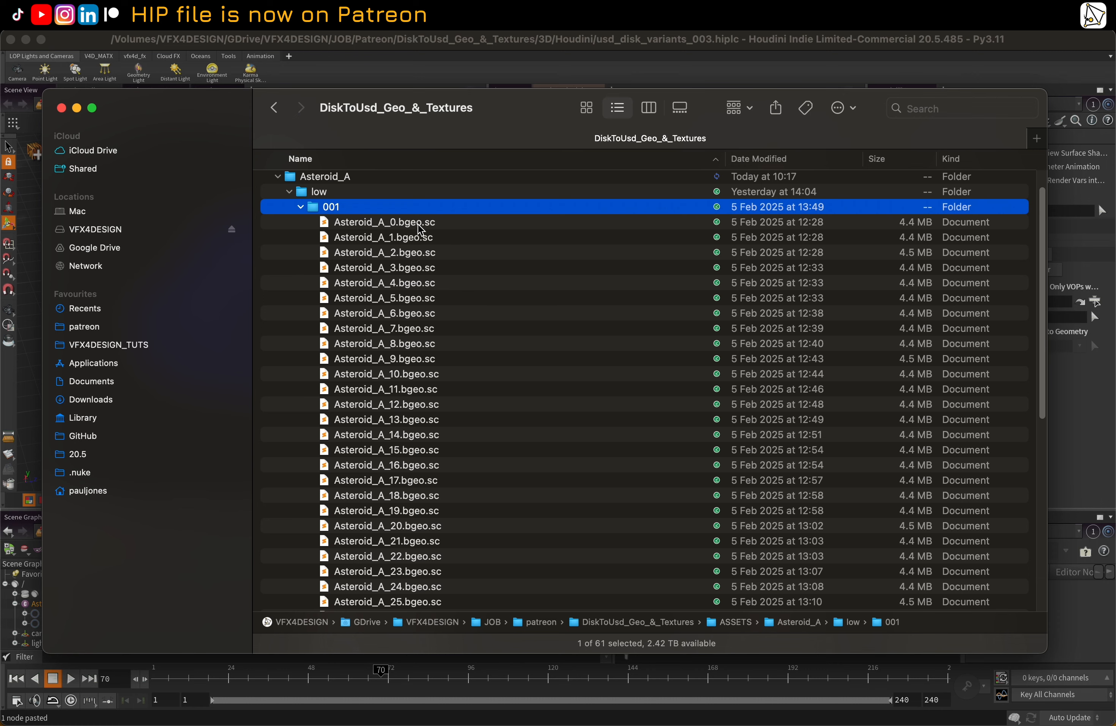
left_click(300, 207)
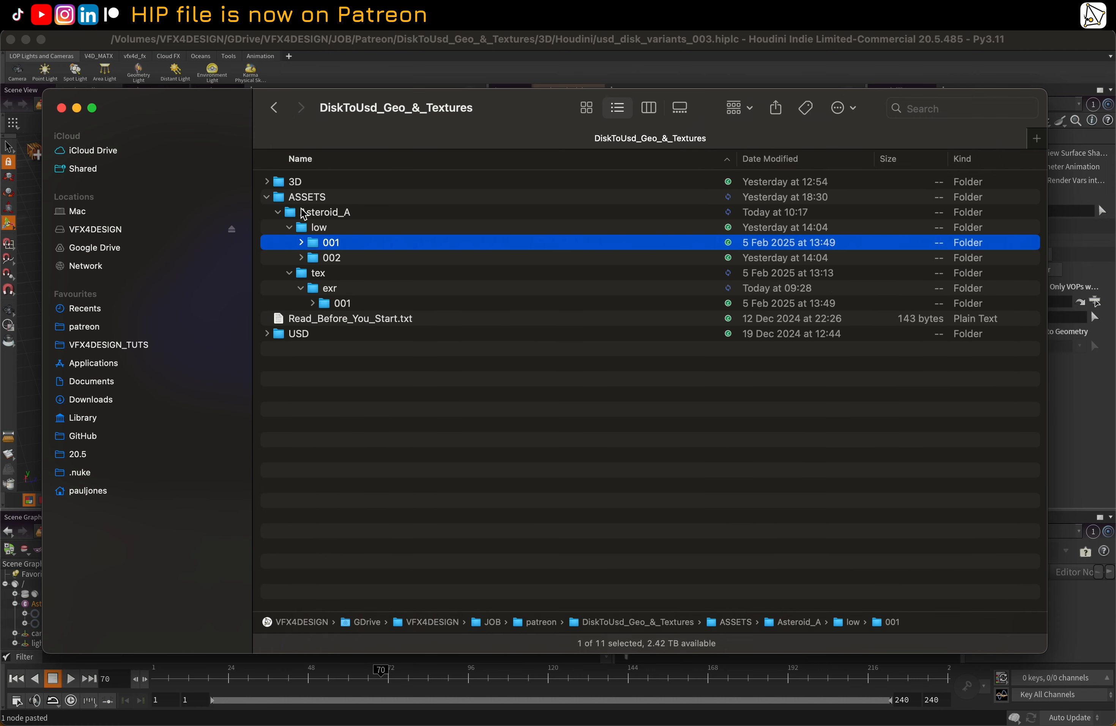
Compare the naming of the Asteroid_A_0 and Asteroid_A_1 texture folders in tex/exr/001 and collapse them
left_click(312, 303)
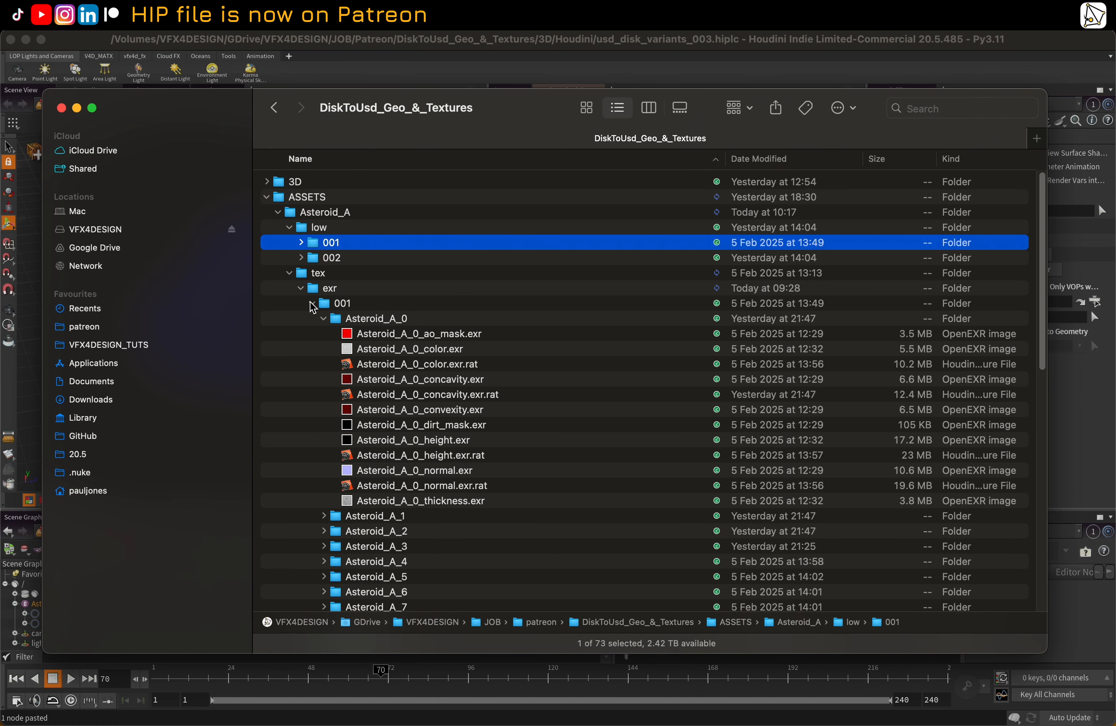
right_click(312, 306)
key("Escape")
left_click(323, 318)
left_click(324, 334)
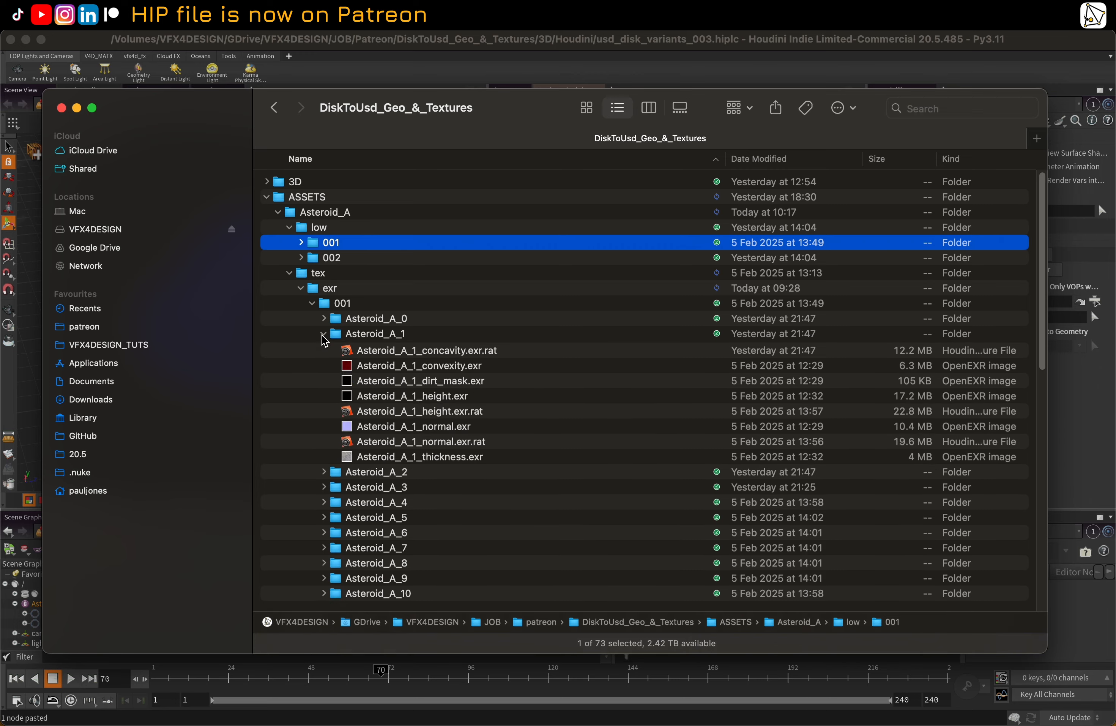
left_click(324, 333)
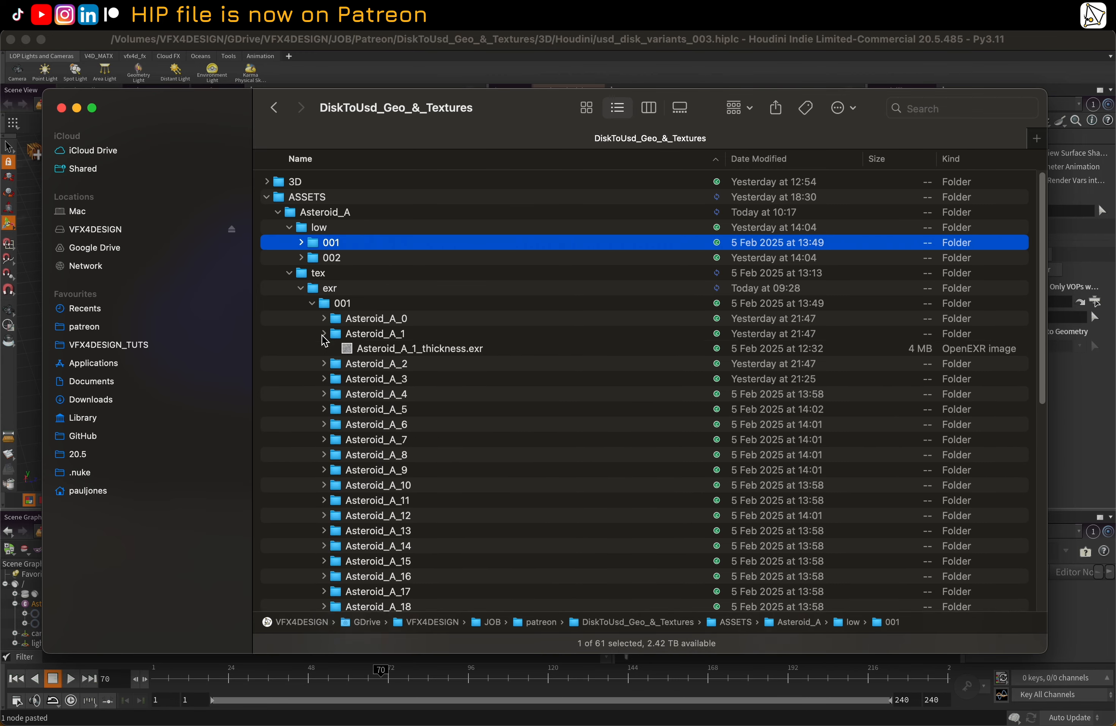
left_click(314, 303)
Switch to Houdini and delete all the demo component nodes, including the material library, from the stage network
left_click(367, 39)
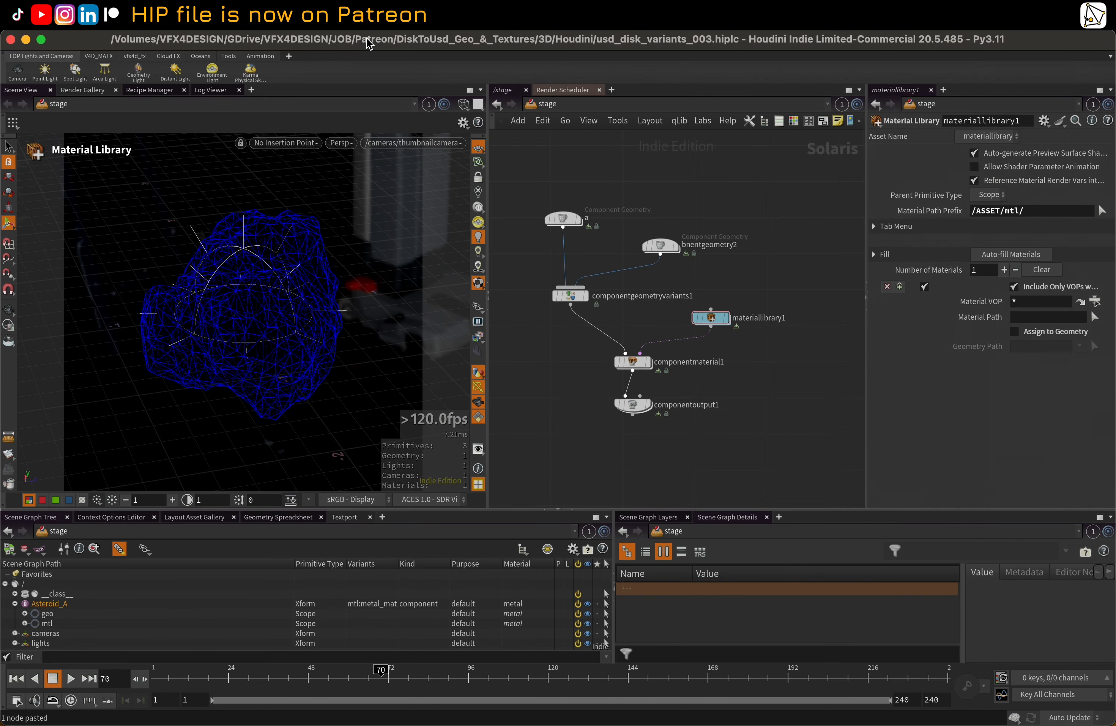
left_click_drag(527, 156, 780, 435)
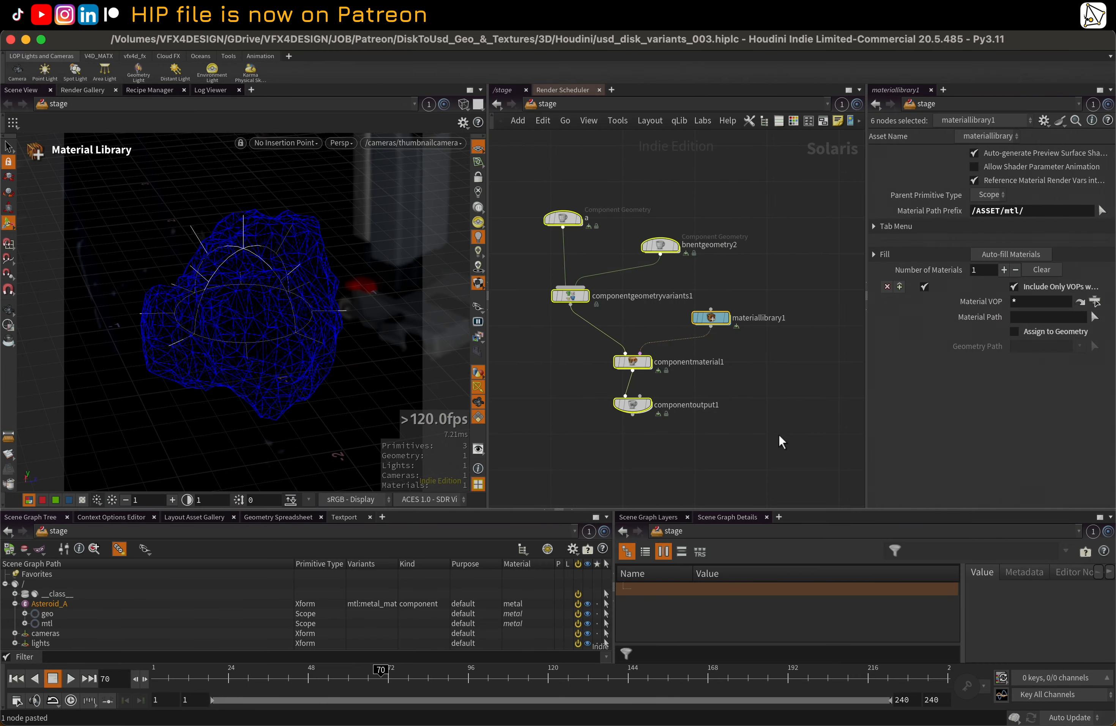
key("Delete")
Select the IMPORT_FILES component geometry node at the start of the main asset network and display it in the viewport
middle_click_drag(614, 282, 515, 196)
scroll(613, 174, "up", 1)
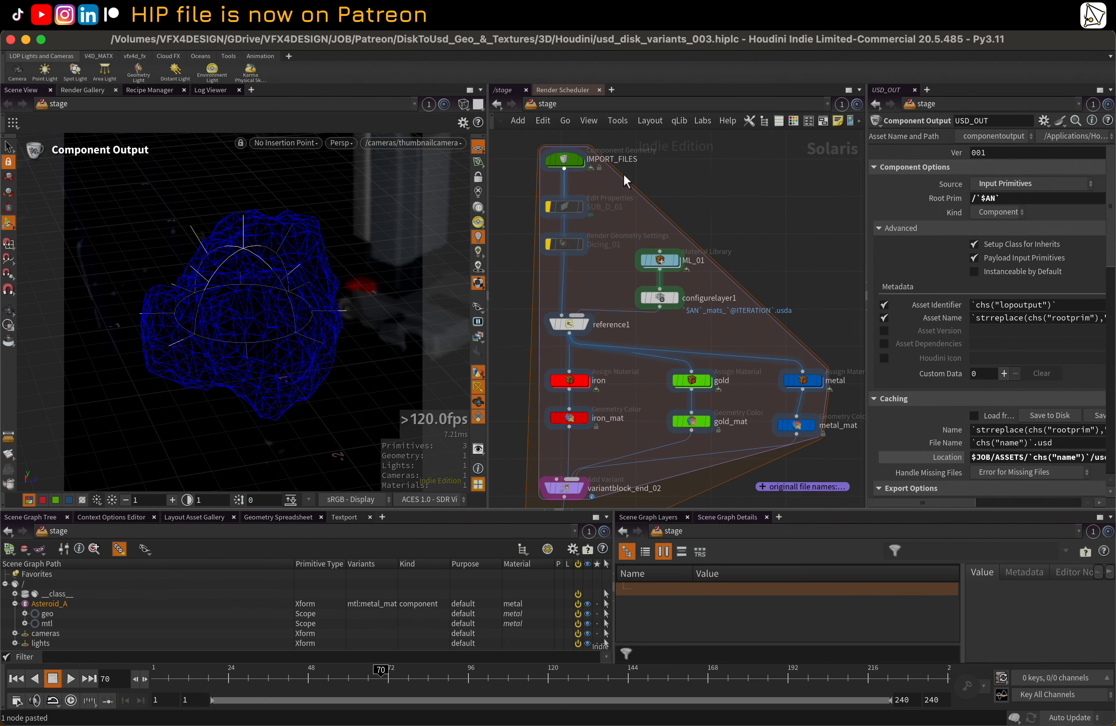
left_click(565, 162)
middle_click_drag(682, 147, 693, 200)
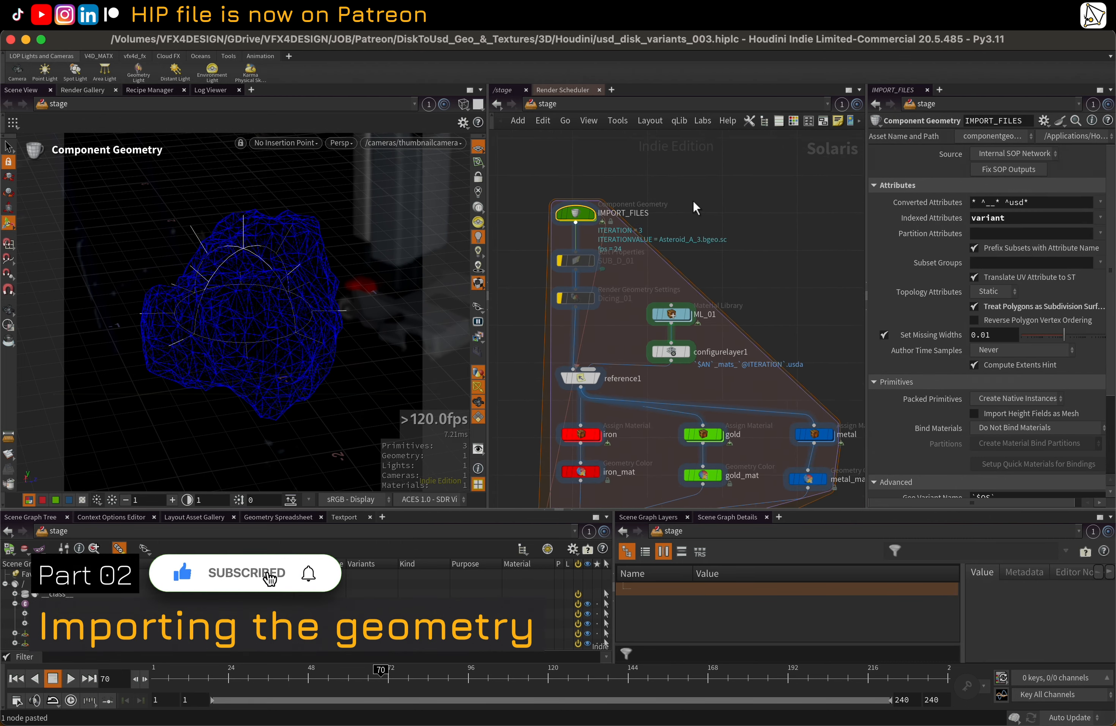
scroll(694, 201, "down", 1)
left_click(599, 214)
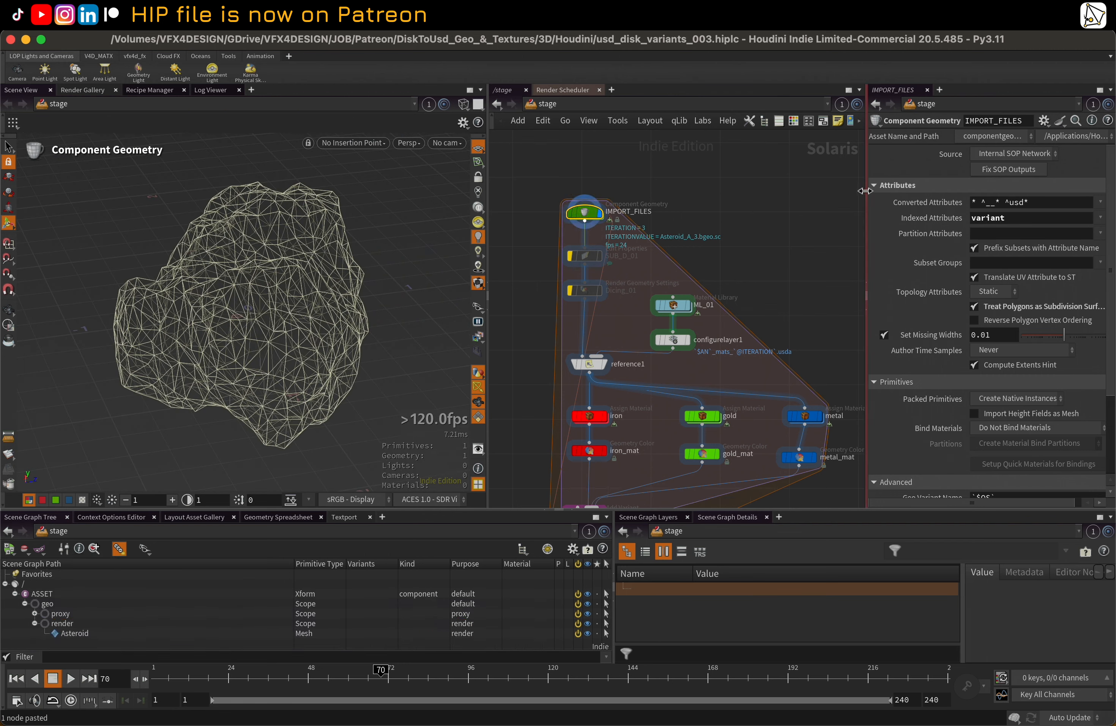
Widen the parameter pane and review IMPORT_FILES' Treat Polygons as Subdivision Surfaces option
left_click_drag(865, 190, 808, 190)
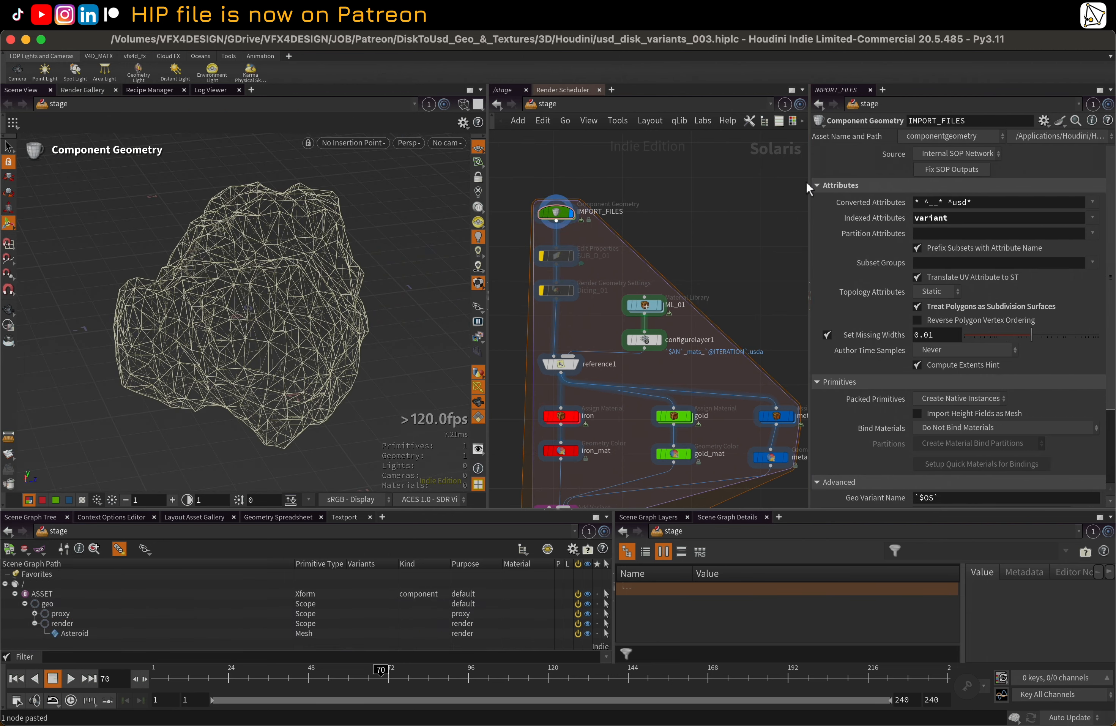
scroll(1037, 236, "down", 5)
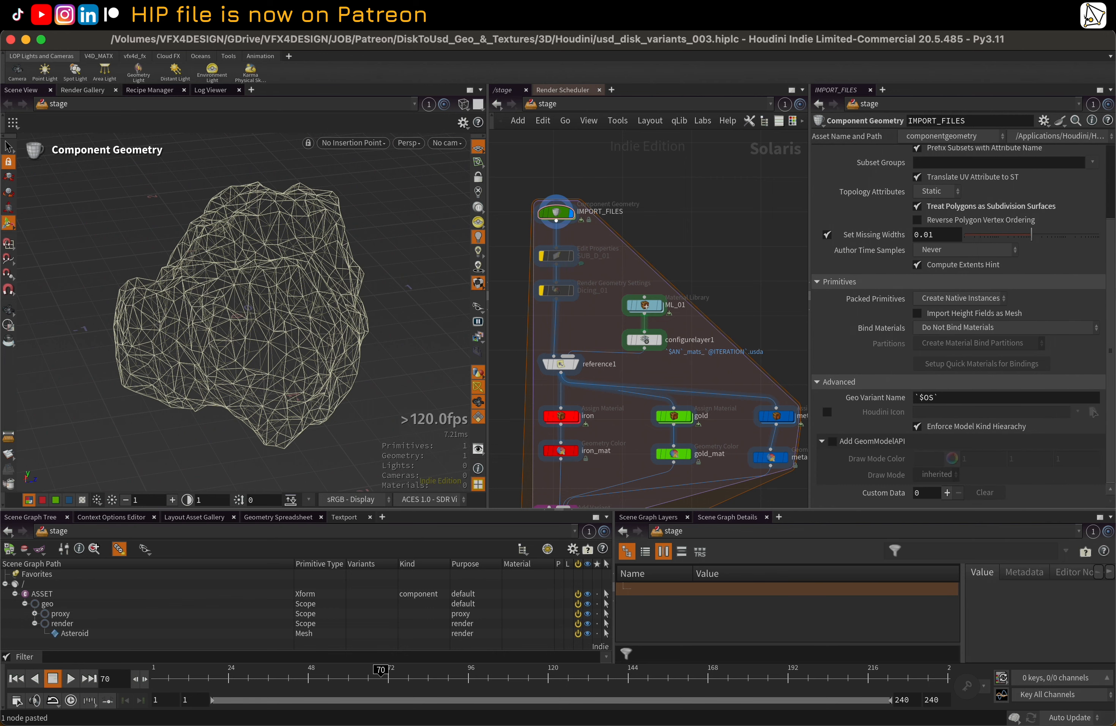
left_click(917, 206)
Set the viewport's display purpose to Final Render and inspect the asteroid's render geometry
key("Escape")
mouse_move(287, 264)
left_mouse_down()
mouse_move(279, 277)
mouse_move(304, 274)
left_mouse_up()
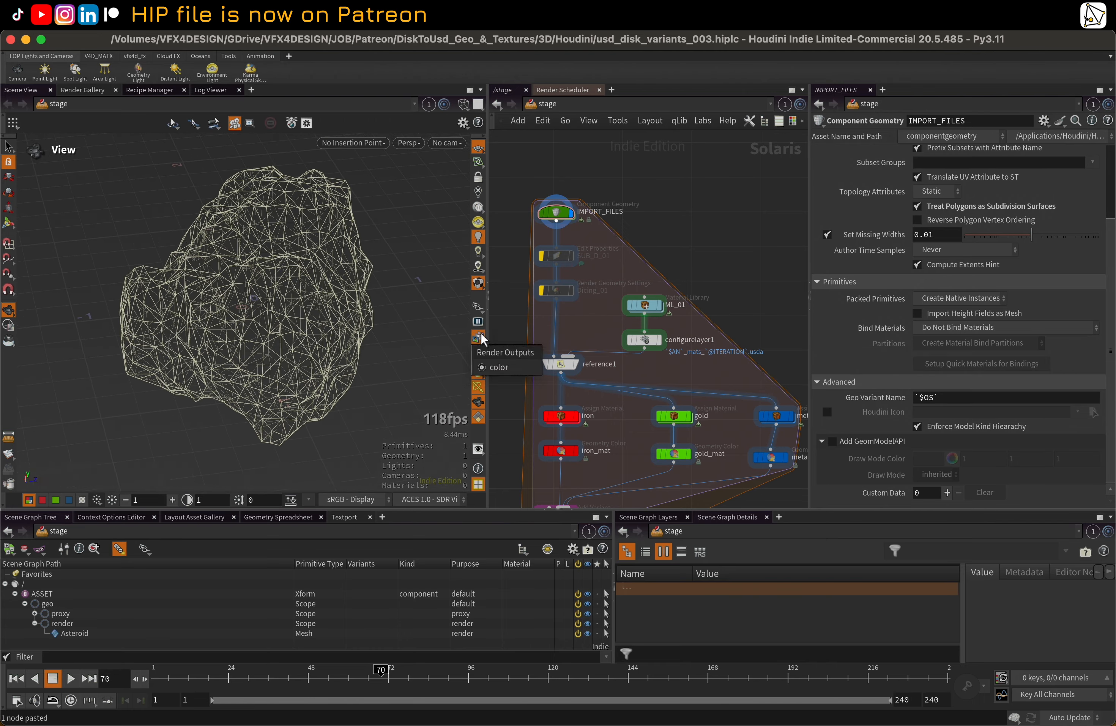
left_click(479, 307)
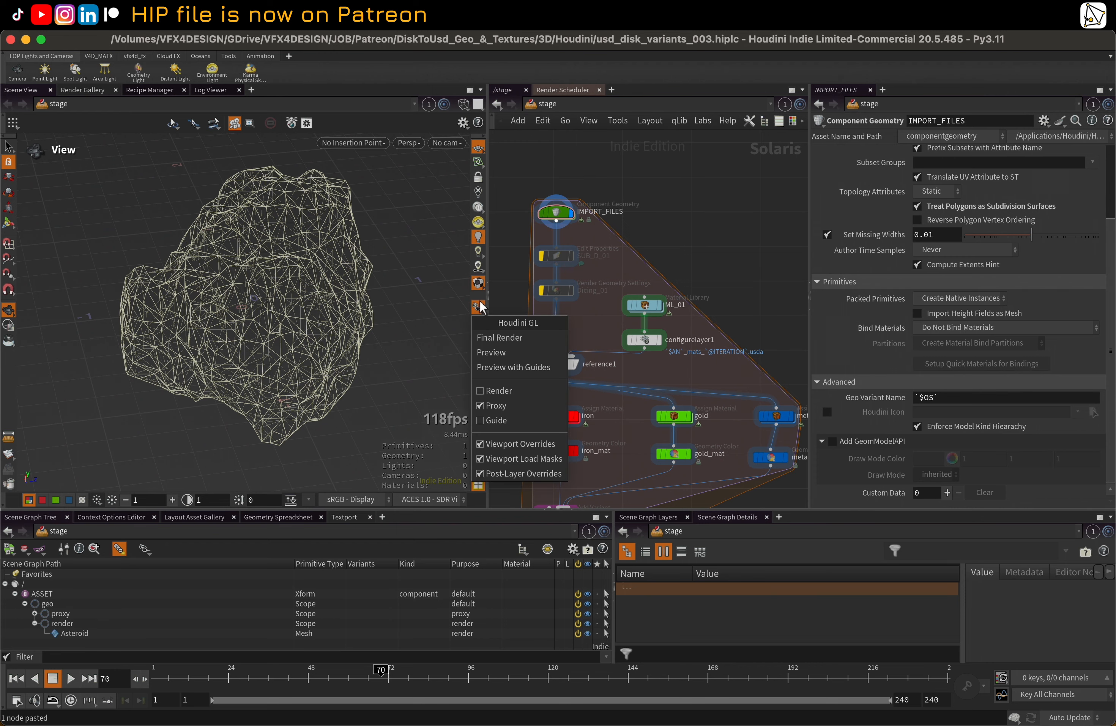
left_click(502, 339)
mouse_move(283, 293)
left_mouse_down()
mouse_move(330, 297)
mouse_move(293, 302)
left_mouse_up()
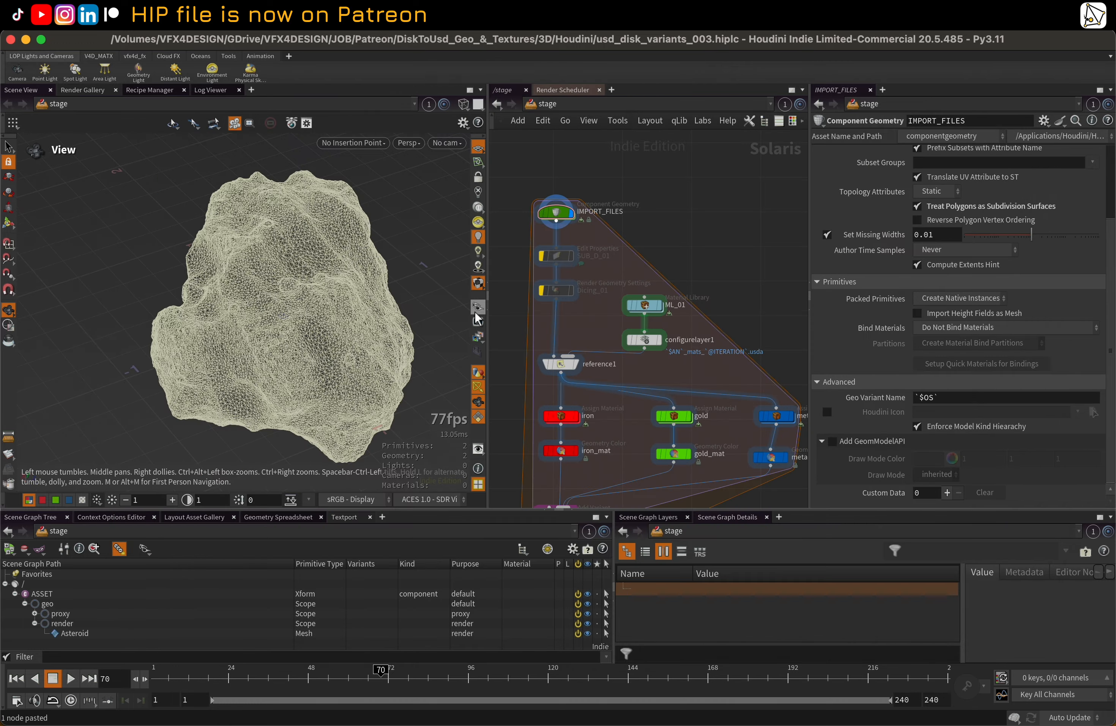
Set the viewport's display purpose to Preview and inspect the asteroid's proxy geometry
left_click(476, 311)
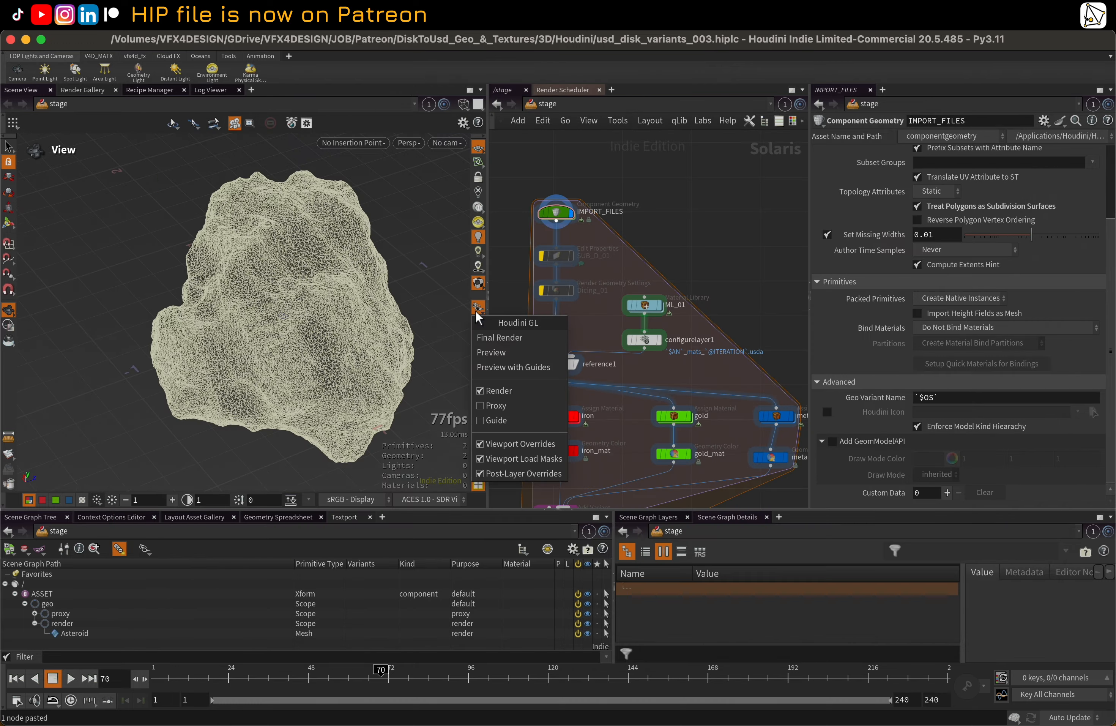
left_click(515, 357)
left_click_drag(314, 271, 273, 279)
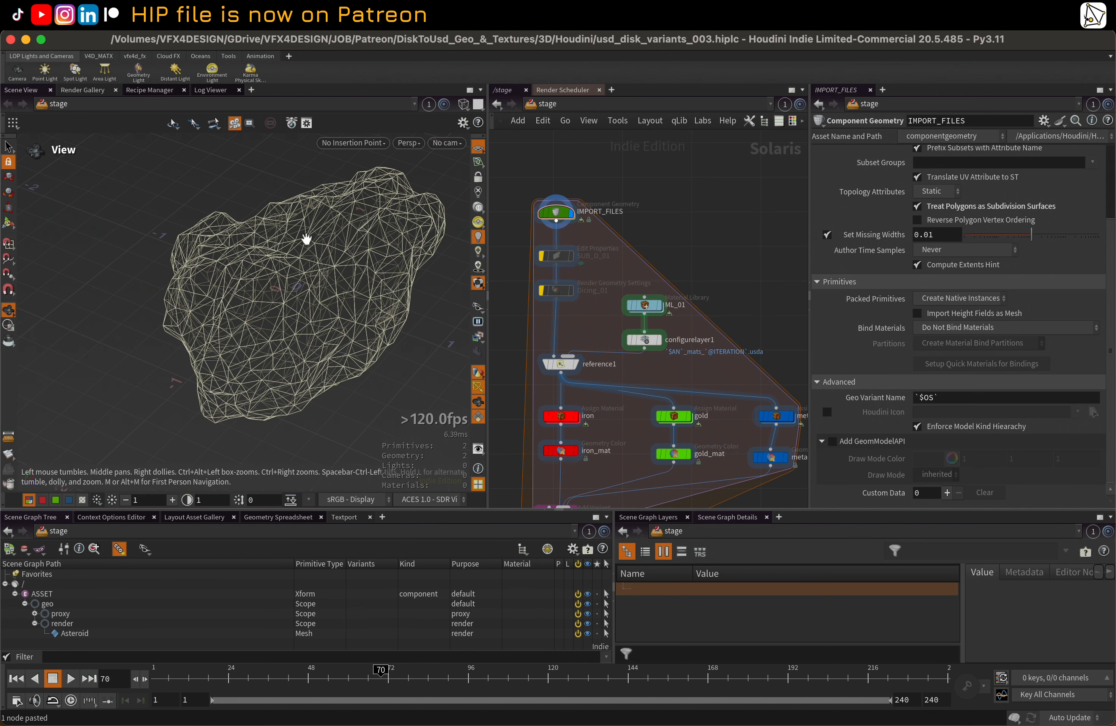
Review the Indexed Attributes and remaining settings of IMPORT_FILES and open its internal geometry network
left_click_drag(568, 219, 568, 228)
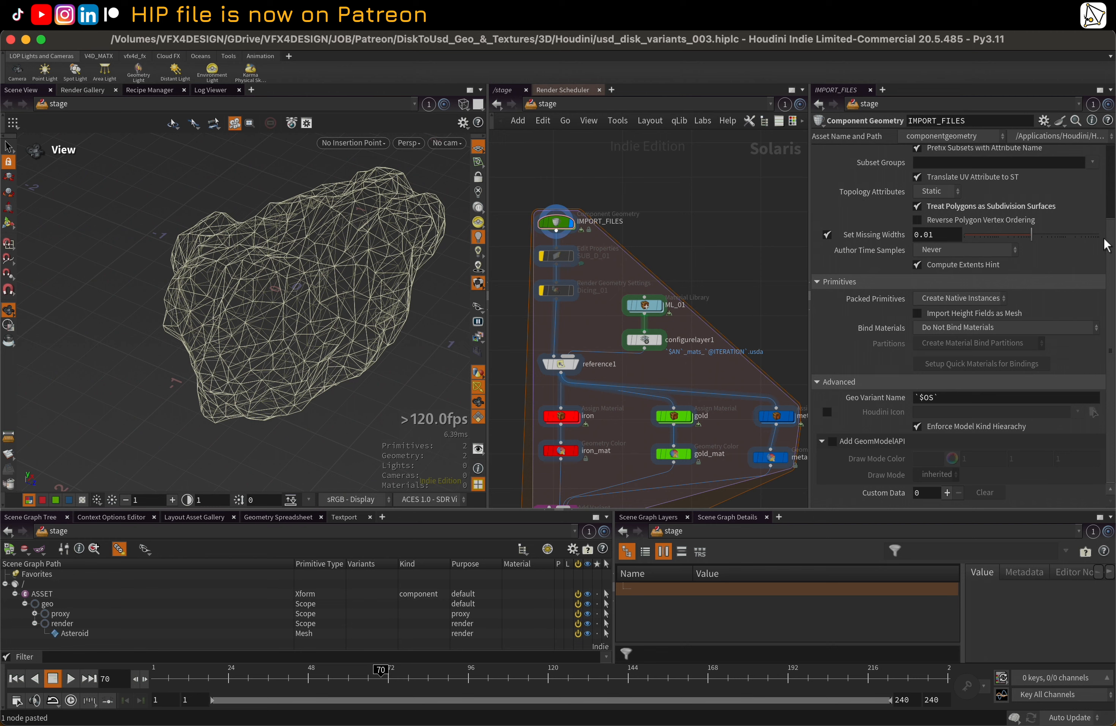
left_click_drag(1111, 242, 1115, 151)
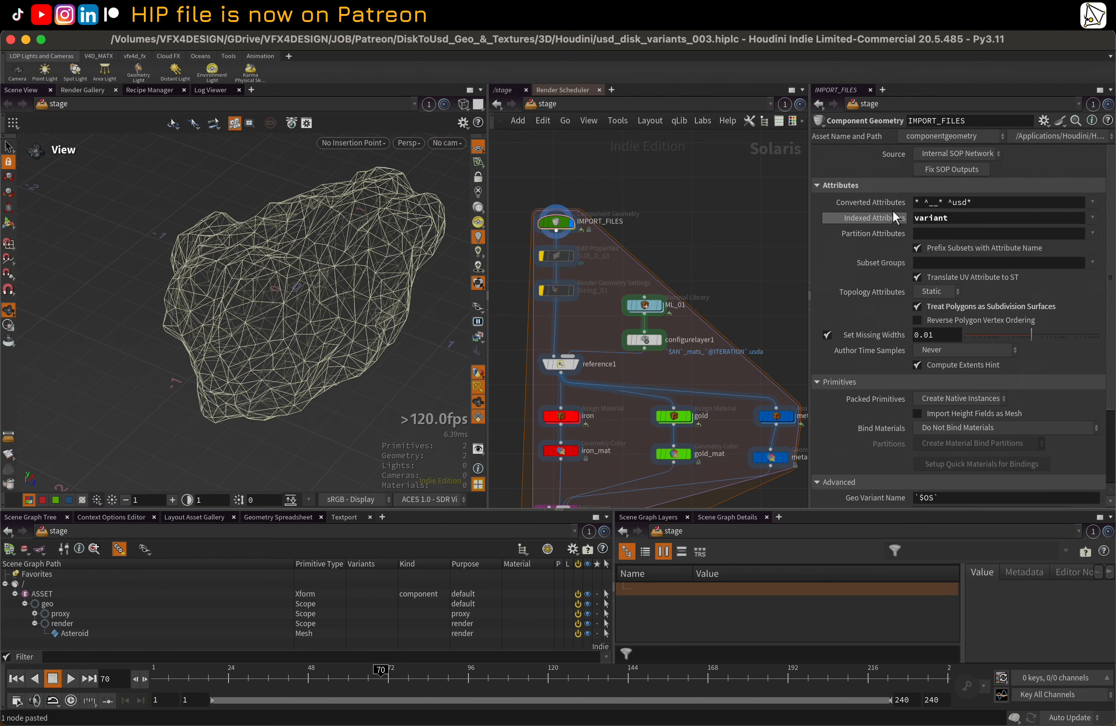
double_click(972, 218)
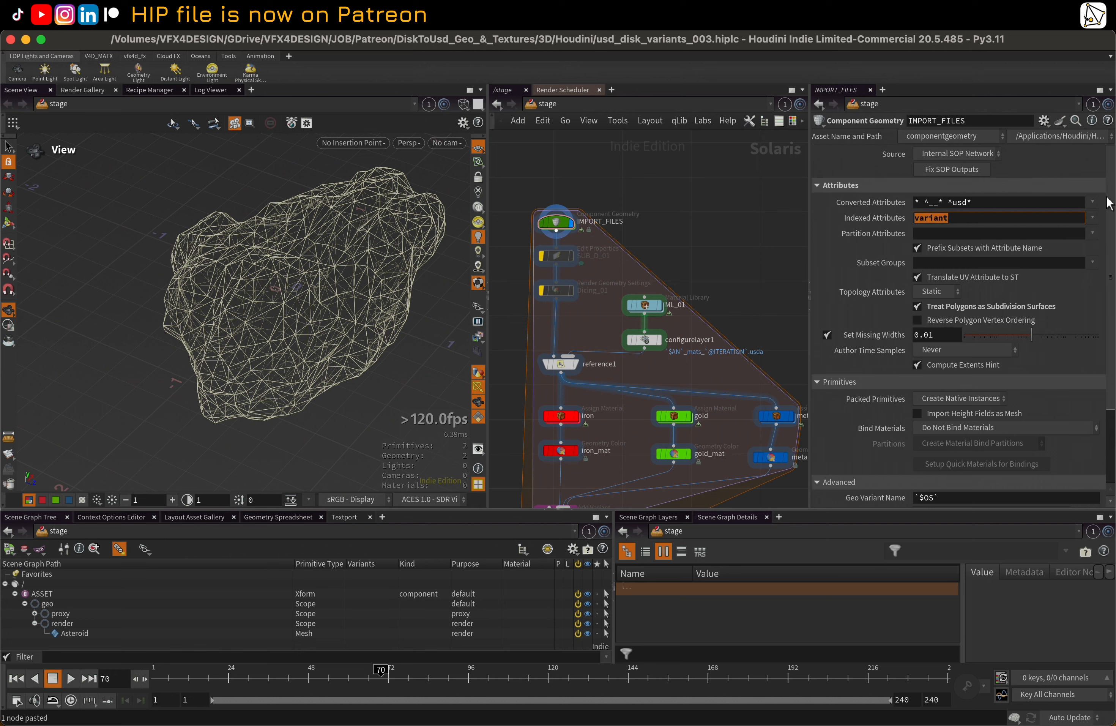
scroll(1111, 198, "down", 4)
left_click_drag(1115, 268, 1114, 304)
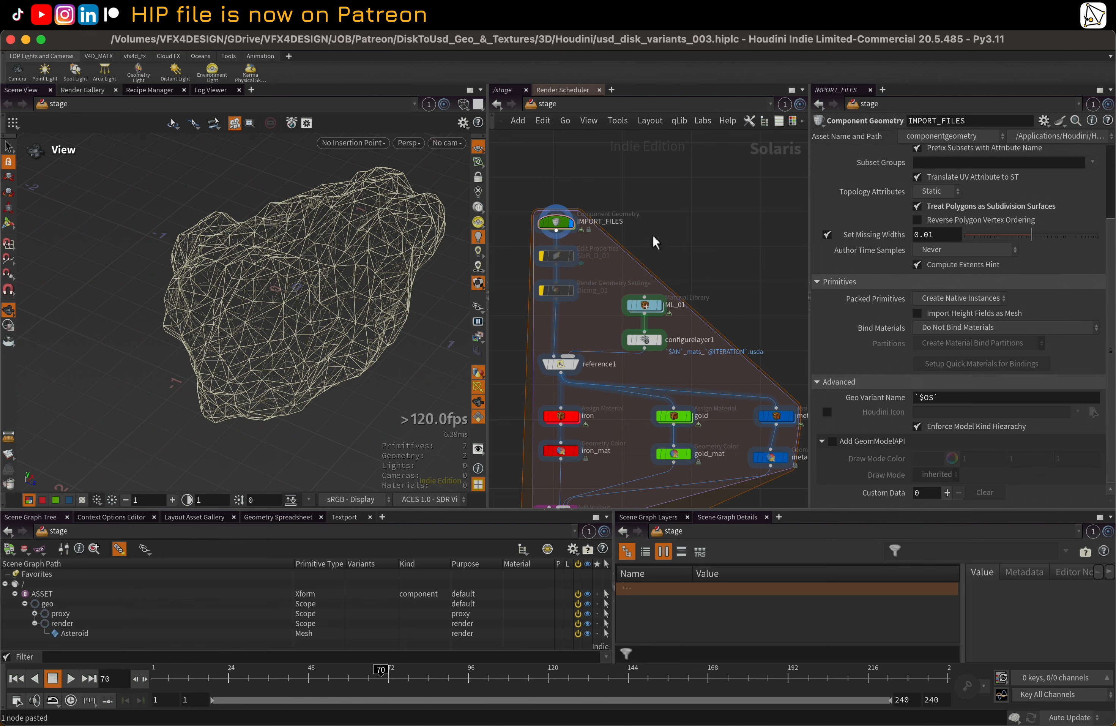
double_click(560, 226)
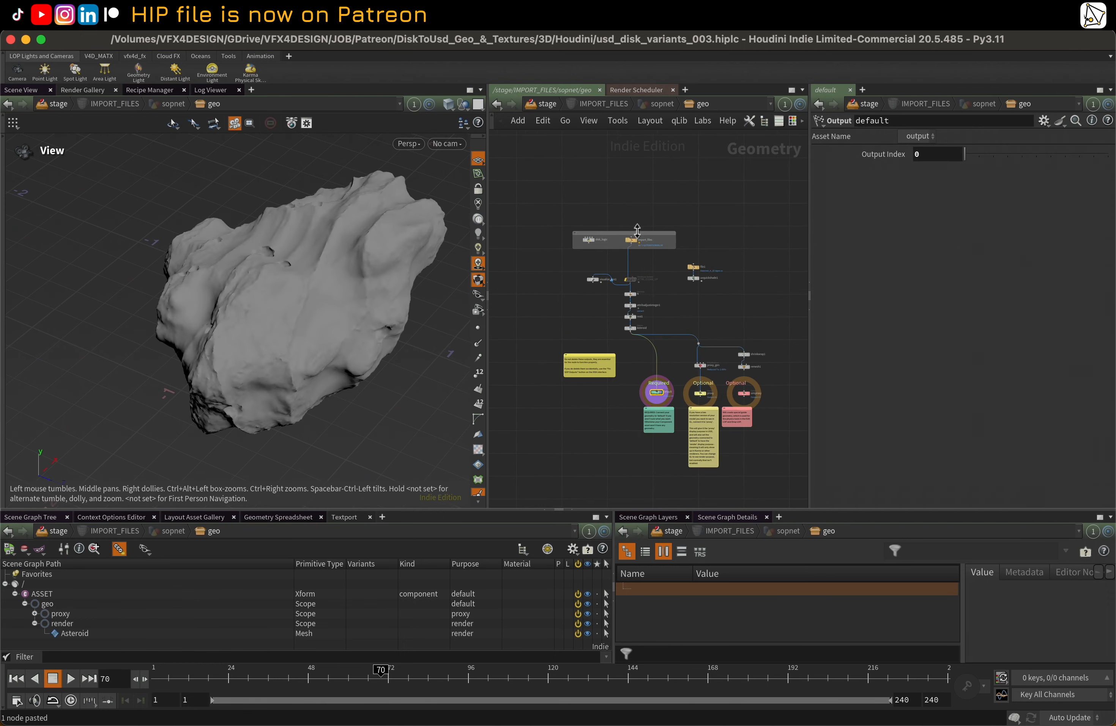
Review the import_files node's settings, and inspect the disk_logic node's Python code in a widened parameter pane
scroll(638, 236, "up", 6)
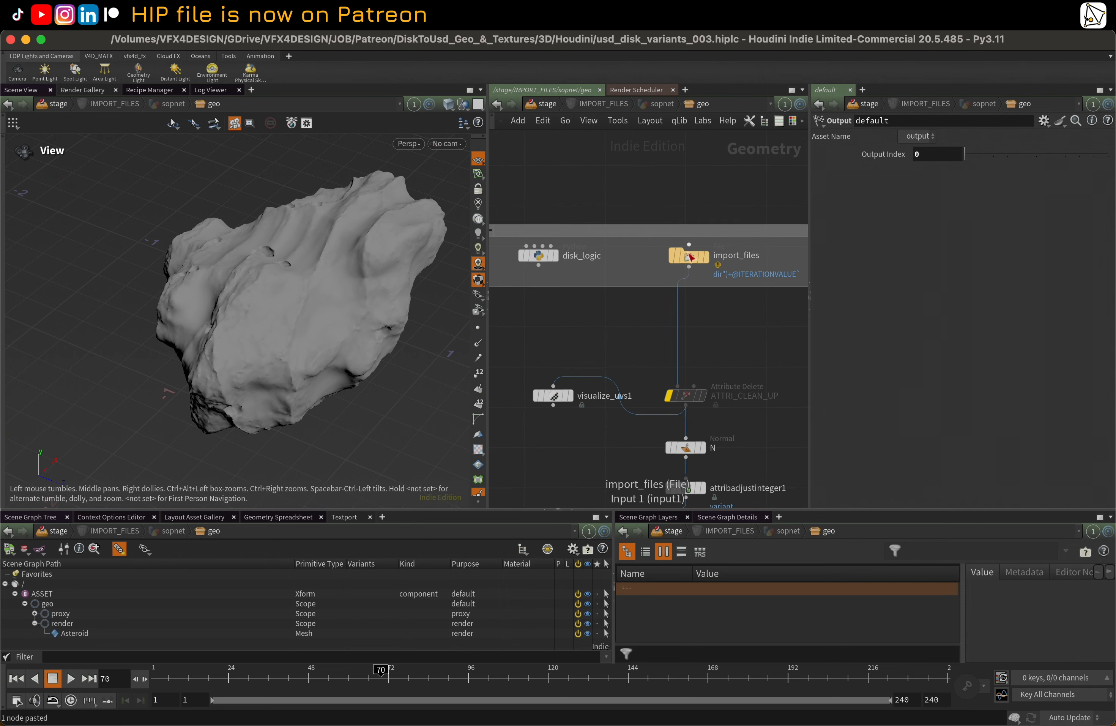
left_click(690, 256)
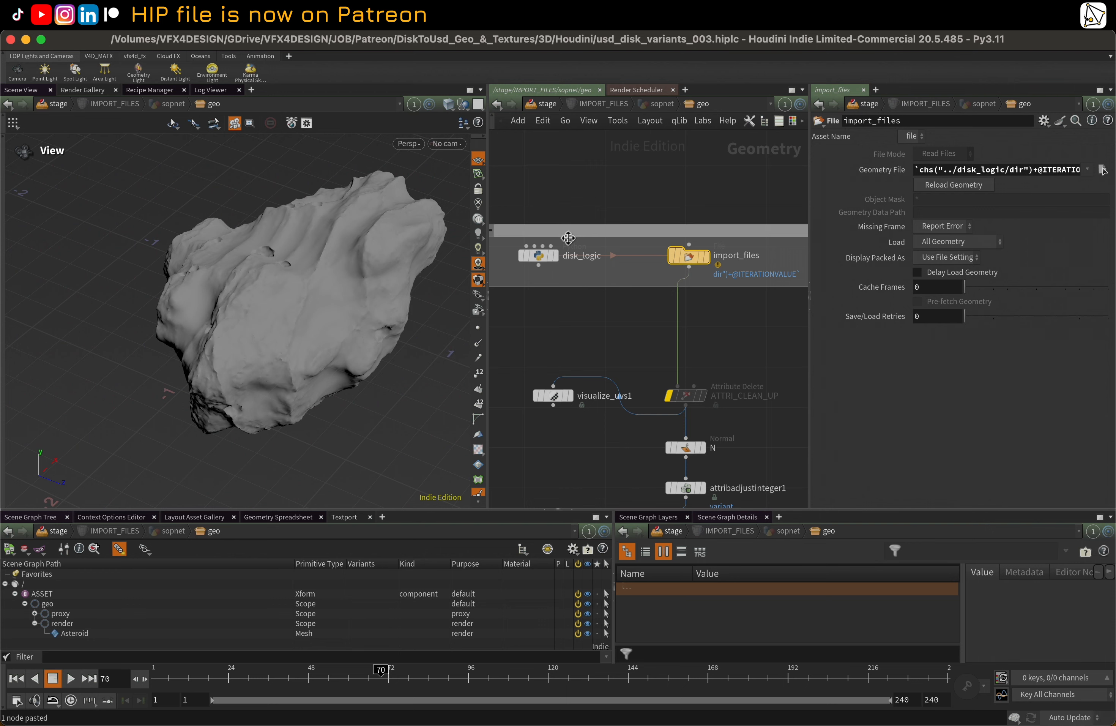
left_click(539, 256)
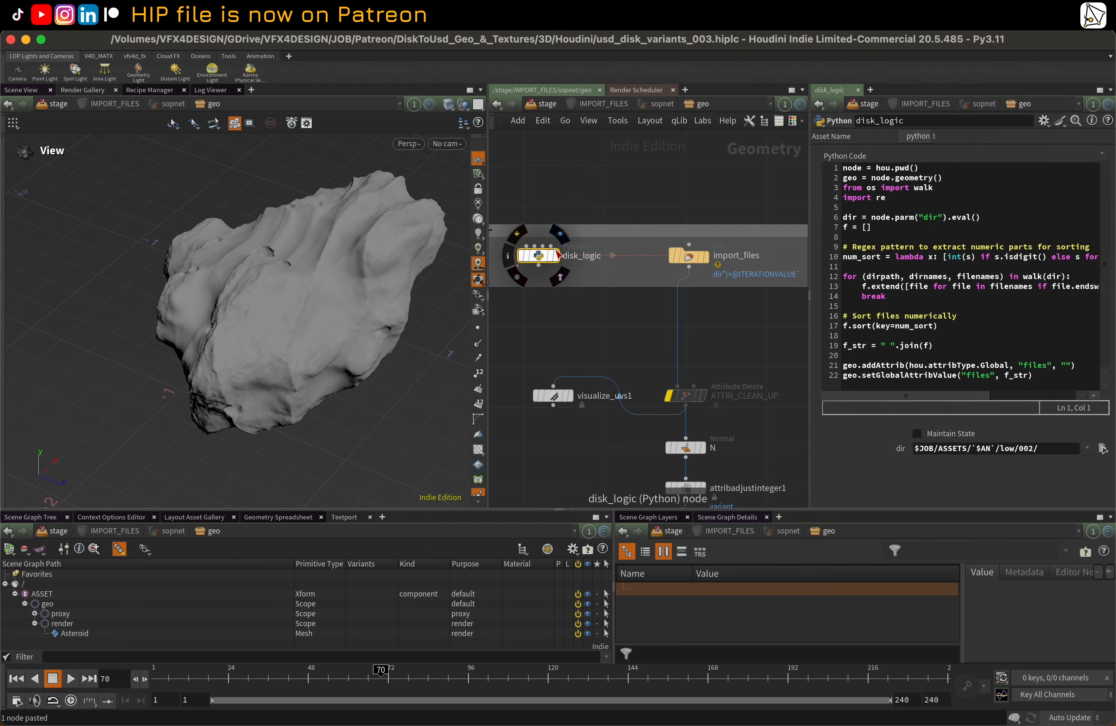
left_click_drag(808, 174, 600, 195)
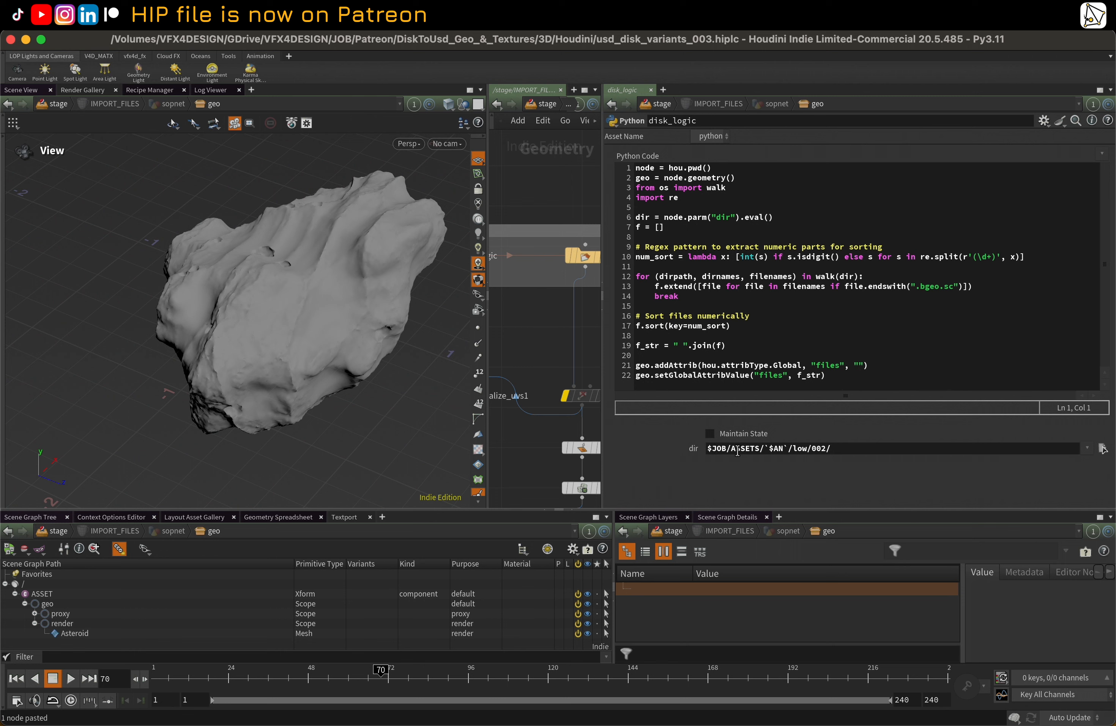
Highlight `$AN` in disk_logic's dir path and look up the AN variable in the Aliases and Variables window
left_click_drag(770, 449, 788, 450)
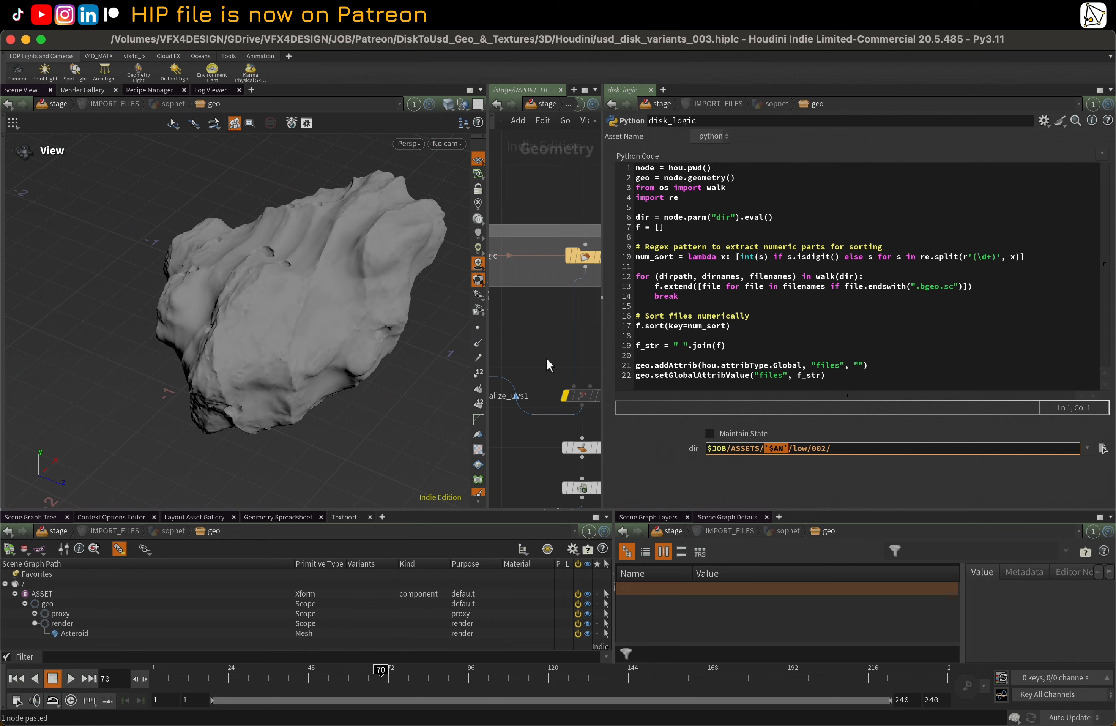
left_click(150, 21)
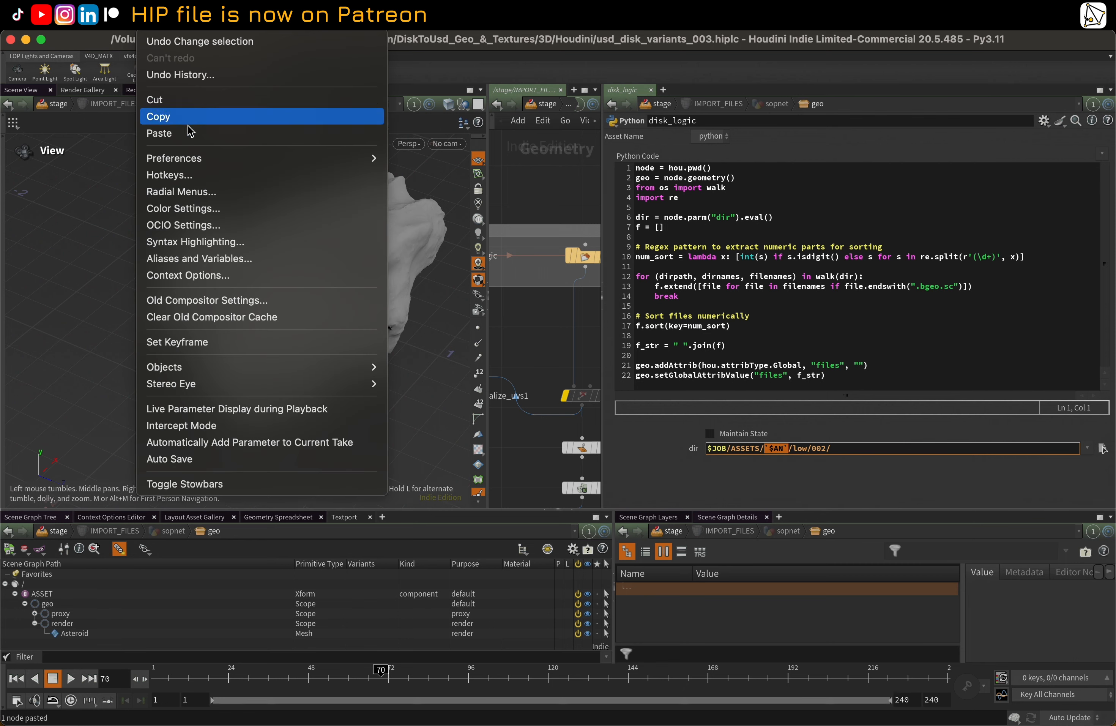
left_click(241, 258)
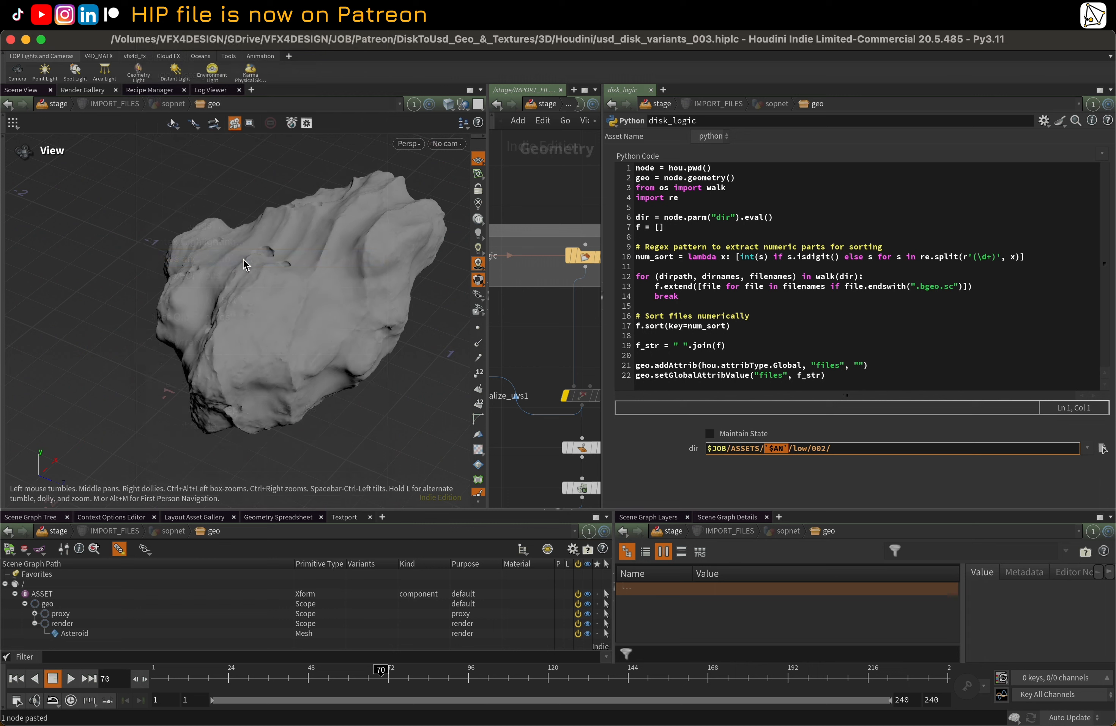
left_click(73, 110)
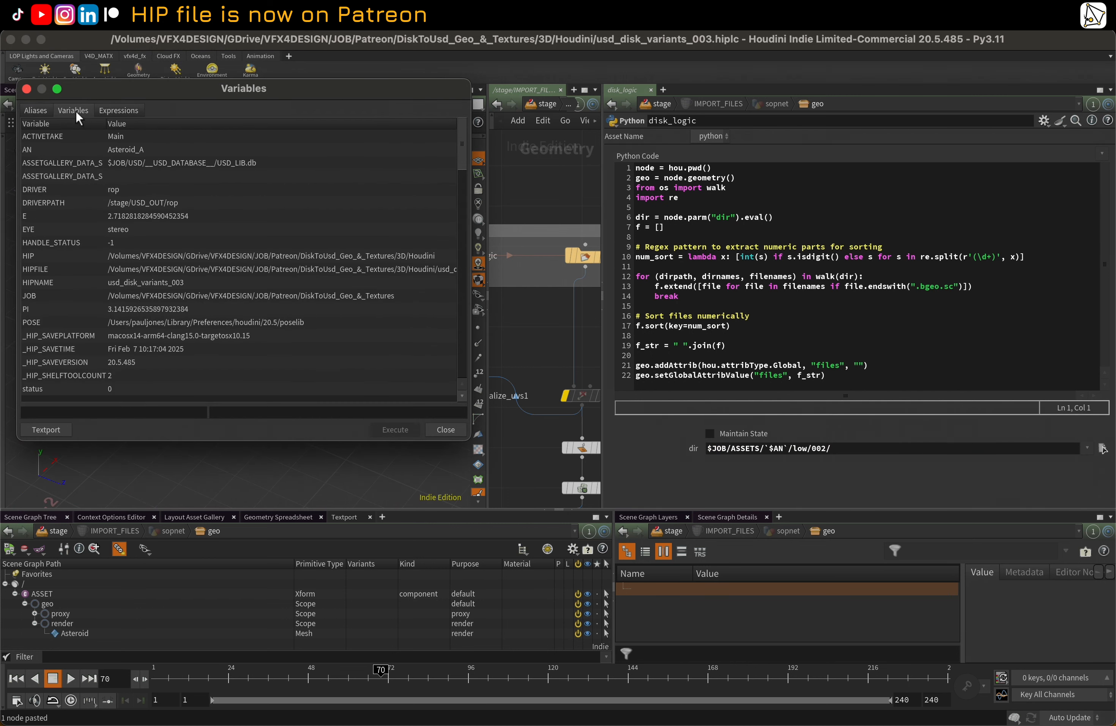
left_click(50, 150)
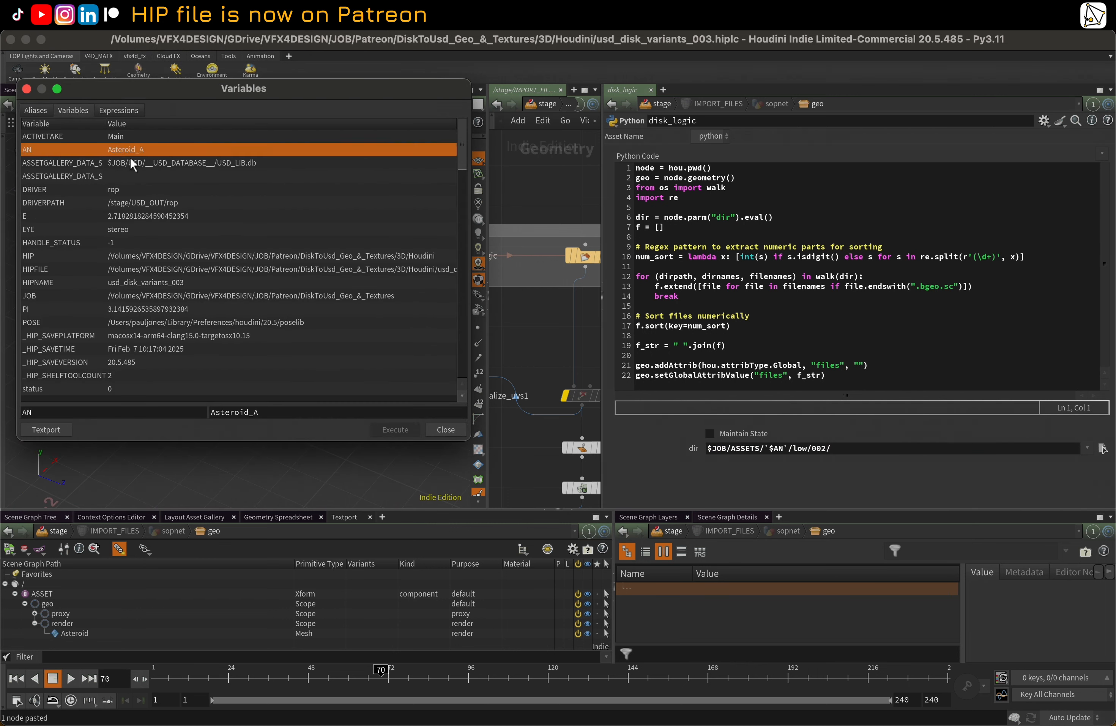
left_click(26, 89)
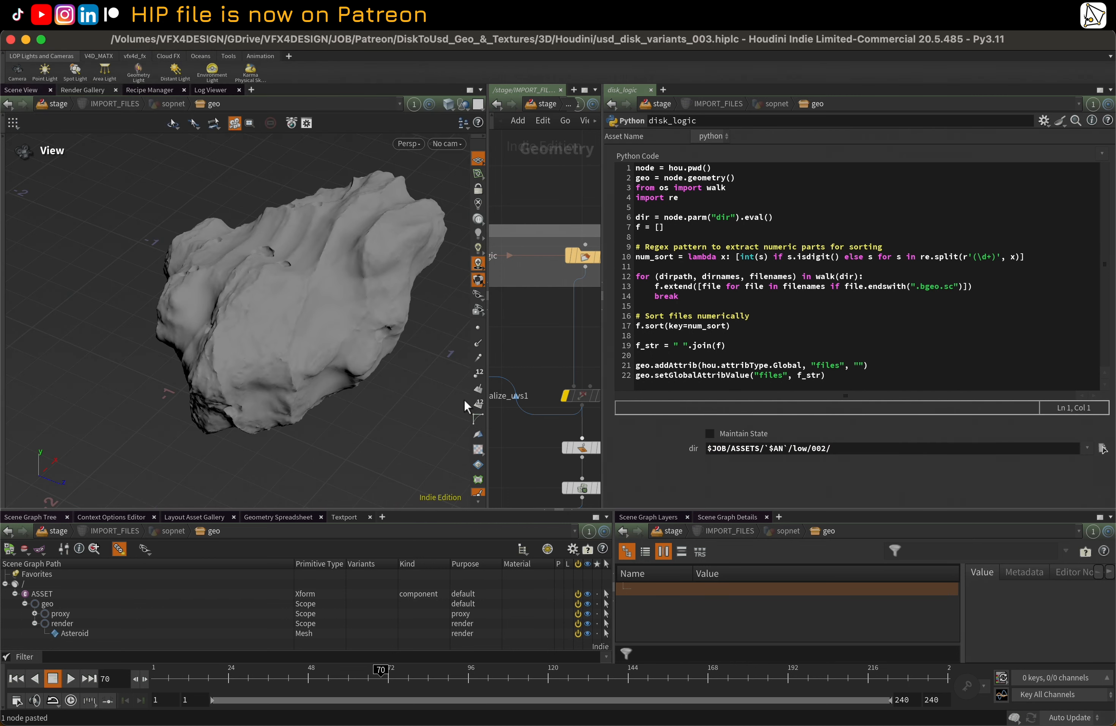
Show disk_logic's dir parameter as its evaluated path, examine the asset name portion, and switch back to the expression
left_click(687, 446)
left_click_drag(989, 454, 1085, 454)
left_click(999, 452)
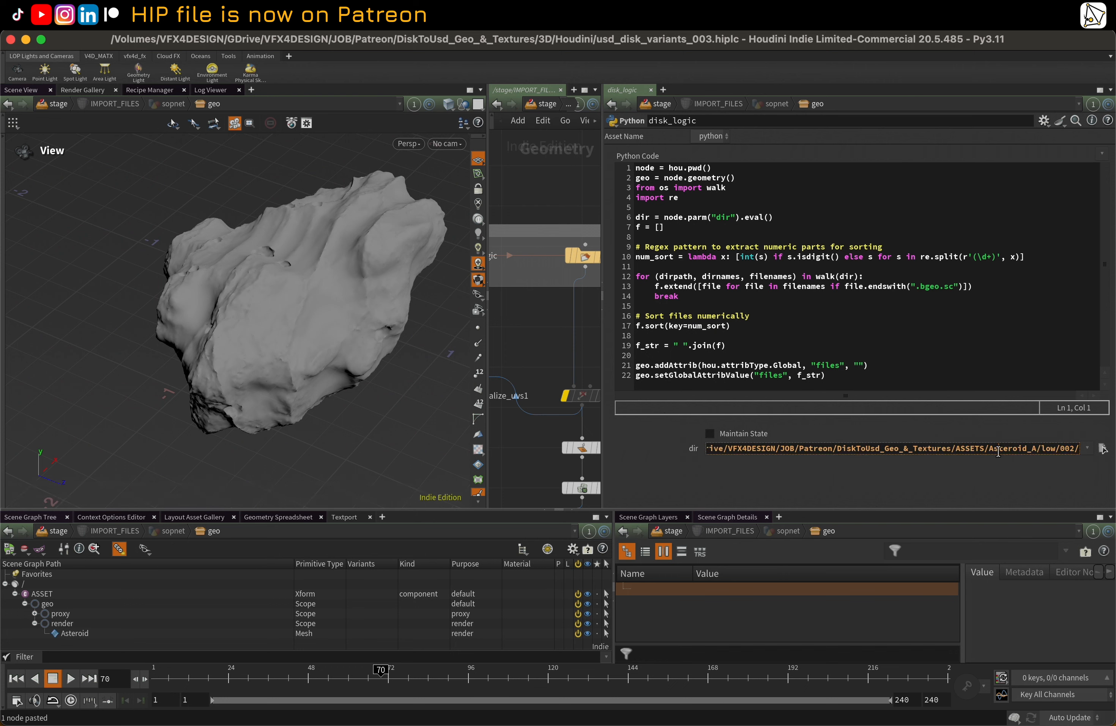
left_click_drag(994, 449, 1023, 449)
left_click(682, 448)
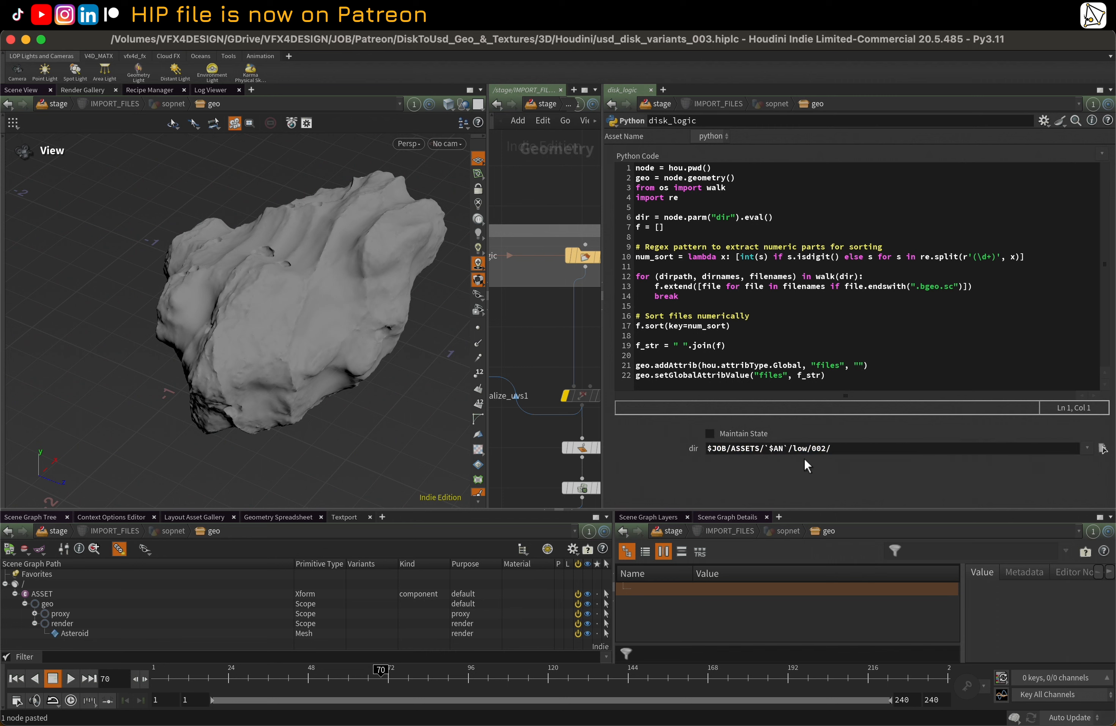
left_click(850, 449)
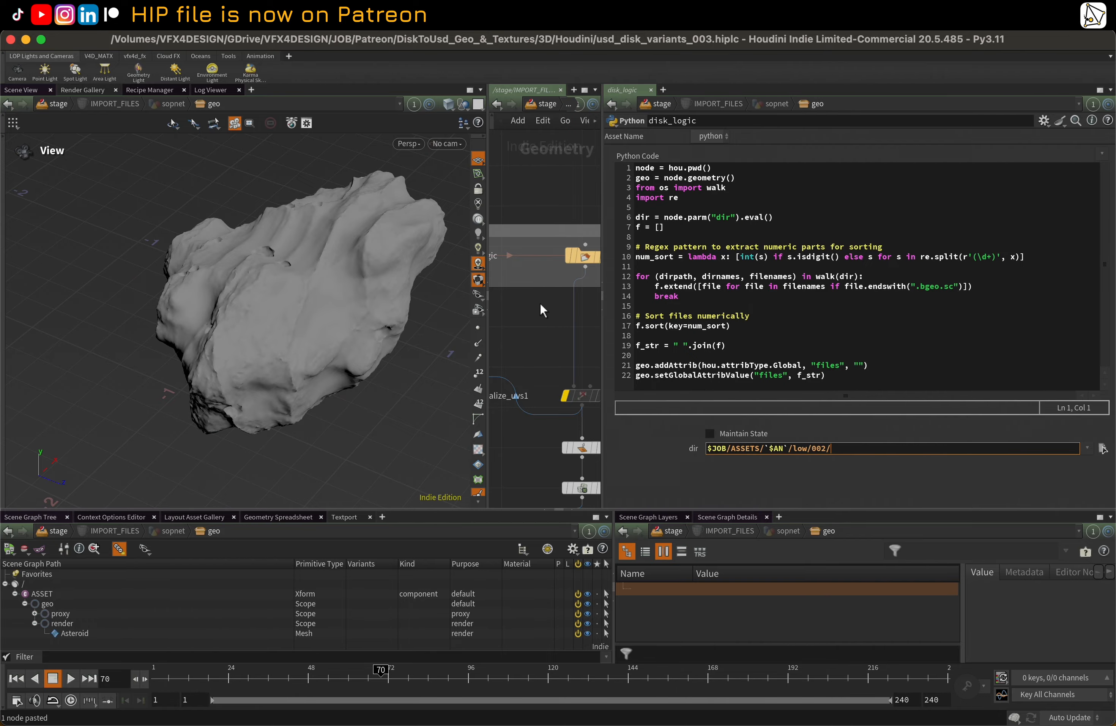
Switch to Finder, inspect the contents of Asteroid_A's low folders 001 and 002, and return to Houdini
key("ctrl+Up")
left_click(361, 245)
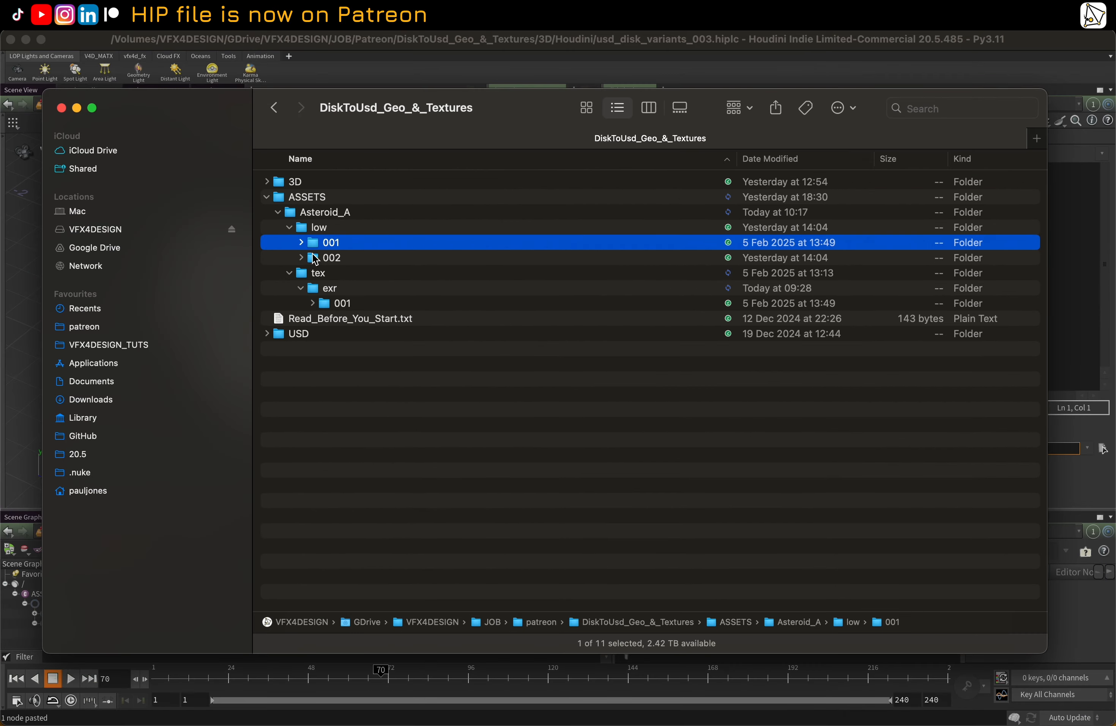
left_click(301, 242)
left_click(301, 242)
left_click(301, 258)
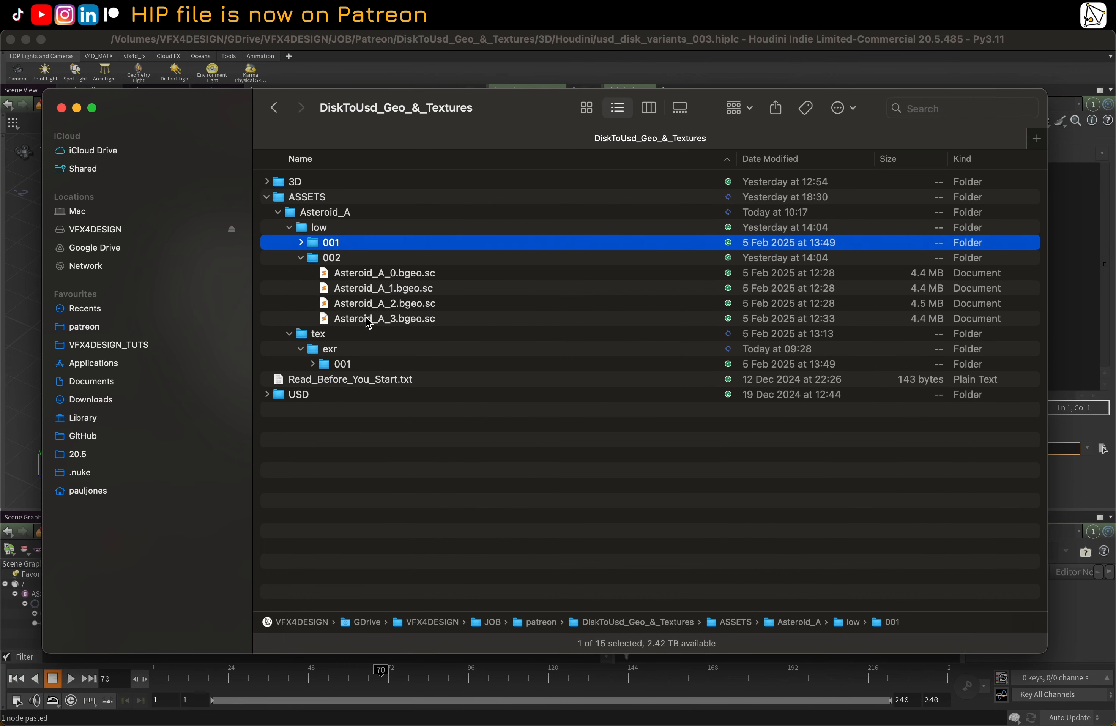
left_click(301, 257)
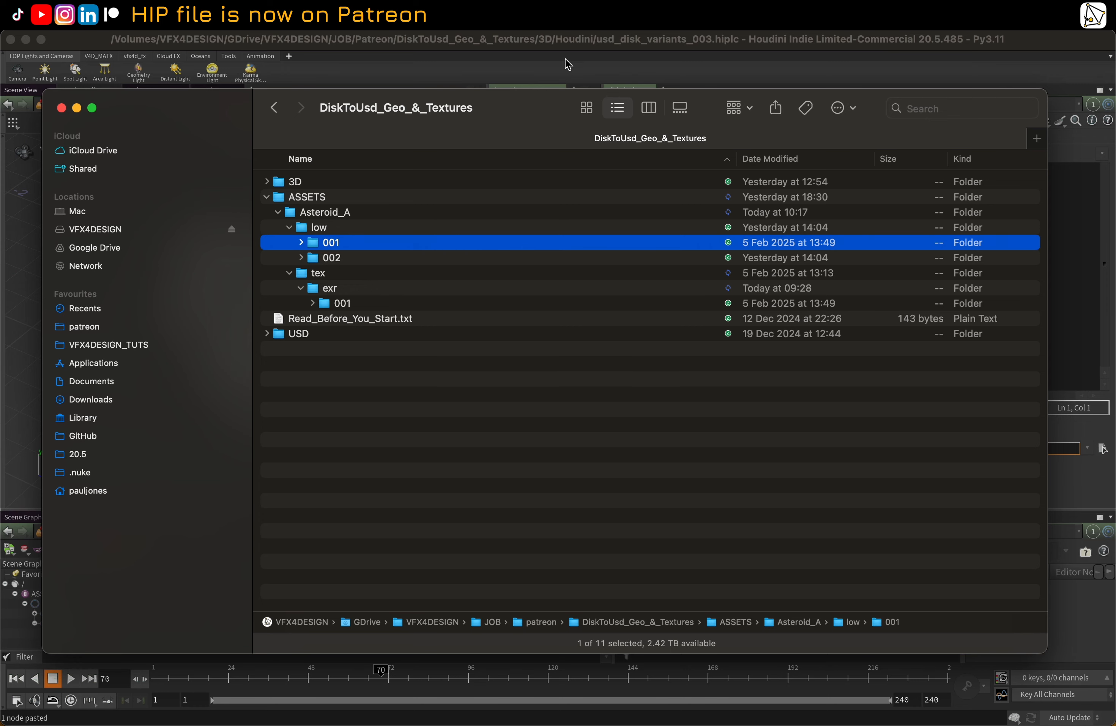
left_click(578, 39)
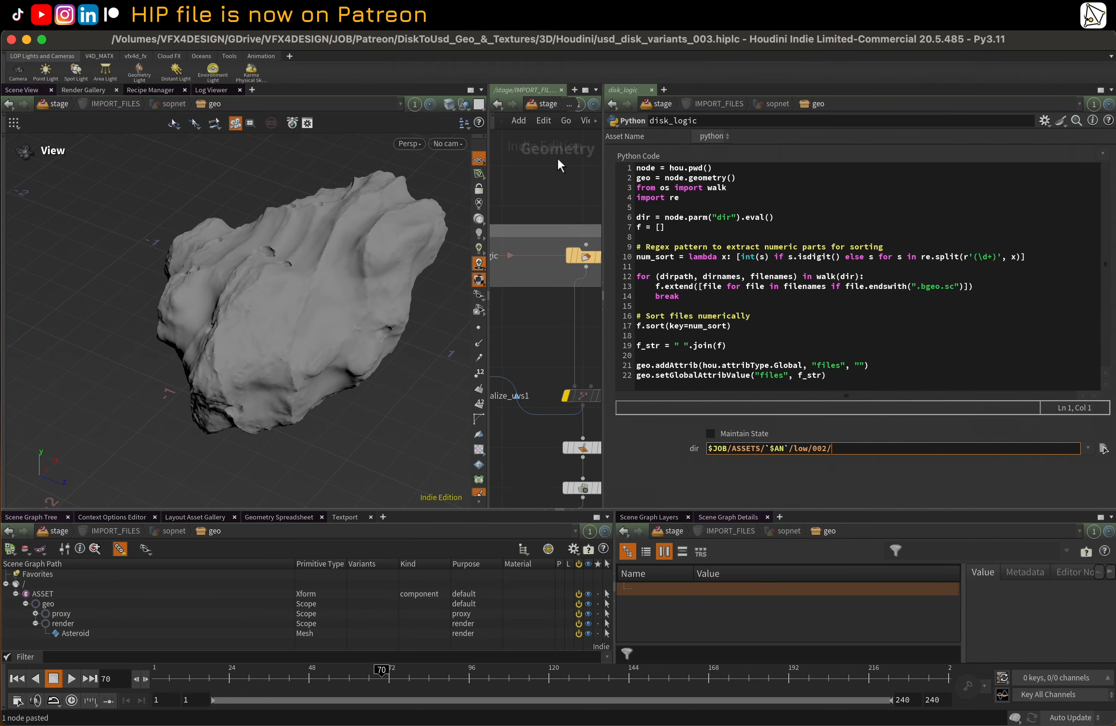
Widen the network editor to show disk_logic beside import_files, and highlight the part of the dir path following $JOB
left_click_drag(603, 173, 691, 179)
left_click_drag(489, 172, 345, 179)
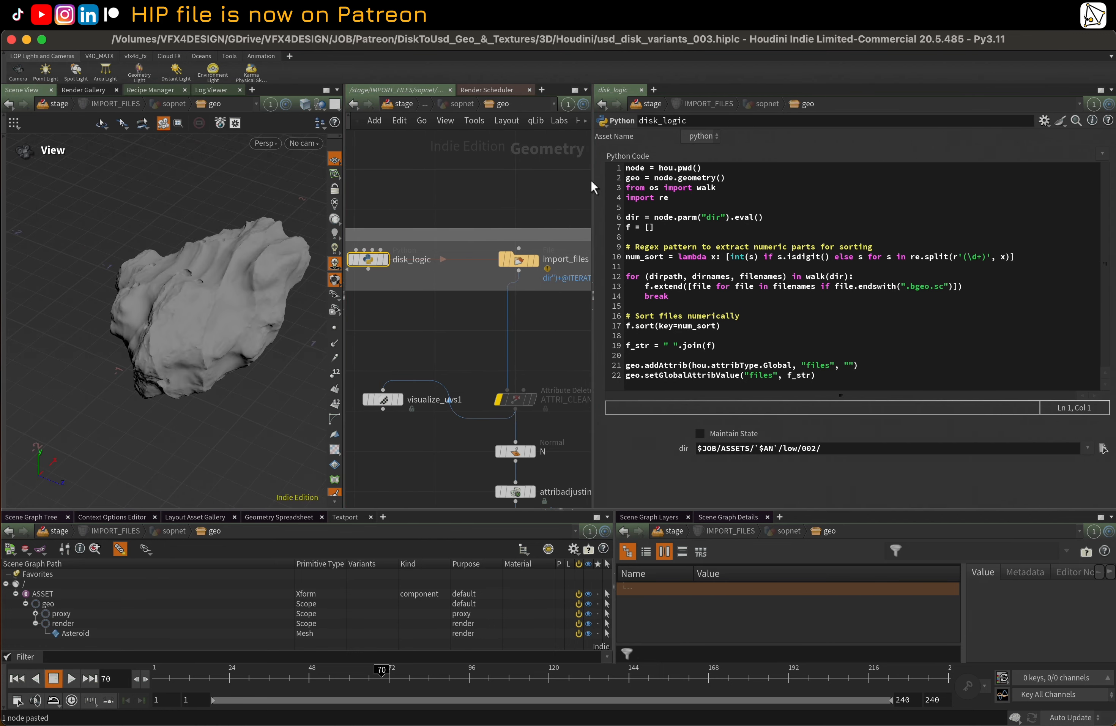
left_click_drag(591, 180, 649, 181)
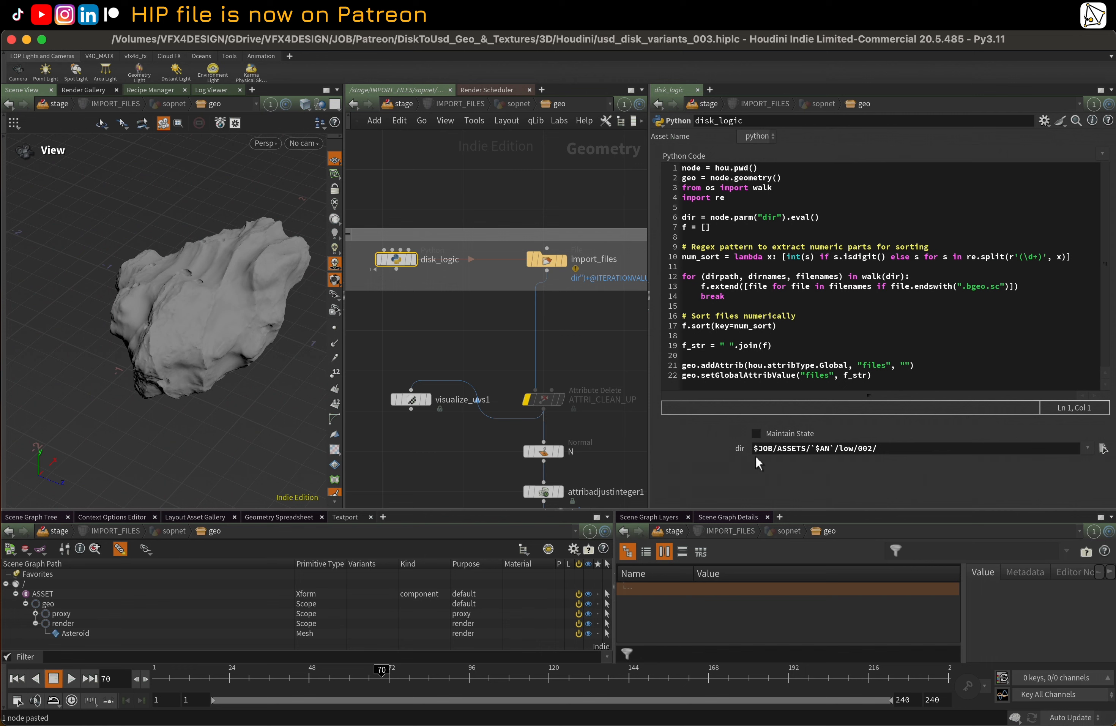
left_click_drag(914, 445, 768, 449)
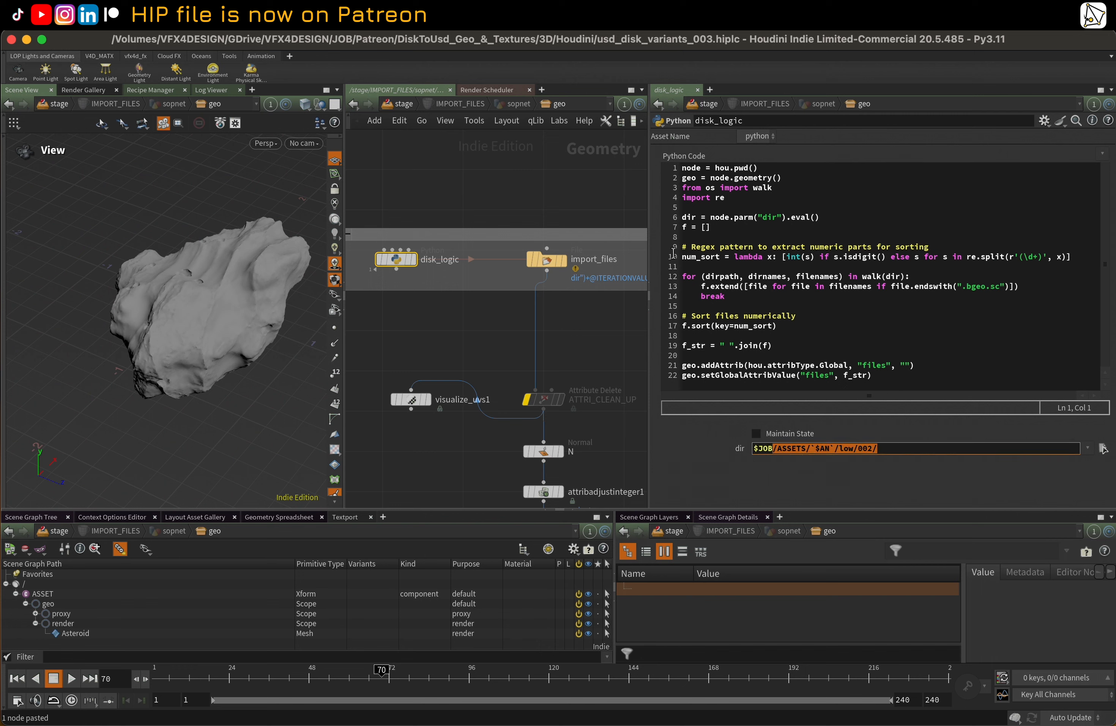
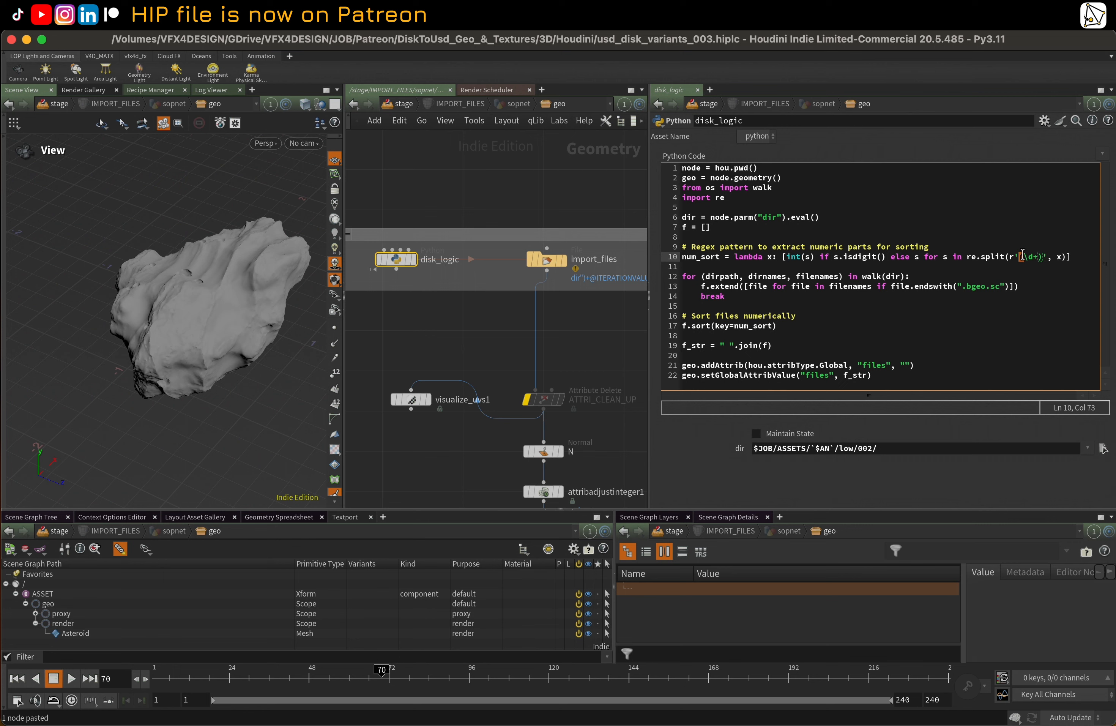
Switch to Finder, examine the Asteroid_A geometry files in the low/002 folder, and return to Houdini
key("ctrl+Up")
left_click(453, 258)
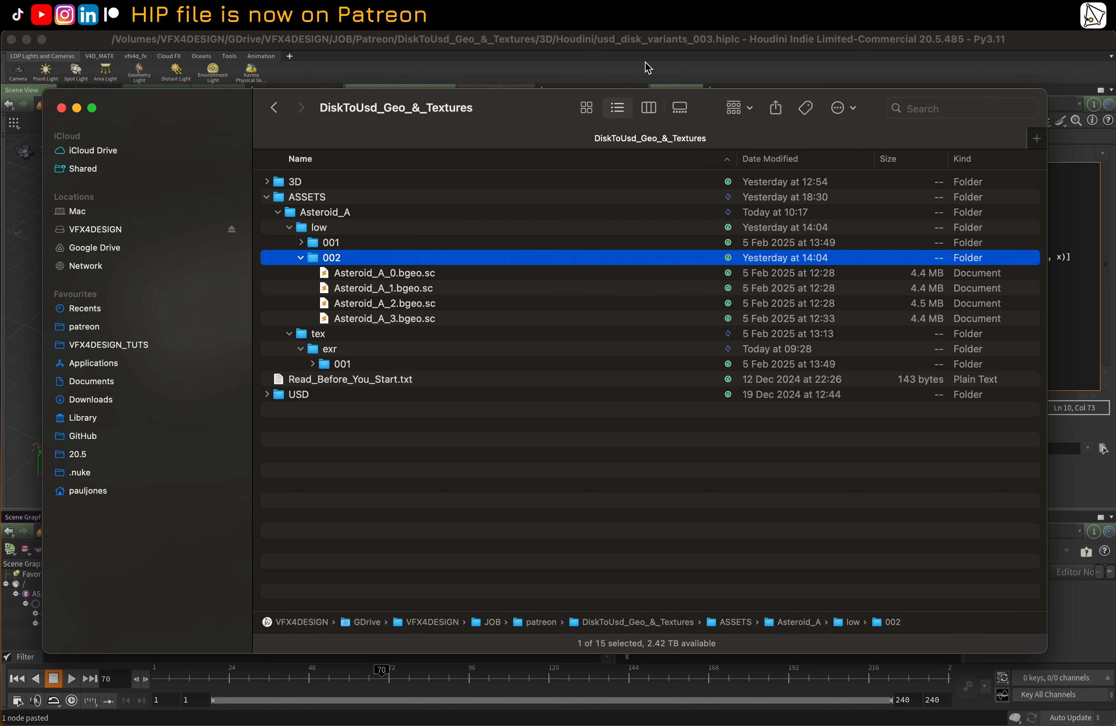
left_click(648, 43)
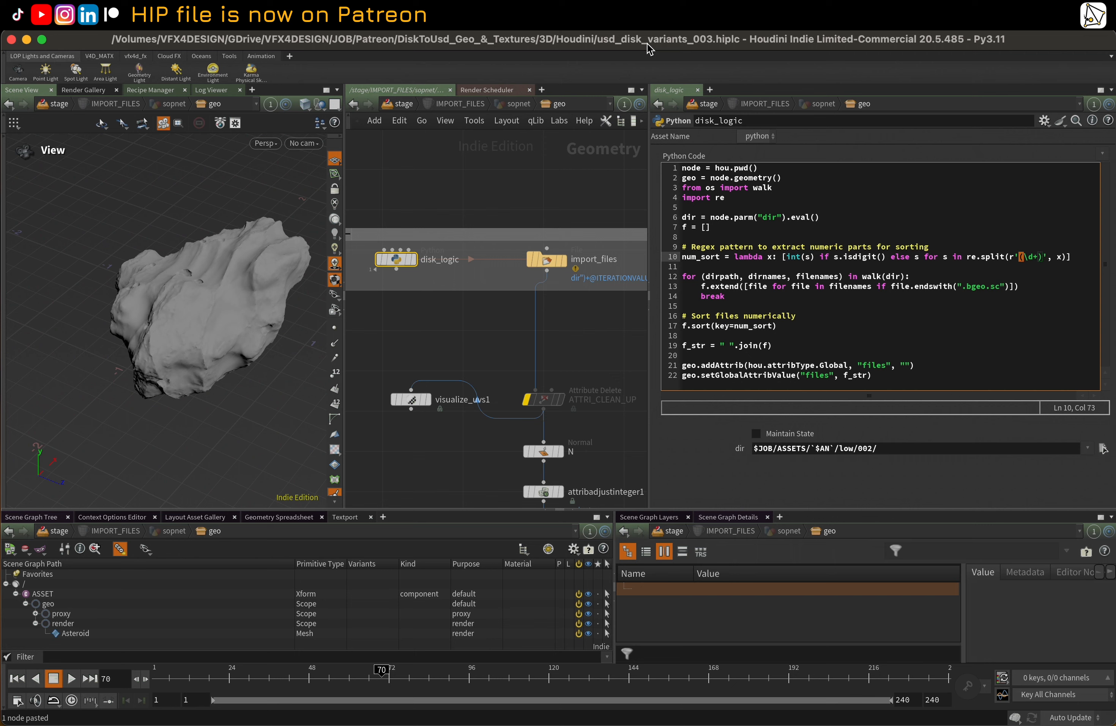
Widen the network editor and highlight the `files` attribute name in the setGlobalAttribValue line of disk_logic's Python code
middle_click_drag(490, 331, 495, 316)
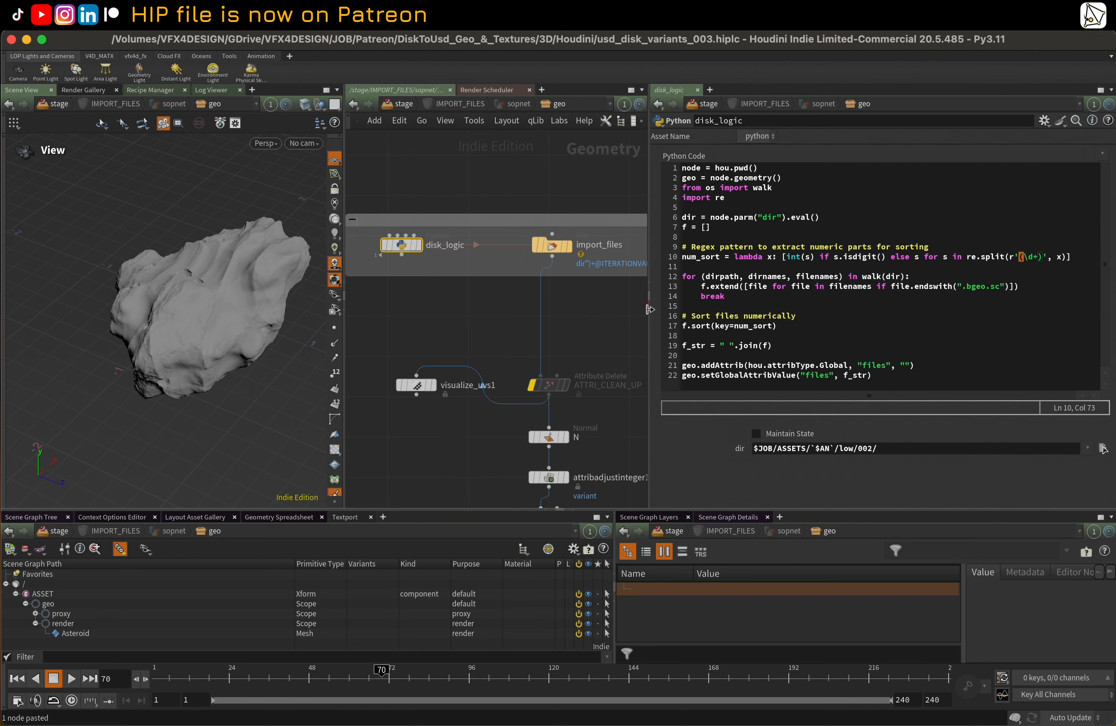
left_click_drag(648, 321, 708, 320)
middle_click_drag(622, 320, 598, 300)
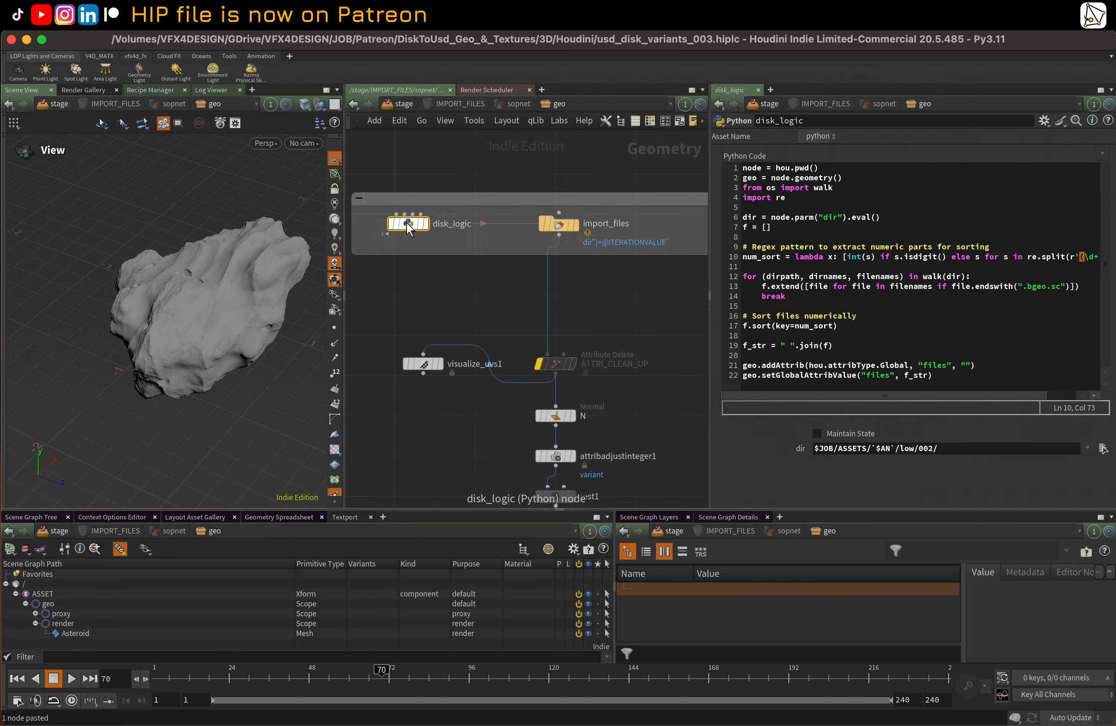
double_click(880, 376)
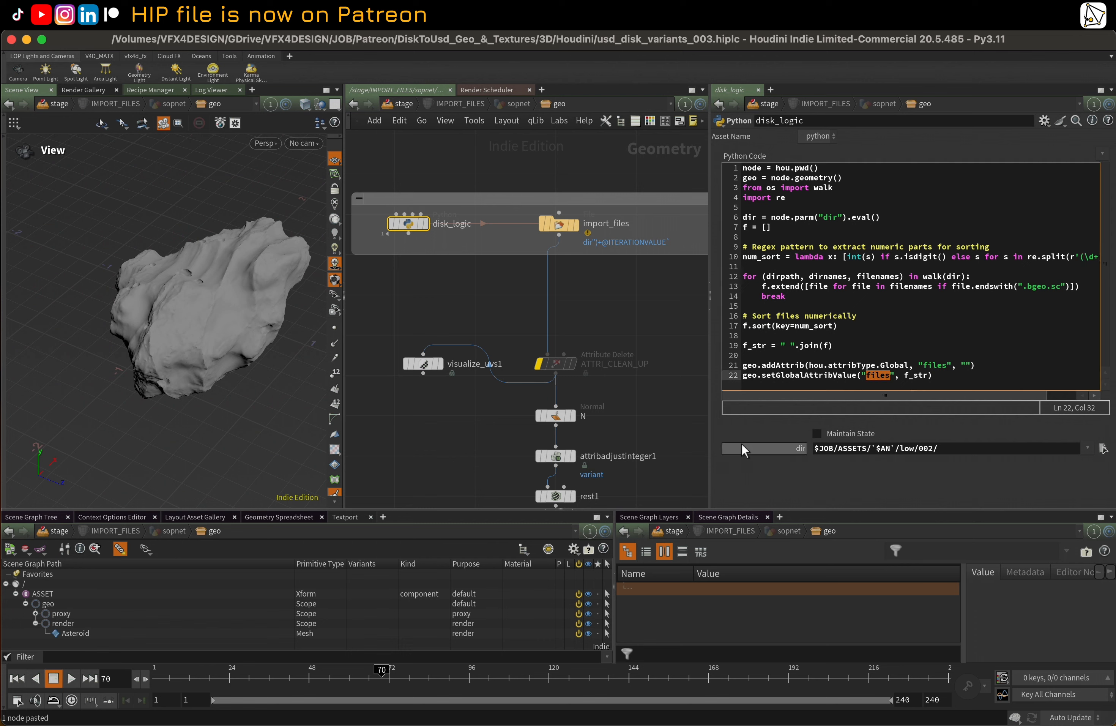
Display disk_logic's output and show its detail attributes in the Geometry Spreadsheet, widening the column to read the full files value
left_click(426, 223)
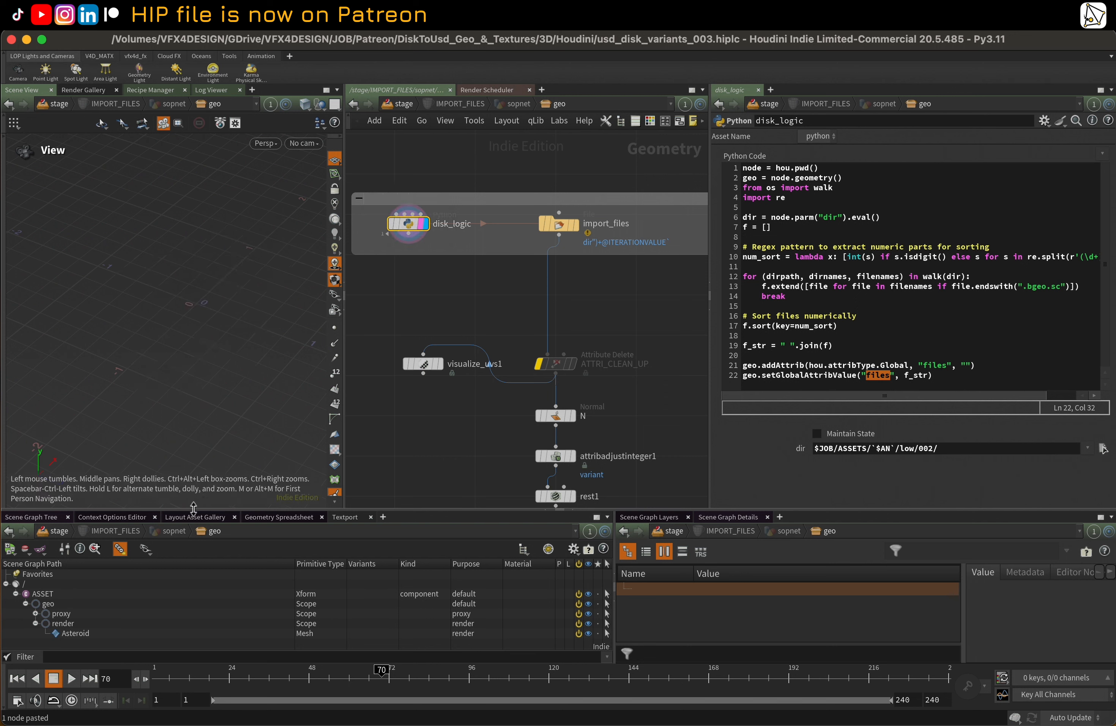
left_click(273, 516)
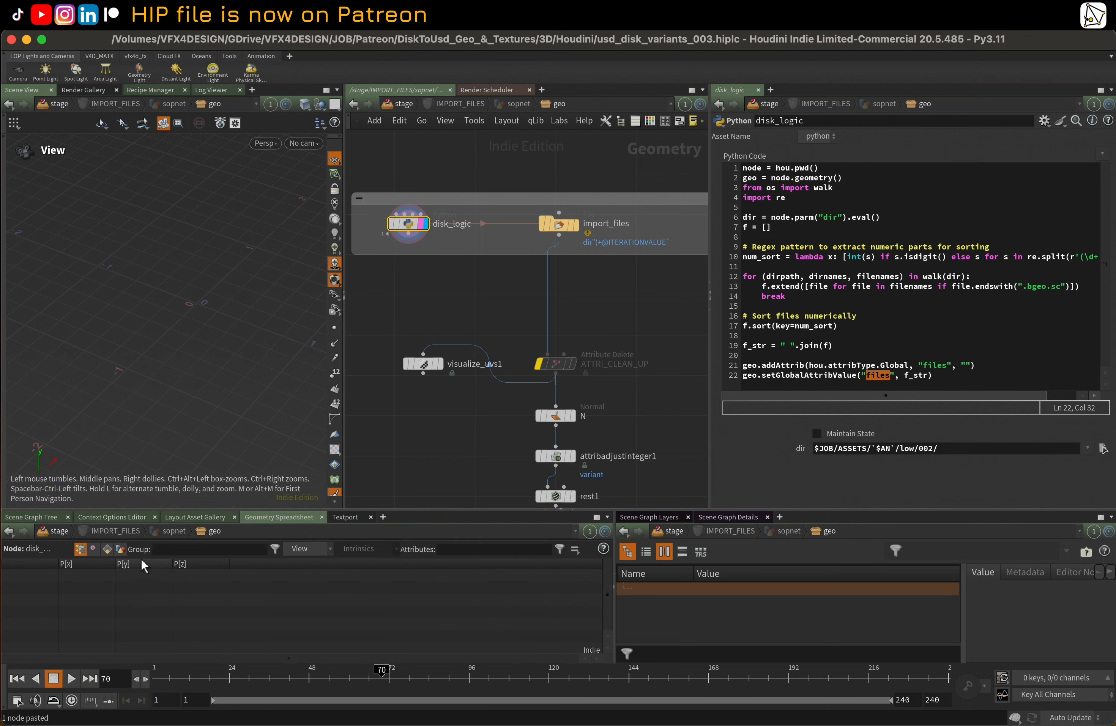
left_click(119, 550)
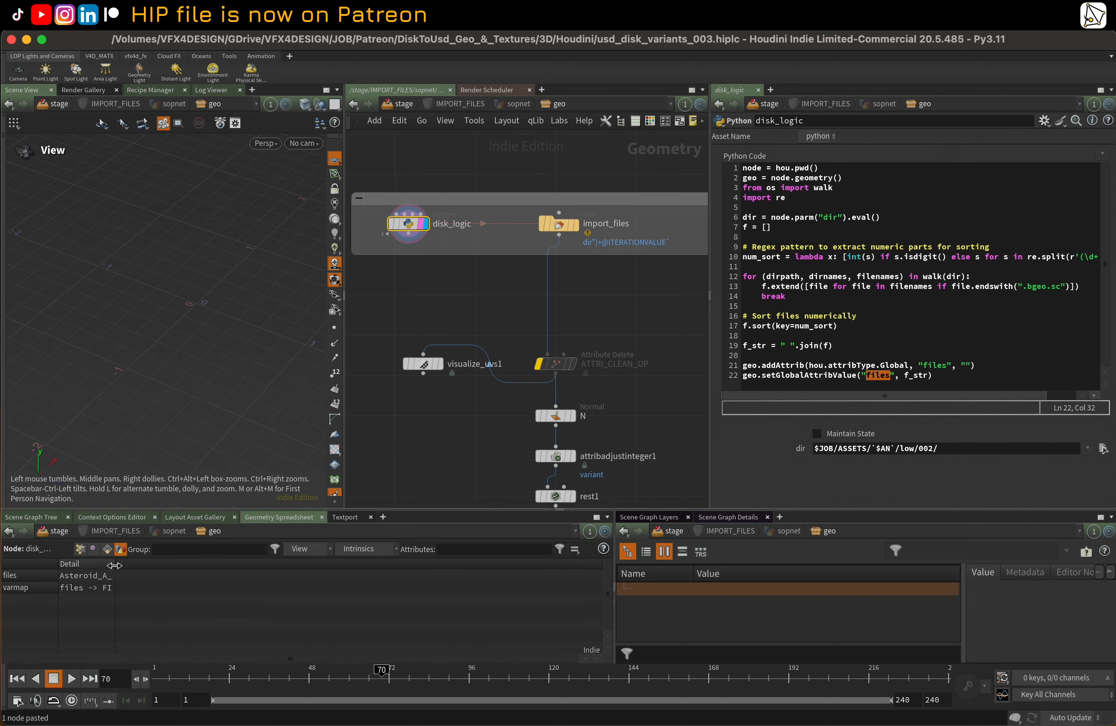
left_click_drag(114, 565, 544, 563)
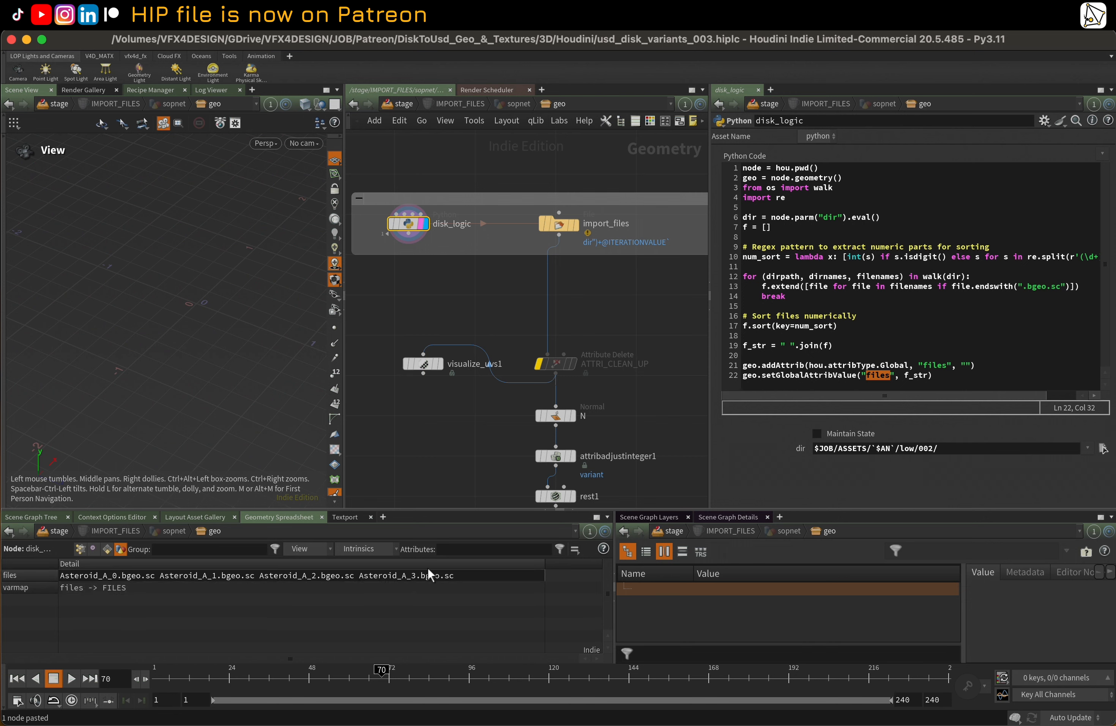
Set the display to import_files and select the node to show its Geometry File parameter
mouse_move(614, 306)
middle_mouse_down()
mouse_move(619, 277)
mouse_move(604, 292)
middle_mouse_up()
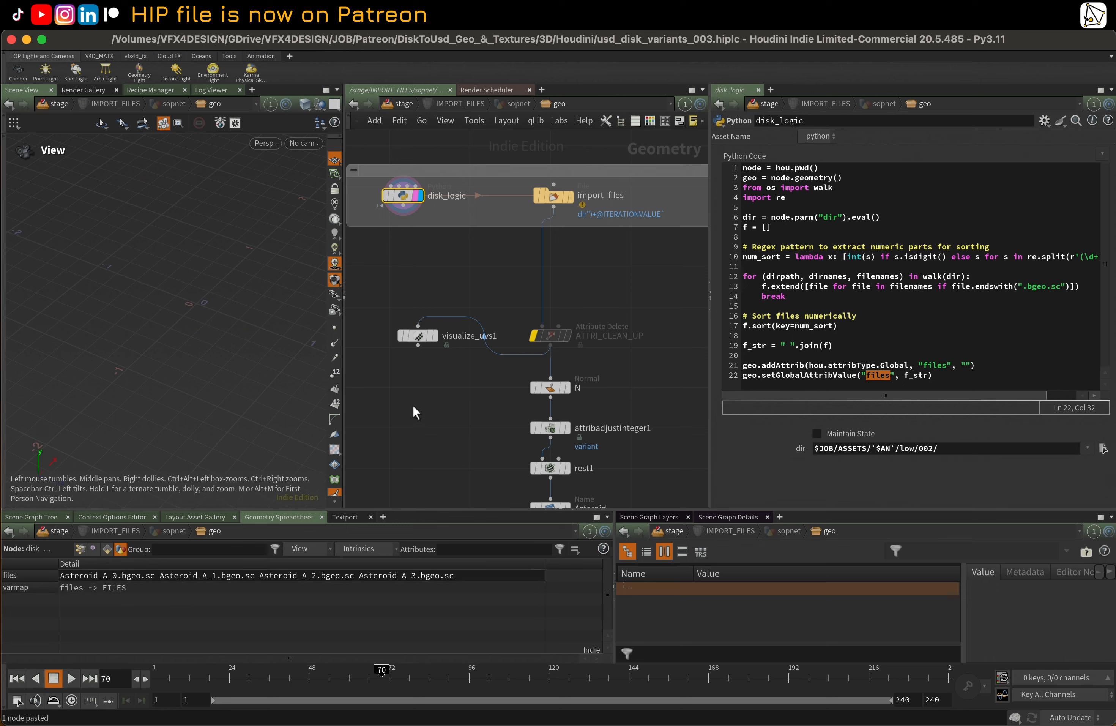
scroll(412, 405, "down", 3)
middle_click_drag(436, 415, 386, 389)
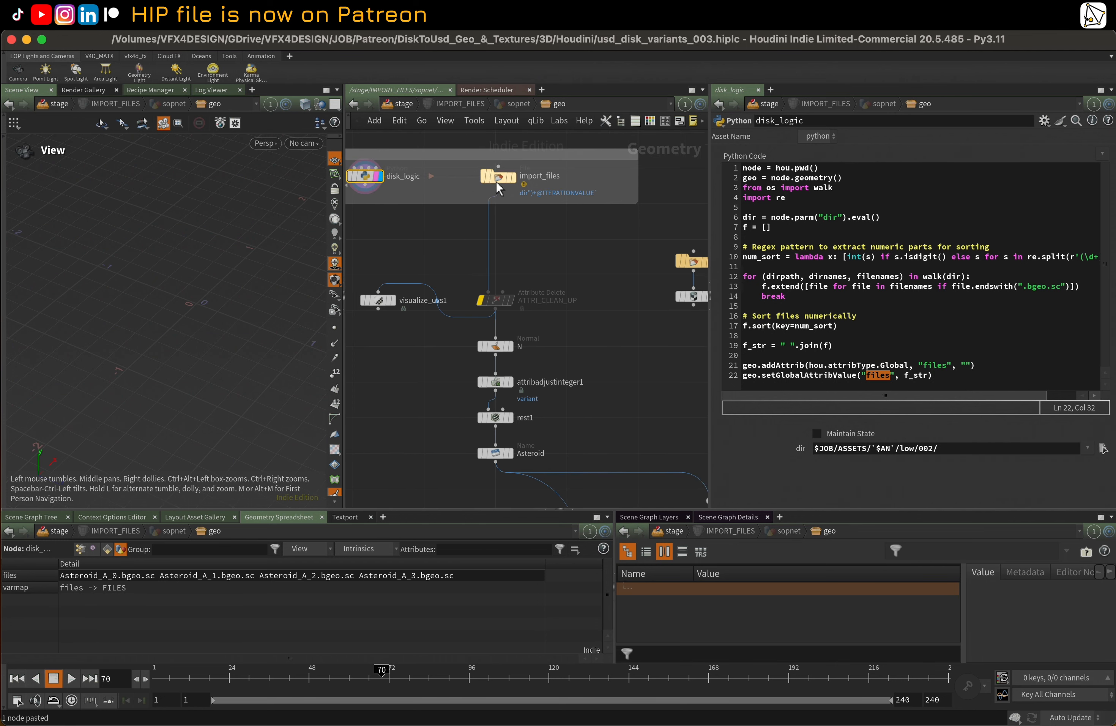
left_click(512, 179)
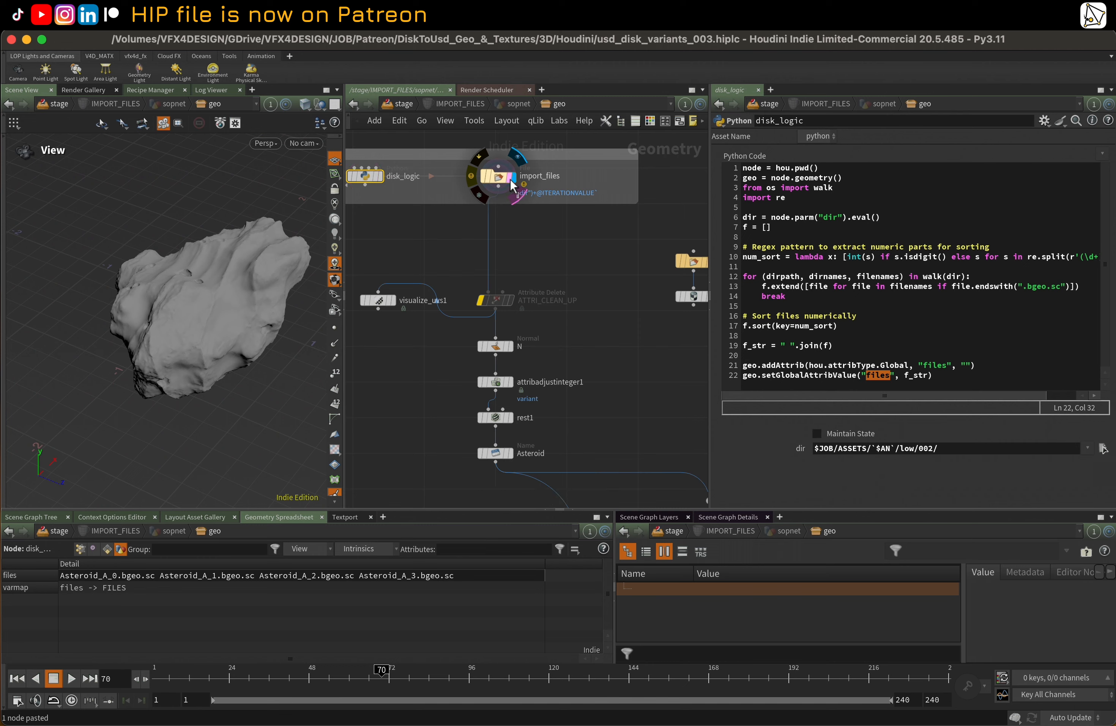
left_click(498, 178)
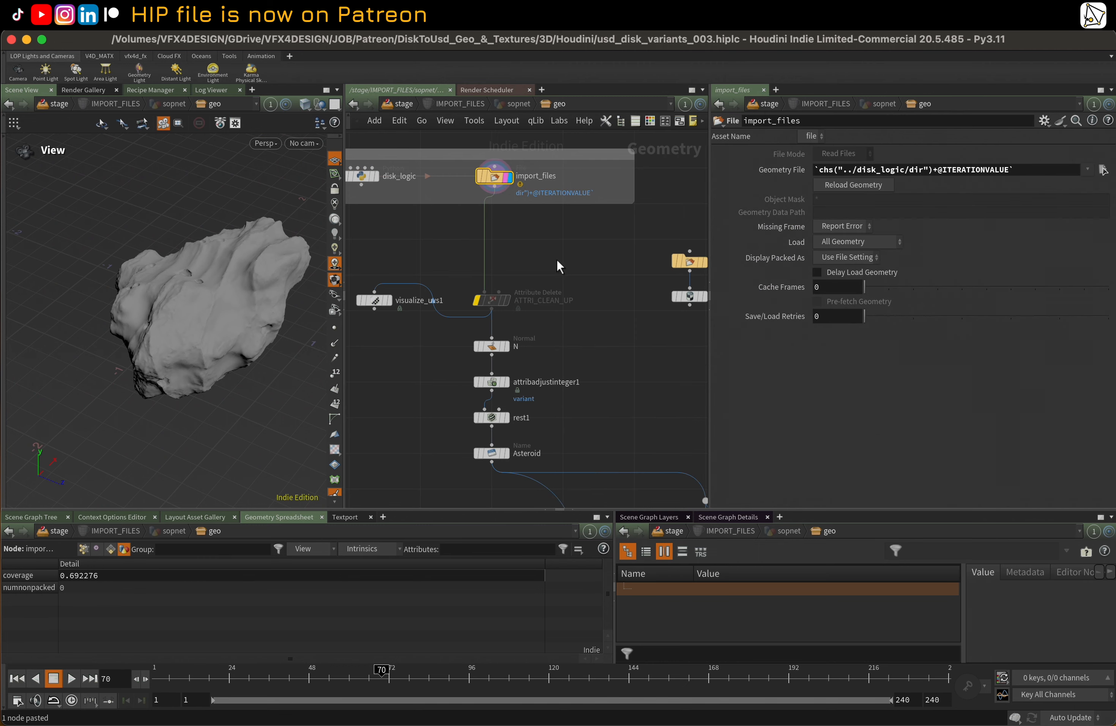
Go up to the stage network to examine IMPORT_FILES within its loop, and dive back inside the node
key("u")
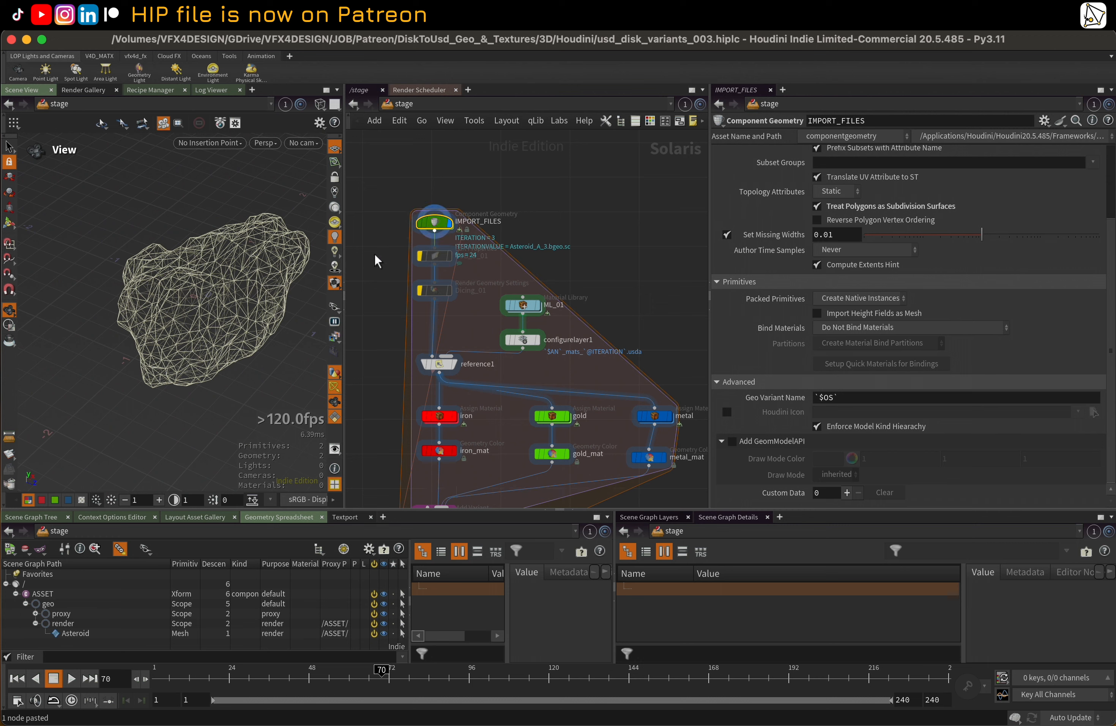
middle_click_drag(379, 275, 412, 203)
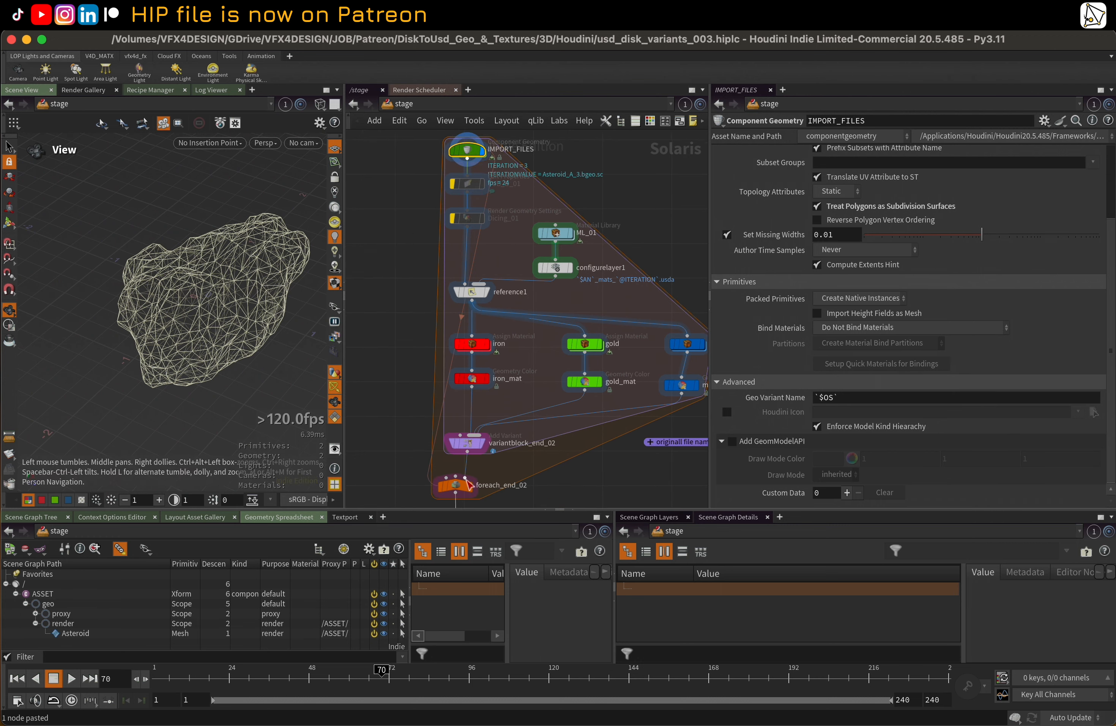
double_click(471, 151)
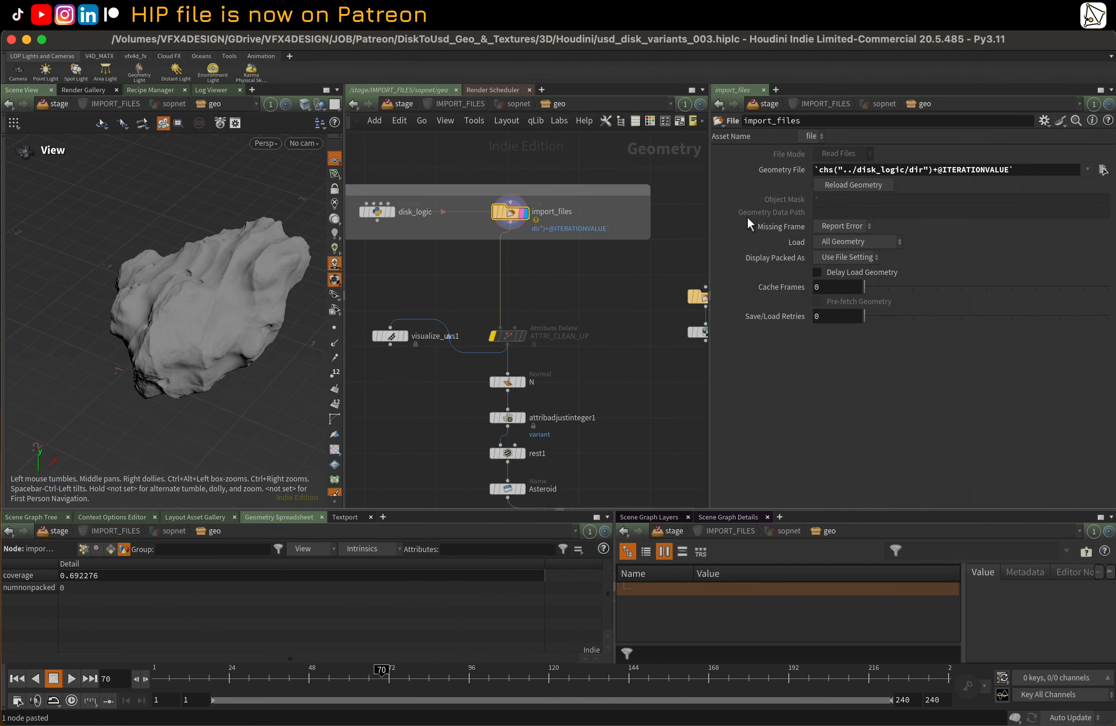
Highlight the `chs("../disk_logic/dir")+` part of import_files' Geometry File path and inspect the dir parameter it references on disk_logic
mouse_move(519, 219)
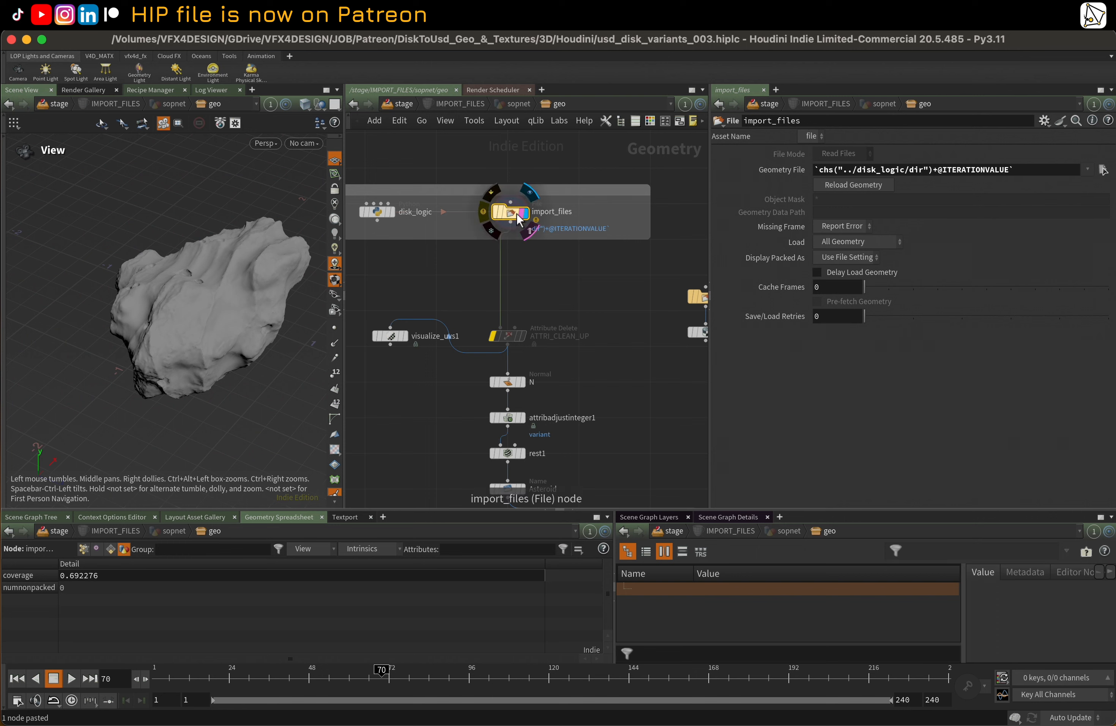
left_click_drag(935, 173, 781, 177)
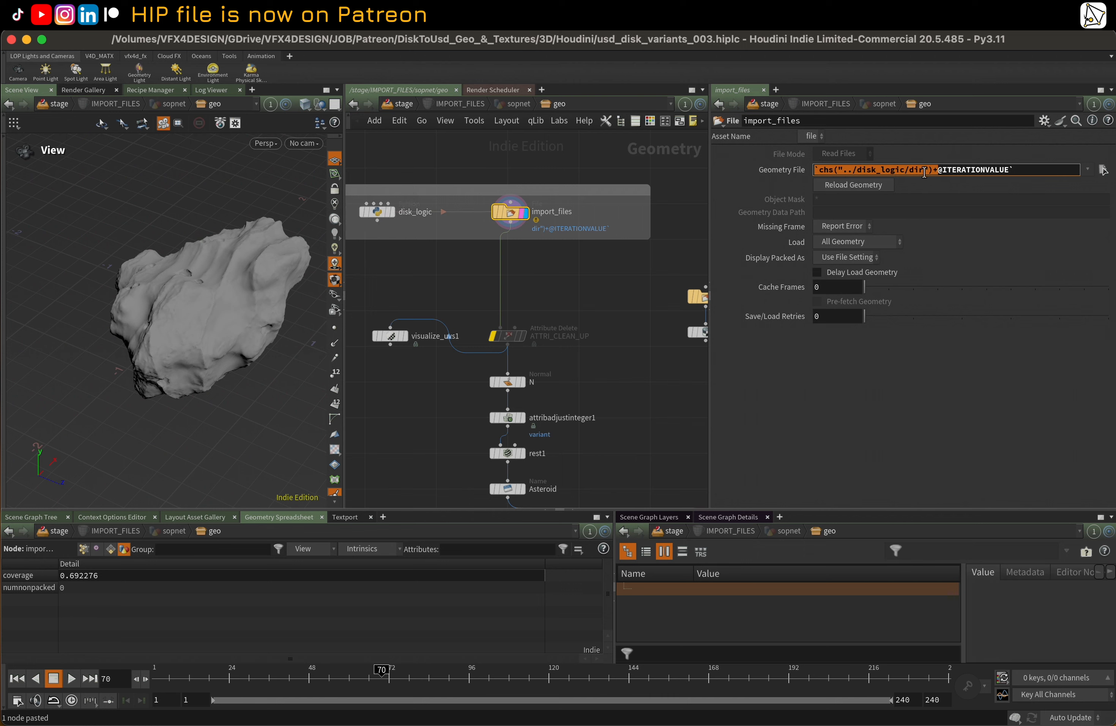
left_click(377, 211)
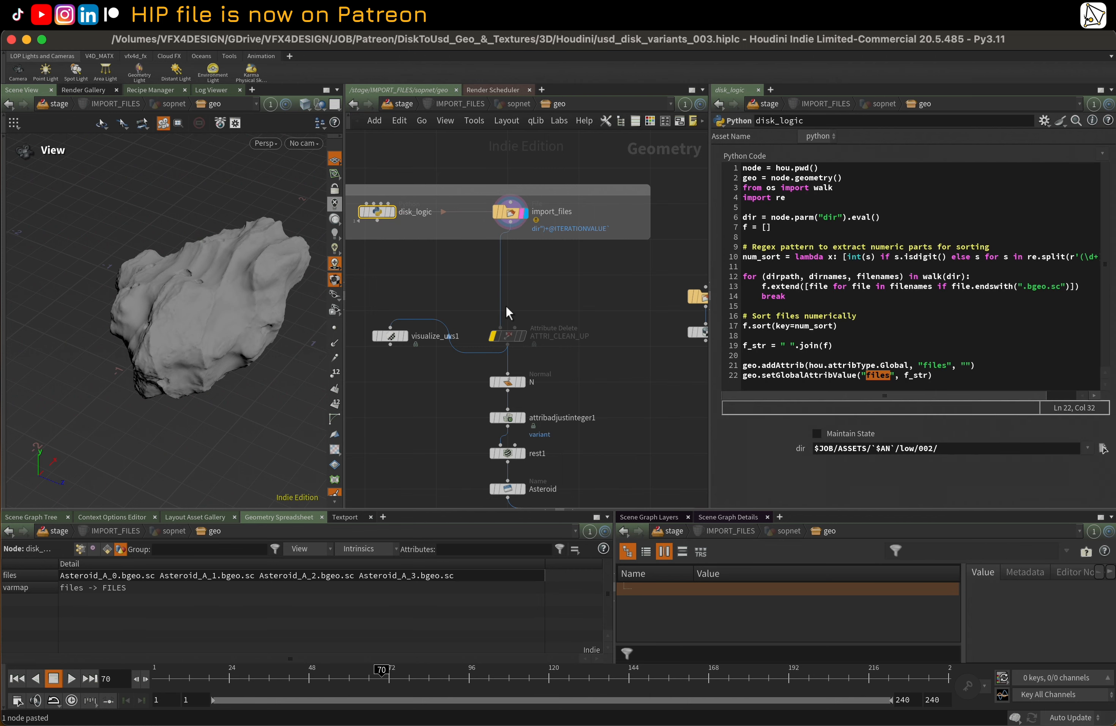
left_click(947, 451)
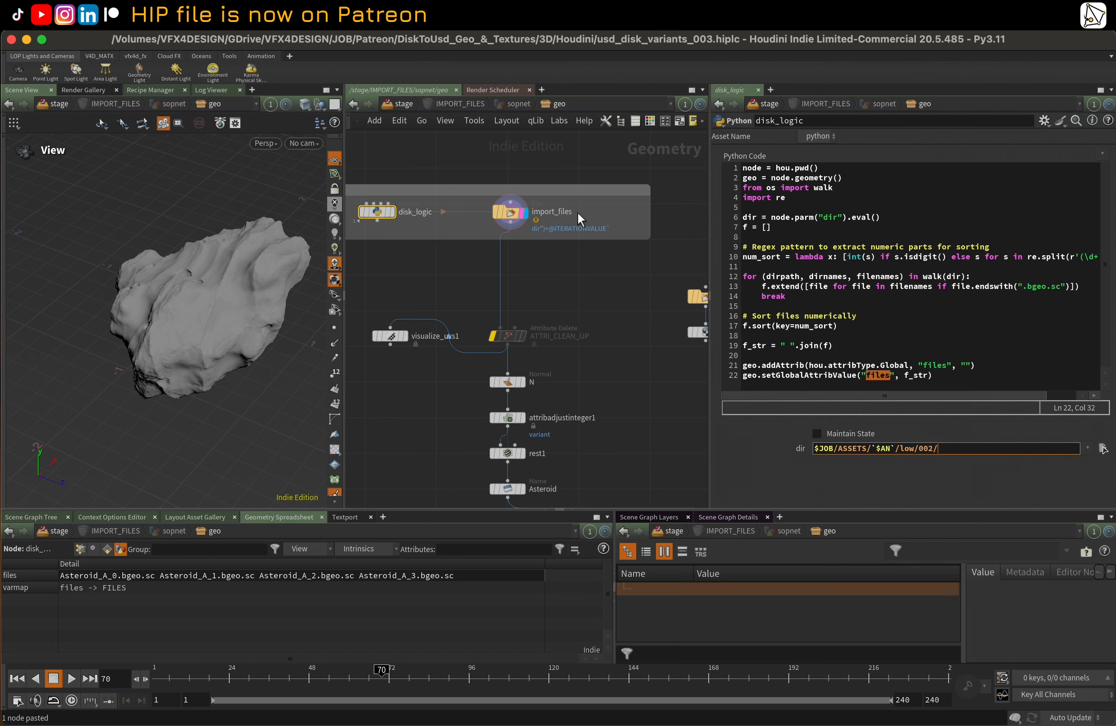
left_click(514, 214)
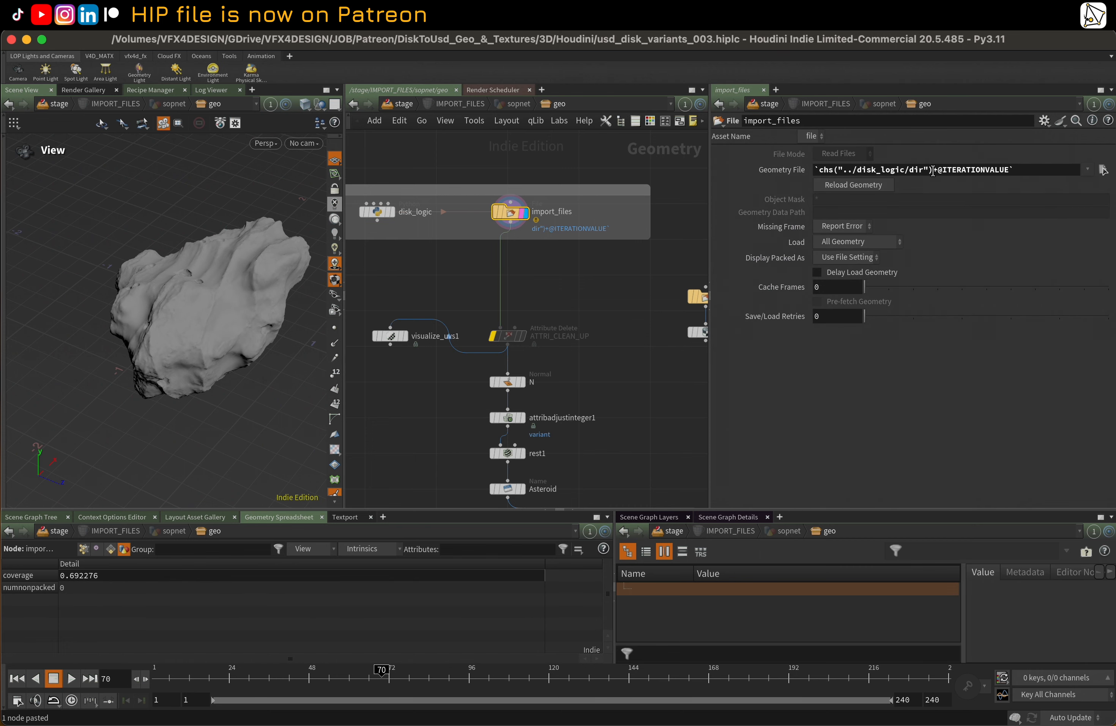
left_click_drag(938, 173, 1018, 178)
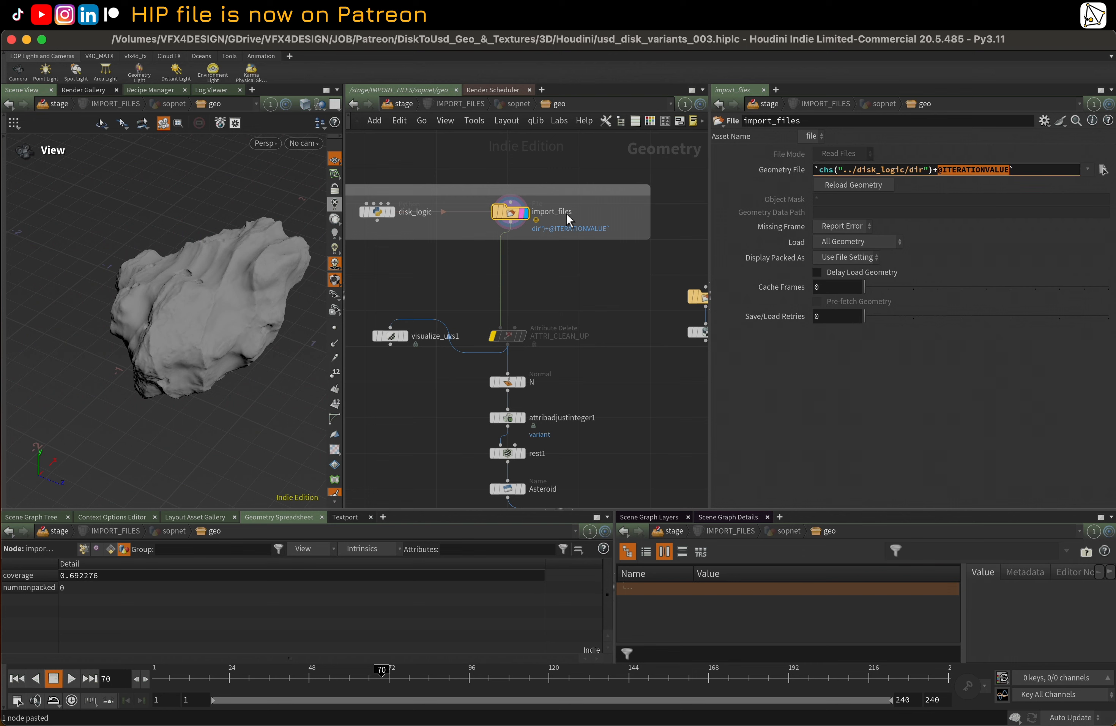
left_click(633, 275)
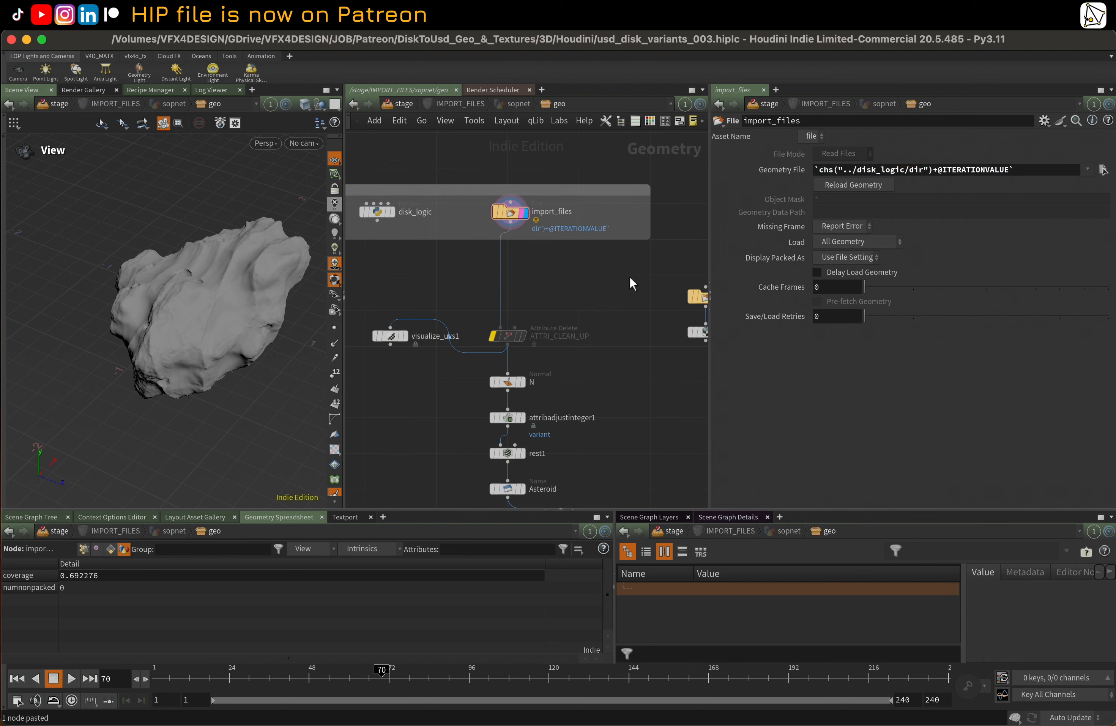
Inspect foreach_end_02's iteration parameters in the stage network and go back inside IMPORT_FILES
key("u")
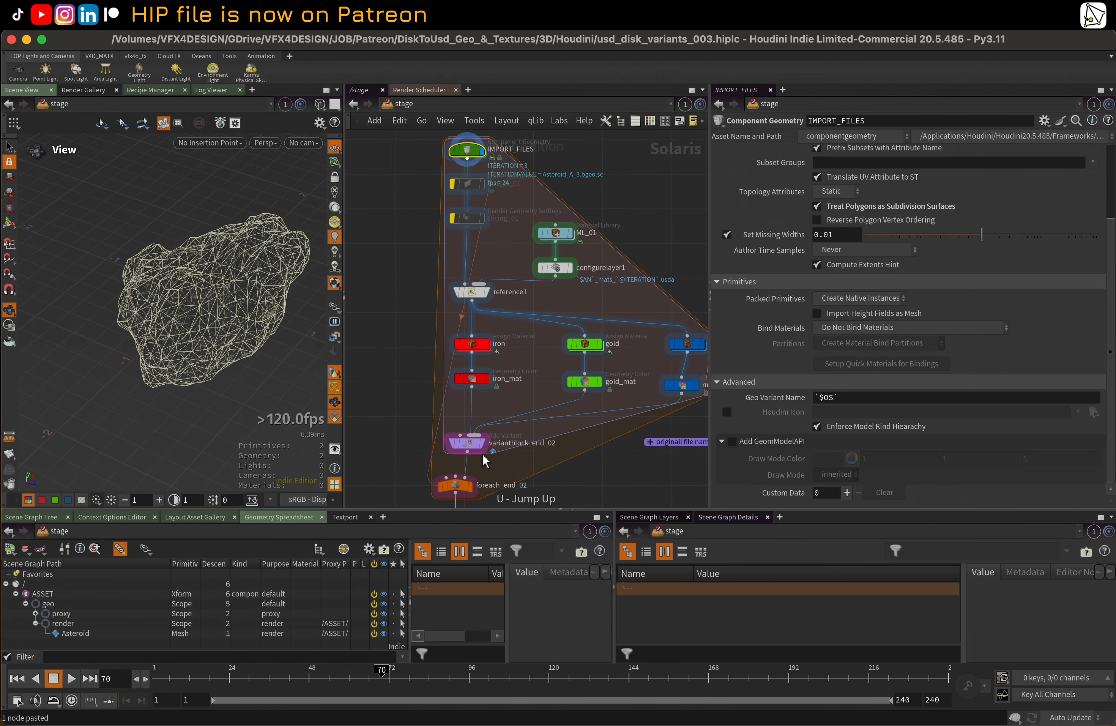
left_click(456, 485)
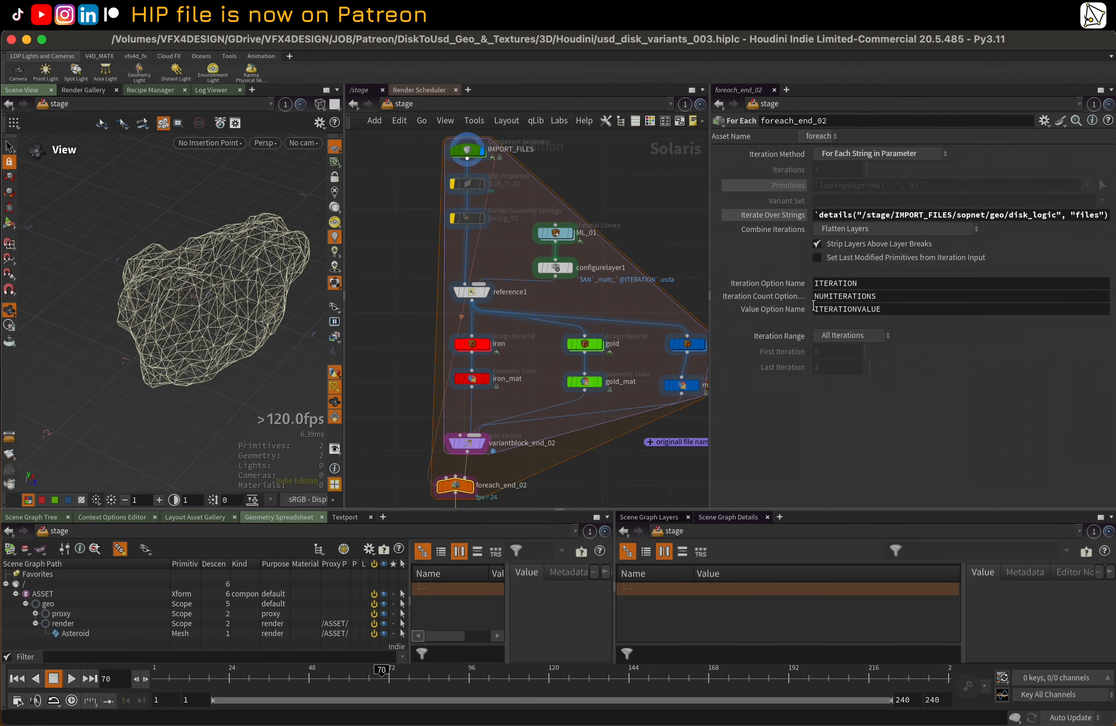
double_click(467, 150)
mouse_move(549, 284)
middle_mouse_down()
mouse_move(562, 232)
mouse_move(572, 247)
mouse_move(535, 266)
mouse_move(560, 293)
middle_mouse_up()
scroll(560, 233, "down", 1)
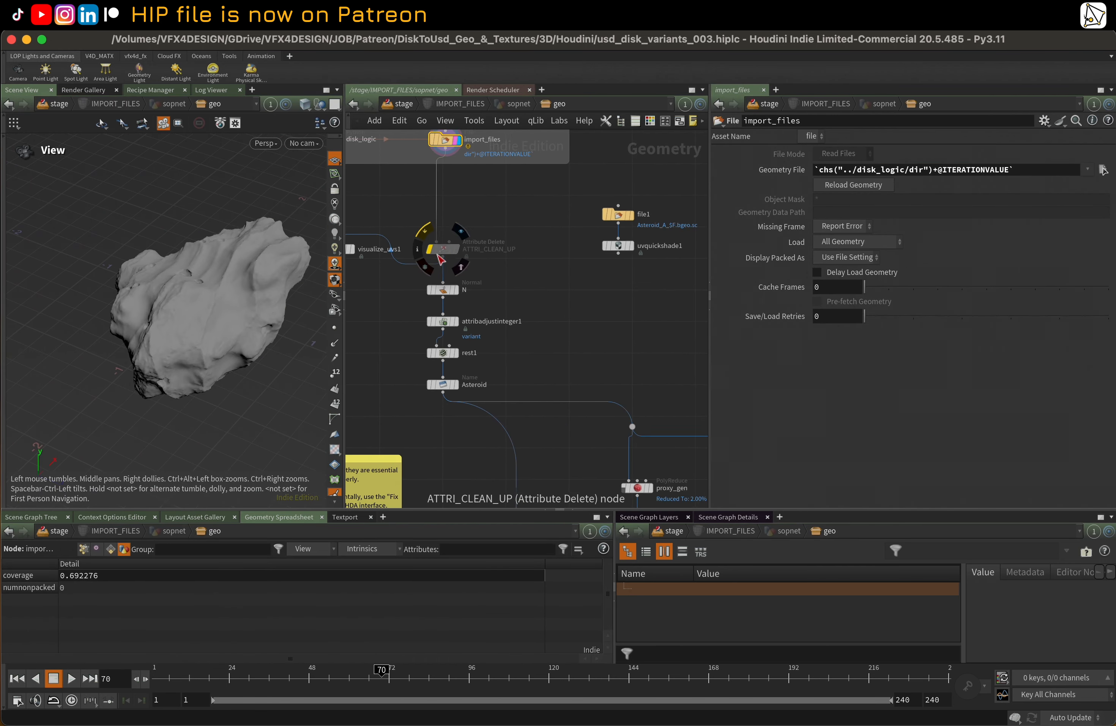
middle_click_drag(499, 320, 517, 268)
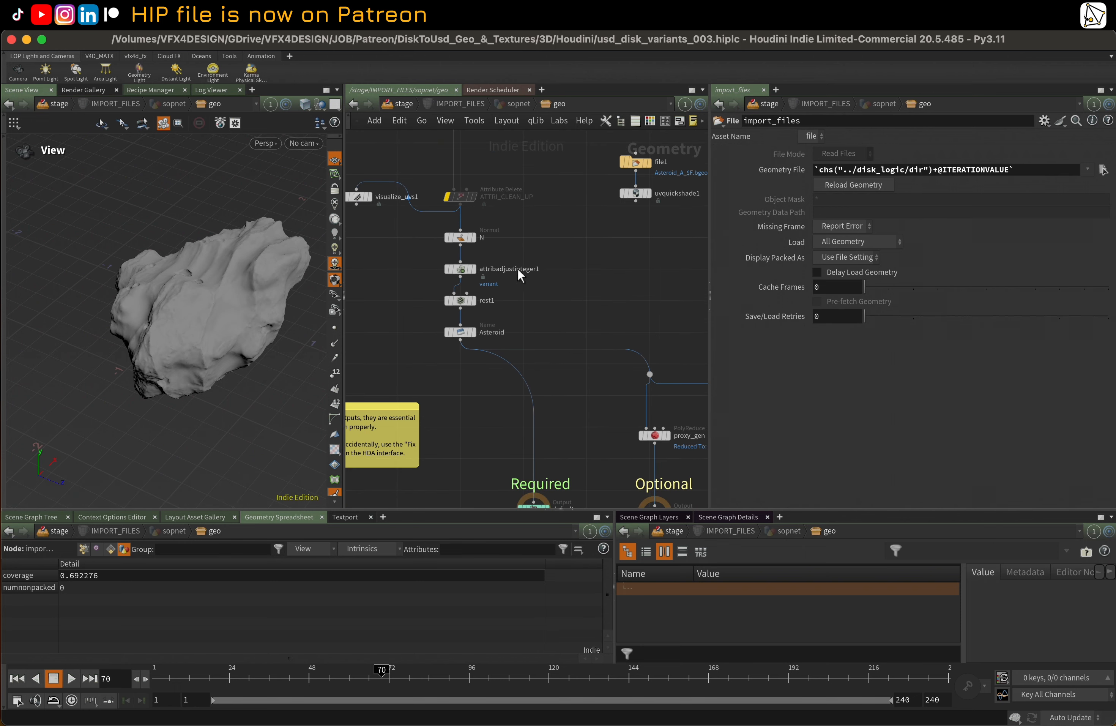
left_click(469, 272)
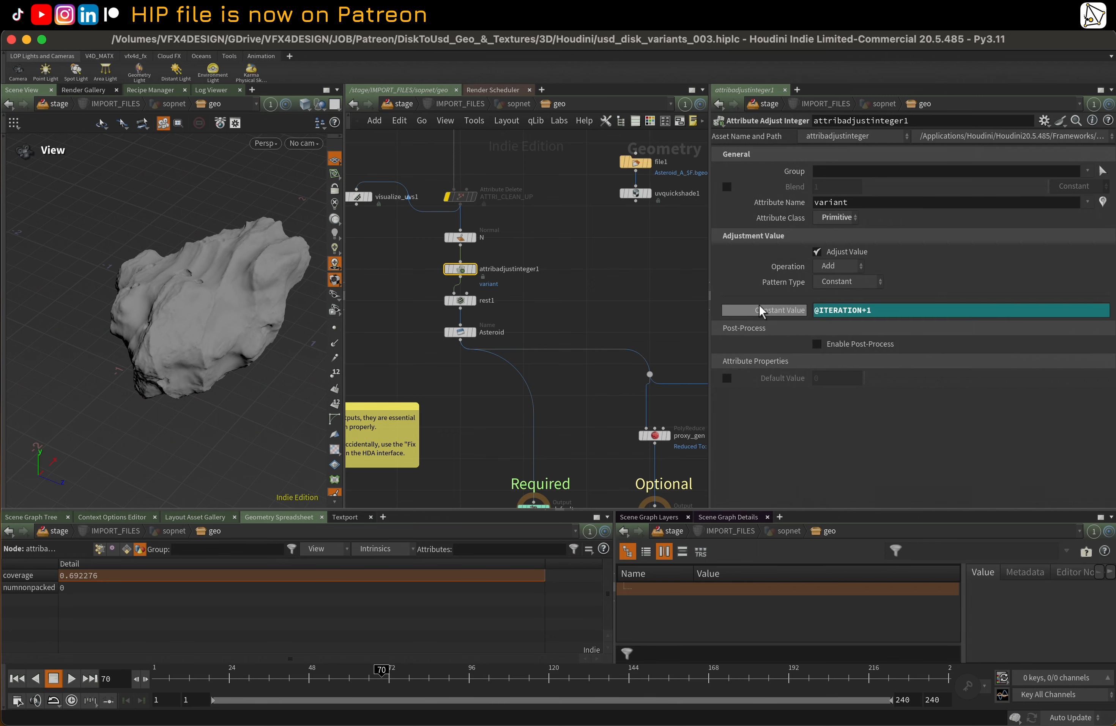
key("BackSpace")
key("BackSpace")
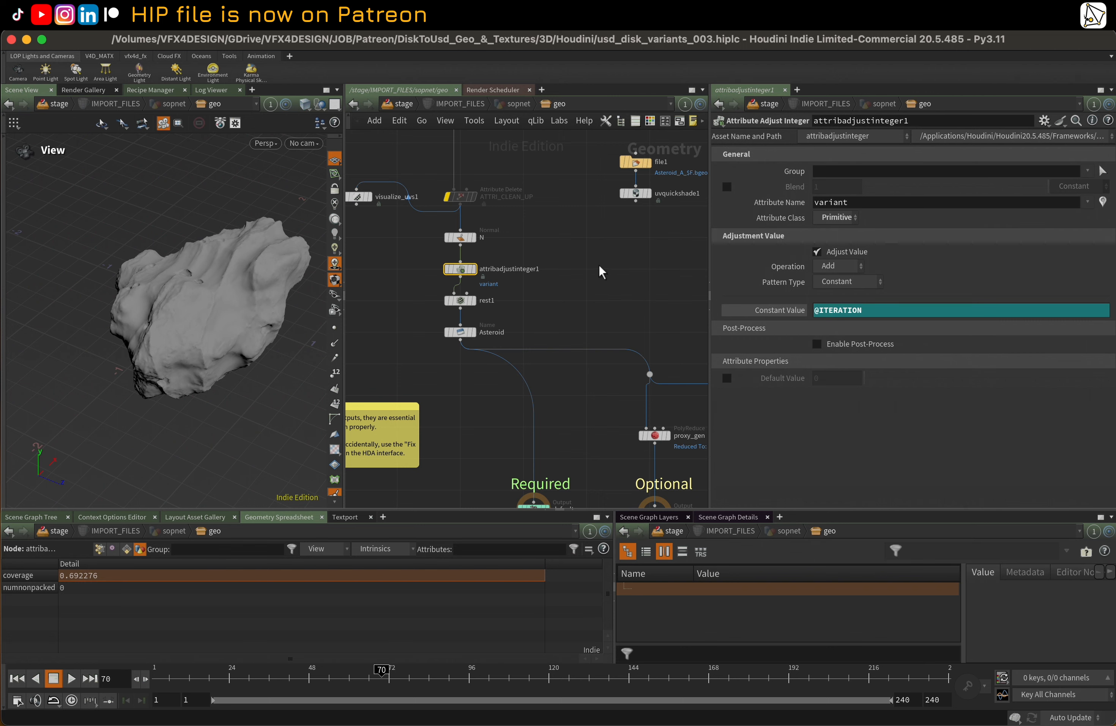
Show attribadjustinteger1's Constant Value as its evaluated number and switch back to the expression
left_click(600, 264)
middle_click_drag(599, 264, 633, 267)
left_click(739, 311)
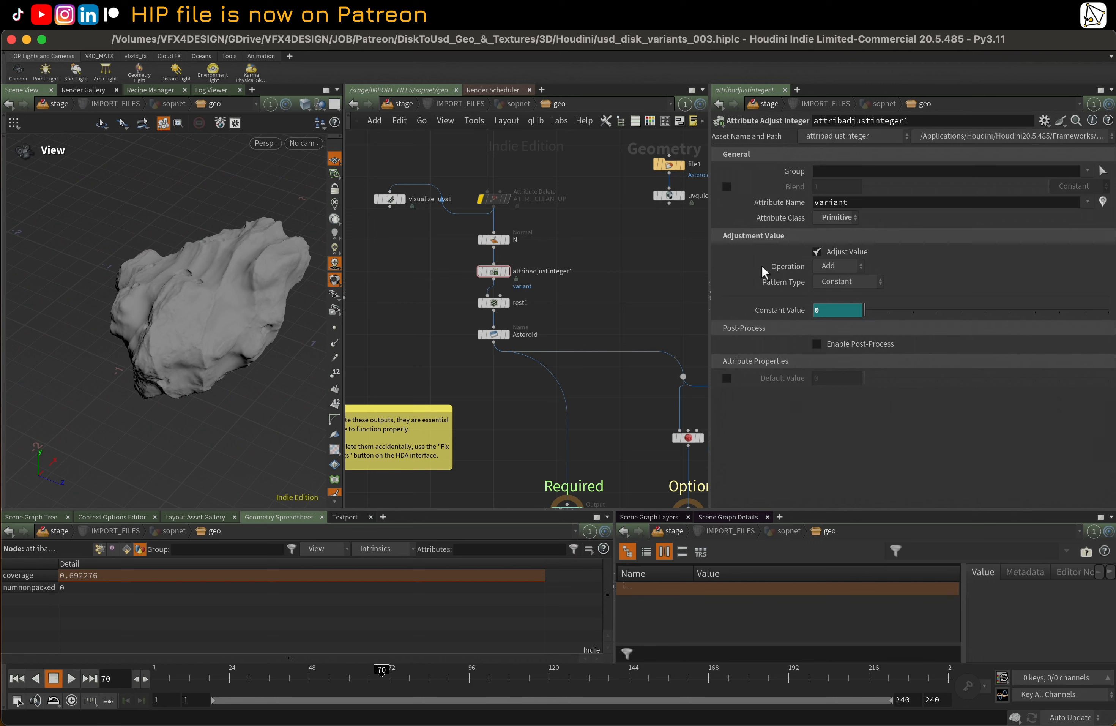
left_click(783, 310)
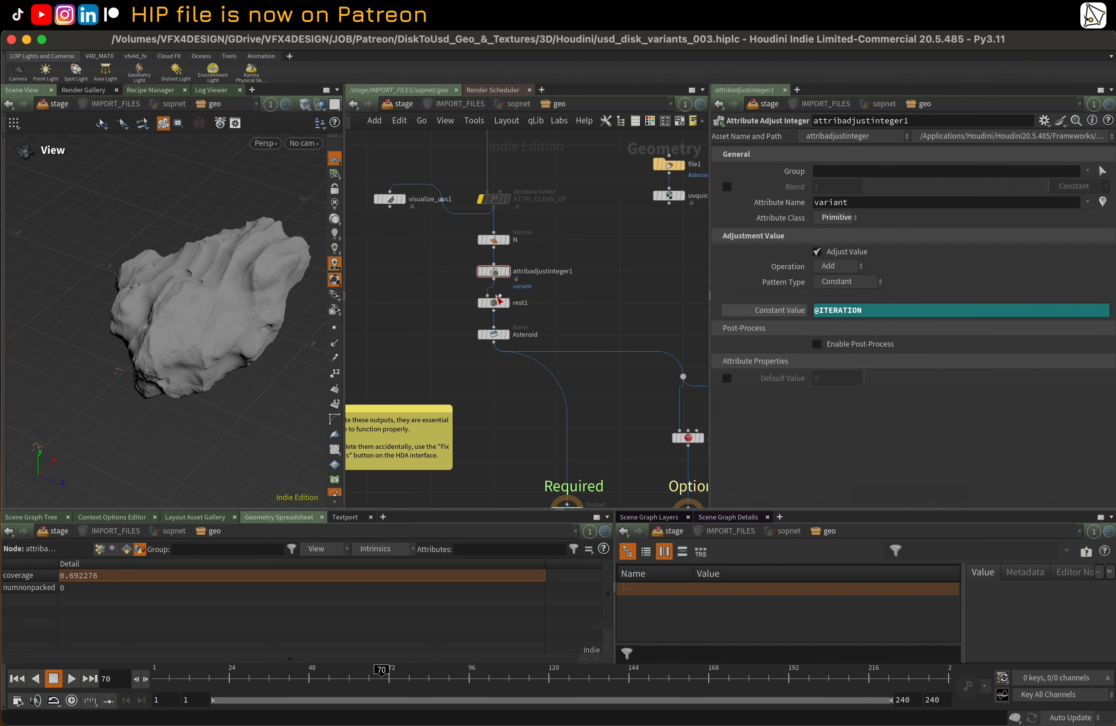
Review the rest1 and Asteroid nodes, and examine the primitive name attribute of rest1's output in the Geometry Spreadsheet
left_click(495, 302)
left_click(494, 335)
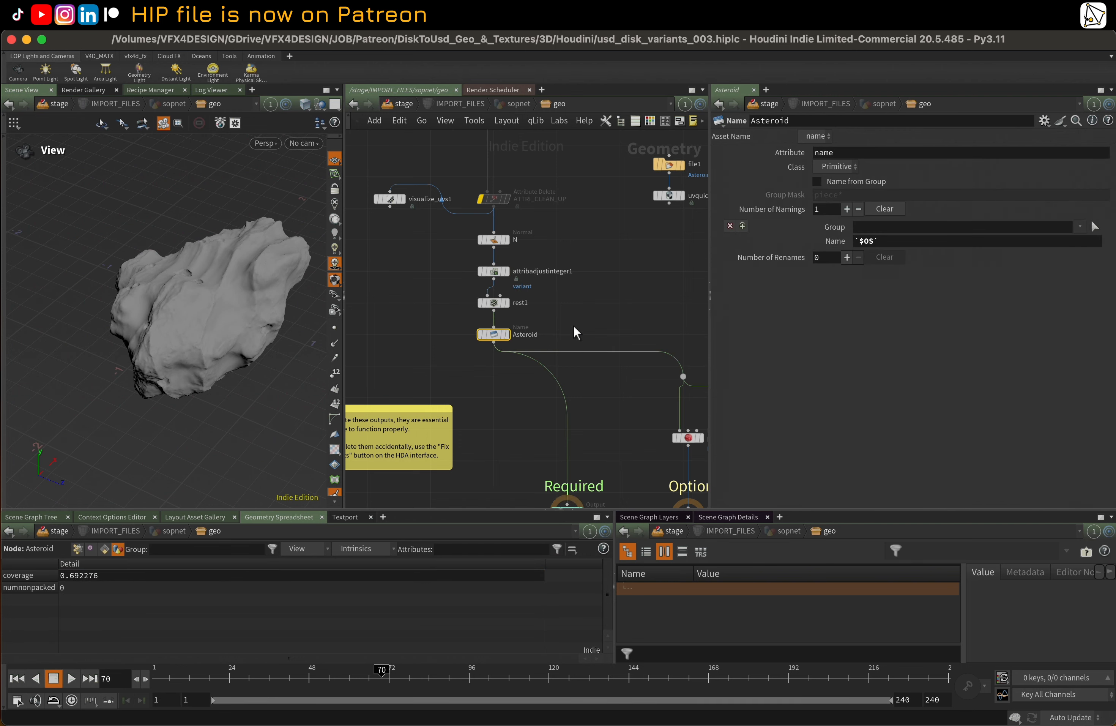
mouse_move(505, 342)
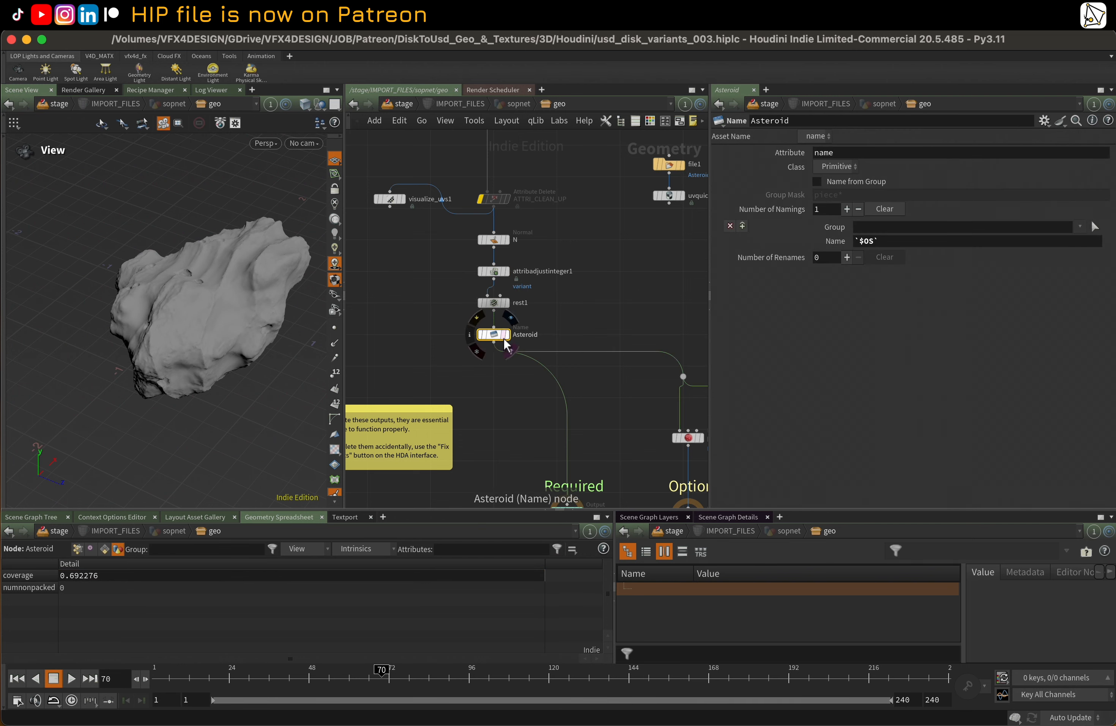
left_click(502, 309)
left_click(99, 549)
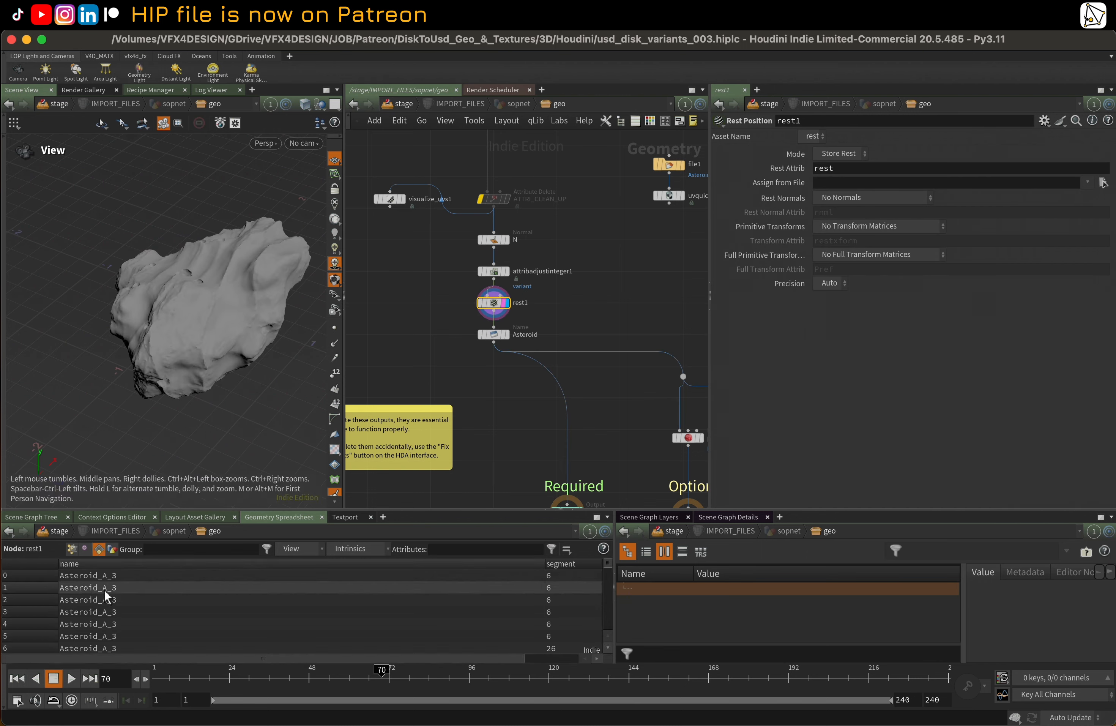
scroll(145, 601, "down", 20)
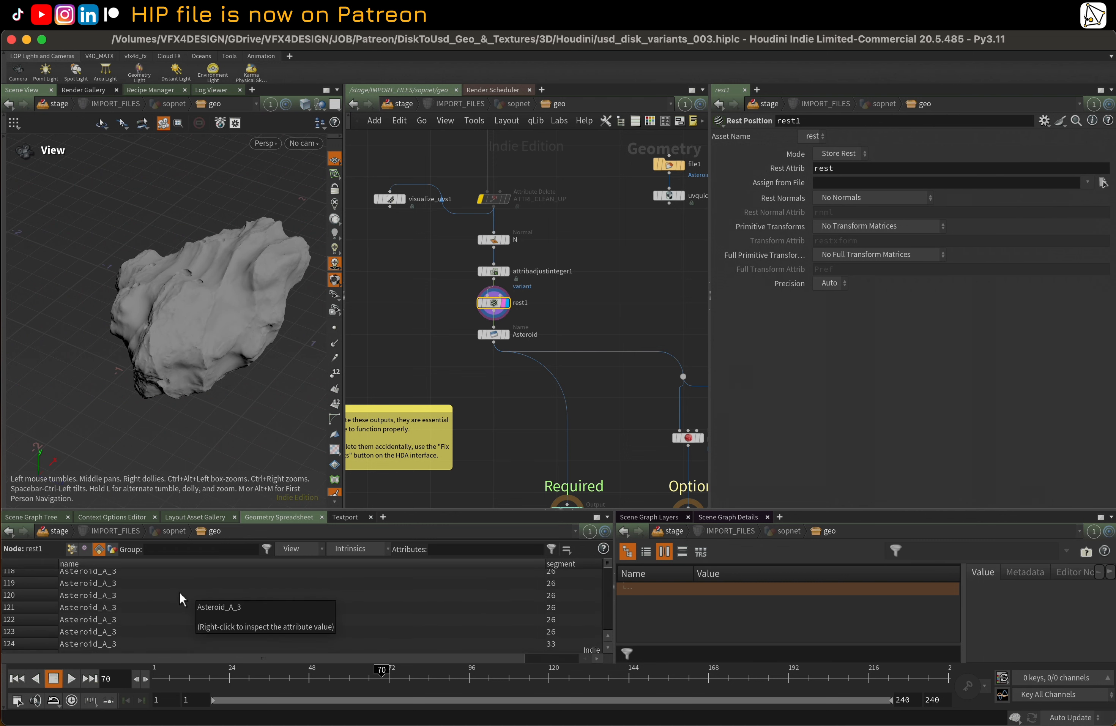
scroll(177, 589, "up", 14)
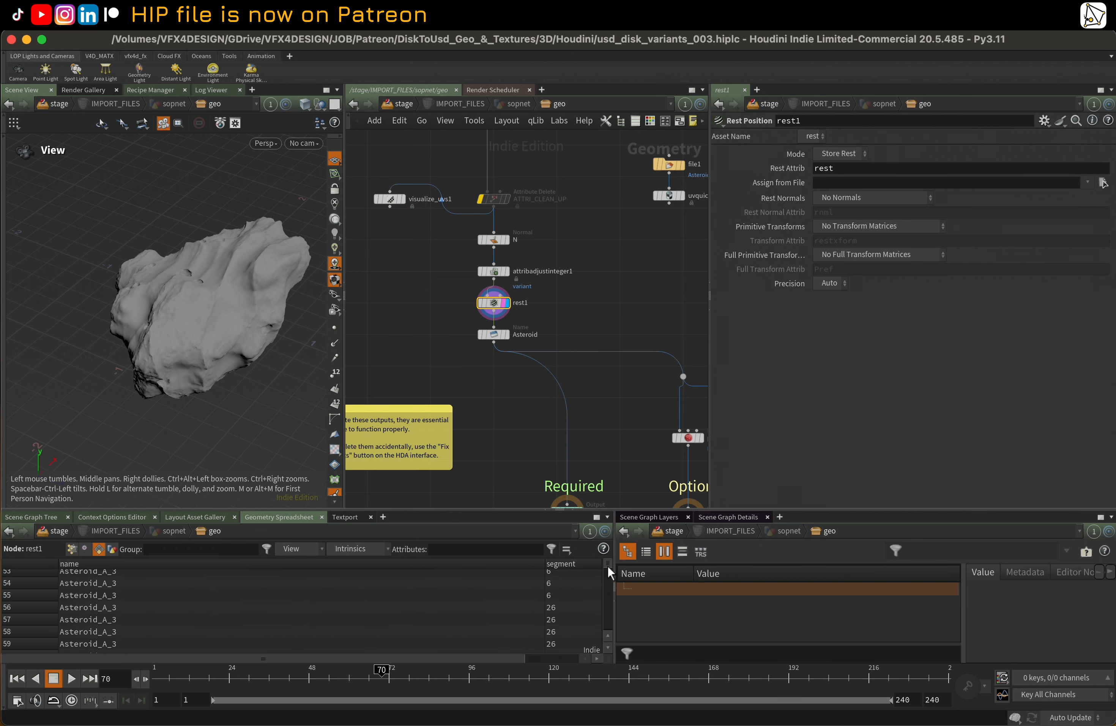
Display the Asteroid node and examine the primitive name attribute of its output in the Geometry Spreadsheet
left_click_drag(611, 572, 609, 532)
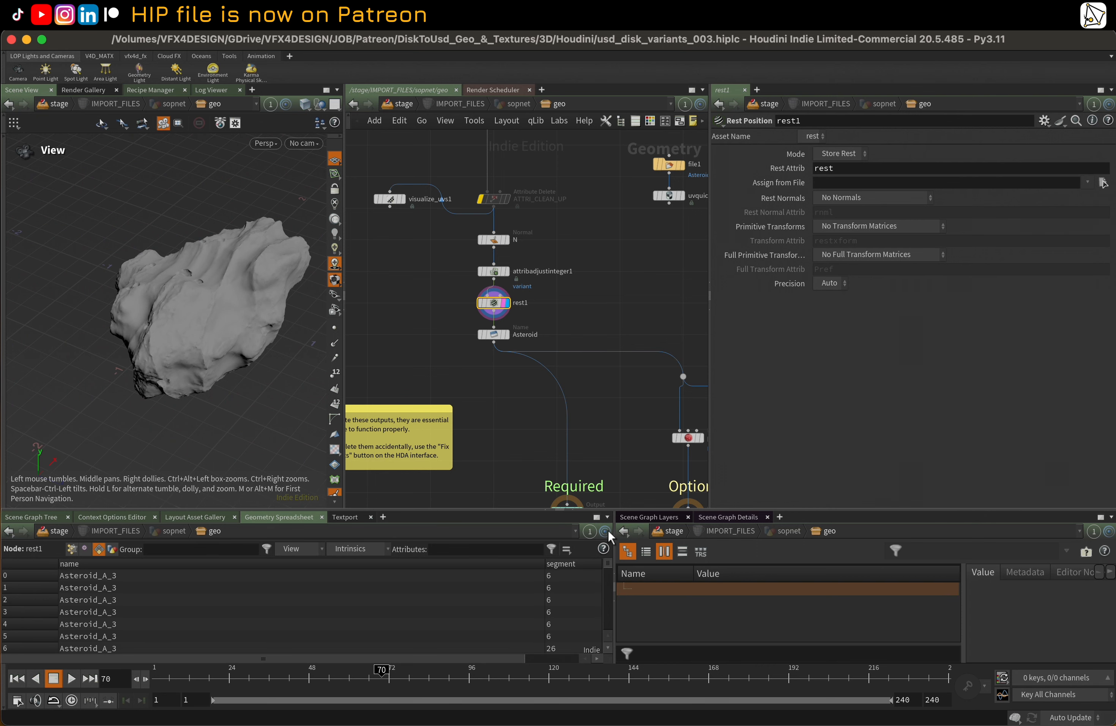
left_click(508, 335)
left_click(504, 335)
left_click(497, 336)
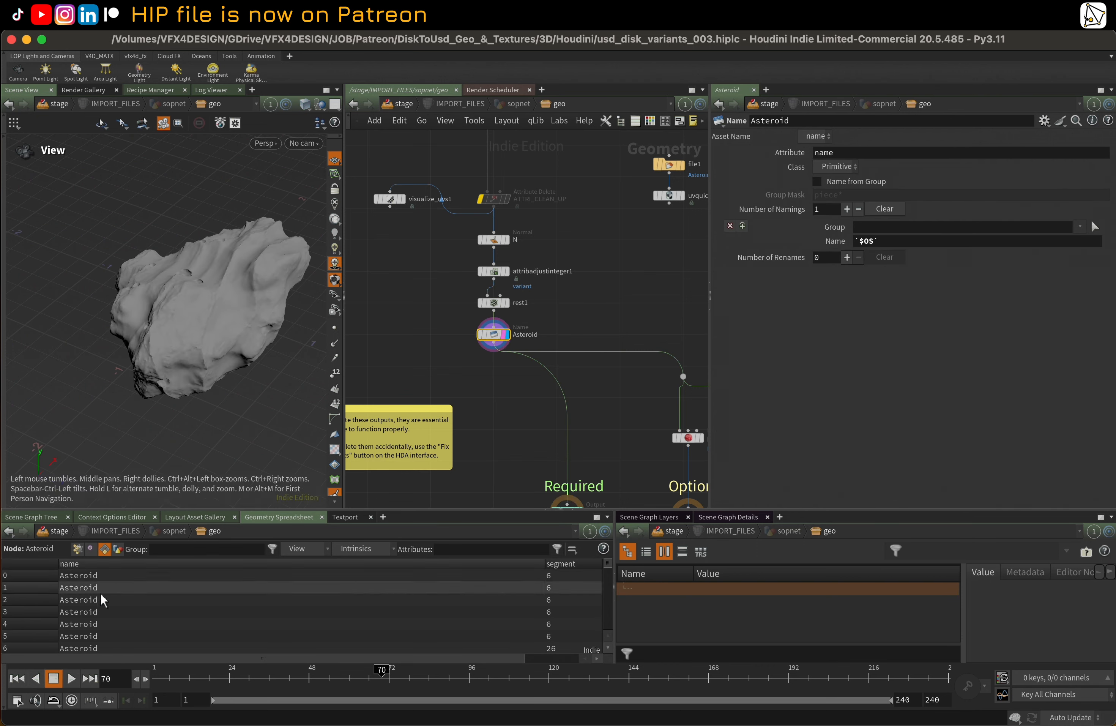
Review the proxy_gen, shrinkwrap1 and remesh1 nodes and the default, proxy and simproxy outputs below the Asteroid node
middle_click_drag(595, 325, 558, 276)
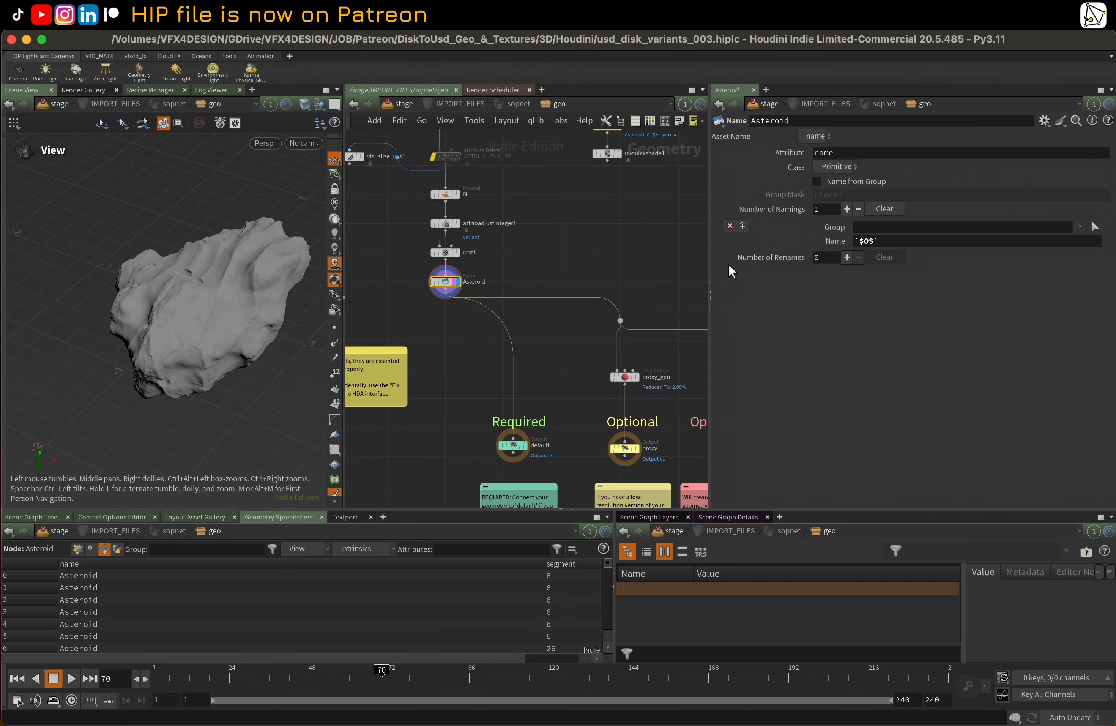
left_click_drag(711, 246, 806, 247)
middle_click_drag(713, 364, 612, 299)
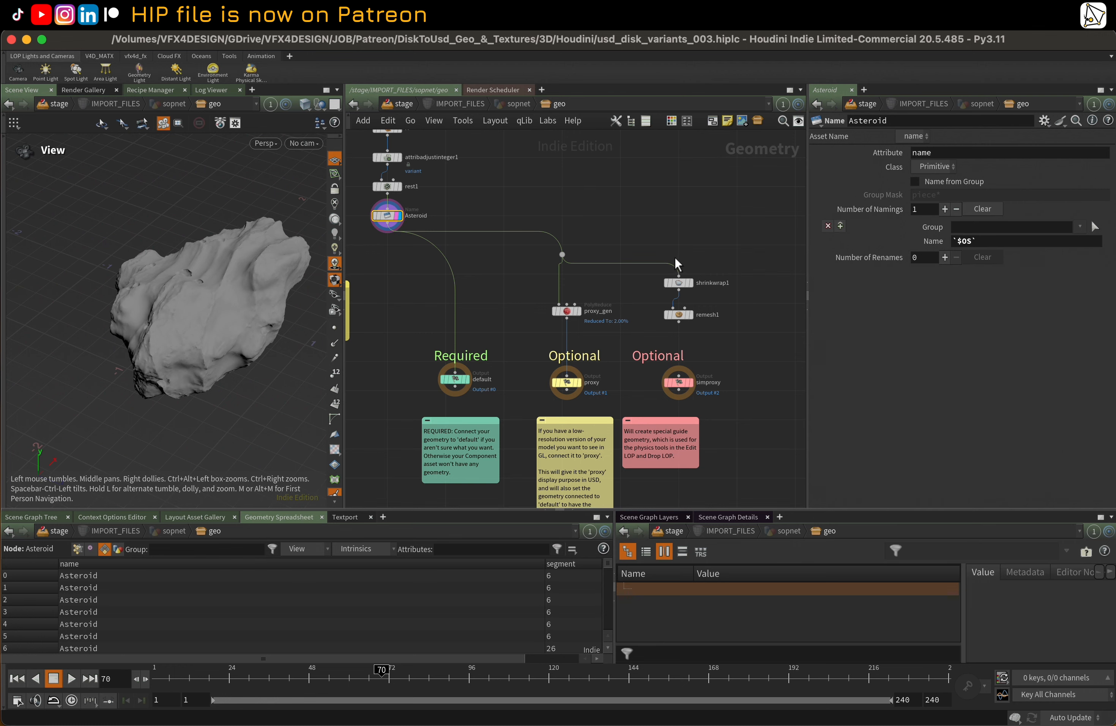
middle_click_drag(519, 350, 507, 295)
scroll(535, 348, "up", 1)
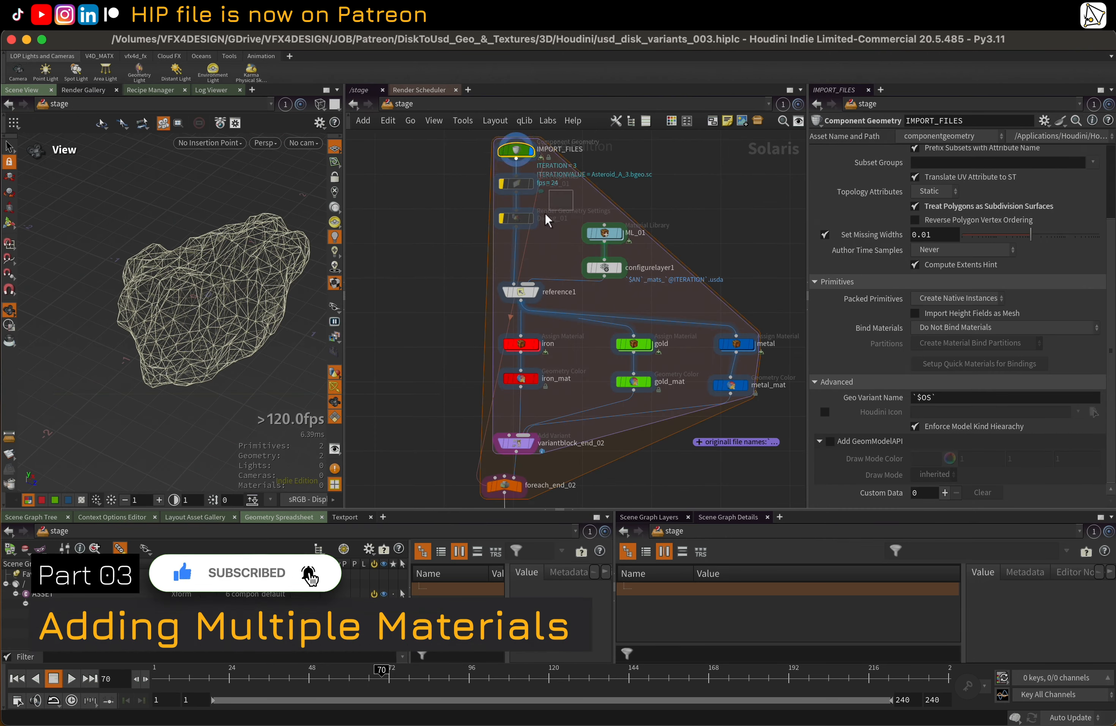
Inspect Dicing_01 in the stage network, view the material subnetworks inside ML_01, and return to the stage
left_click(521, 224)
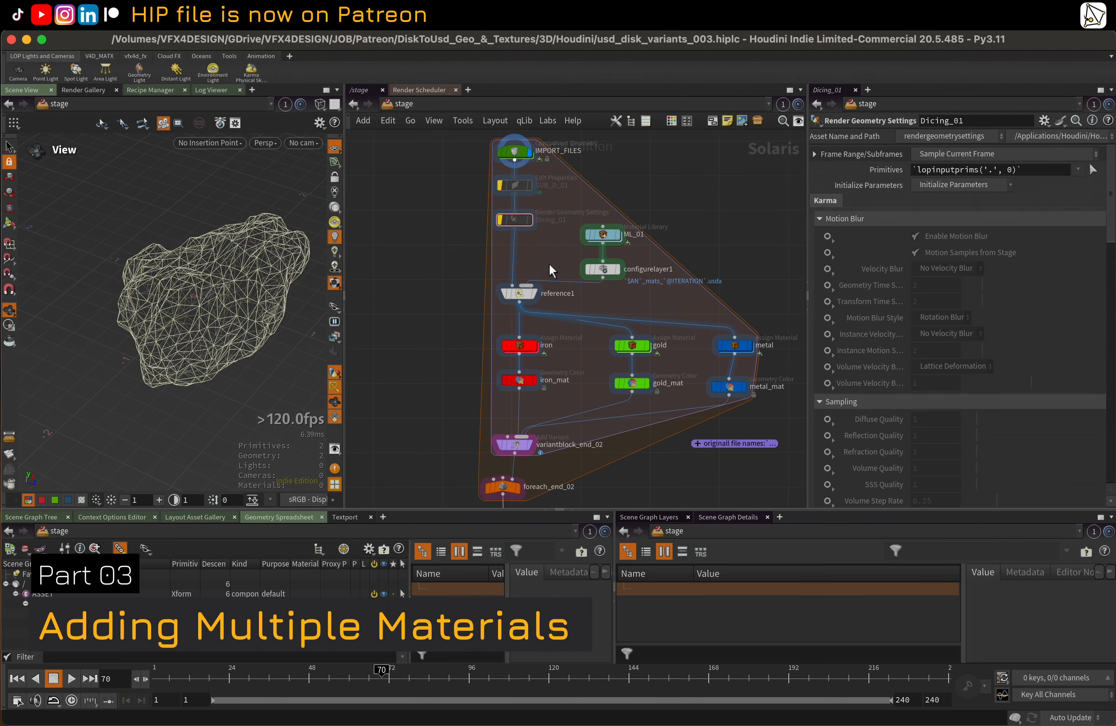
middle_click_drag(550, 266, 539, 268)
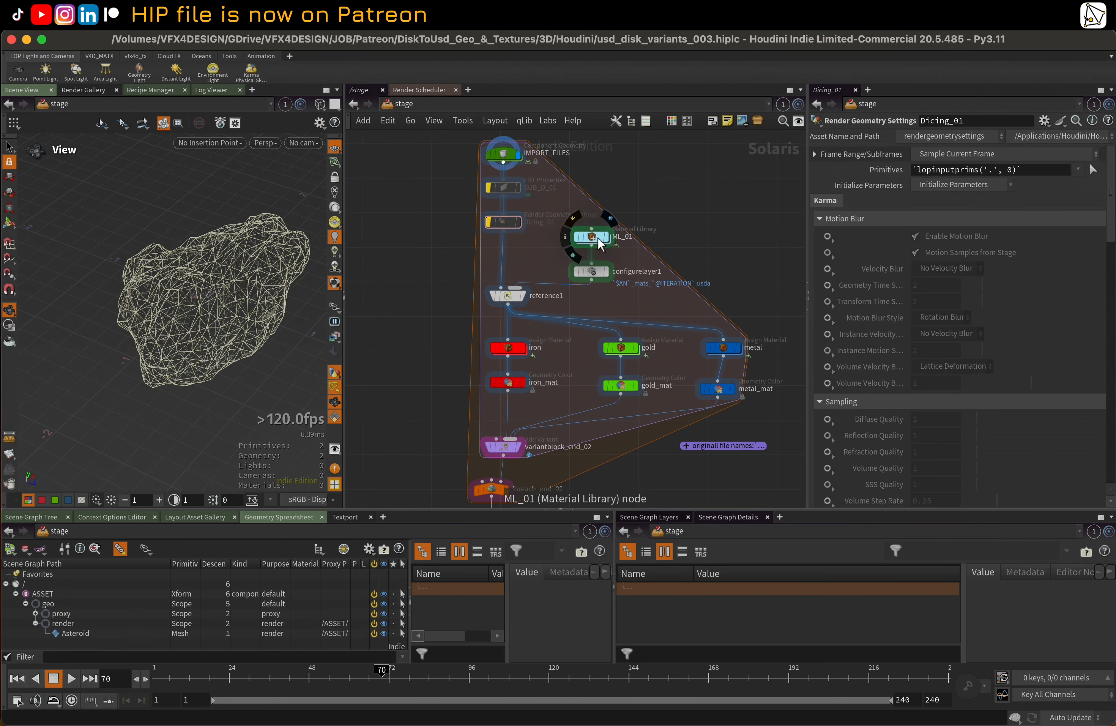
left_click(596, 240)
double_click(596, 241)
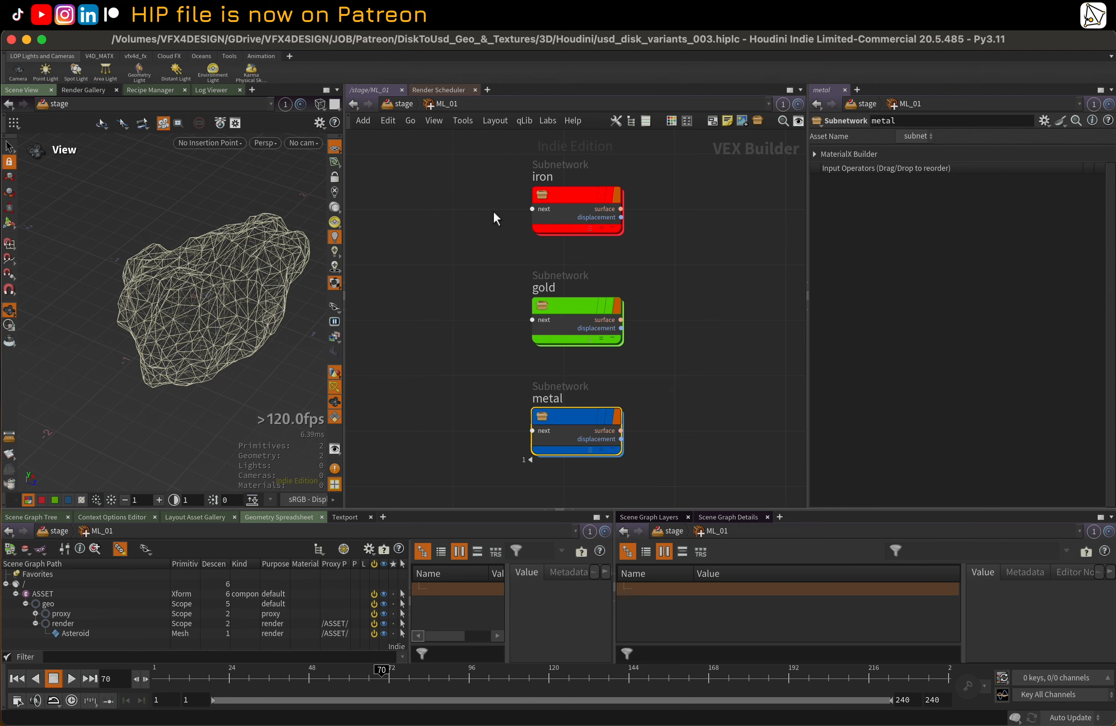
key("u")
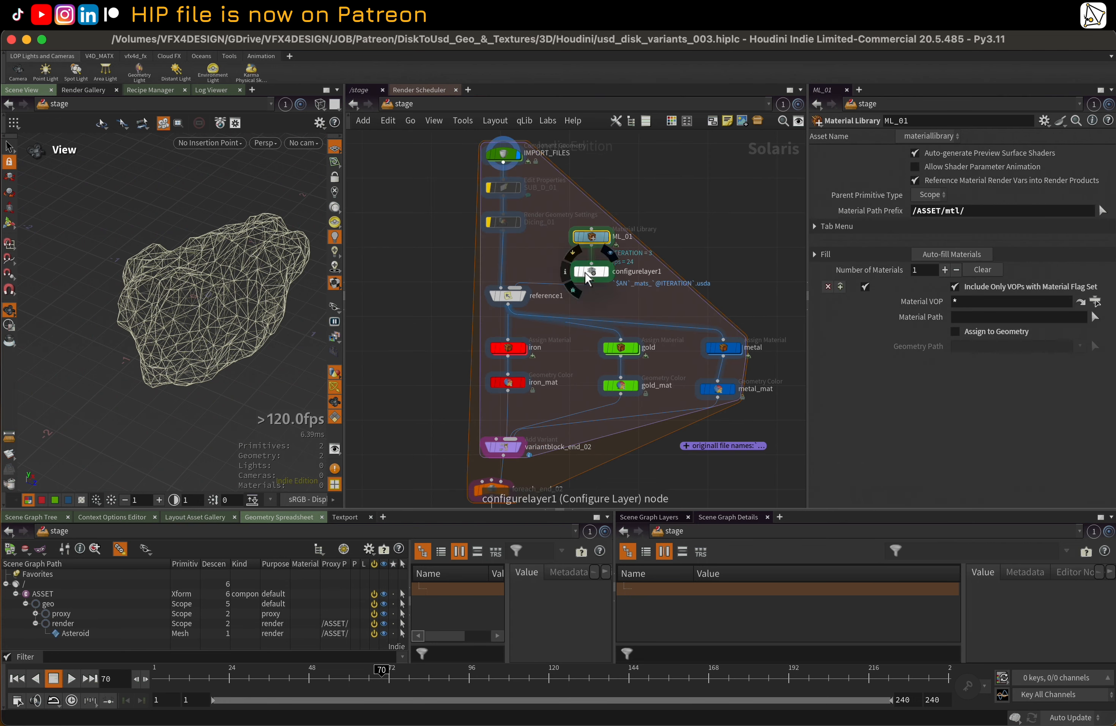
Examine the full Save Path expression of the configurelayer1 node below ML_01
left_click(594, 271)
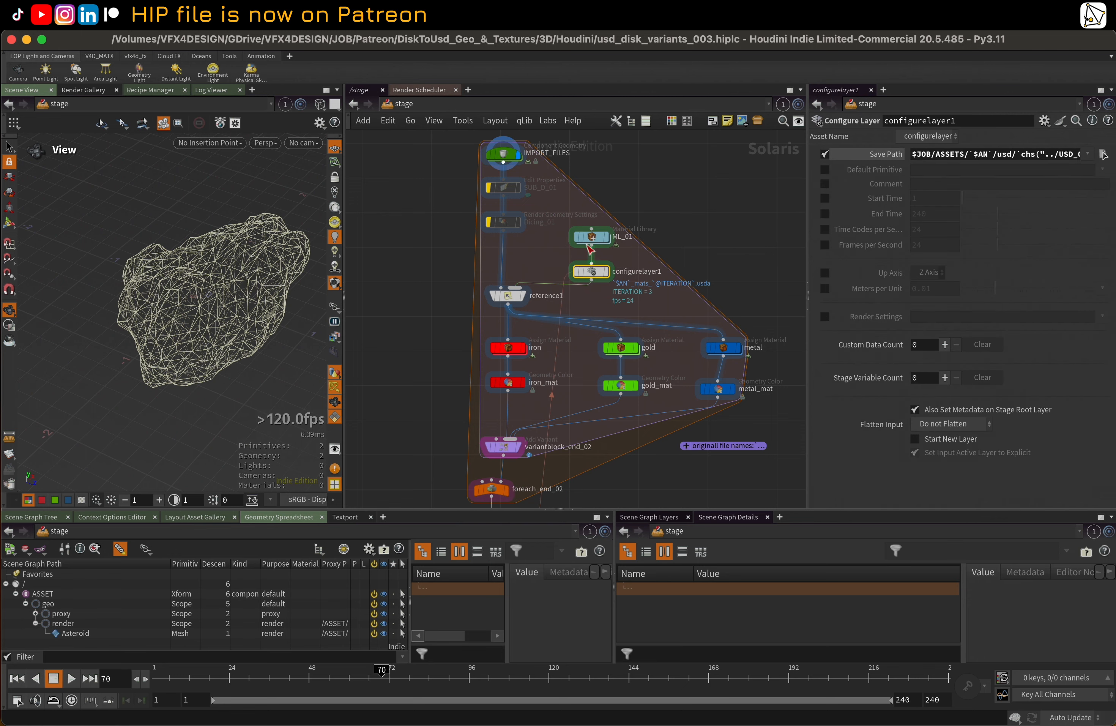
left_click_drag(590, 247, 591, 263)
left_click_drag(808, 178, 531, 230)
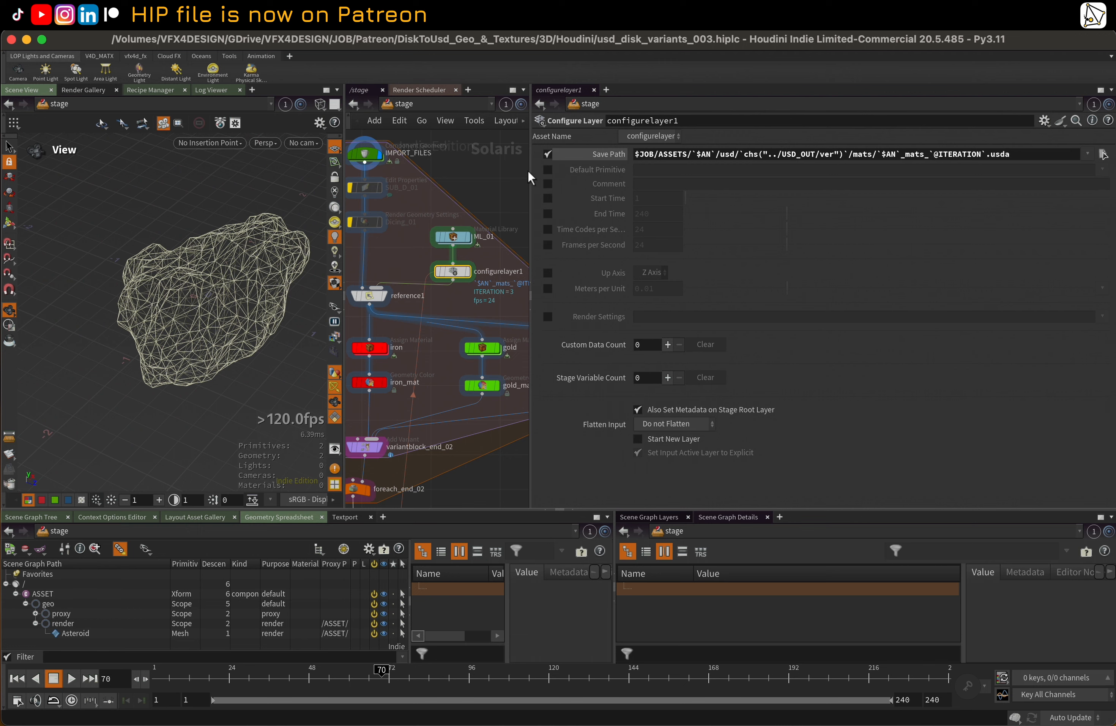
left_click_drag(529, 172, 538, 173)
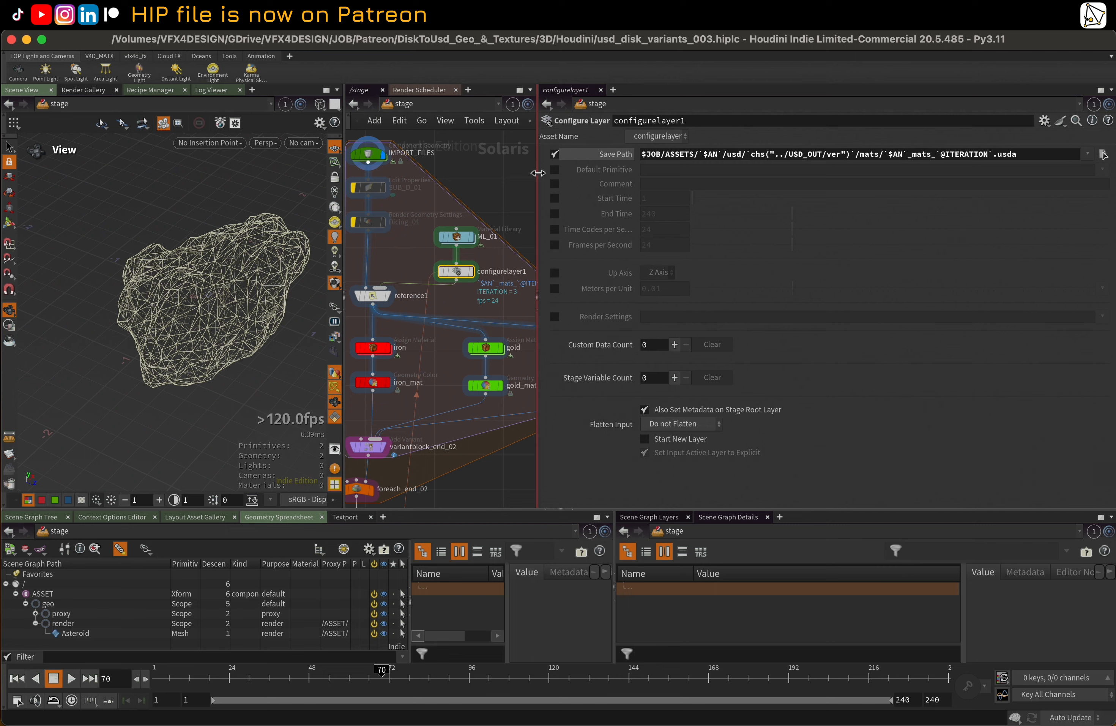
left_click_drag(538, 173, 546, 173)
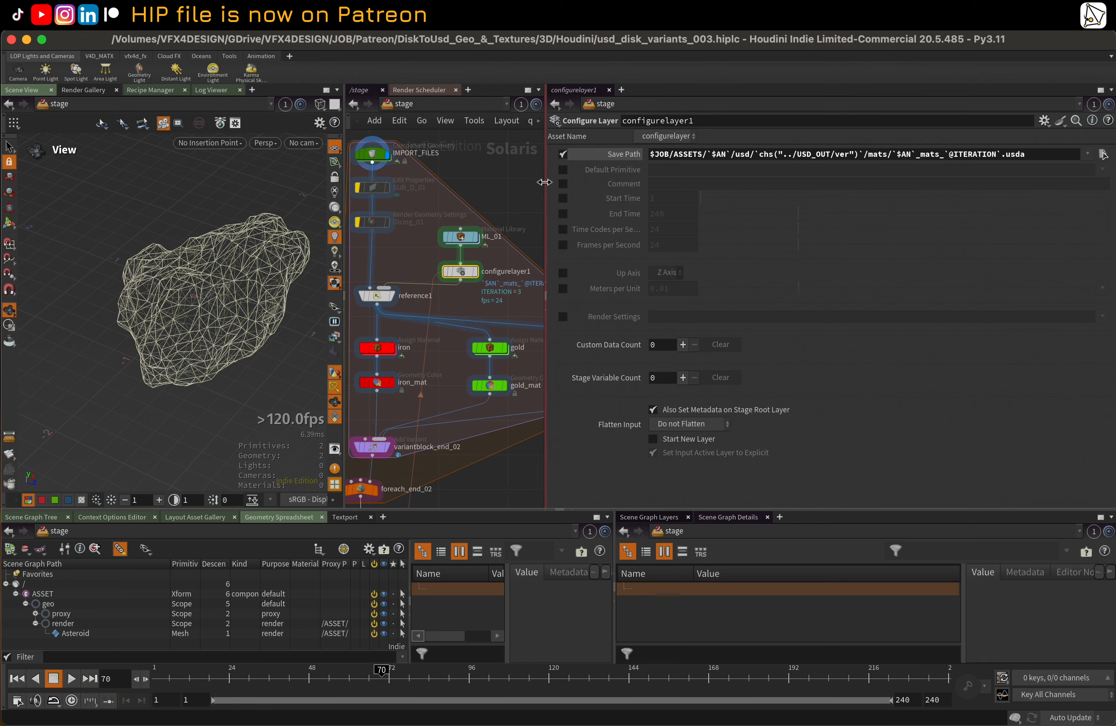
left_click_drag(555, 182, 603, 181)
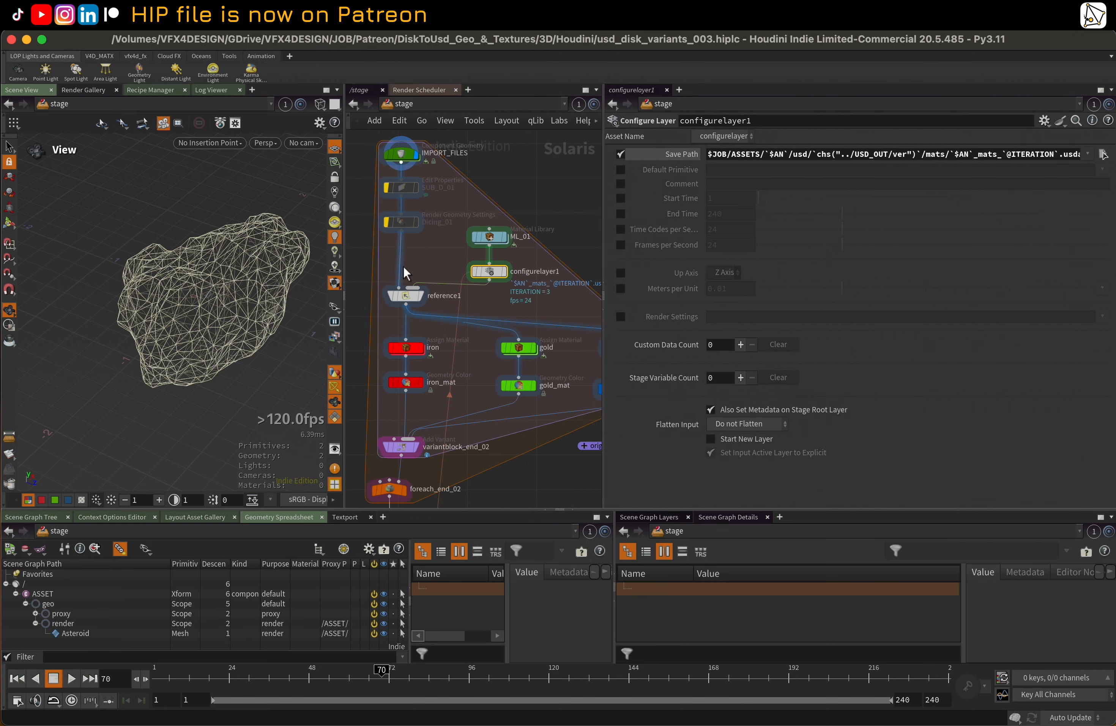
Display reference1 and compare its scene graph materials with the output of the Dicing_01 node above it
left_click(408, 296)
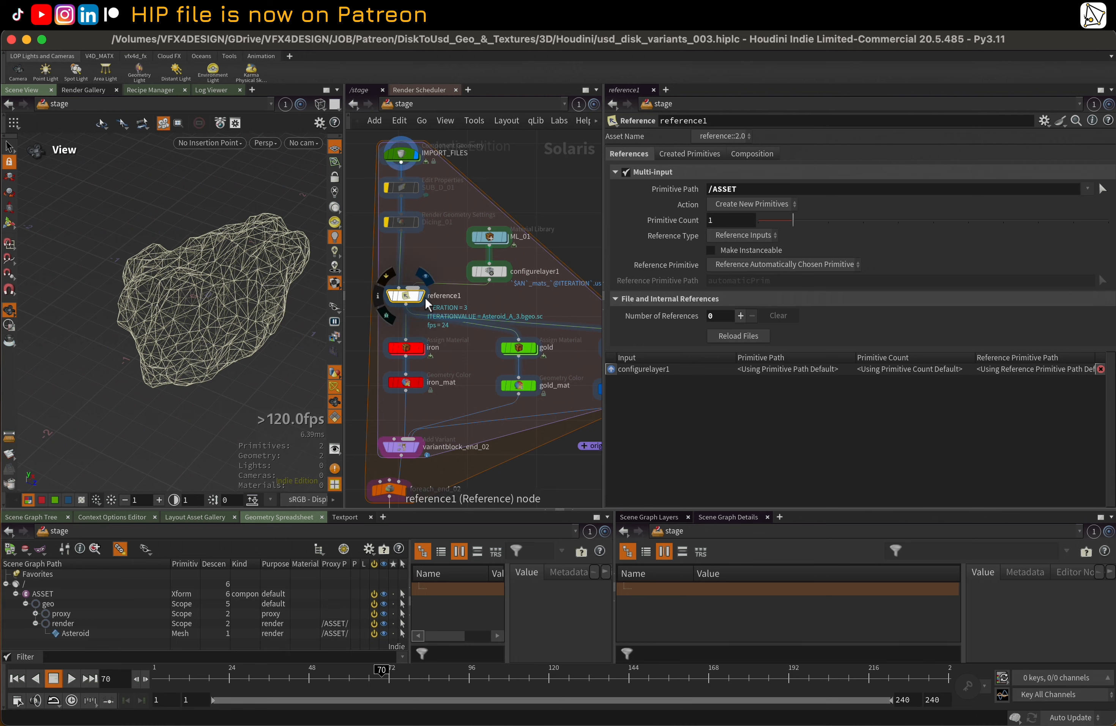
left_click(421, 299)
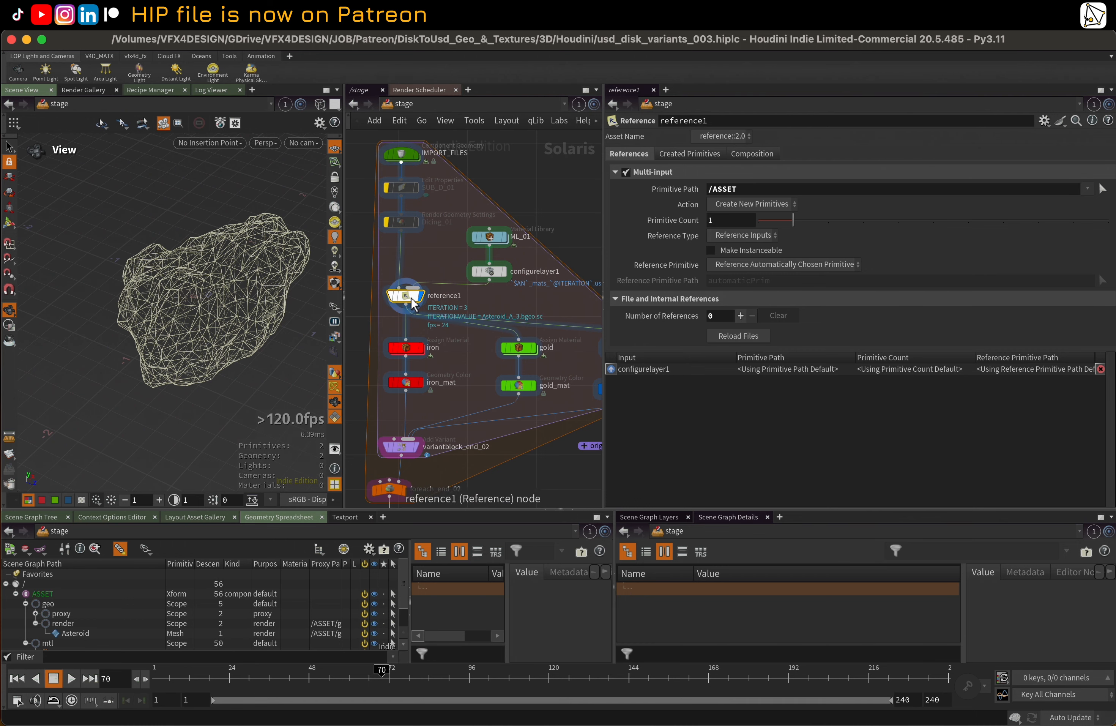
left_click_drag(523, 511, 523, 458)
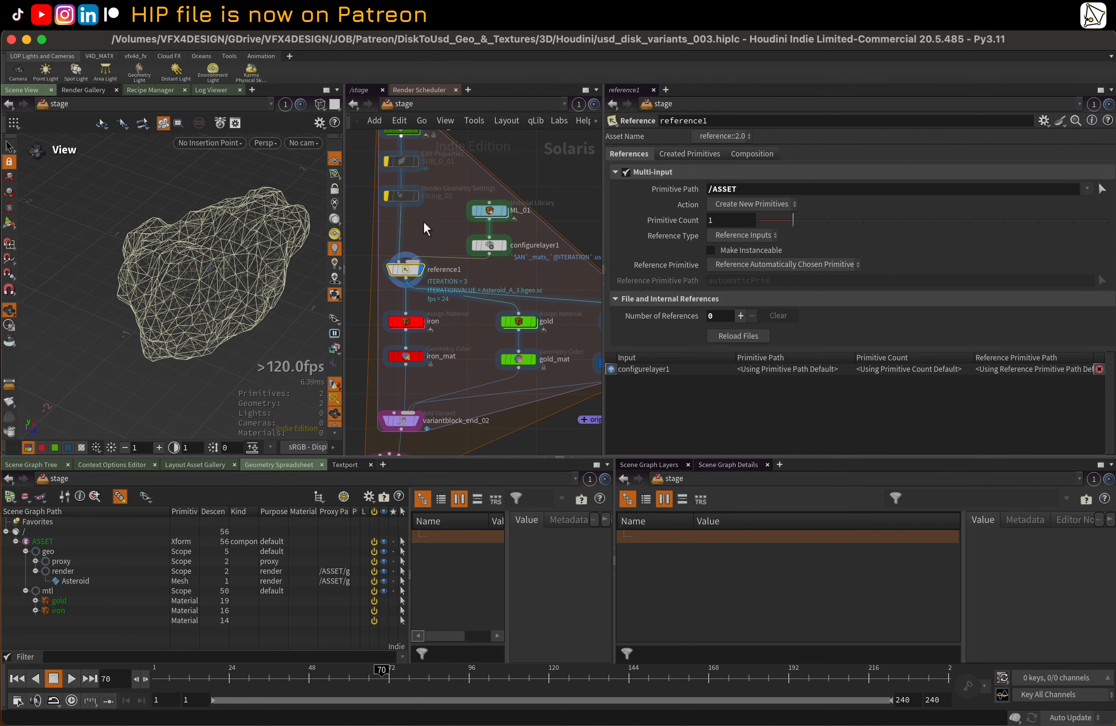
middle_click_drag(451, 211, 480, 249)
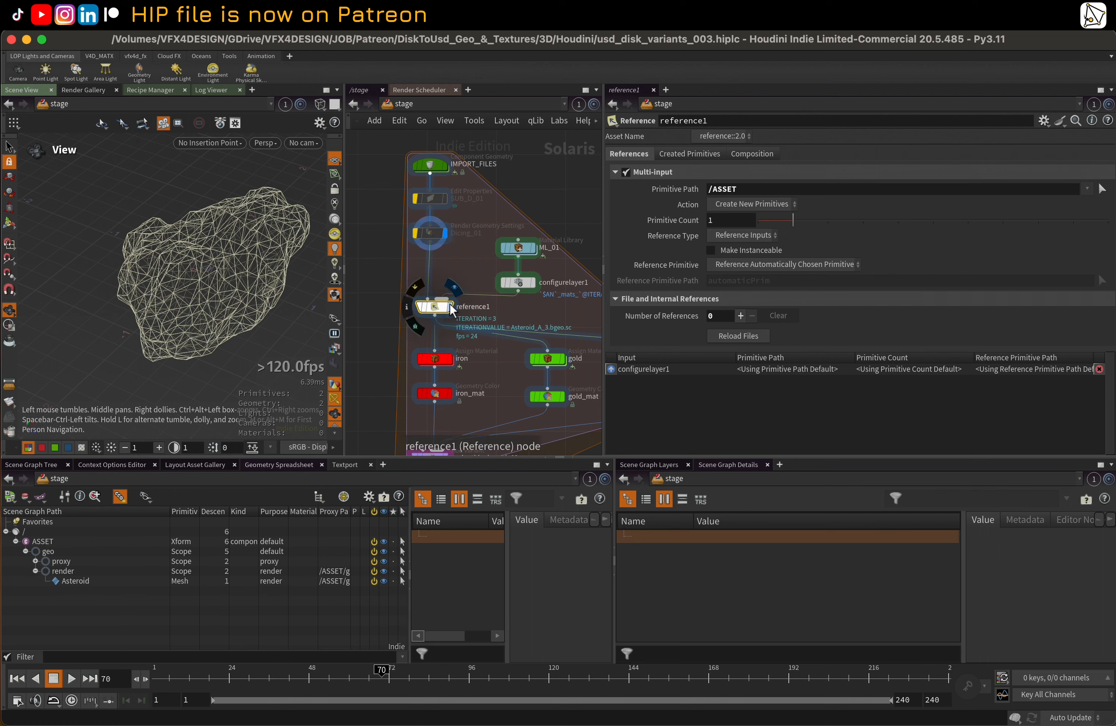
left_click_drag(603, 207, 685, 208)
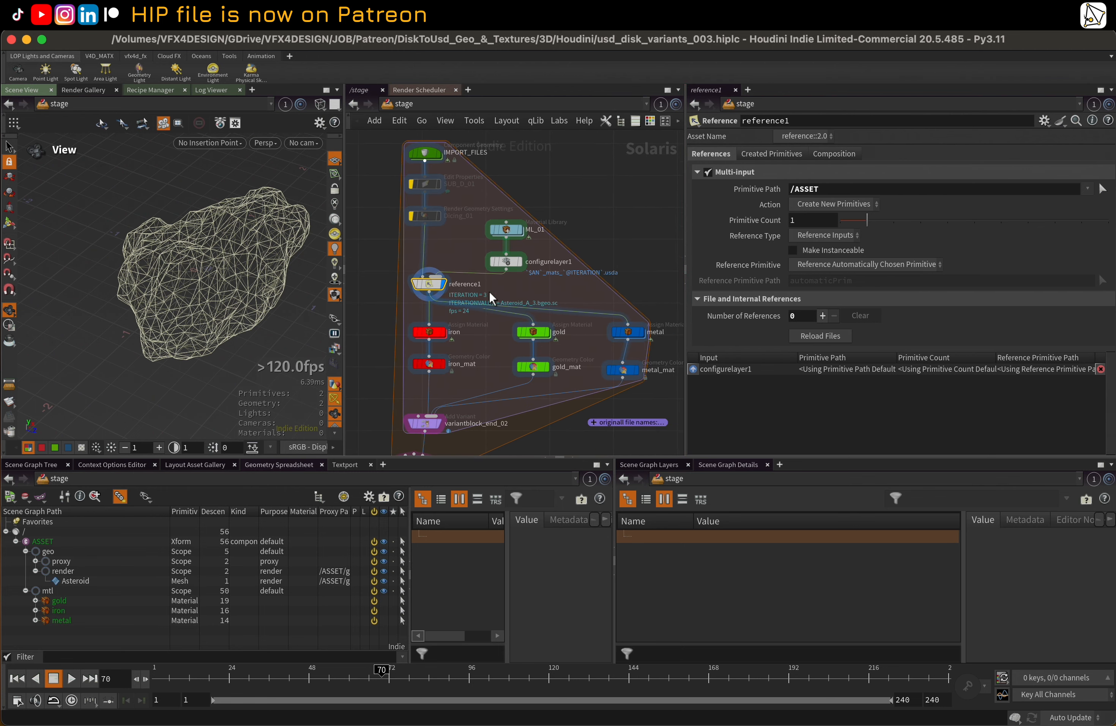
Inspect the iron node's Material Path expression, compare it with the subnetwork names inside ML_01, and return to the stage
left_click(434, 332)
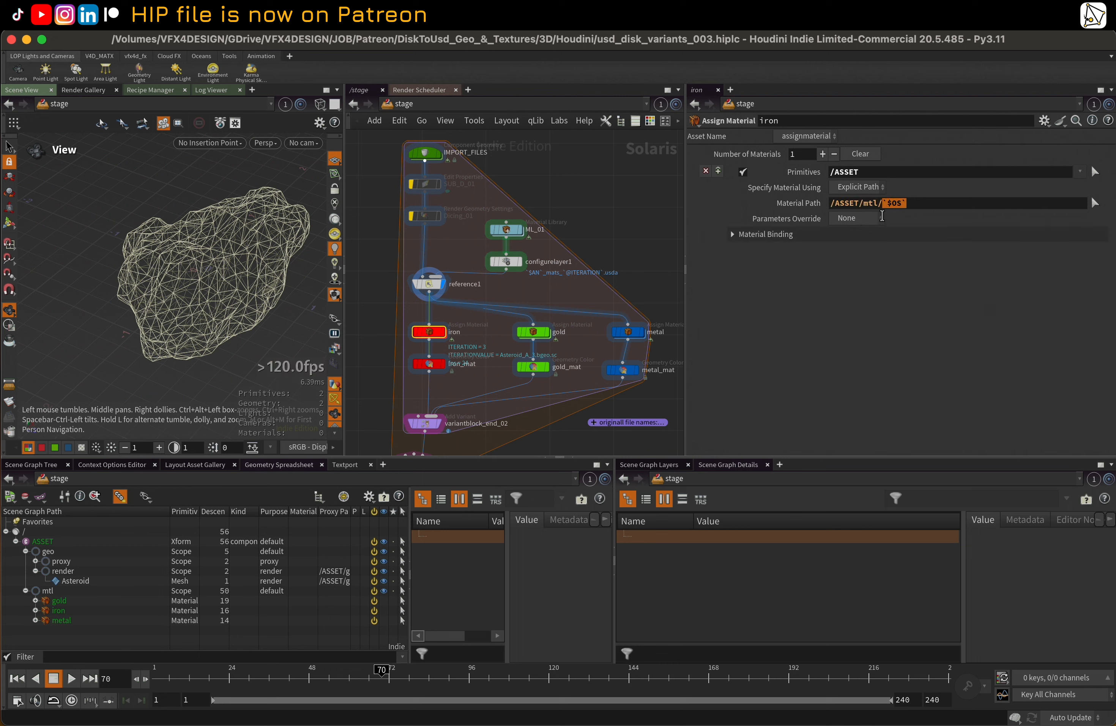
left_click(923, 203)
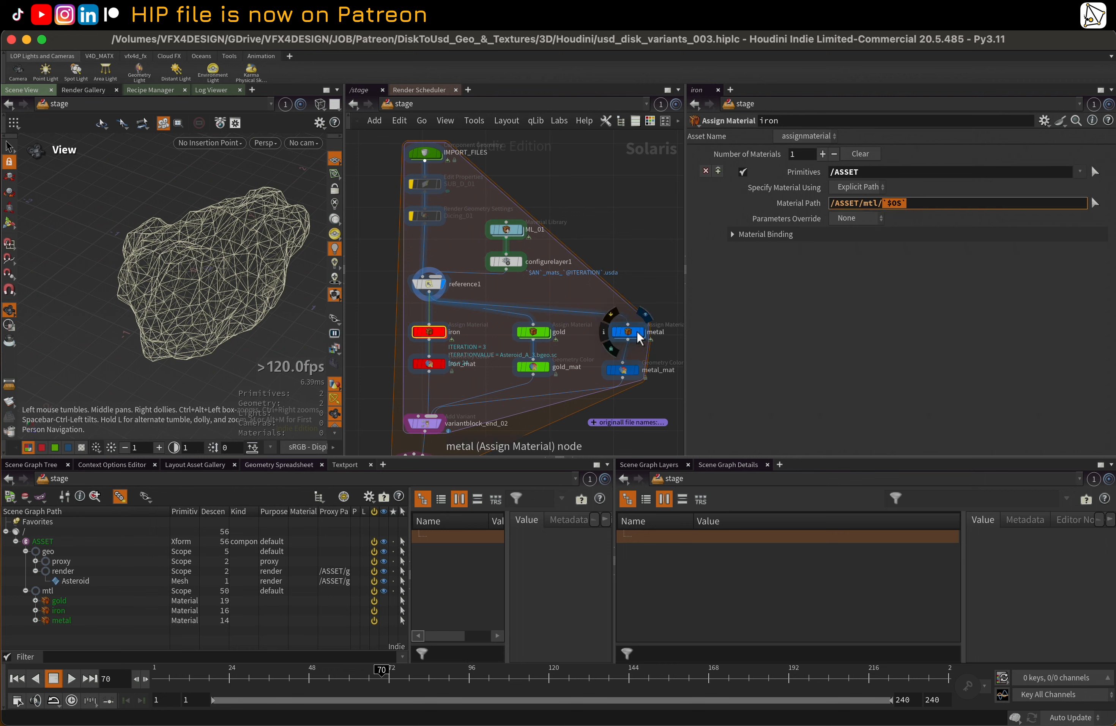
double_click(512, 231)
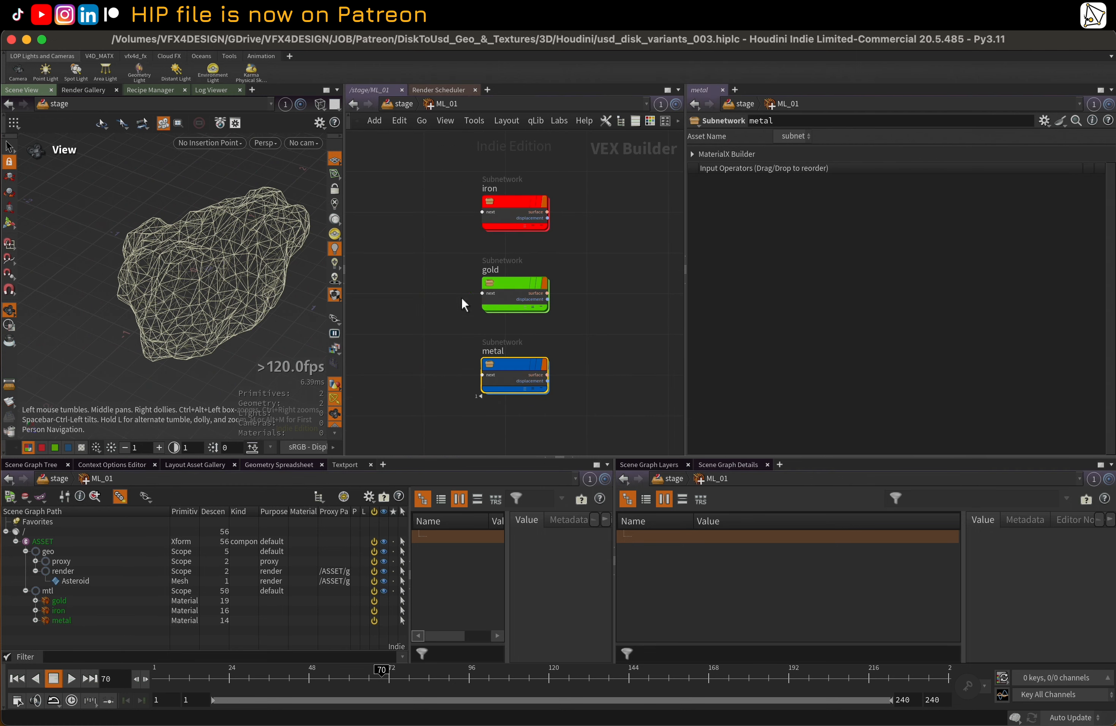
left_click(424, 256)
key("u")
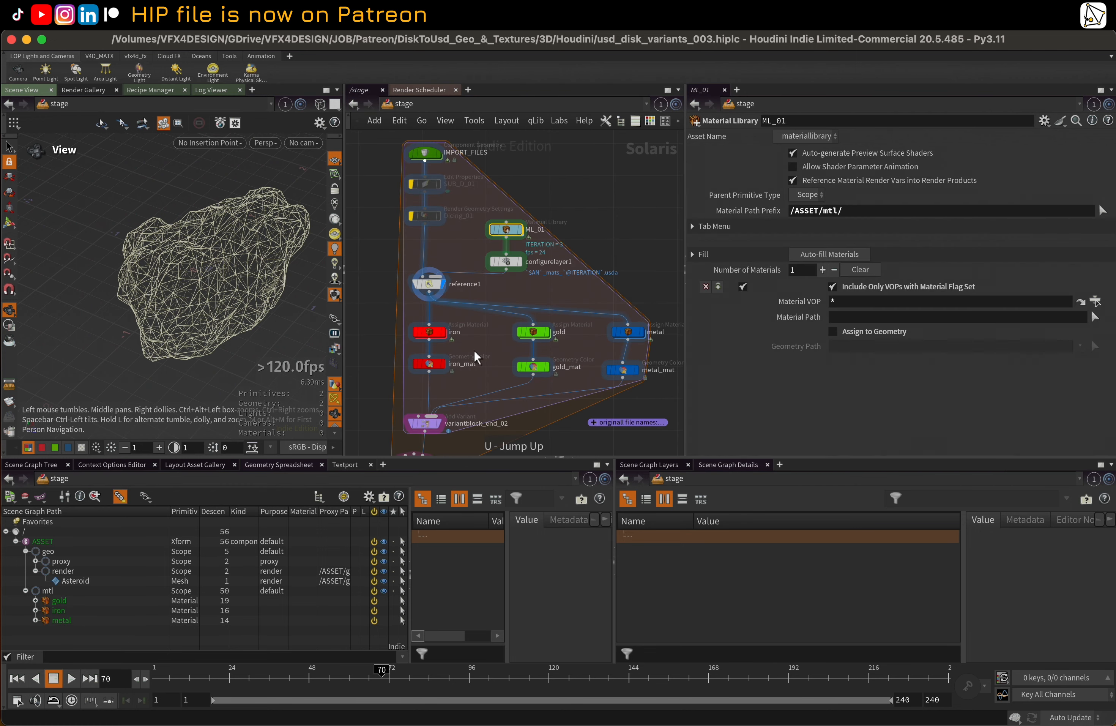
Inspect the gold Assign Material node and display the iron node to check its material assignment in the scene graph
left_click(531, 332)
left_click(443, 331)
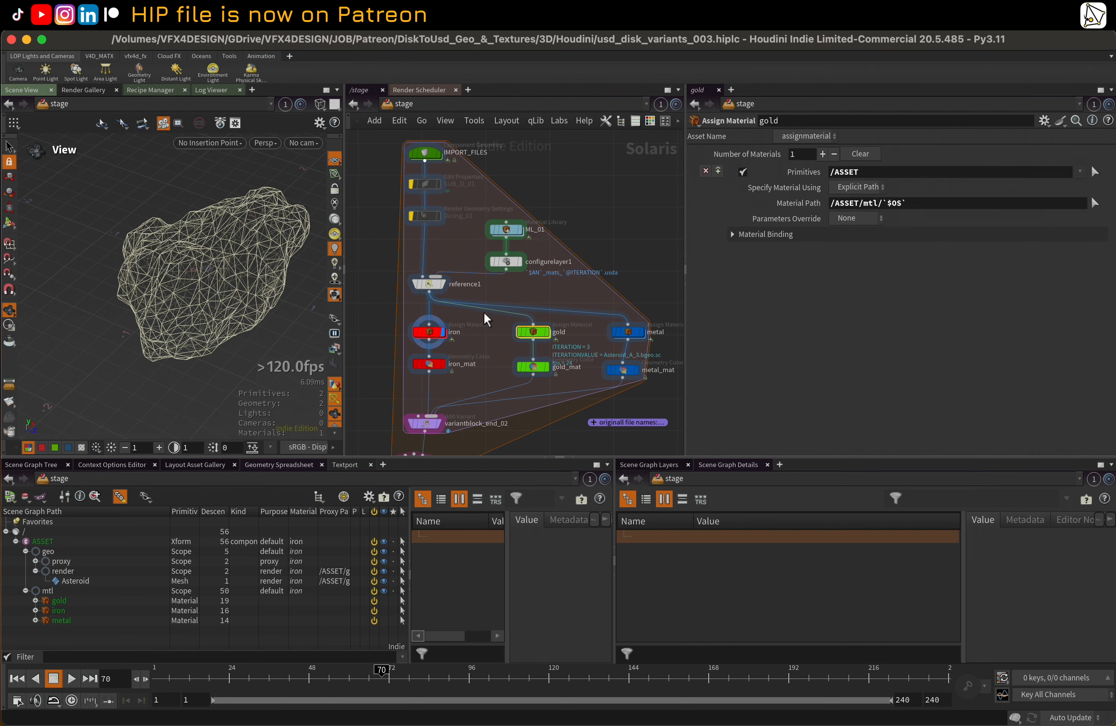
left_click(553, 333)
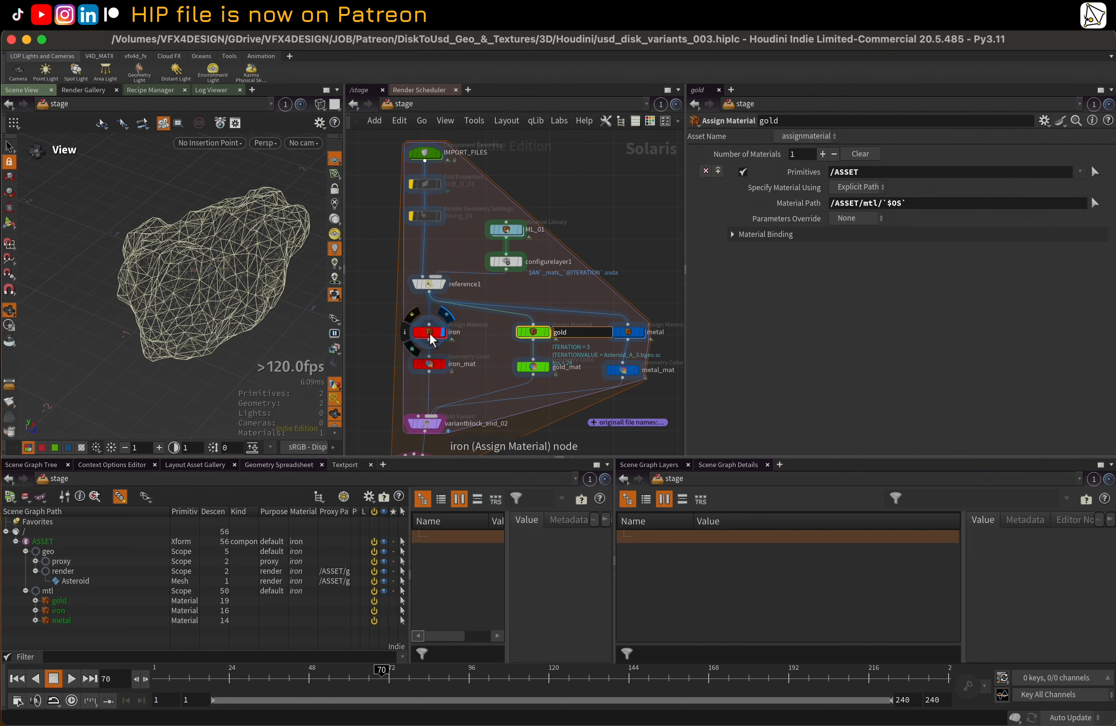
Inspect the display colors of iron_mat, gold_mat and metal_mat and show each one's result in the viewport
left_click(430, 364)
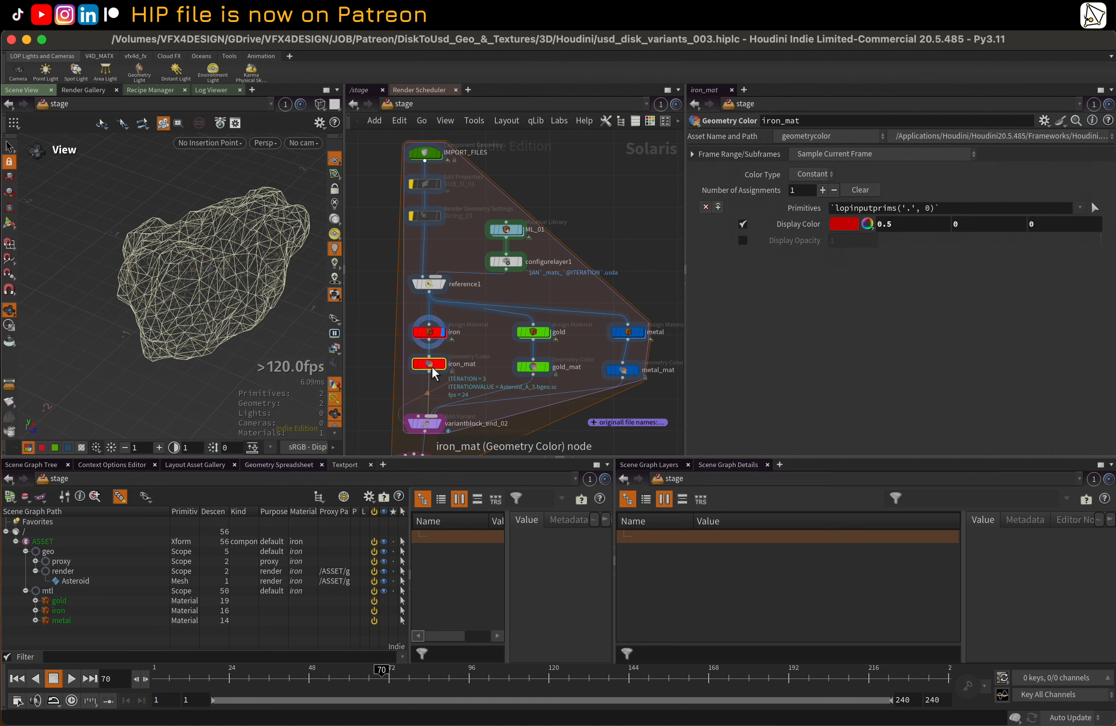
left_click(533, 366)
left_click(624, 370)
scroll(476, 378, "down", 3)
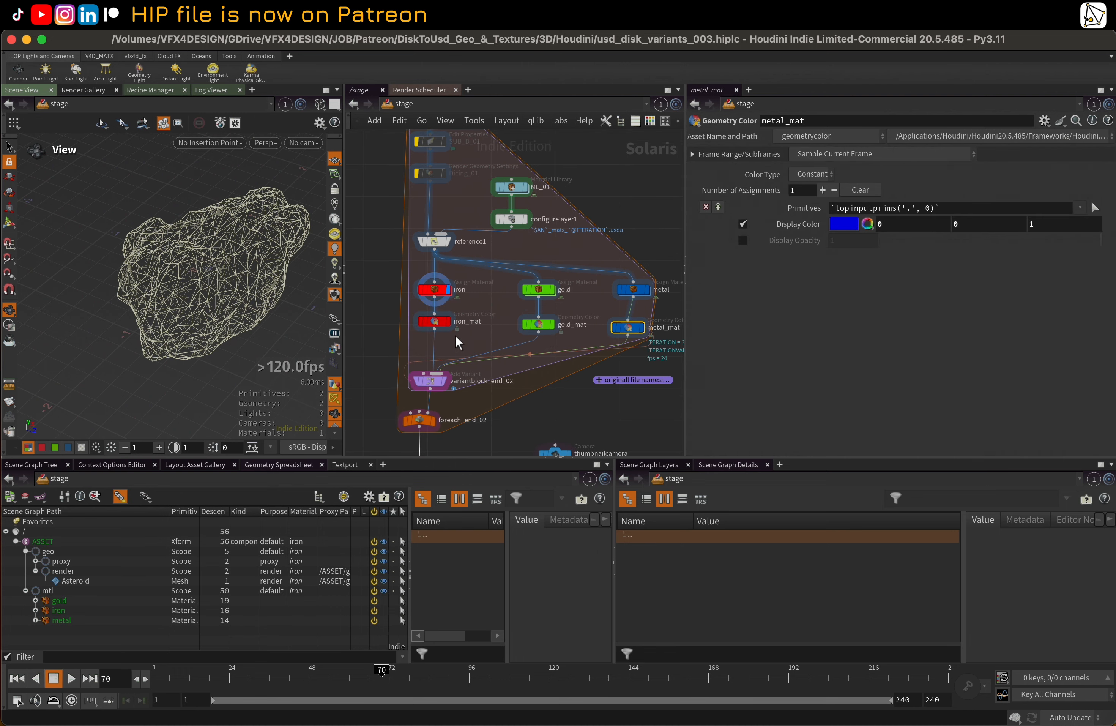
left_click(447, 322)
left_click(554, 325)
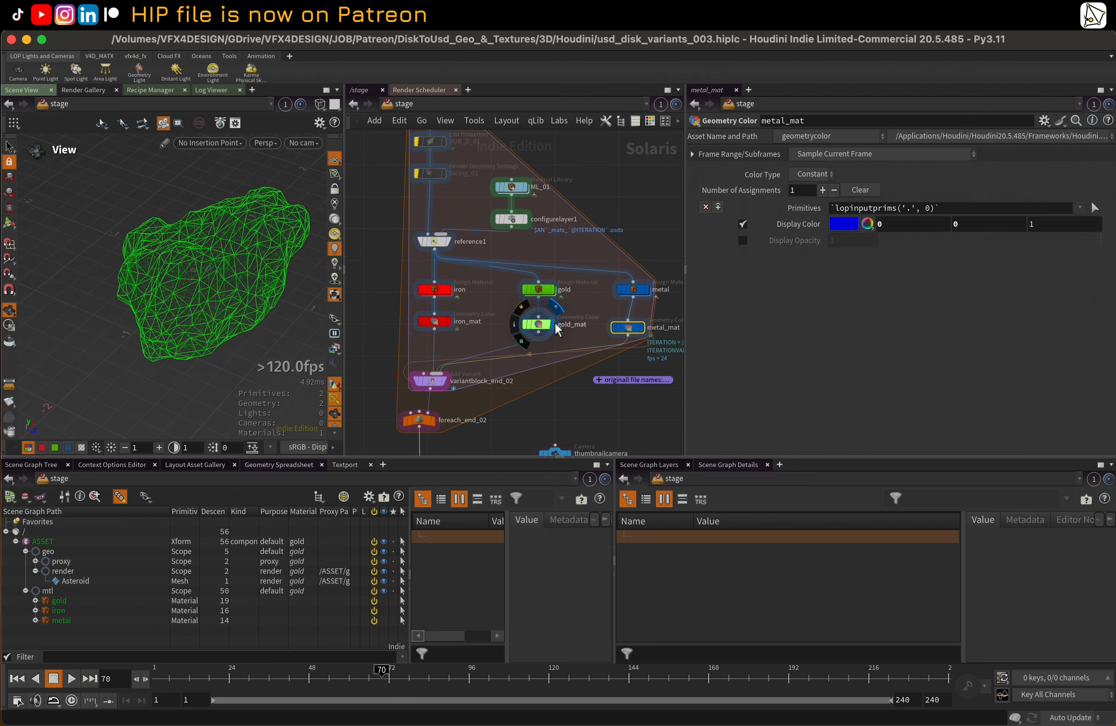
left_click(640, 328)
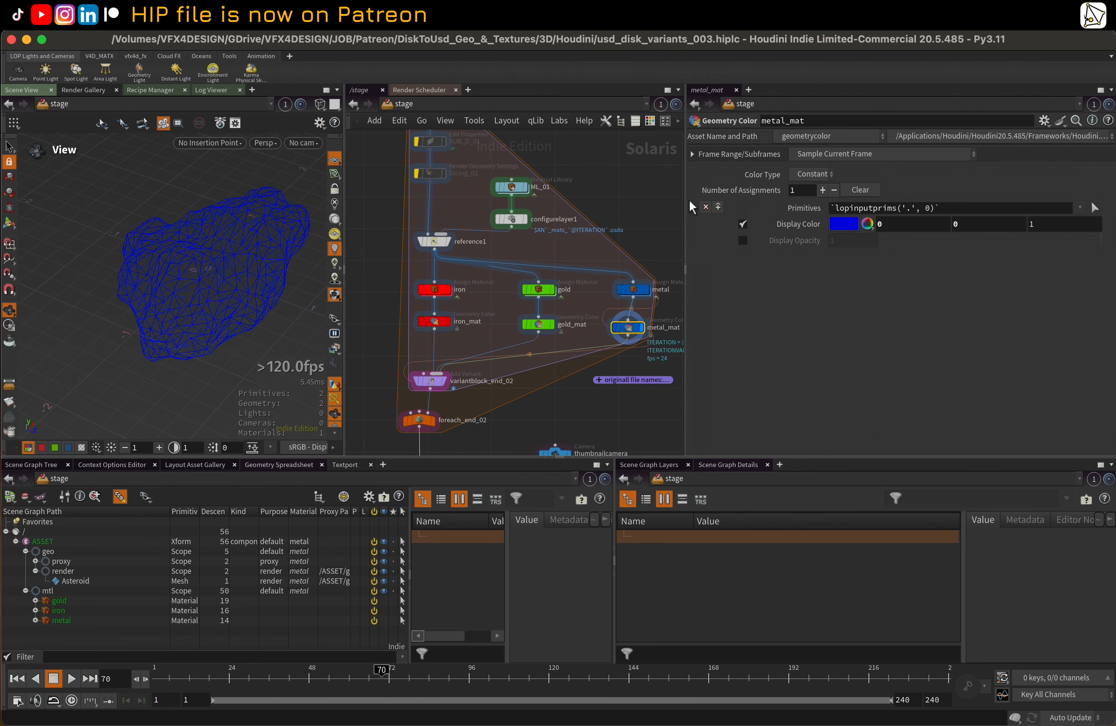
Widen the network view and shift the metal_mat node slightly away from the gold branch
left_click_drag(685, 207, 775, 207)
scroll(726, 245, "down", 2)
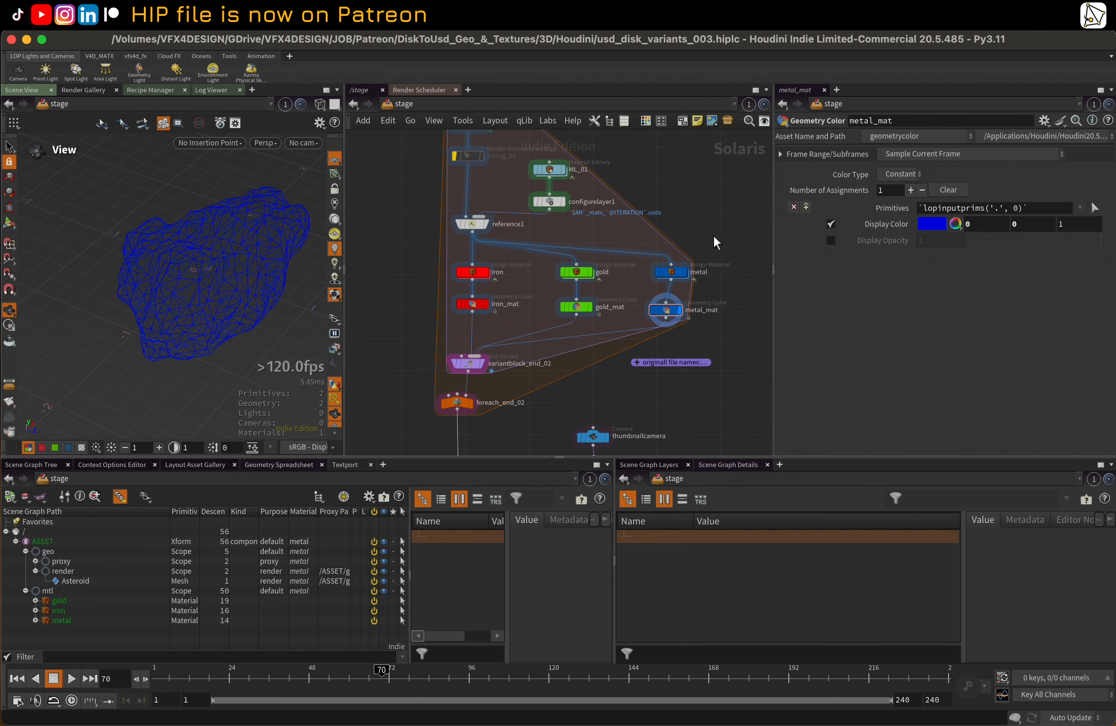
left_click_drag(666, 309, 677, 310)
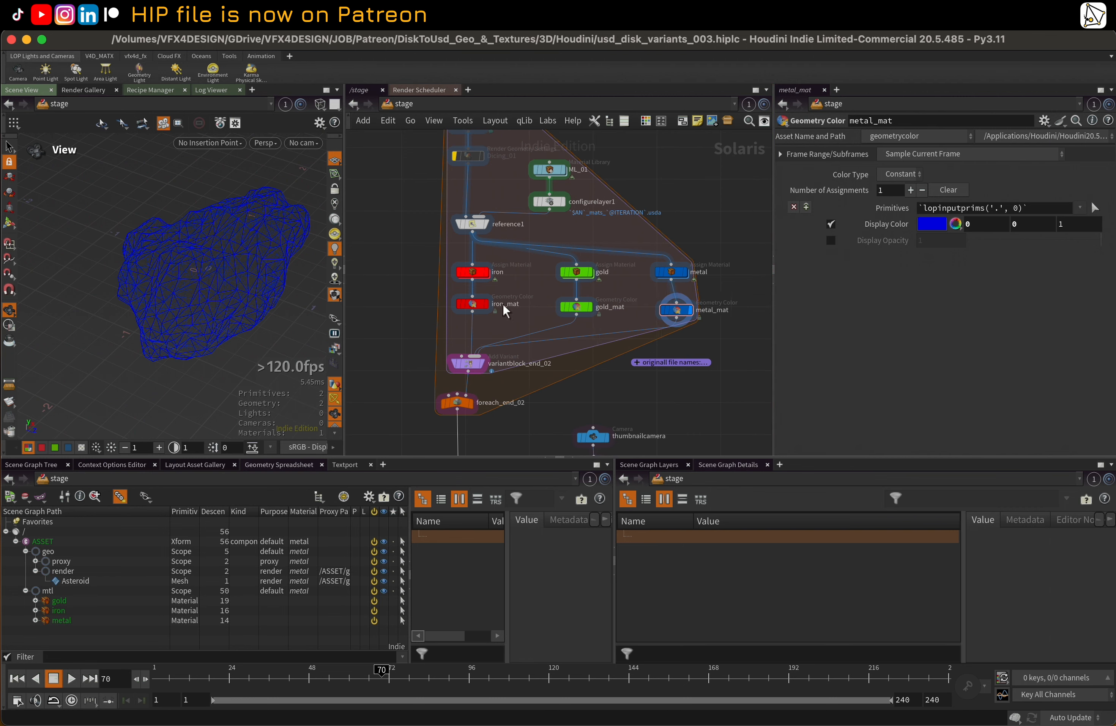
Examine variantblock_end_02's mtl variant set, its Variant Name Default expression and its three material inputs
mouse_move(480, 311)
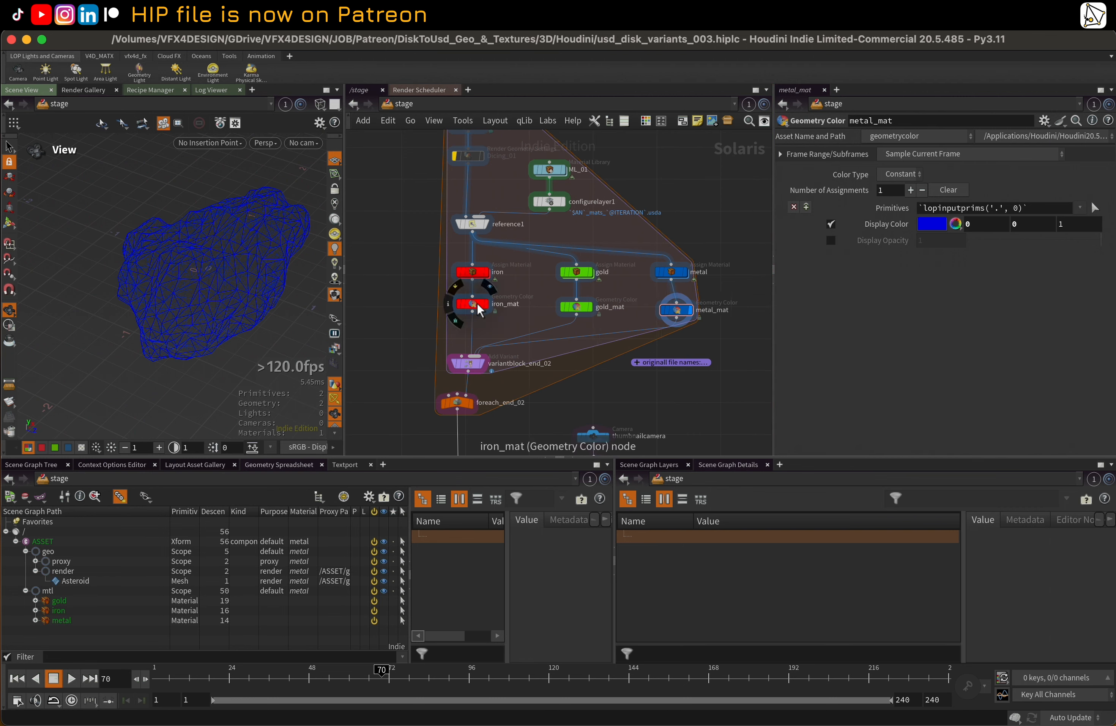
left_click(467, 365)
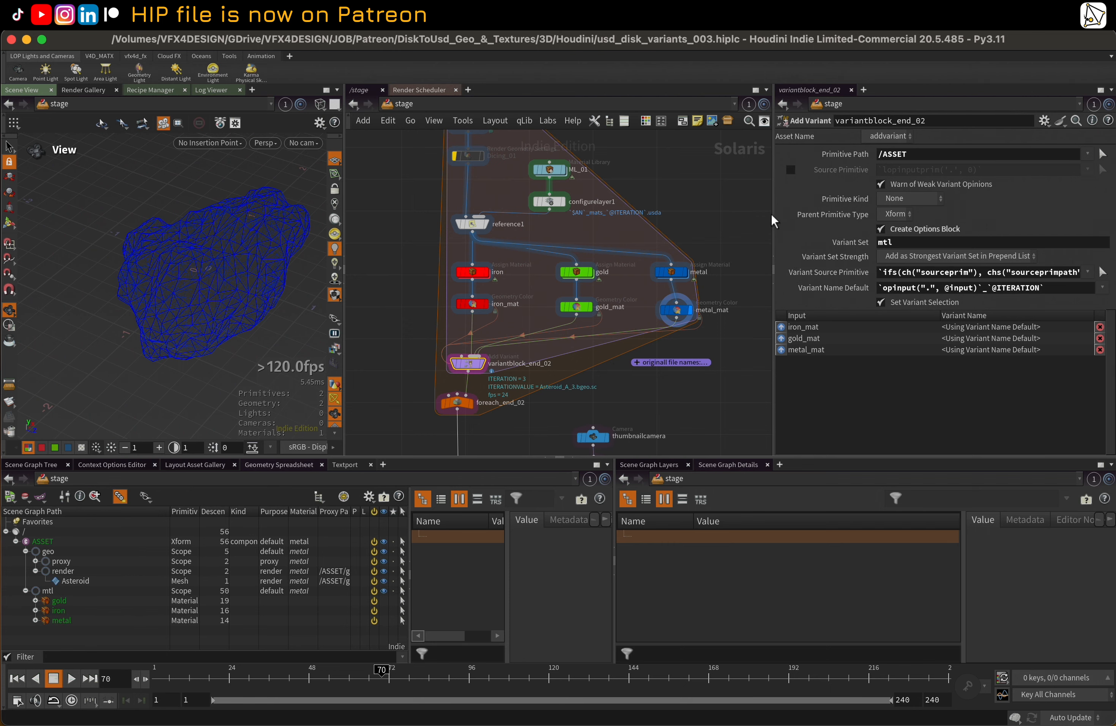
left_click_drag(773, 220, 627, 234)
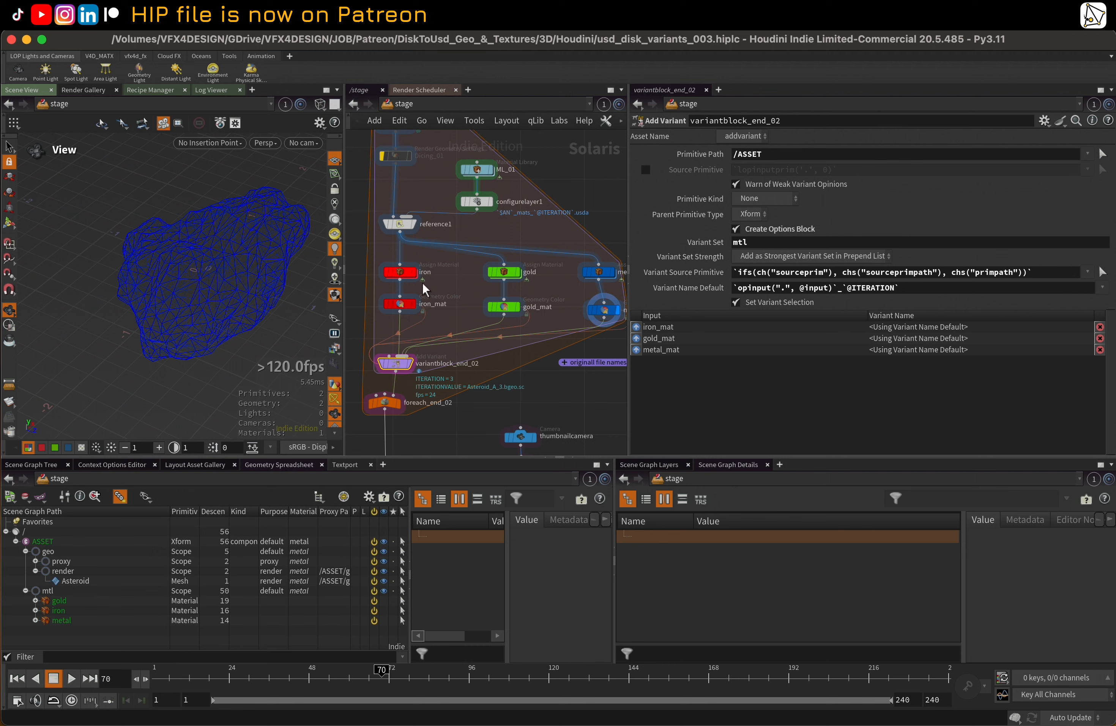
middle_click_drag(432, 257, 447, 266)
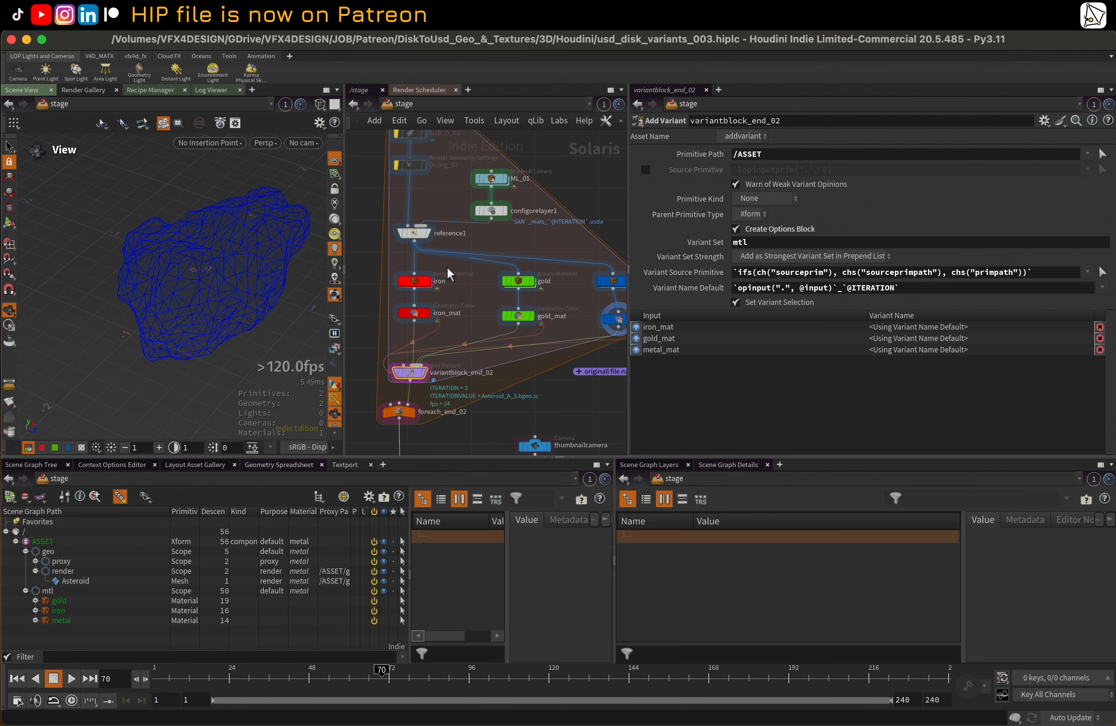
left_click(695, 283)
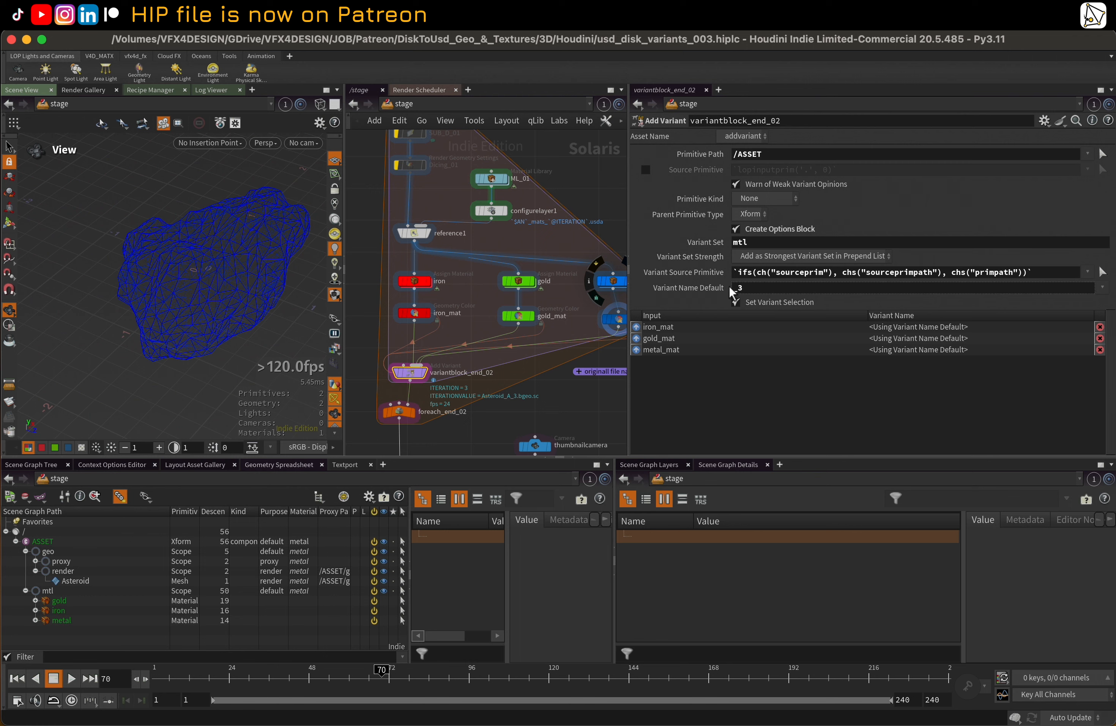
left_click(698, 288)
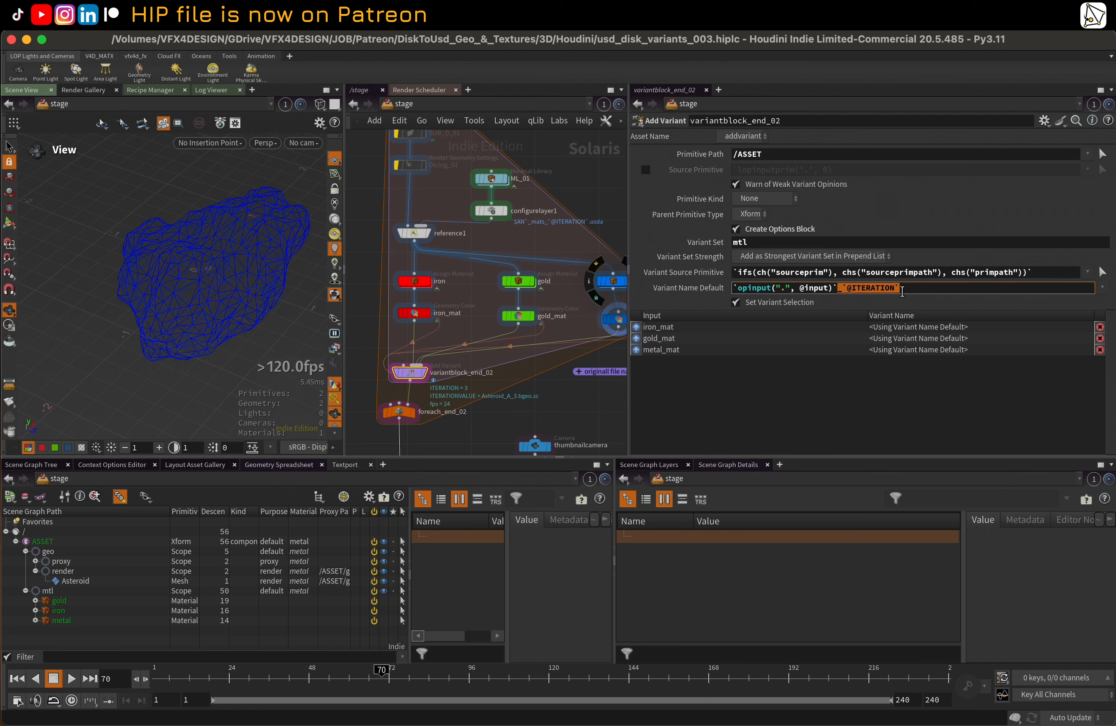
left_click(399, 412)
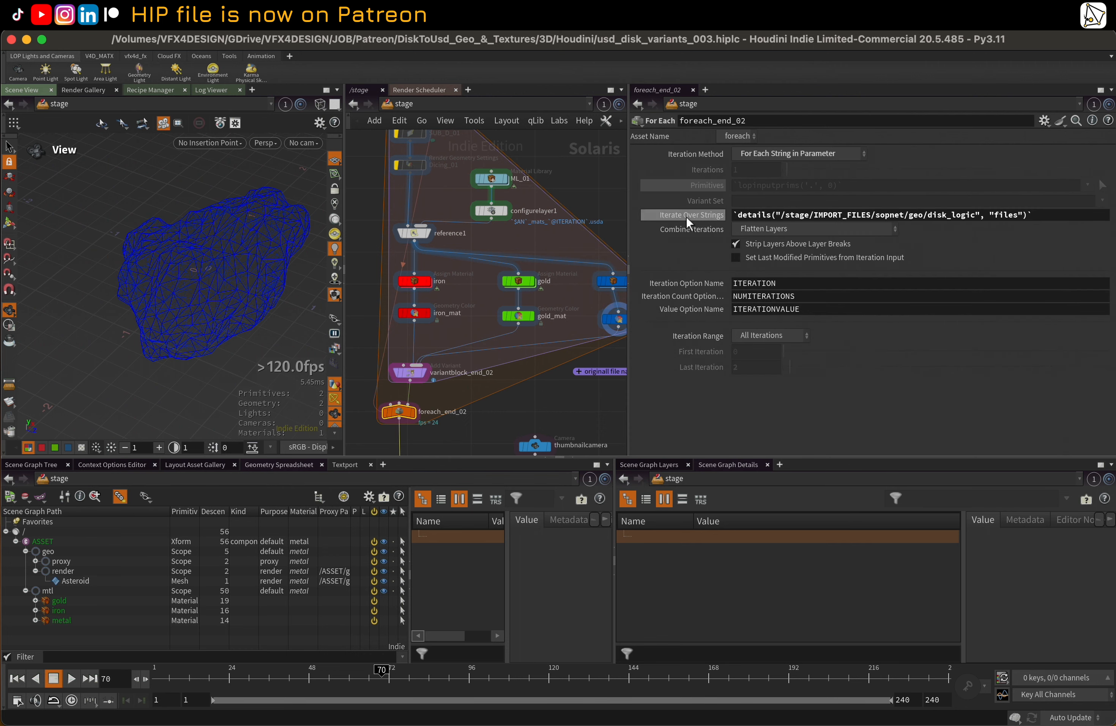
double_click(791, 284)
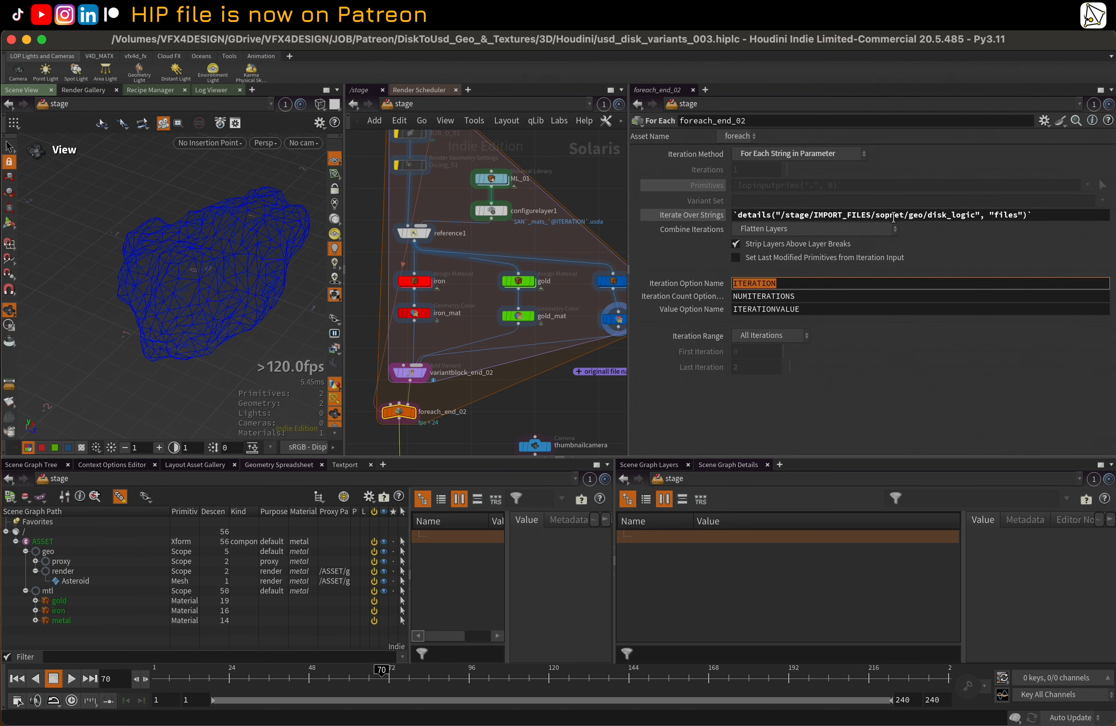
Go inside IMPORT_FILES to its geometry network and examine the disk_logic node's Python code that sets the files attribute
middle_click_drag(586, 180, 597, 314)
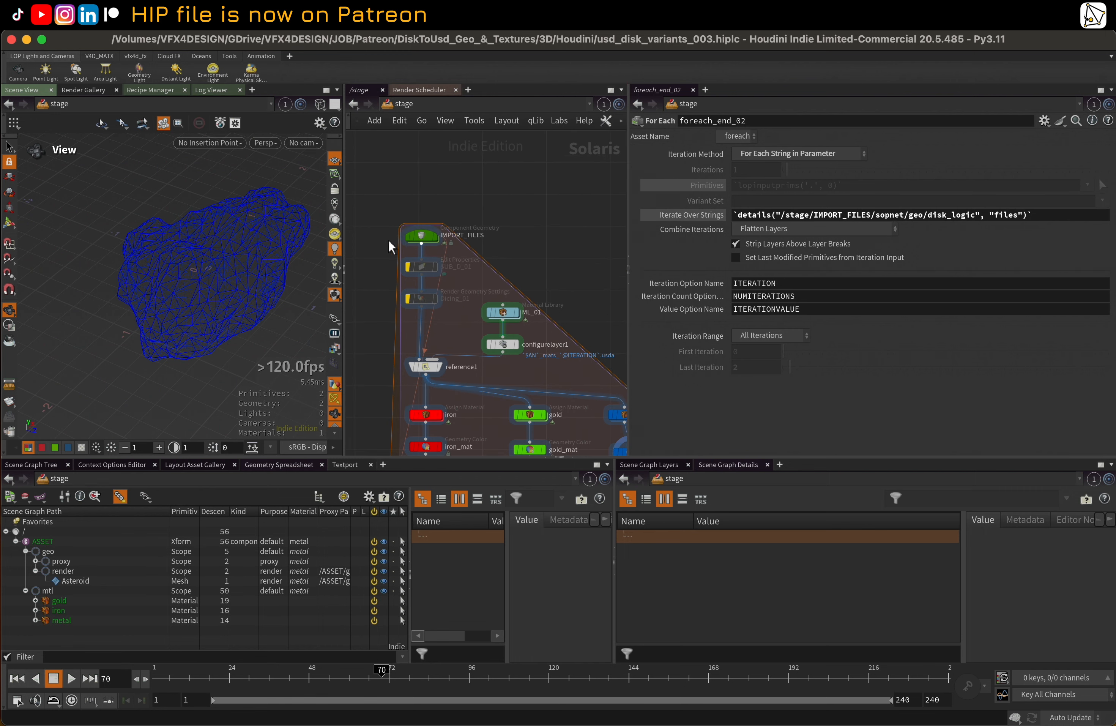
double_click(426, 238)
middle_click_drag(446, 191, 492, 351)
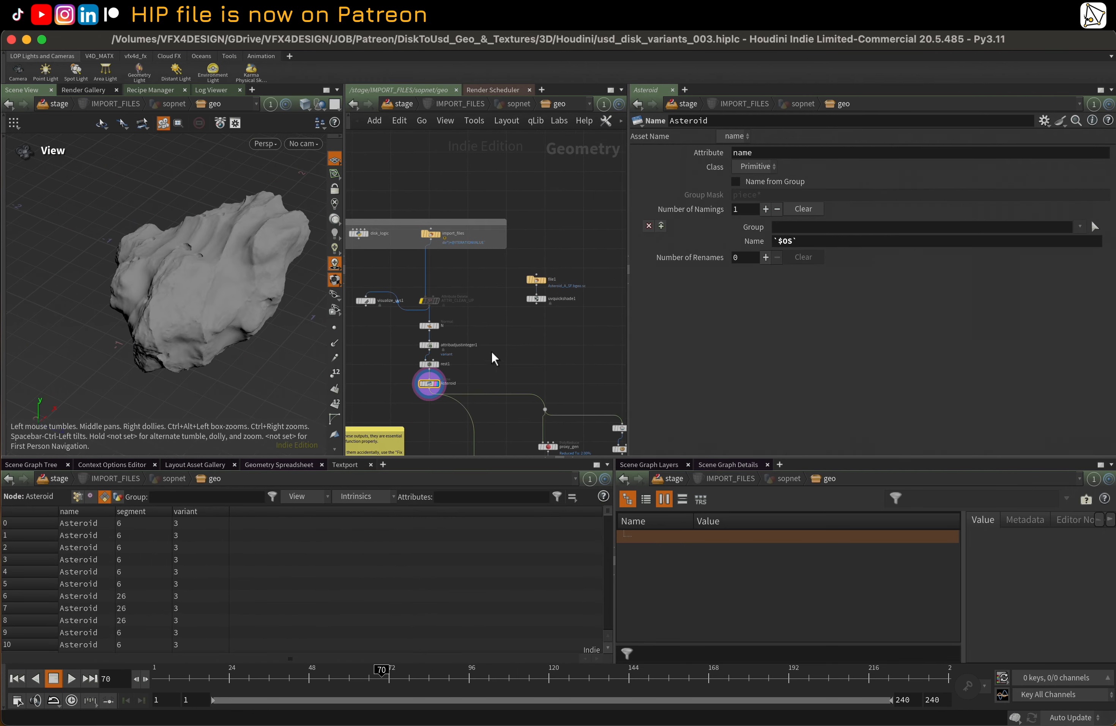
middle_click_drag(458, 211, 541, 234)
scroll(444, 257, "up", 2)
left_click(440, 256)
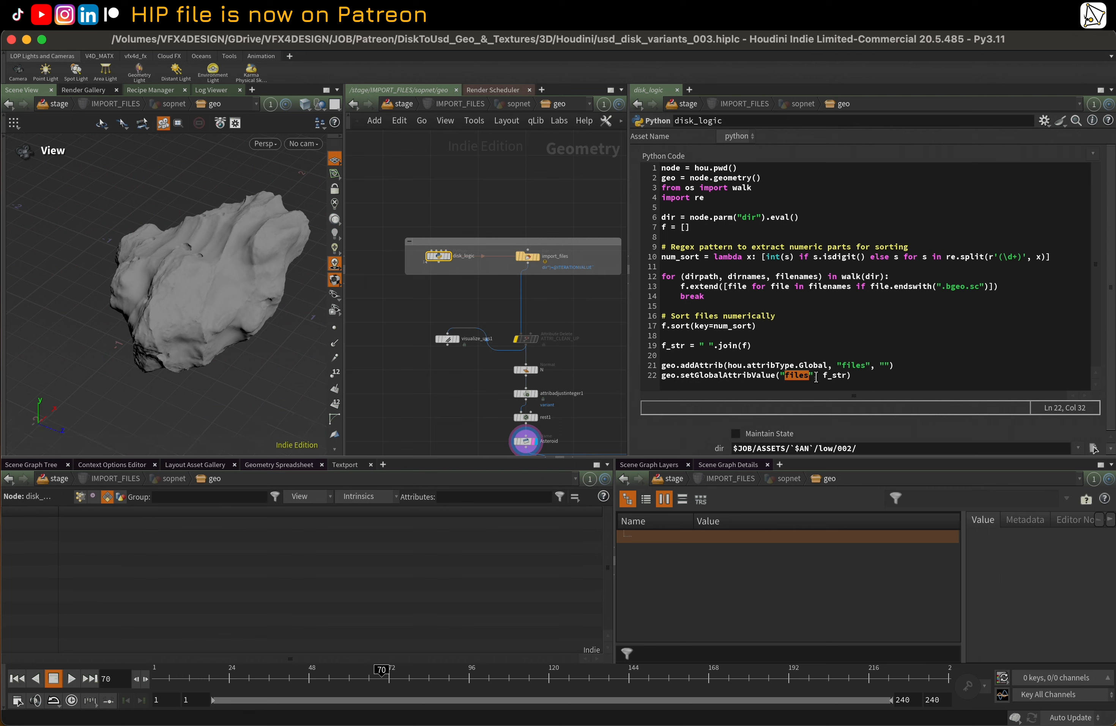
Show disk_logic's detail attributes in the geometry spreadsheet and widen the column to read the full files list
middle_click_drag(428, 385, 424, 381)
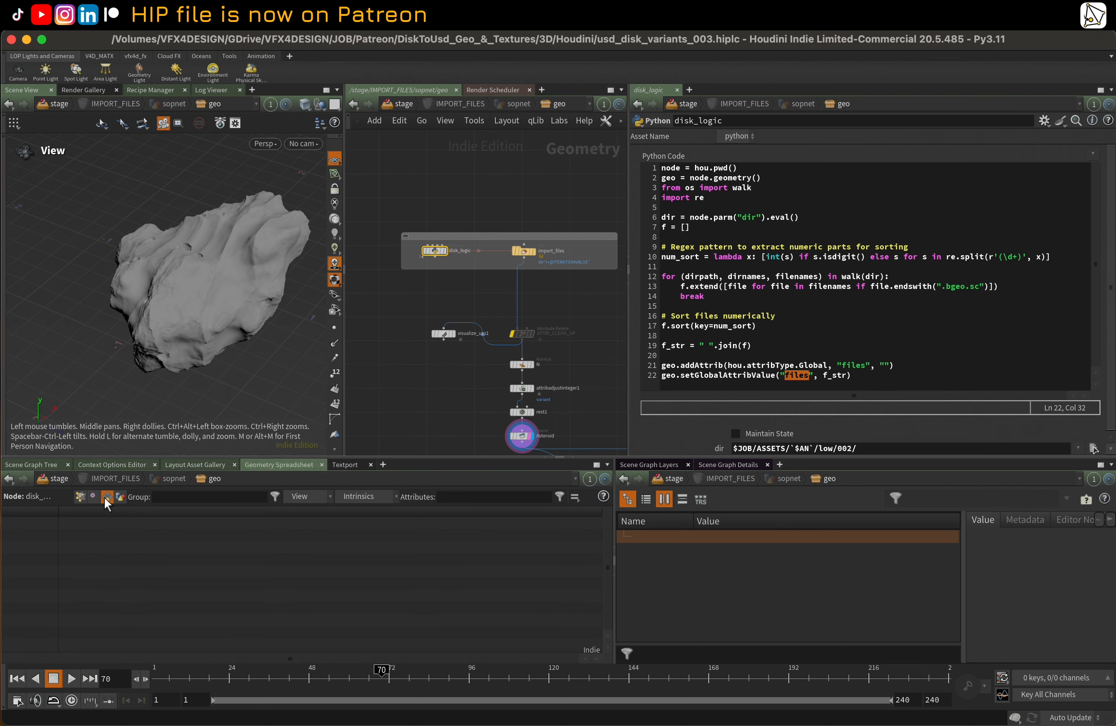
left_click(121, 497)
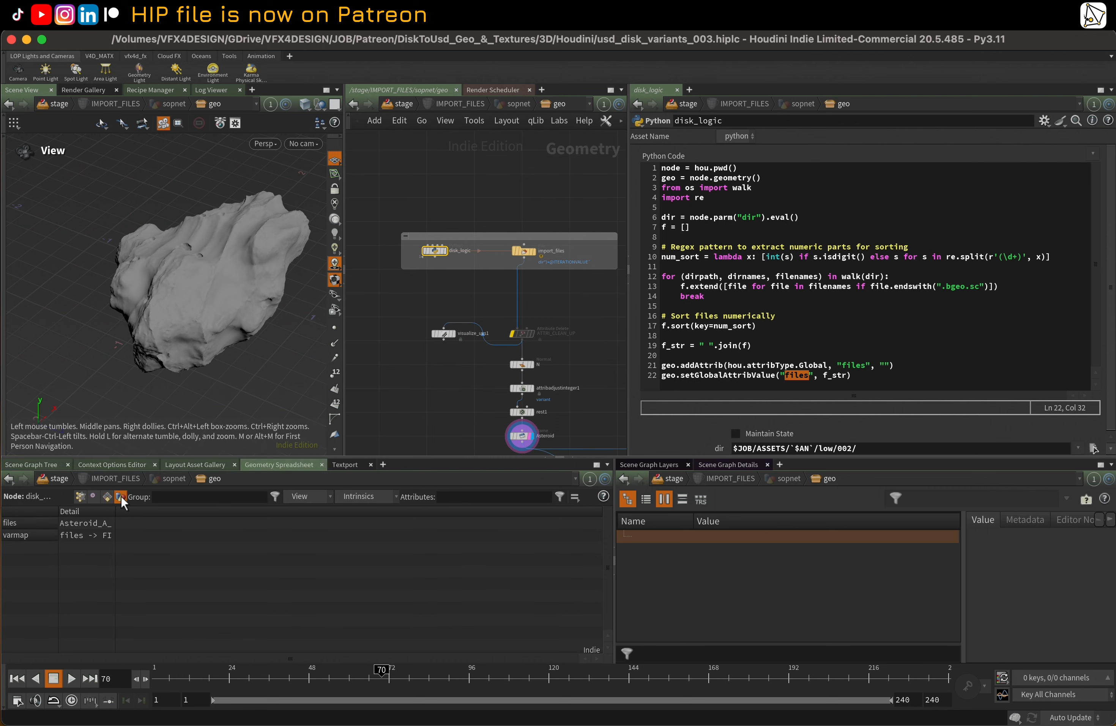
double_click(115, 516)
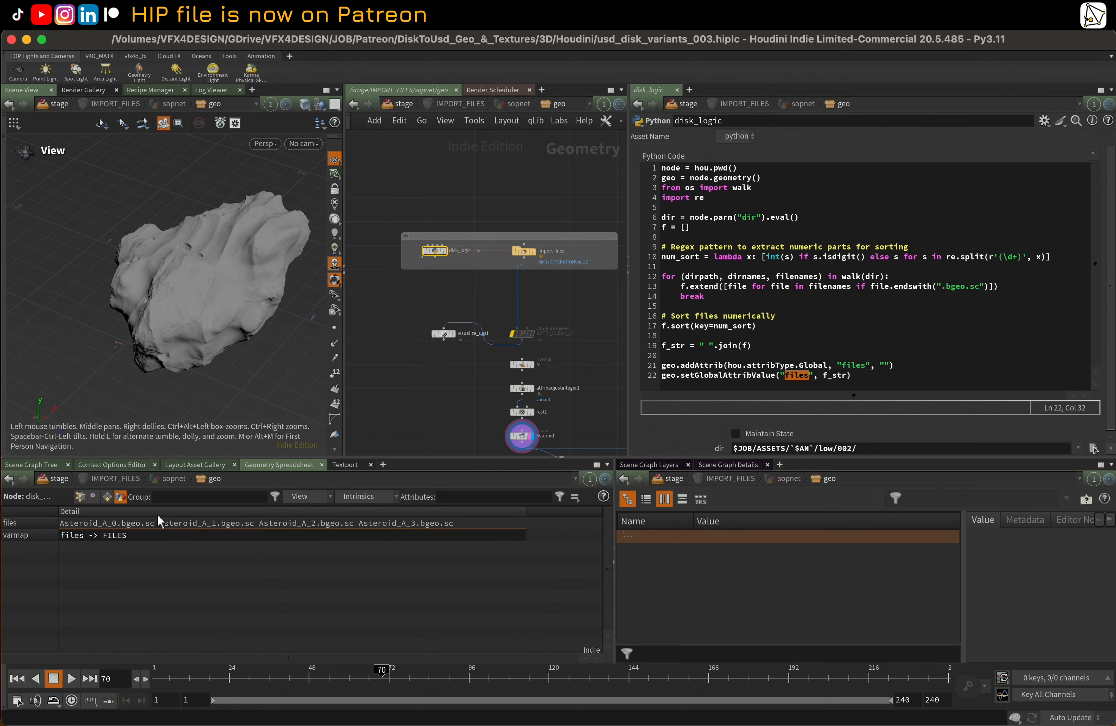
middle_click_drag(417, 400, 412, 390)
Return to the stage network, display foreach_end_02, and widen the scene graph's data columns and the network view
key("u")
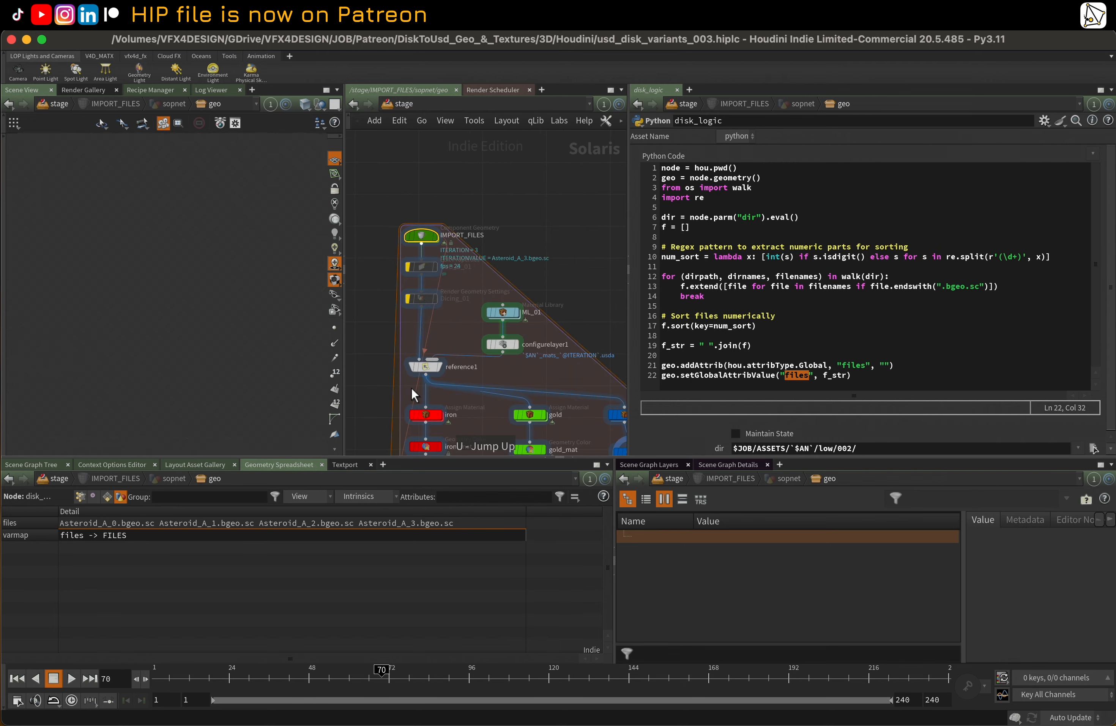
middle_click_drag(386, 397, 392, 275)
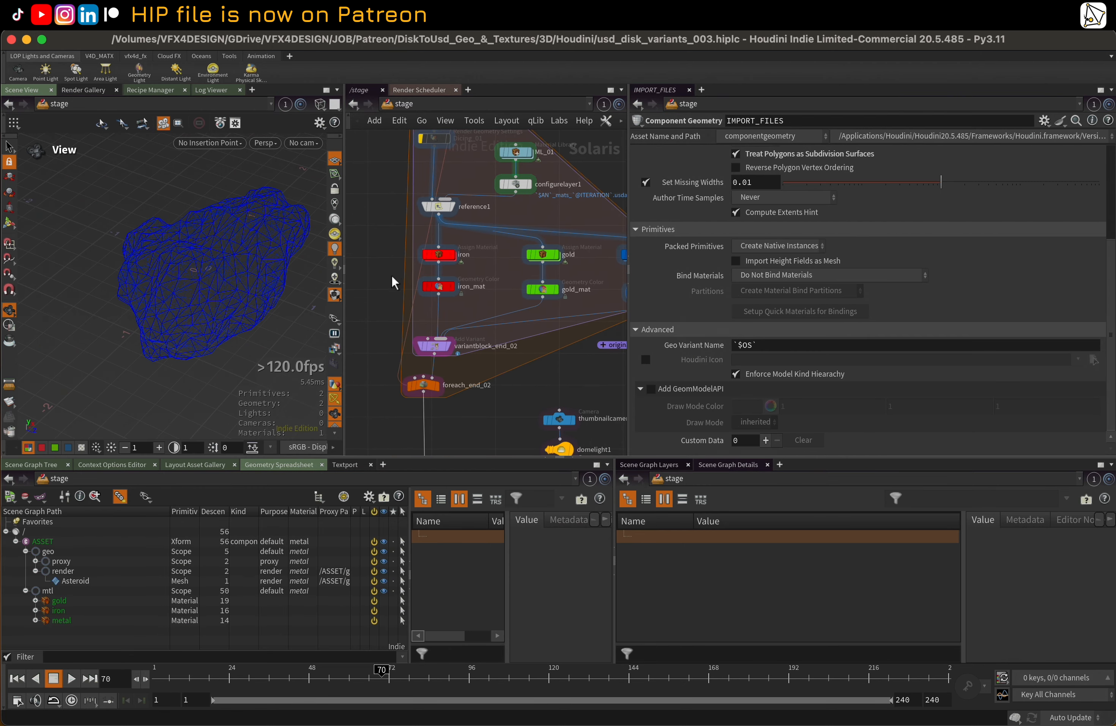
scroll(392, 275, "up", 1)
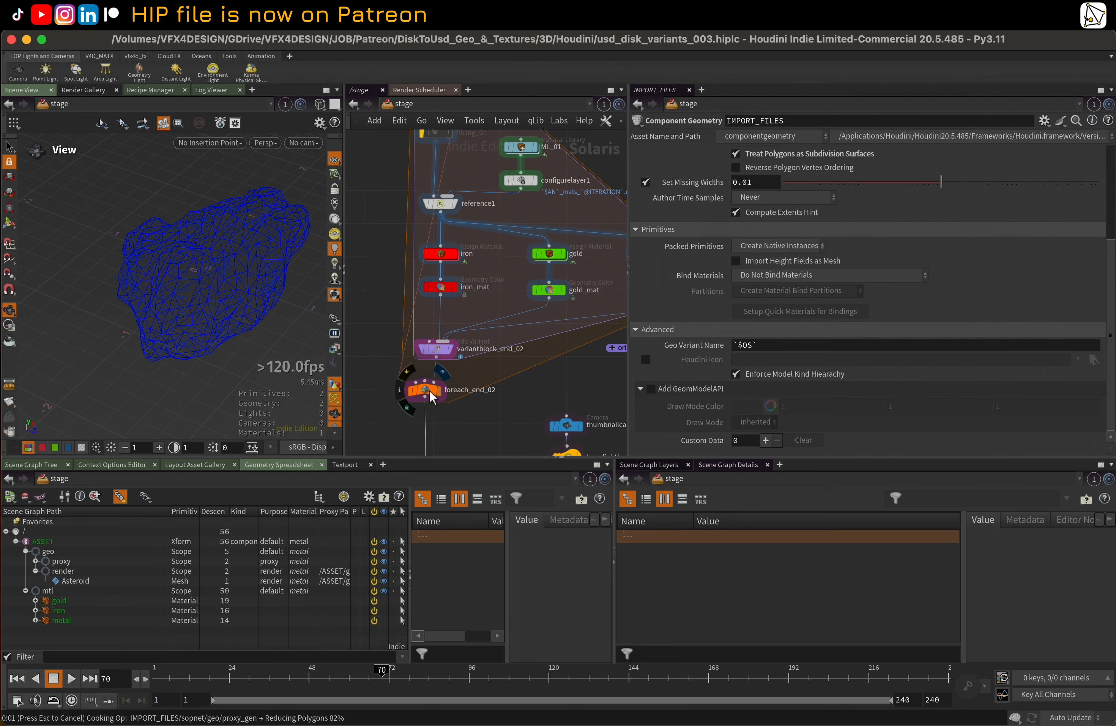
left_click(429, 391)
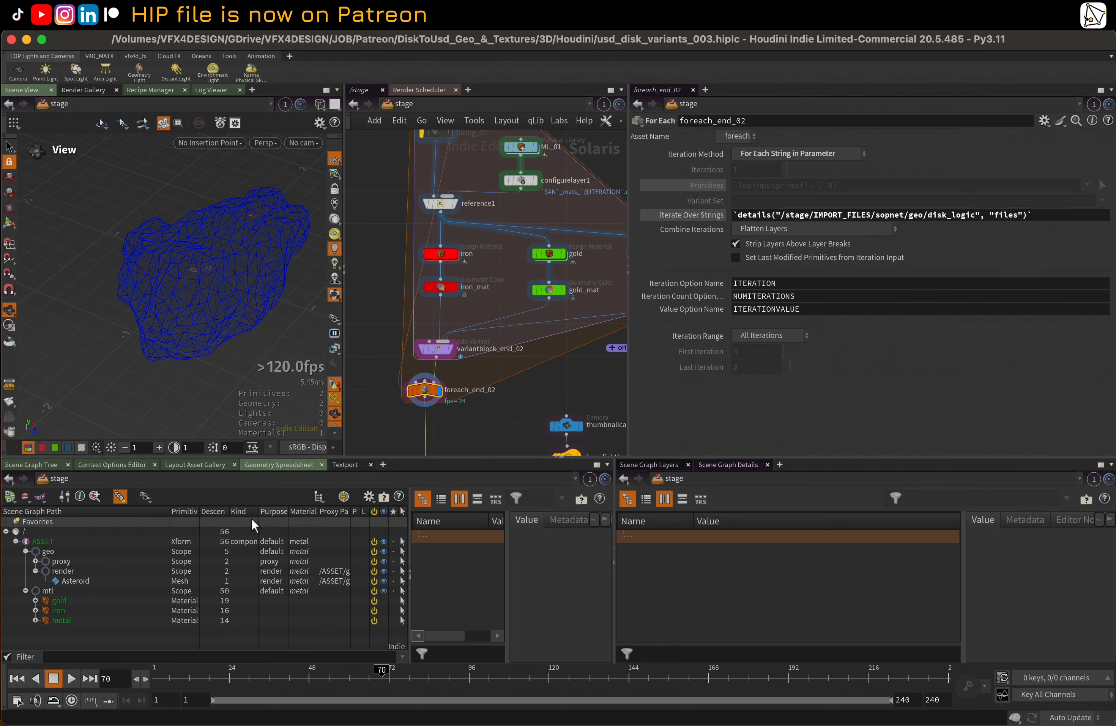
left_click_drag(170, 514, 117, 518)
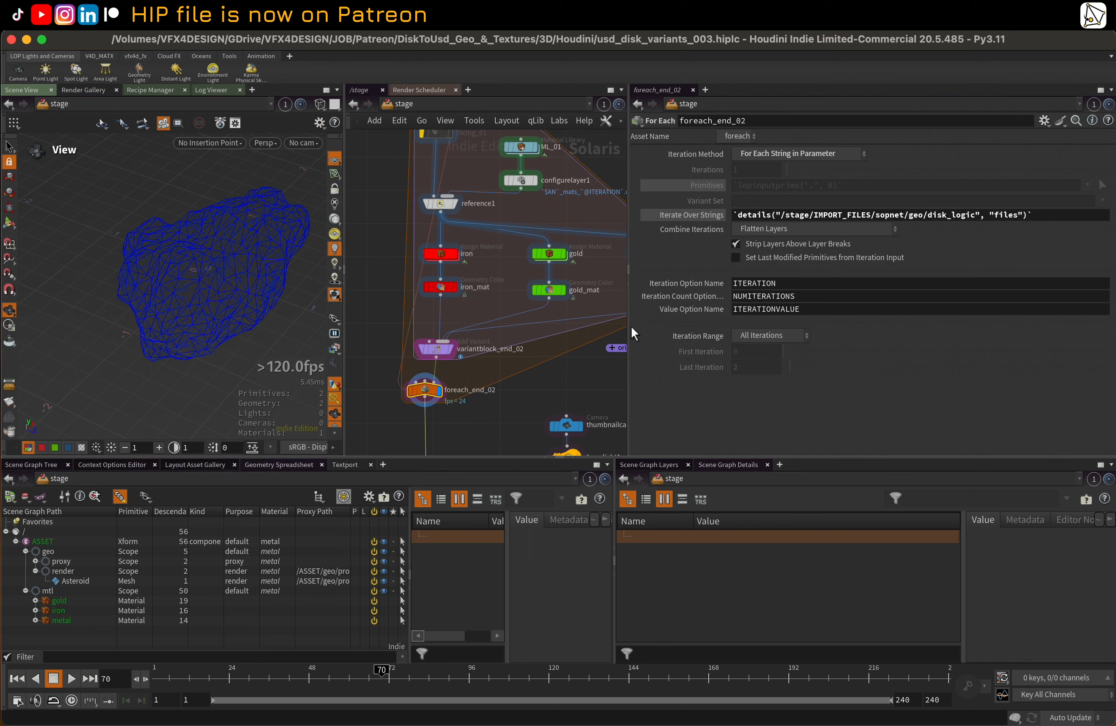
left_click_drag(627, 320, 760, 321)
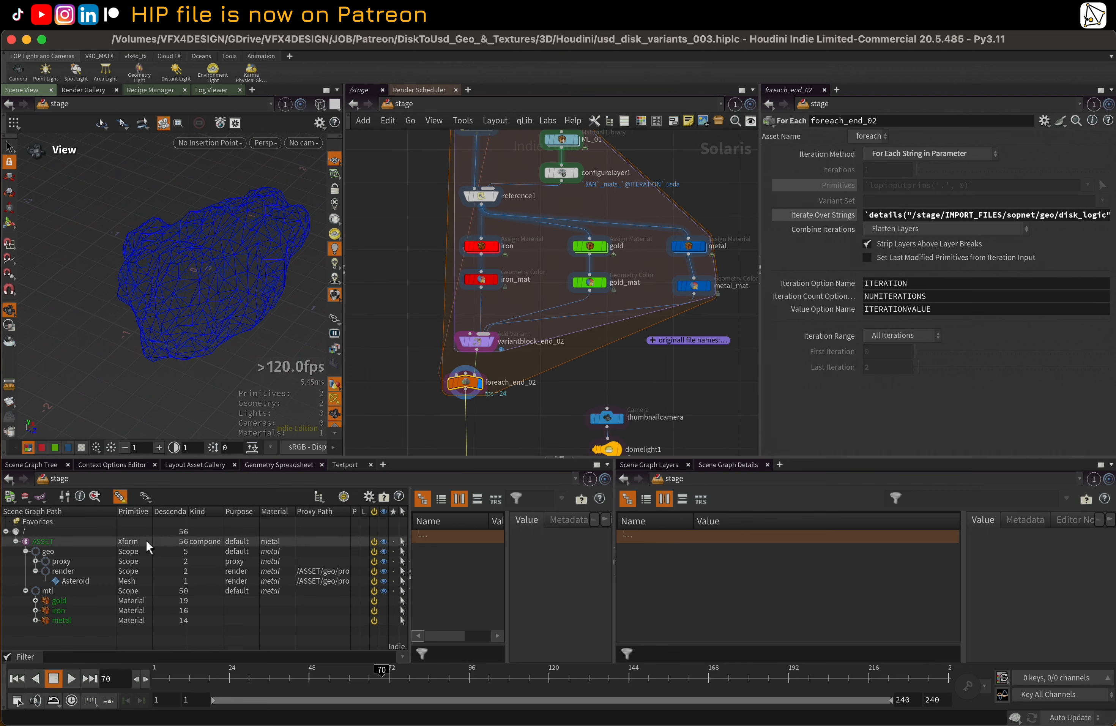
Add the Variants column to the scene graph tree and narrow the path column to make room for it
left_click(369, 496)
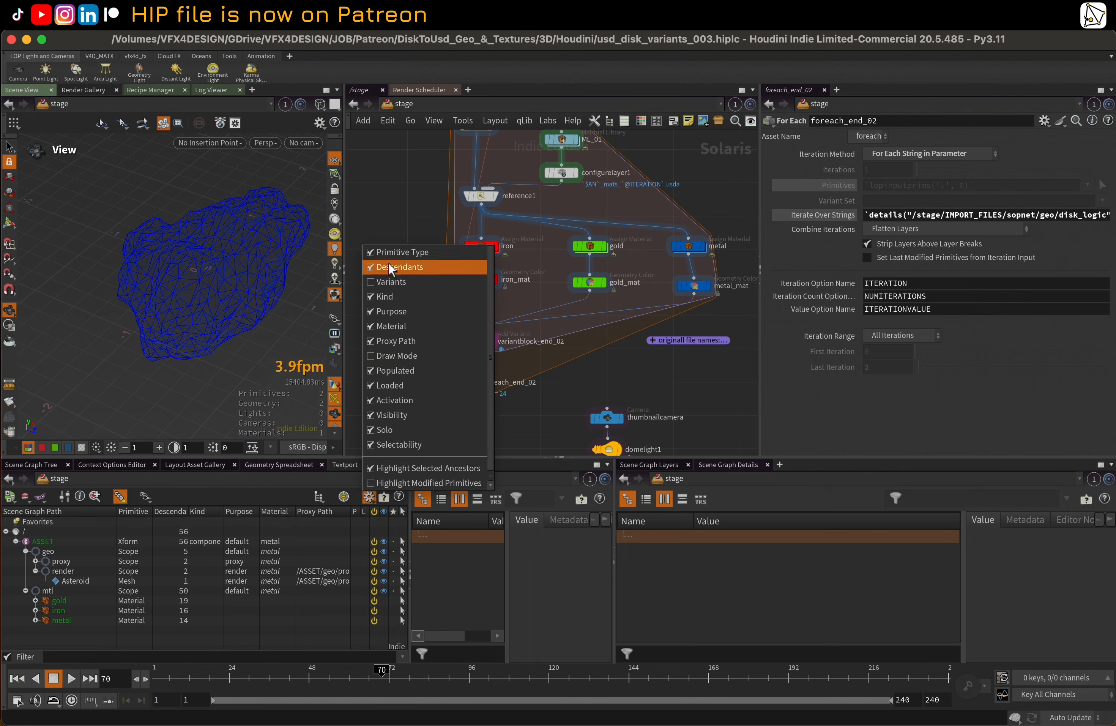
left_click(384, 282)
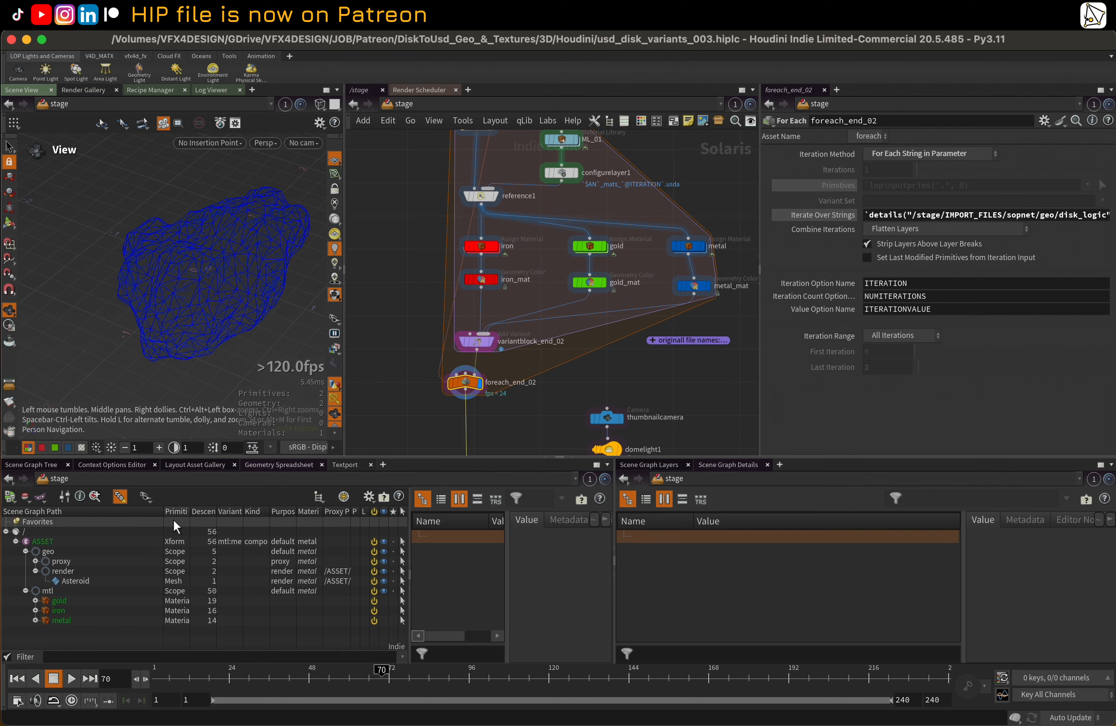
left_click_drag(163, 511, 134, 511)
Examine the mtl variant choices offered for the ASSET primitive in the scene graph, leaving the selection as it is
right_click(206, 542)
left_click(207, 541)
right_click(217, 543)
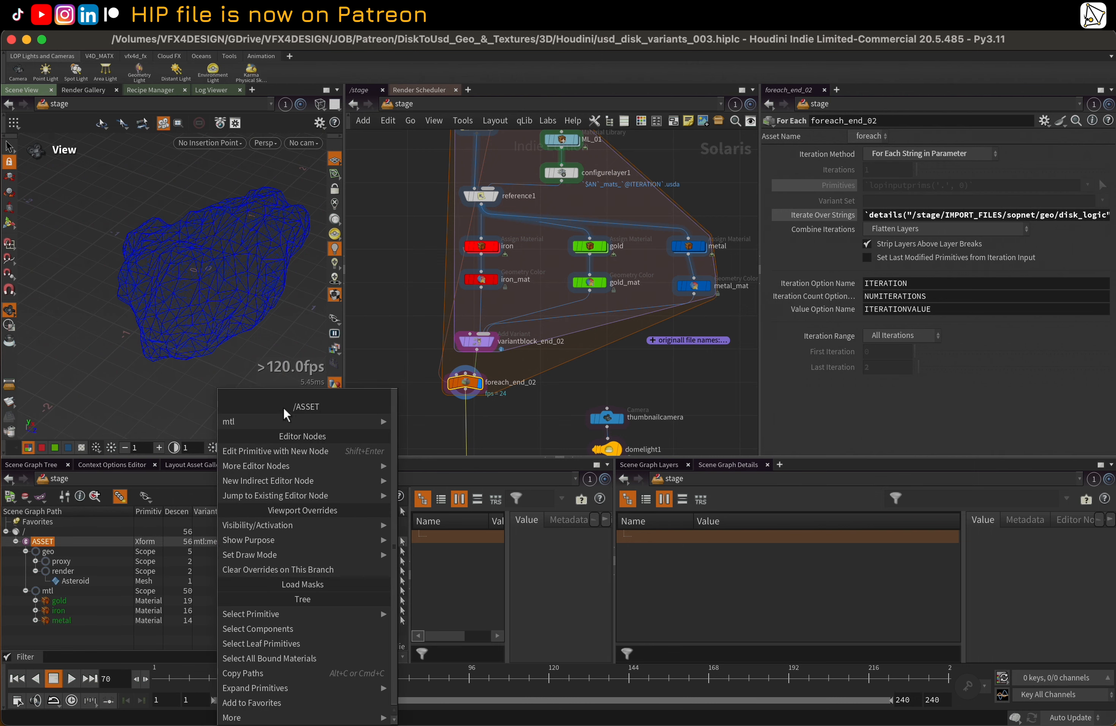
mouse_move(285, 422)
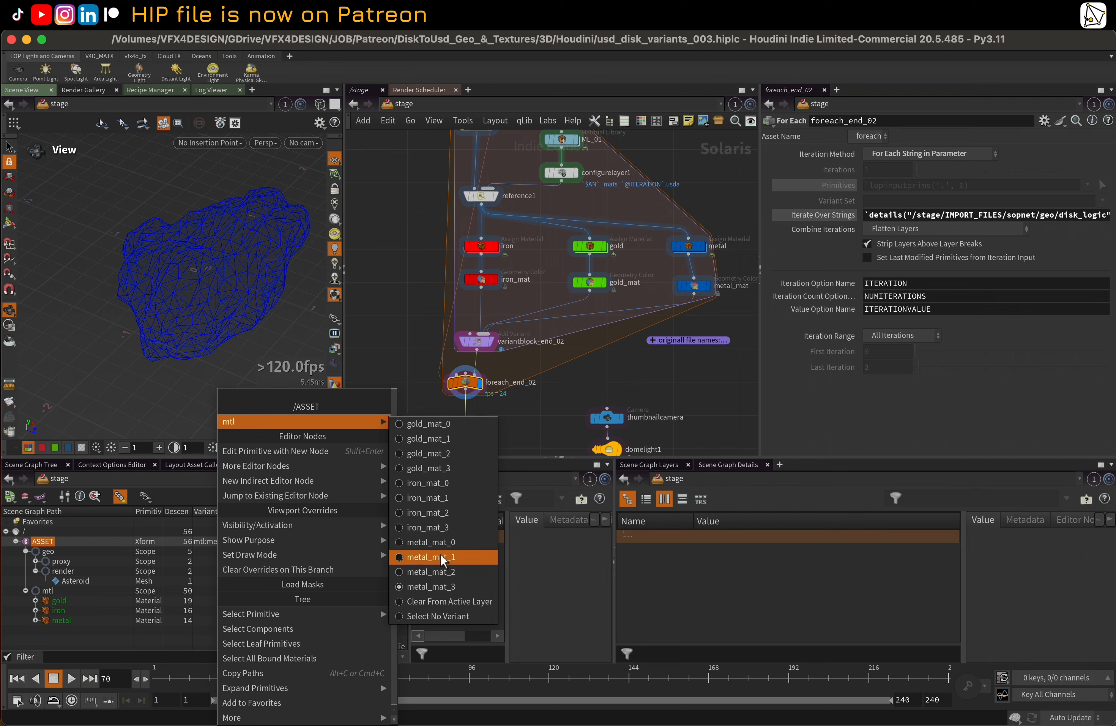
left_click(432, 296)
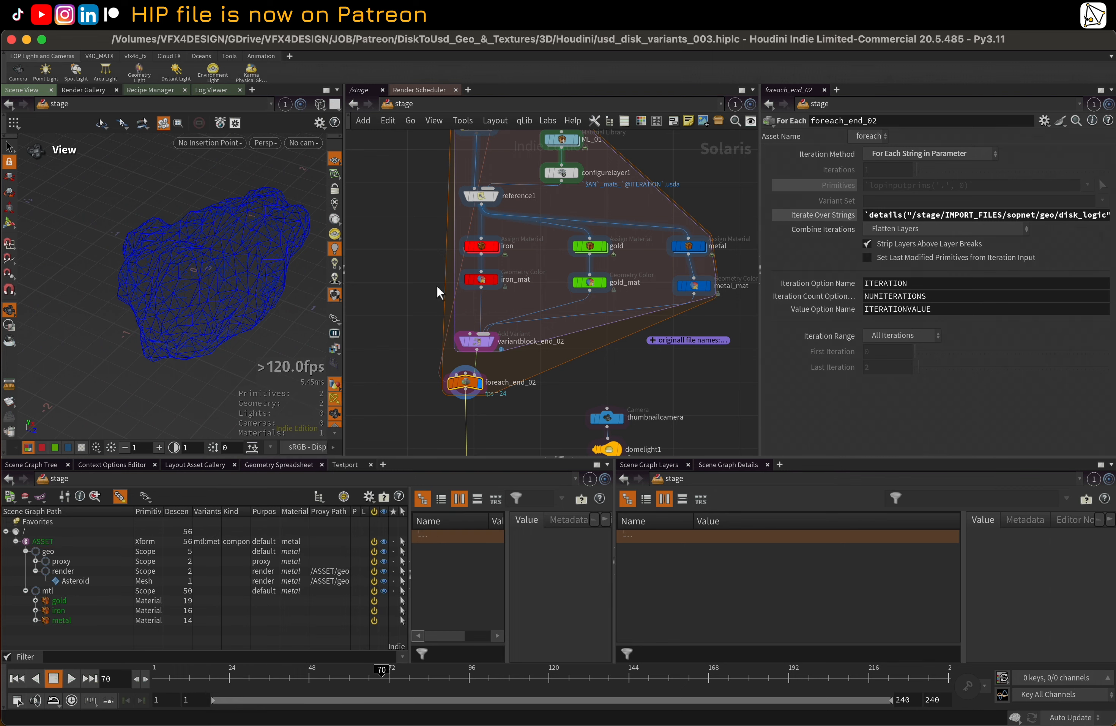
Select the USD_OUT Component Output node below the loop and display its result in the viewport
scroll(670, 217, "down", 1)
left_click_drag(759, 364, 793, 365)
middle_click_drag(570, 367, 567, 243)
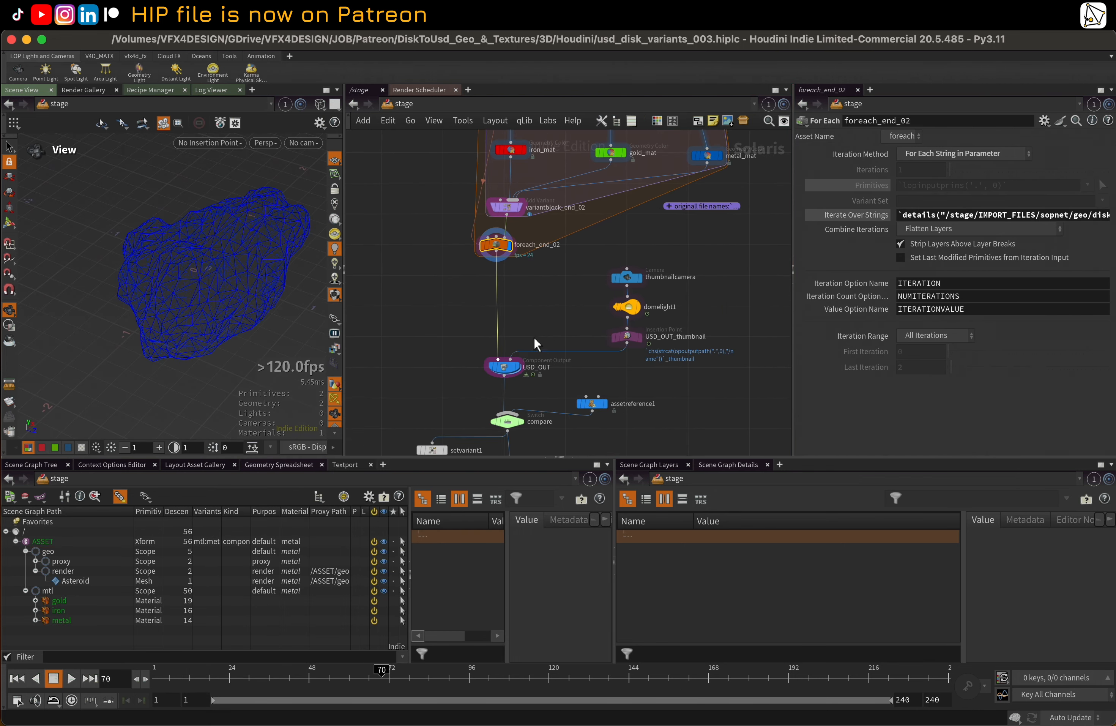
left_click(517, 369)
left_click(504, 367)
scroll(510, 341, "down", 2)
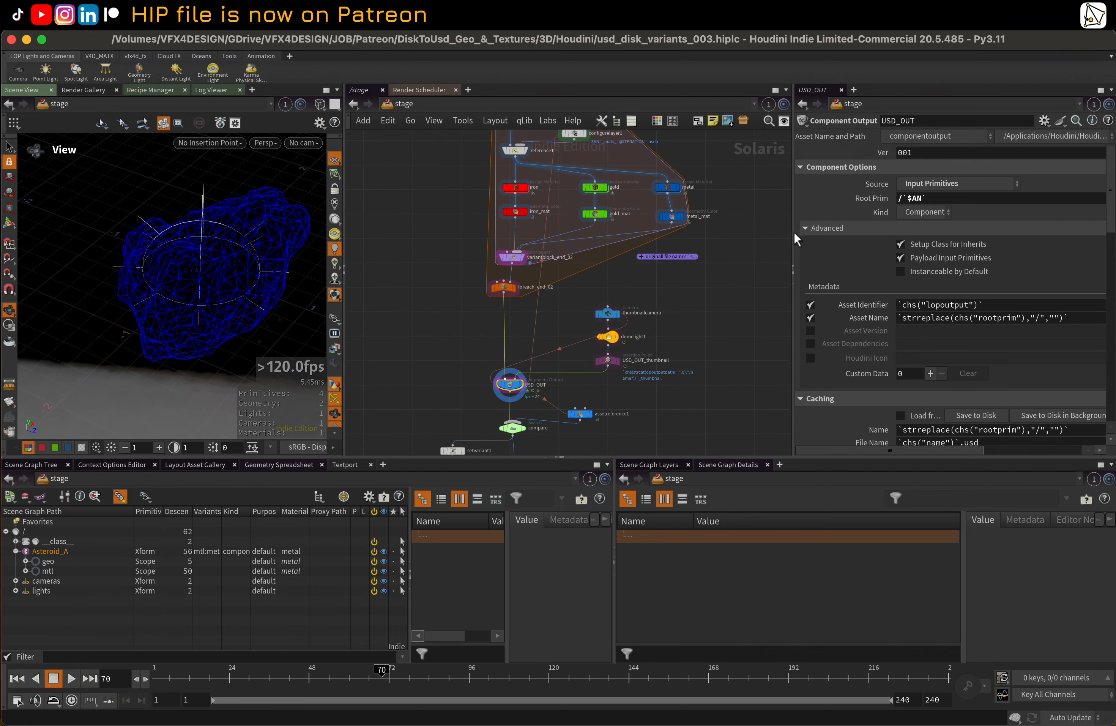
Enlarge the parameter area and examine USD_OUT's component options, asset metadata and caching Location path
left_click_drag(795, 239, 618, 254)
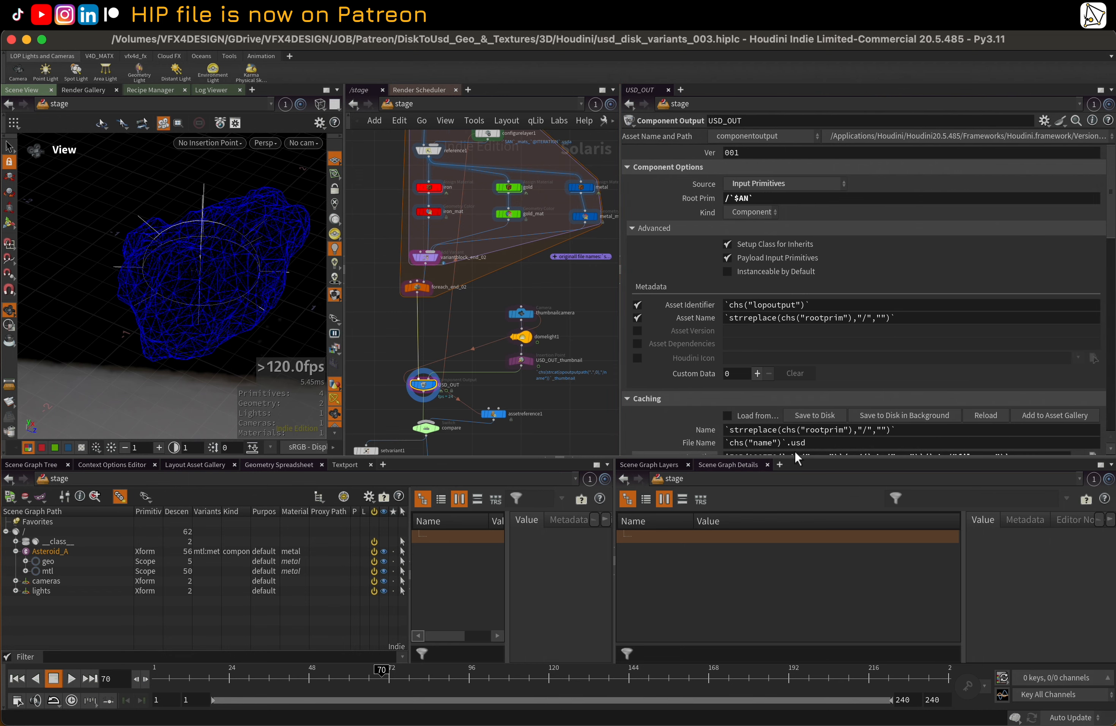
left_click_drag(796, 456, 796, 525)
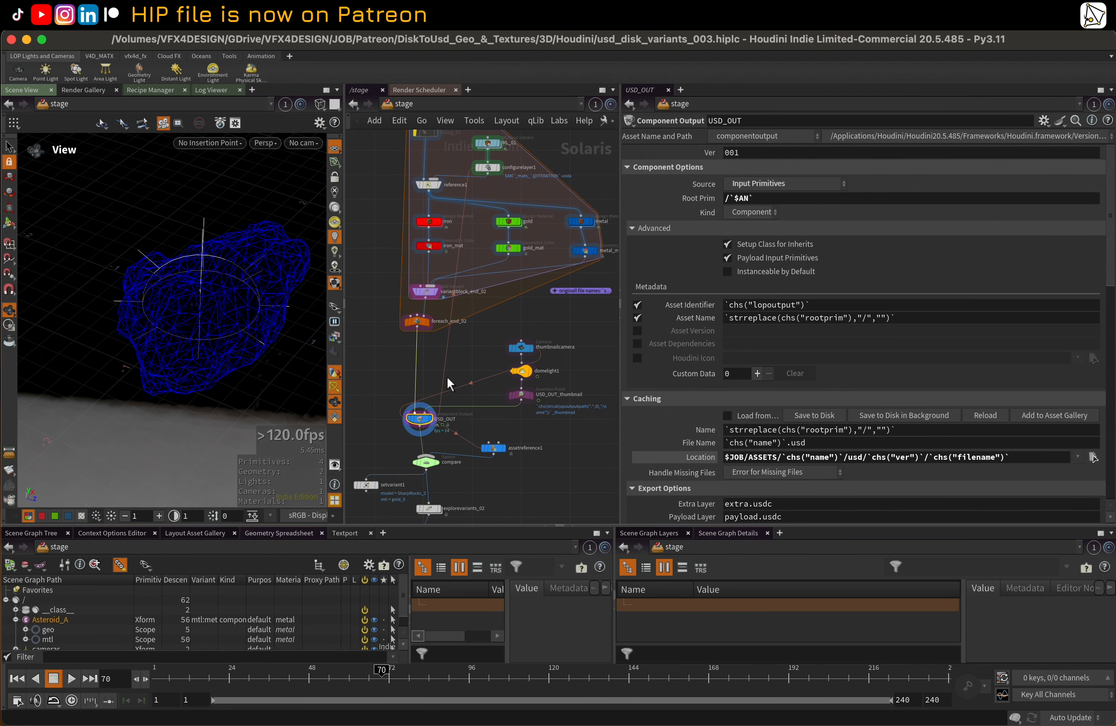
scroll(447, 376, "down", 1)
scroll(452, 370, "down", 1)
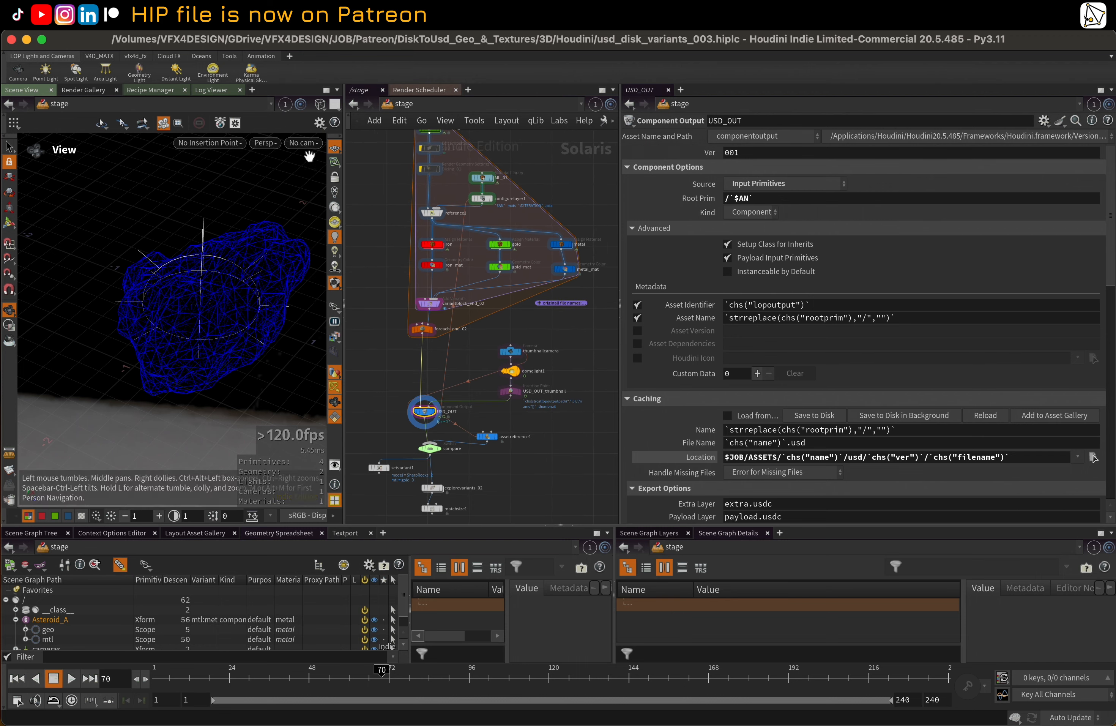
Look through the thumbnailcamera in the viewport and scrub the timeline to frame 59
left_click(301, 143)
left_click(326, 163)
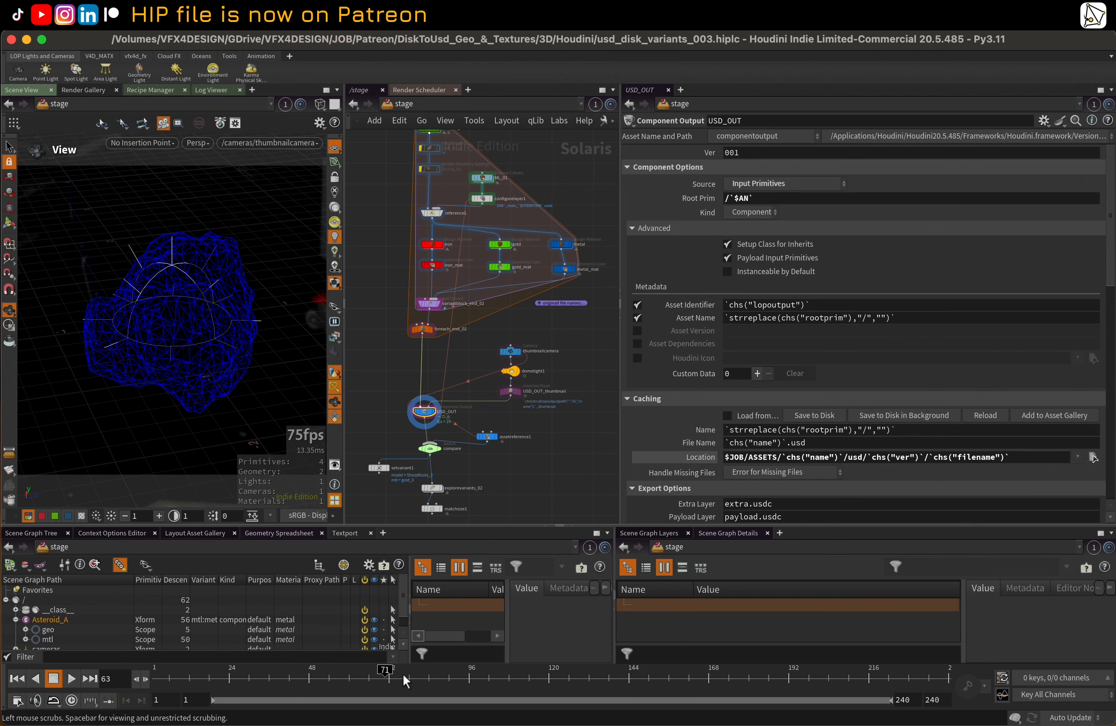
left_click_drag(405, 674, 345, 670)
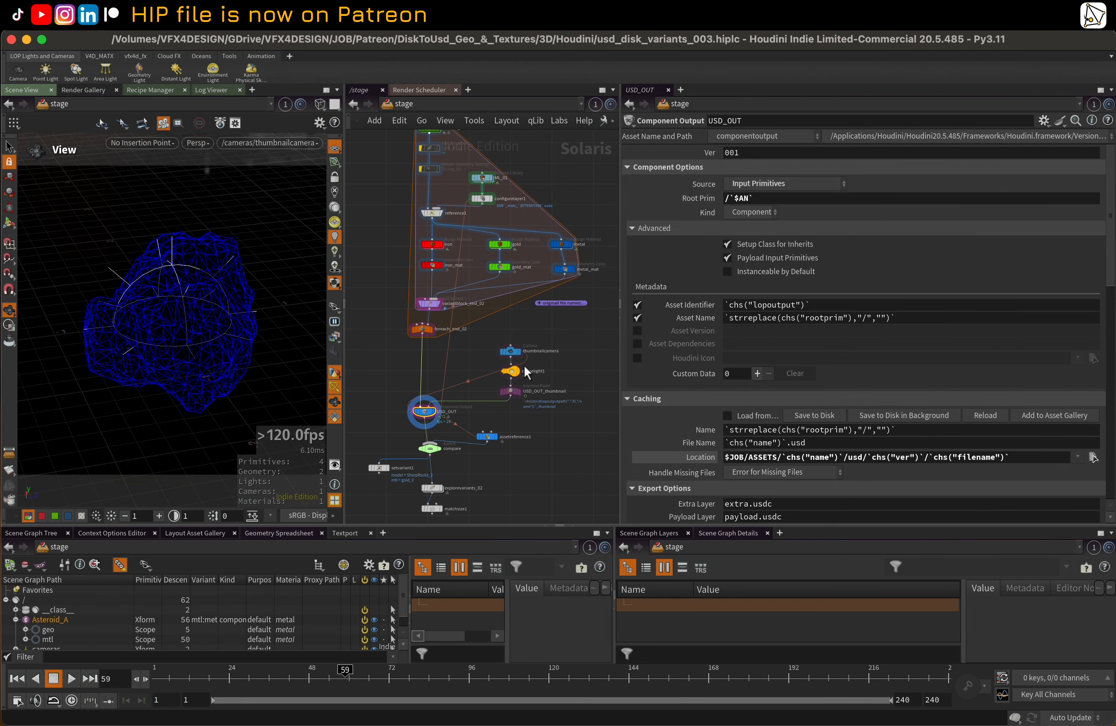
Inspect domelight1's base properties and transform, scrubbing the timeline to frame 155 to check its animated Y rotation
left_click(516, 371)
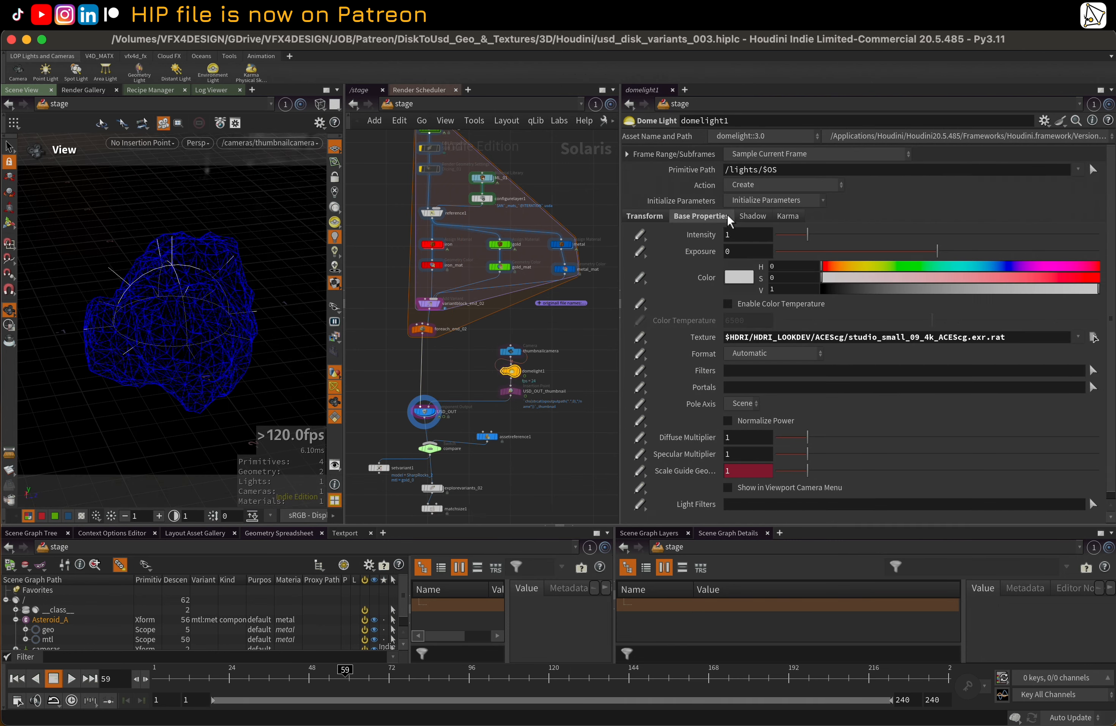
left_click(642, 217)
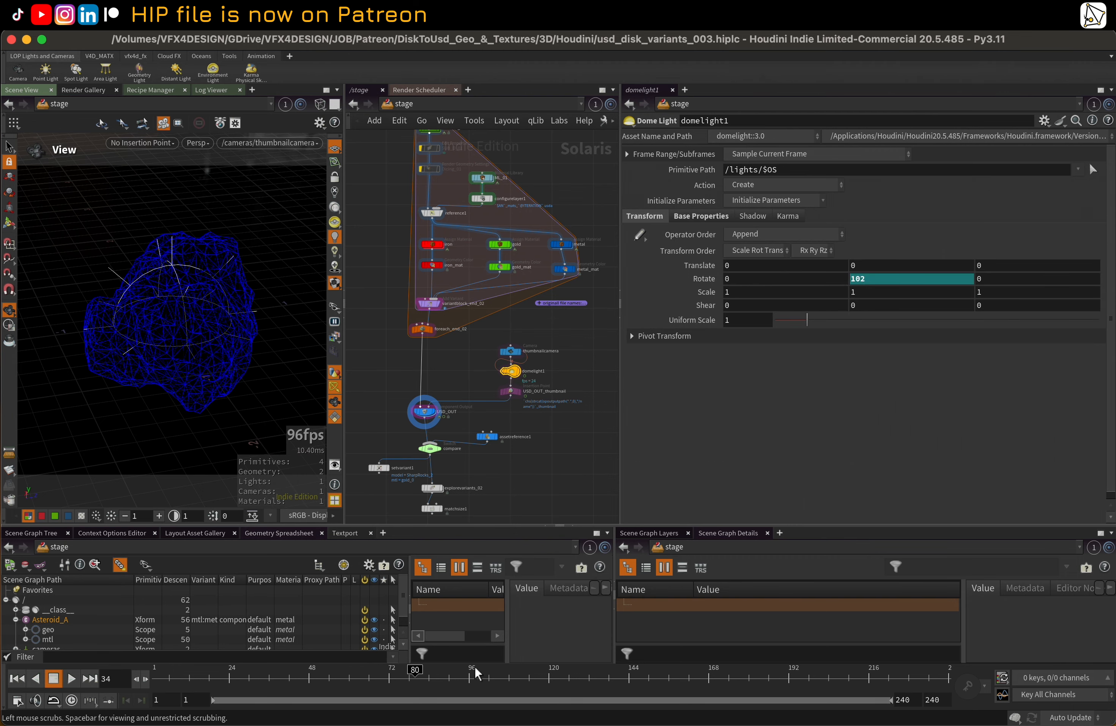
mouse_move(476, 673)
left_mouse_down()
mouse_move(546, 671)
mouse_move(603, 653)
left_mouse_up()
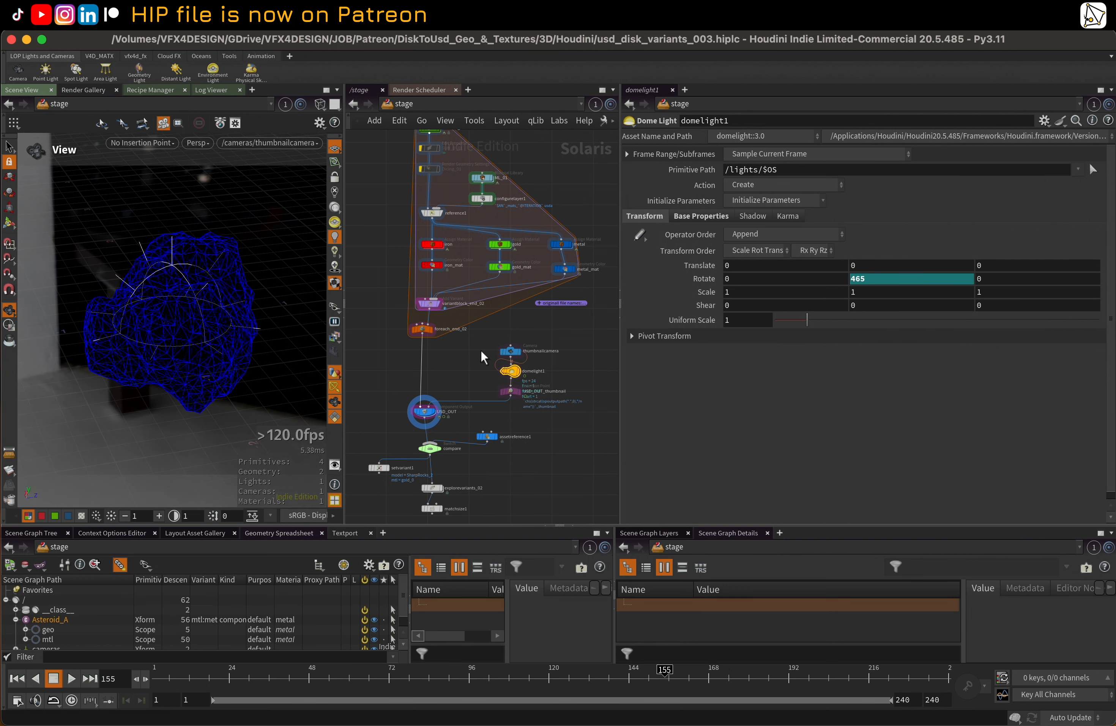
Widen the network area and look inside IMPORT_FILES at the default, proxy and simproxy output branches, returning to the stage network
scroll(488, 346, "up", 1)
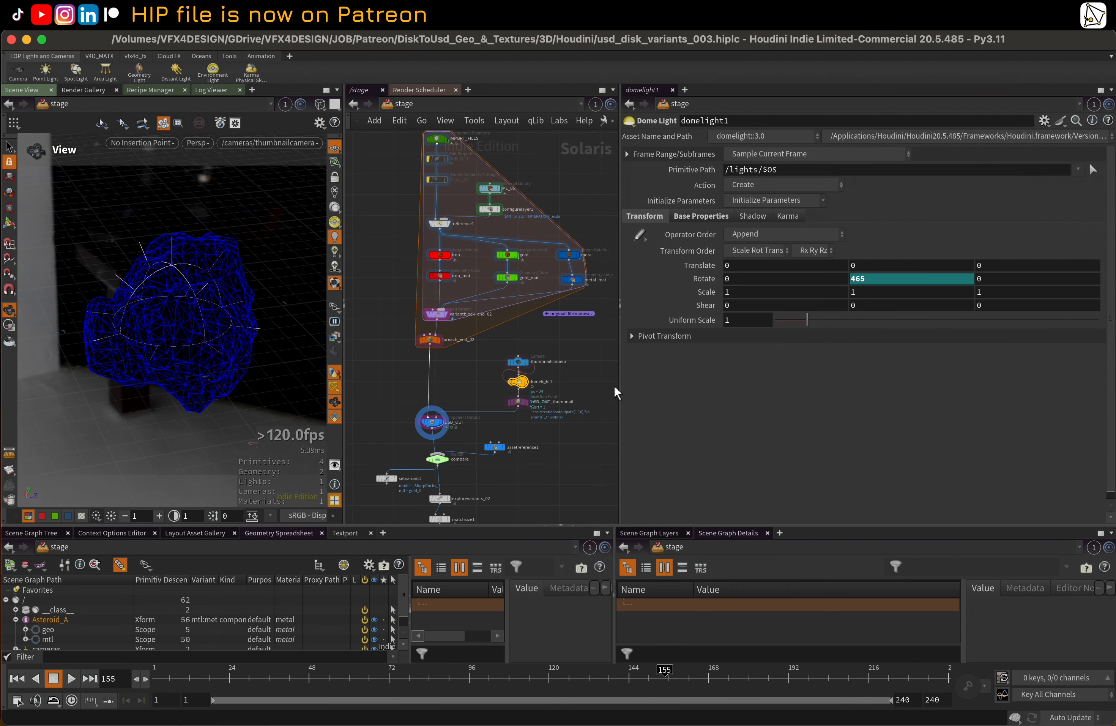
left_click_drag(619, 385, 666, 385)
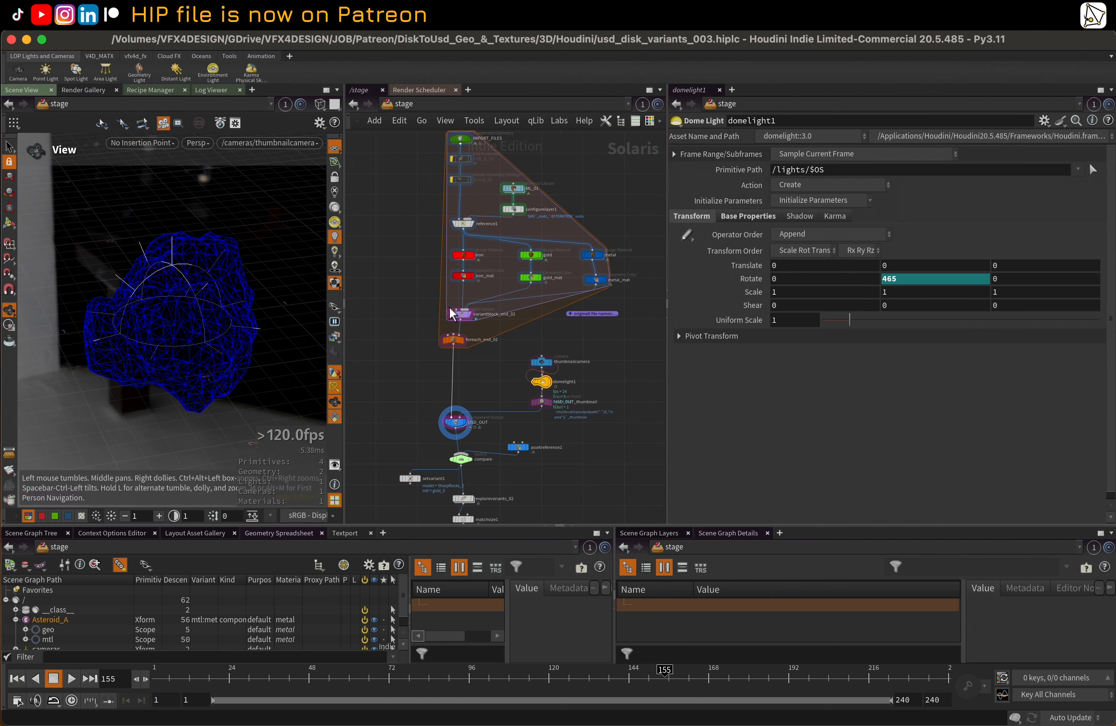
scroll(412, 242, "up", 4)
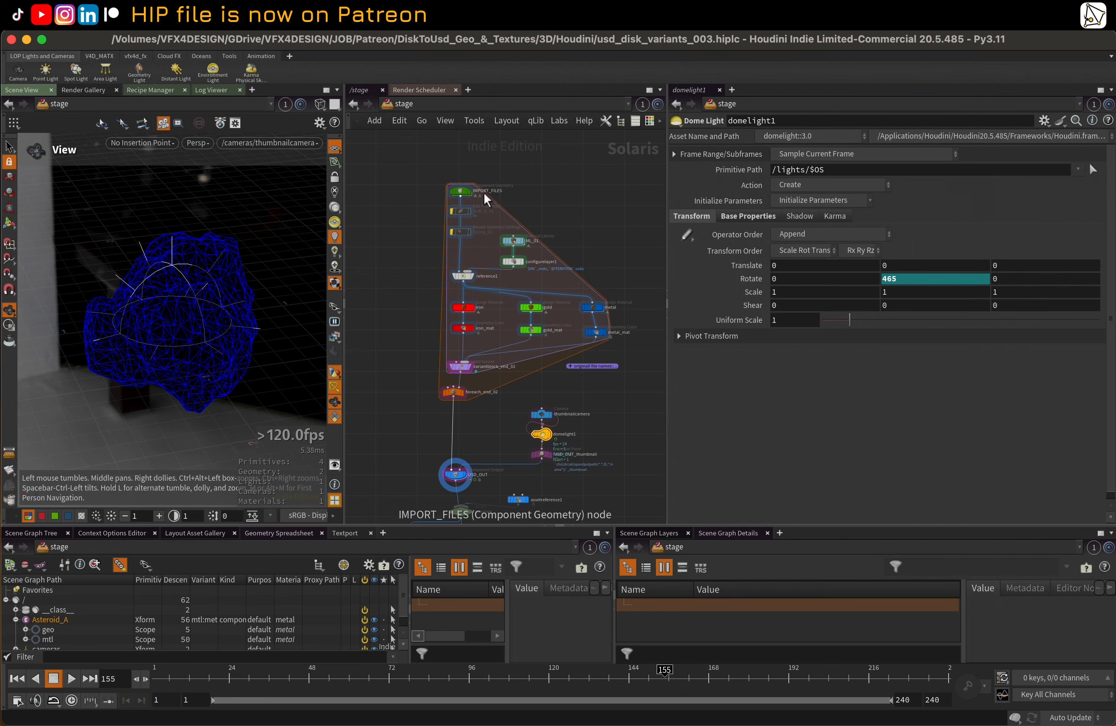
double_click(464, 198)
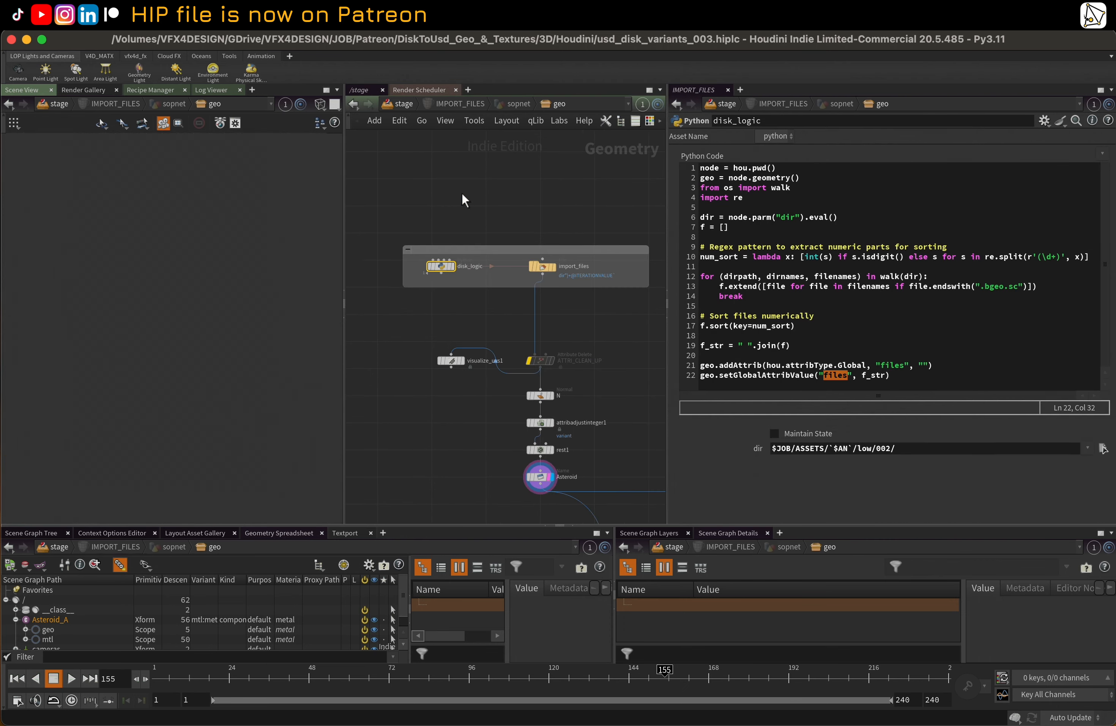
middle_click_drag(519, 457, 422, 174)
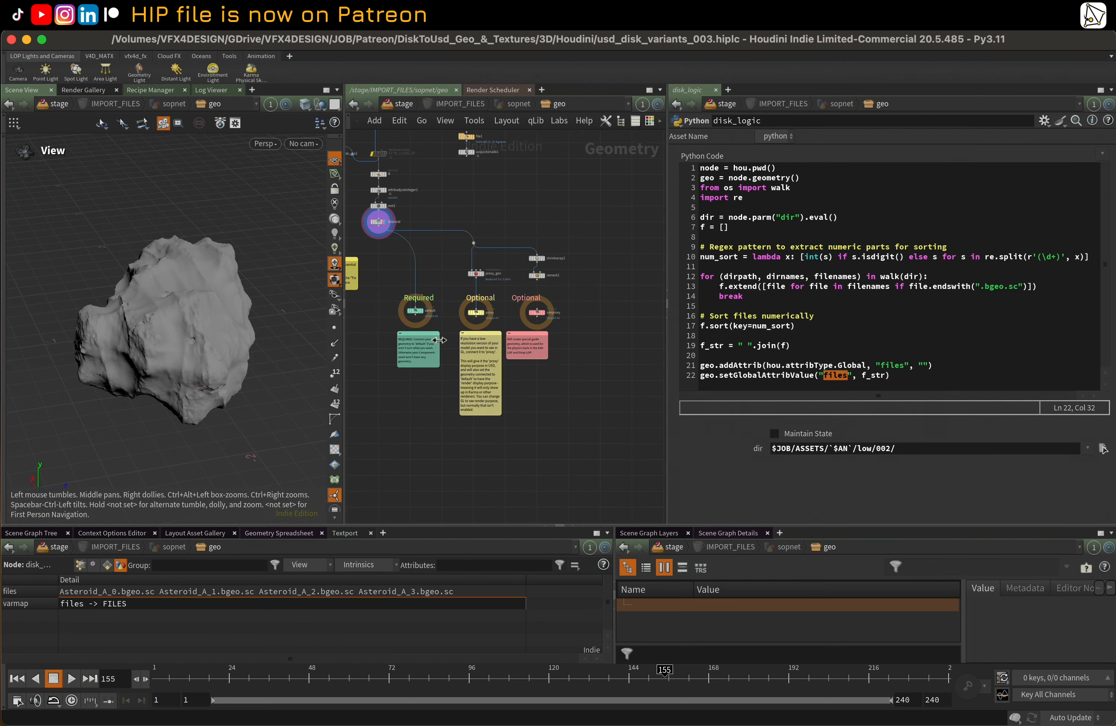
scroll(456, 292, "up", 5)
mouse_move(453, 282)
middle_mouse_down()
mouse_move(473, 294)
mouse_move(455, 284)
middle_mouse_up()
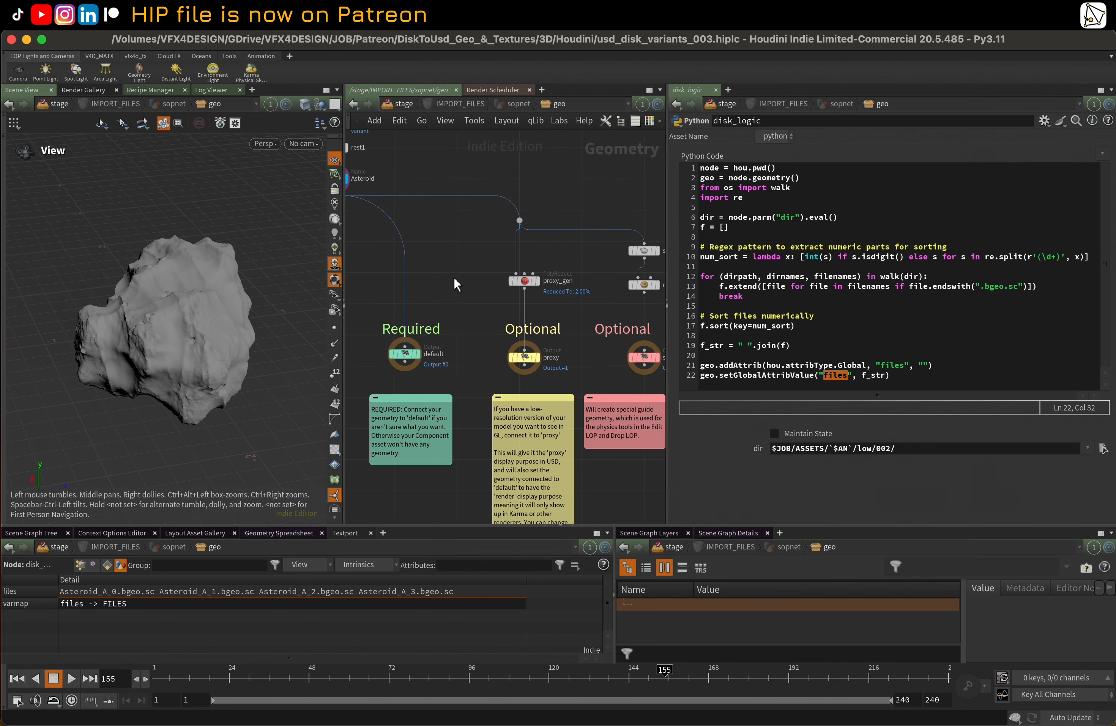
key("u")
key("u")
key("u")
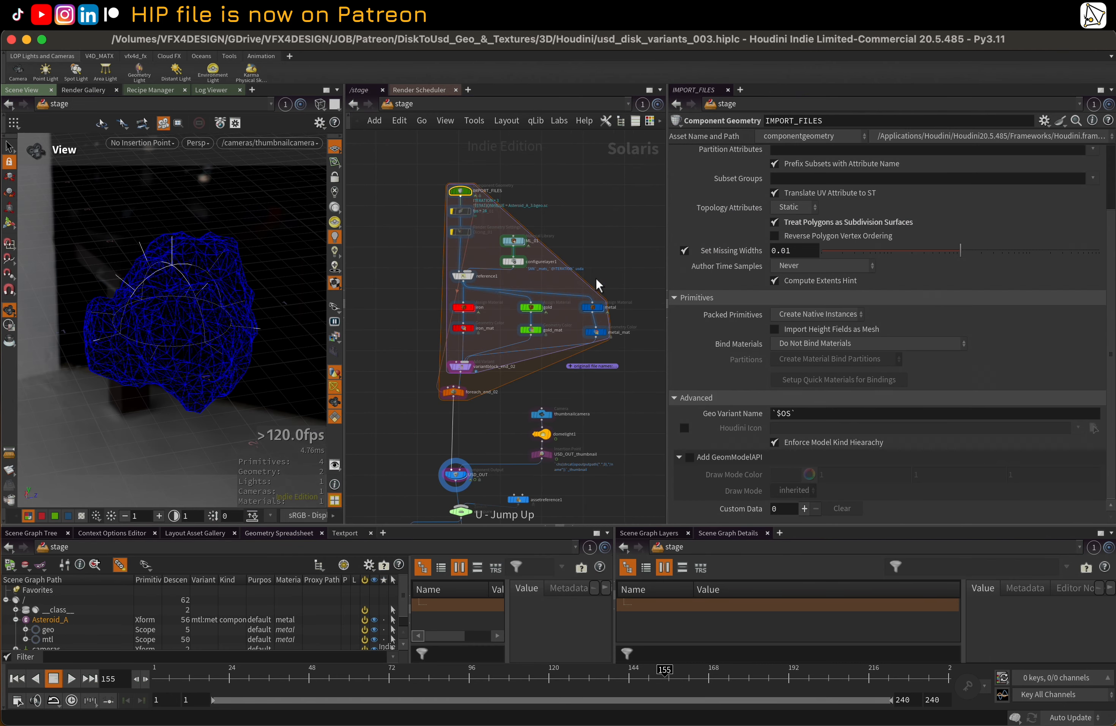
Open the iron shader network in ML_01 and disconnect mtlxmix1 from the base_color input of mtlxstandard_surface
double_click(513, 241)
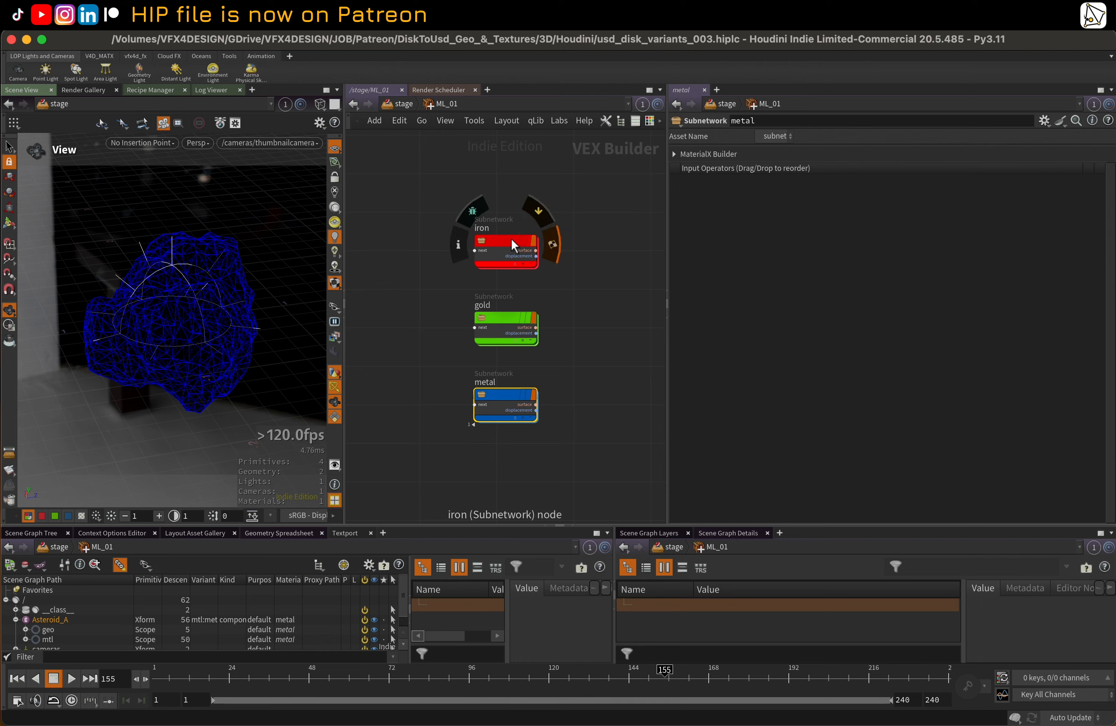
double_click(512, 240)
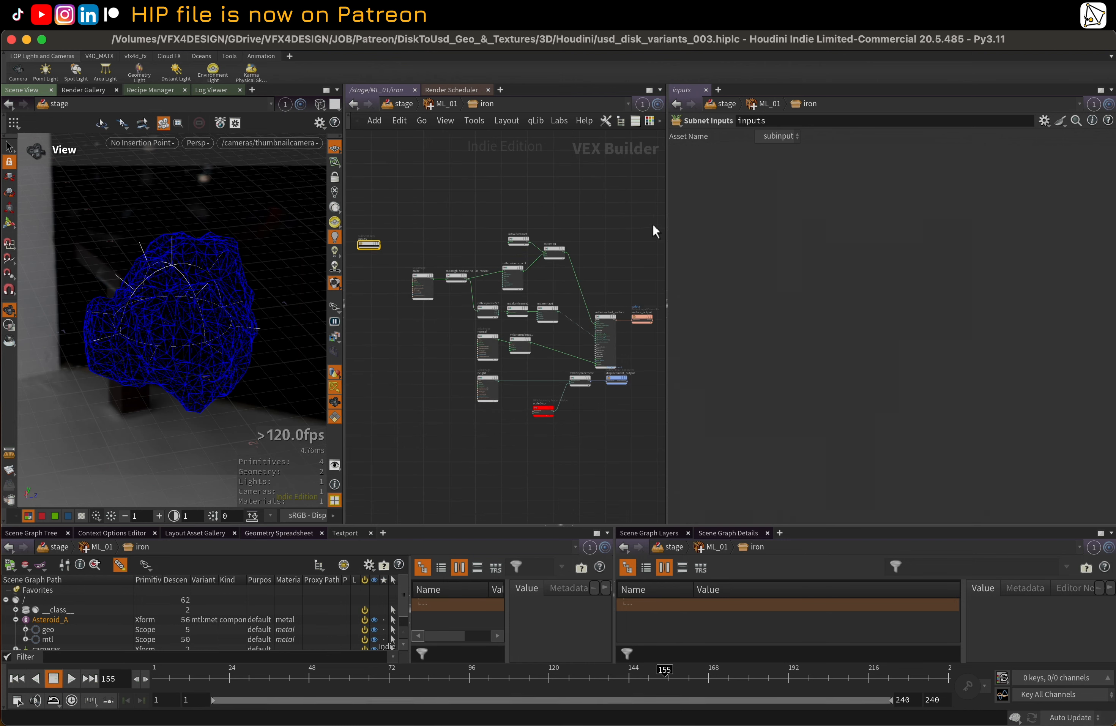
left_click_drag(665, 224, 763, 239)
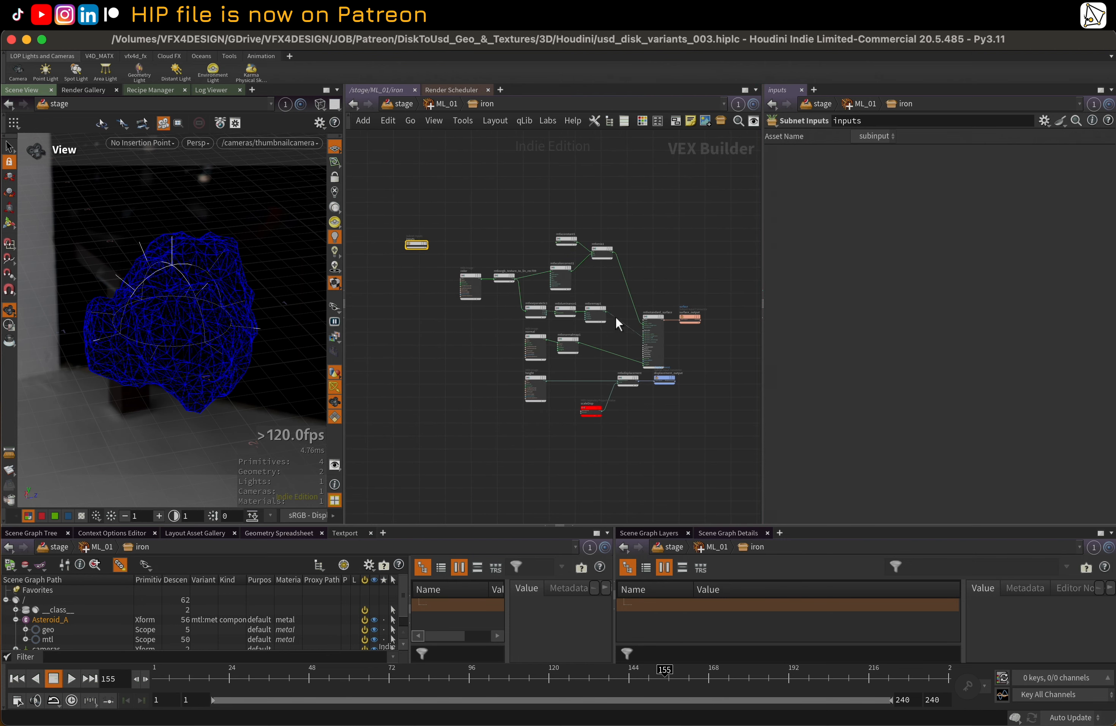
scroll(619, 264, "up", 8)
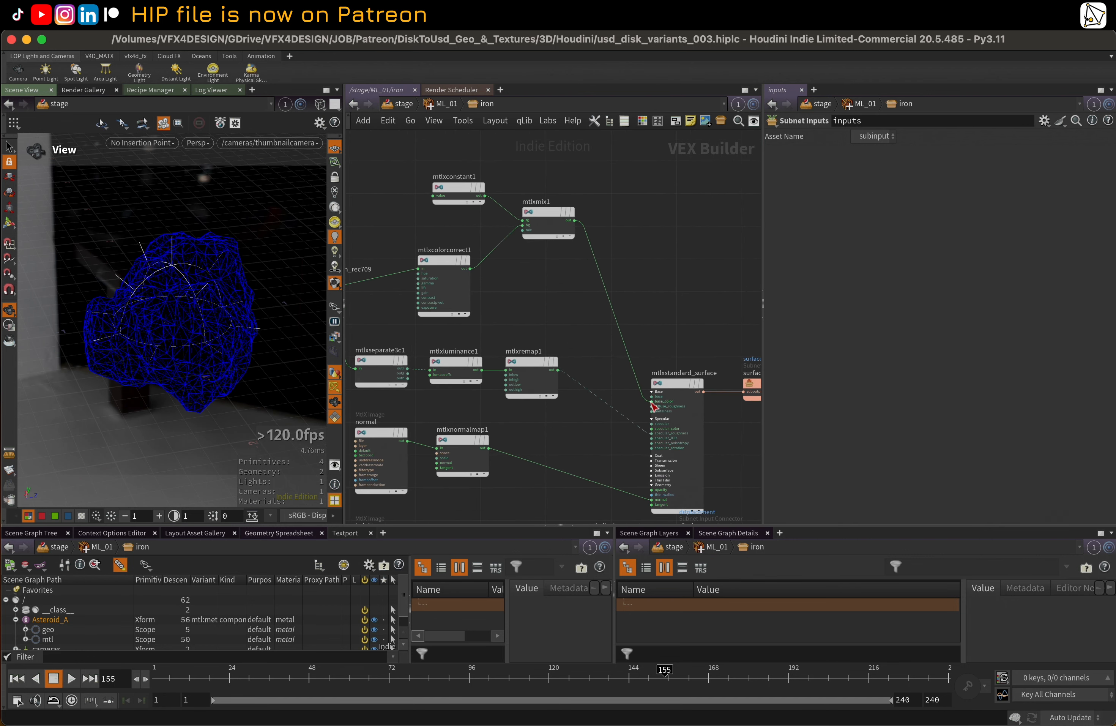
left_click(652, 402)
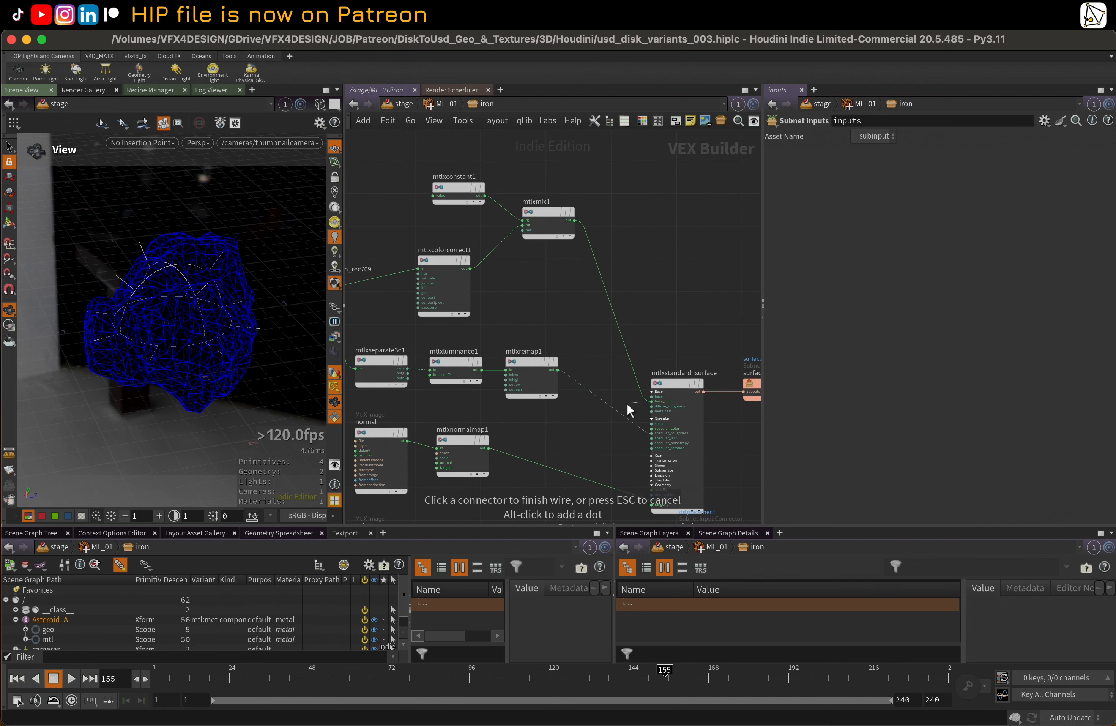
left_click(589, 308)
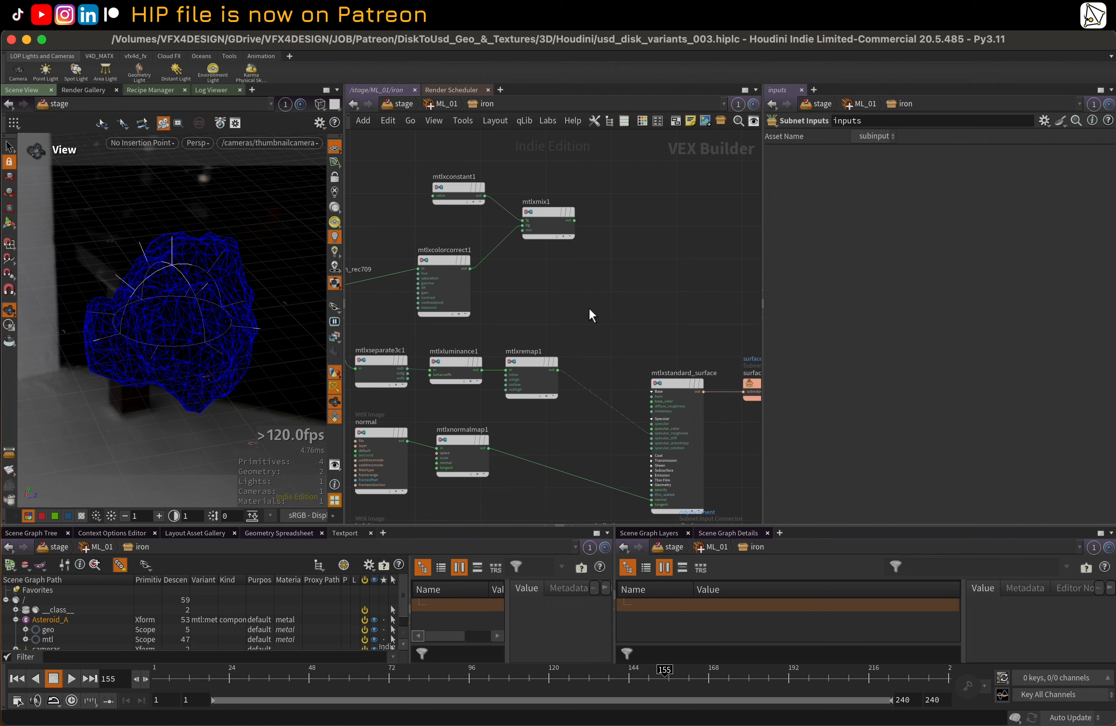
Reconnect mtlxmix1's output to the base_color input of mtlxstandard_surface and return to the stage network
left_click(574, 218)
scroll(612, 402, "up", 1)
scroll(612, 402, "up", 1)
middle_click_drag(613, 373, 580, 338)
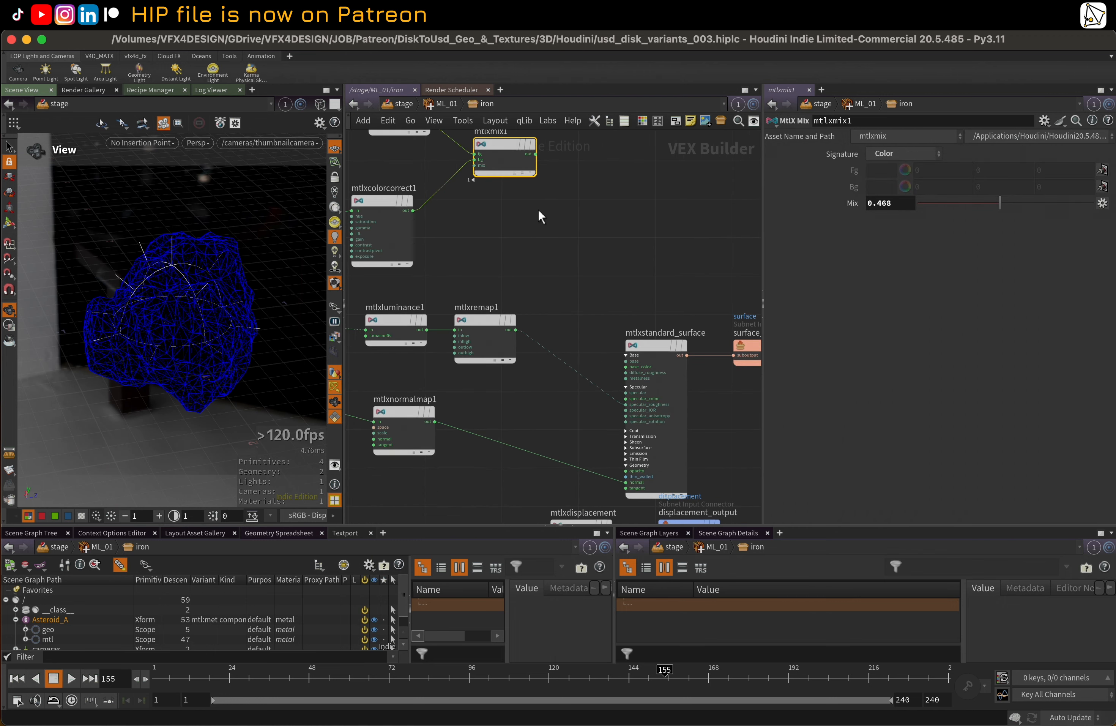
left_click(535, 154)
scroll(567, 357, "up", 1)
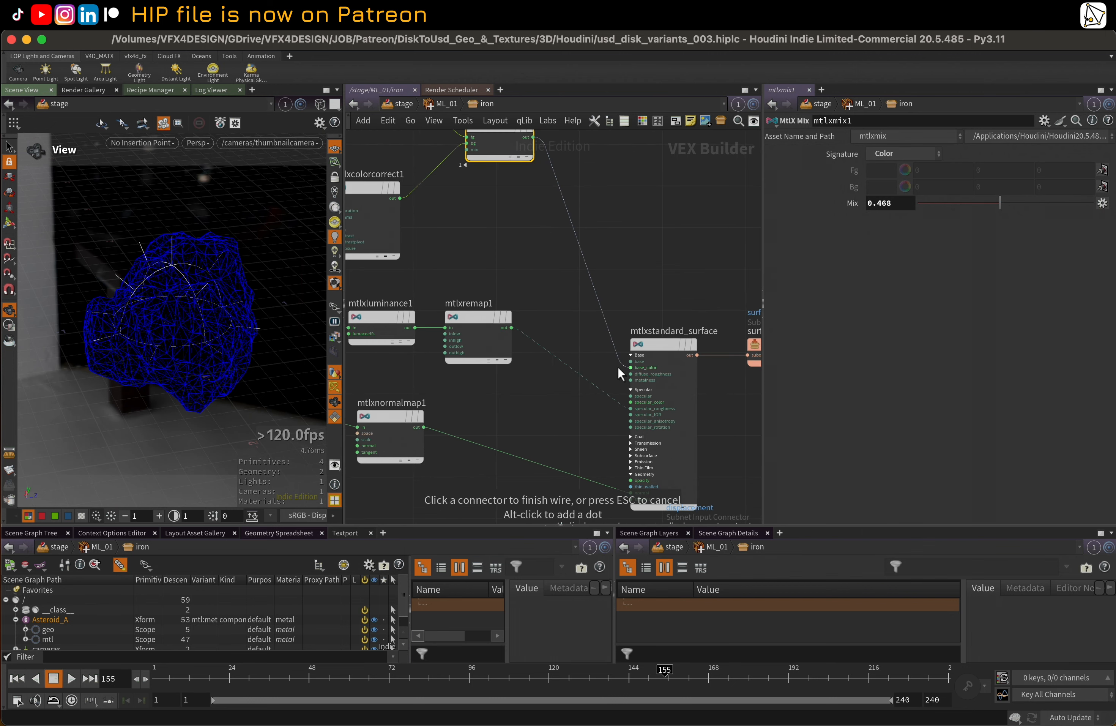
left_click(619, 369)
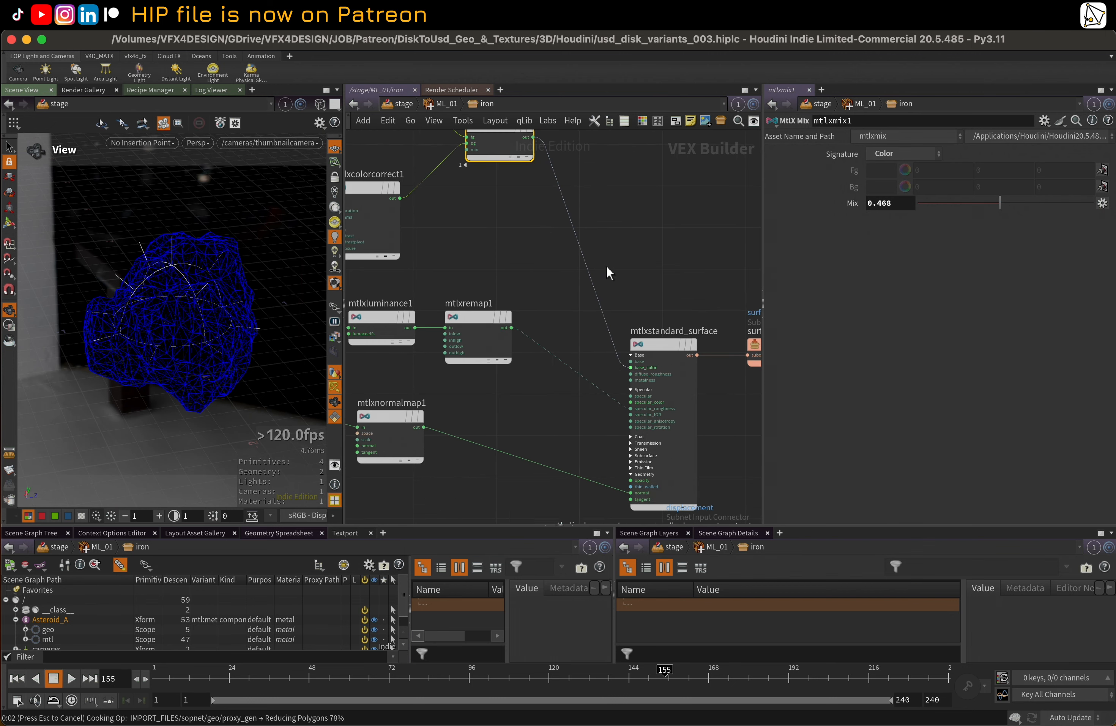
scroll(606, 265, "down", 2)
key("u")
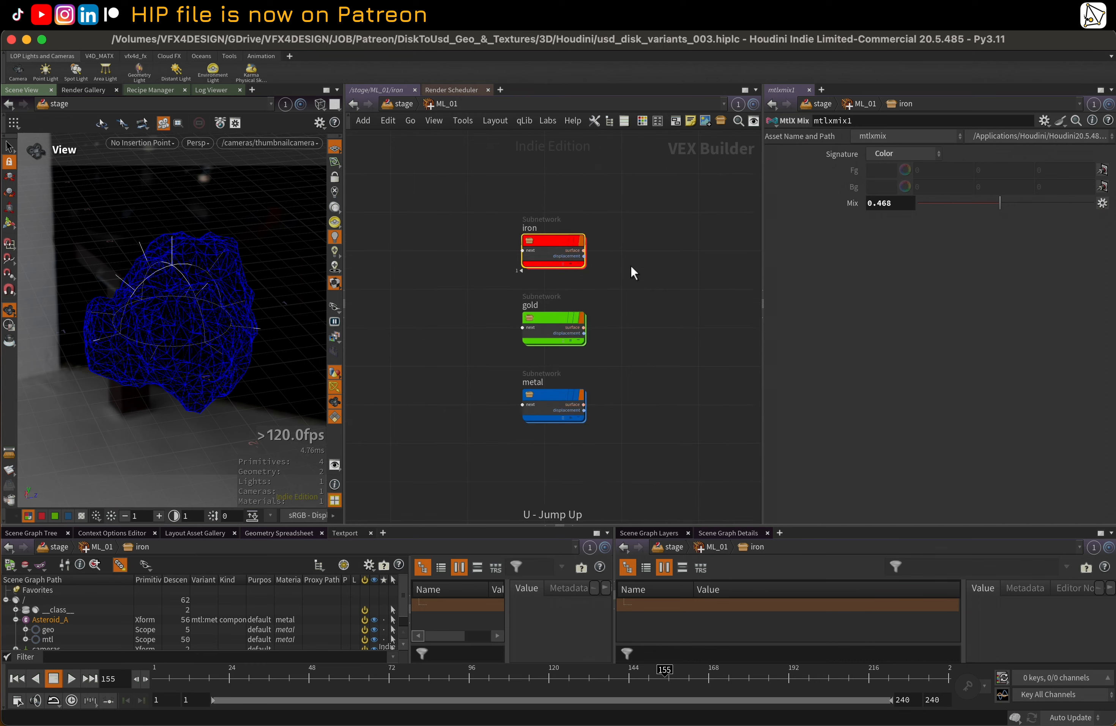
key("u")
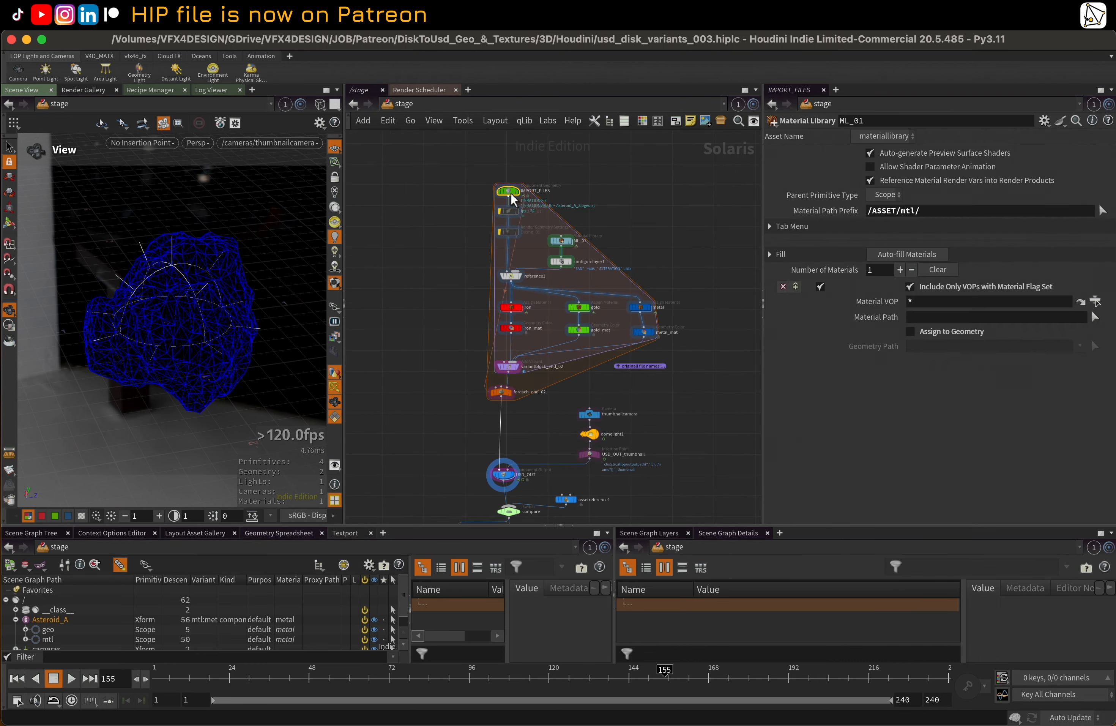
Disconnect the proxy and simproxy outputs inside IMPORT_FILES, keep only the default output wired, and return to the stage
double_click(508, 191)
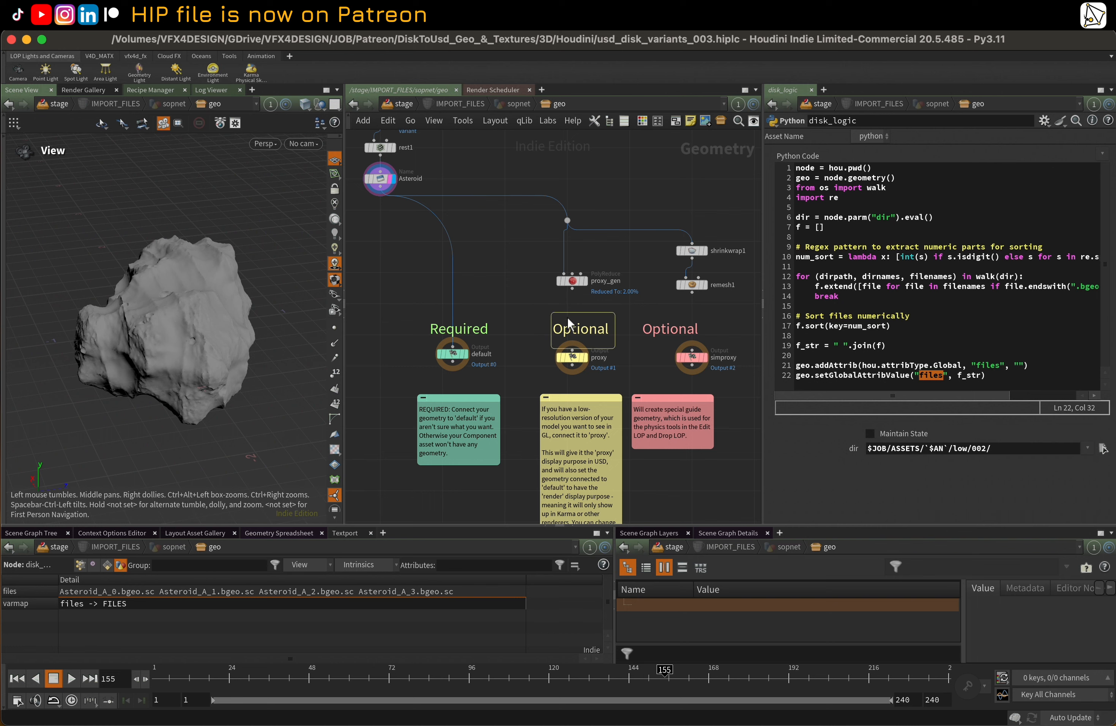
middle_click_drag(495, 276, 513, 283)
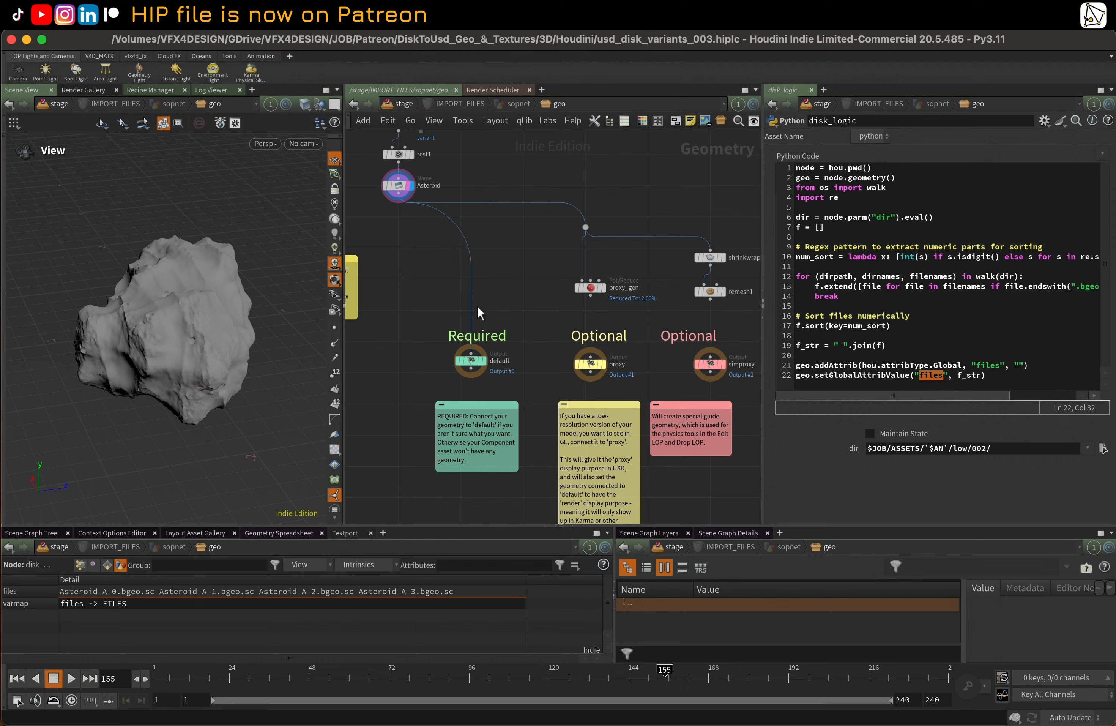
key("u")
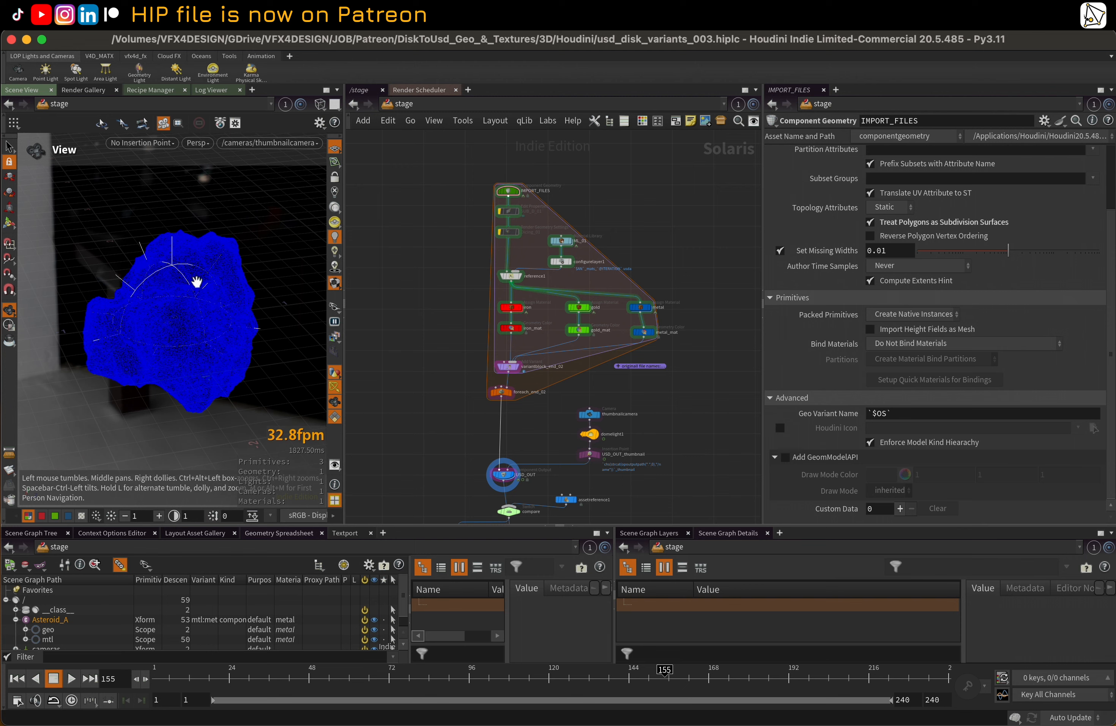
Cut the wires from gold_mat and metal_mat to variantblock_end_02, keeping only the iron branch connected
scroll(436, 258, "up", 1)
scroll(446, 282, "up", 1)
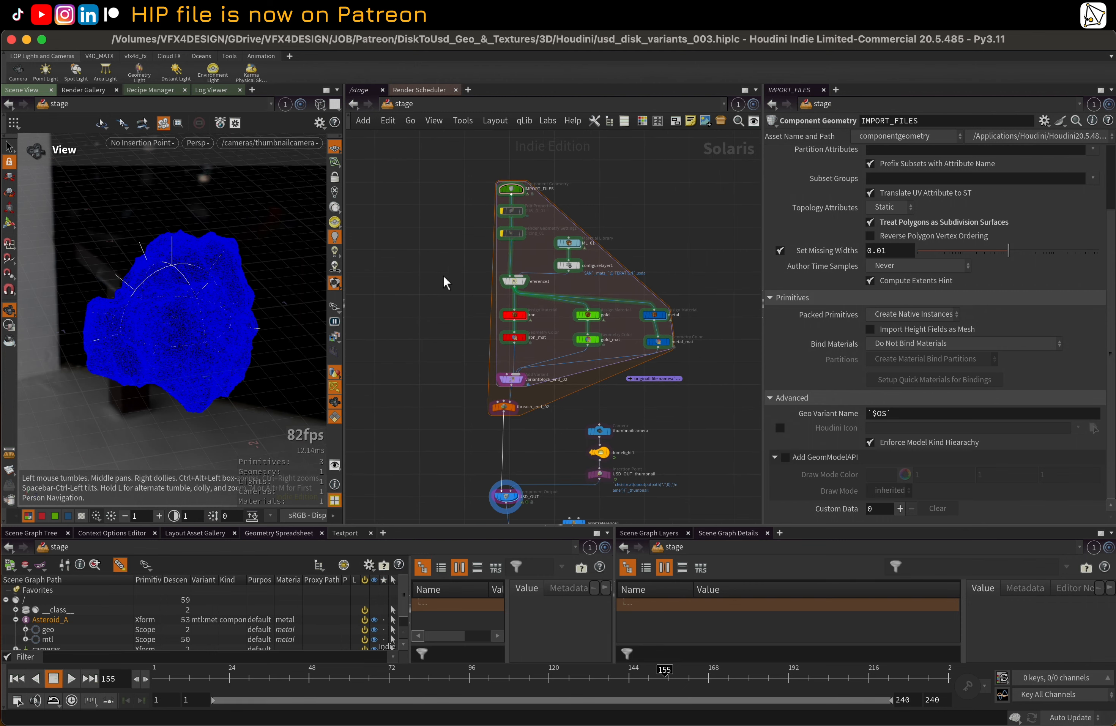
middle_click_drag(446, 282, 425, 285)
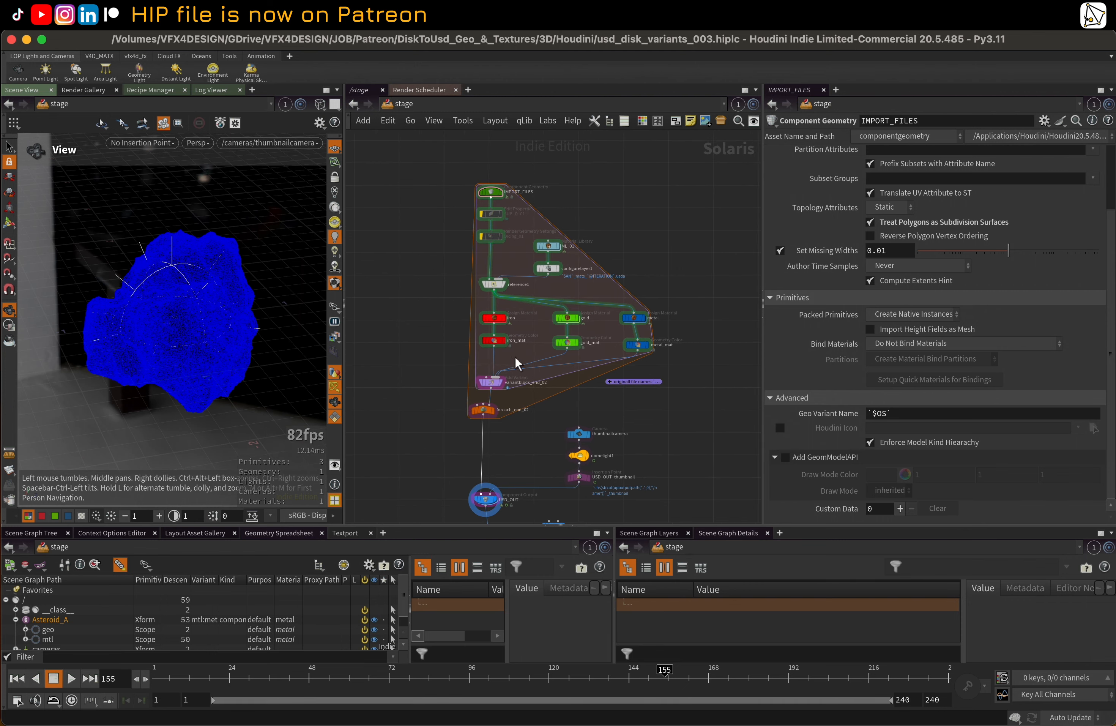
scroll(524, 367, "up", 2)
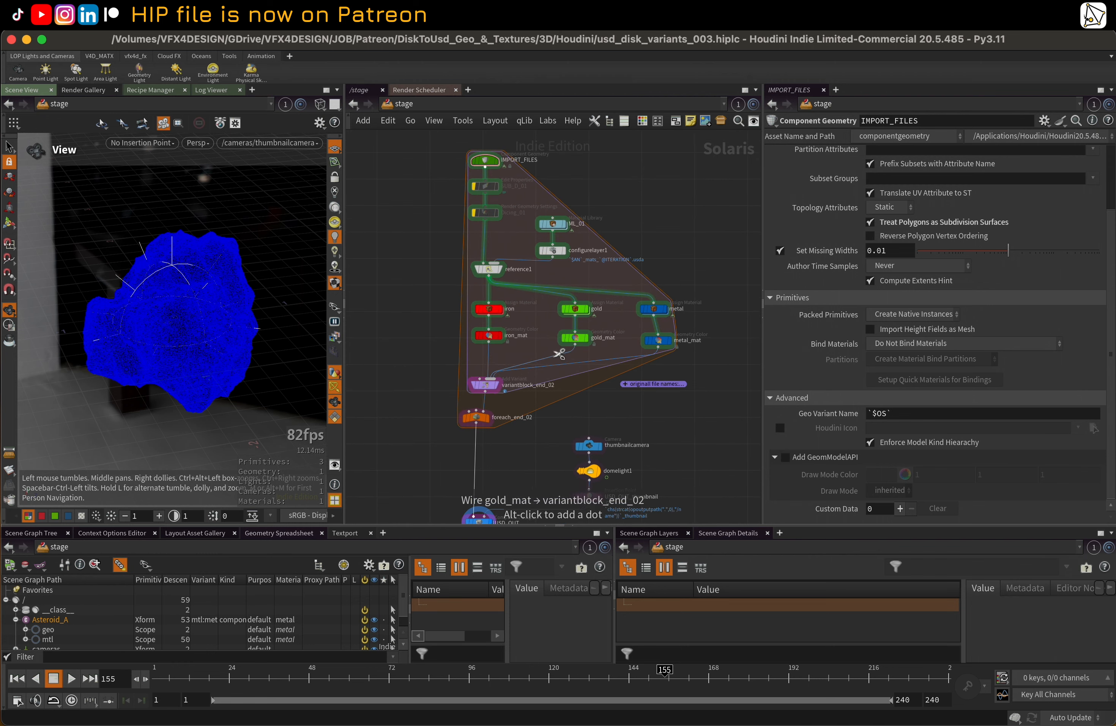
left_click_drag(537, 346, 572, 373)
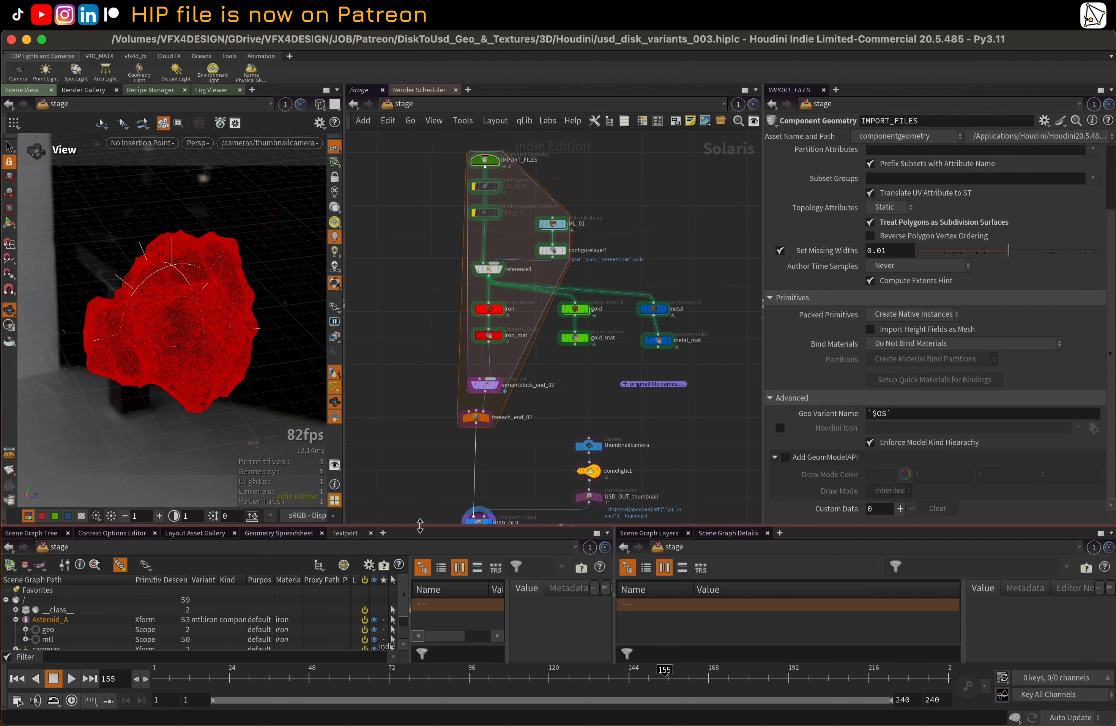
Expand Asteroid_A's mtl scope in an enlarged scene graph and turn off the material flags of gold and metal in ML_01
left_click_drag(420, 526, 420, 429)
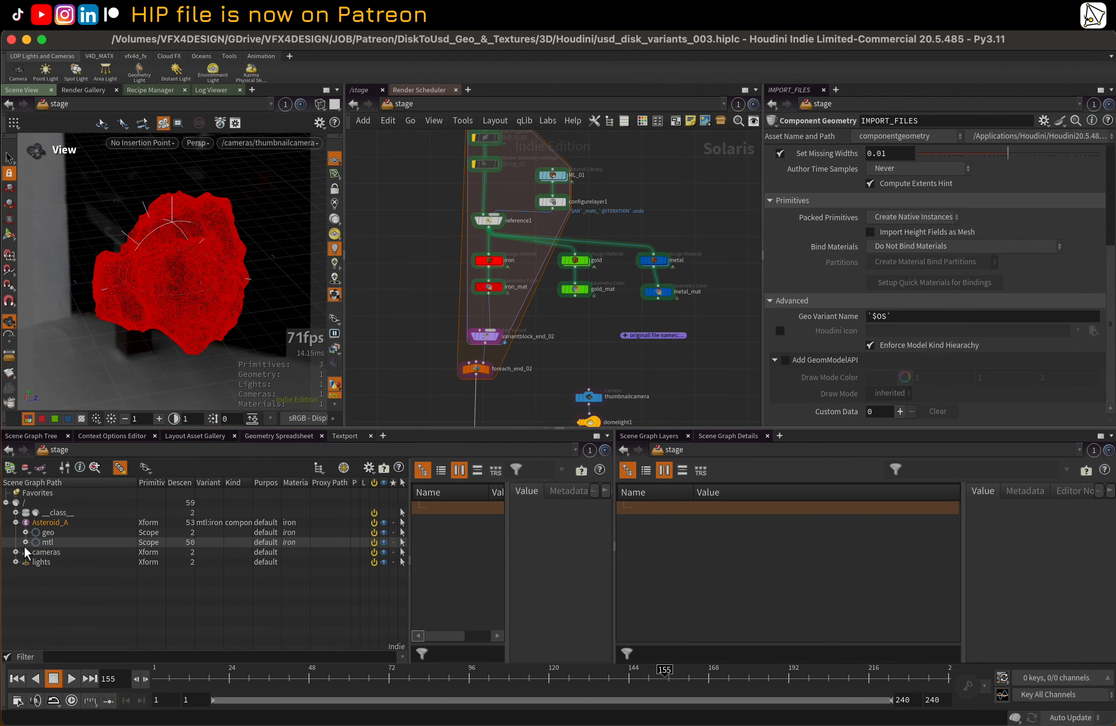
left_click(25, 543)
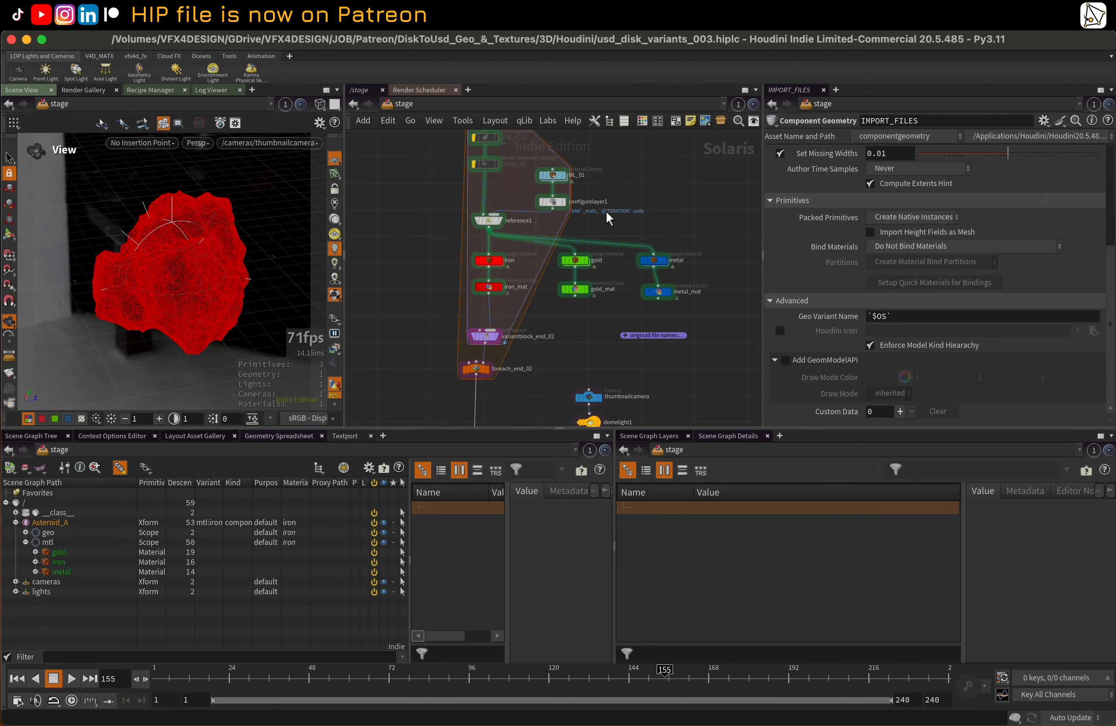
middle_click_drag(613, 190, 612, 221)
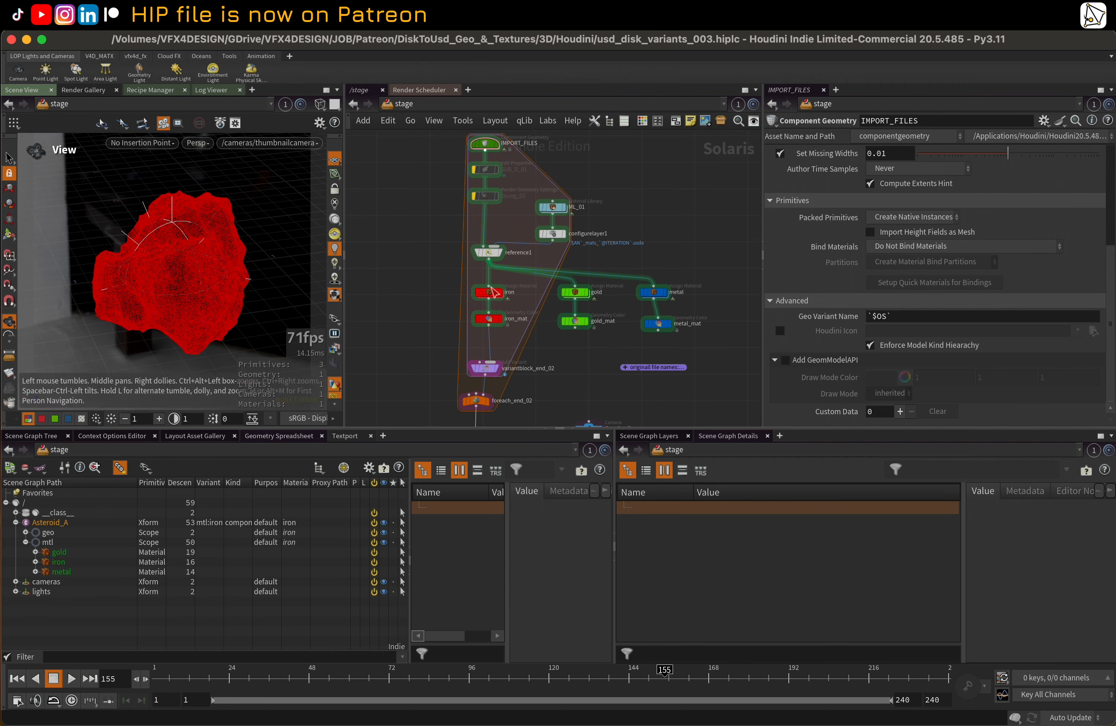
double_click(554, 207)
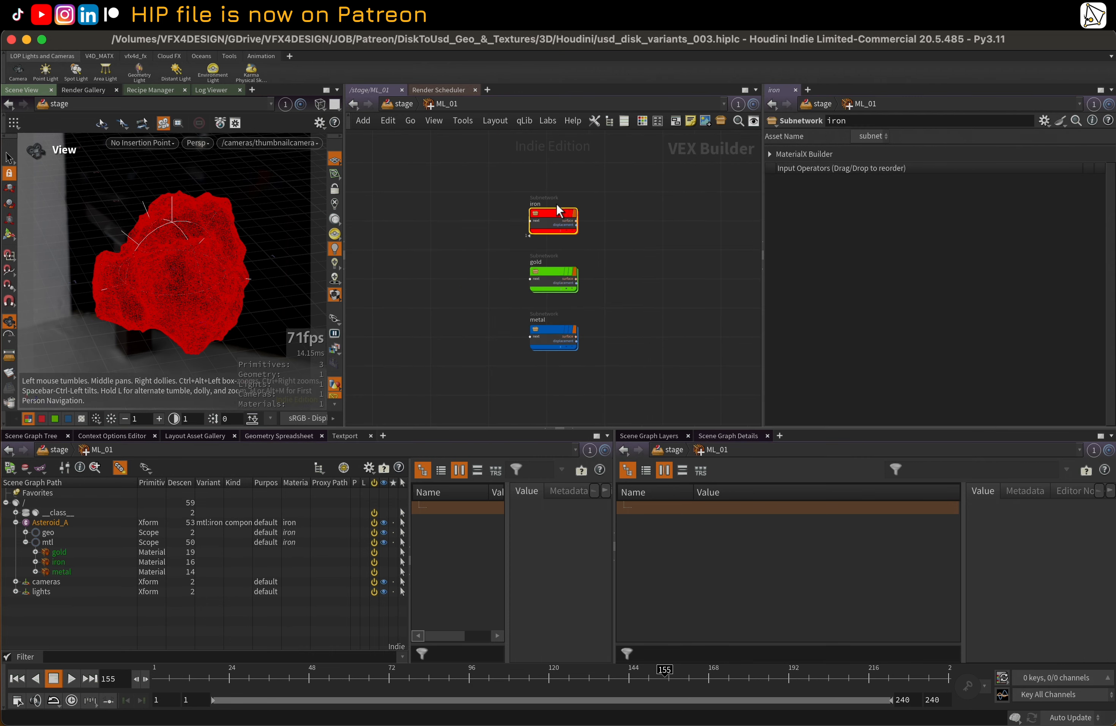
mouse_move(567, 275)
scroll(568, 275, "up", 1)
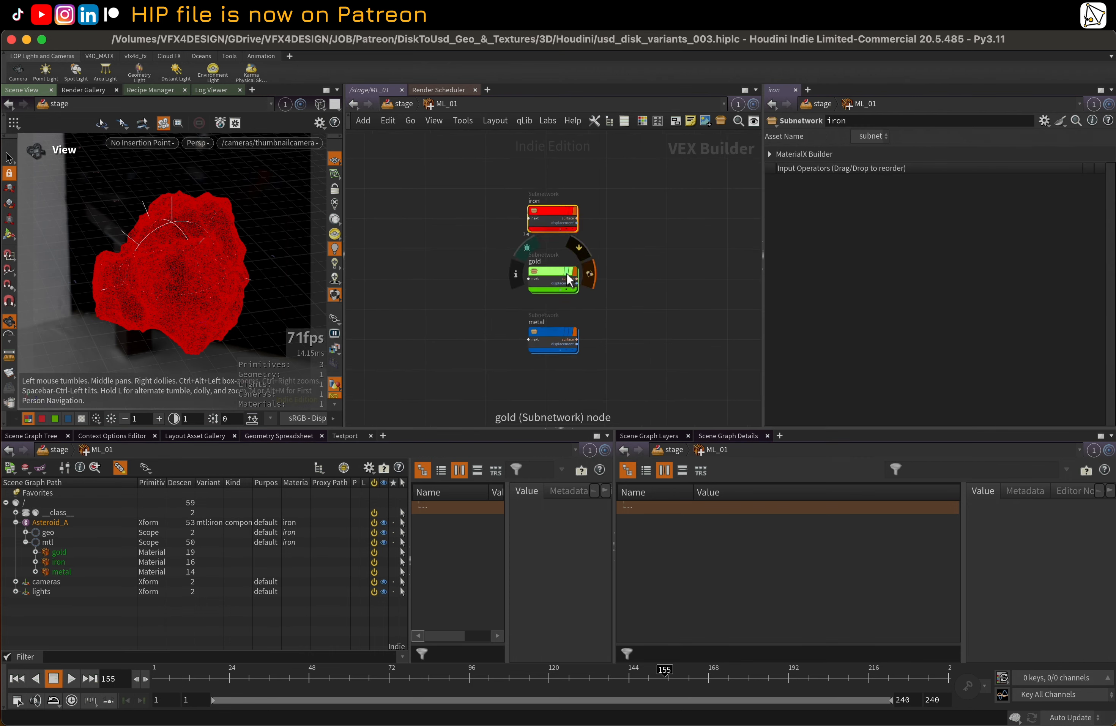
left_click(590, 278)
left_click(584, 333)
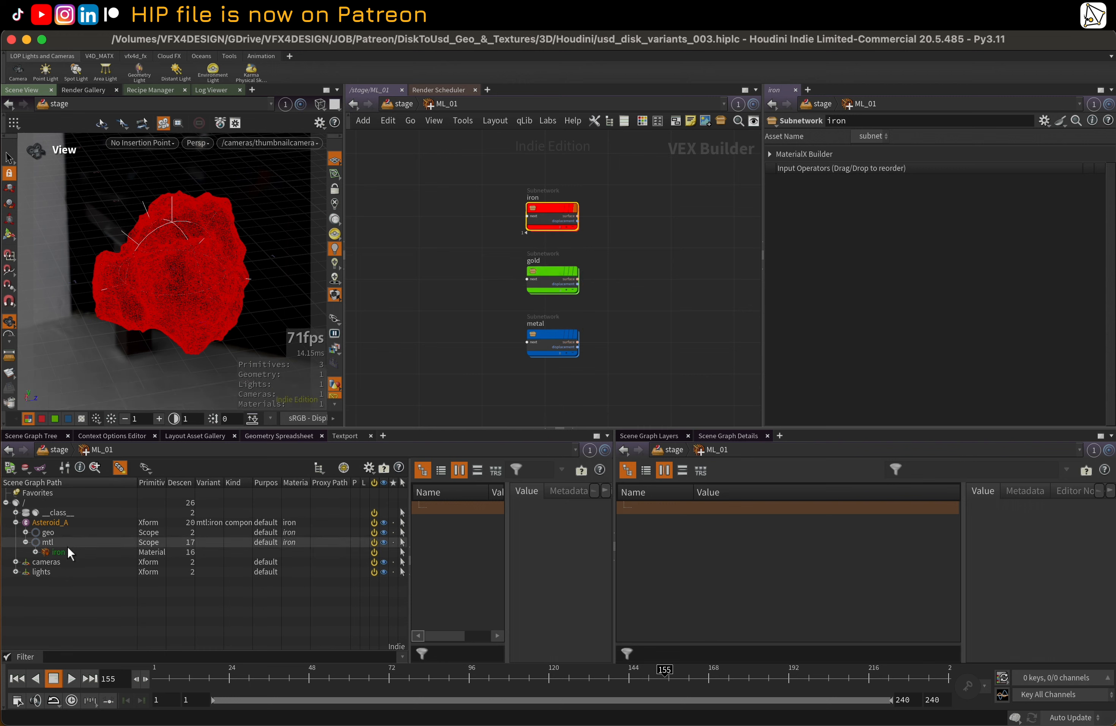
key("u")
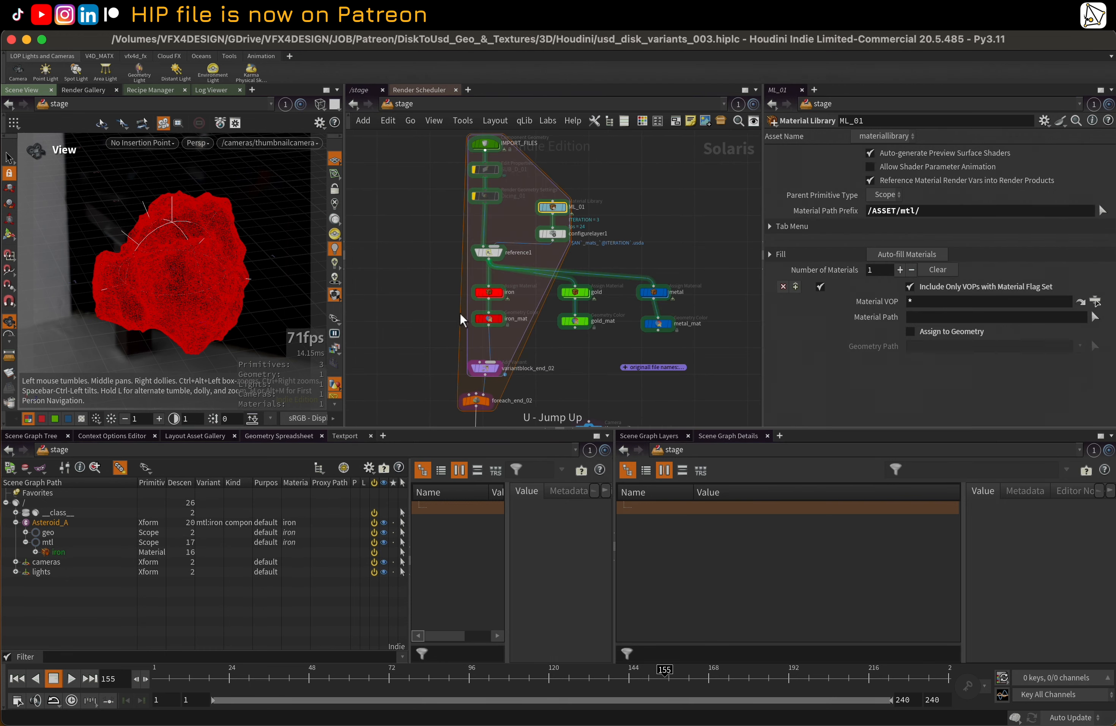
Select the USD_OUT Component Output node and review its component options and the simplified network above it
scroll(440, 267, "down", 3)
scroll(453, 330, "down", 5)
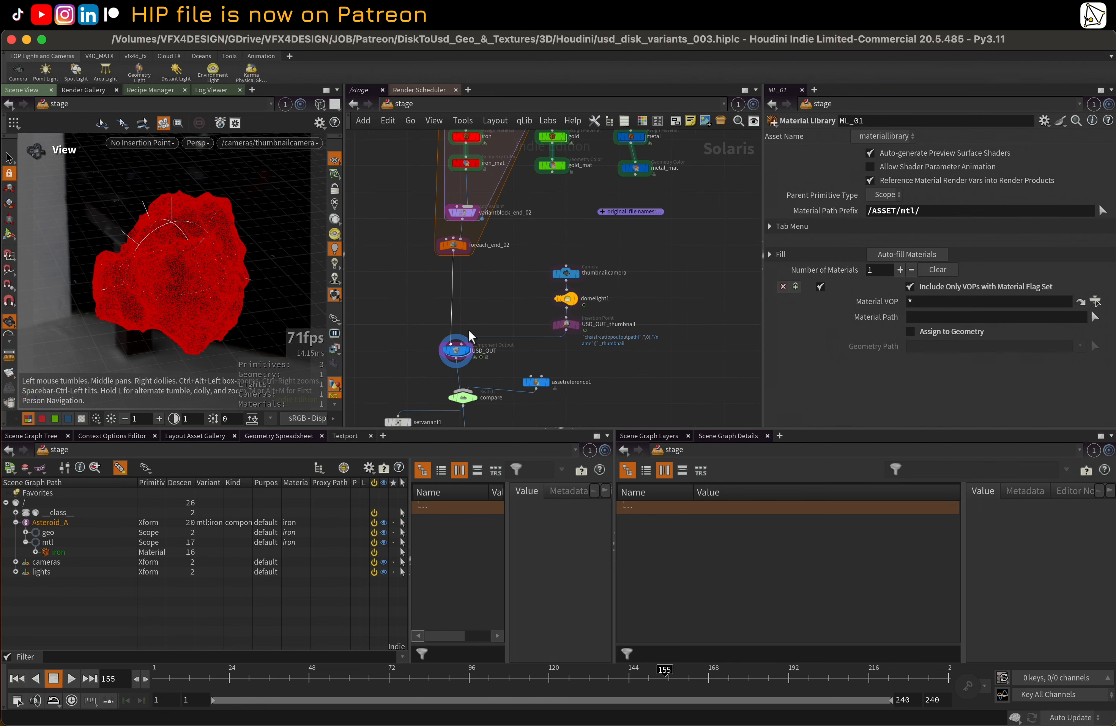
left_click(460, 353)
scroll(498, 287, "left", 2)
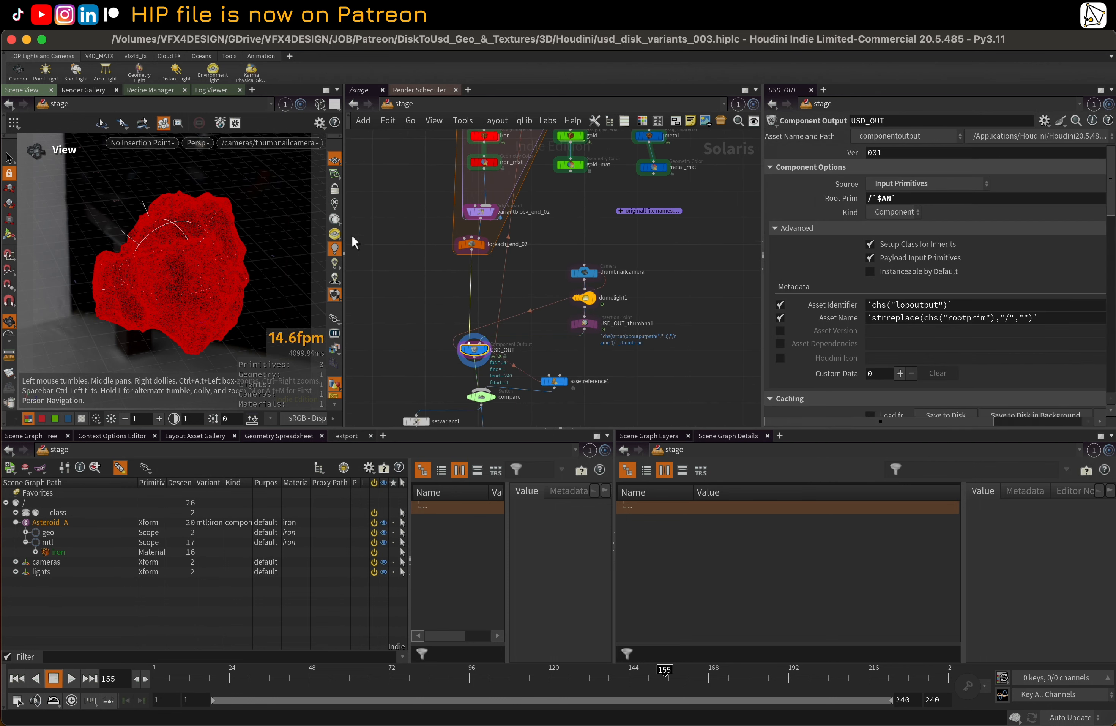
scroll(431, 219, "up", 4)
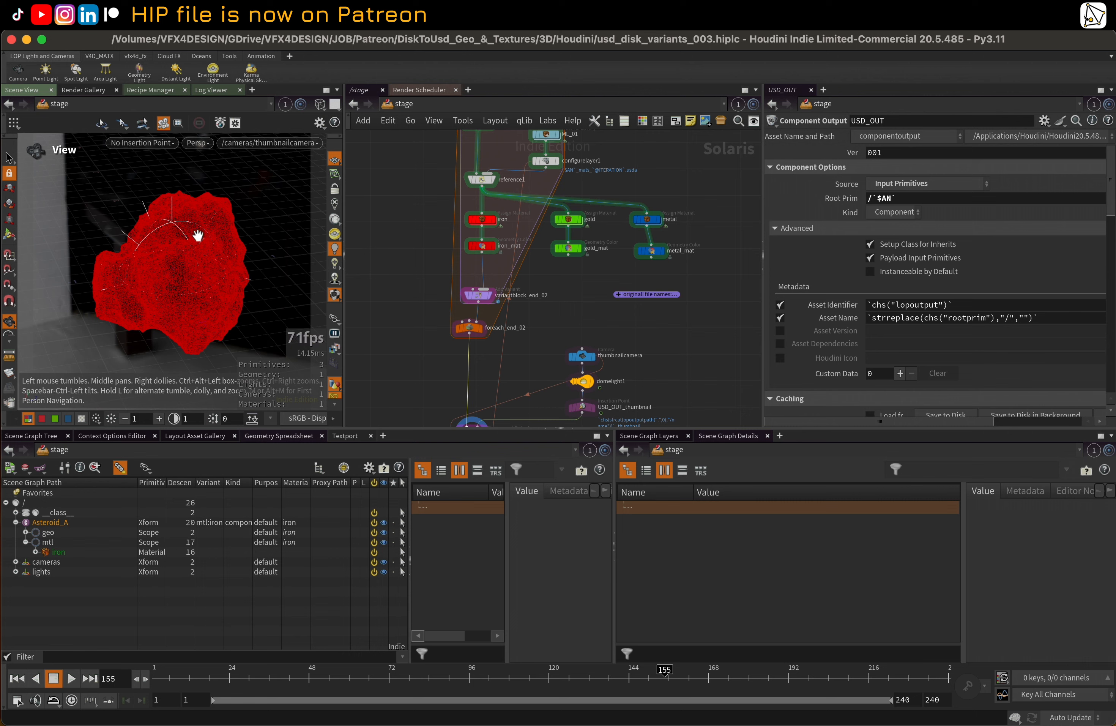
Display the setvariant1 node below USD_OUT and set its mtl variant name to iron_mat_1
scroll(408, 297, "down", 5)
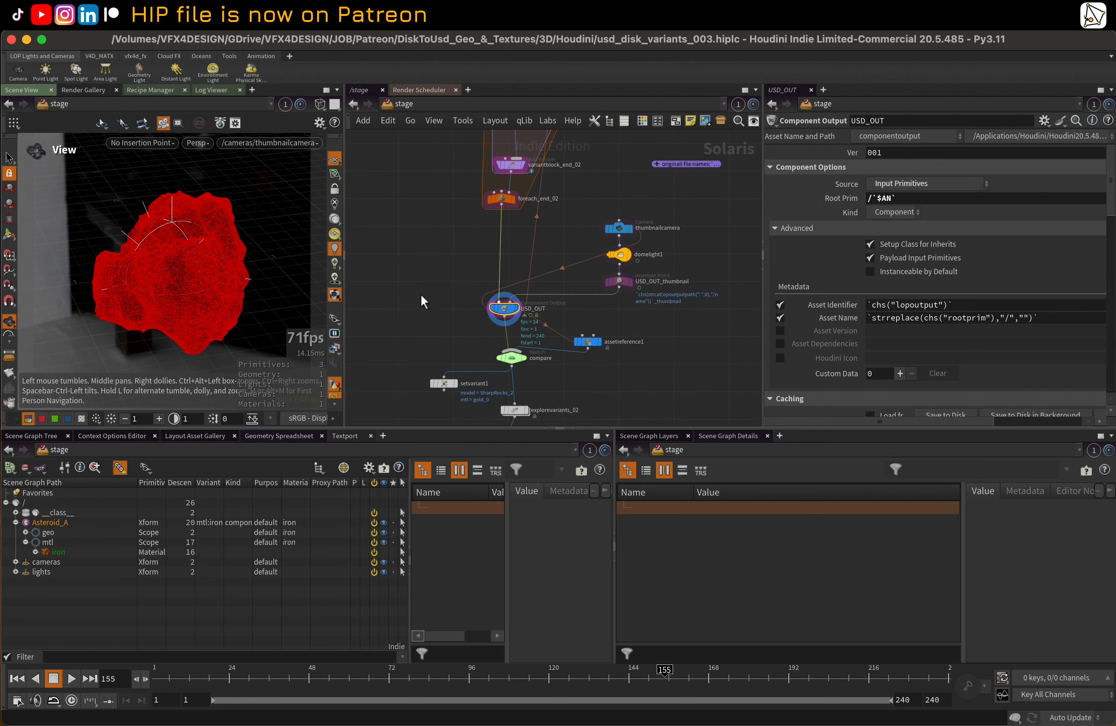
left_click(441, 385)
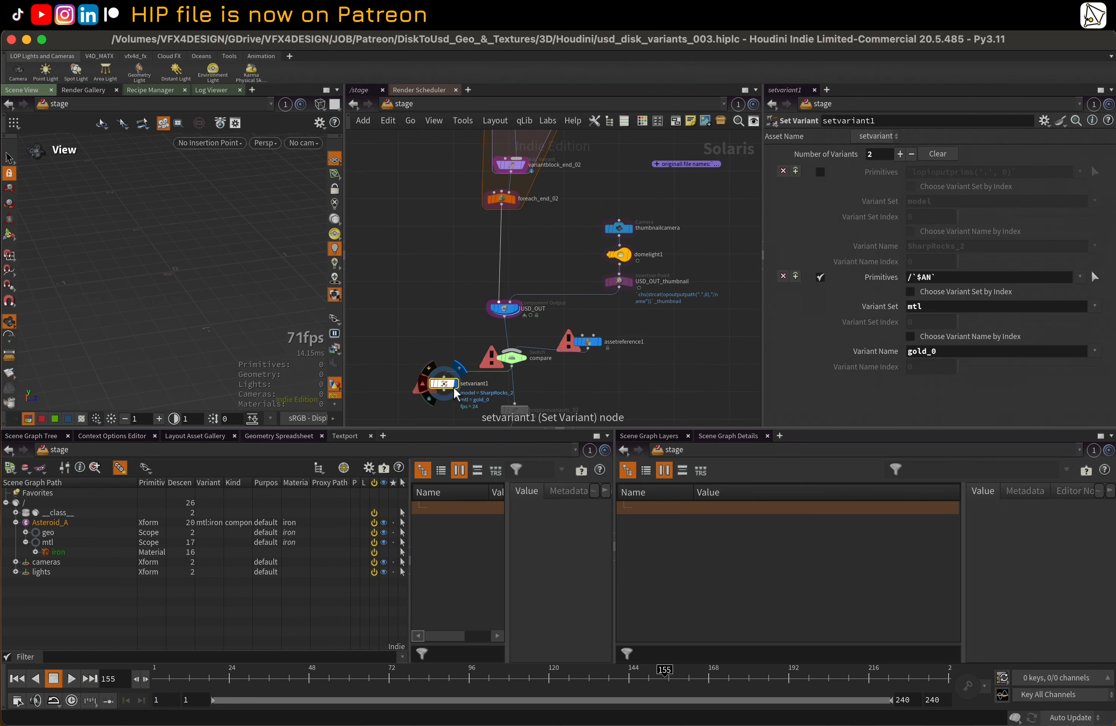
left_click(512, 361)
left_click_drag(936, 171, 910, 172)
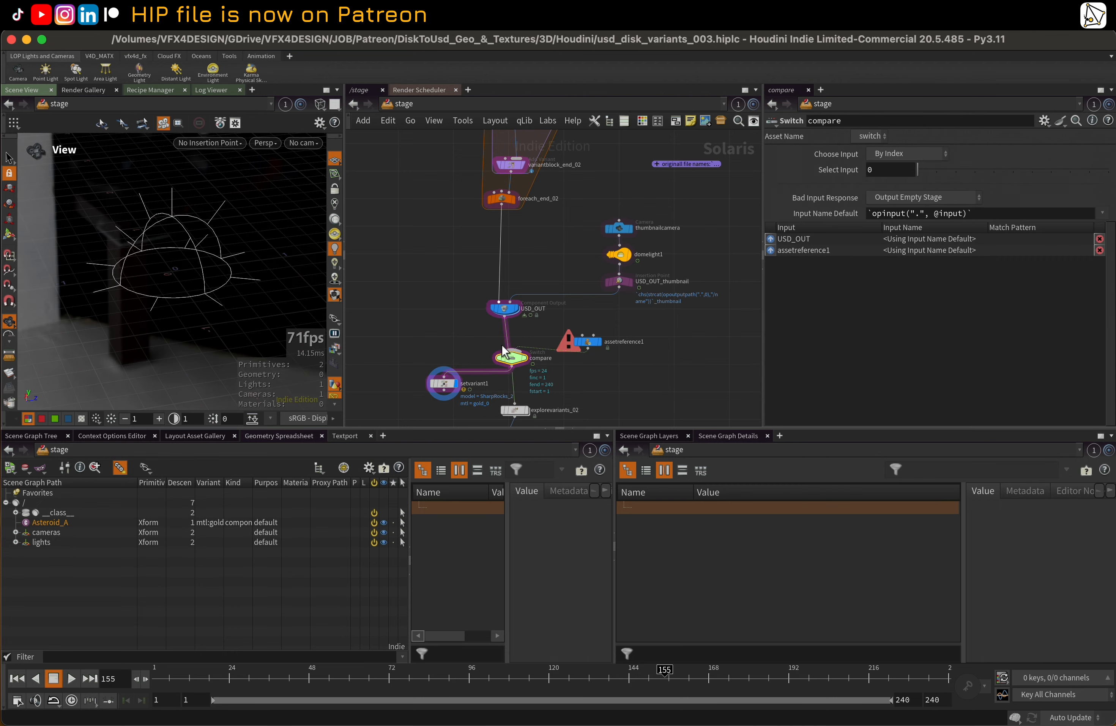
left_click(443, 383)
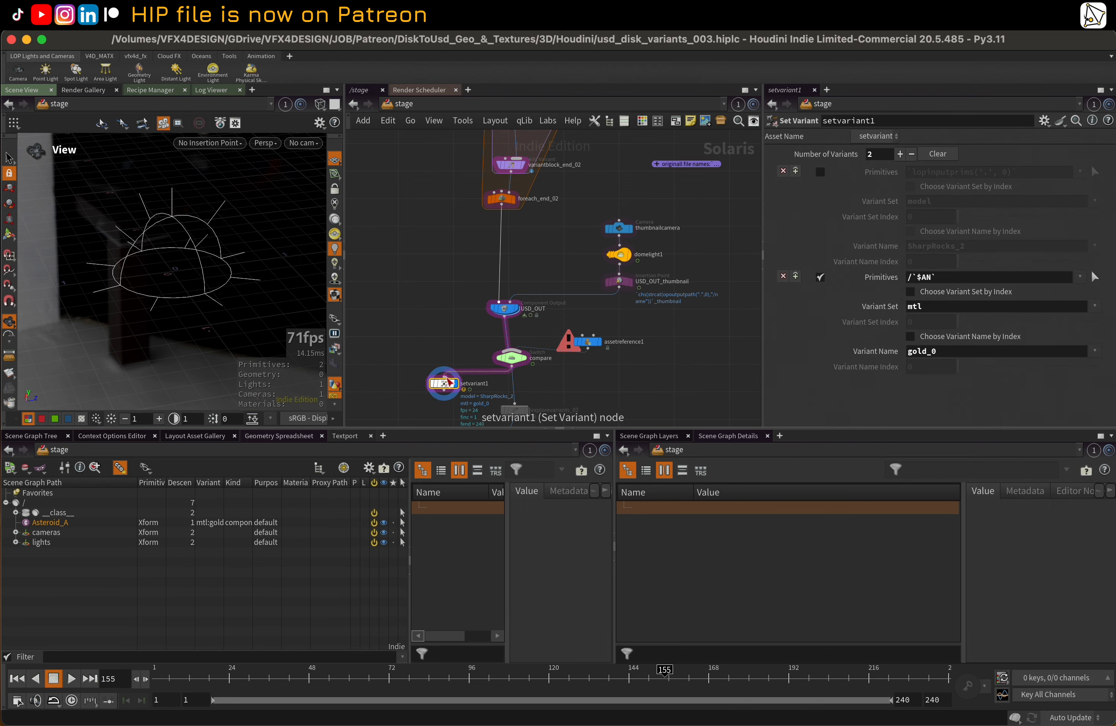
left_click(1096, 307)
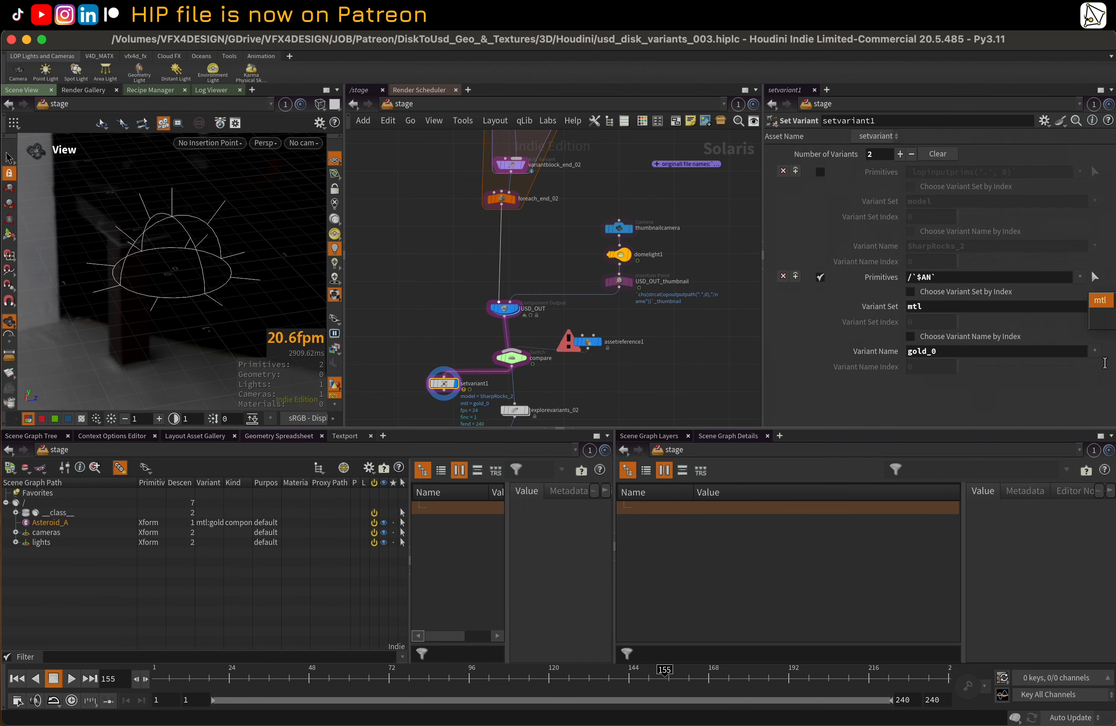
left_click(1095, 351)
left_click(1094, 351)
left_click(1080, 368)
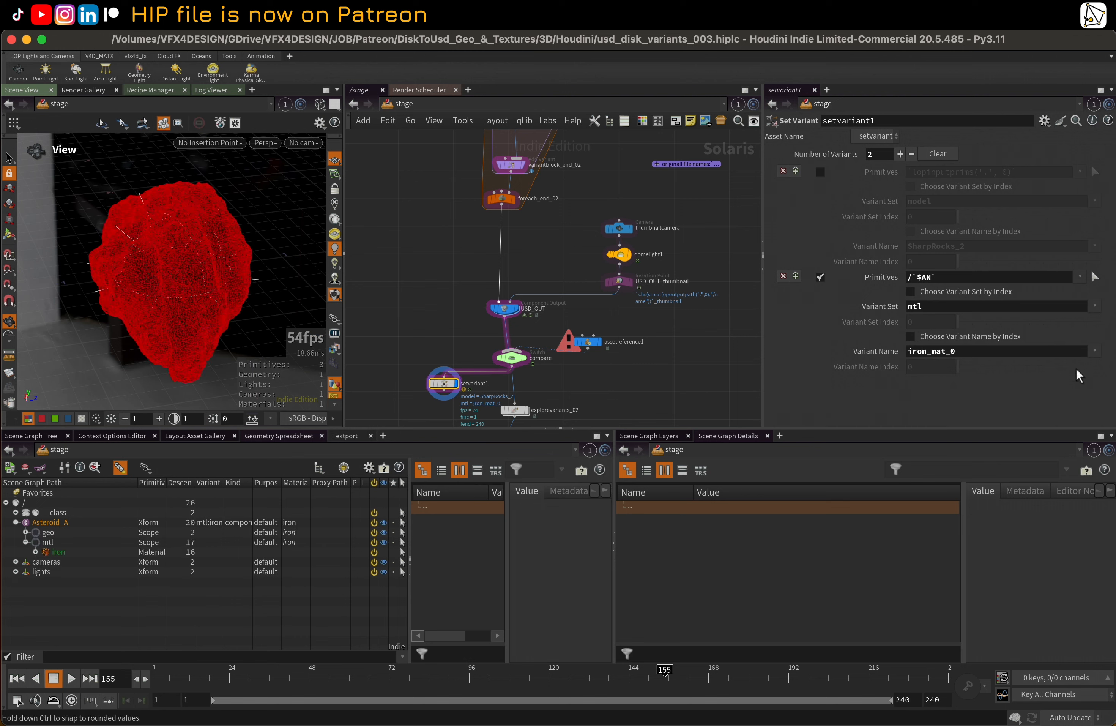
left_click(1095, 351)
left_click(1072, 382)
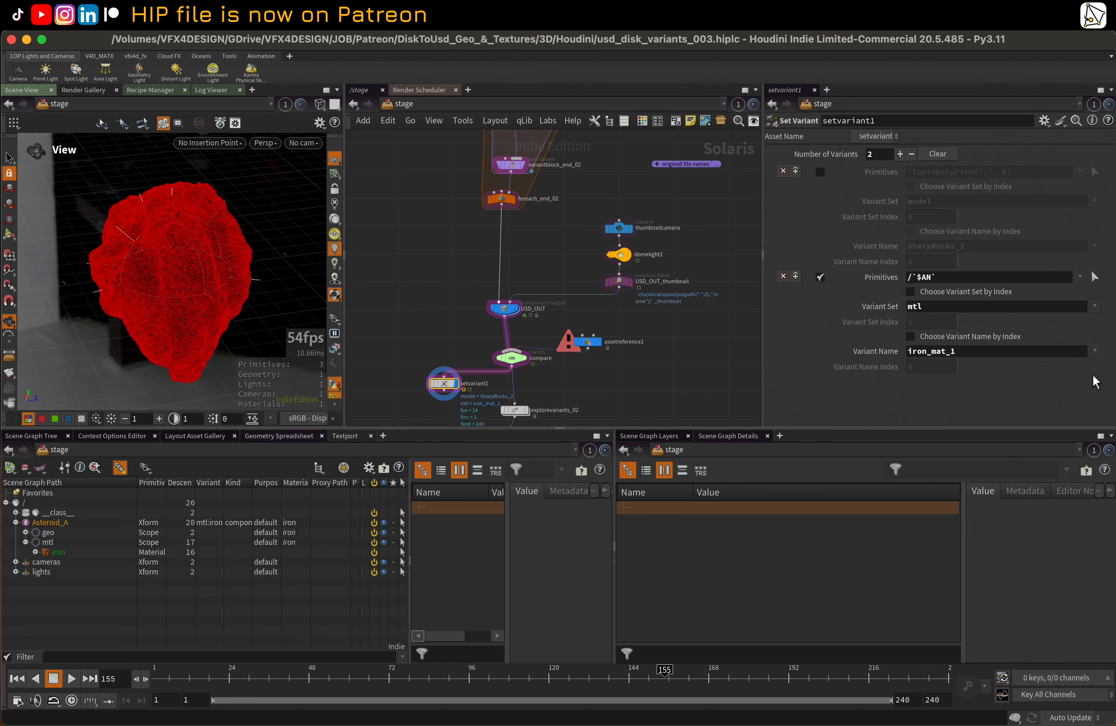
Switch the viewport renderer to Karma XPU to render the iron asteroid
left_click(270, 144)
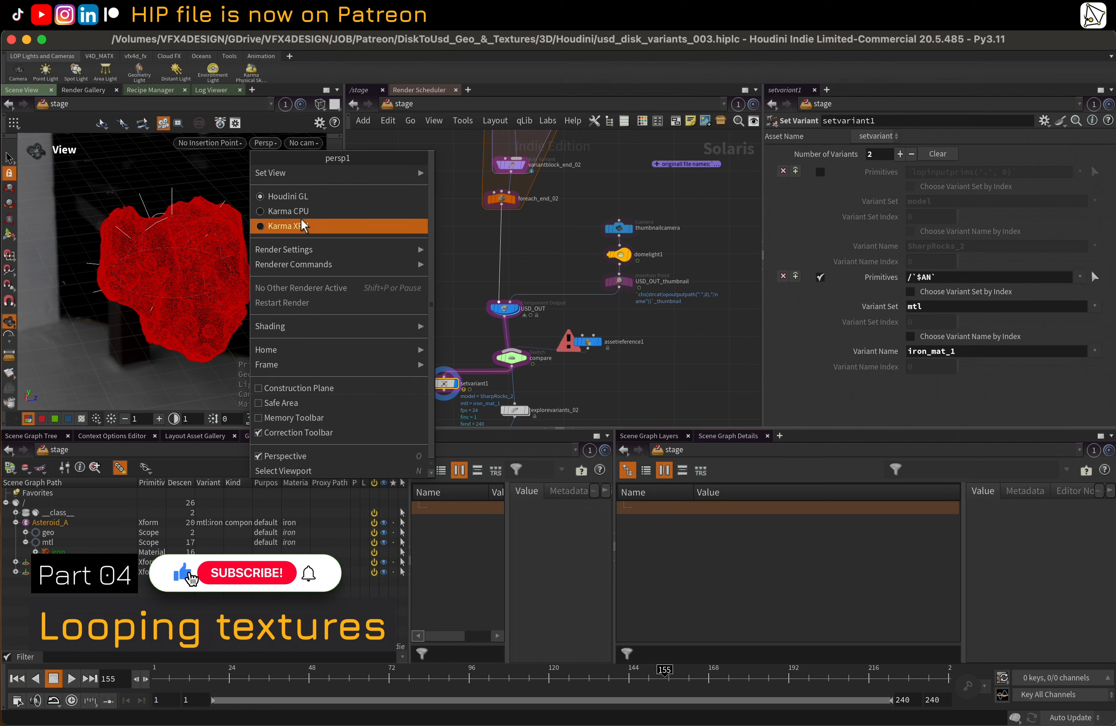
left_click(301, 218)
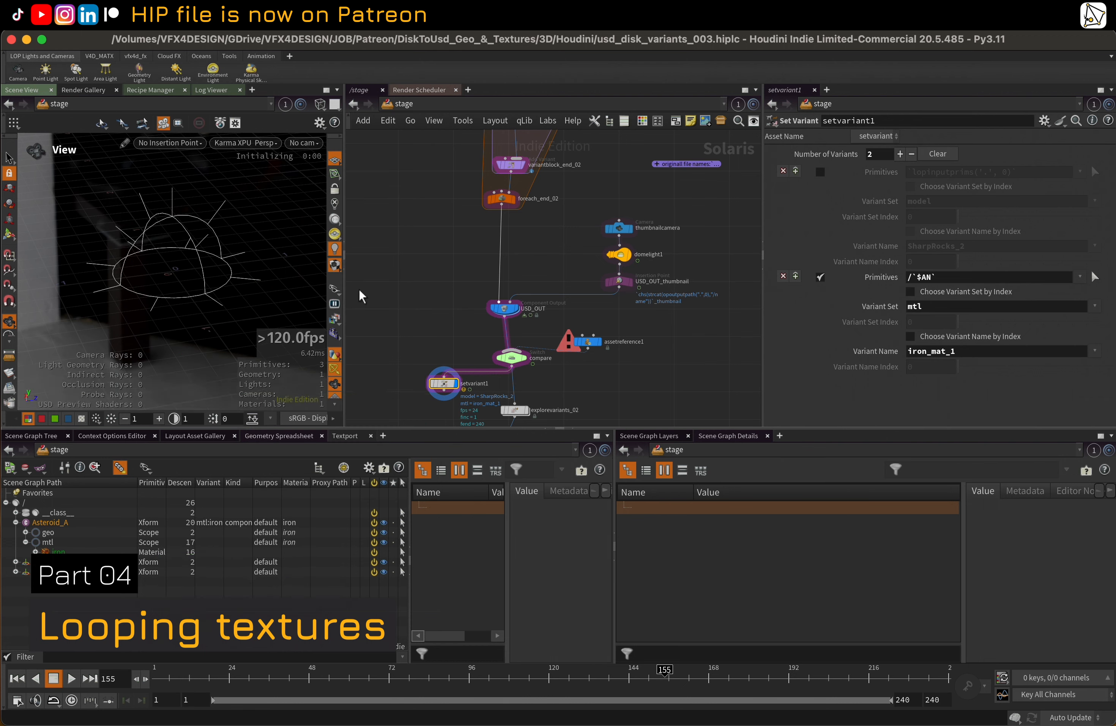
middle_click_drag(420, 345, 438, 308)
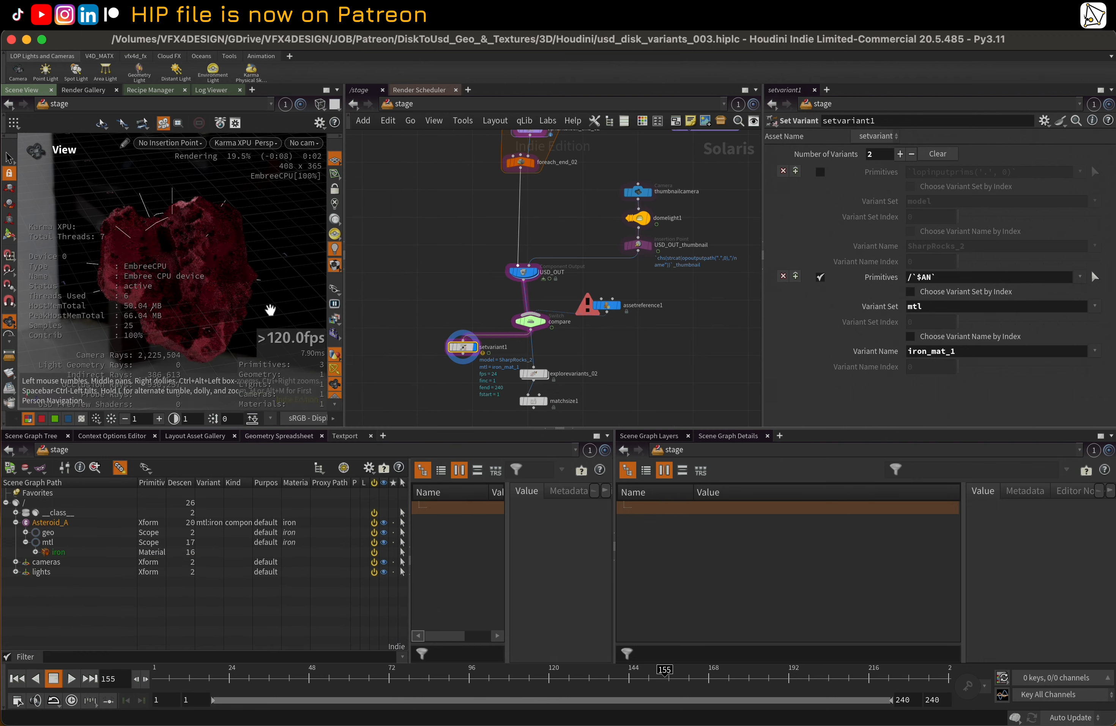
scroll(403, 292, "down", 4)
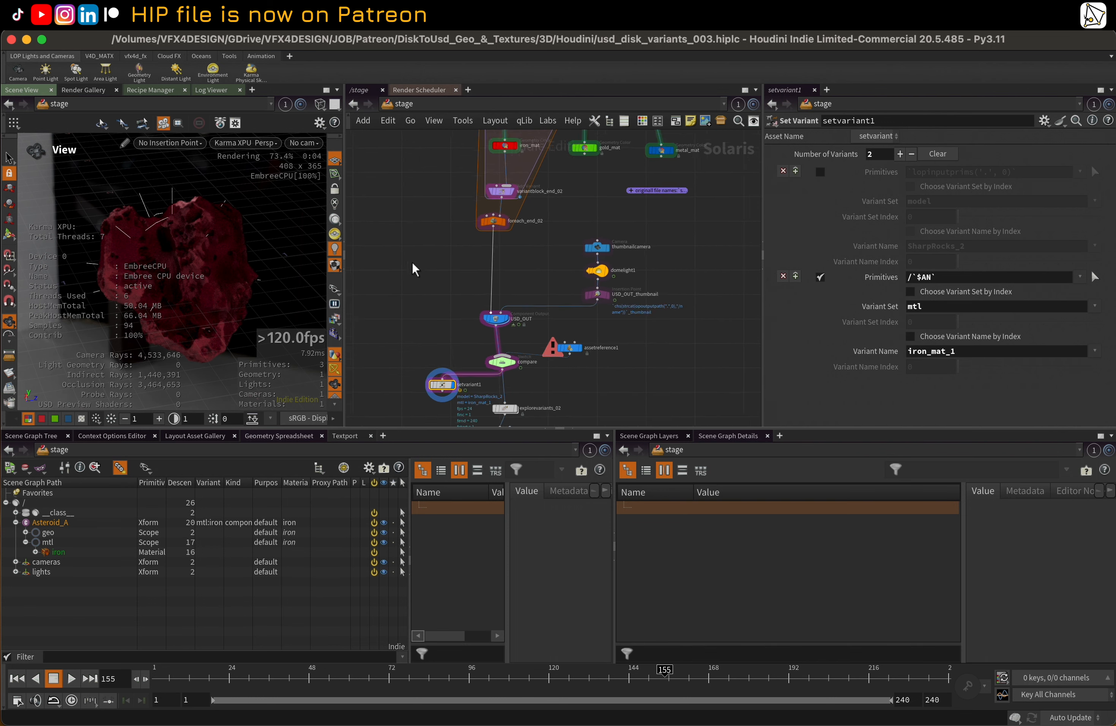
Open the iron material network inside ML_01 and review its mtlxconstant1 and mtlxmix1 nodes
middle_click_drag(417, 246, 410, 298)
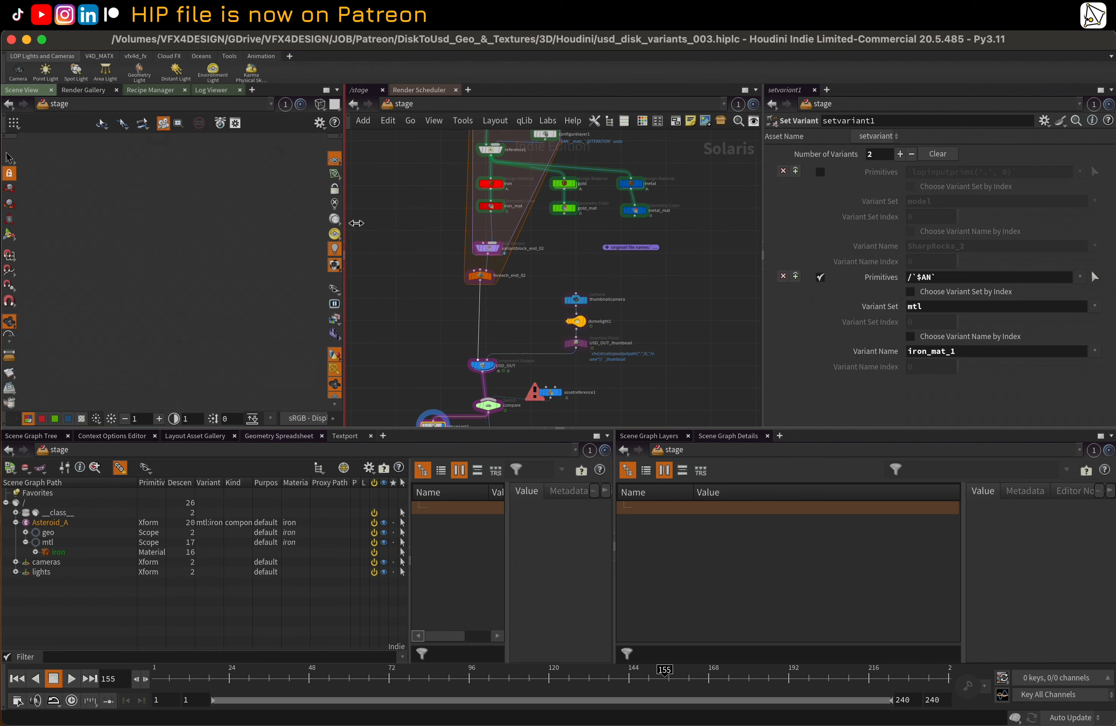
left_click_drag(357, 223, 399, 223)
double_click(584, 179)
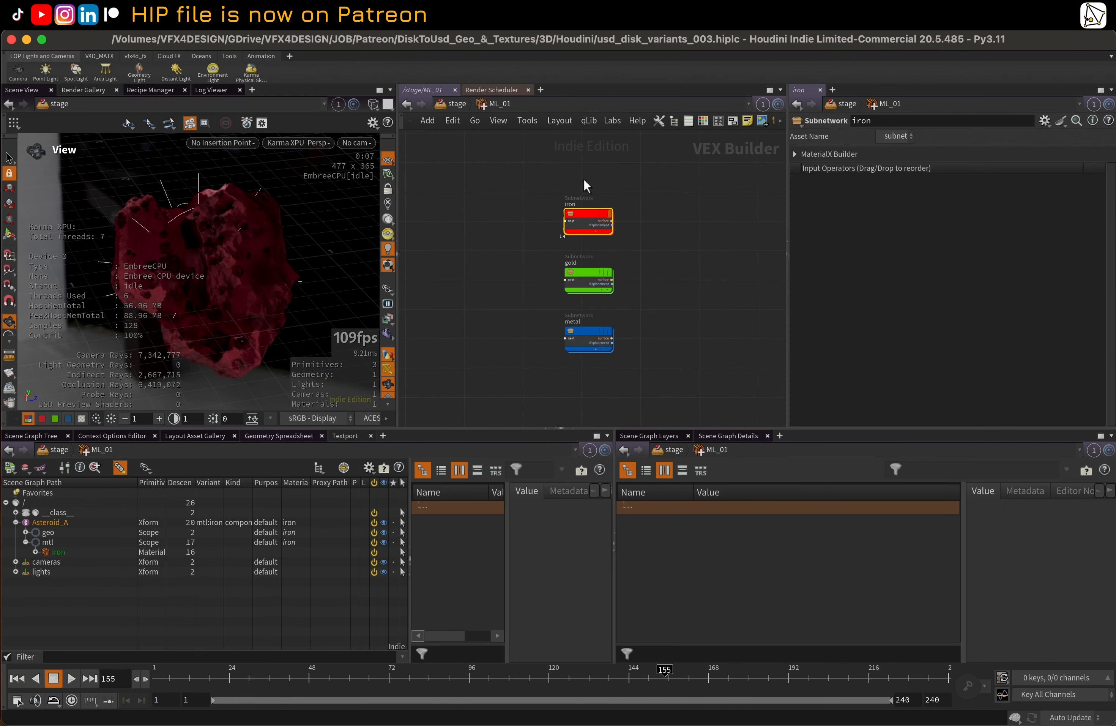
double_click(585, 216)
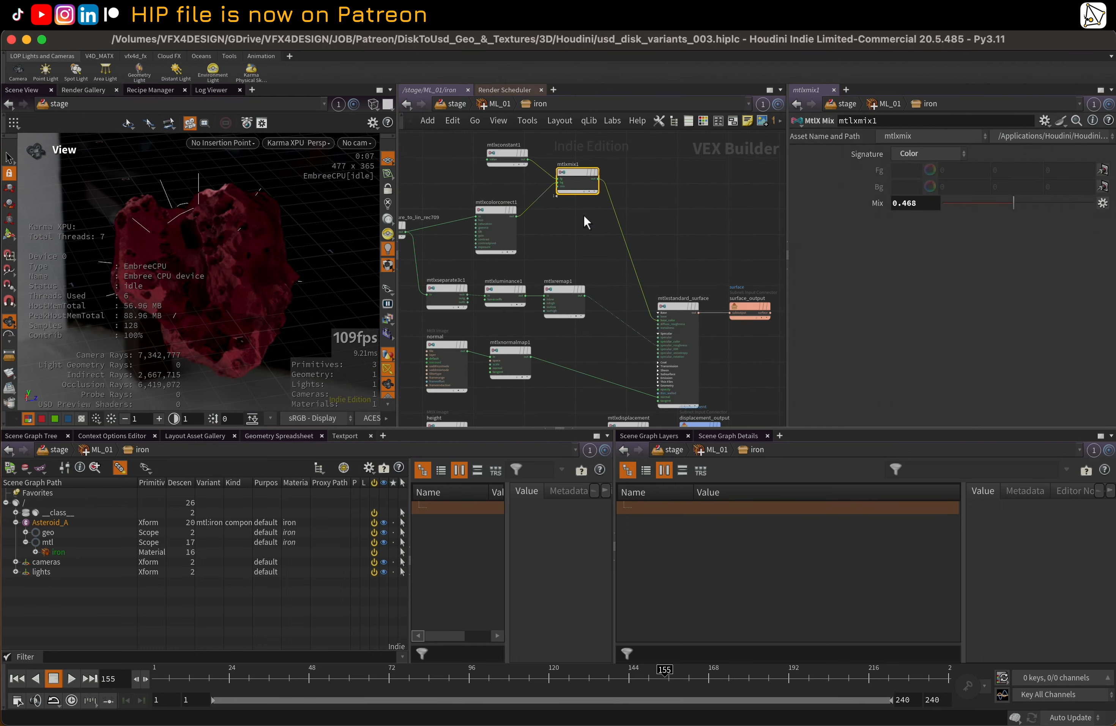
left_click(508, 152)
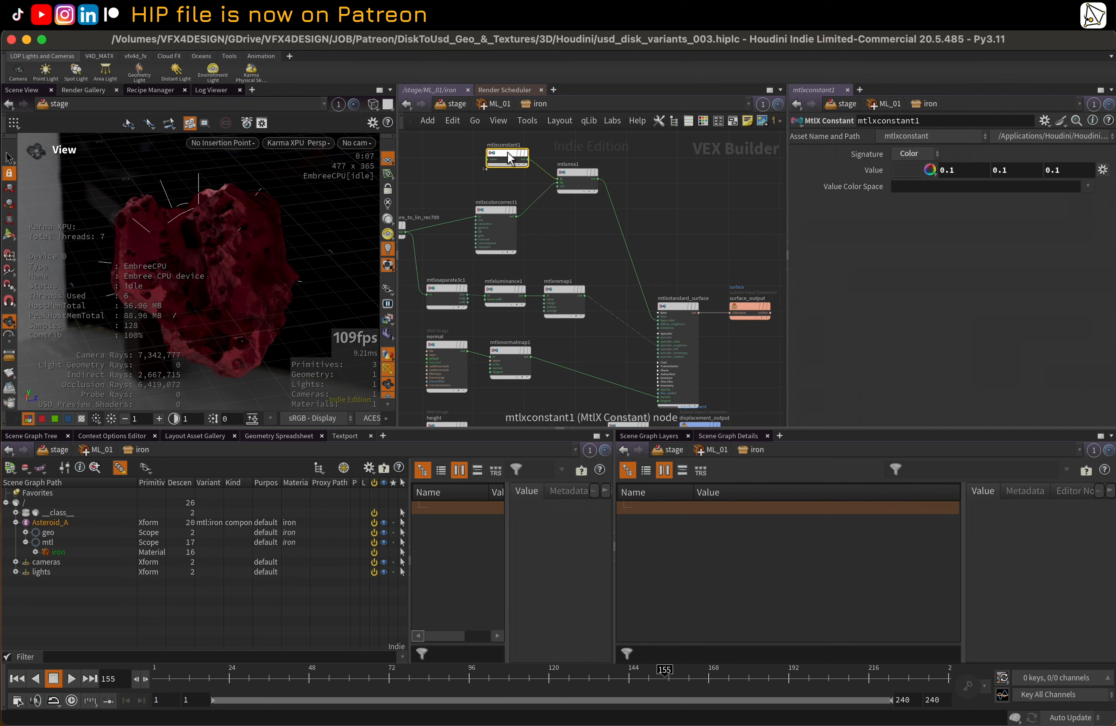
left_click(578, 171)
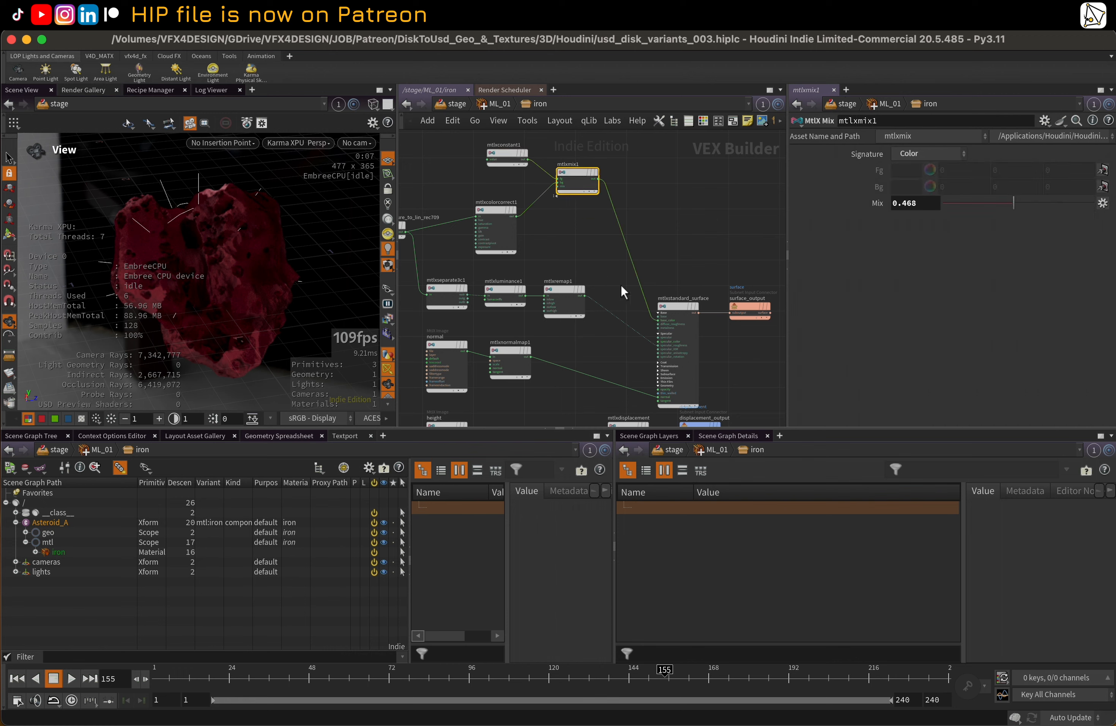
scroll(640, 354, "up", 2)
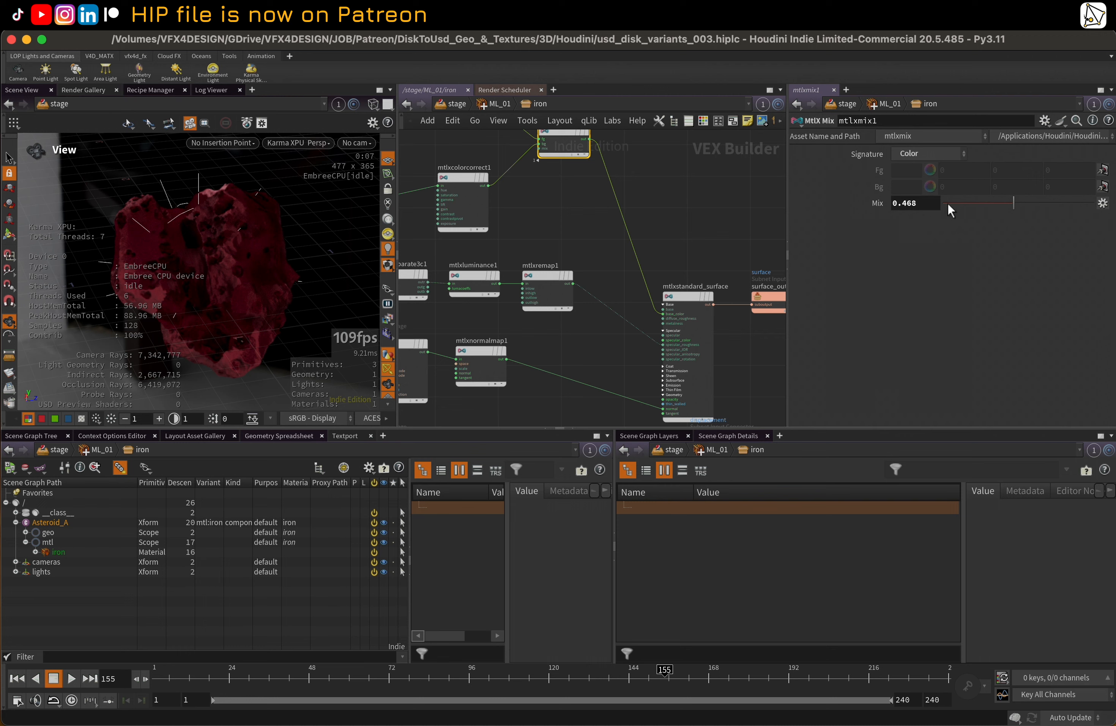
Toggle the viewport's material display off and back on to compare the asteroid's shading
middle_click_drag(601, 250, 585, 232)
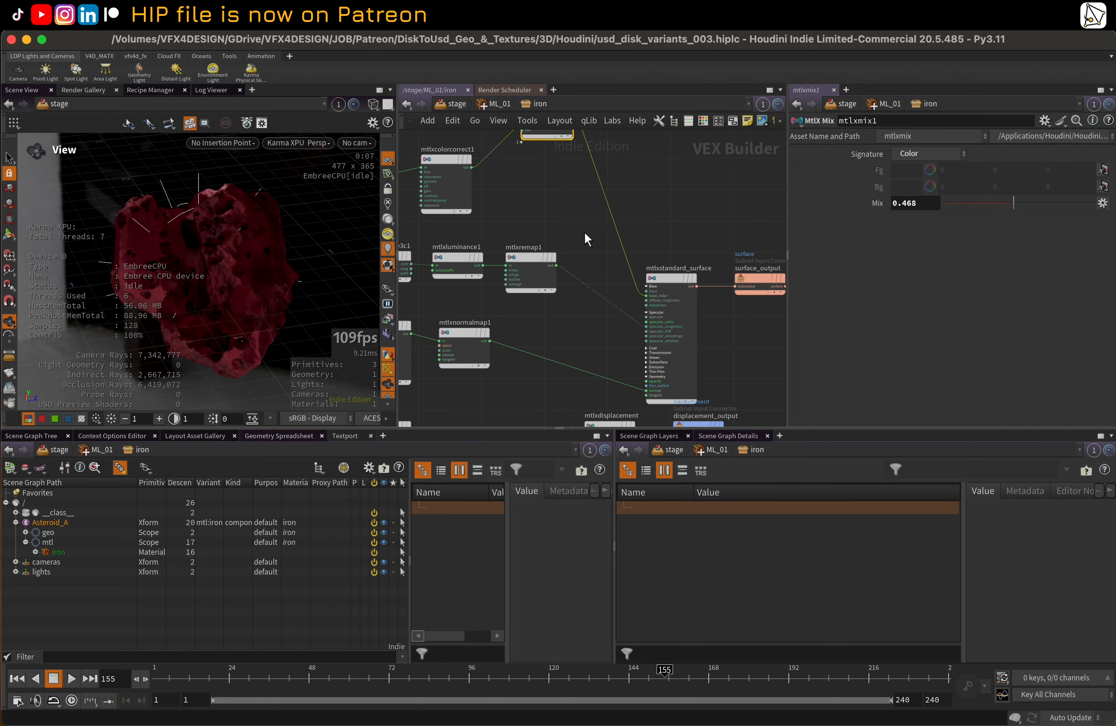
left_click(387, 266)
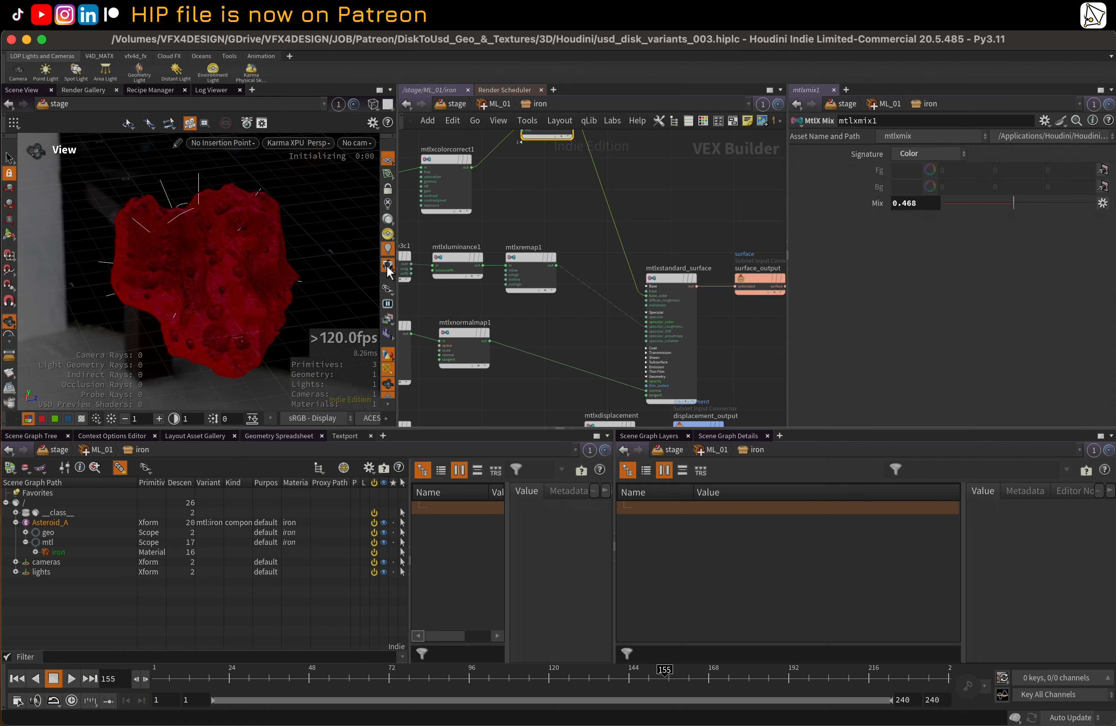
left_click(386, 267)
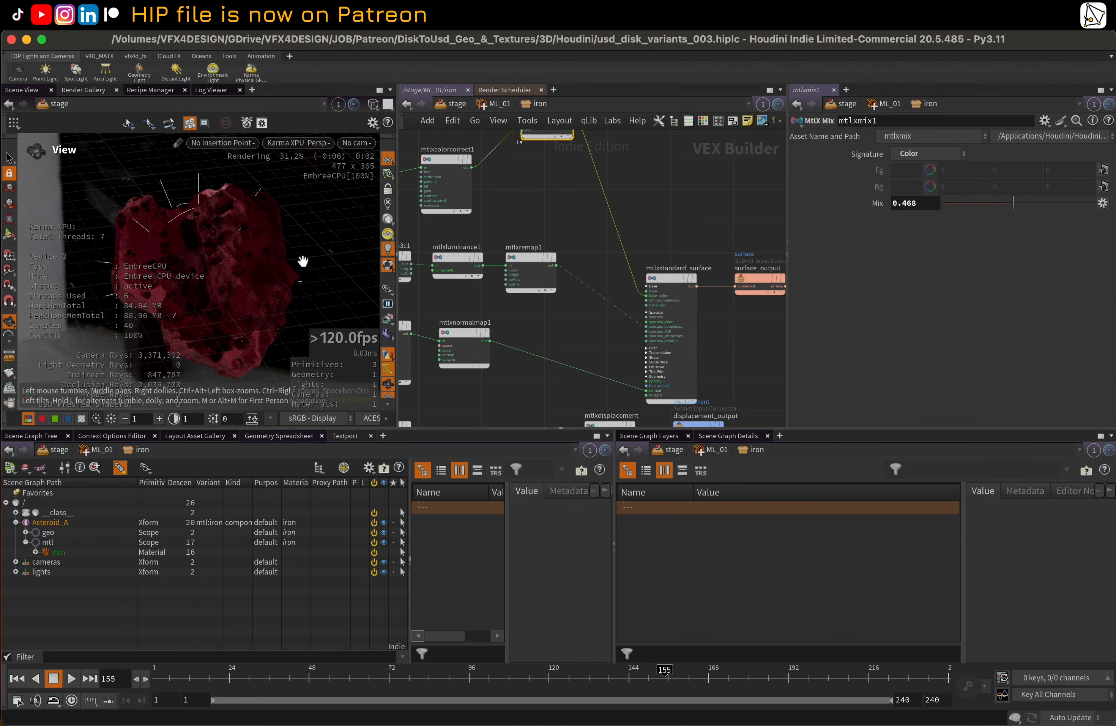
Select the color image node and examine its full Filename path, focusing on the texture version folder
middle_click_drag(519, 226, 621, 259)
scroll(618, 257, "down", 2)
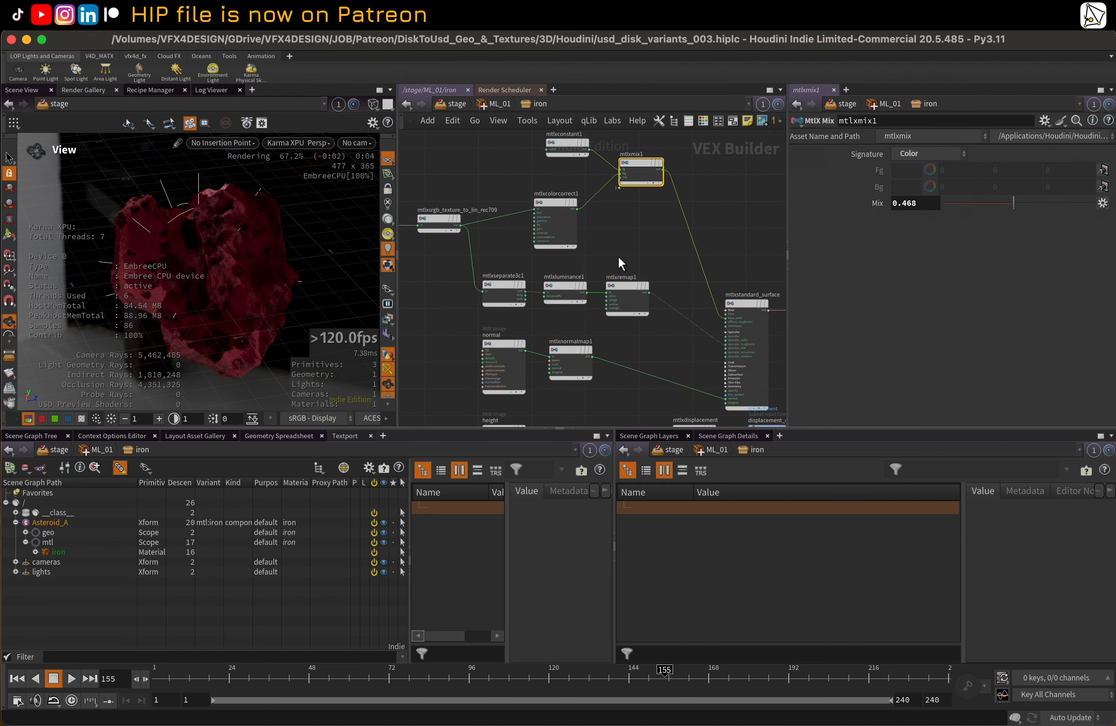
scroll(618, 255, "down", 3)
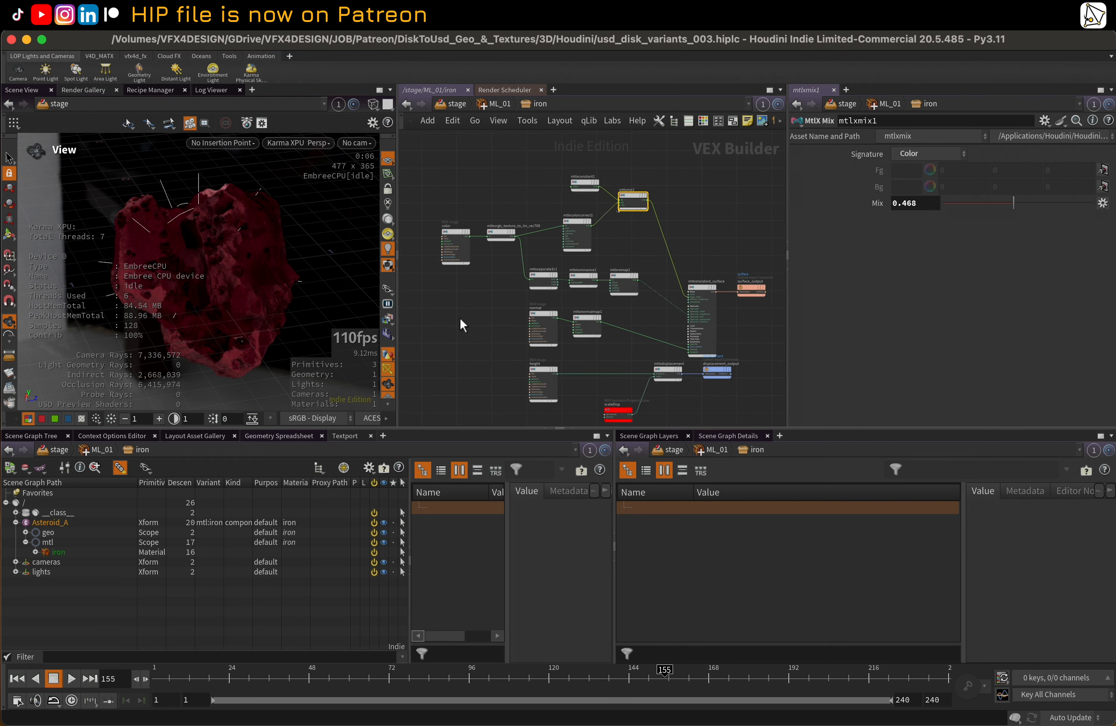
middle_click_drag(460, 317, 477, 304)
scroll(477, 303, "up", 2)
scroll(476, 302, "down", 1)
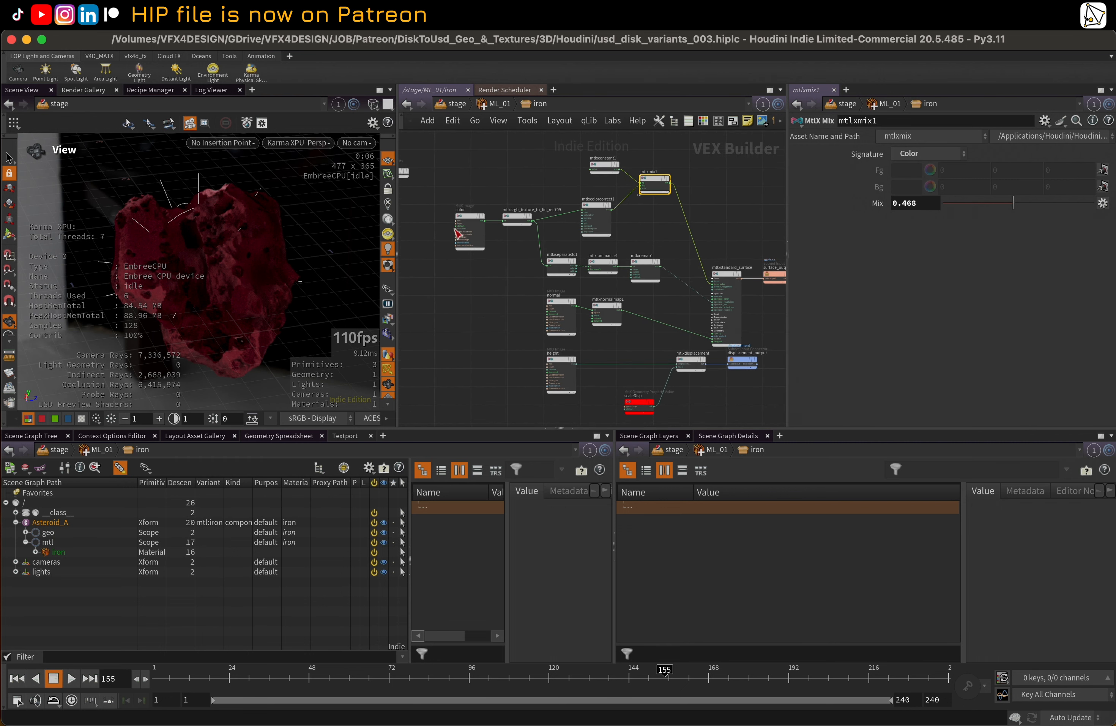
left_click(473, 216)
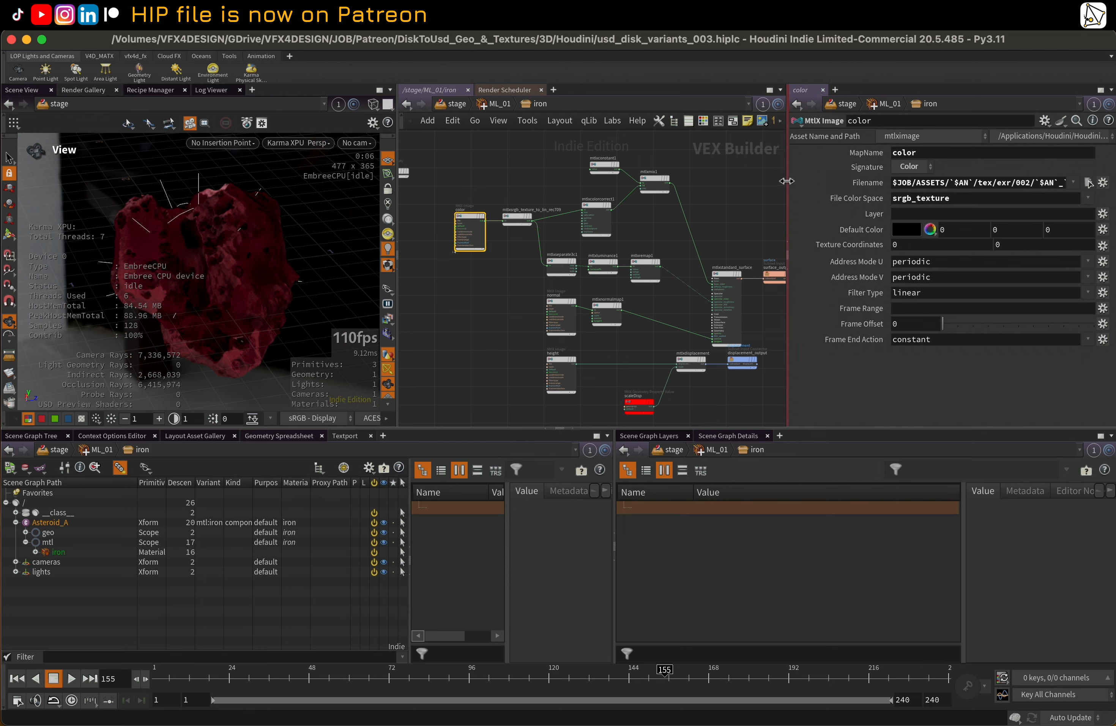
left_click_drag(787, 180, 482, 202)
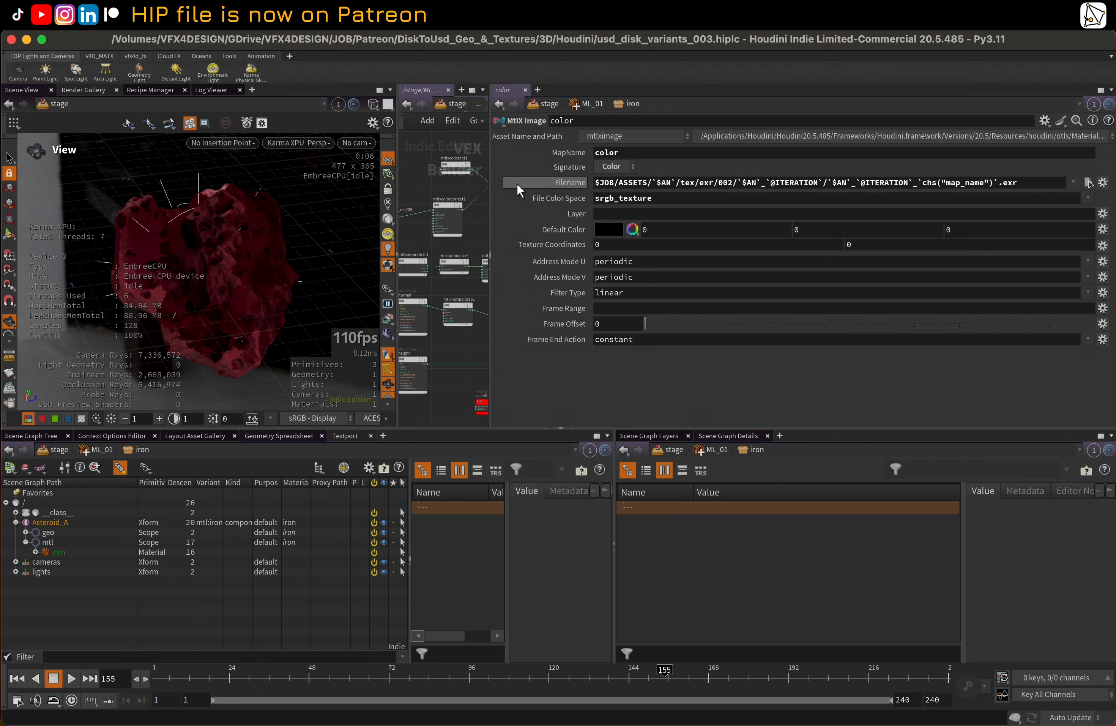
left_click_drag(490, 186, 524, 189)
left_click(763, 184)
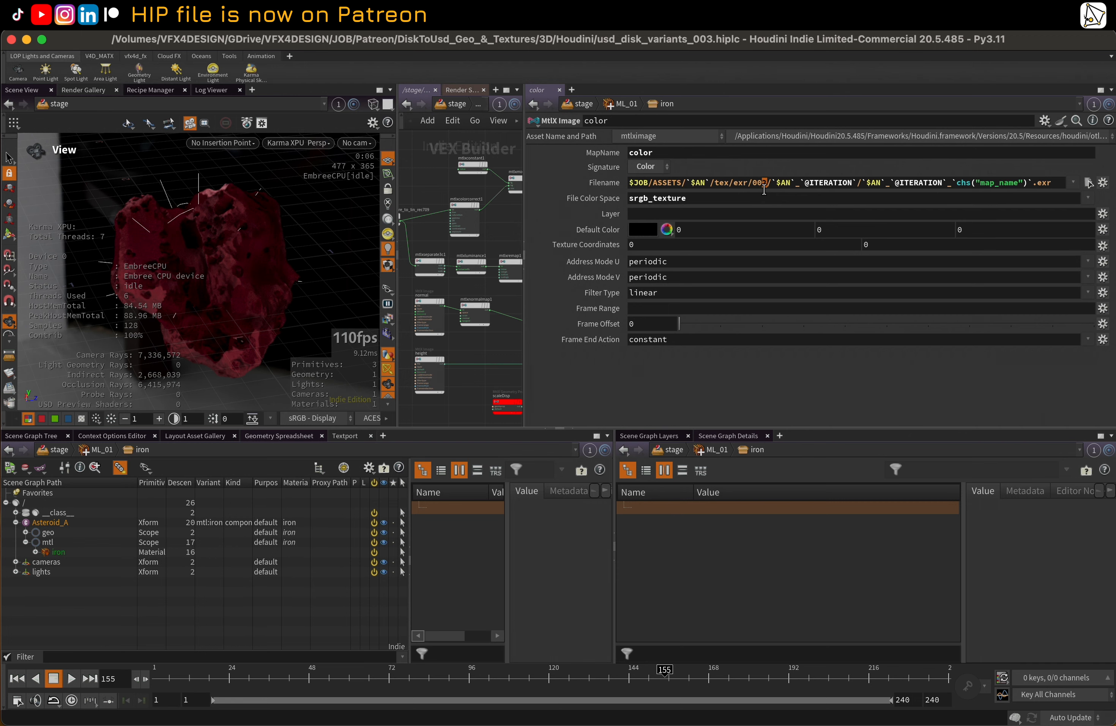
left_click_drag(524, 207, 741, 218)
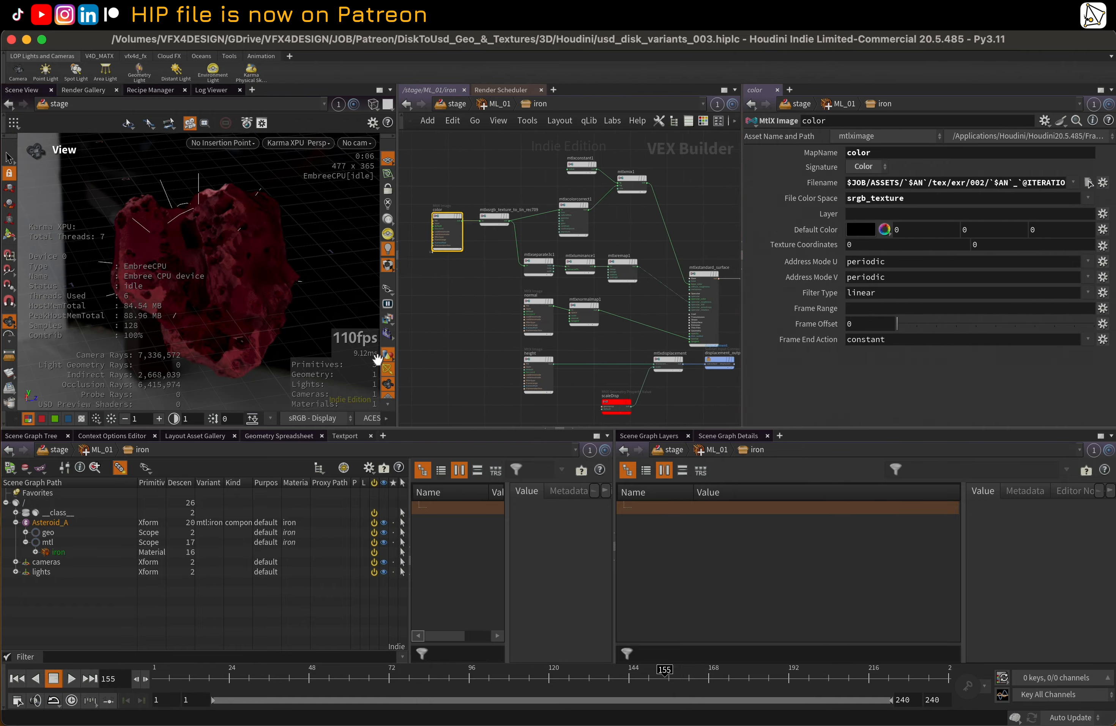
Switch to Finder, expand ASSETS/Asteroid_A/tex/exr/001 to check its texture folders, and return to Houdini
key("ctrl+Up")
left_click(330, 271)
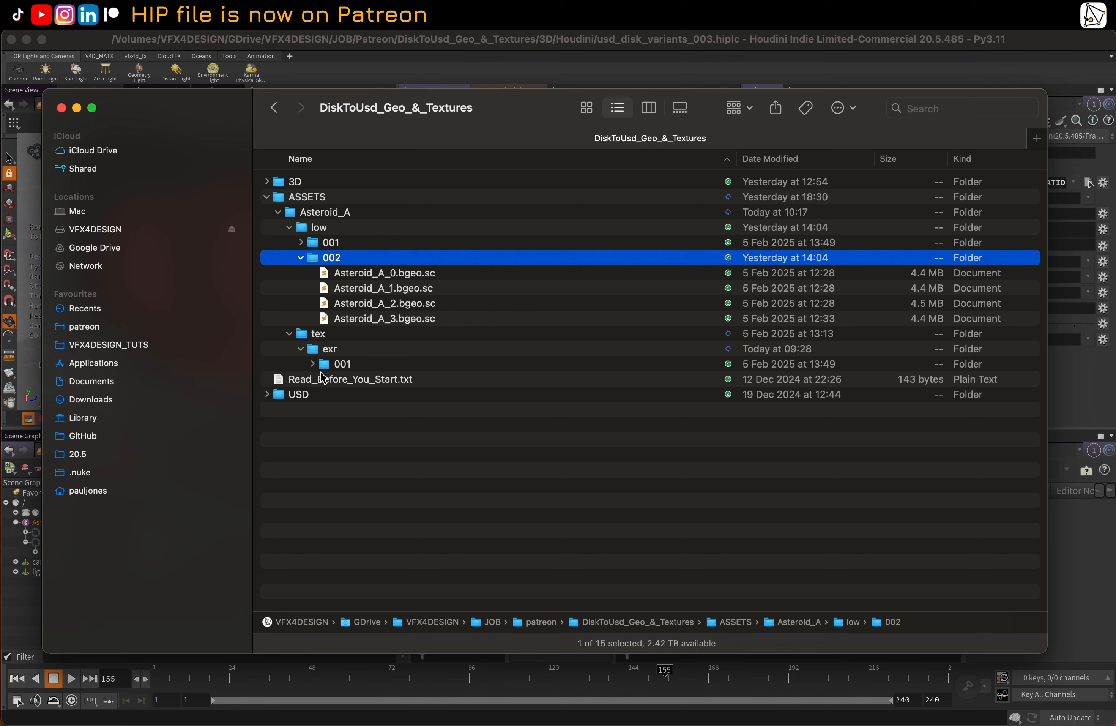
left_click(313, 364)
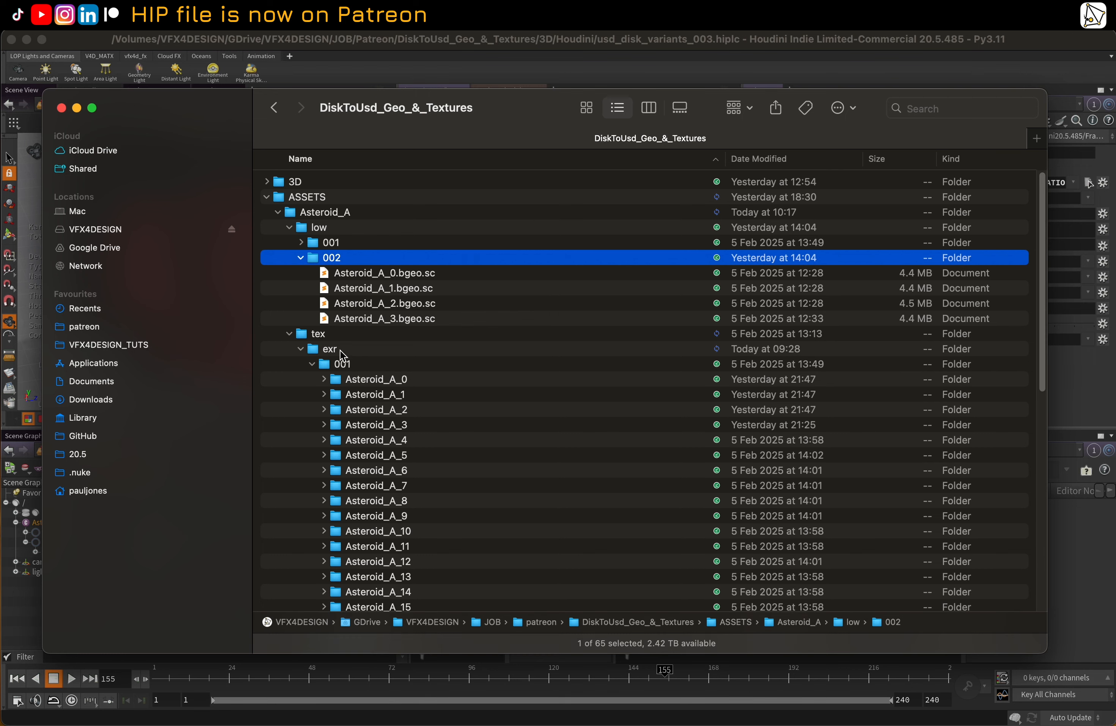
scroll(400, 373, "down", 10)
scroll(400, 377, "up", 6)
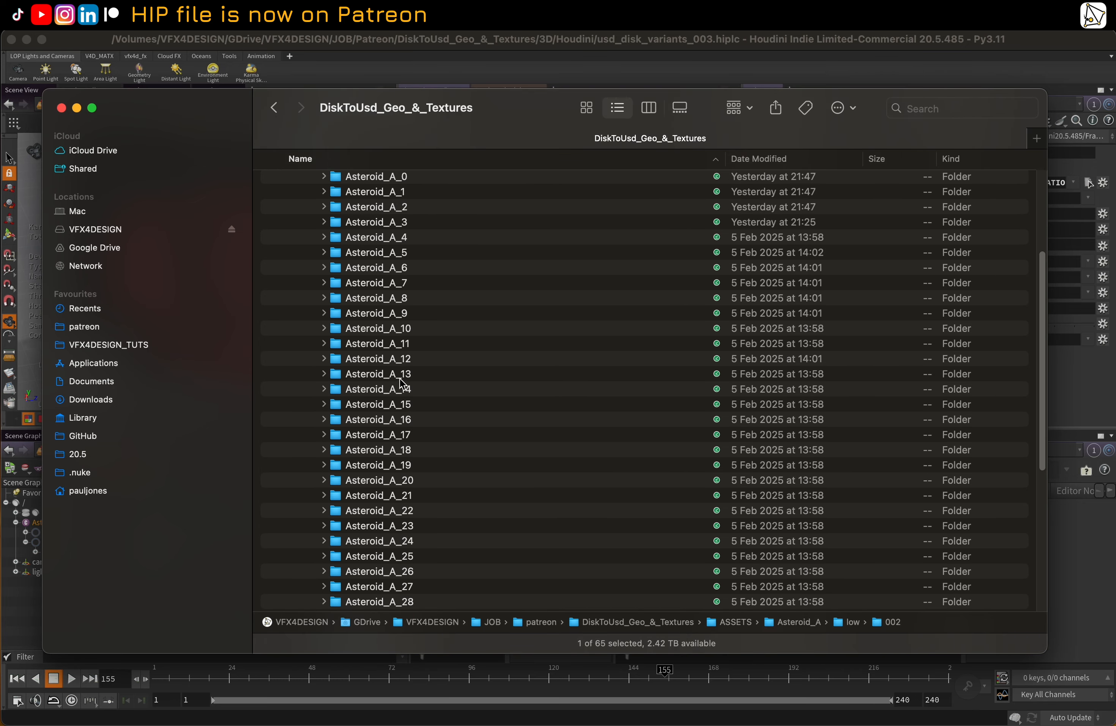
right_click(400, 375)
left_click(496, 43)
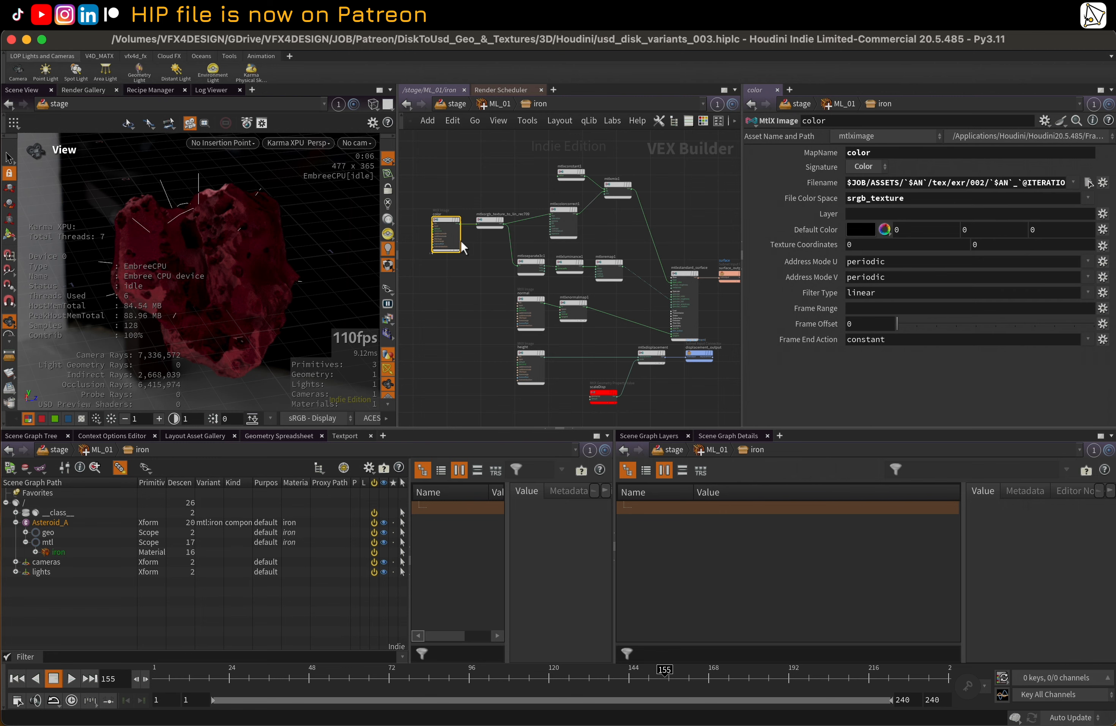
Set the texture version folder to 001 in the shared Filename path of the color, normal and height image nodes
left_click(523, 299, "shift")
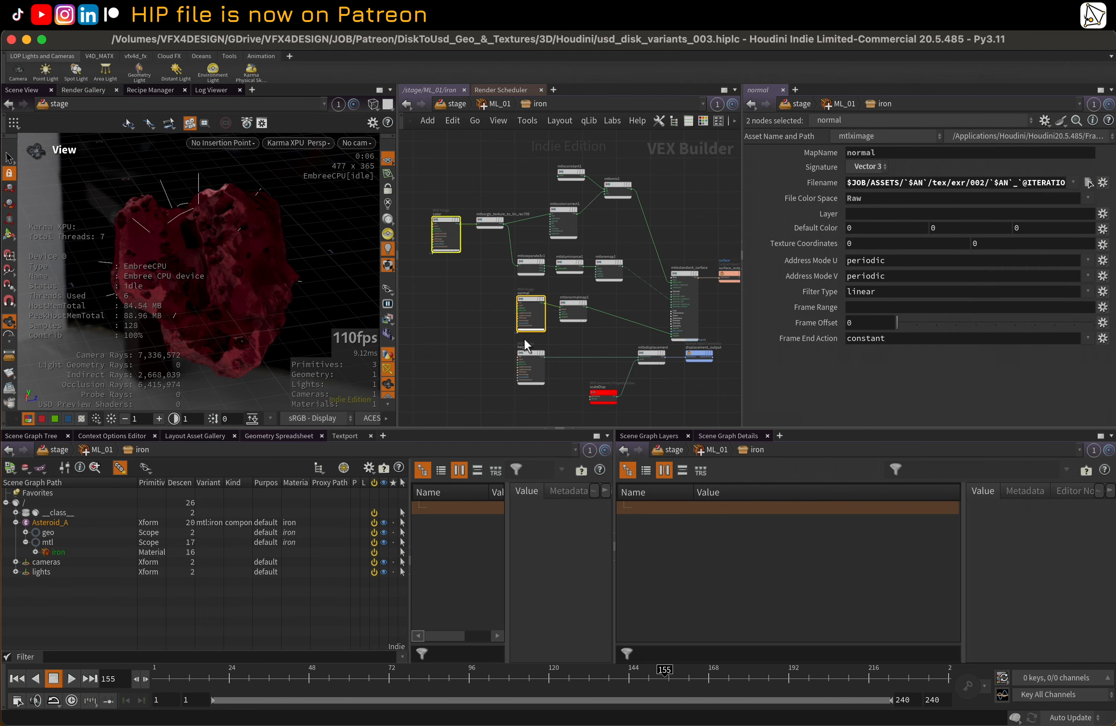
left_click(527, 355, "shift")
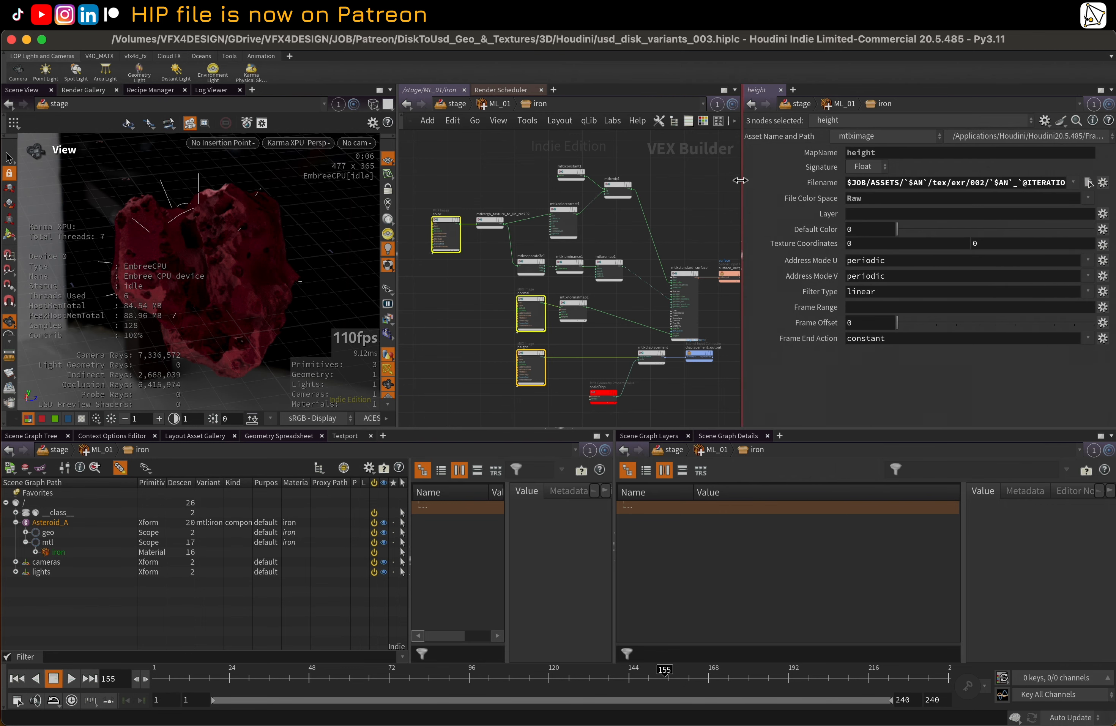
left_click_drag(741, 180, 518, 180)
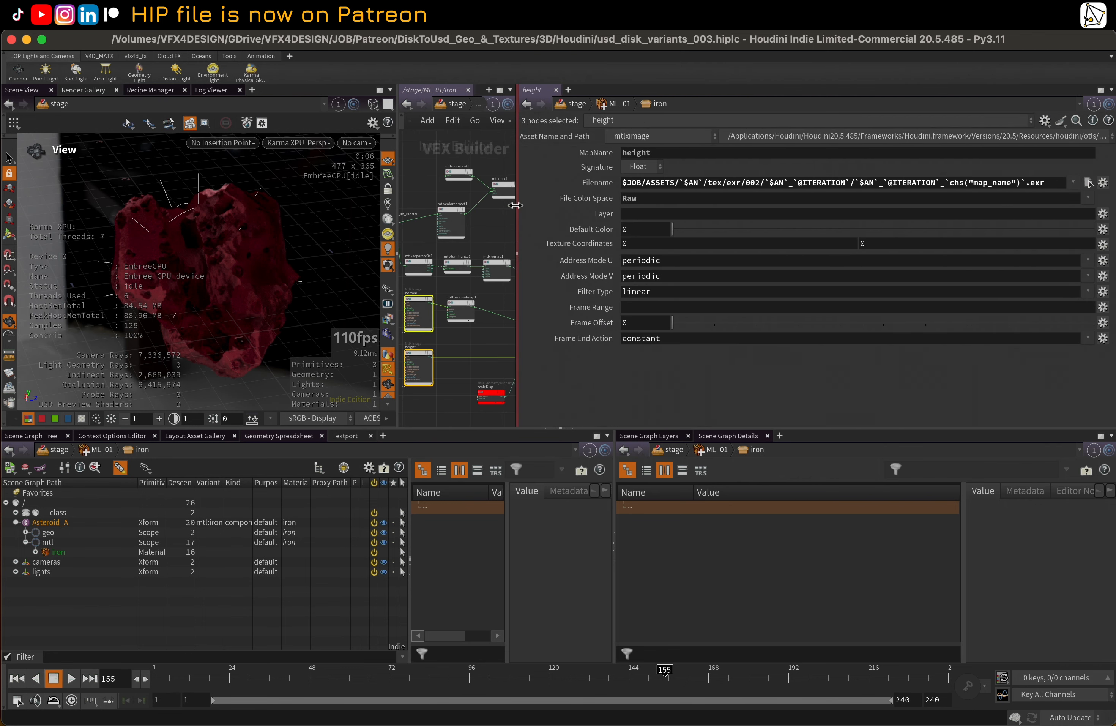
left_click(758, 187)
type("1")
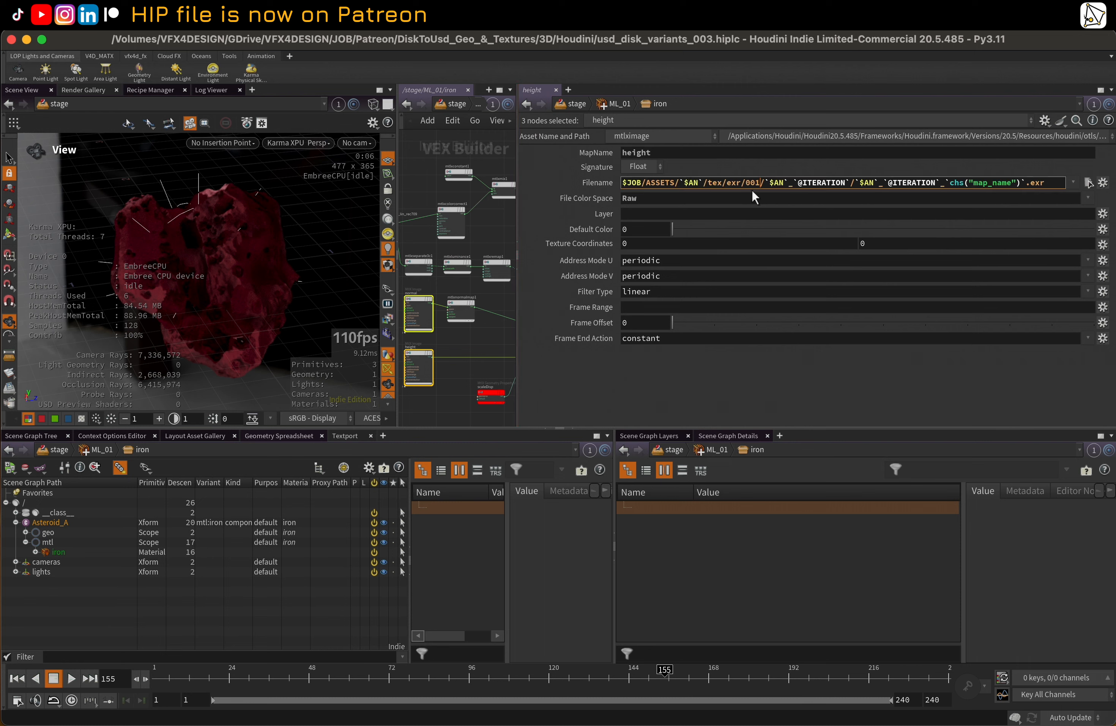
key("Return")
left_click(502, 330)
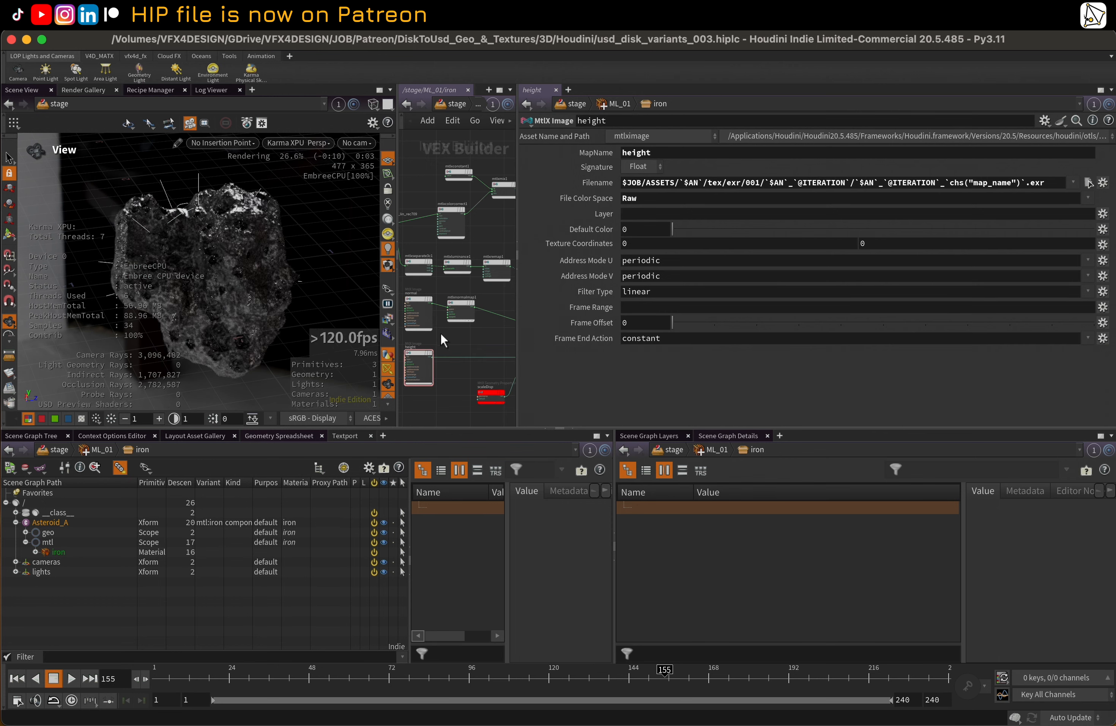
Select the color image node and examine its full Filename path, focusing on the chs("map_name") expression
left_click_drag(517, 340, 684, 331)
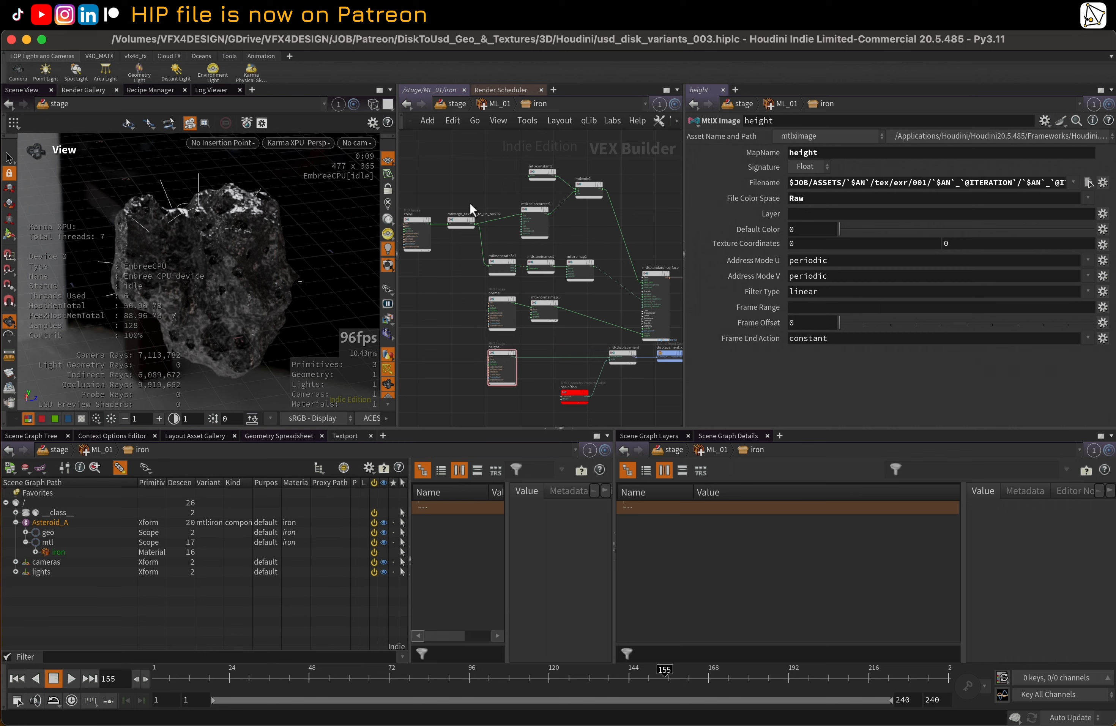
left_click(406, 222)
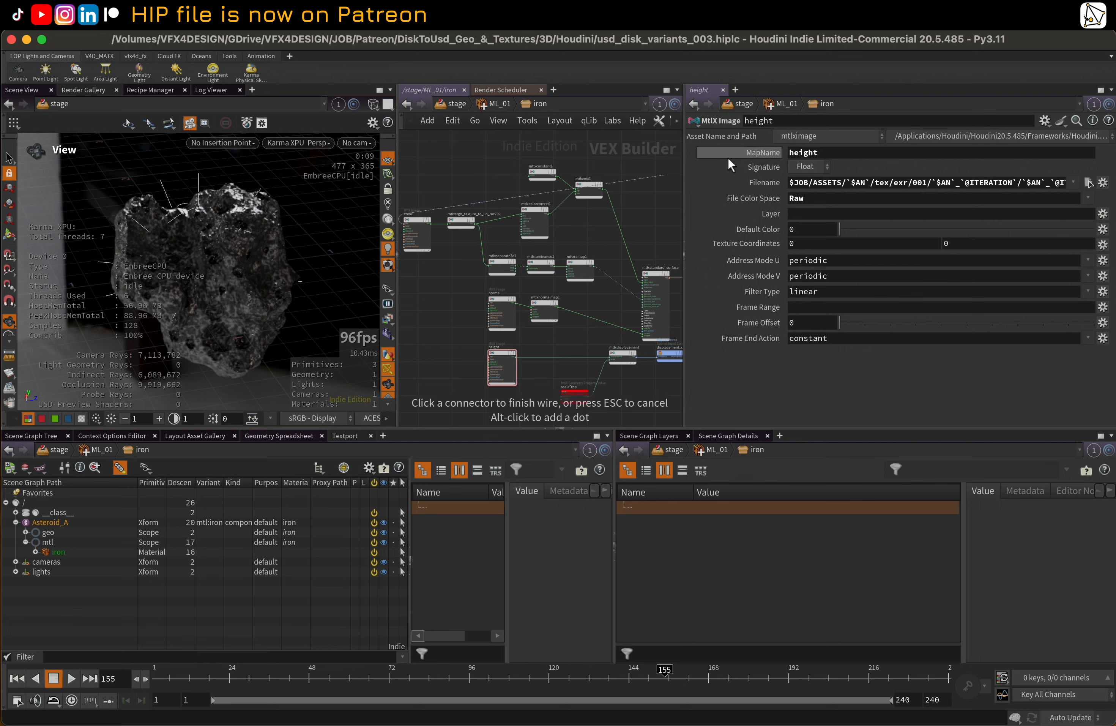
left_click(418, 223)
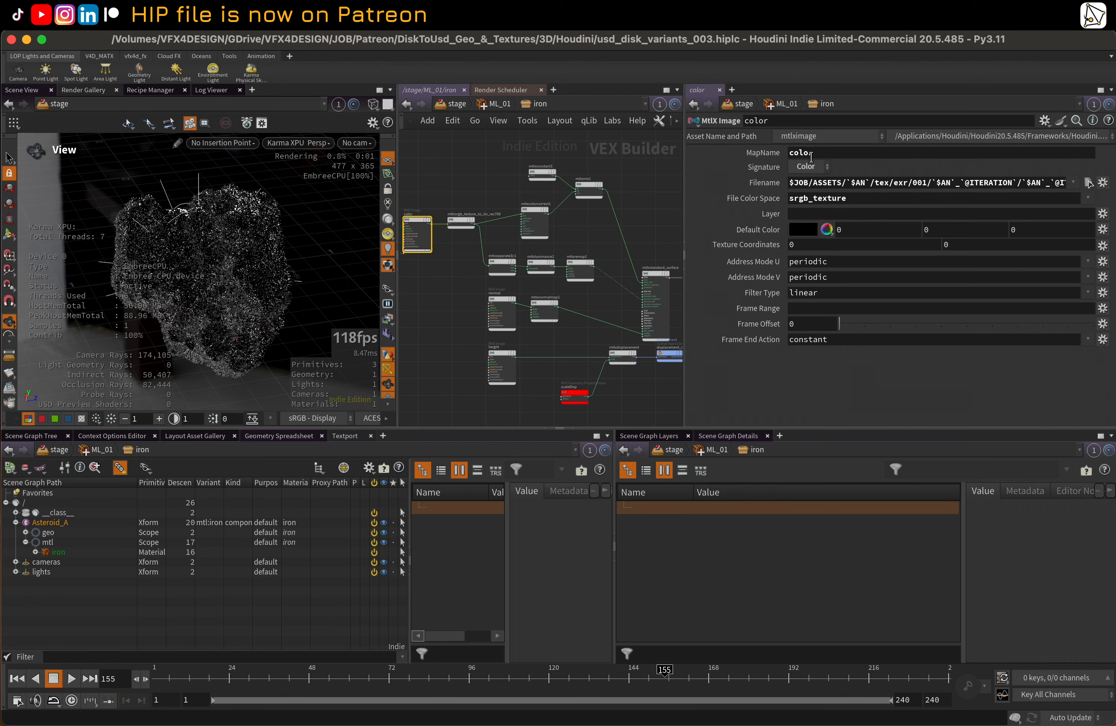
left_click_drag(684, 175, 513, 187)
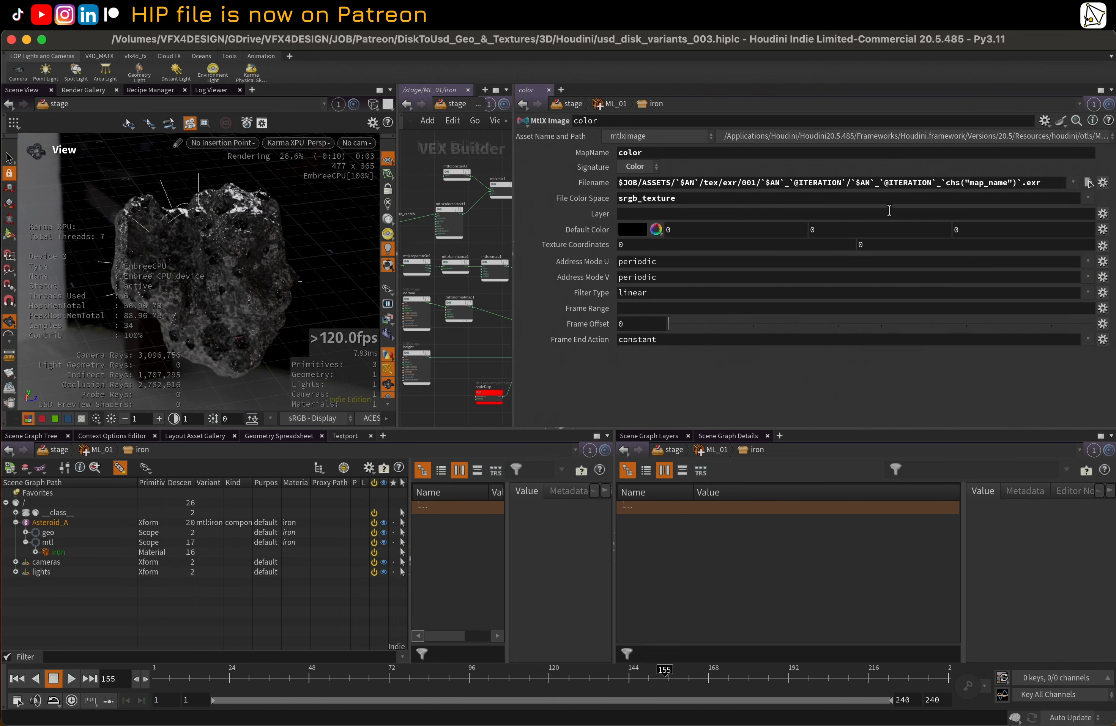
left_click_drag(946, 182, 1018, 182)
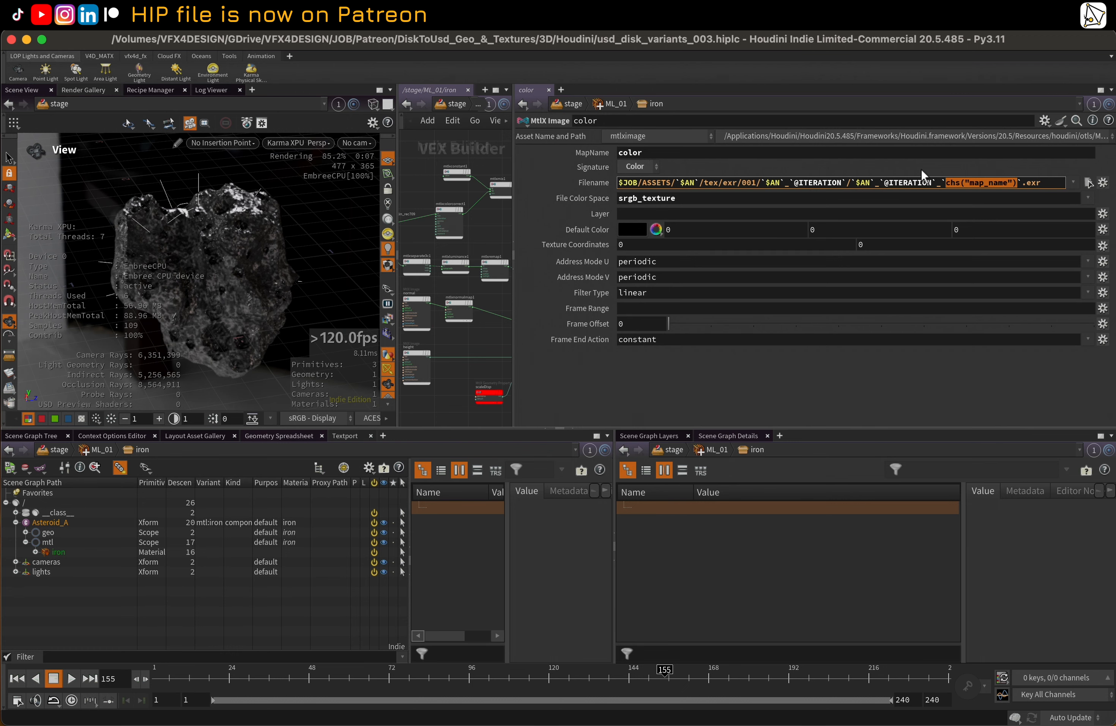
key("super+a")
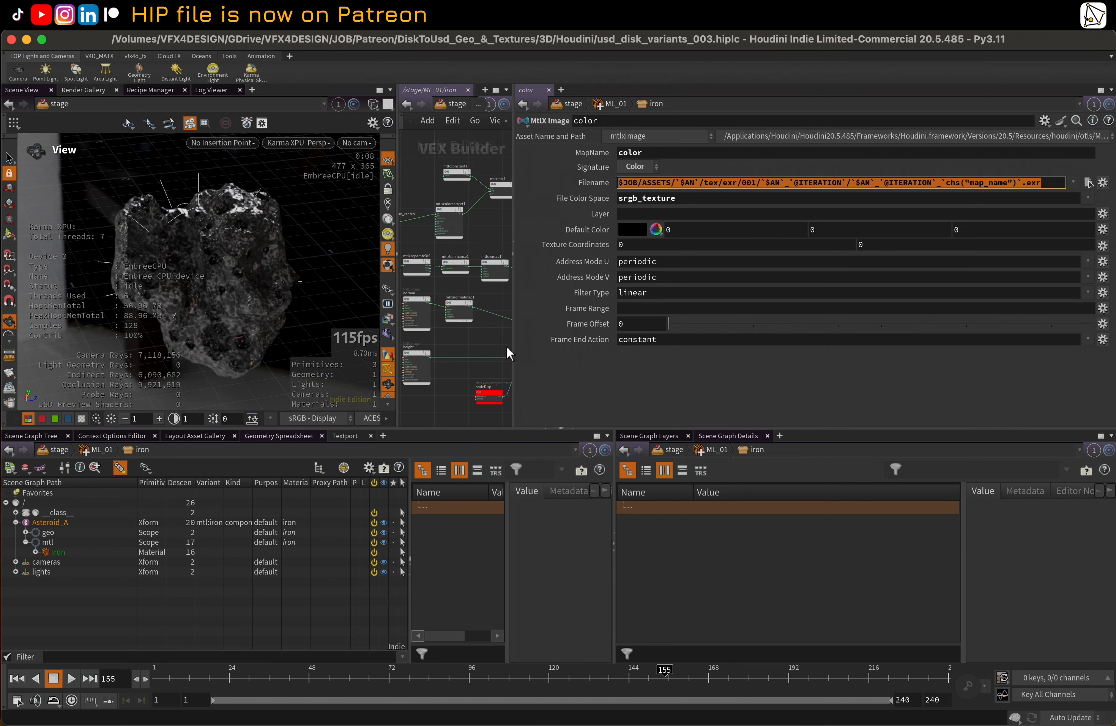
left_click_drag(513, 221, 629, 215)
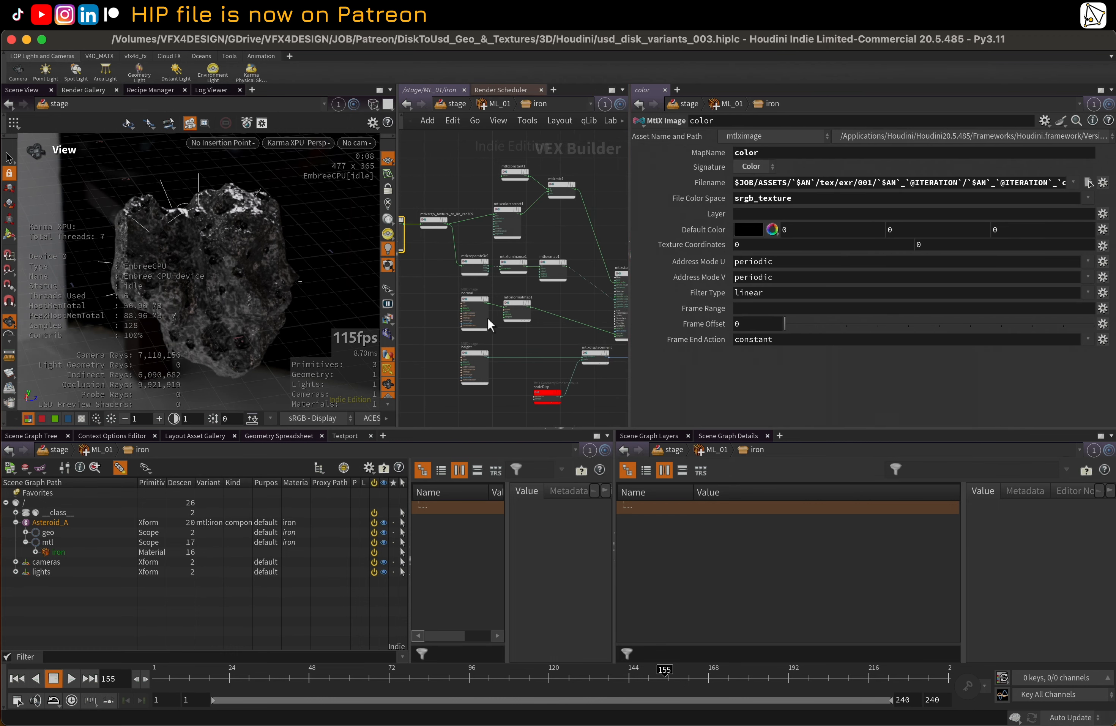
Review the height node's MapName, check the map files of Asteroid_A_1 in Finder, and return to Houdini
left_click(475, 353)
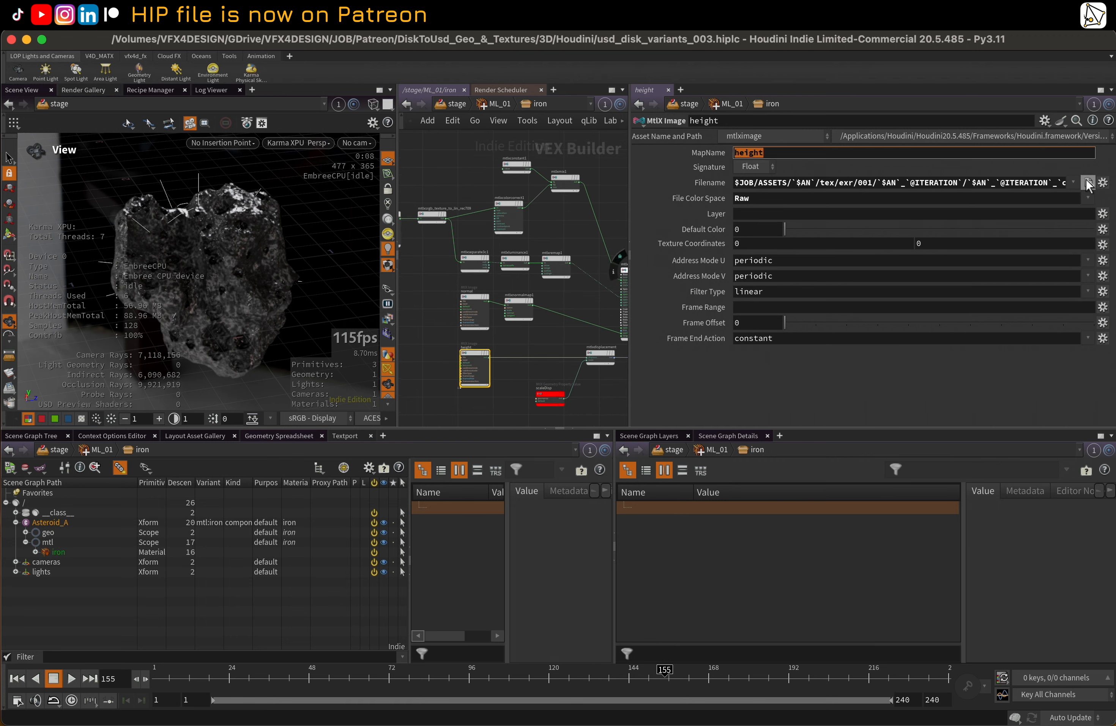
left_click(1089, 183)
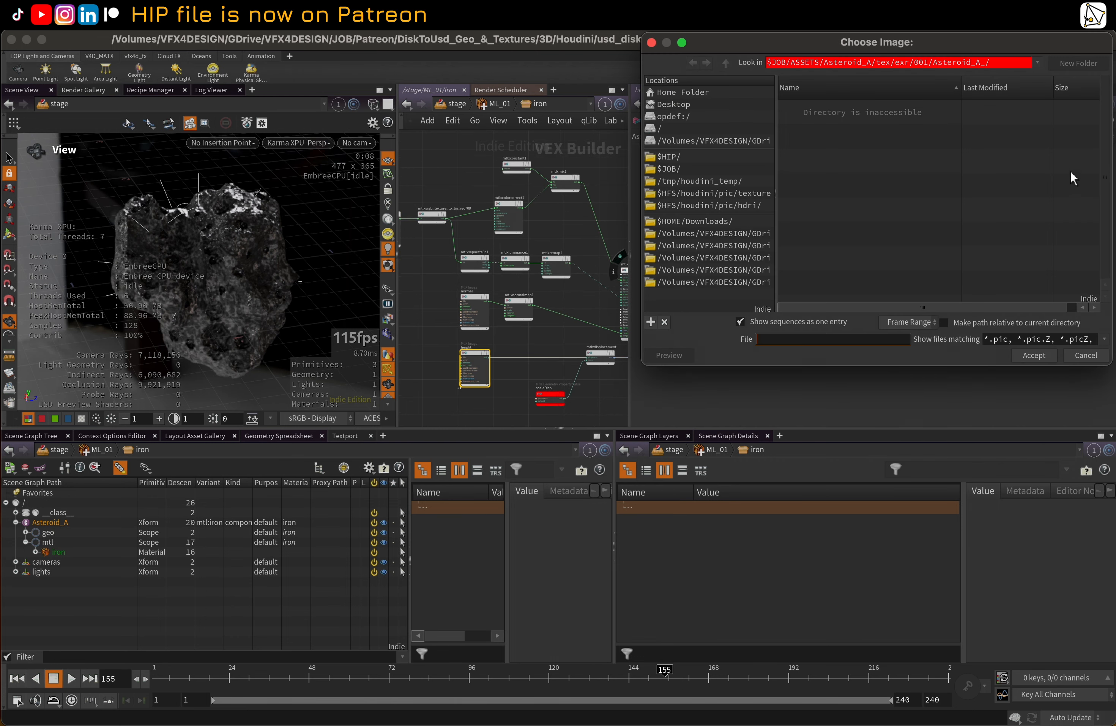
left_click(1095, 356)
key("ctrl+Up")
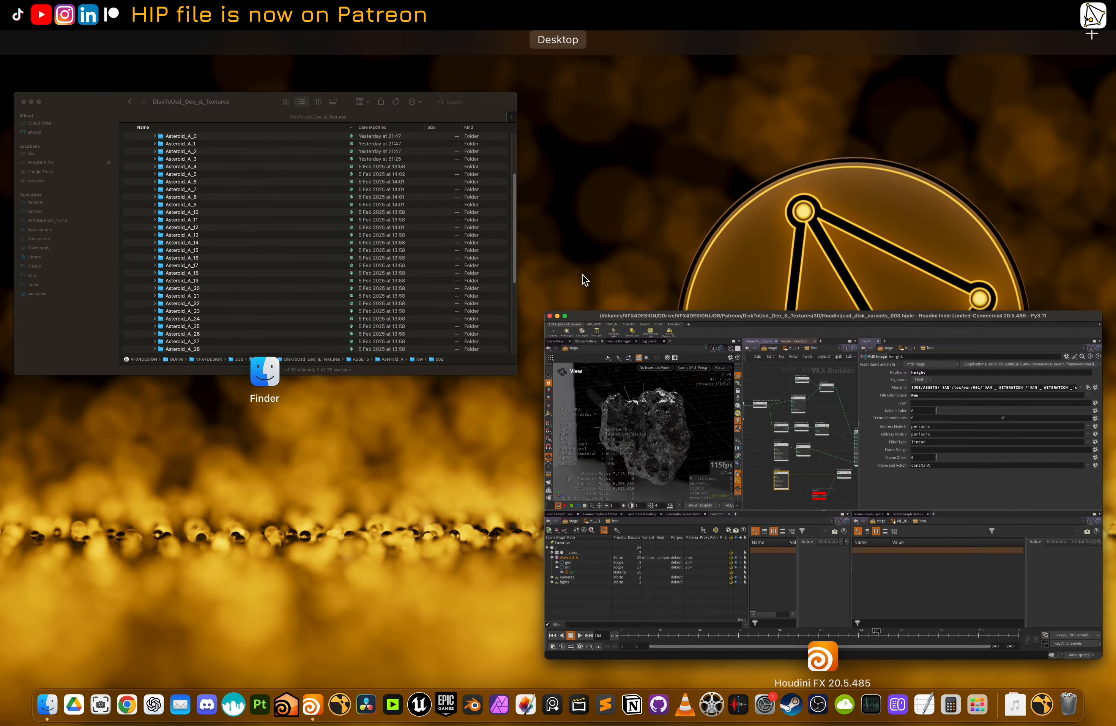
left_click(356, 232)
left_click(324, 191)
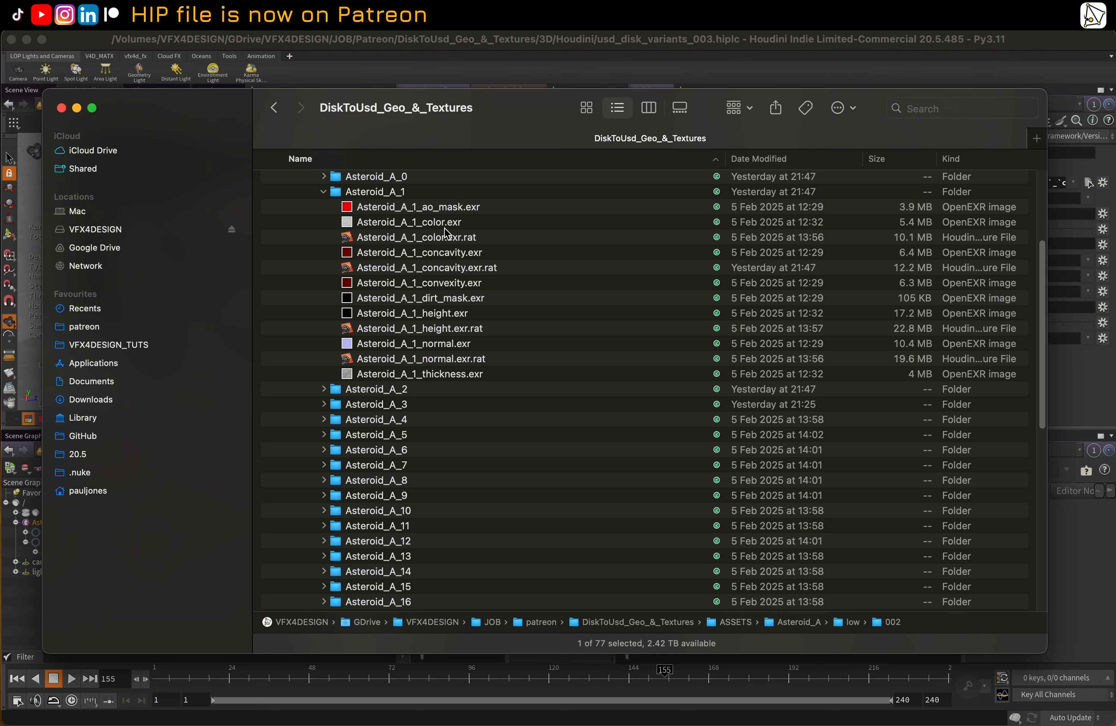
left_click(555, 44)
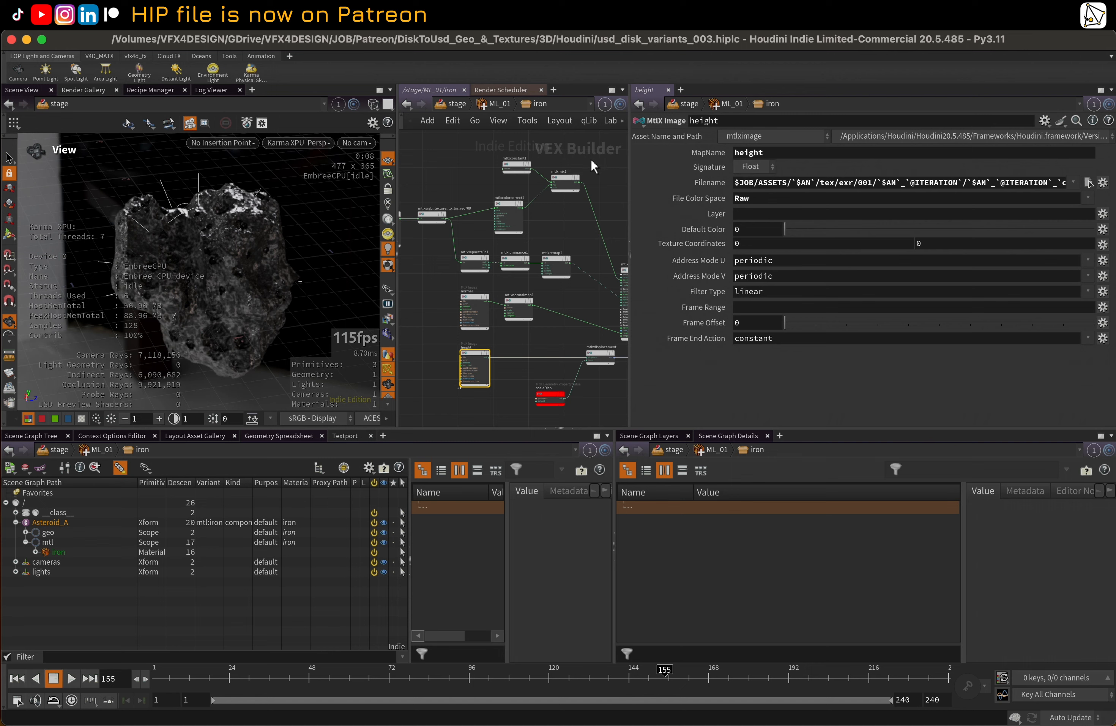
Examine the iron material's node network from the image nodes through to the surface and displacement outputs
left_click_drag(630, 173, 828, 189)
scroll(662, 233, "up", 6)
middle_click_drag(705, 231, 621, 227)
scroll(615, 249, "down", 3)
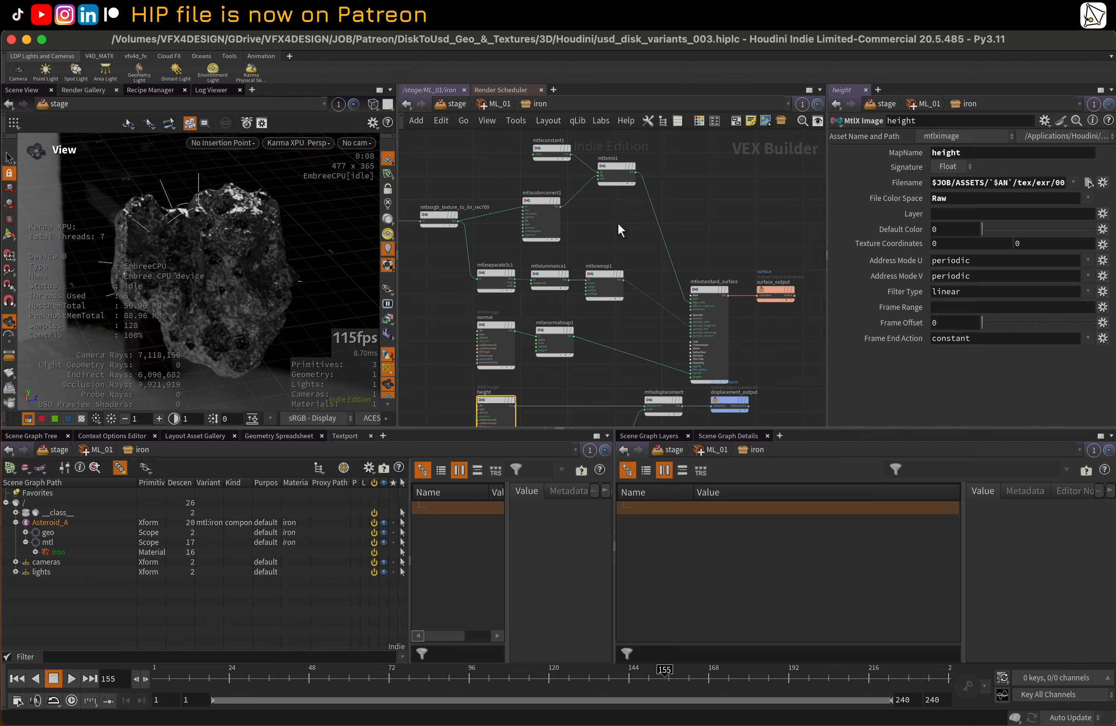
scroll(617, 223, "down", 2)
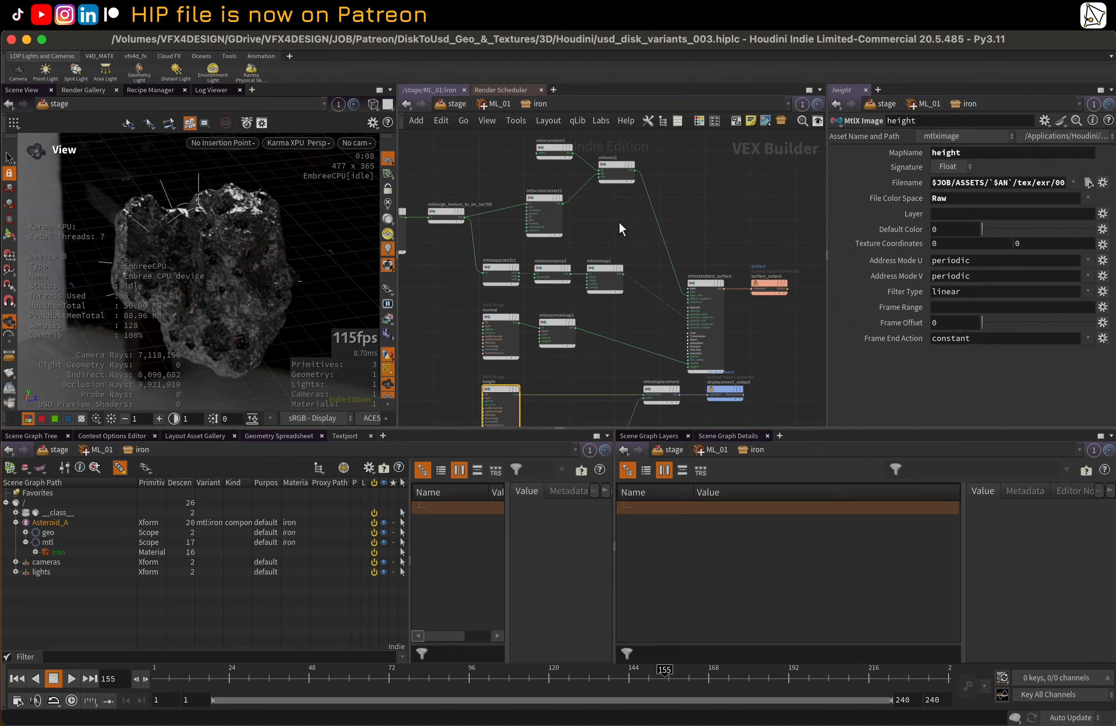
scroll(619, 222, "down", 1)
scroll(619, 222, "down", 1)
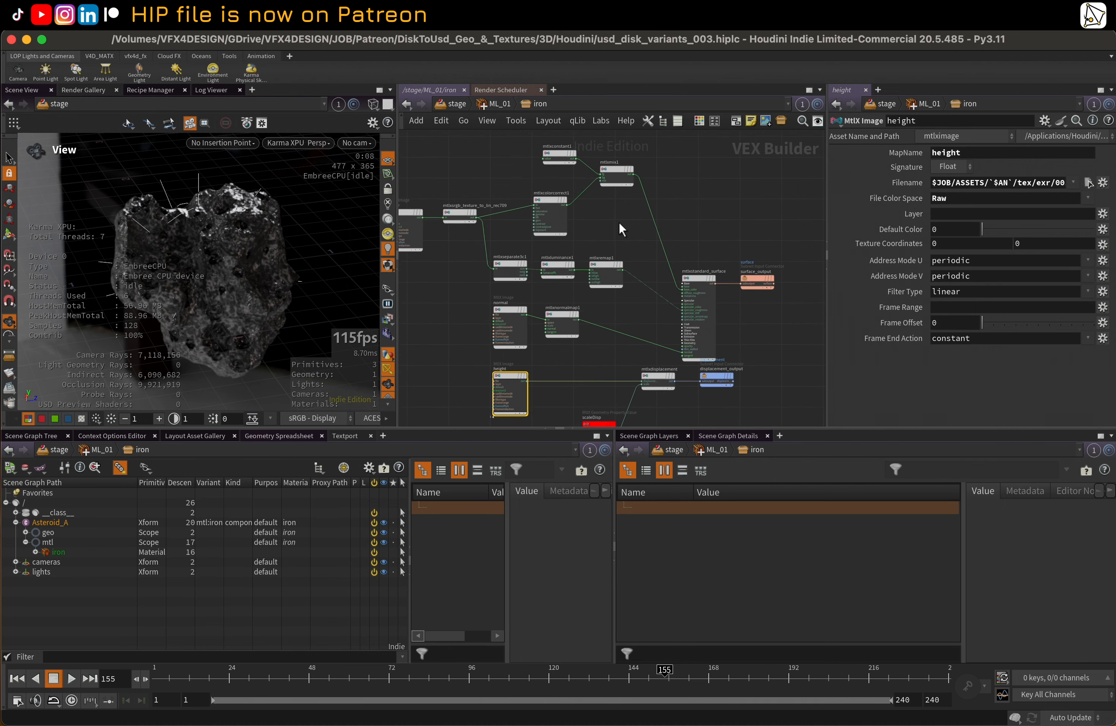
Leave the iron network, view the asteroid through /cameras/thumbnailcamera, and move the timeline to frame 89
key("u")
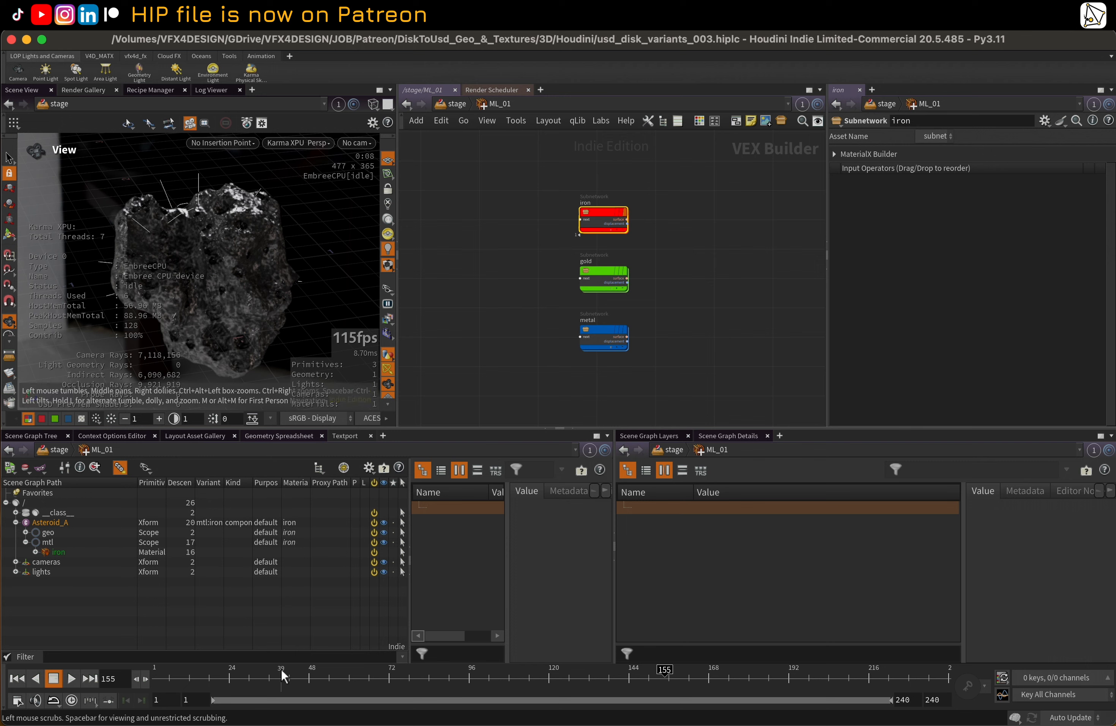
left_click(568, 675)
left_click(366, 144)
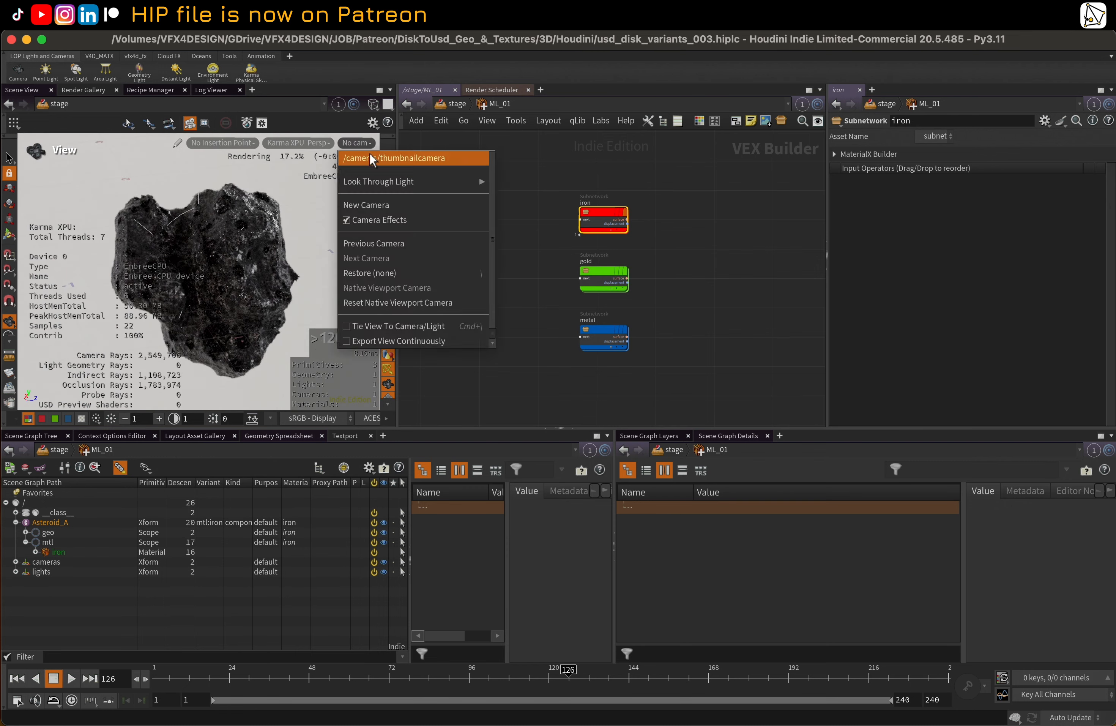
left_click(371, 157)
left_click_drag(245, 675, 446, 675)
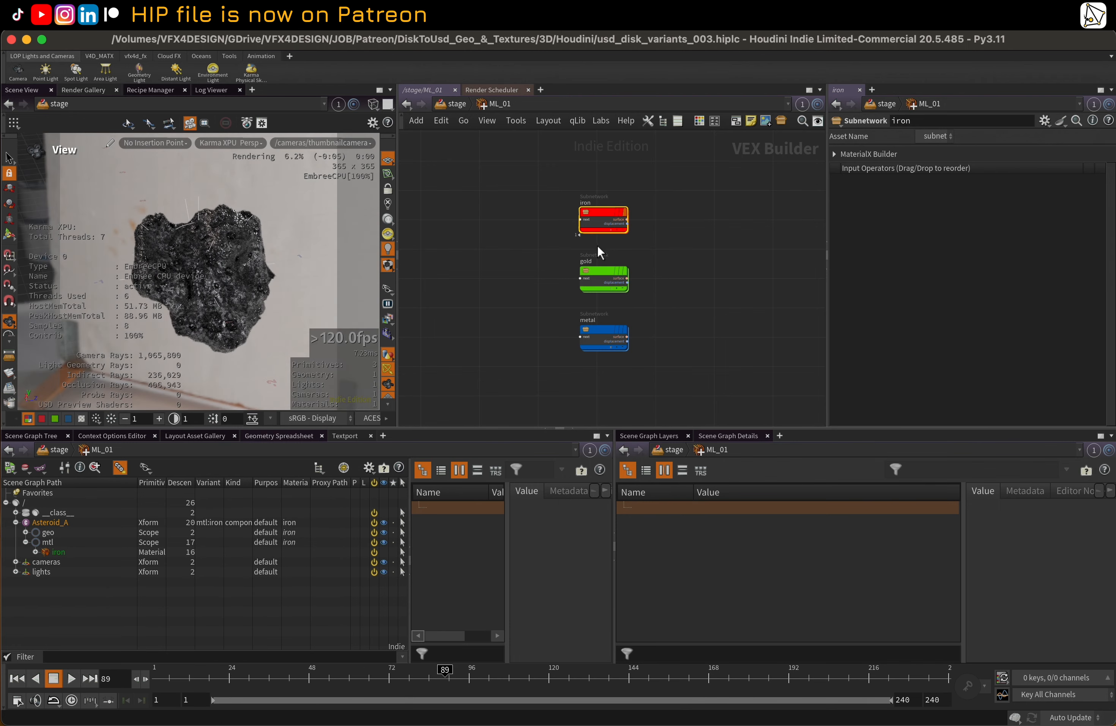
Reopen the iron material network and review its color, normal and height image nodes one by one
double_click(592, 210)
middle_click_drag(478, 183, 510, 178)
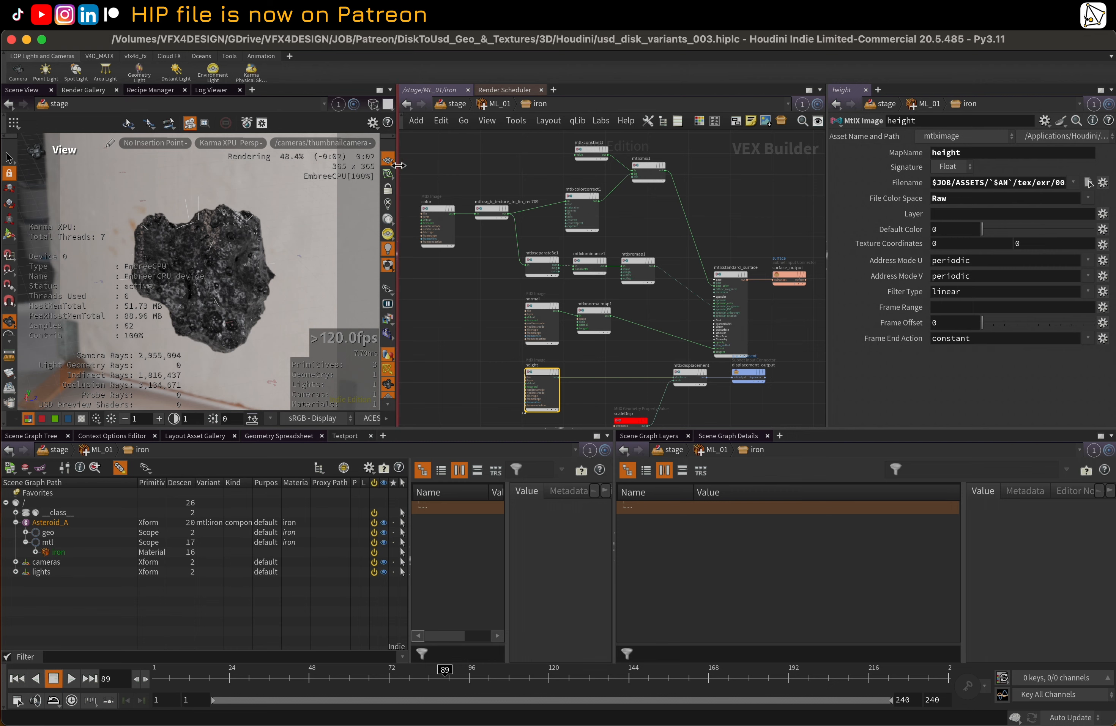
left_click_drag(398, 165, 438, 238)
left_click_drag(464, 157, 480, 215)
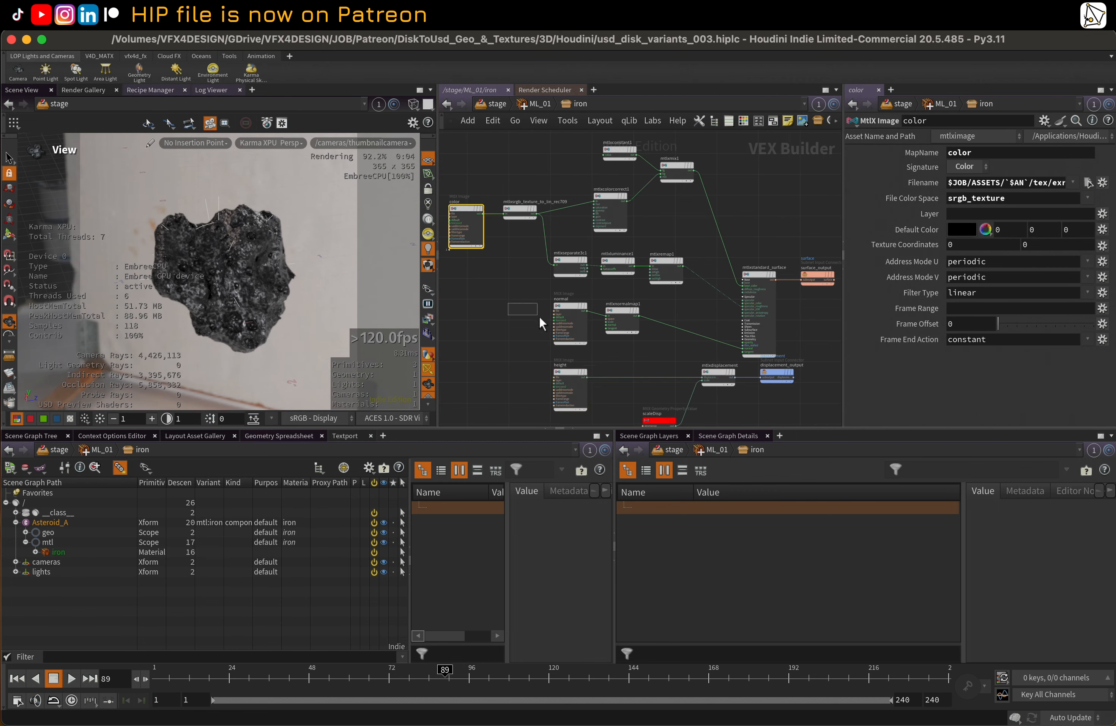
left_click(562, 336)
left_click_drag(526, 366, 565, 391)
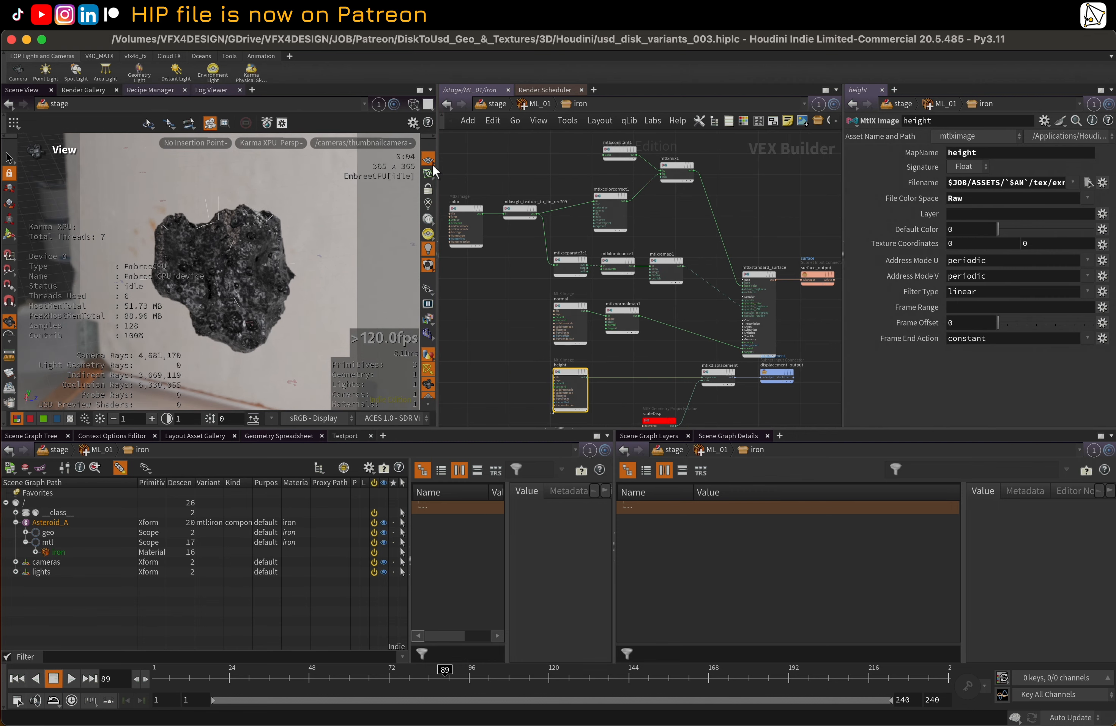
left_click_drag(473, 212, 474, 214)
Move the mtlxstandard_surface and surface_output nodes higher in the iron network to tidy its layout
scroll(767, 203, "right", 2)
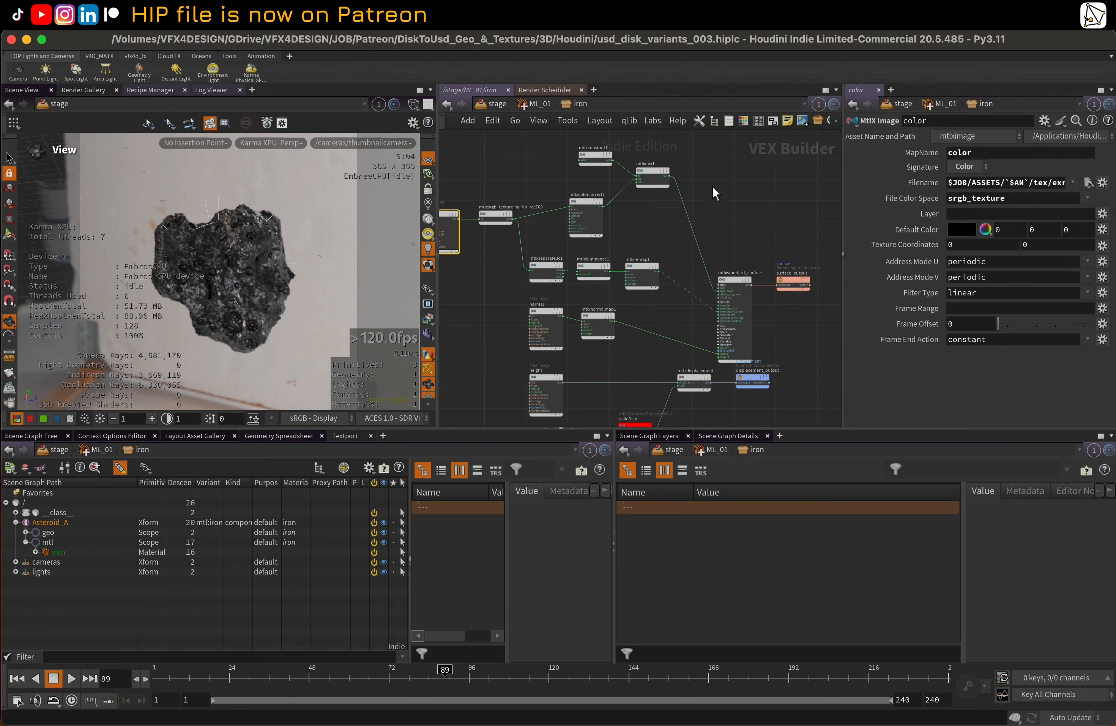
left_click_drag(730, 279, 749, 242)
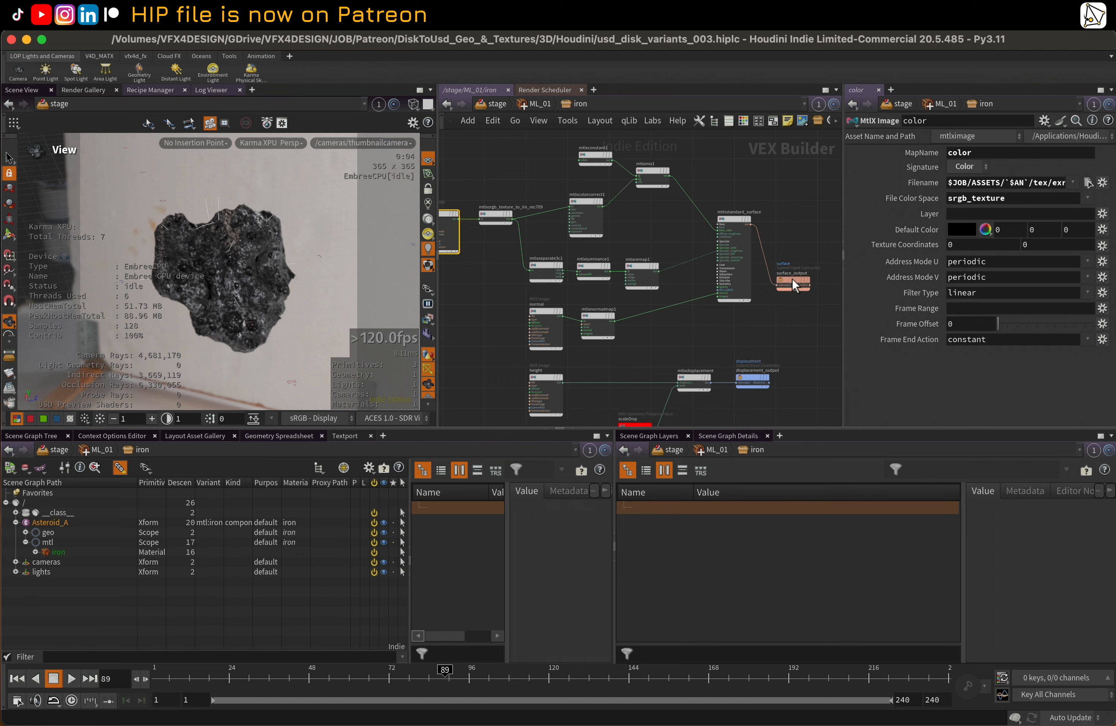
left_click_drag(792, 278, 795, 222)
scroll(736, 174, "left", 2)
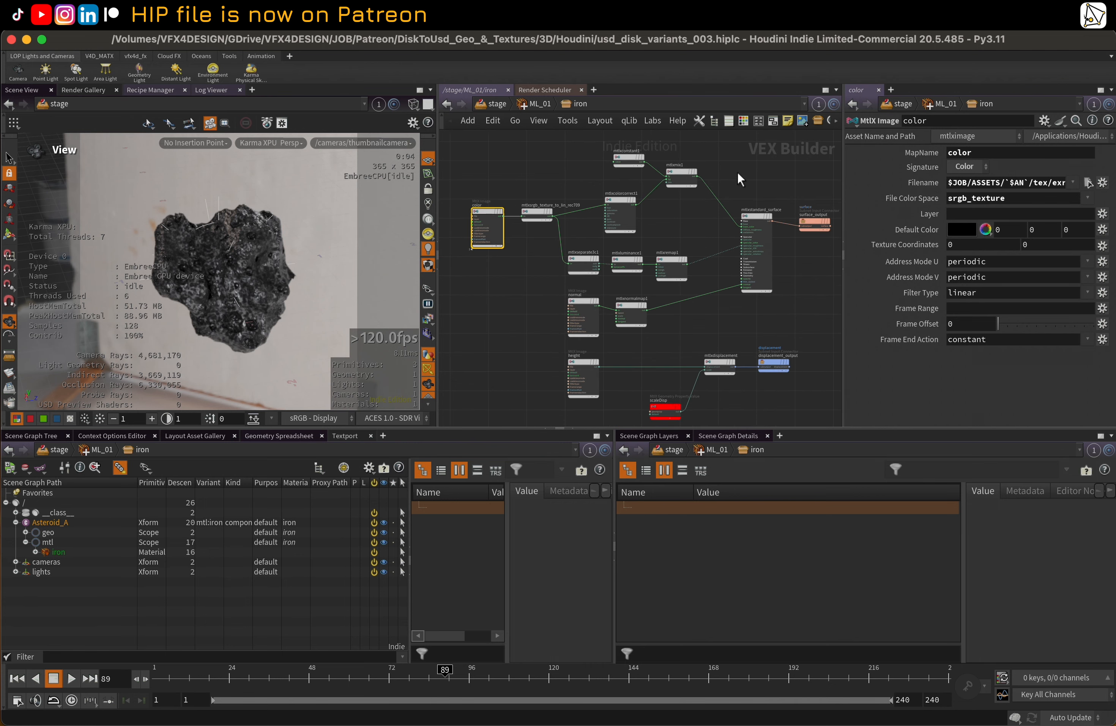
scroll(683, 189, "down", 1)
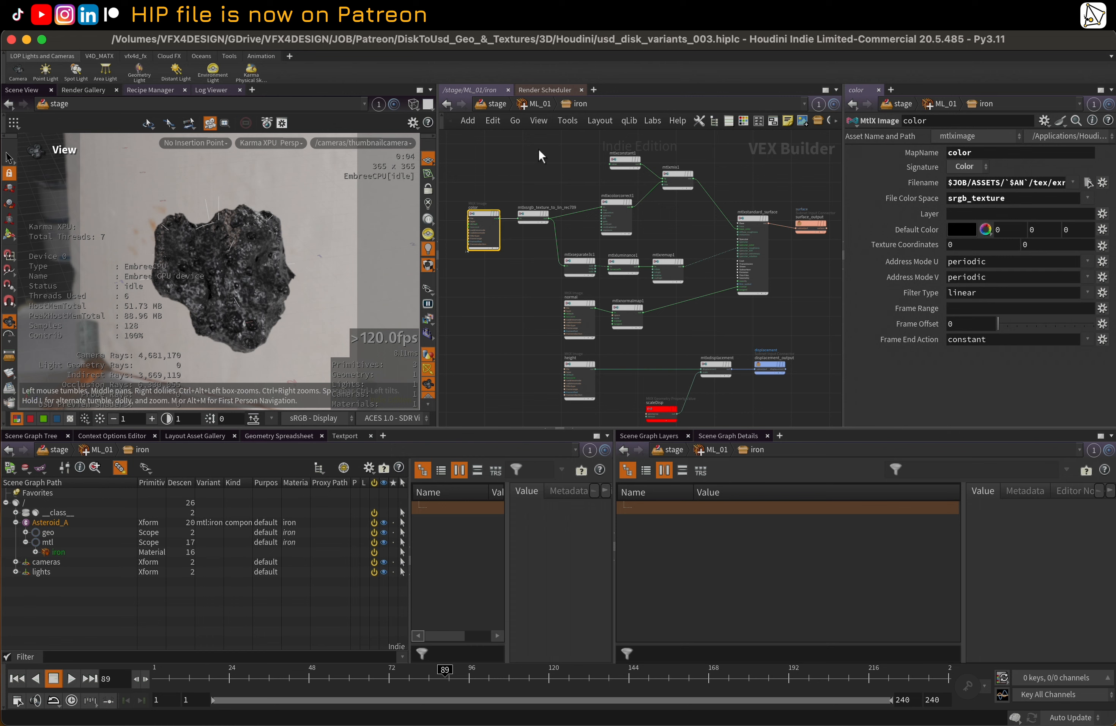
Open the gold material network and review the Filename path and version folder of its color, normal and height image nodes
key("u")
middle_click_drag(581, 241, 540, 244)
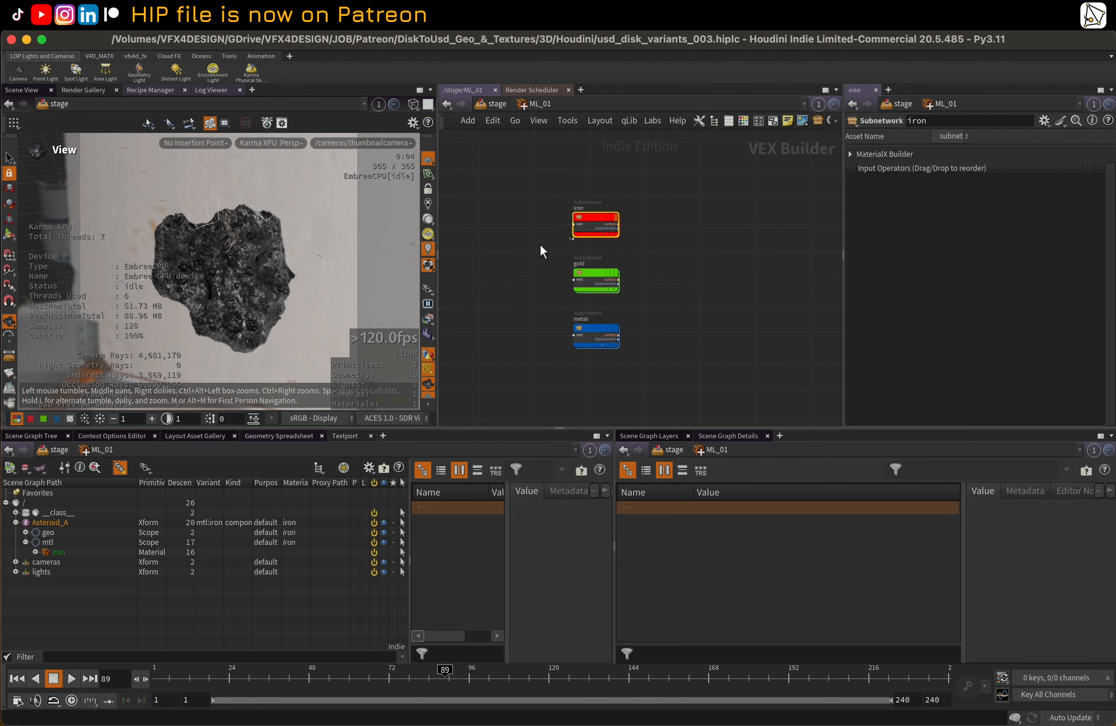
double_click(587, 279)
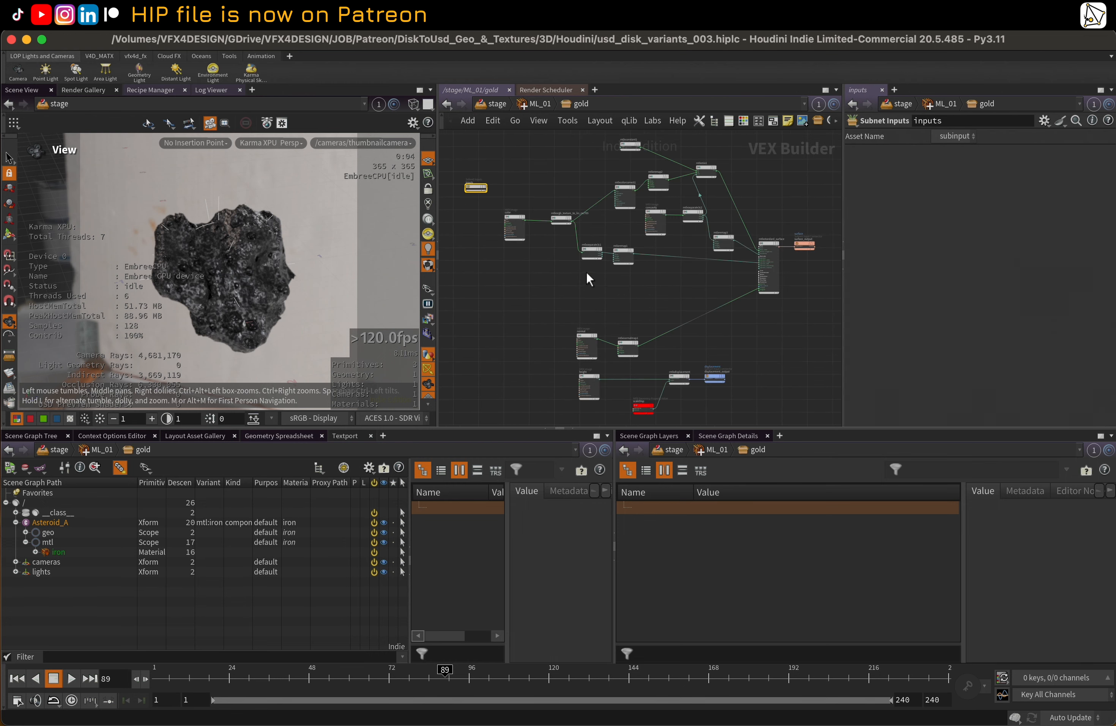
left_click(518, 228)
left_click_drag(556, 323, 600, 412)
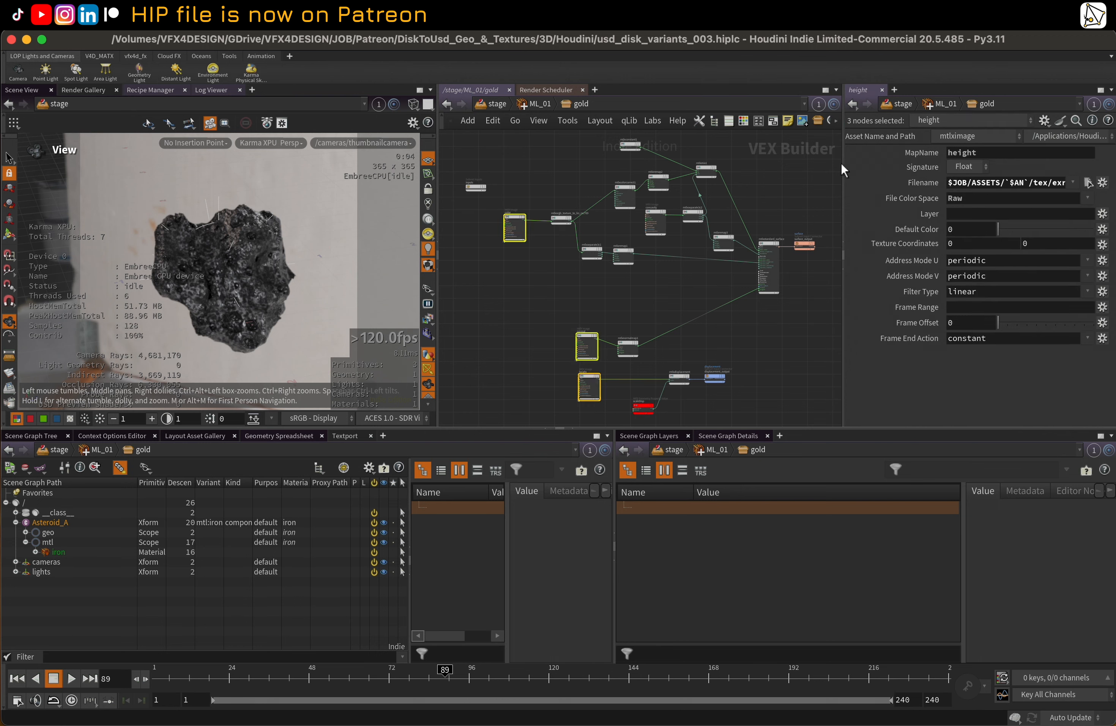
left_click_drag(844, 166, 476, 201)
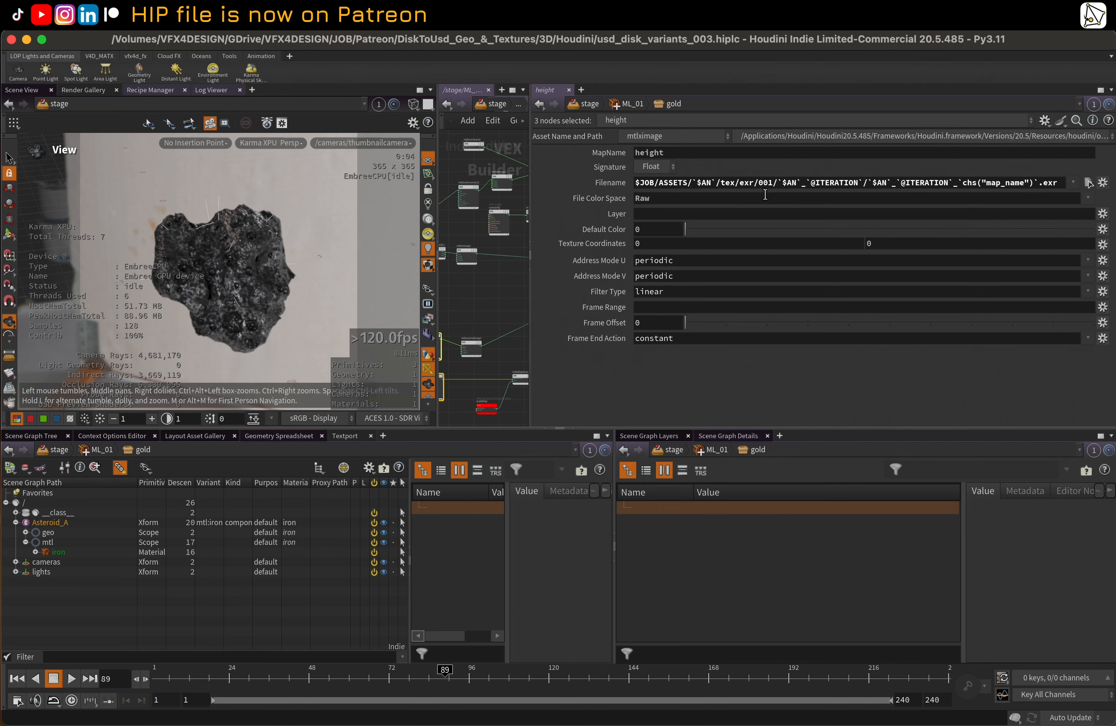
left_click(769, 183)
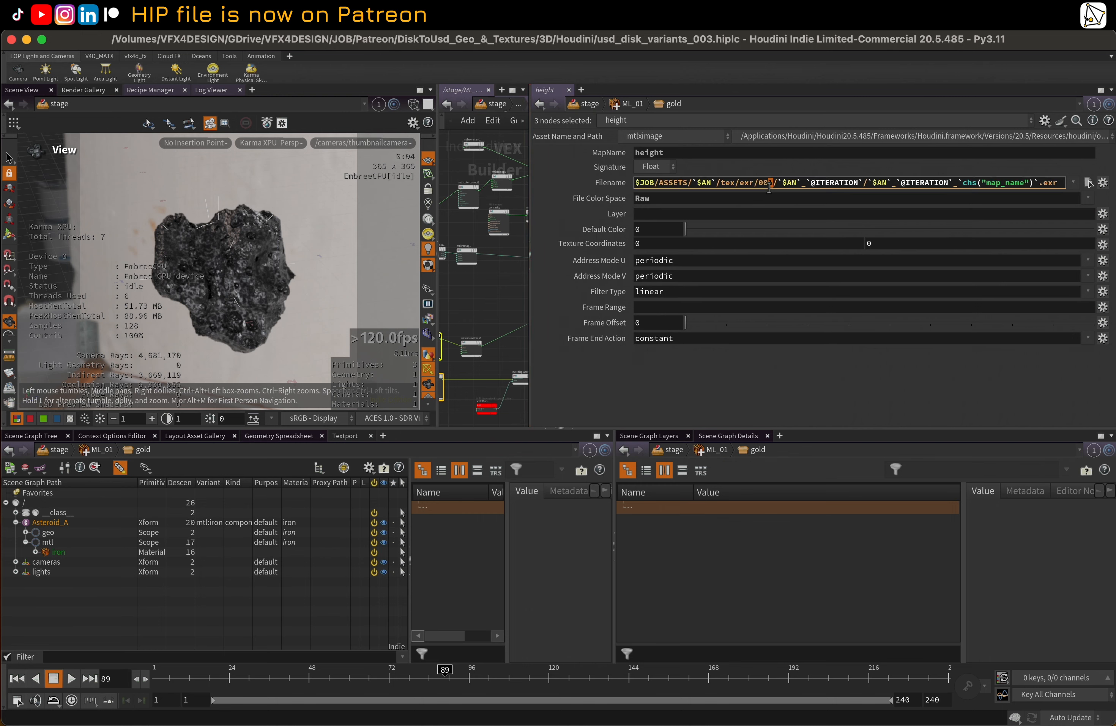
left_click(468, 273)
left_click_drag(531, 277, 771, 278)
key("u")
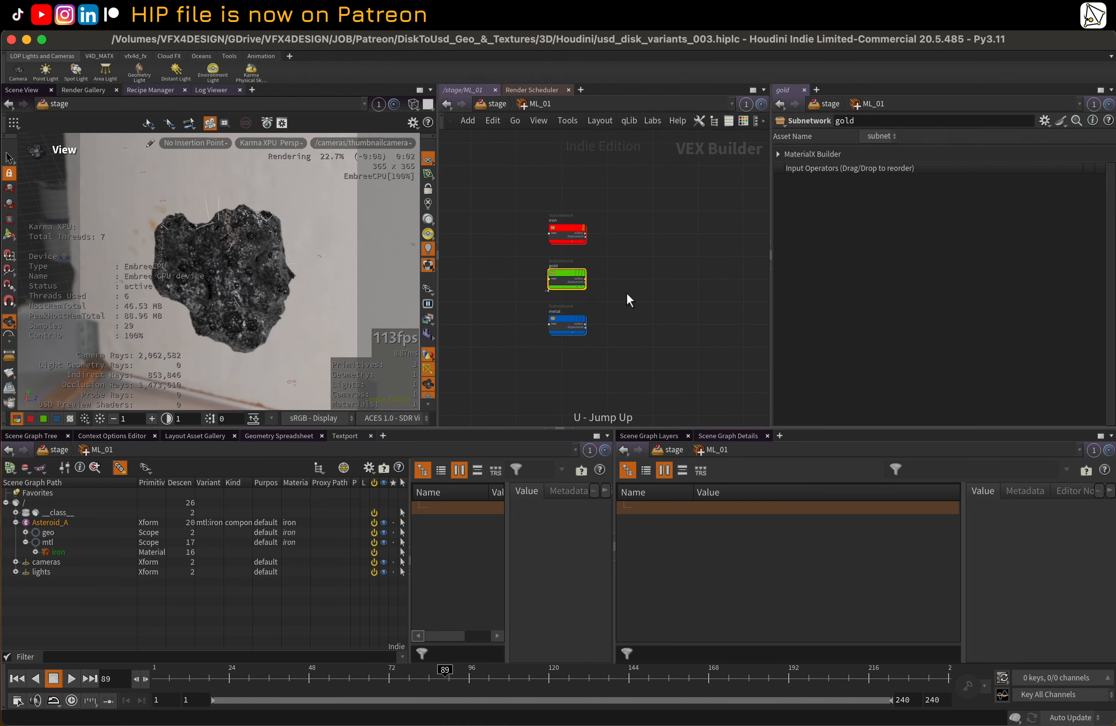
Open the metal material network and review the Filename path and version folder of its three texture image nodes
double_click(562, 316)
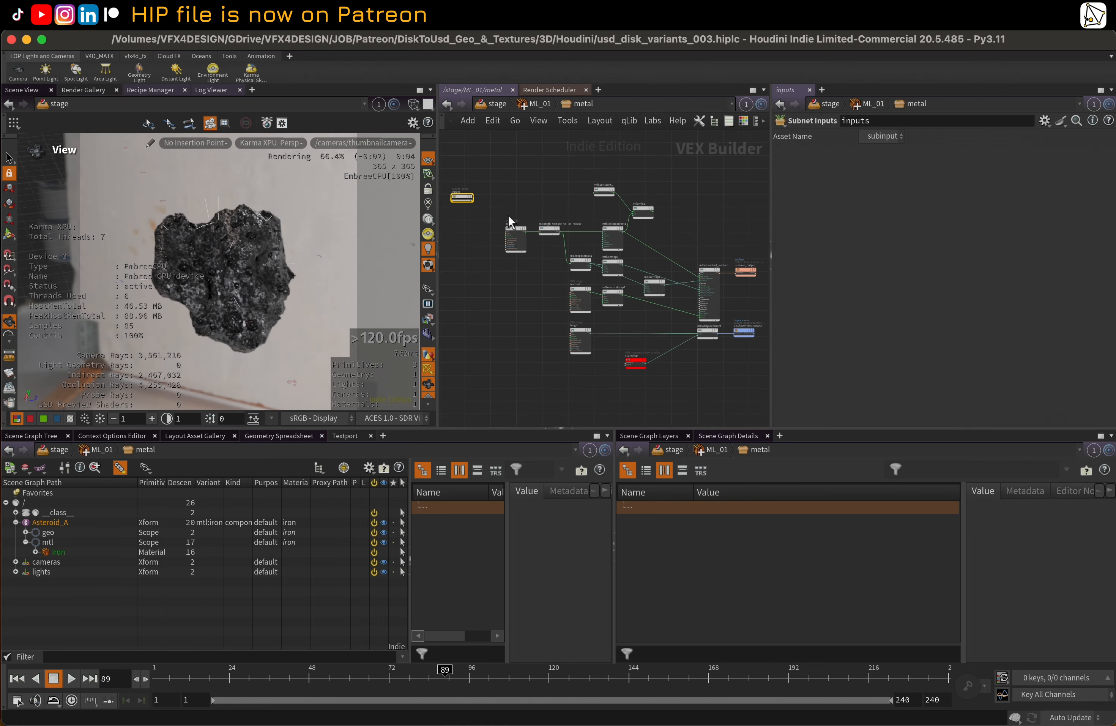
left_click(515, 234)
left_click_drag(533, 282, 584, 371)
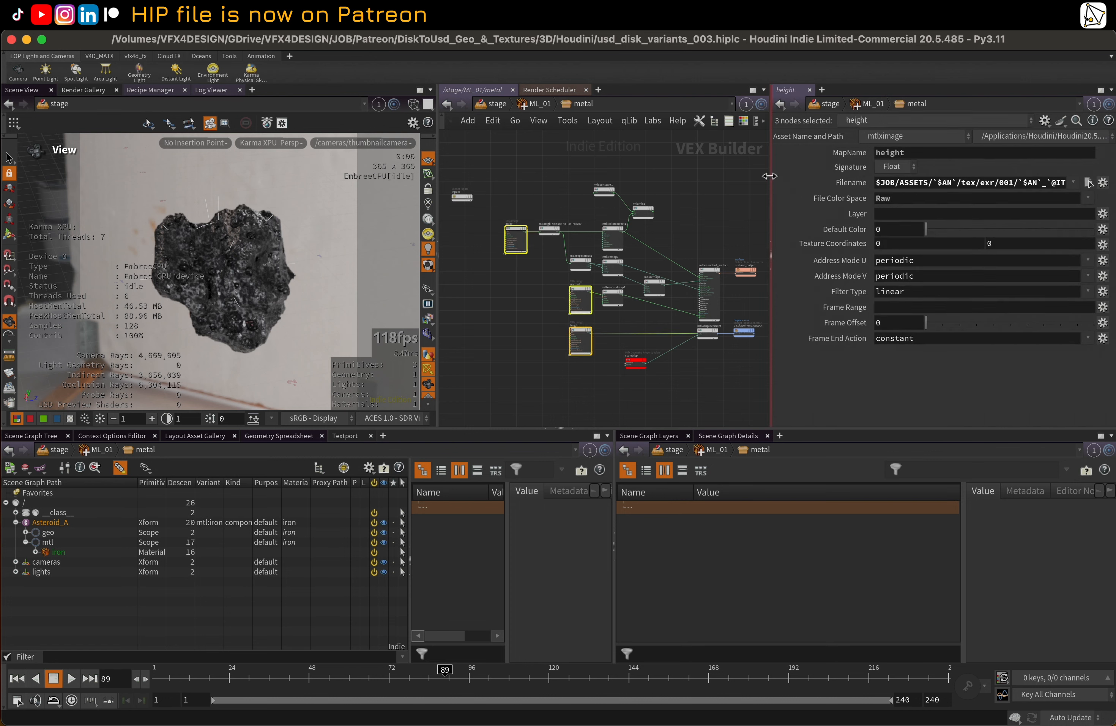
left_click_drag(769, 175, 556, 178)
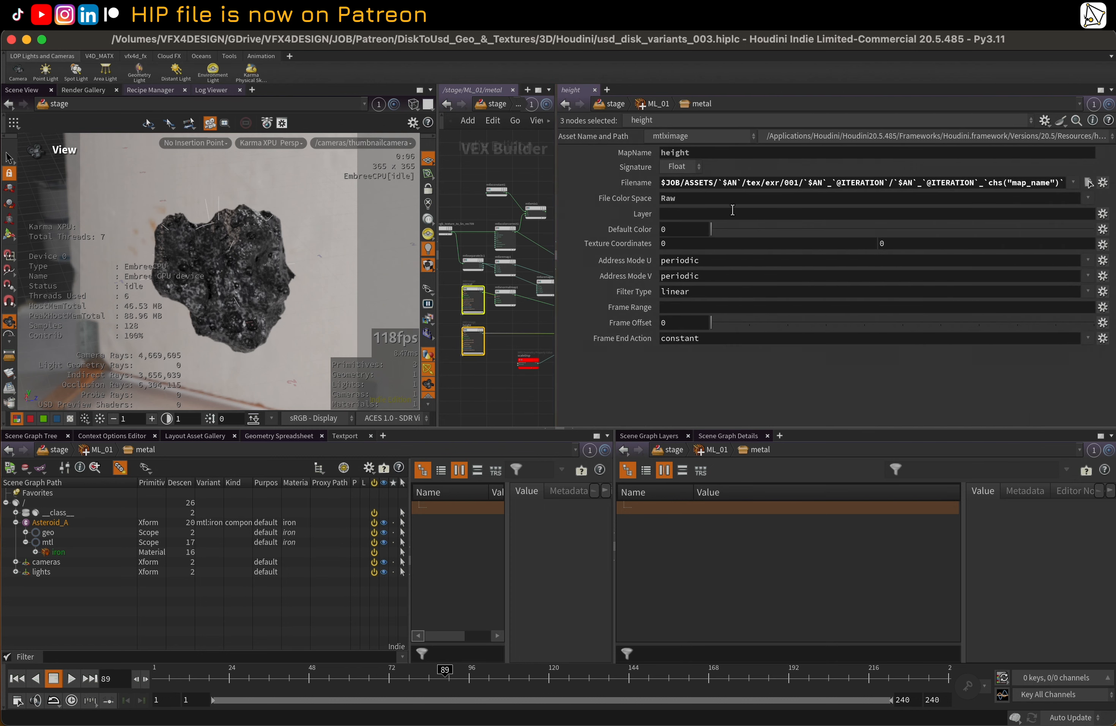
left_click(795, 184)
left_click(466, 171)
left_click_drag(556, 175, 823, 180)
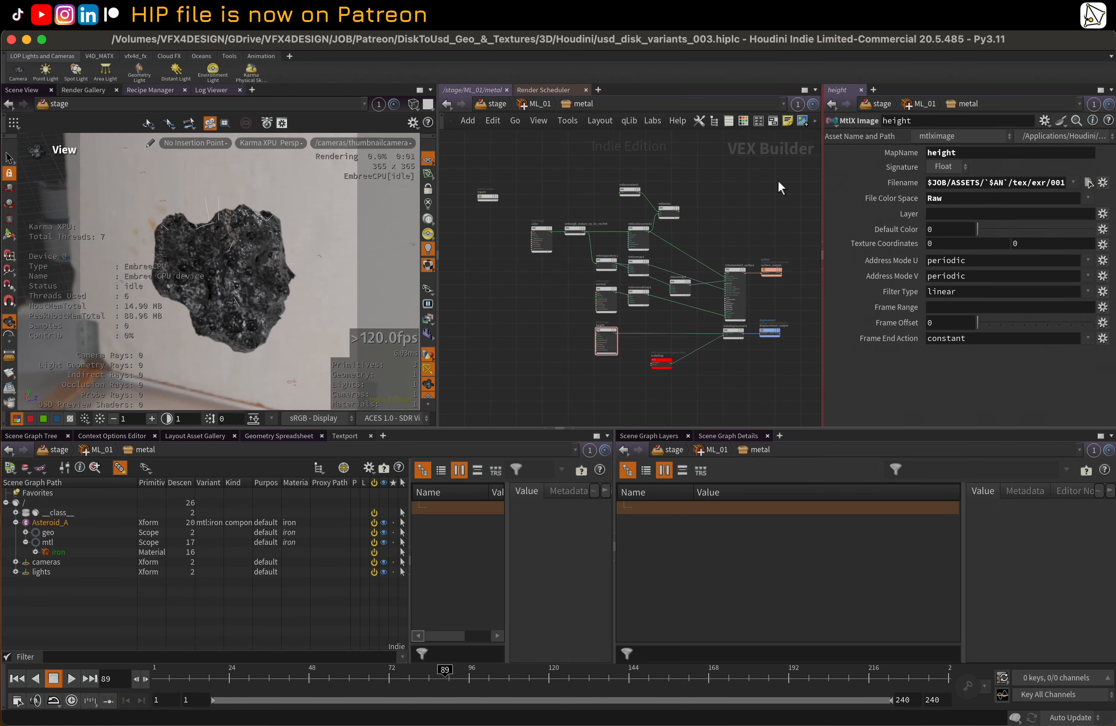
middle_click_drag(724, 193, 702, 200)
key("u")
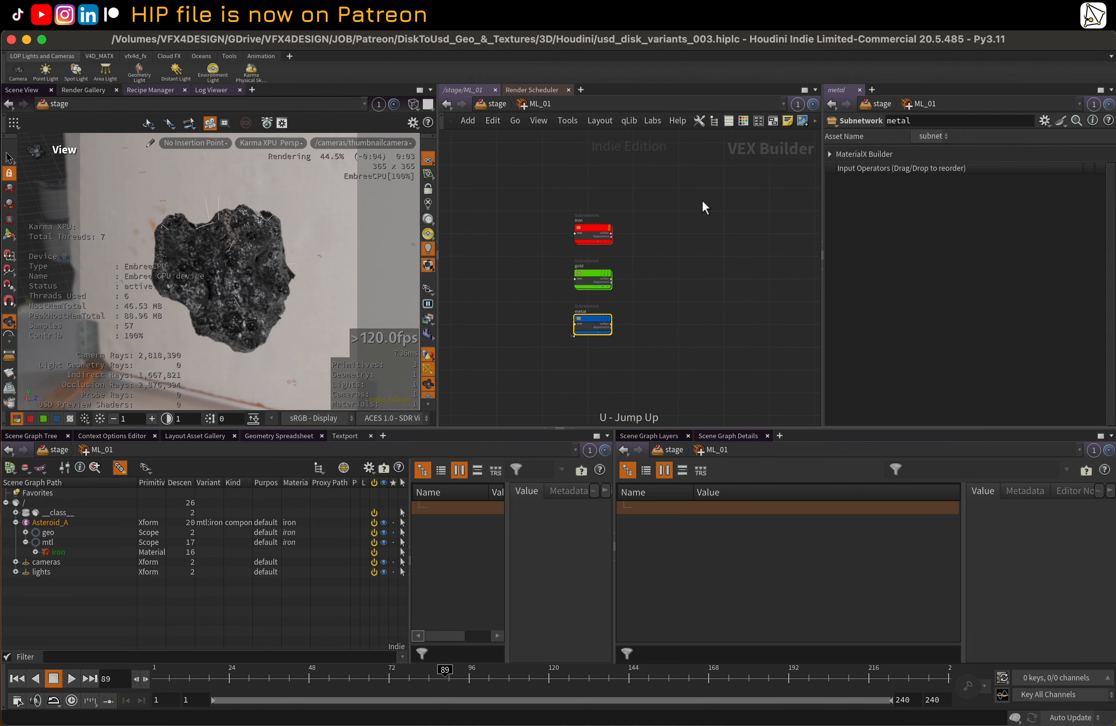
Return to the stage network and display the parameters of the setvariant1 node below the compare node
key("u")
middle_click_drag(622, 356, 619, 261)
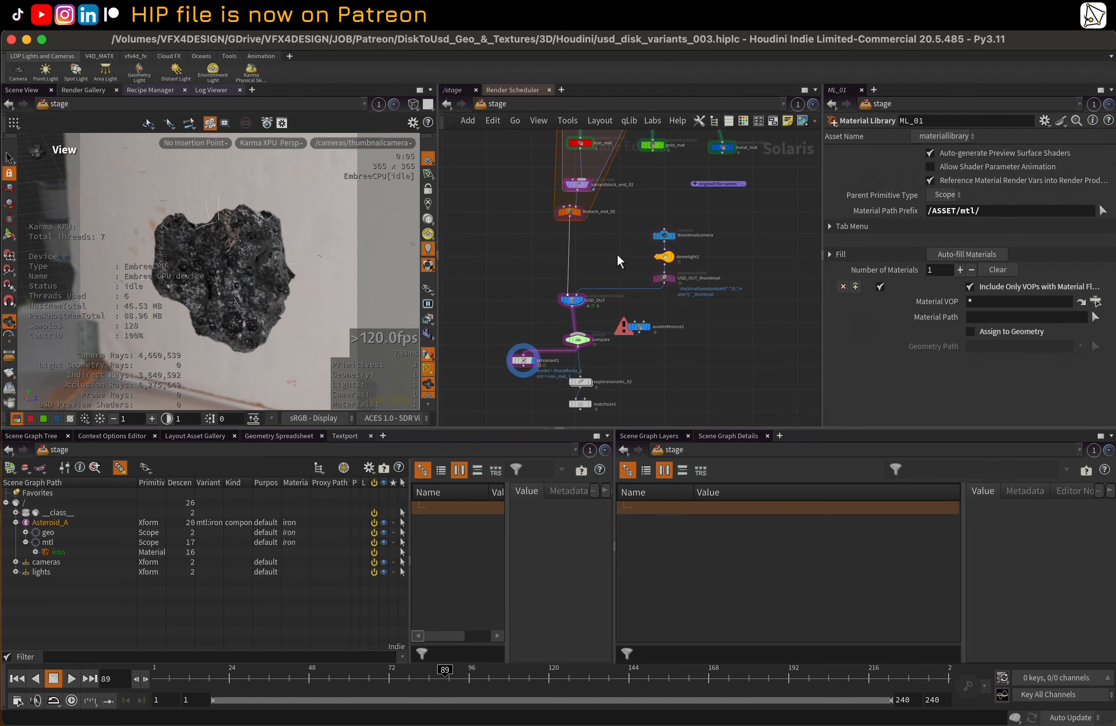
middle_click_drag(526, 276, 534, 273)
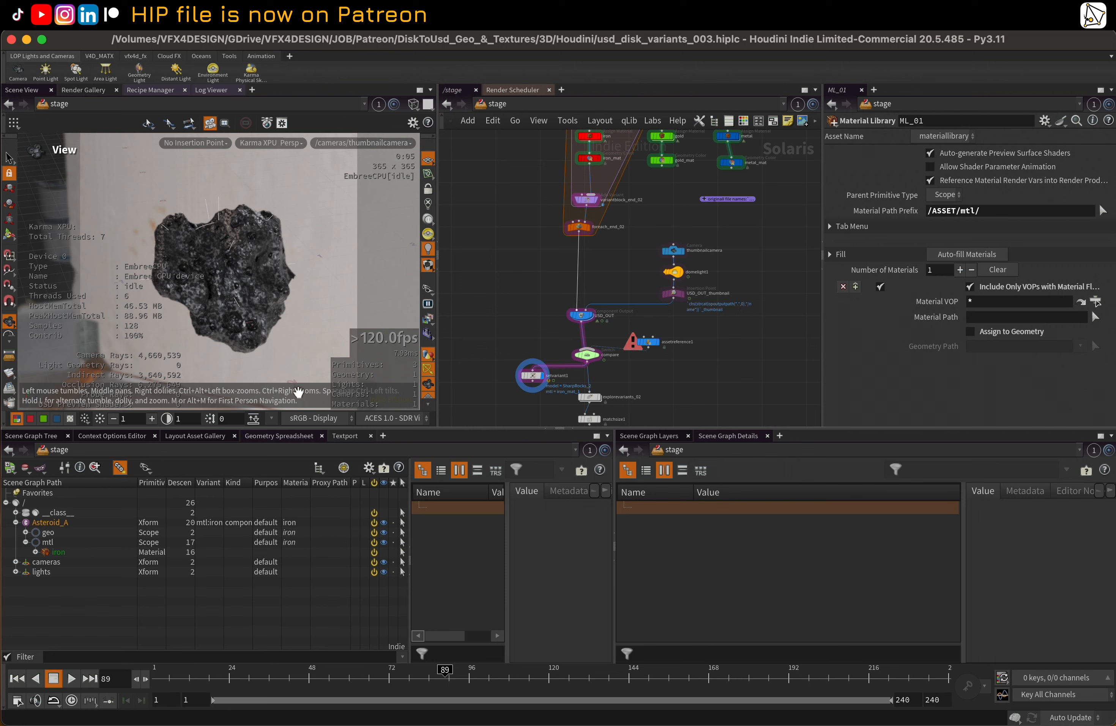
left_click(536, 375)
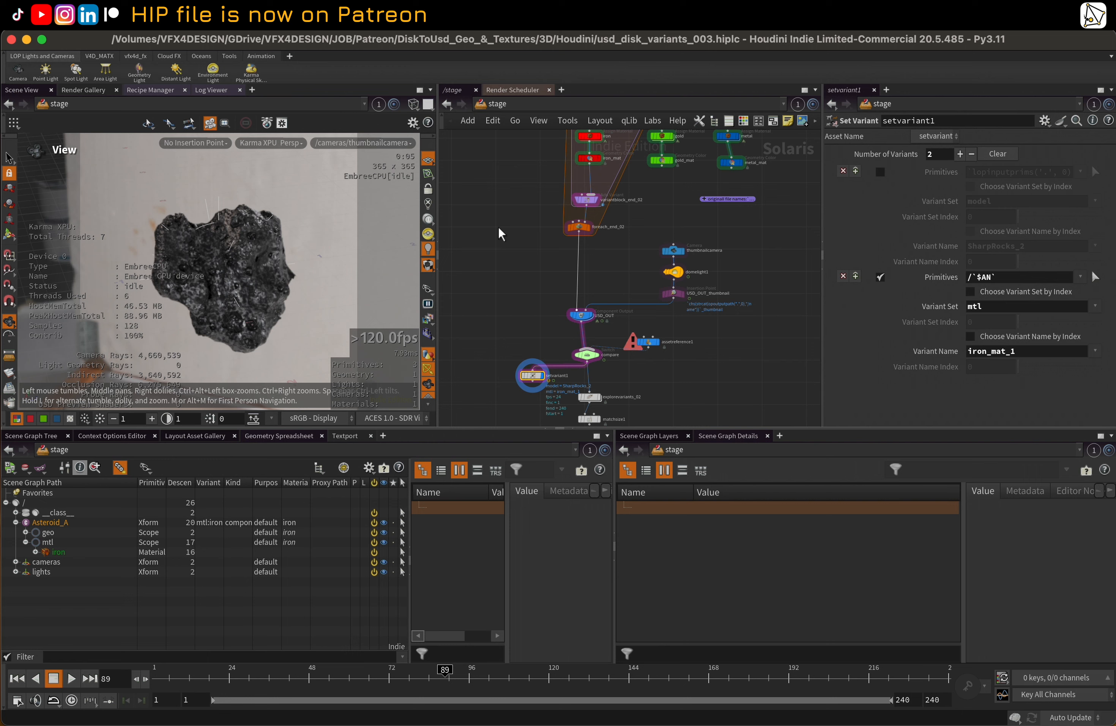
middle_click_drag(501, 232, 504, 254)
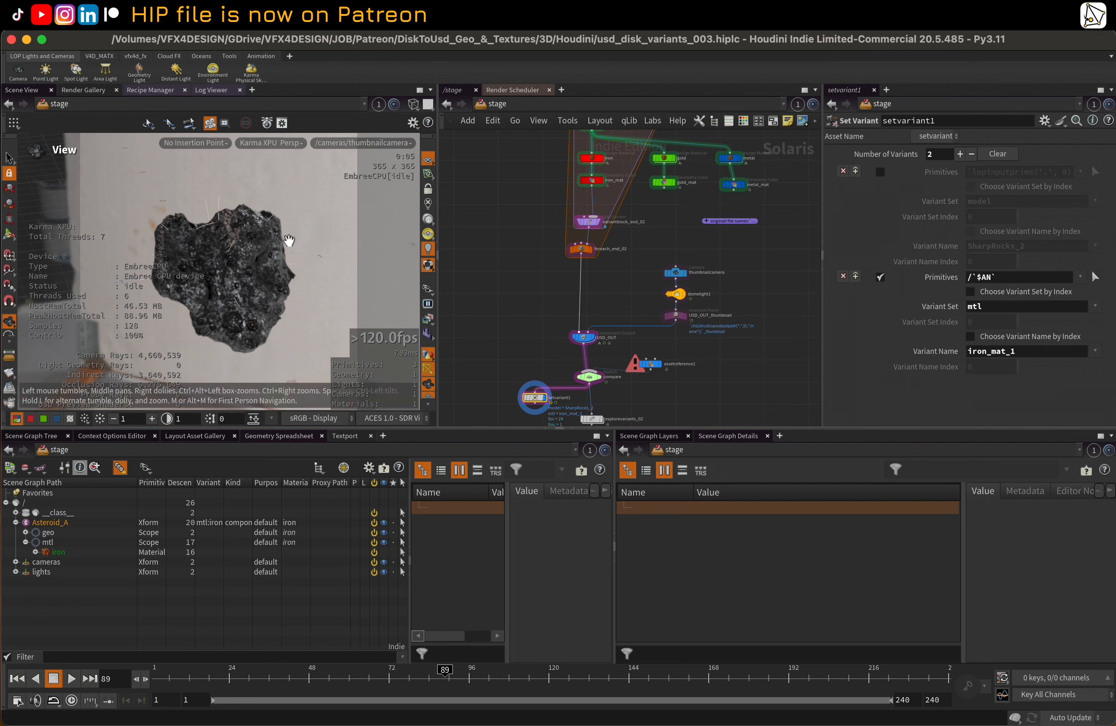
Expand the iron material under Asteroid_A/mtl in the scene graph and inspect its color shader's attributes
left_click(35, 552)
left_click(70, 561)
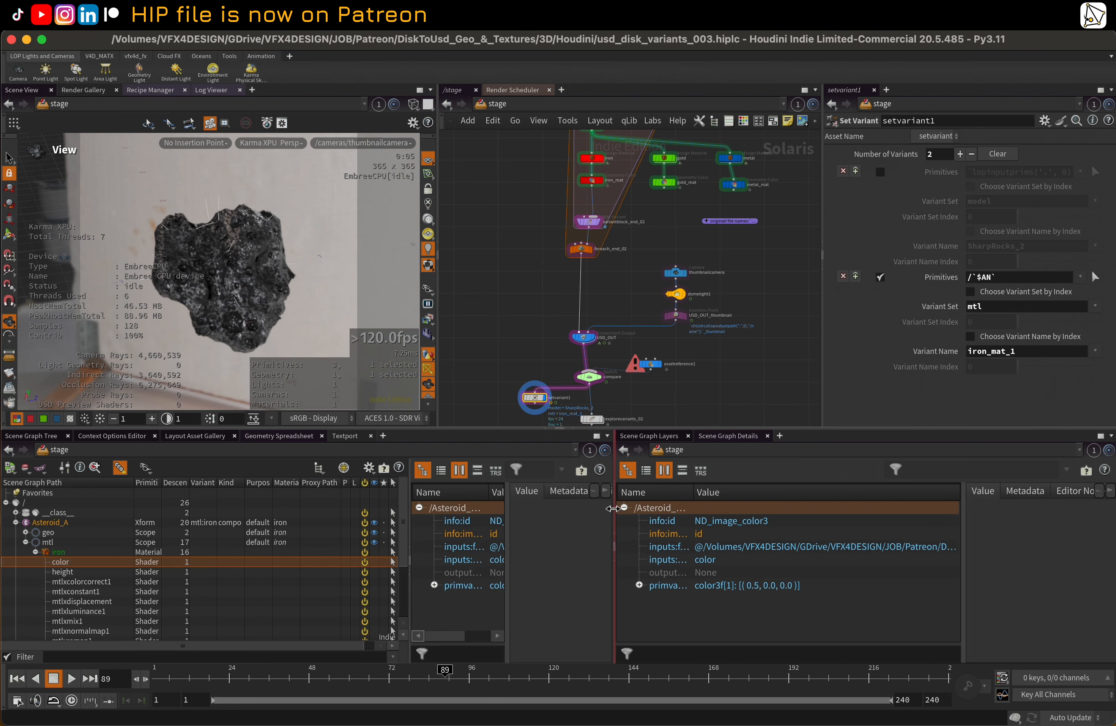
left_click_drag(614, 512, 749, 511)
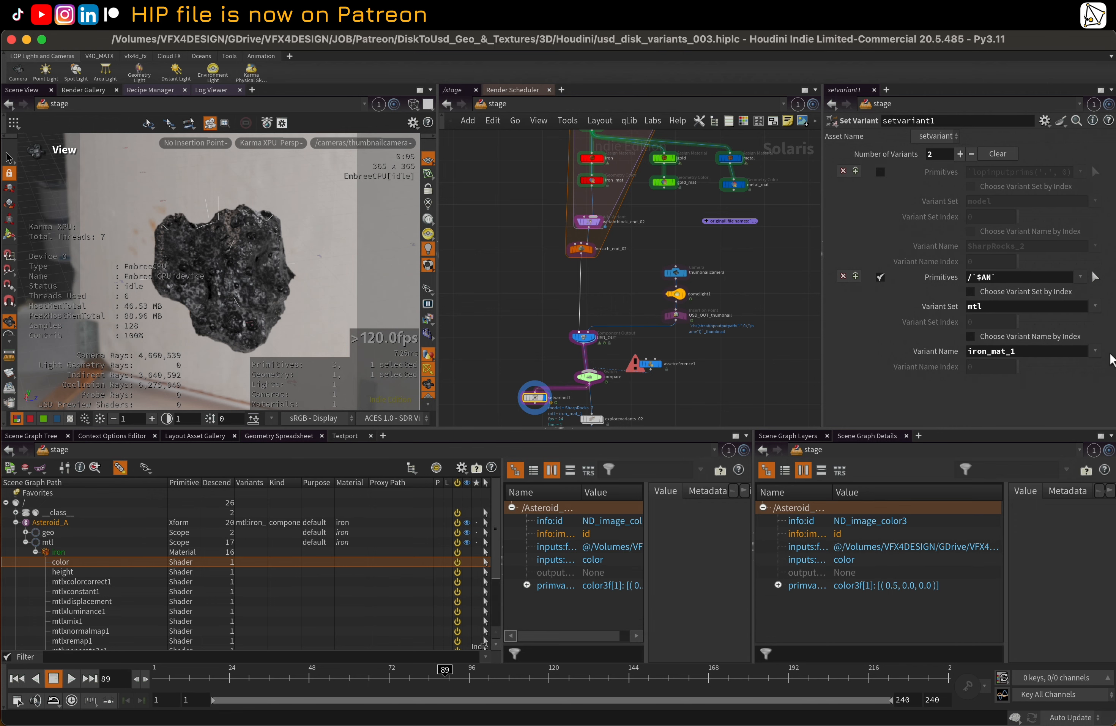
Switch the mtl variant name in setvariant1 to iron_mat_0, iron_mat_2 and finally iron_mat_3 to compare the asteroids
left_click(1095, 352)
left_click(1074, 367)
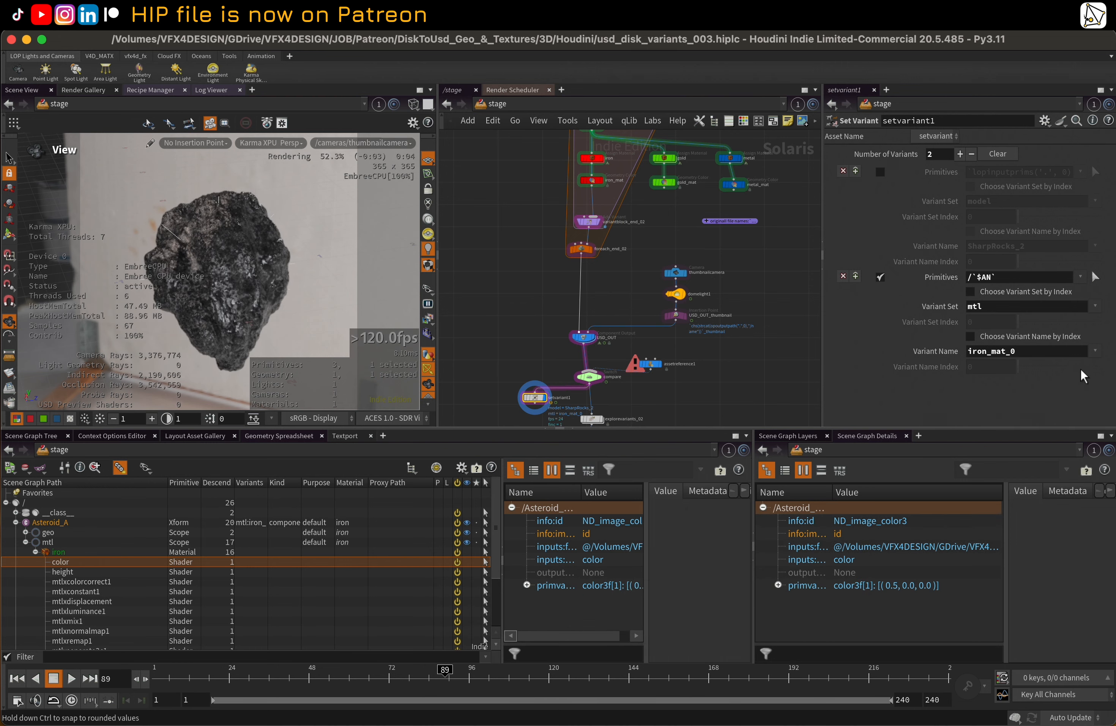
left_click(1095, 351)
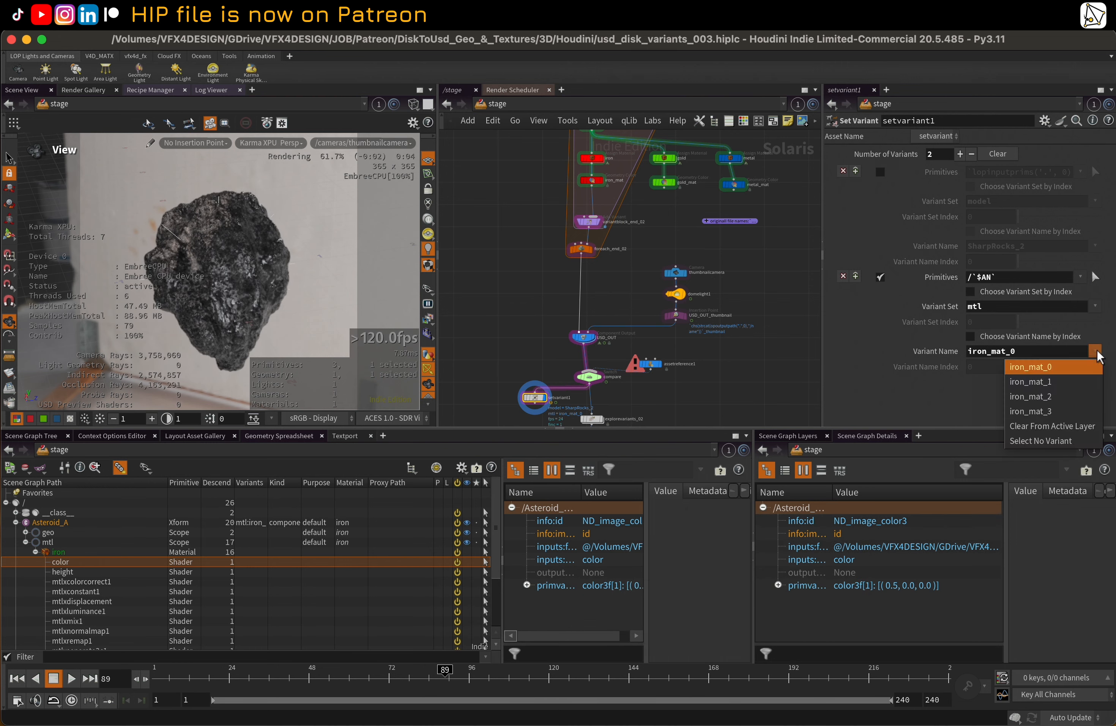
left_click(1067, 397)
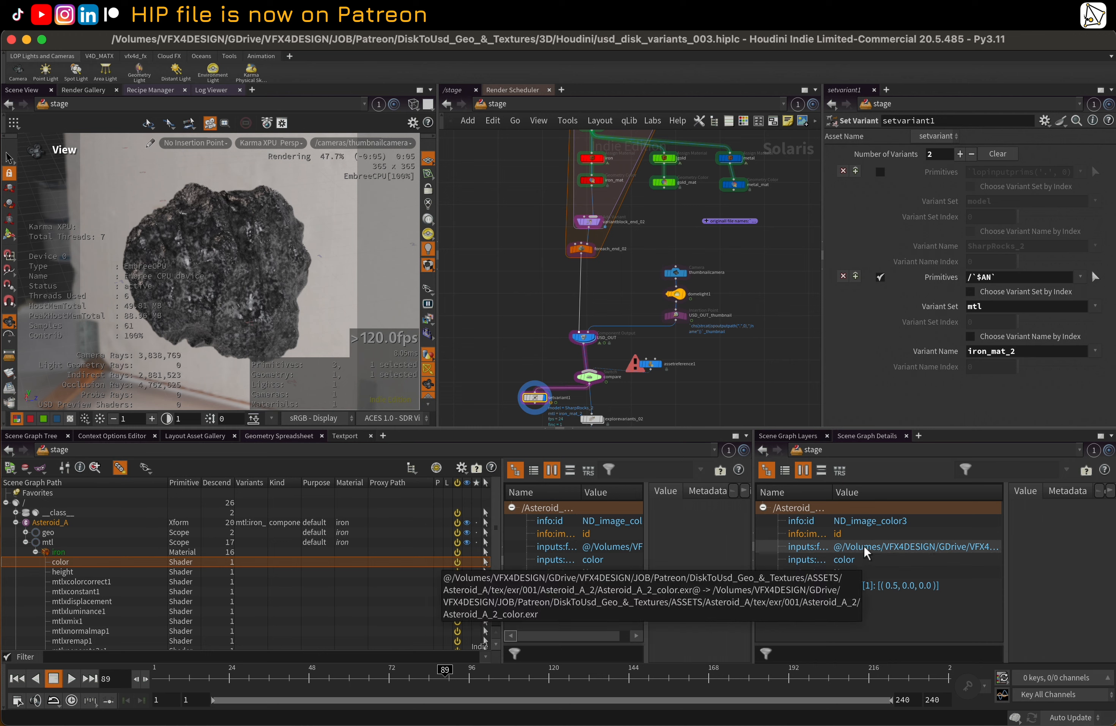
left_click(1101, 352)
left_click(1028, 414)
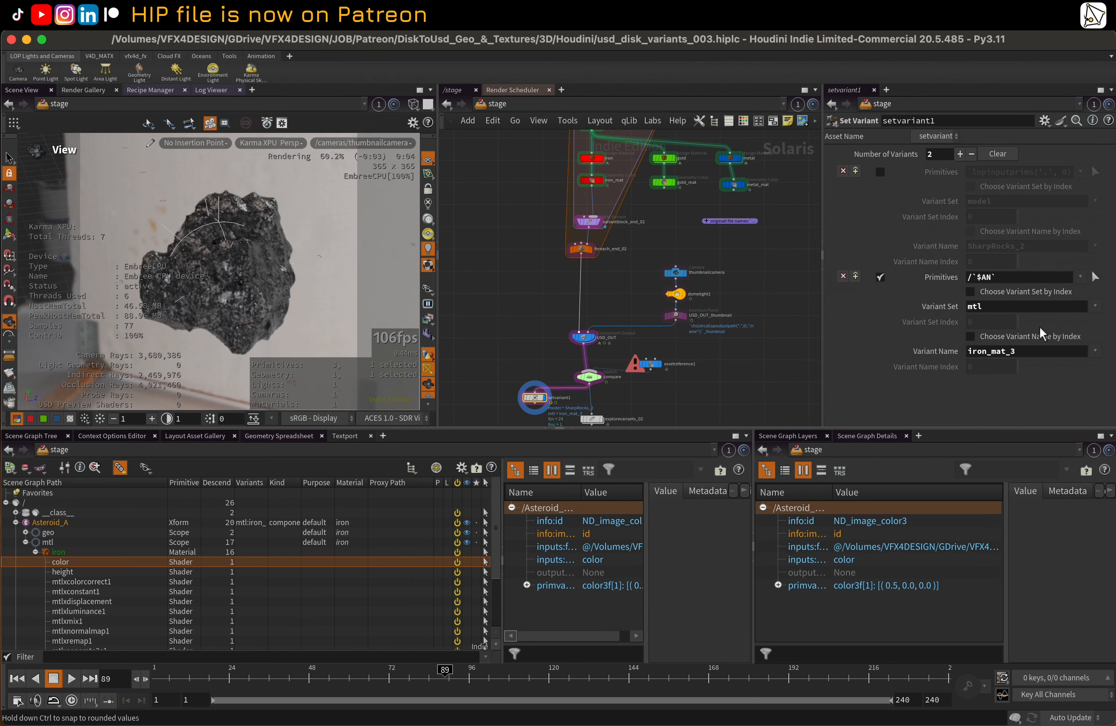
Switch the viewport from Karma XPU rendering to the standard Houdini display
middle_click_drag(602, 287, 625, 297)
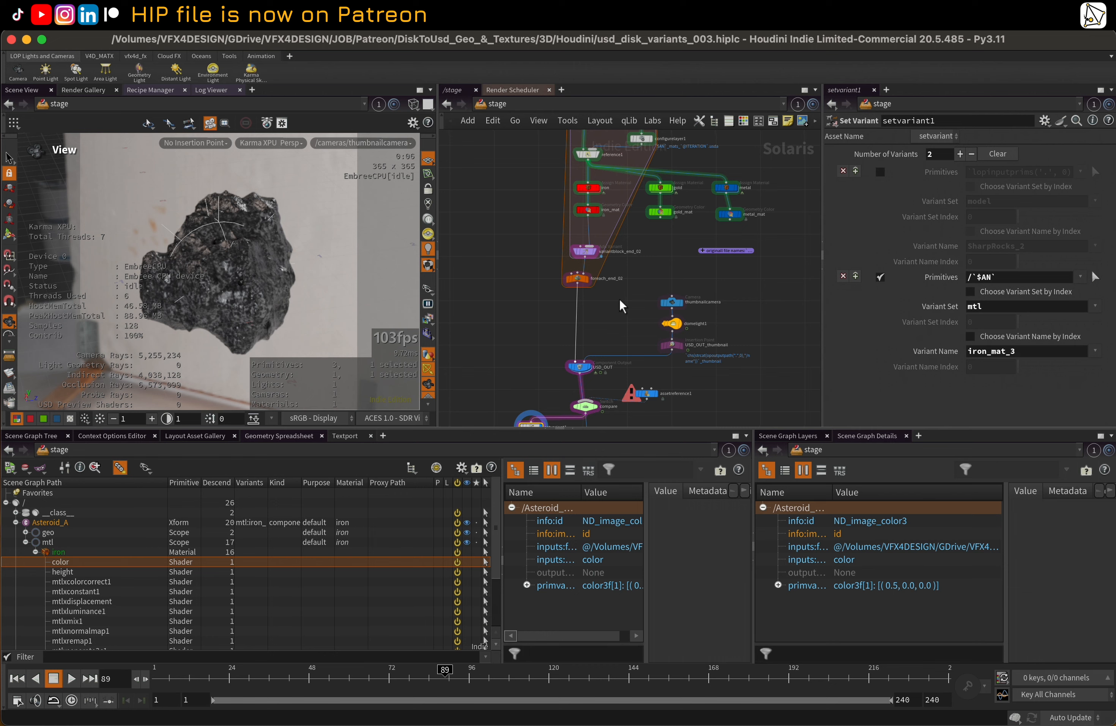
middle_click_drag(619, 299, 600, 364)
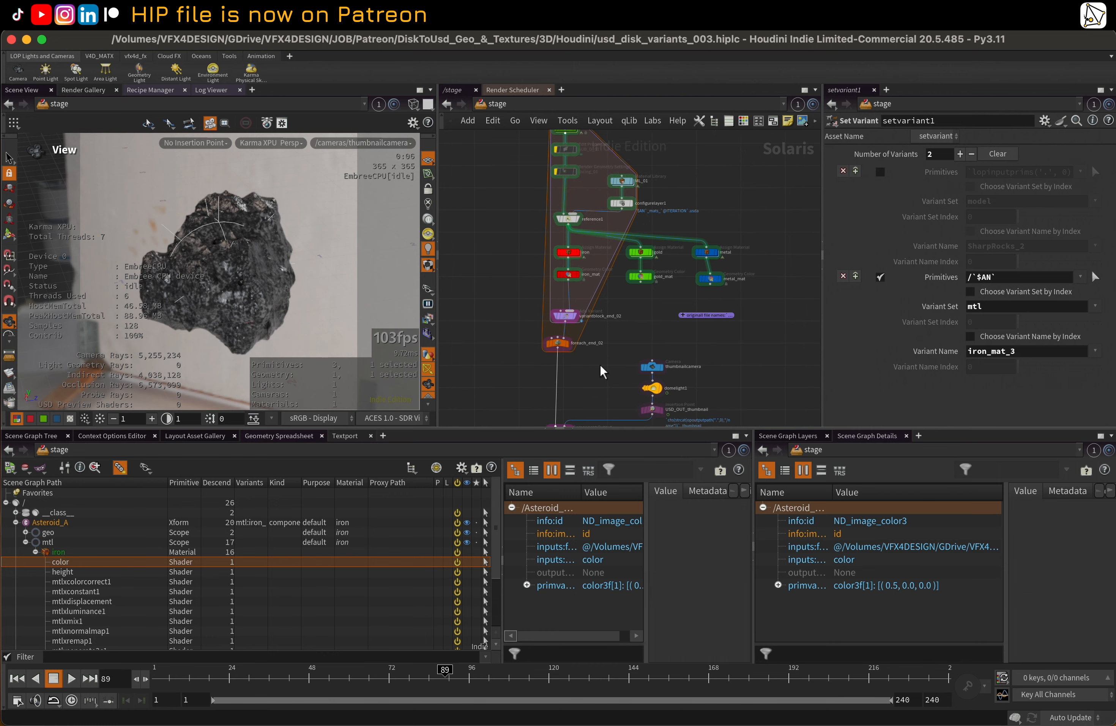
scroll(611, 325, "up", 2)
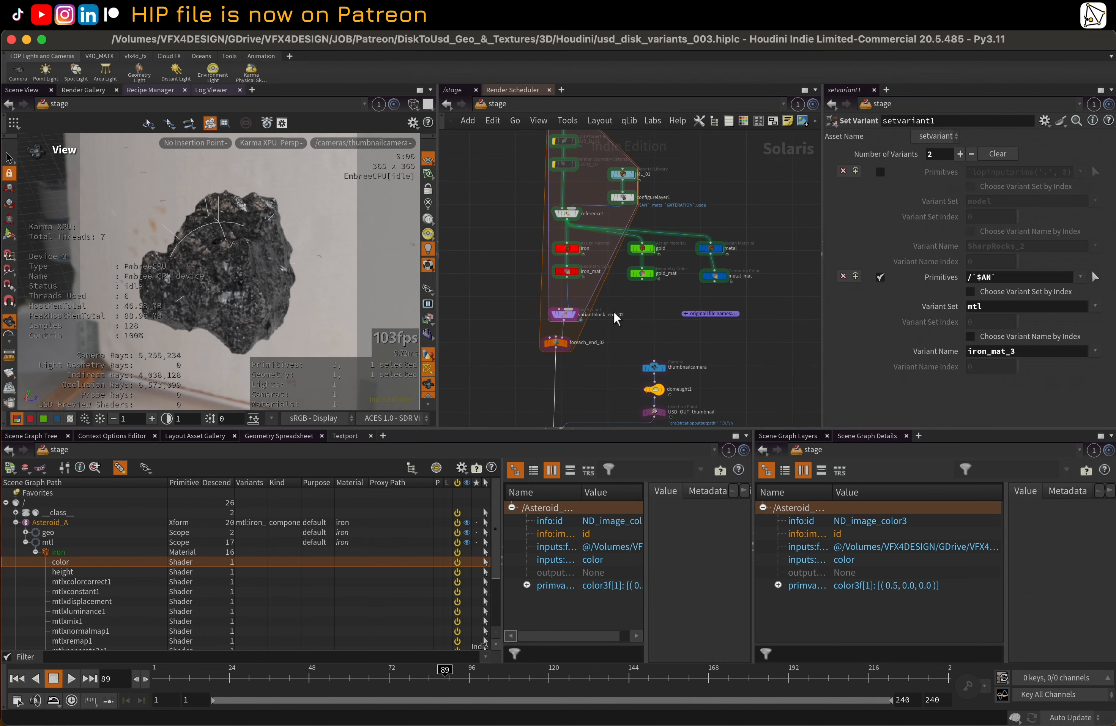
left_click(270, 147)
left_click(295, 192)
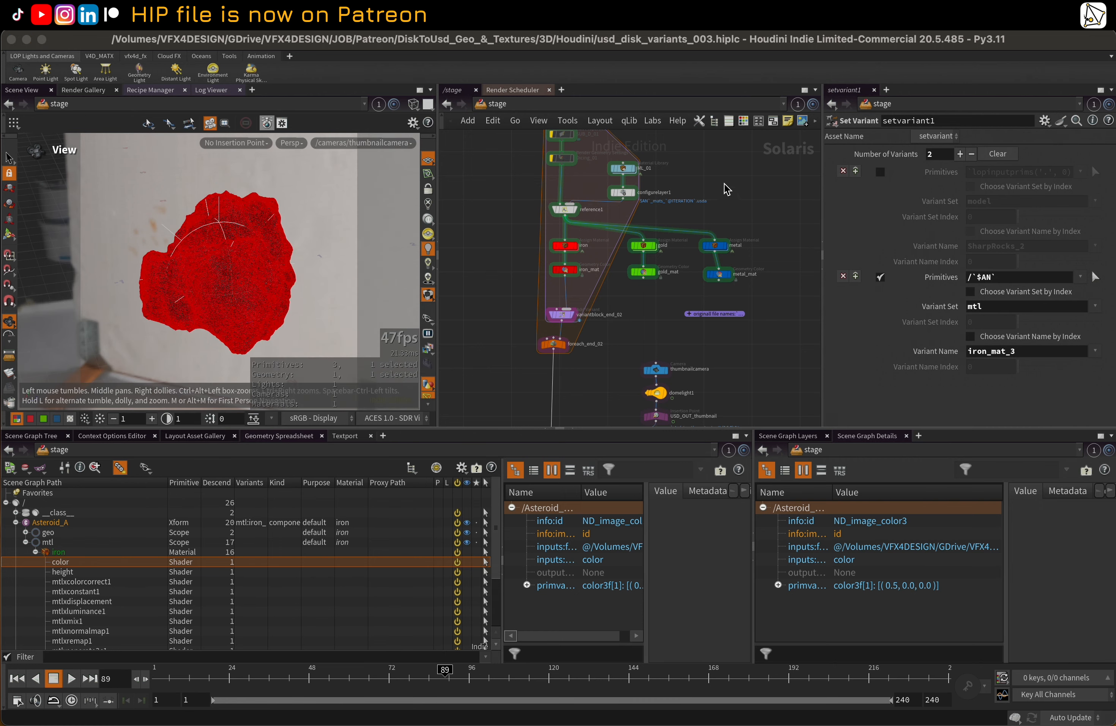
Enable the material flag on the gold and metal subnetworks in ML_01 and collapse the iron material in the scene graph
middle_click_drag(728, 189, 718, 246)
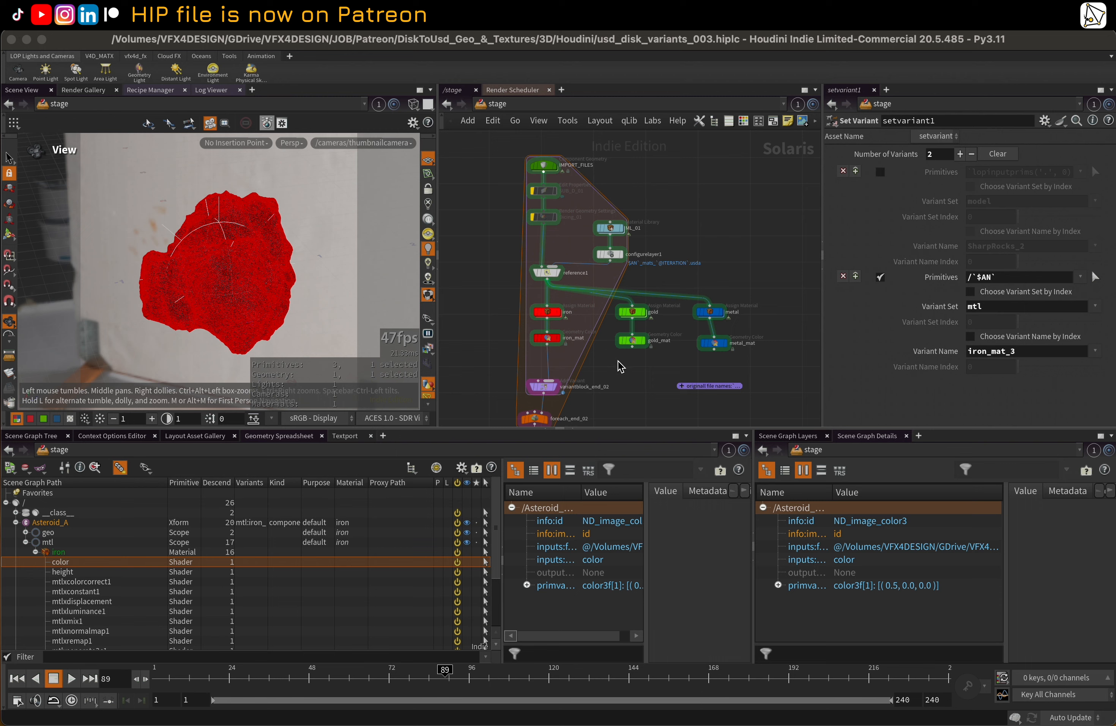
double_click(610, 228)
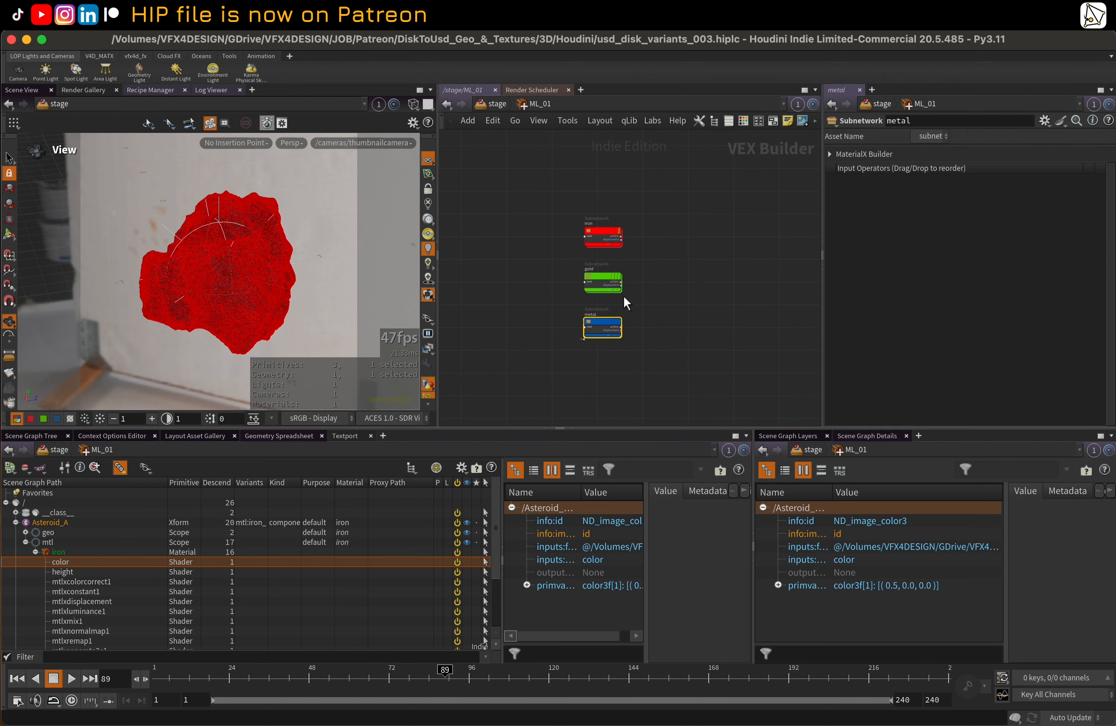
scroll(625, 295, "up", 2)
mouse_move(628, 292)
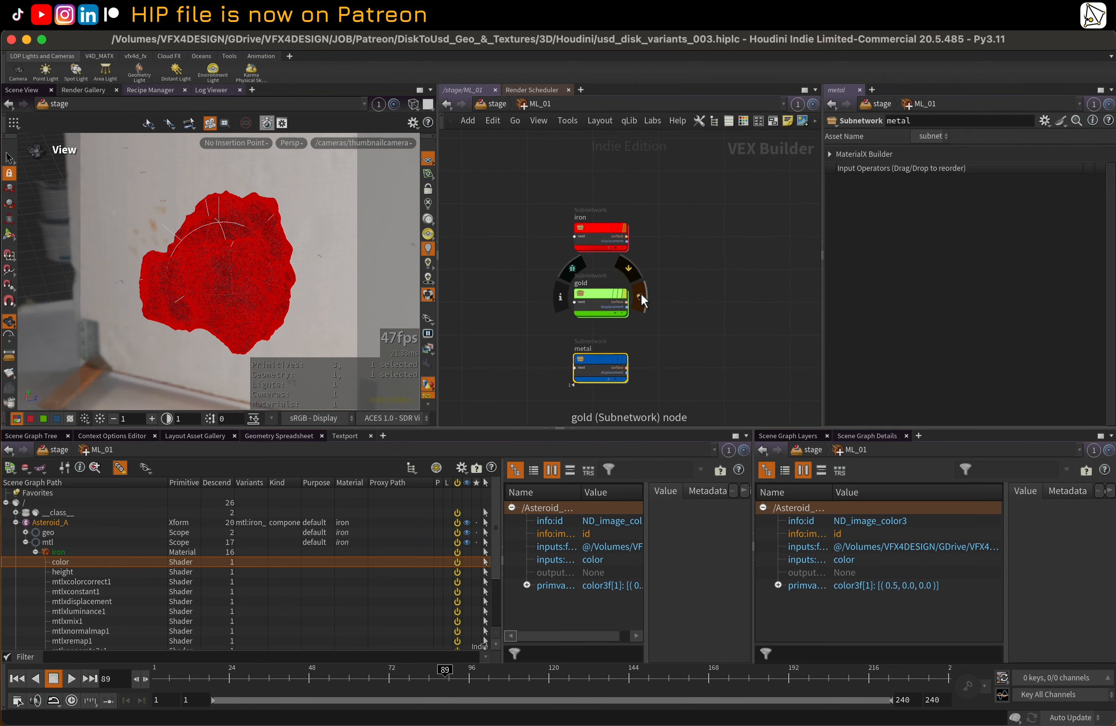
left_click(36, 552)
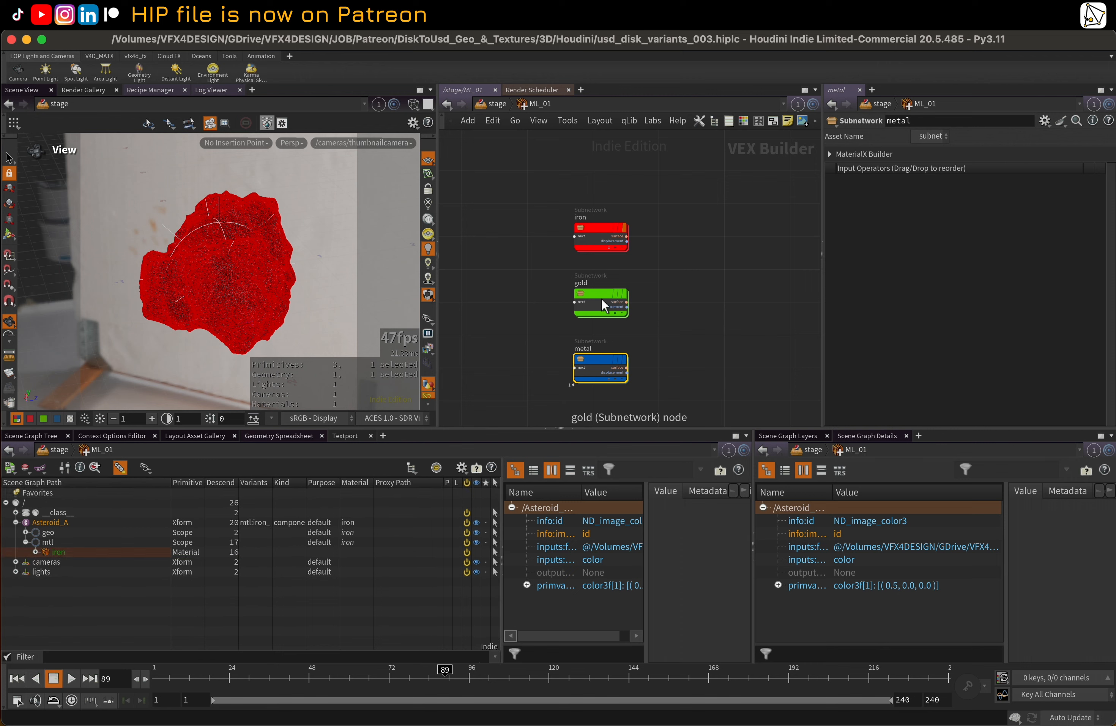
mouse_move(635, 293)
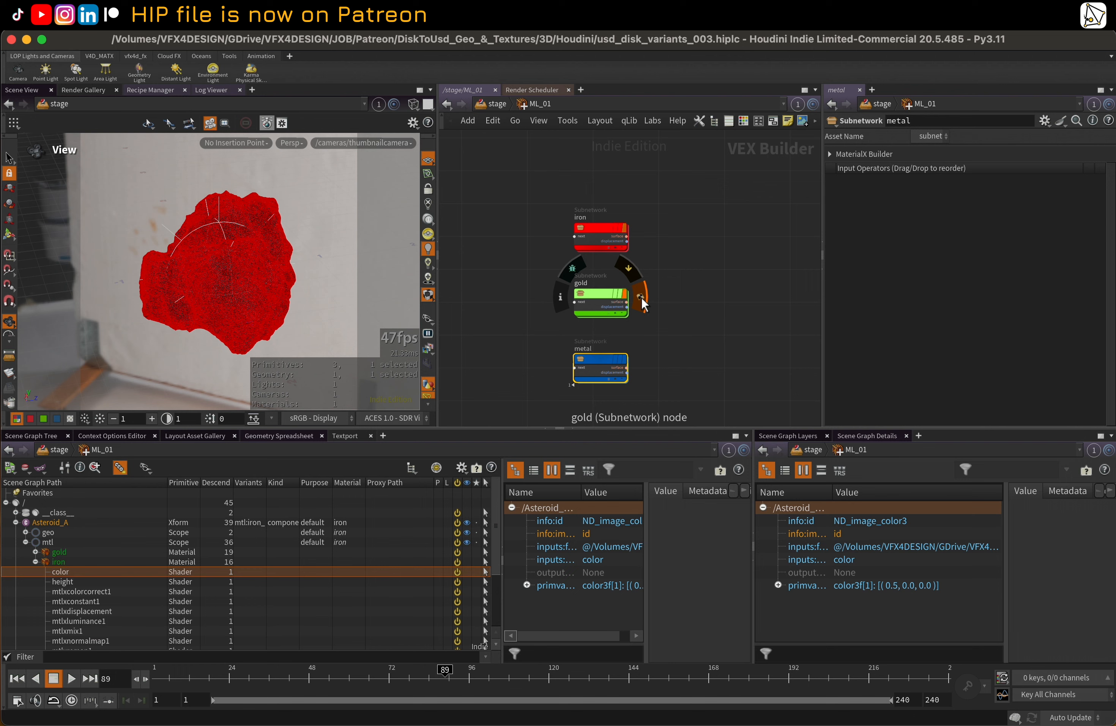
left_click(35, 562)
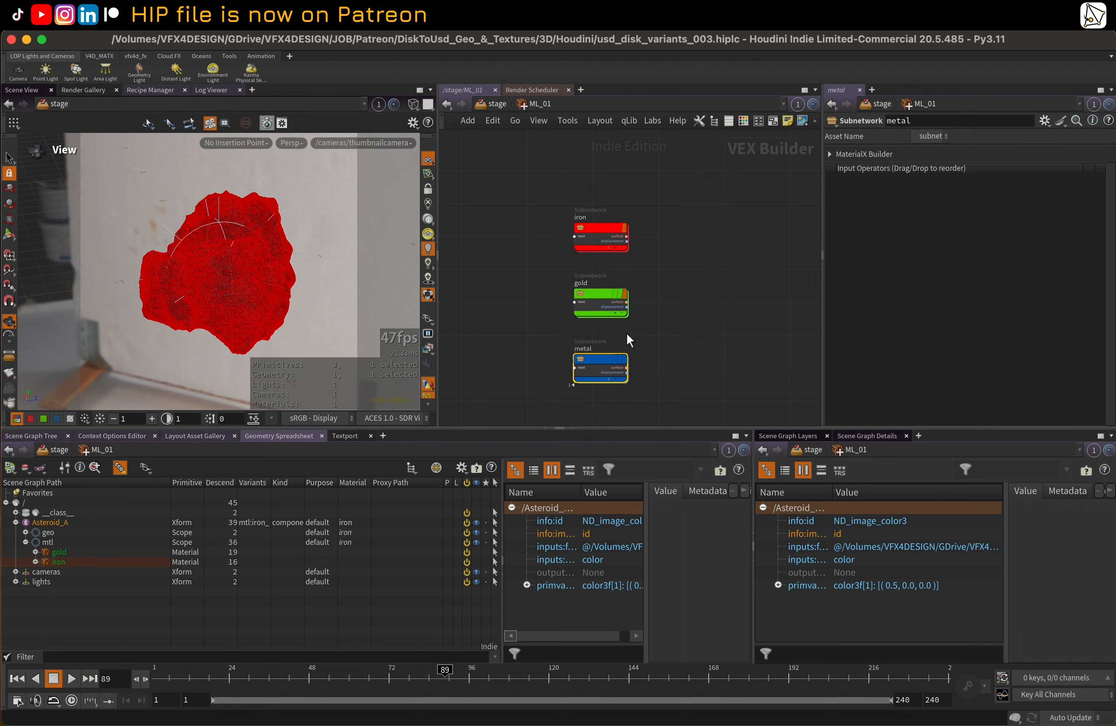
mouse_move(609, 359)
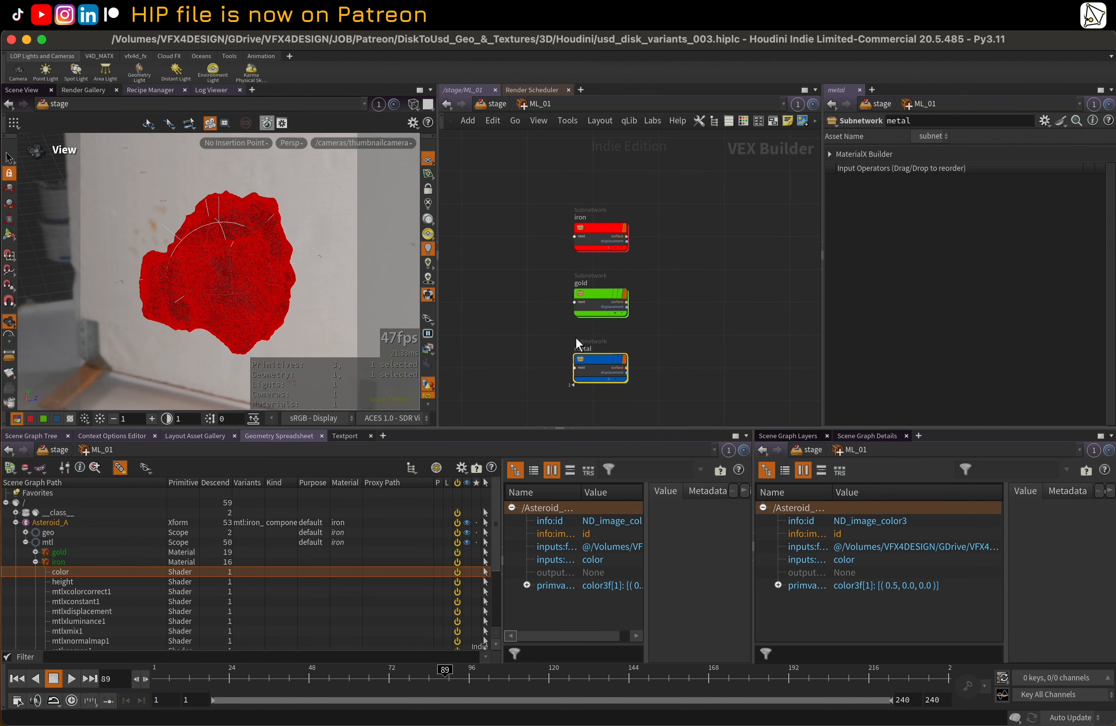
left_click(35, 562)
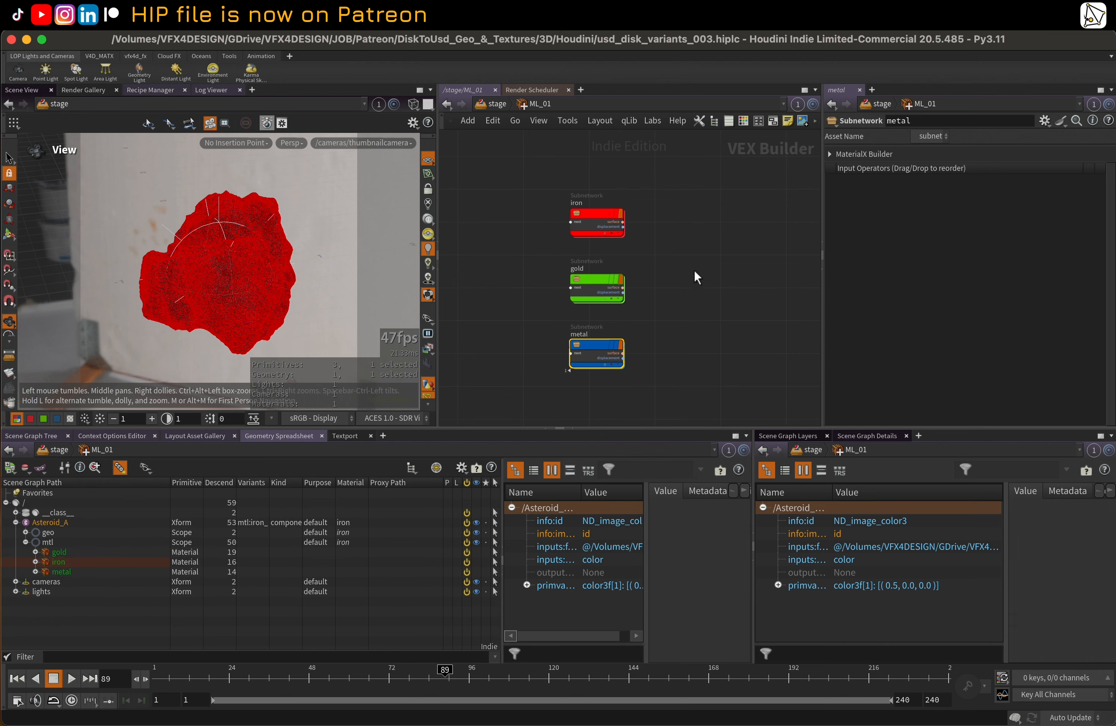
Return to the stage network, wire gold_mat and metal_mat into variantblock_end_02, and collapse the iron material in the scene graph
key("u")
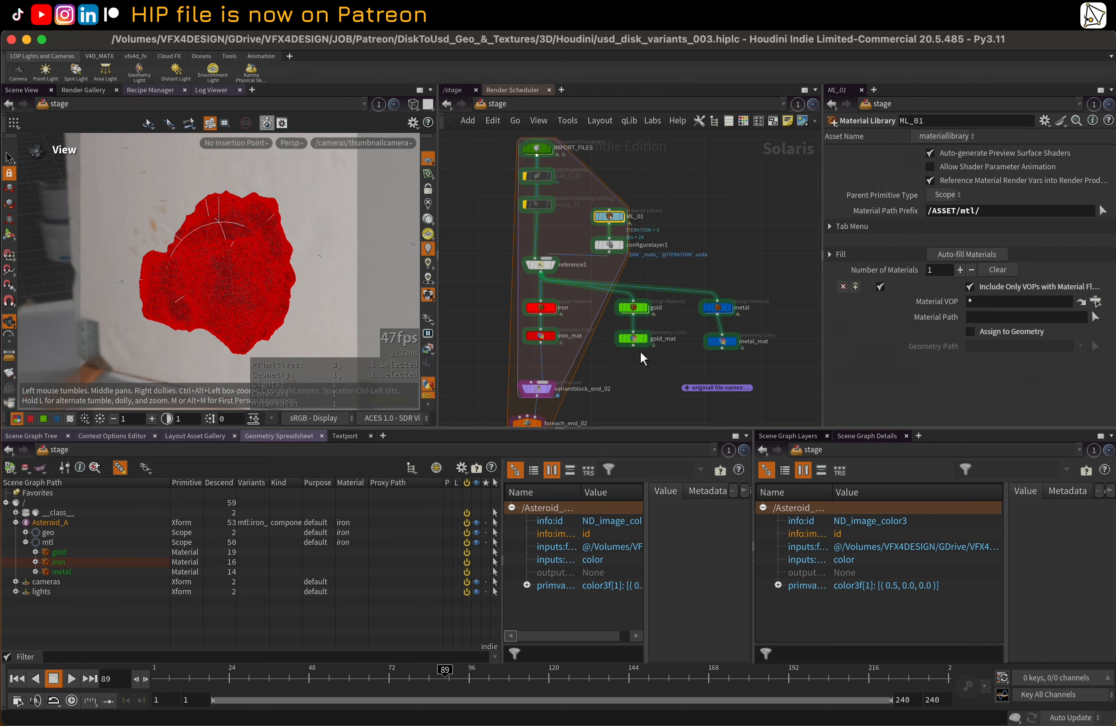
left_click(634, 347)
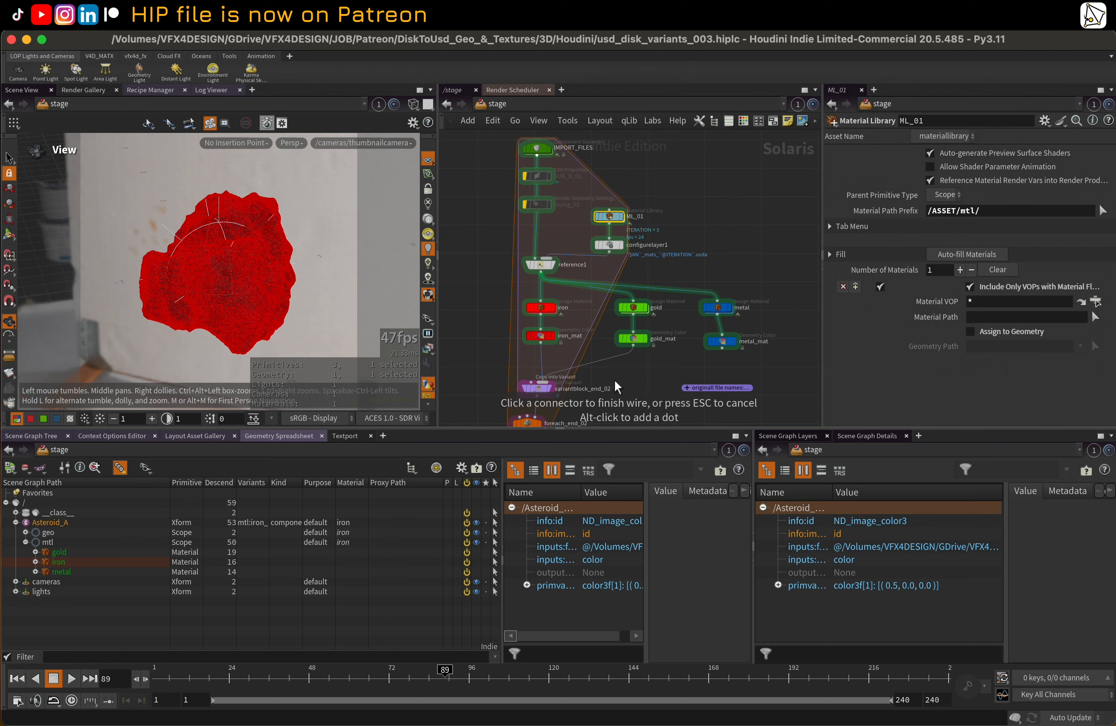
left_click(543, 382)
middle_click_drag(634, 384, 644, 326)
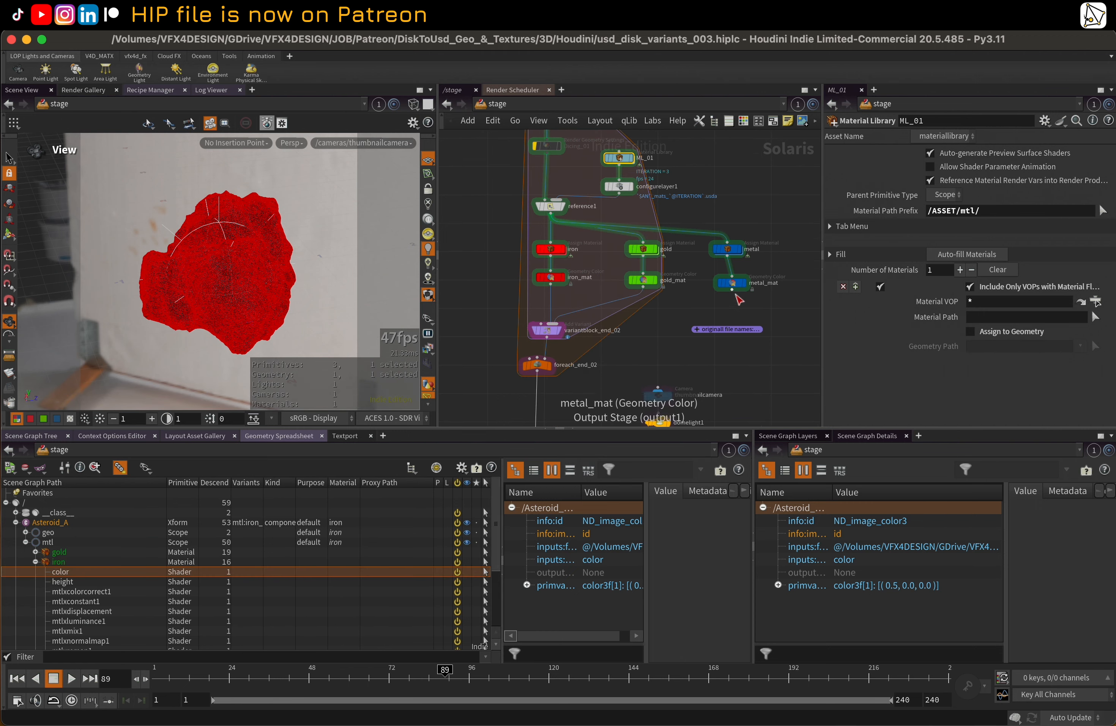
left_click(732, 289)
left_click(583, 348)
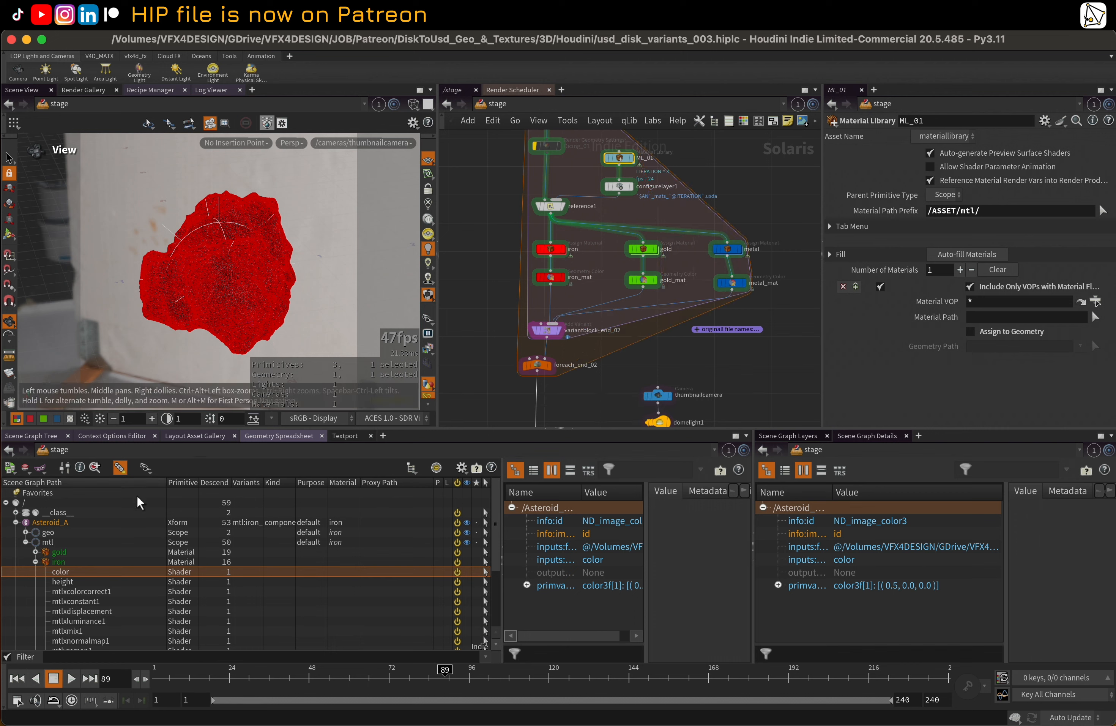
left_click(35, 562)
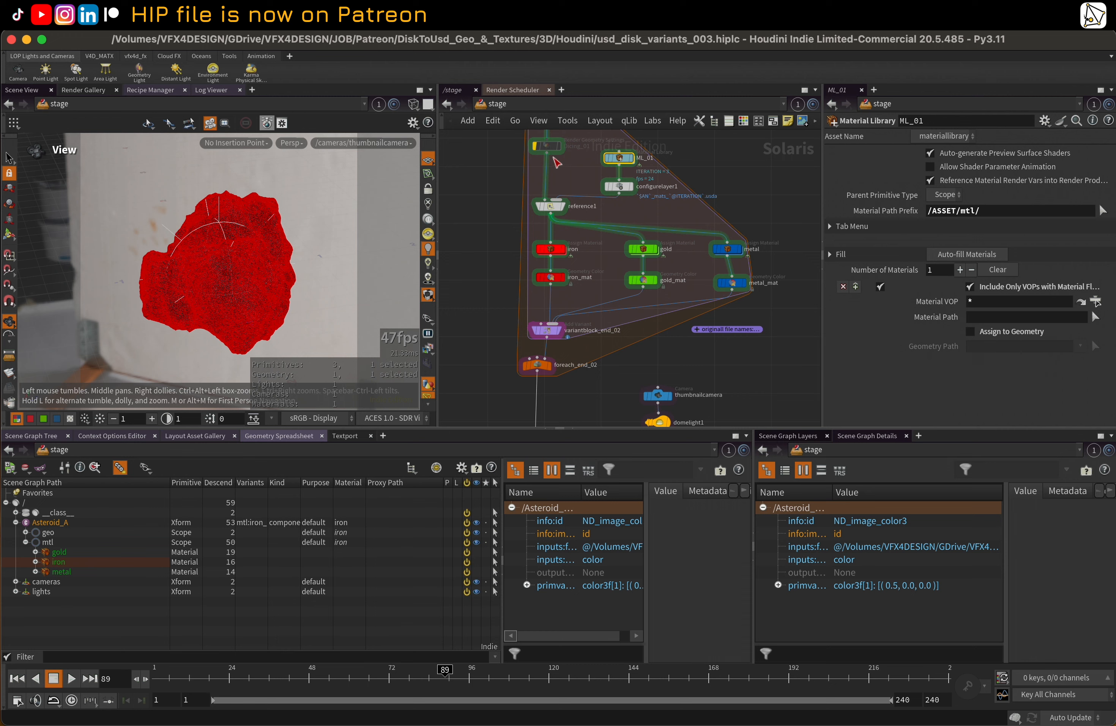
Review the variant network inside the loop and inspect the iteration settings of foreach_end_02
scroll(524, 211, "up", 5)
mouse_move(494, 316)
middle_mouse_down()
mouse_move(500, 240)
mouse_move(508, 311)
middle_mouse_up()
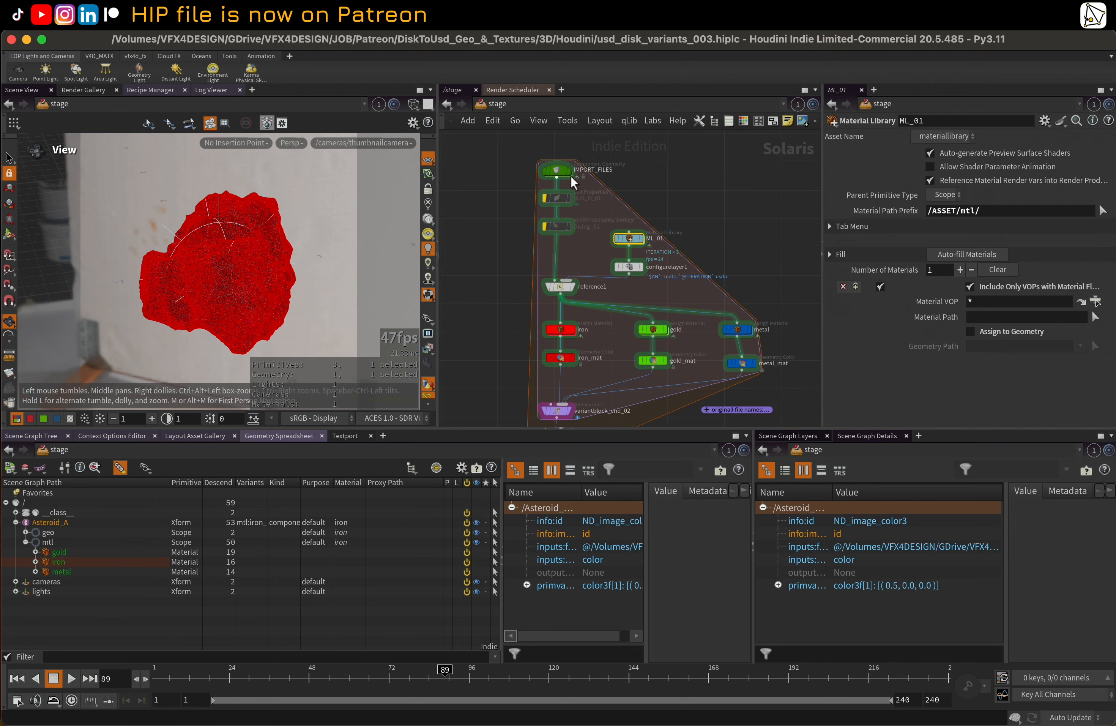
middle_click_drag(489, 361, 494, 289)
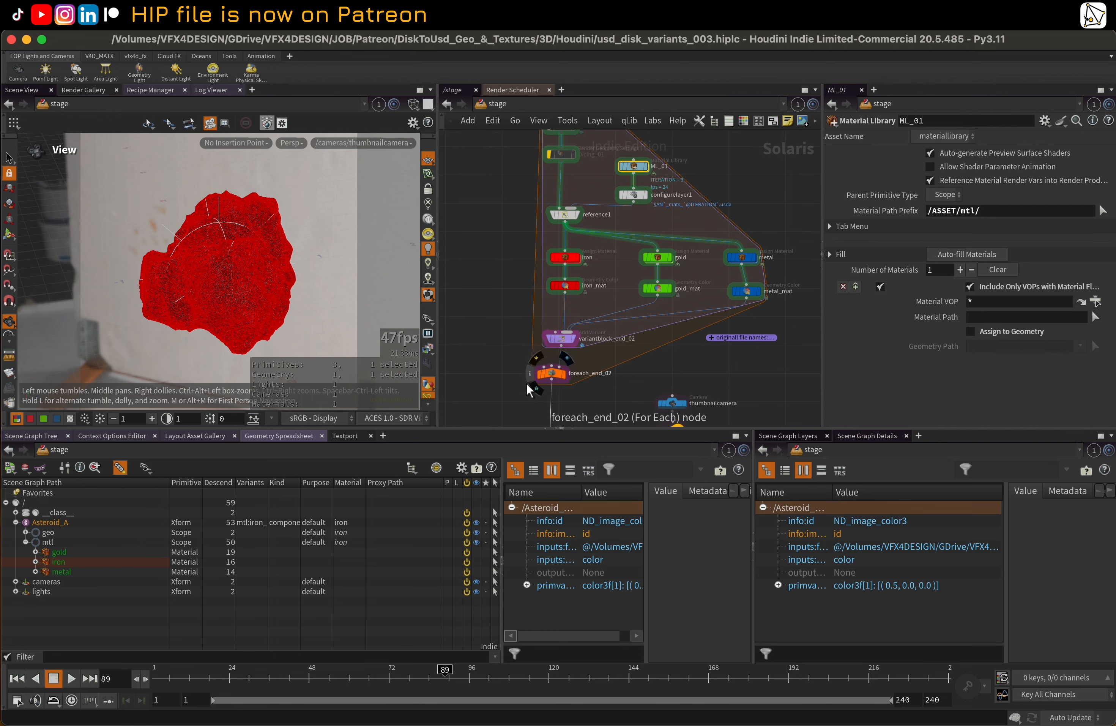
middle_click_drag(526, 383, 521, 357)
left_click(545, 355)
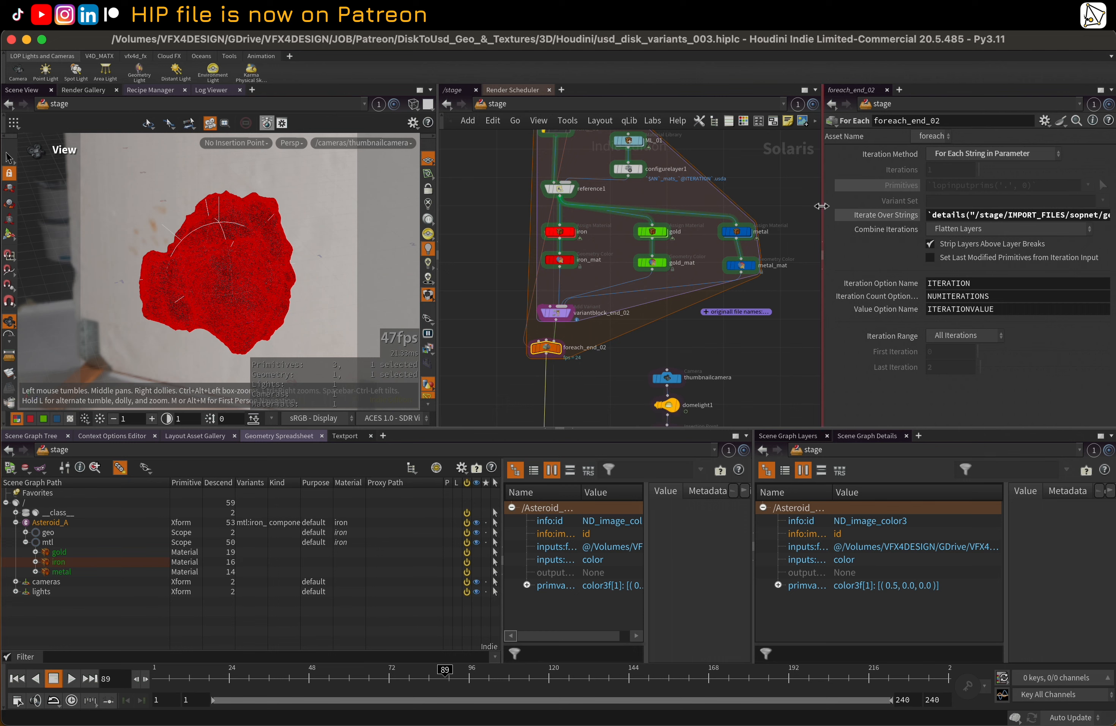
left_click_drag(821, 207, 797, 203)
middle_click_drag(620, 366, 617, 341)
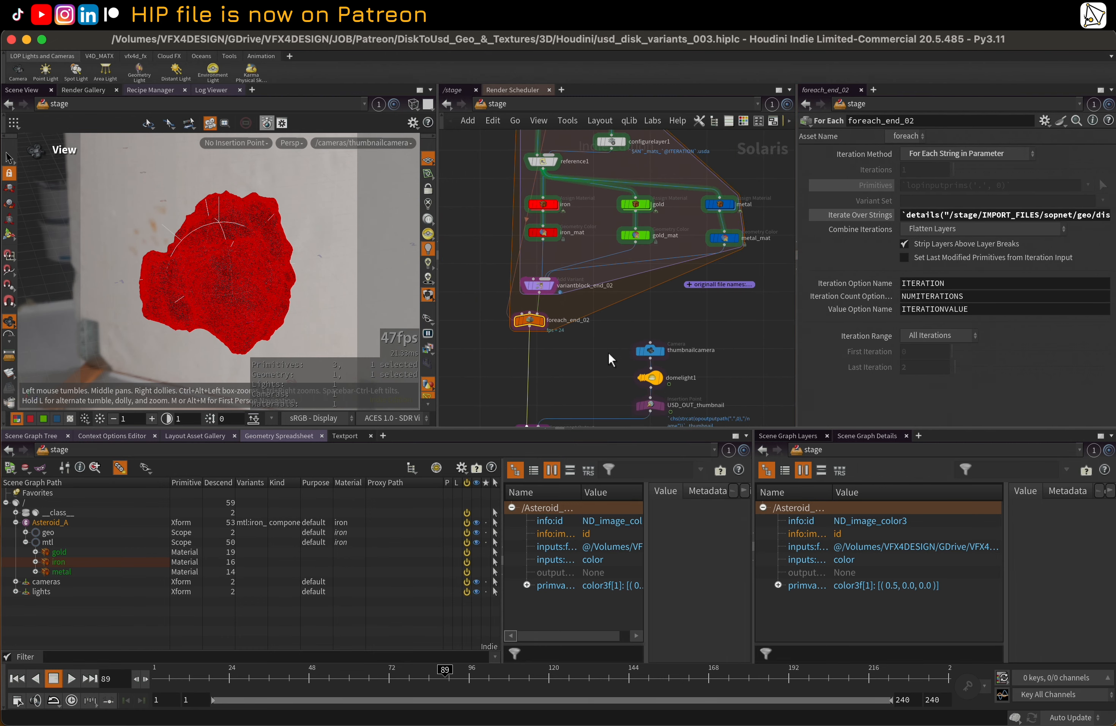
Switch the mtl variant name in setvariant1 to gold_mat_0, gold_mat_2, iron_mat_1 and finally metal_mat_1 to compare the asteroids
middle_click_drag(576, 391, 597, 311)
middle_click_drag(487, 382, 507, 303)
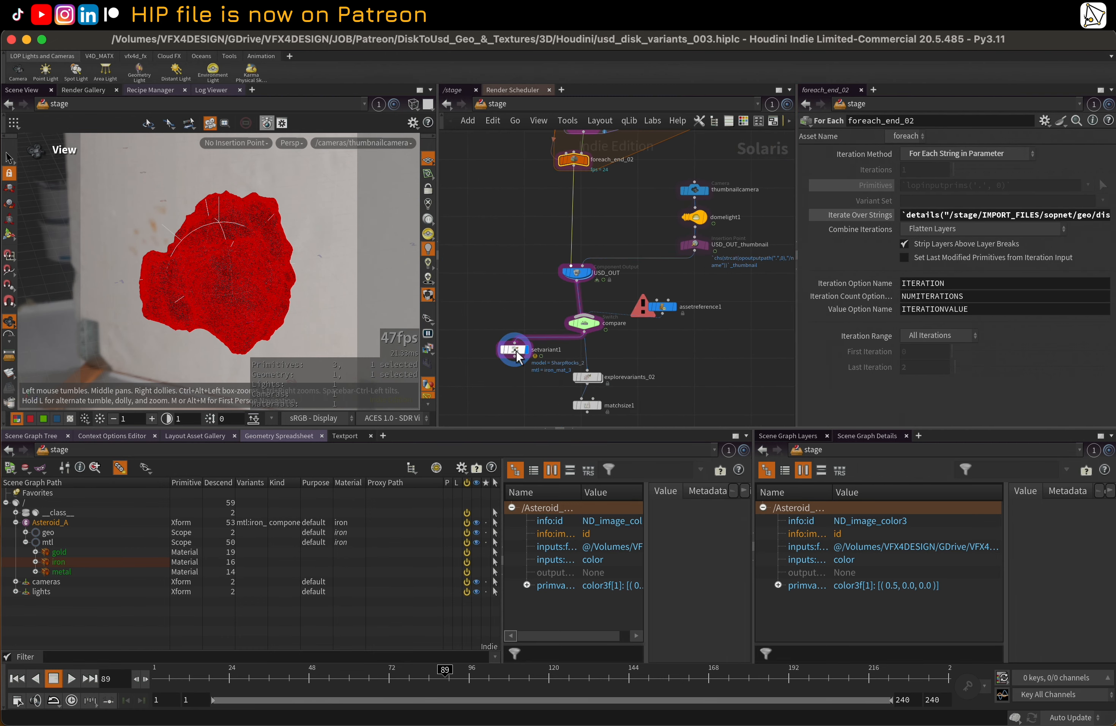
left_click(517, 352)
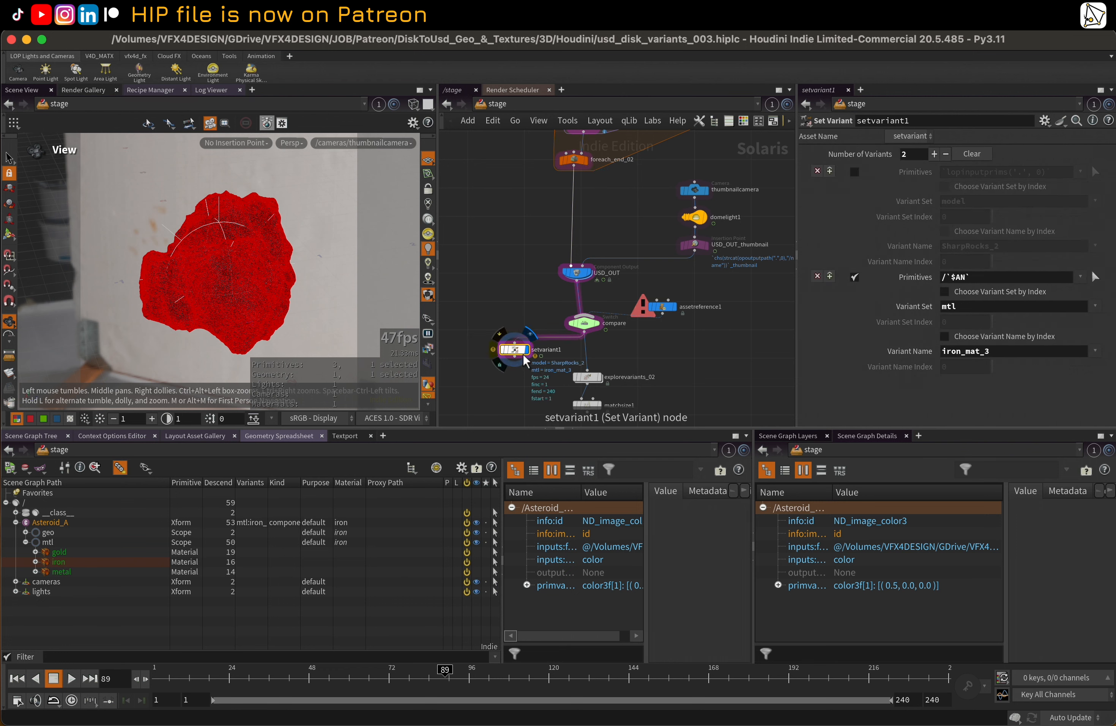
middle_click(519, 358)
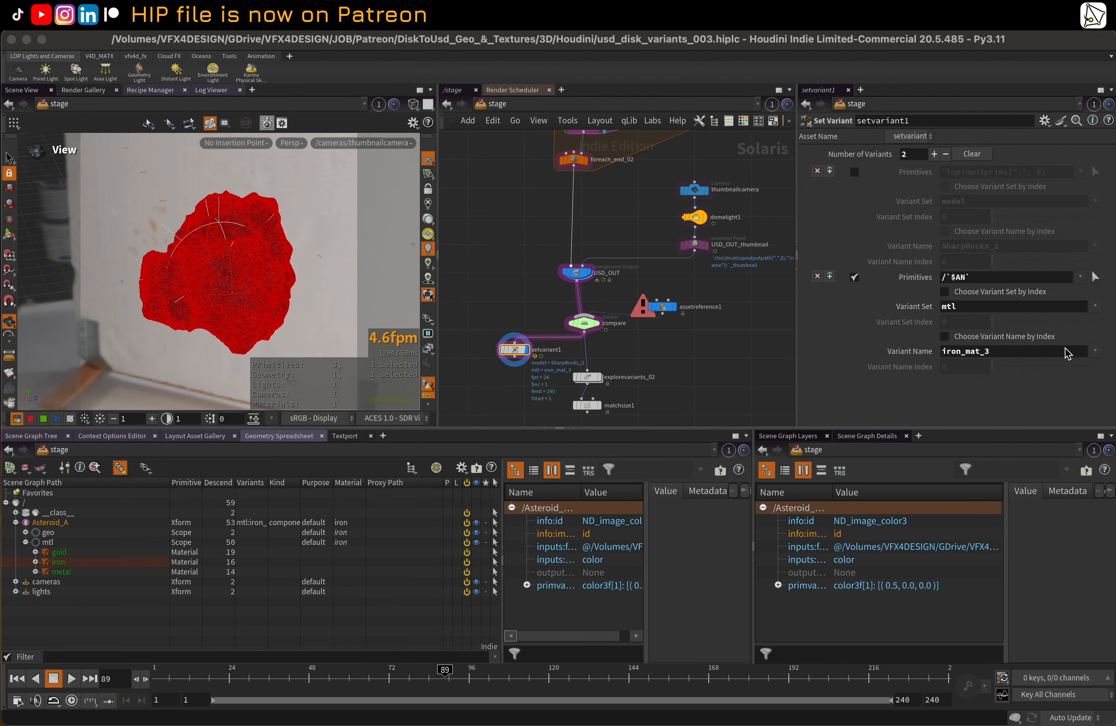
left_click(1097, 352)
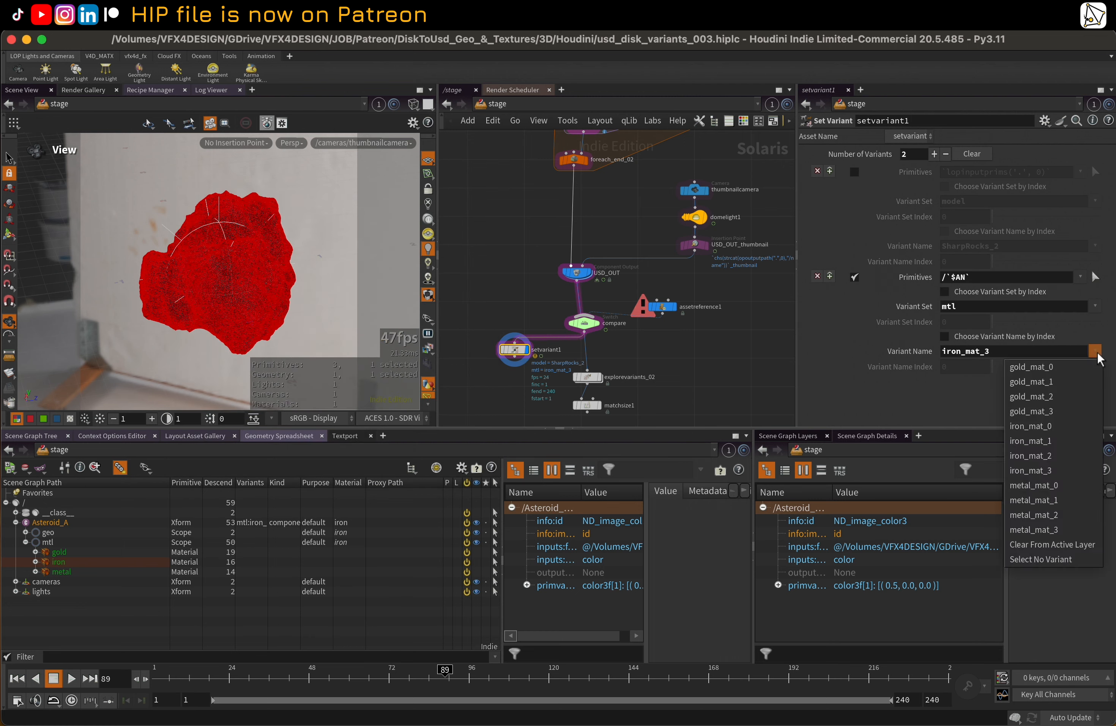
left_click(1037, 369)
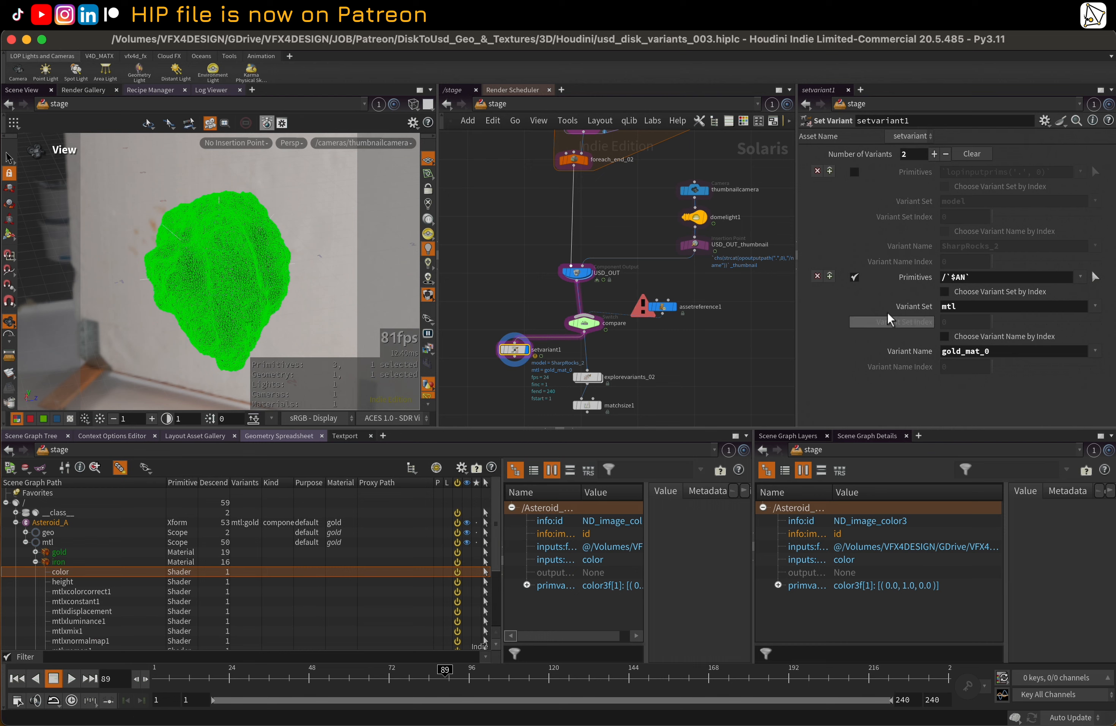
scroll(756, 235, "down", 5)
middle_click_drag(741, 304, 728, 354)
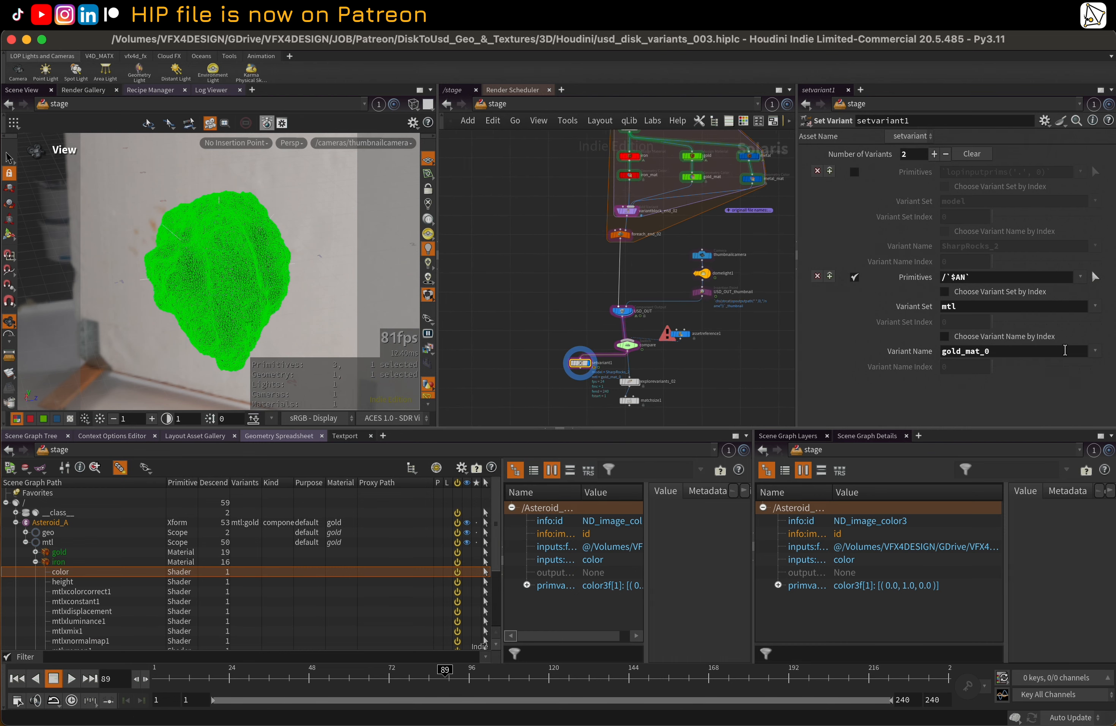
left_click(1095, 351)
left_click(1075, 400)
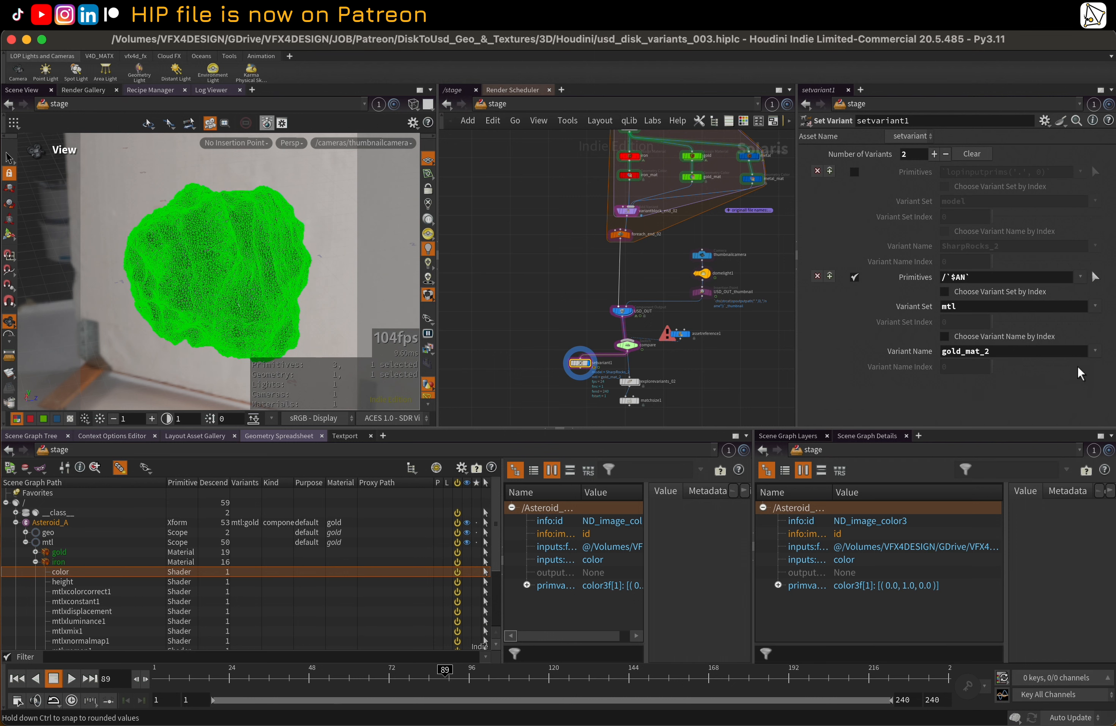
left_click(1096, 352)
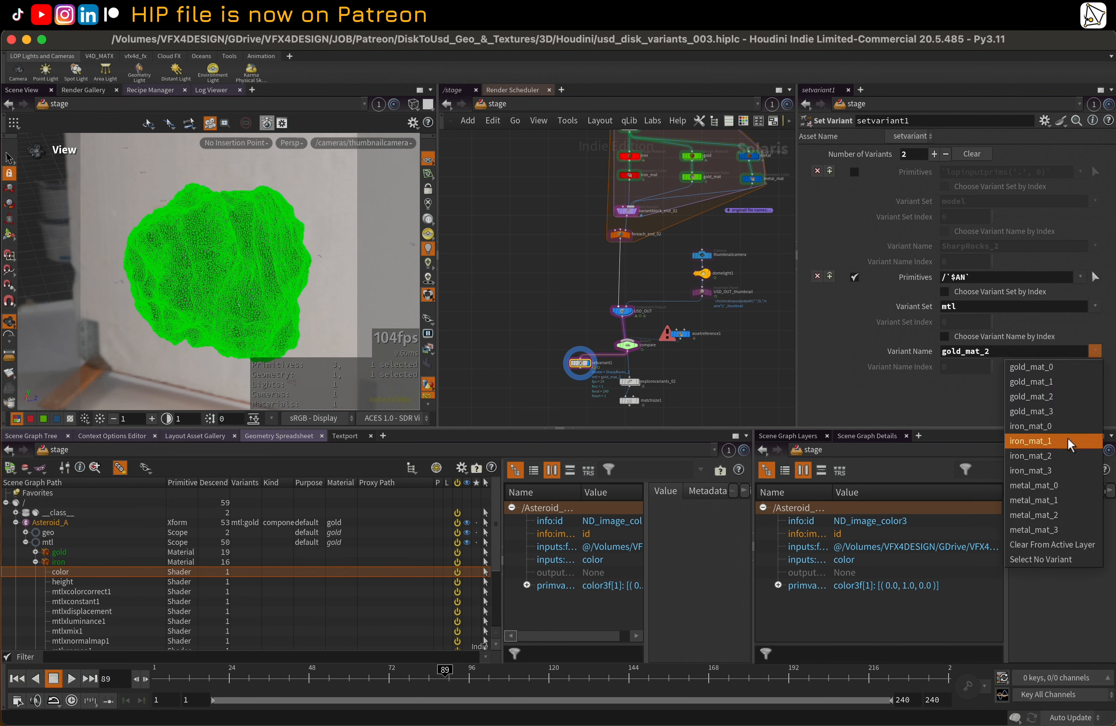
left_click(1075, 439)
left_click(1094, 352)
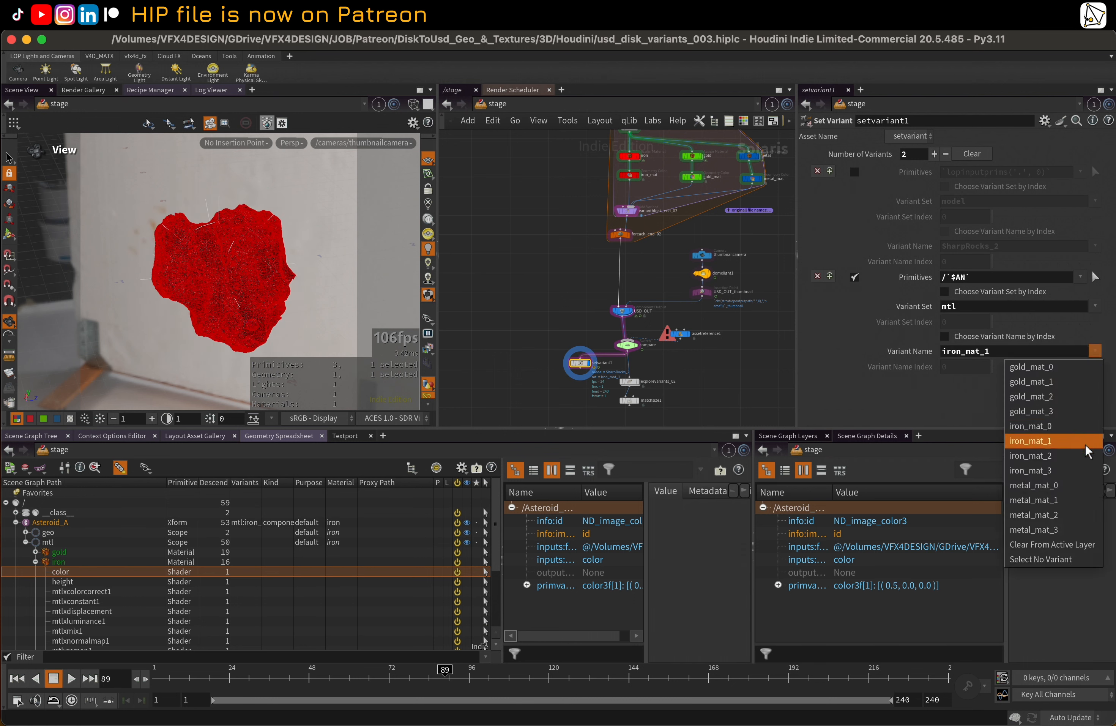
left_click(1084, 504)
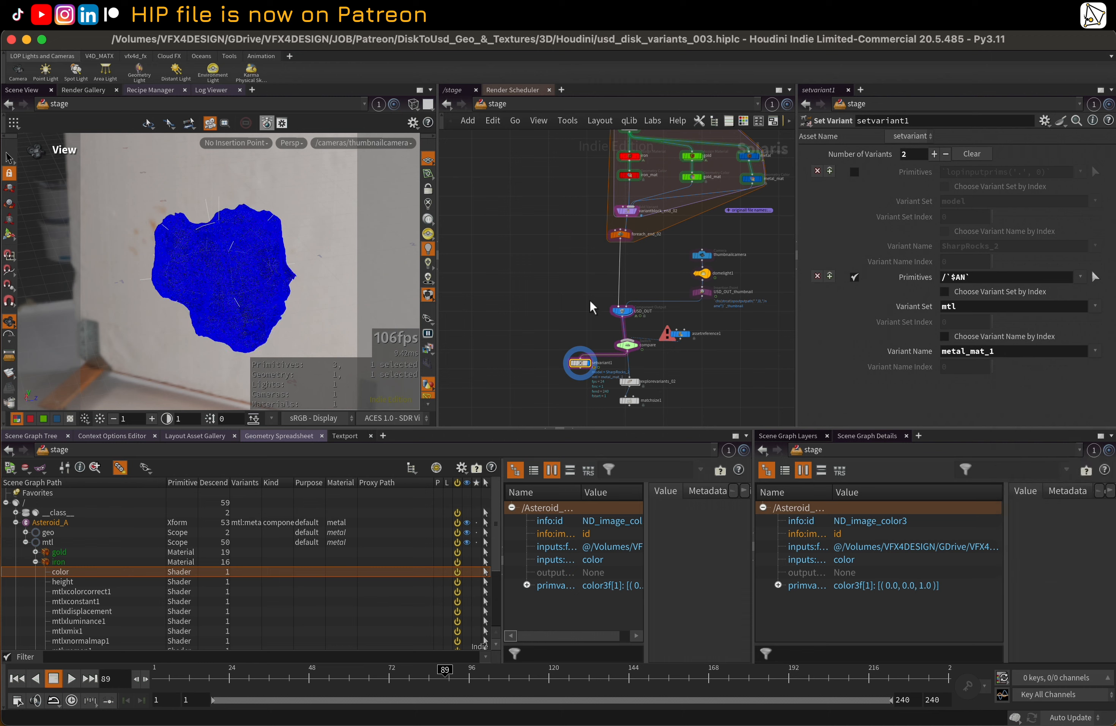
Display and select explorevariants_02, and examine the gold, iron and metal asteroid variants laid out in a row
middle_click_drag(575, 301, 550, 250)
scroll(594, 316, "up", 3)
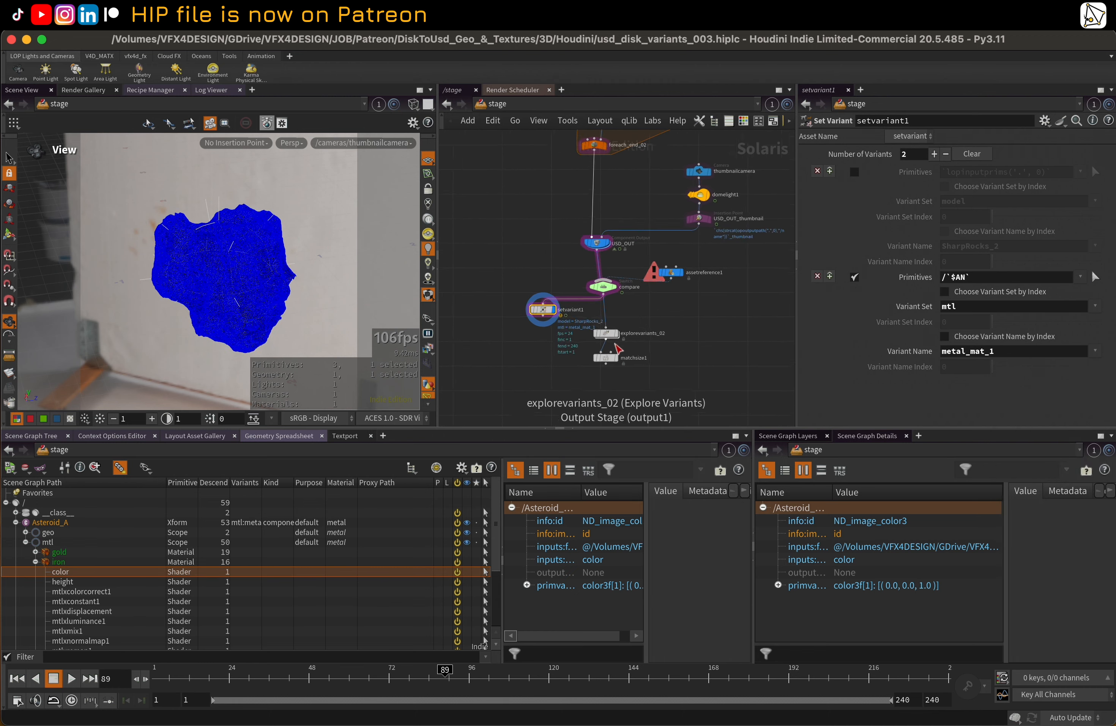
left_click(605, 364)
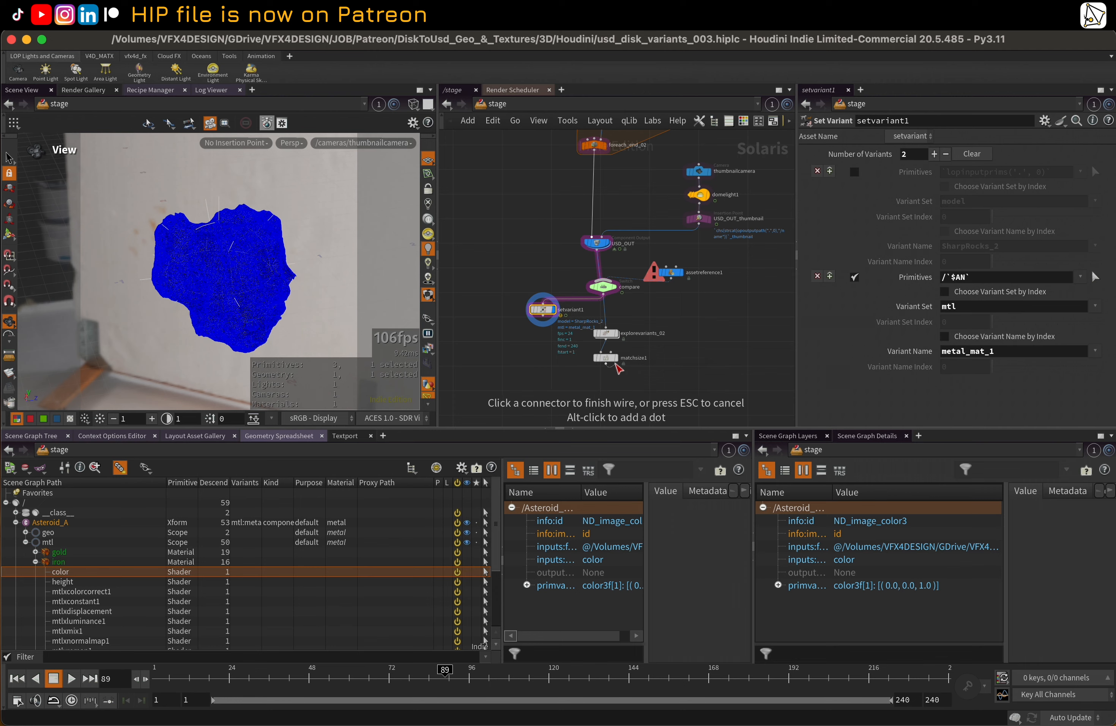
left_click(578, 387)
left_click(616, 334)
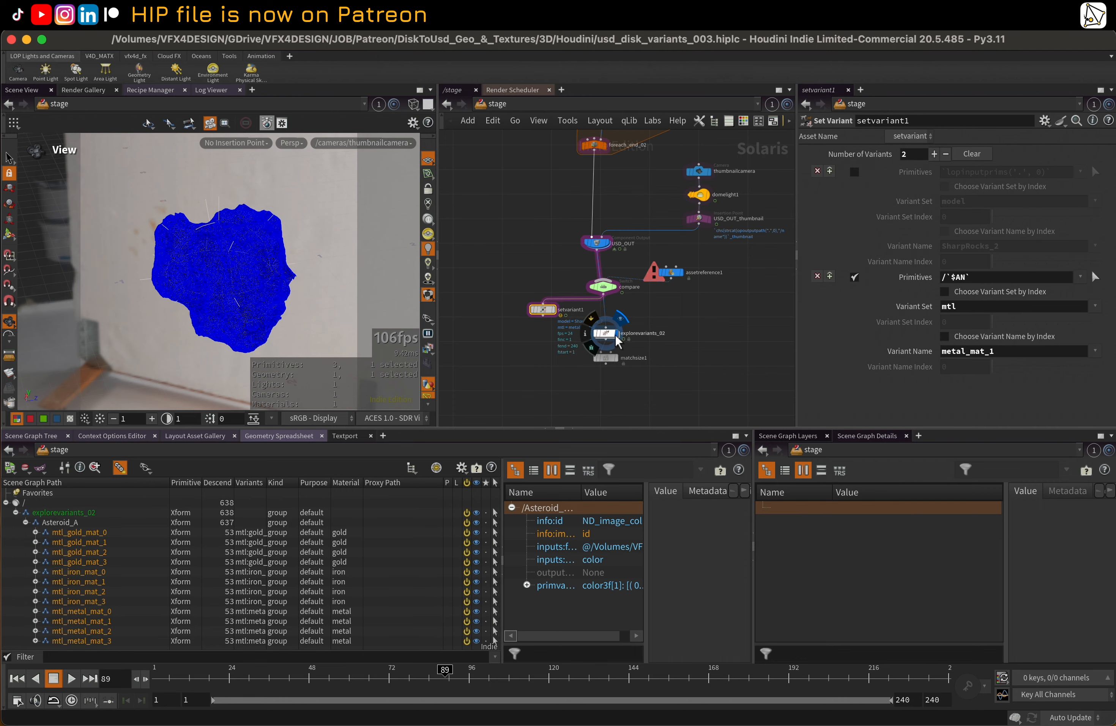
left_click(609, 334)
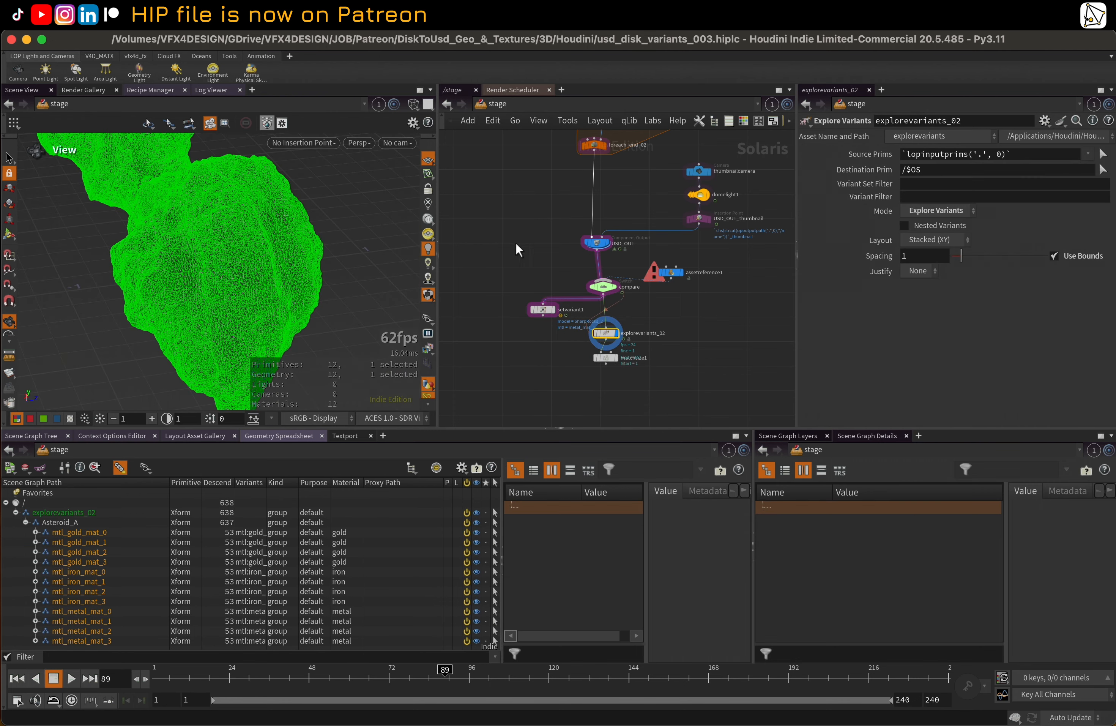
right_click_drag(285, 217, 215, 279)
right_click_drag(269, 242, 212, 231)
middle_click_drag(213, 231, 241, 316)
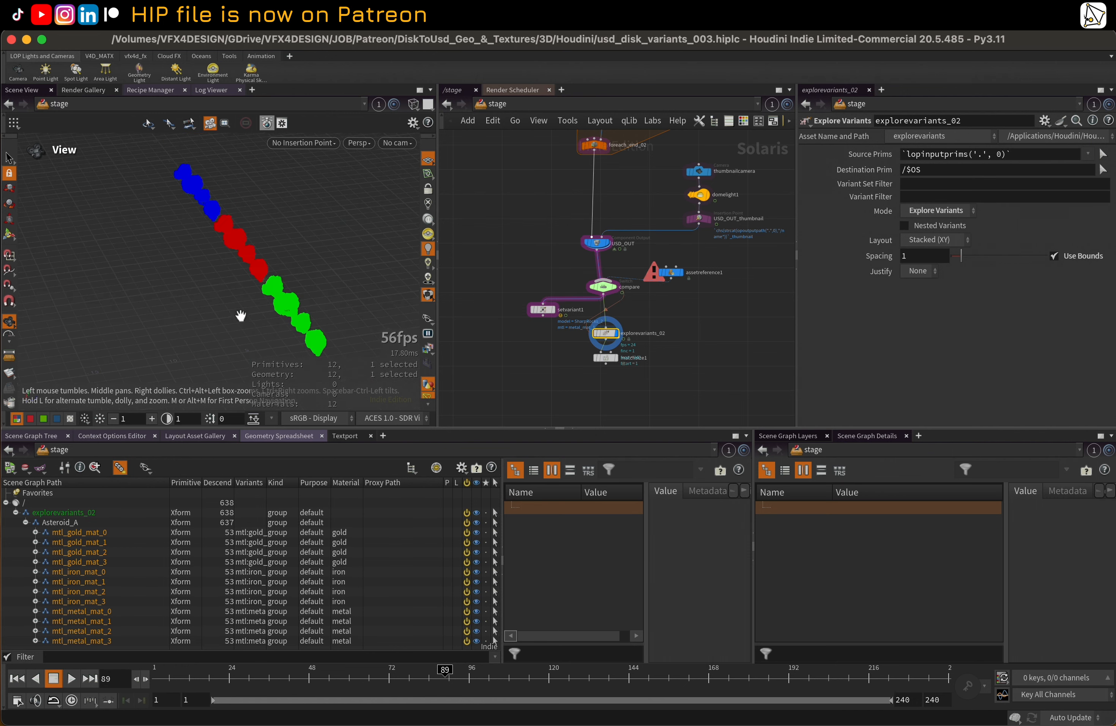
left_click_drag(240, 316, 158, 230)
right_click_drag(233, 292, 274, 289)
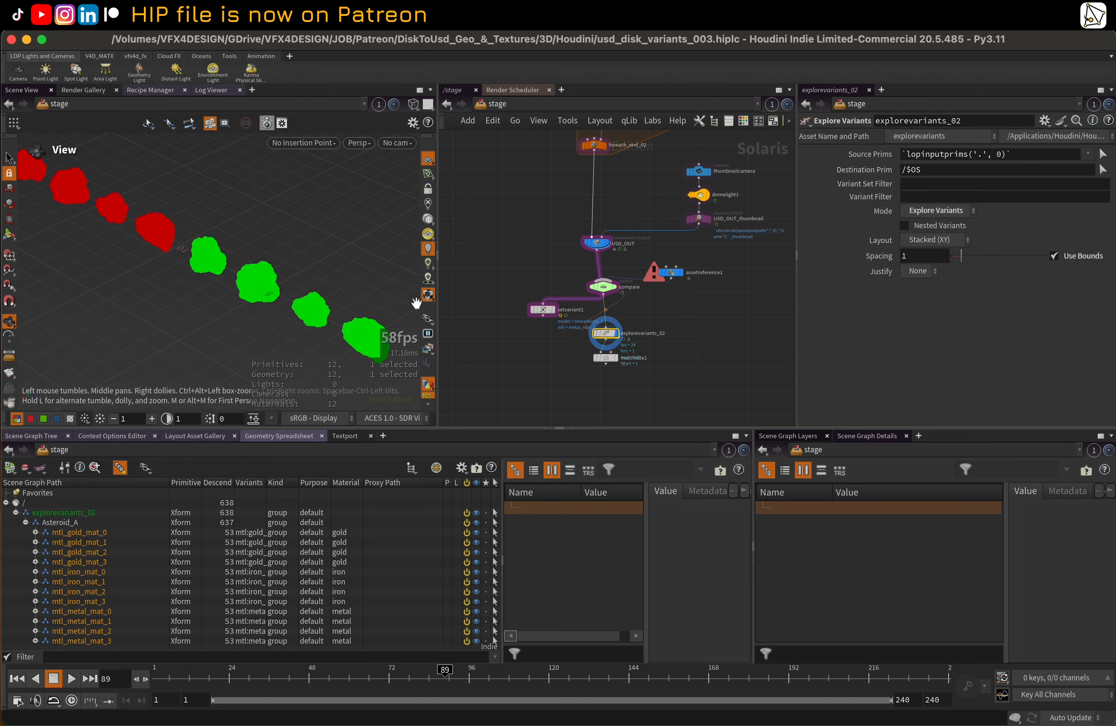
Display the output of matchsize1 and view its row of asteroid variants
scroll(620, 355, "up", 1)
left_click(616, 357)
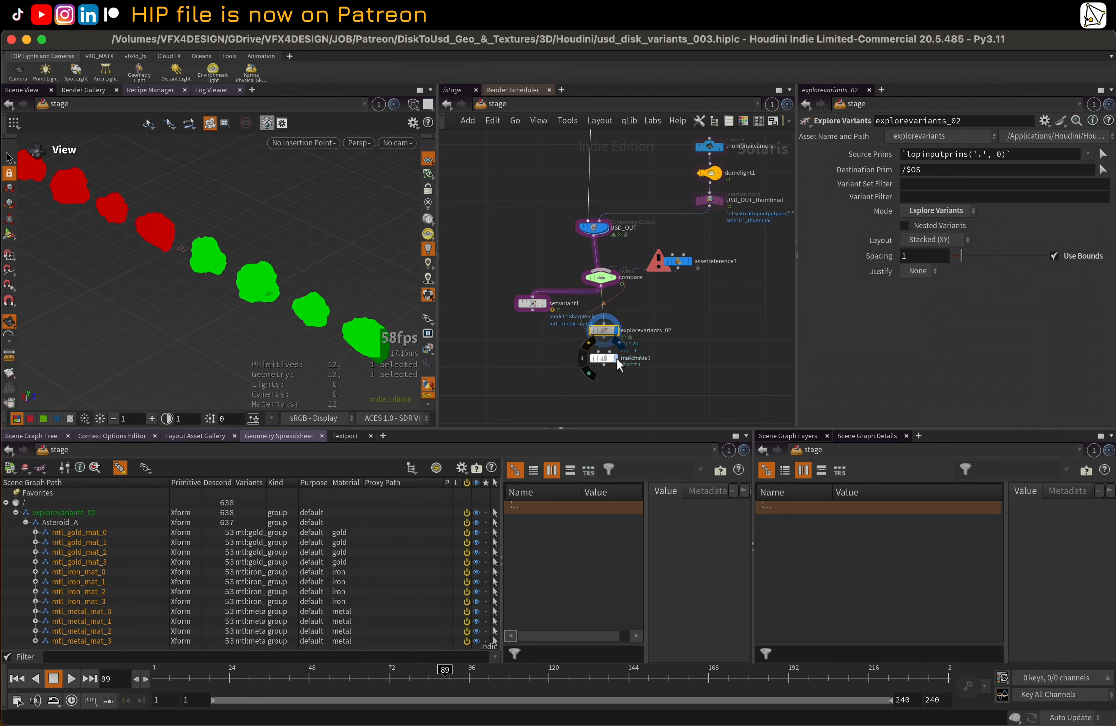
mouse_move(251, 269)
left_mouse_down()
mouse_move(339, 317)
mouse_move(267, 302)
mouse_move(250, 276)
mouse_move(251, 298)
mouse_move(231, 301)
mouse_move(175, 285)
left_mouse_up()
right_click_drag(177, 285, 267, 283)
left_click_drag(237, 287, 128, 256)
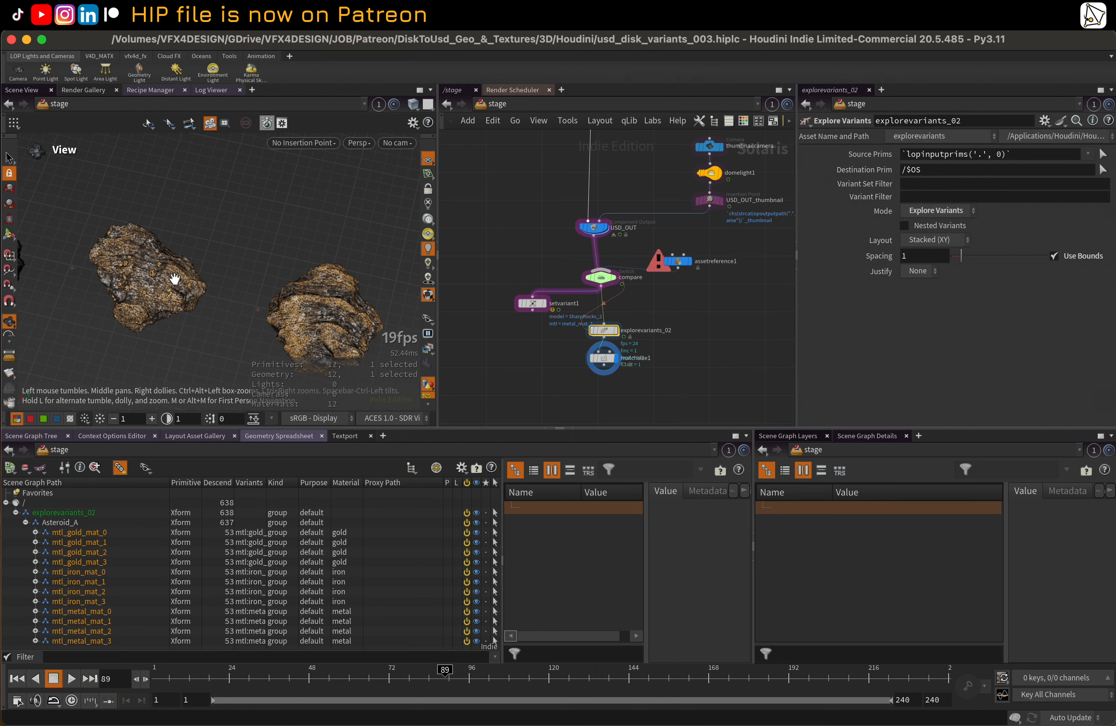
Widen the viewport and examine the textured gold, iron and metal asteroid variants up close and as a whole row
left_click_drag(439, 204, 650, 208)
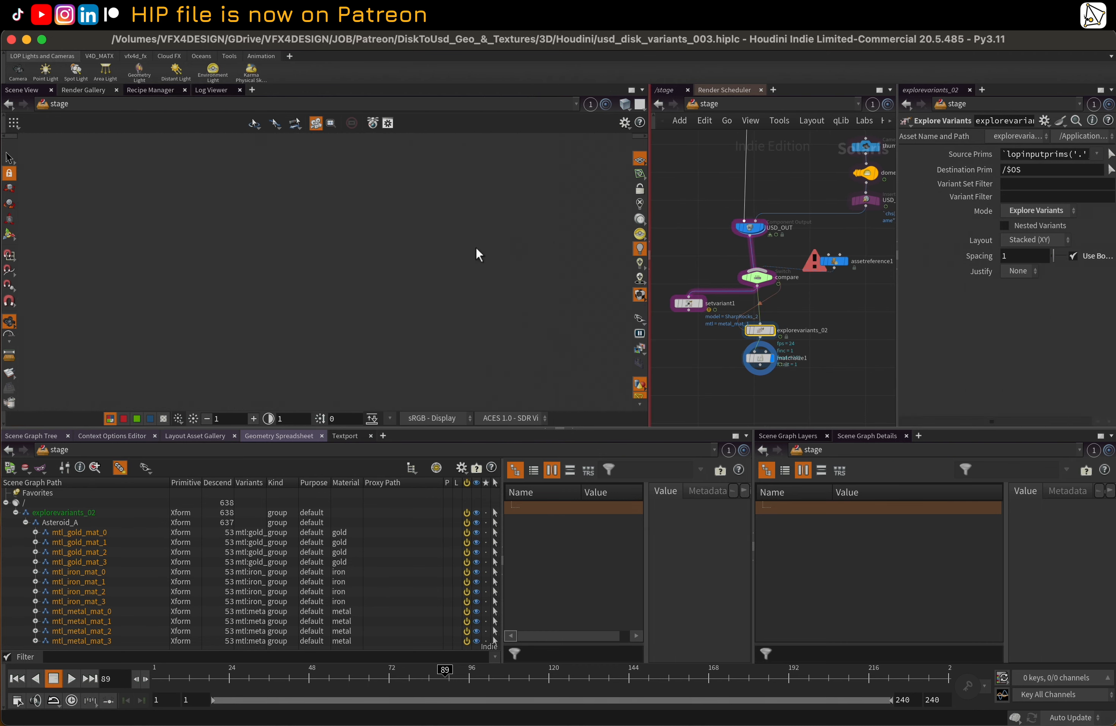
right_click_drag(365, 248, 315, 273)
middle_click_drag(369, 275, 557, 306)
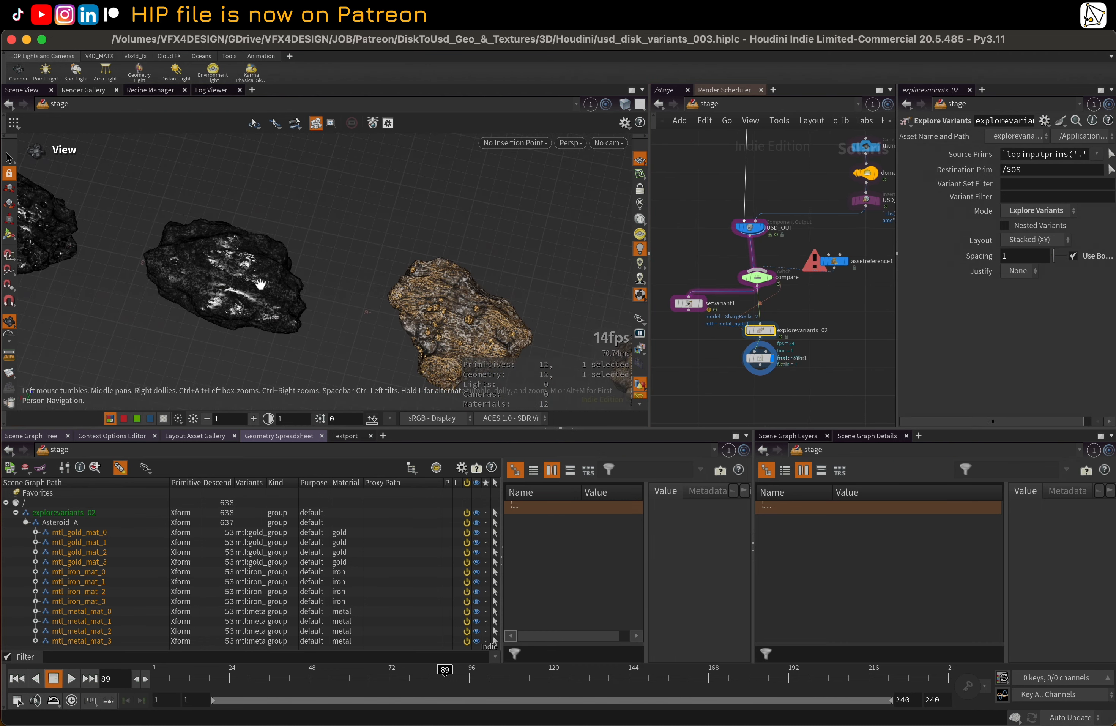
middle_click_drag(141, 257, 352, 327)
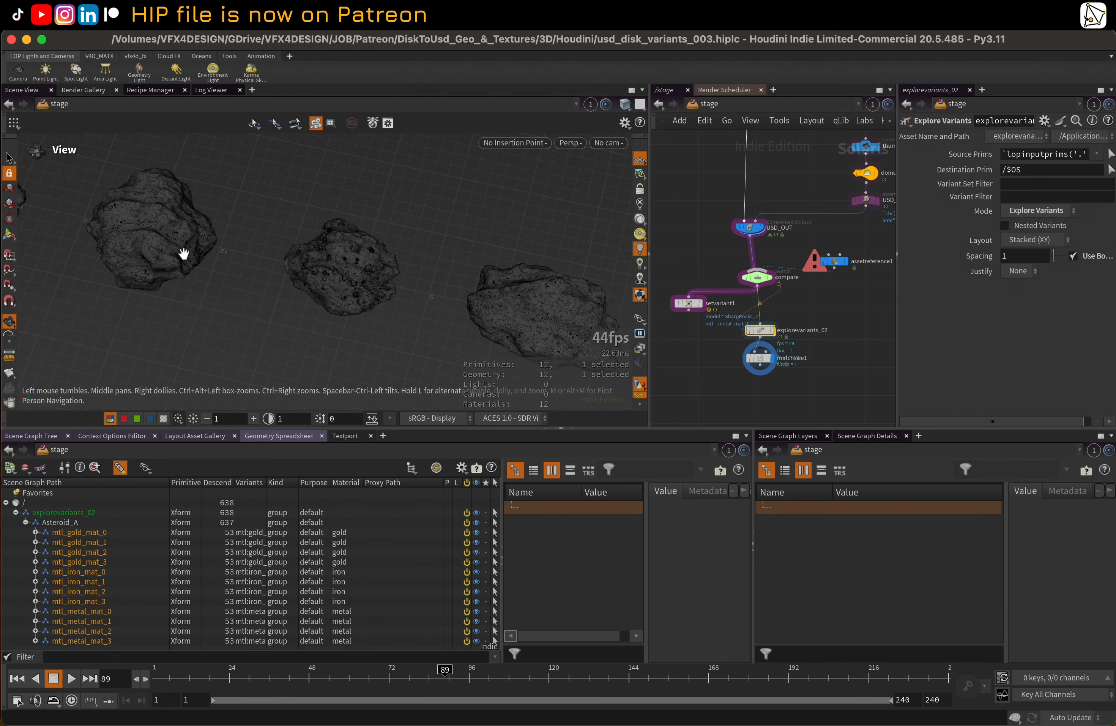
middle_click_drag(188, 245, 359, 247)
right_click_drag(358, 248, 371, 282)
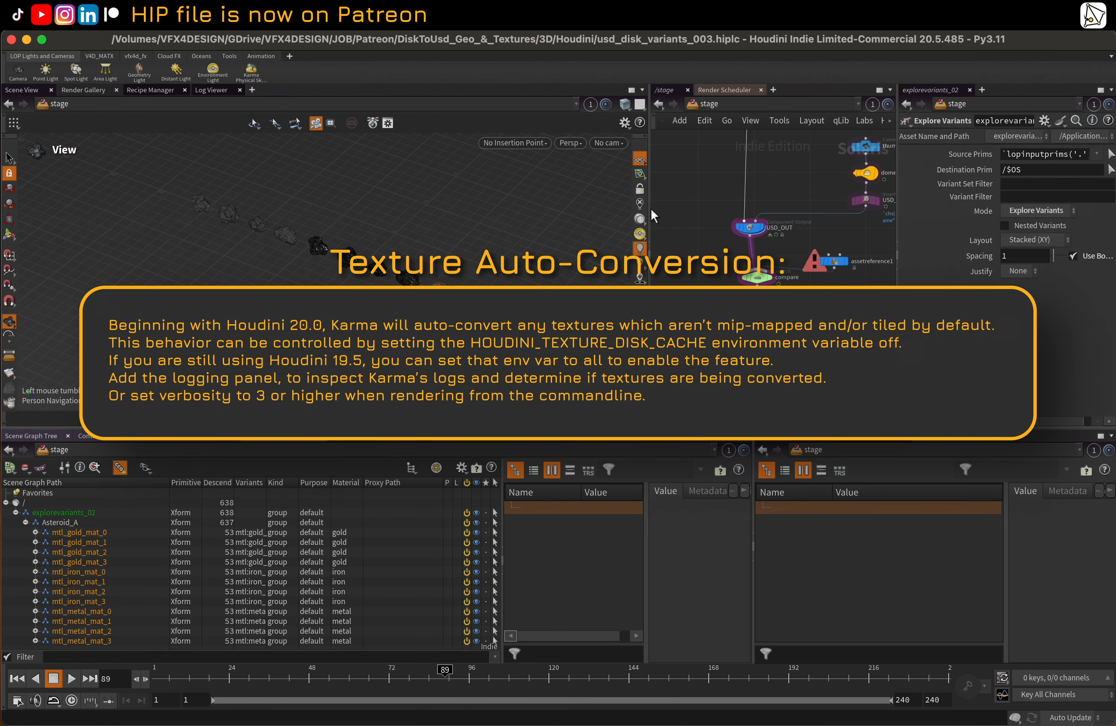
left_click_drag(651, 208, 414, 237)
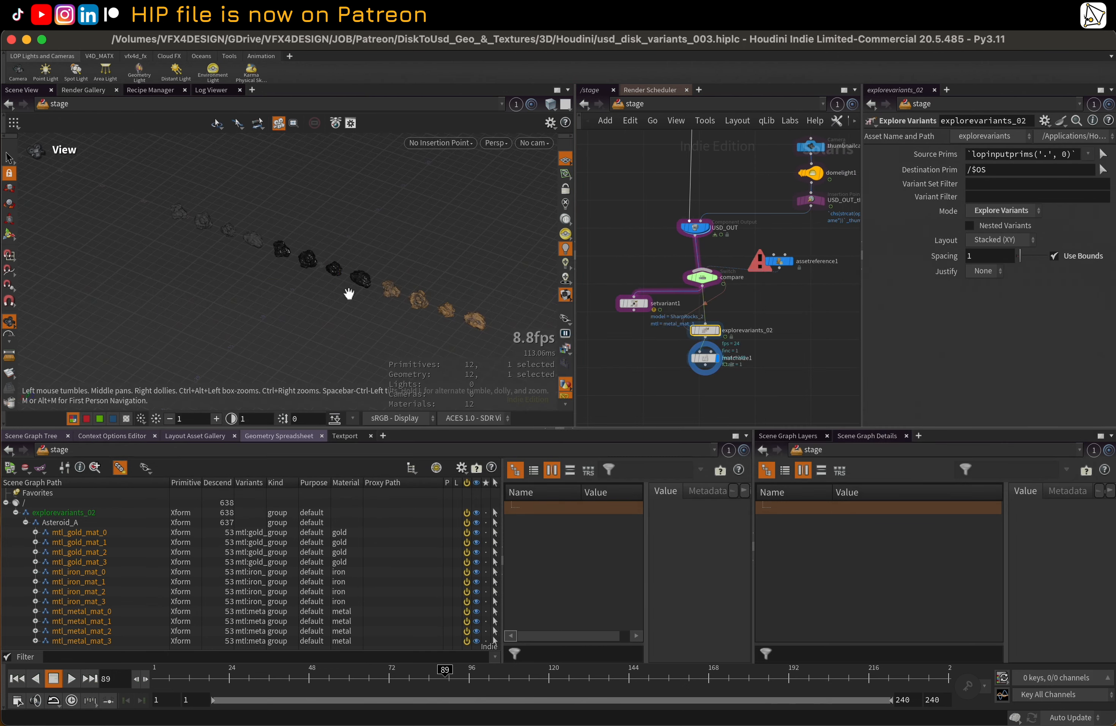
middle_click_drag(391, 294, 309, 272)
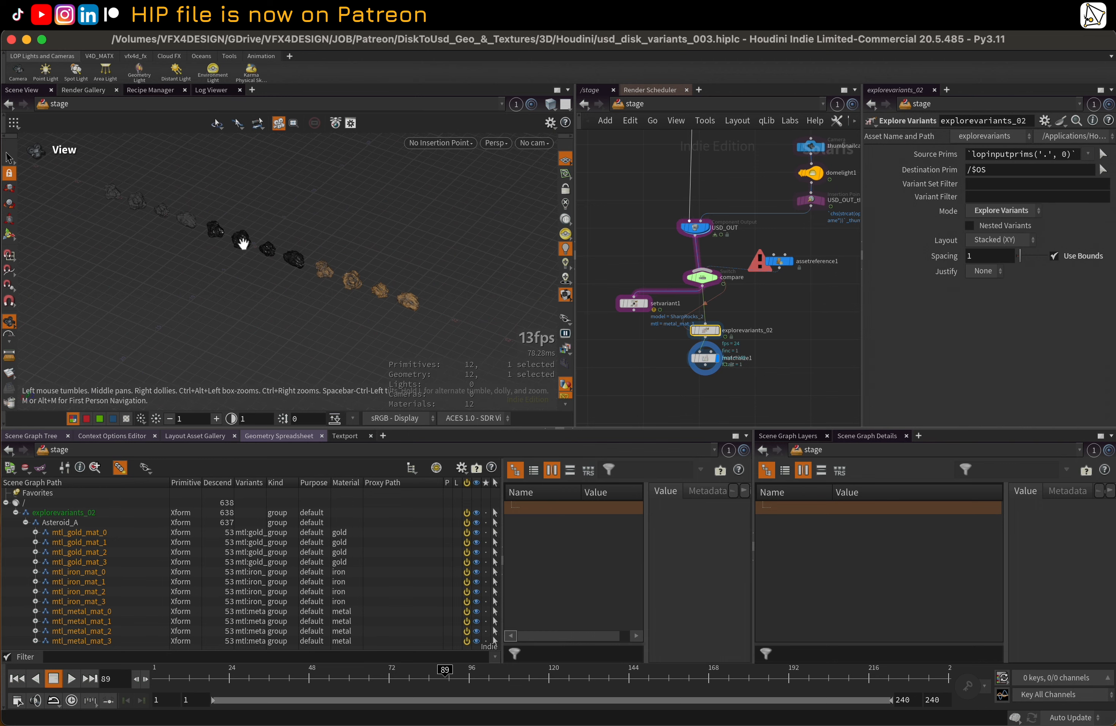
right_click_drag(244, 243, 276, 245)
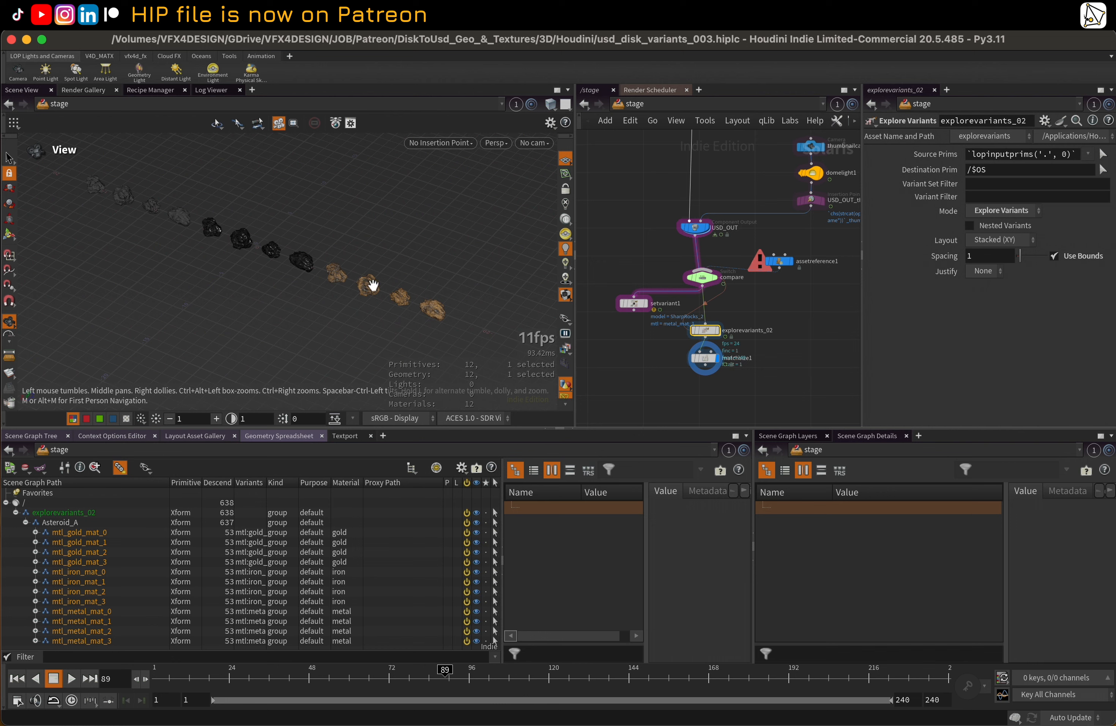
Open the gold material network inside the ML_01 material library and select its color image node
middle_click_drag(729, 164, 689, 386)
middle_click_drag(799, 162, 733, 207)
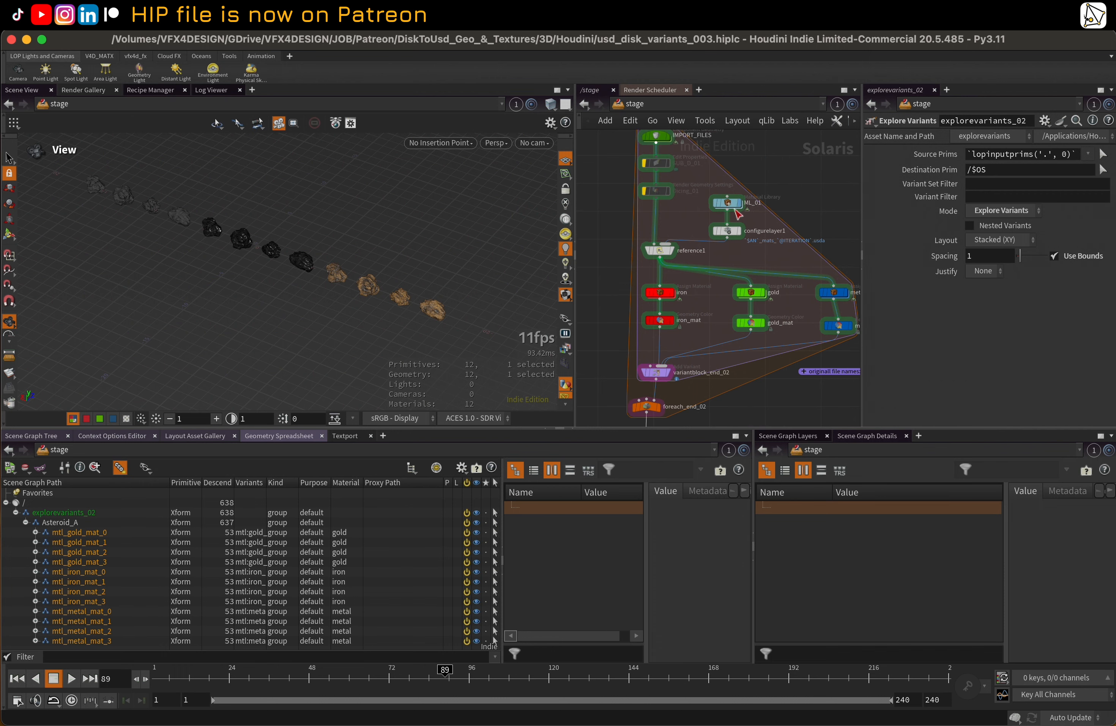
double_click(733, 207)
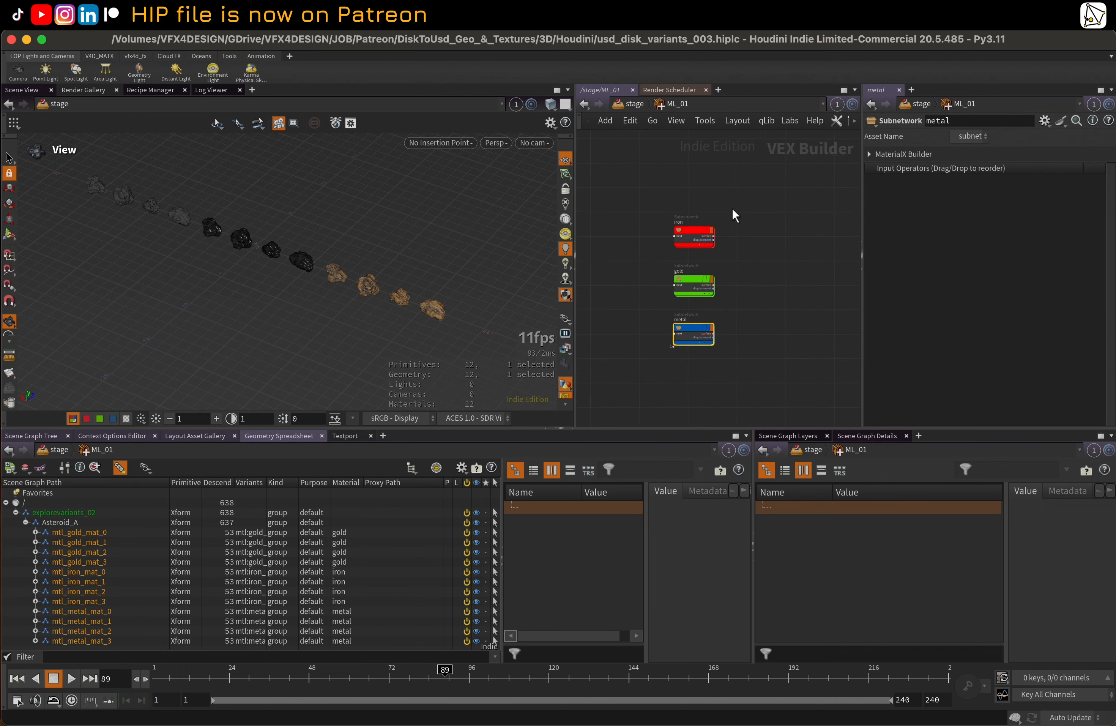
double_click(687, 279)
left_click(605, 236)
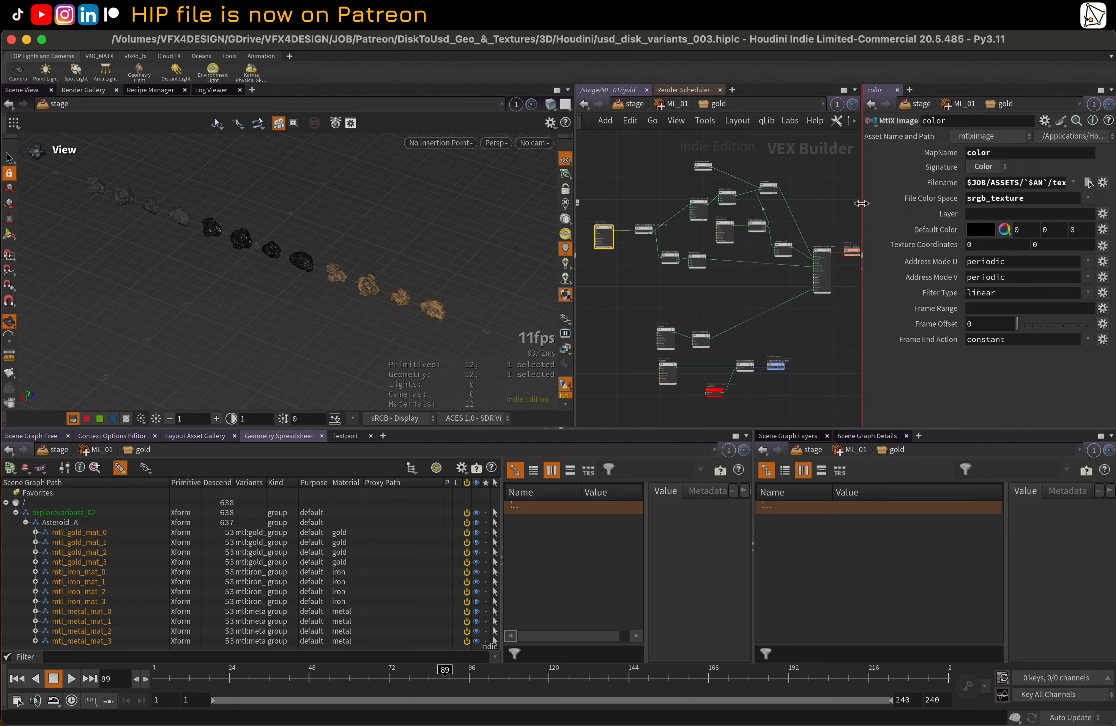
Examine the color image's full Filename expression and its texture folder, cancel the file chooser and return to the stage network
left_click_drag(859, 203, 355, 237)
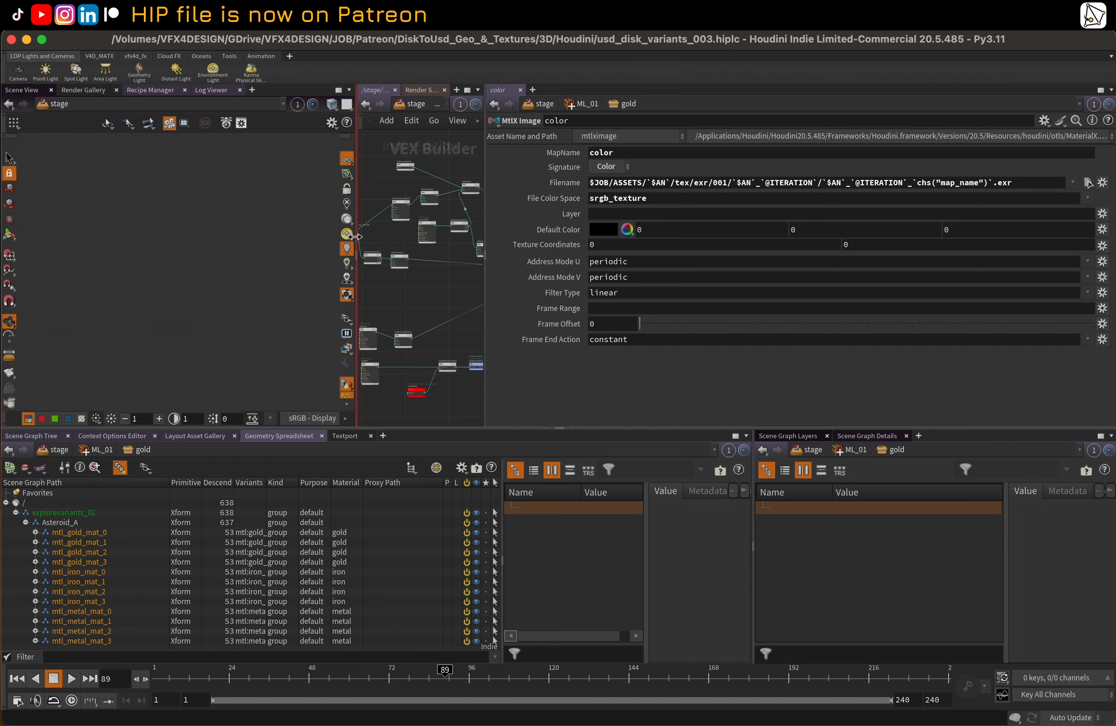
left_click(1088, 182)
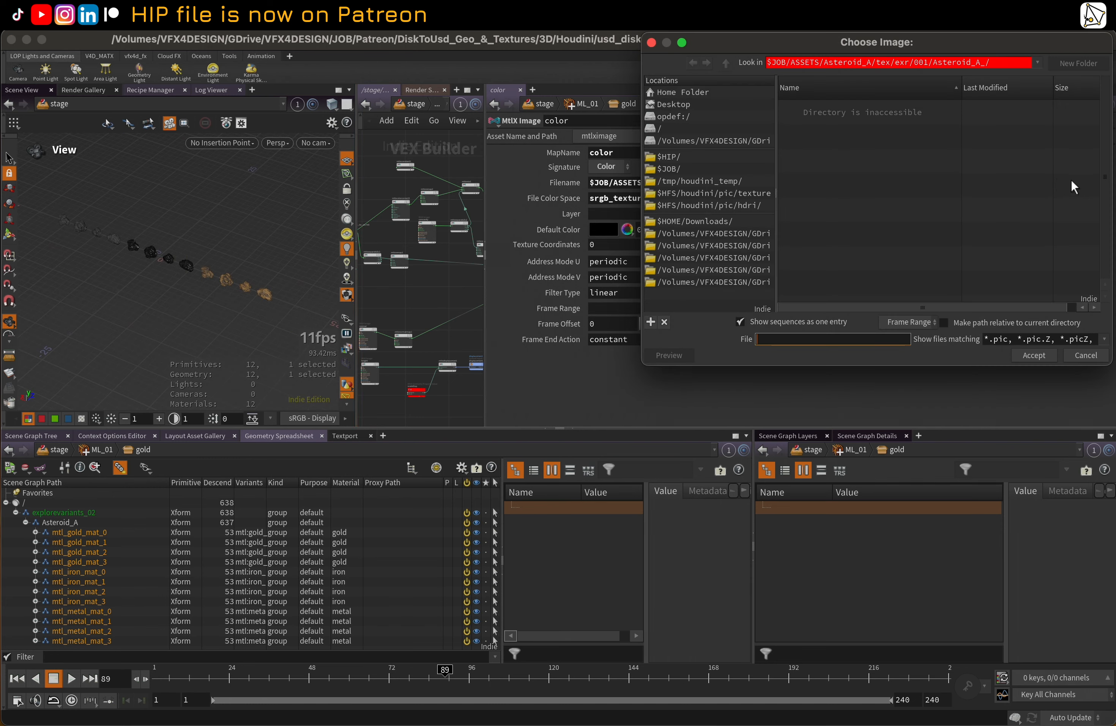
left_click(1082, 355)
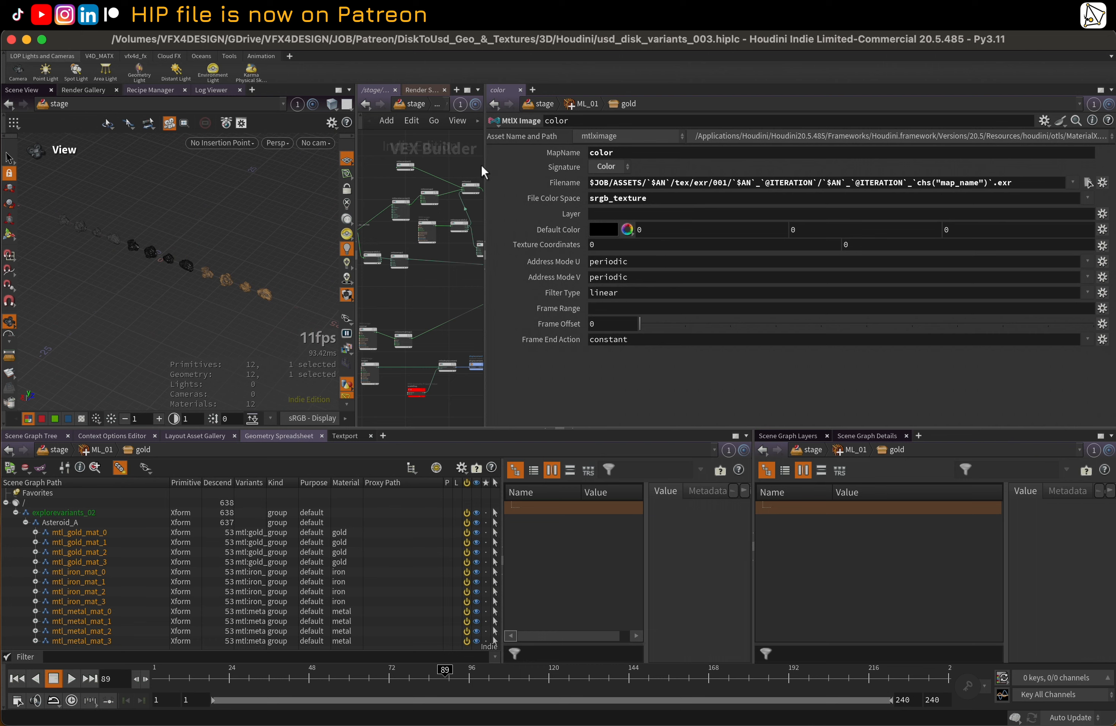
left_click_drag(484, 172, 902, 172)
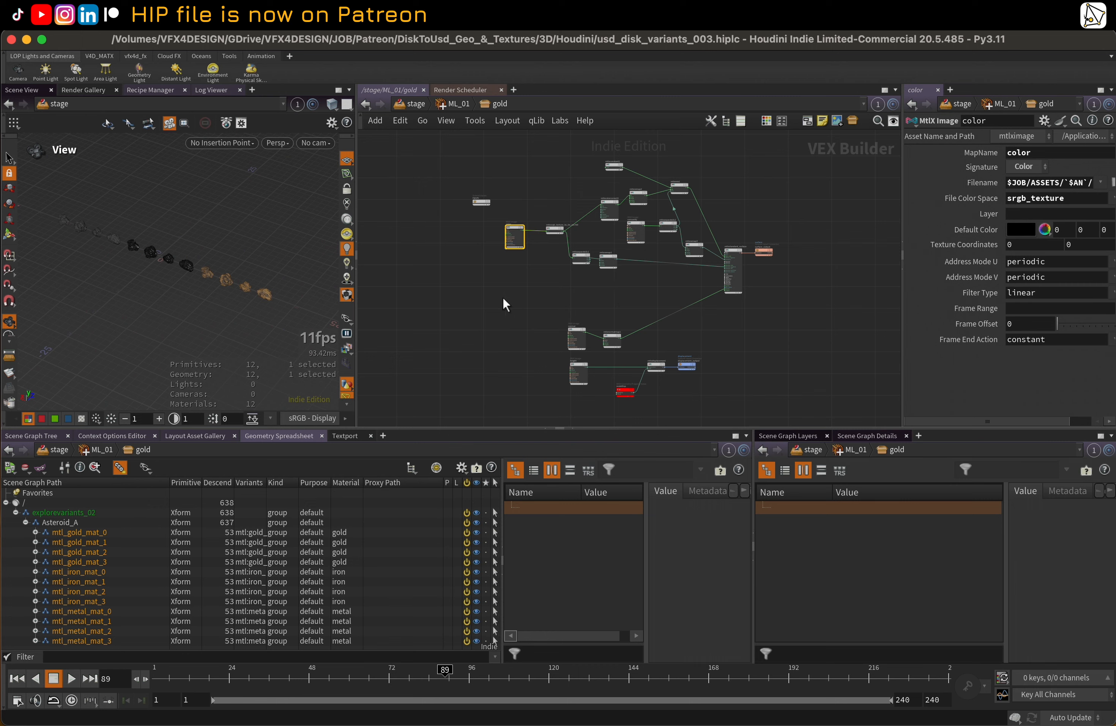
key("u")
key("u")
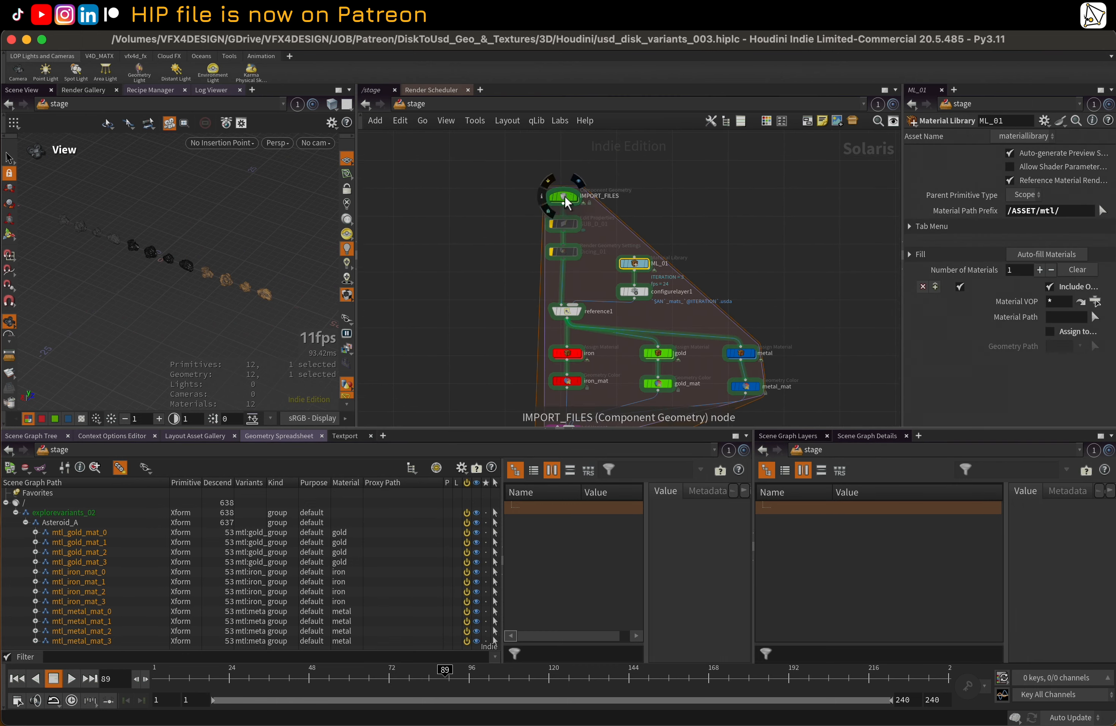
Examine the dark and gold asteroid variants up close in the viewport
scroll(197, 264, "up", 3)
scroll(221, 267, "up", 3)
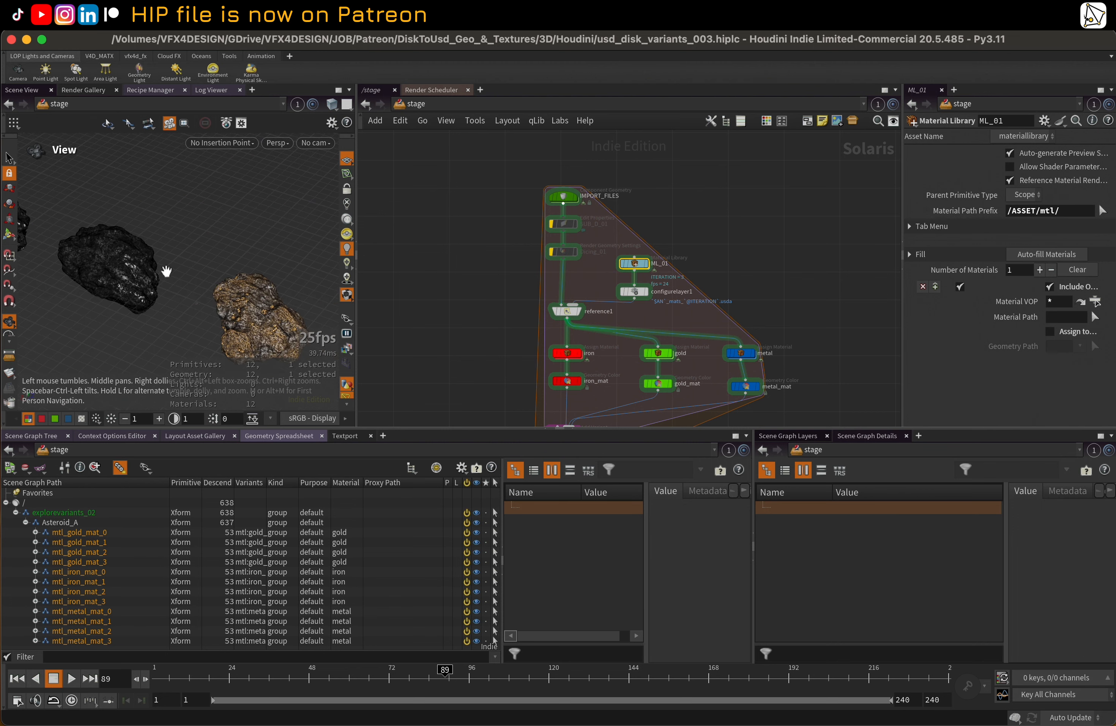
scroll(193, 268, "down", 5)
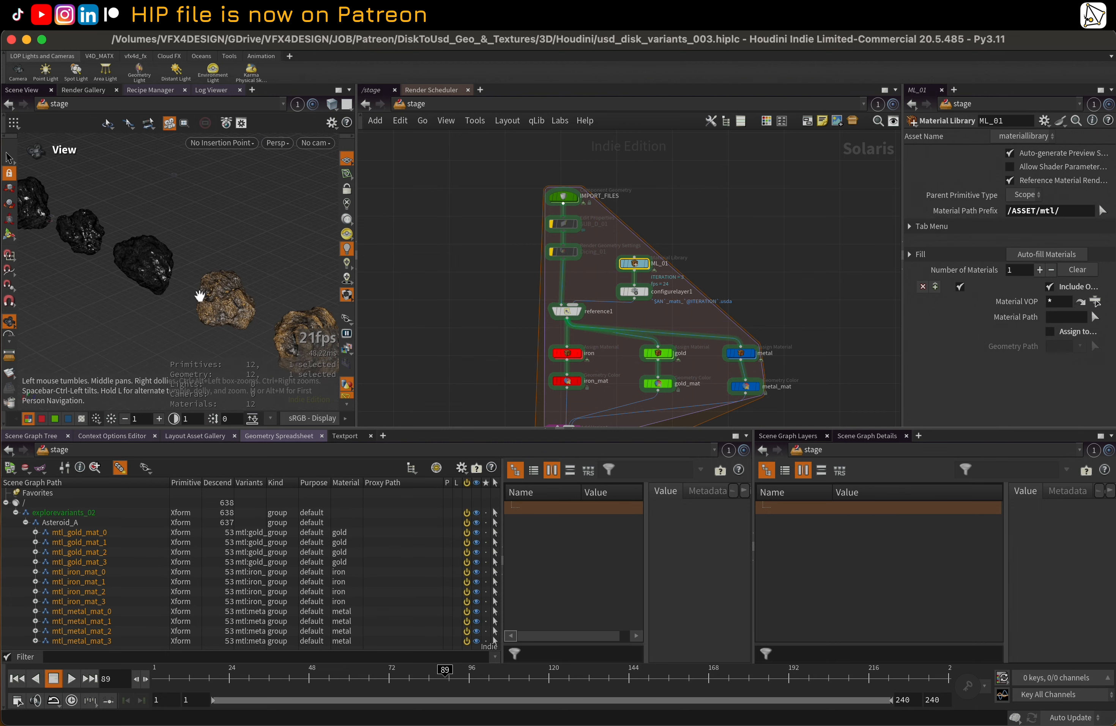
key("shift+m")
key("shift+m")
key("shift+m")
key("shift+m")
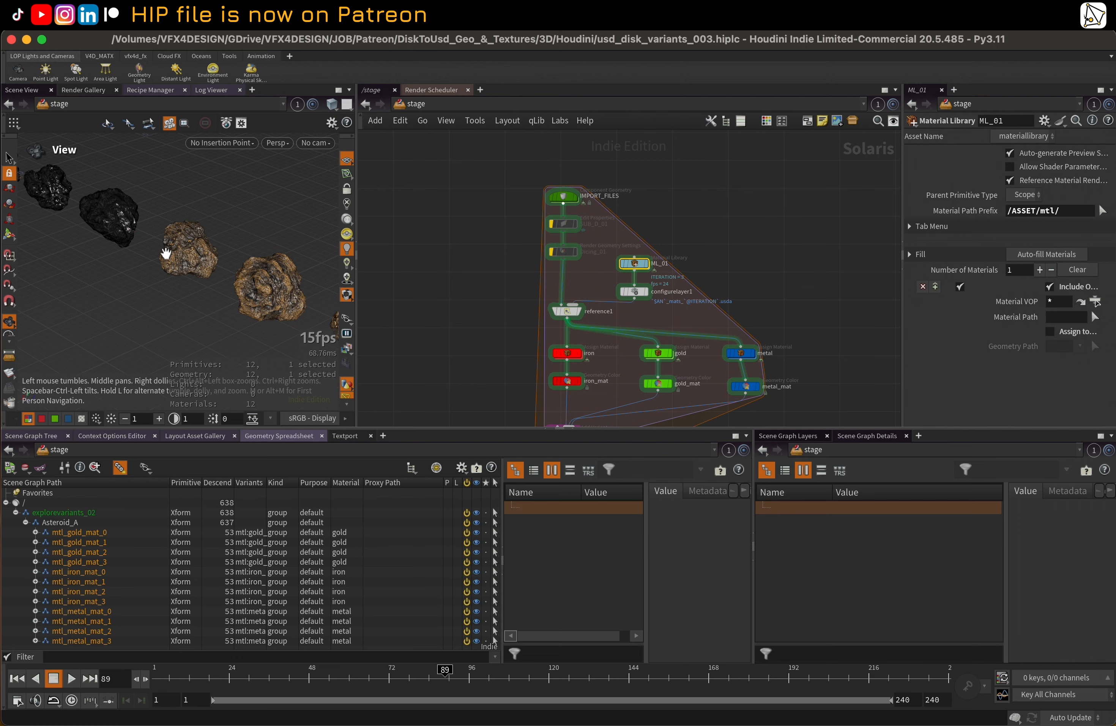
Inside IMPORT_FILES, connect proxy_gen to the proxy output and remesh1 to the simproxy output
double_click(566, 198)
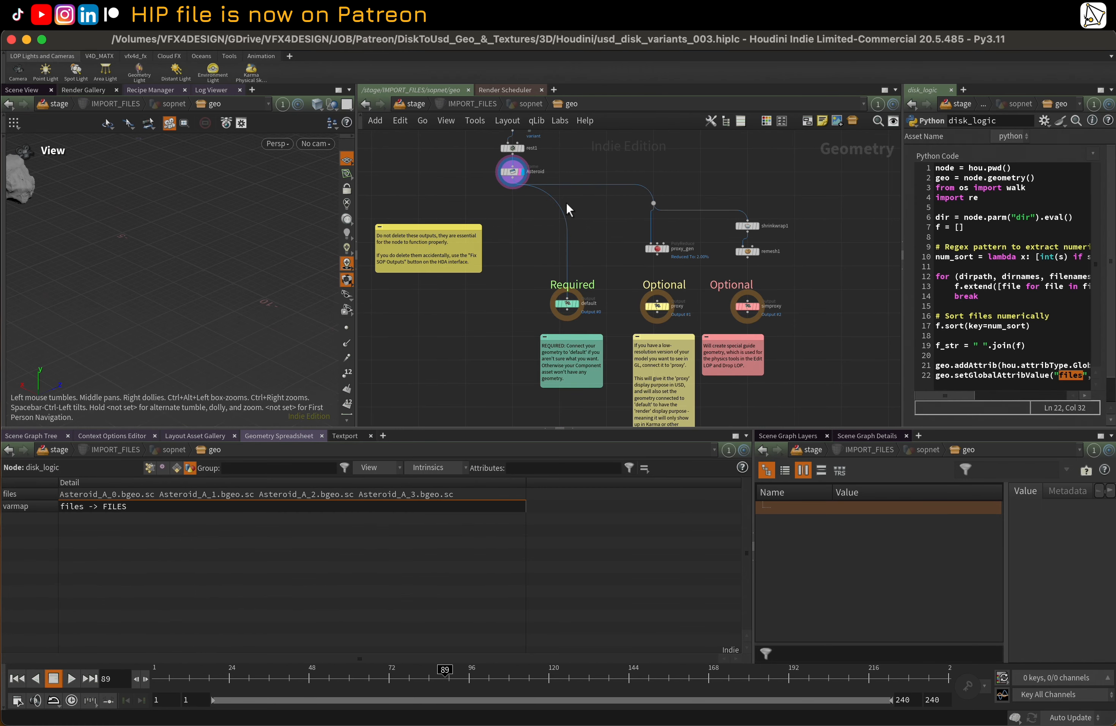
left_click_drag(657, 256, 658, 300)
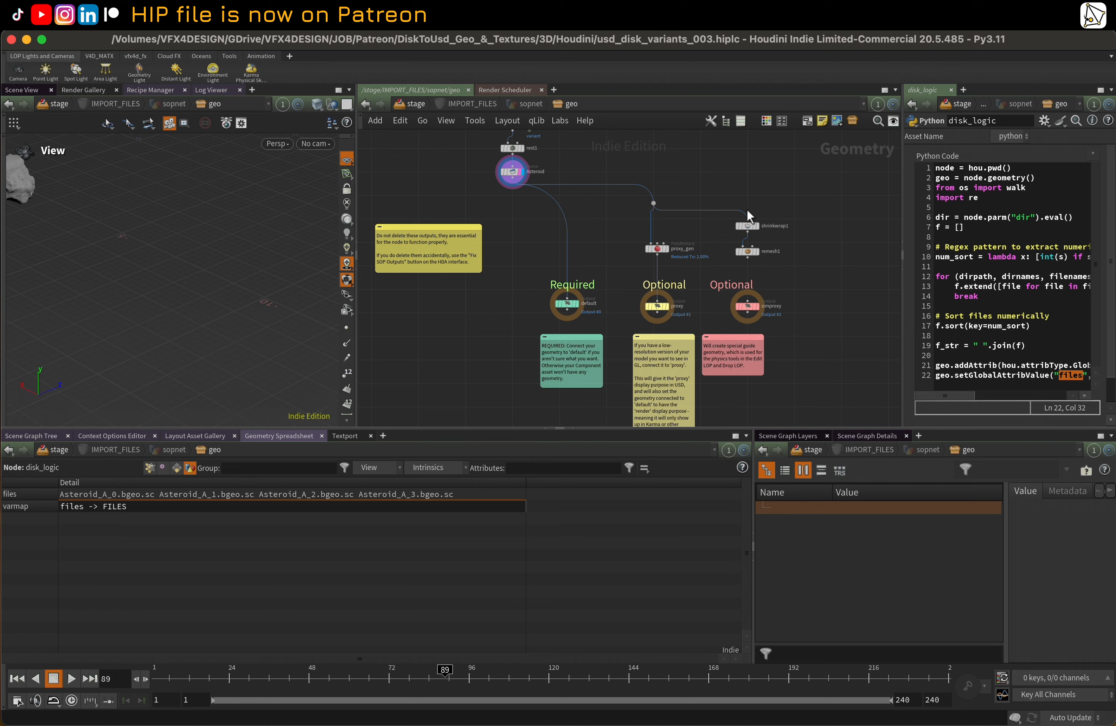
middle_click_drag(834, 296, 857, 301)
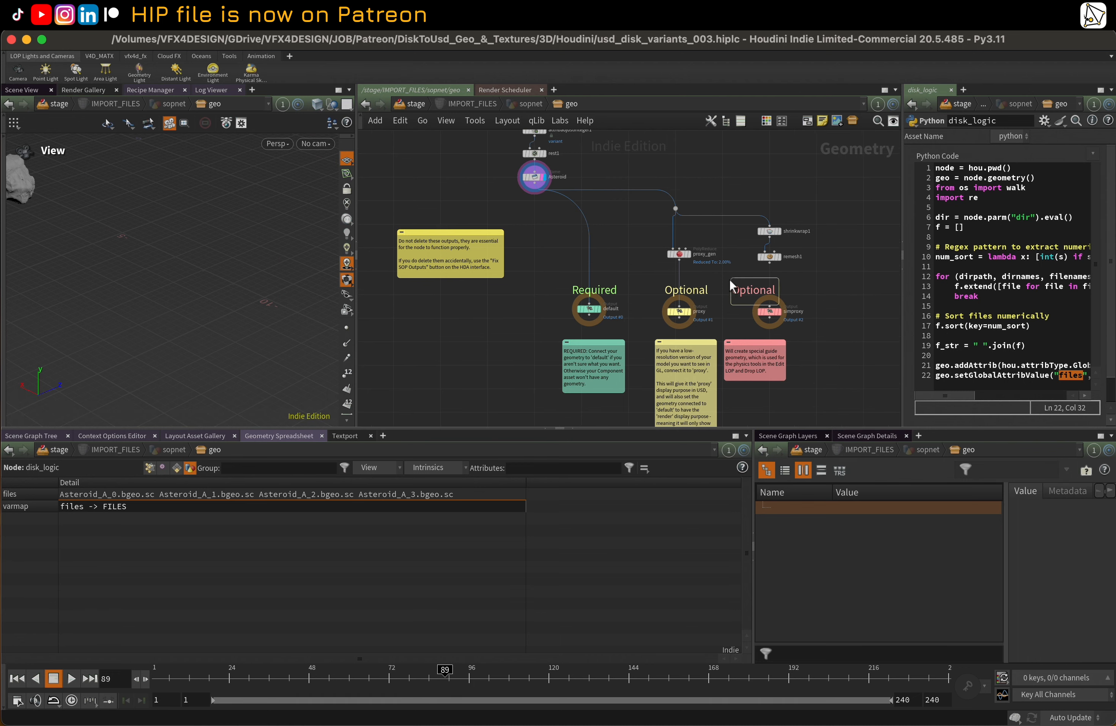
middle_click_drag(541, 286, 498, 303)
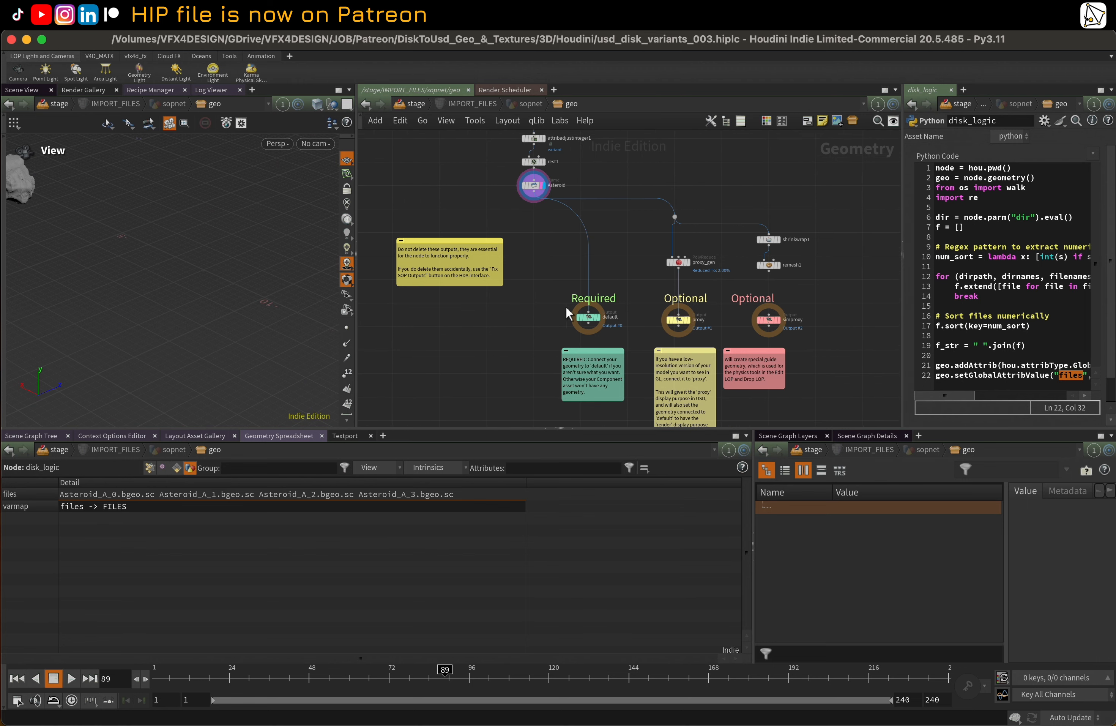
scroll(788, 285, "up", 1)
left_click_drag(767, 270, 768, 320)
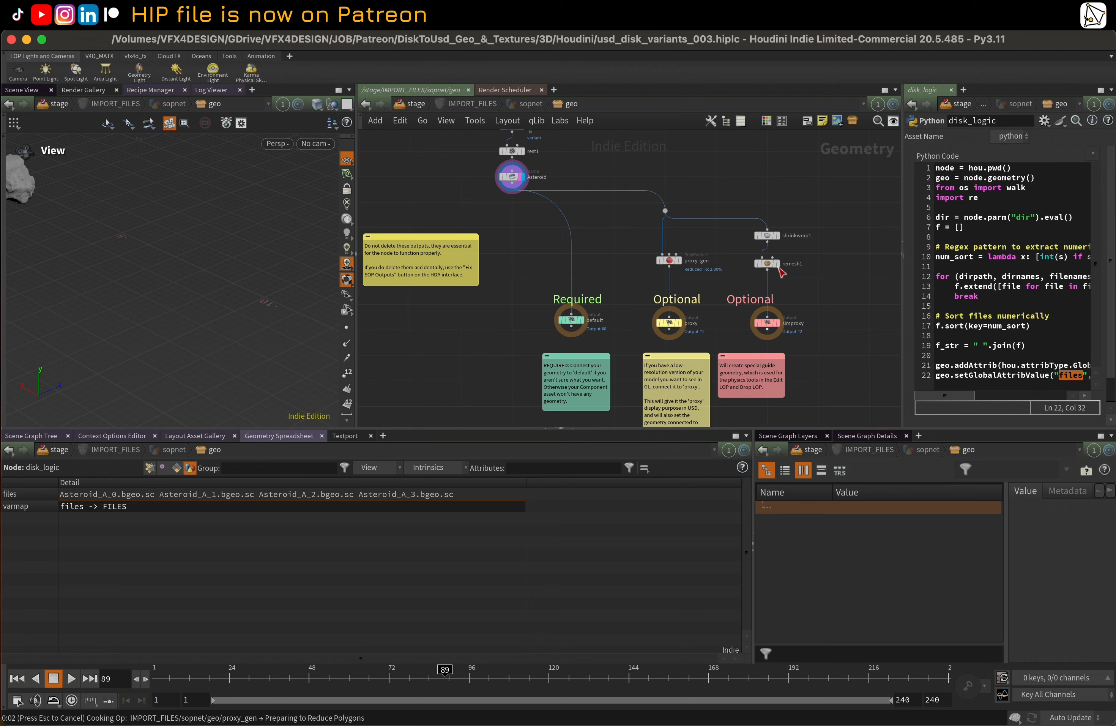
Display shrinkwrap1 without the Asteroid node's template overlay and examine the hull in wireframe and shaded modes
mouse_move(780, 268)
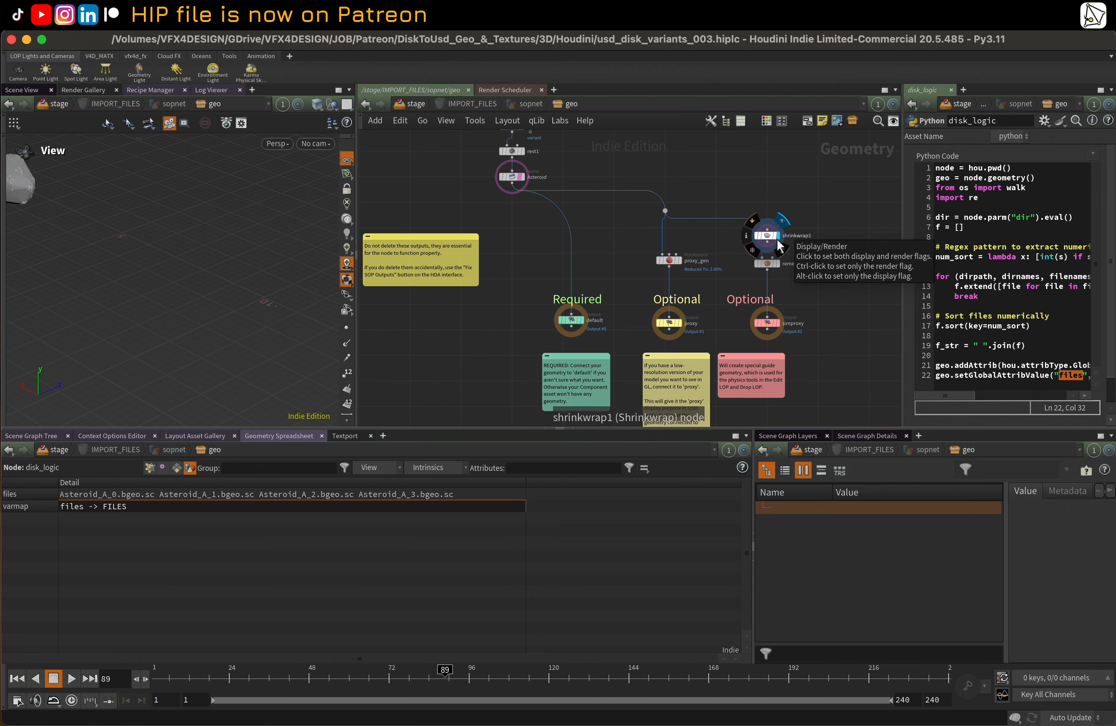
left_click(781, 246)
key("g")
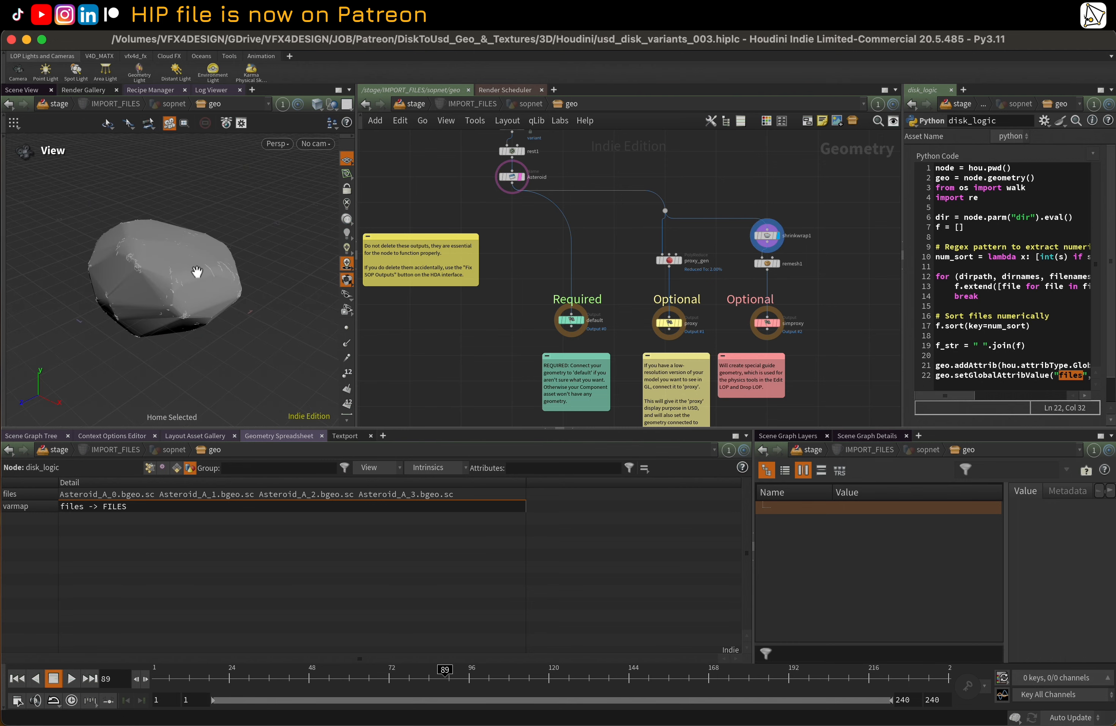
left_click(521, 177)
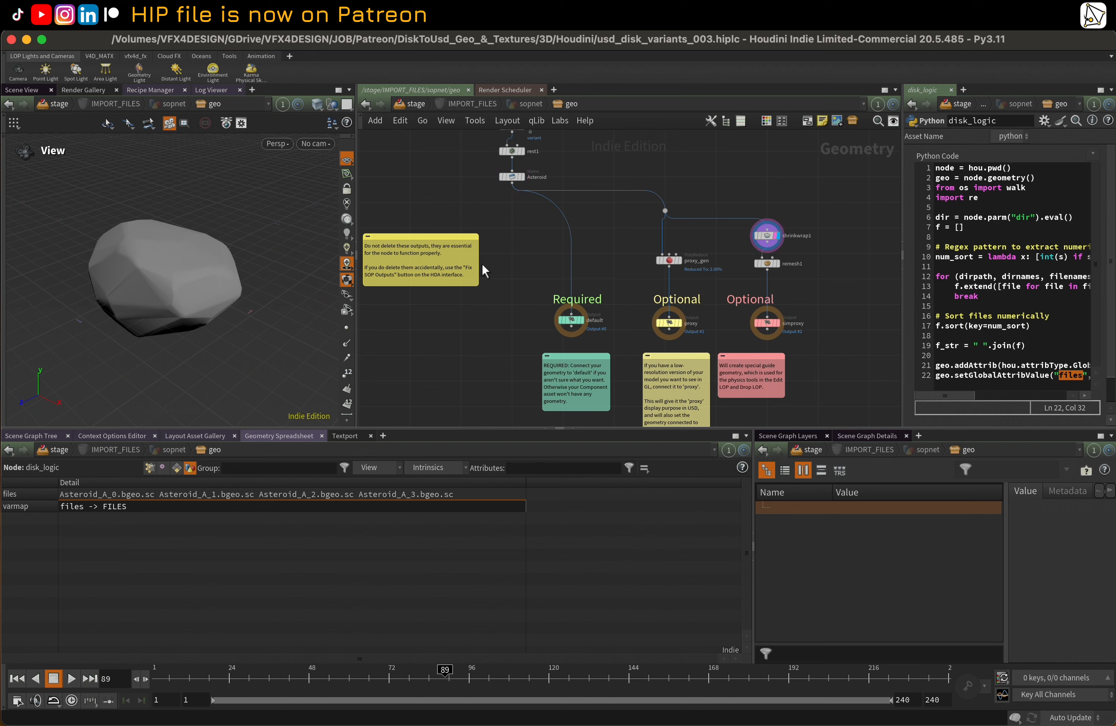
key("w")
key("w")
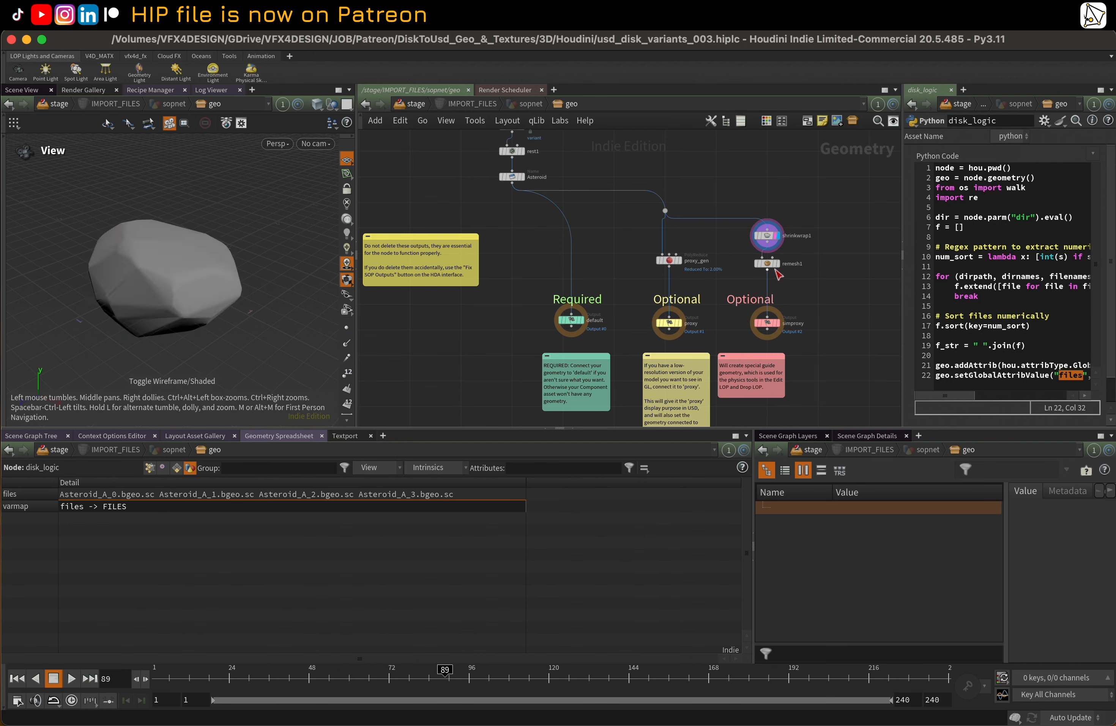
Display remesh1, examine its simplified mesh in wireframe and shaded modes, and select it together with shrinkwrap1
left_click(777, 268)
key("w")
key("w")
key("w")
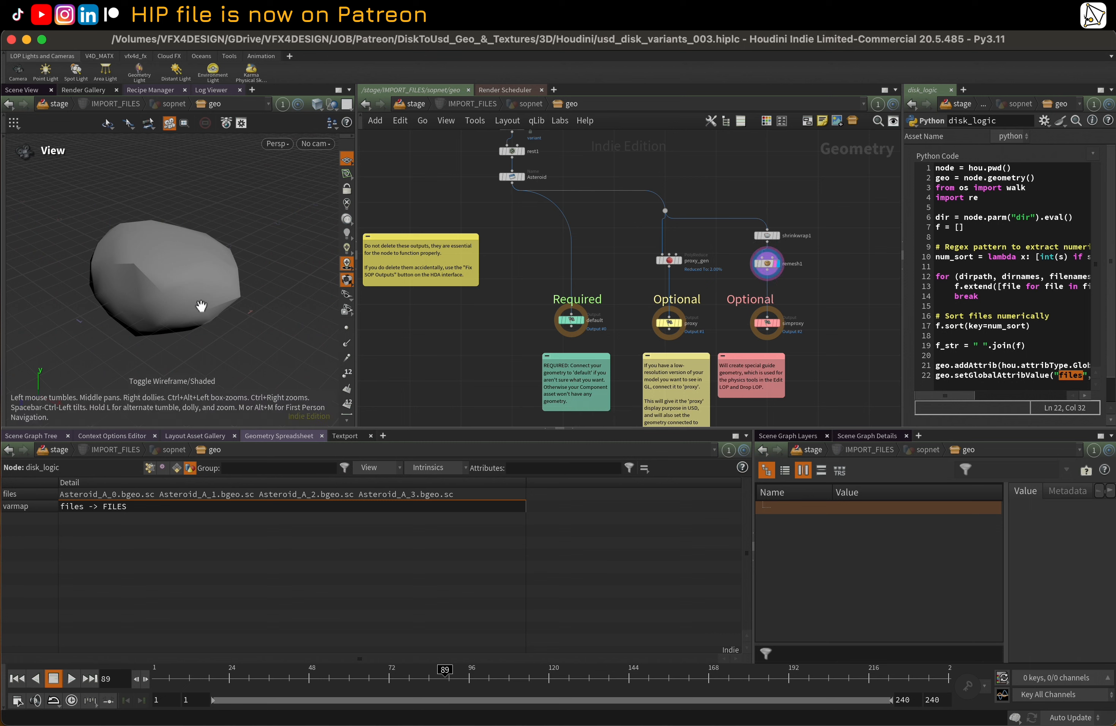
key("w")
left_click_drag(154, 262, 176, 301)
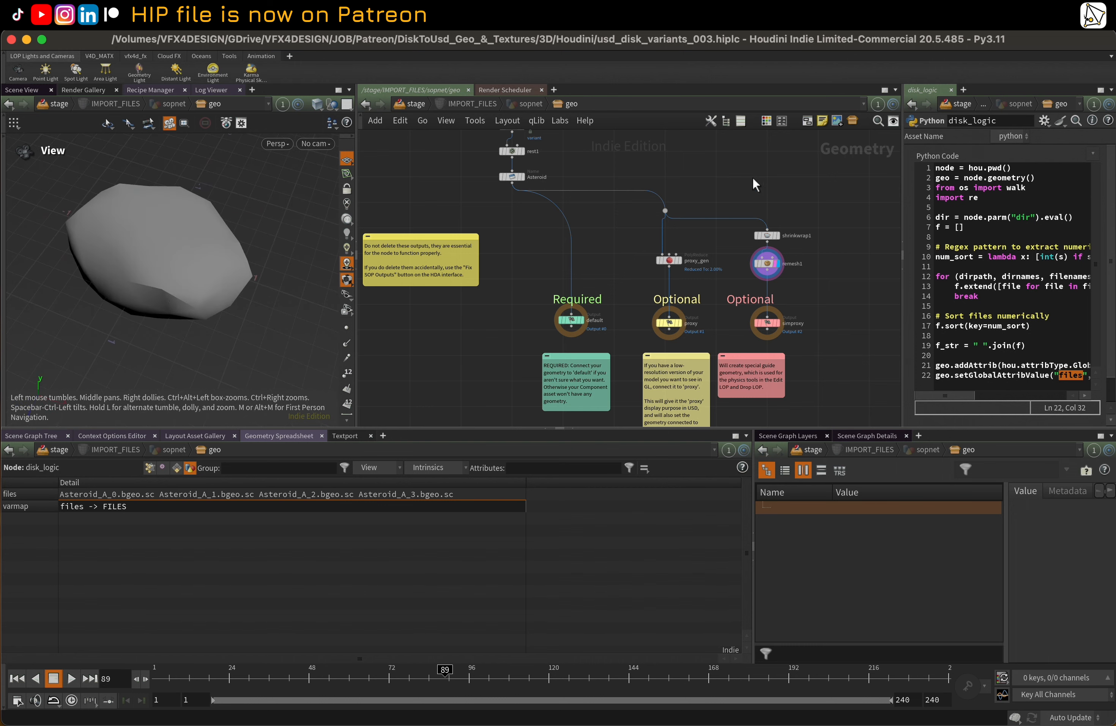
left_click_drag(753, 179, 799, 315)
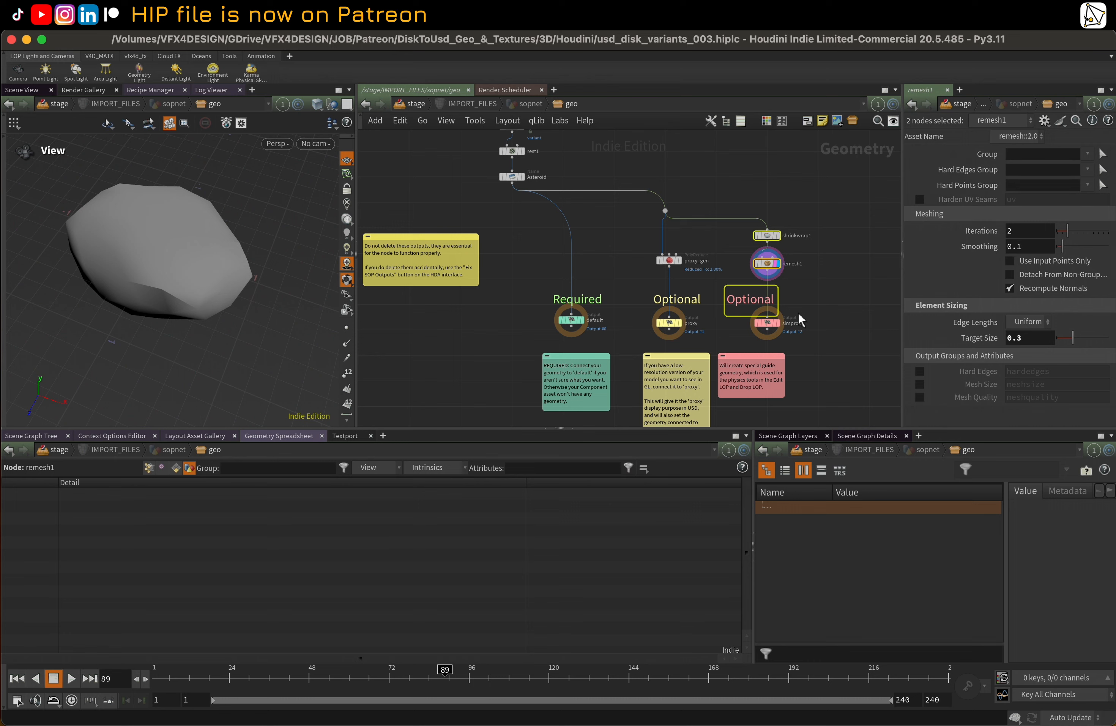
Display and select the default output holding the full-detail asteroid, and return to the stage network
mouse_move(780, 196)
left_mouse_down()
mouse_move(800, 344)
mouse_move(765, 338)
left_mouse_up()
middle_click_drag(841, 322, 824, 323)
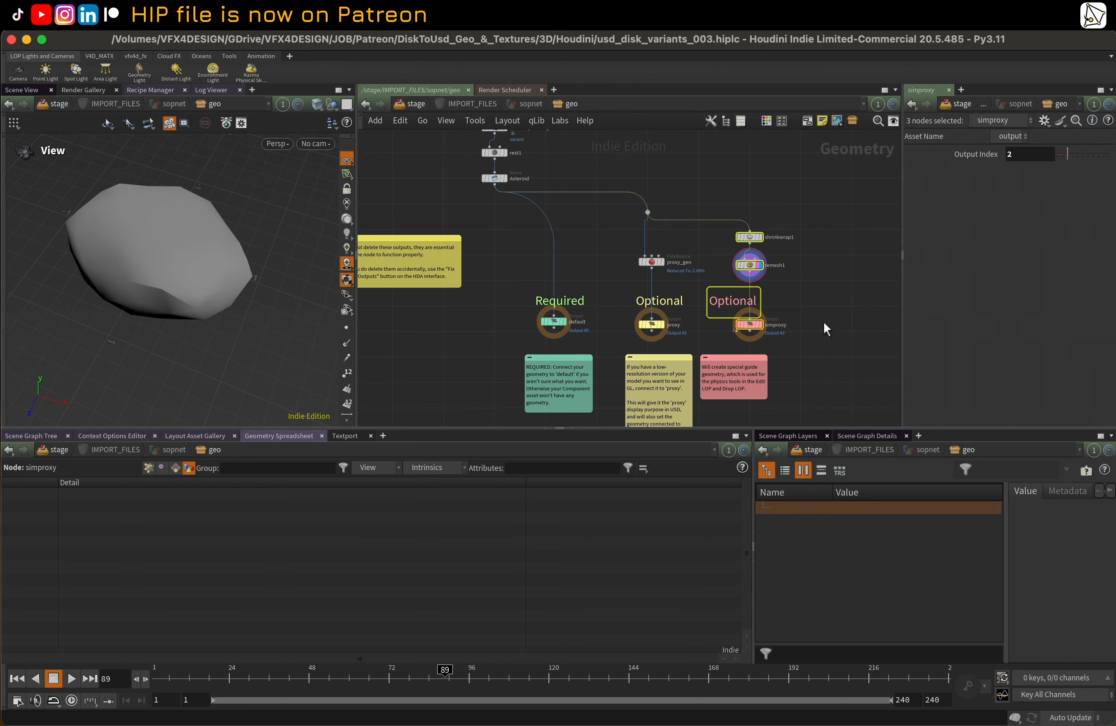
left_click(828, 296)
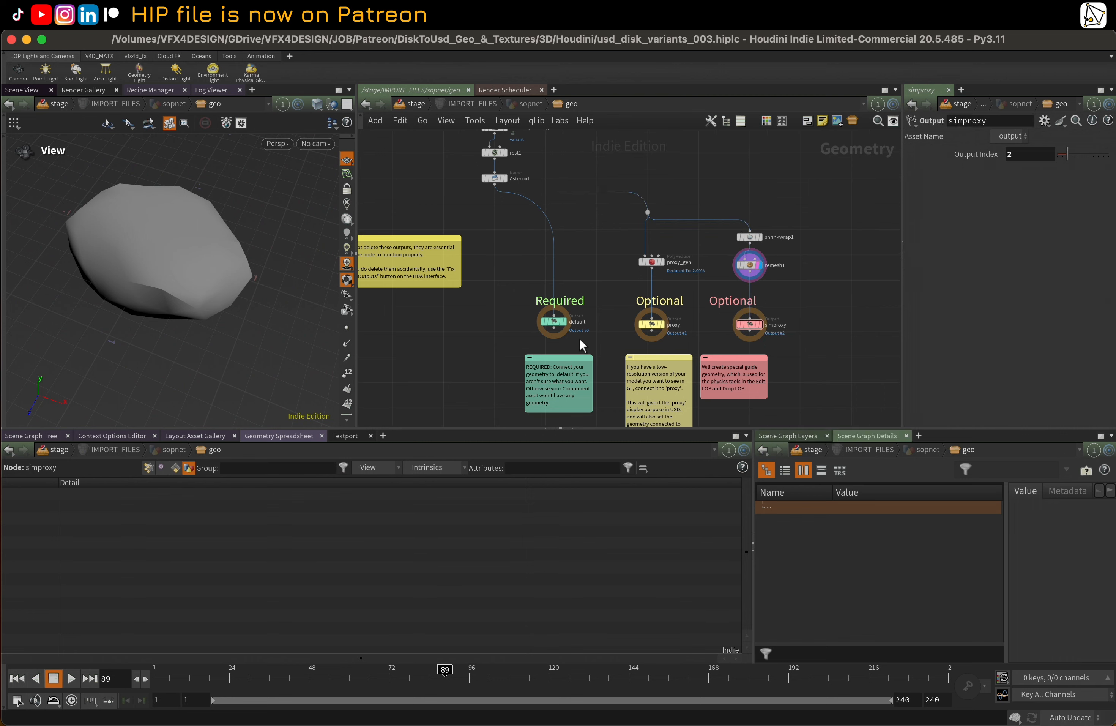
left_click(563, 324)
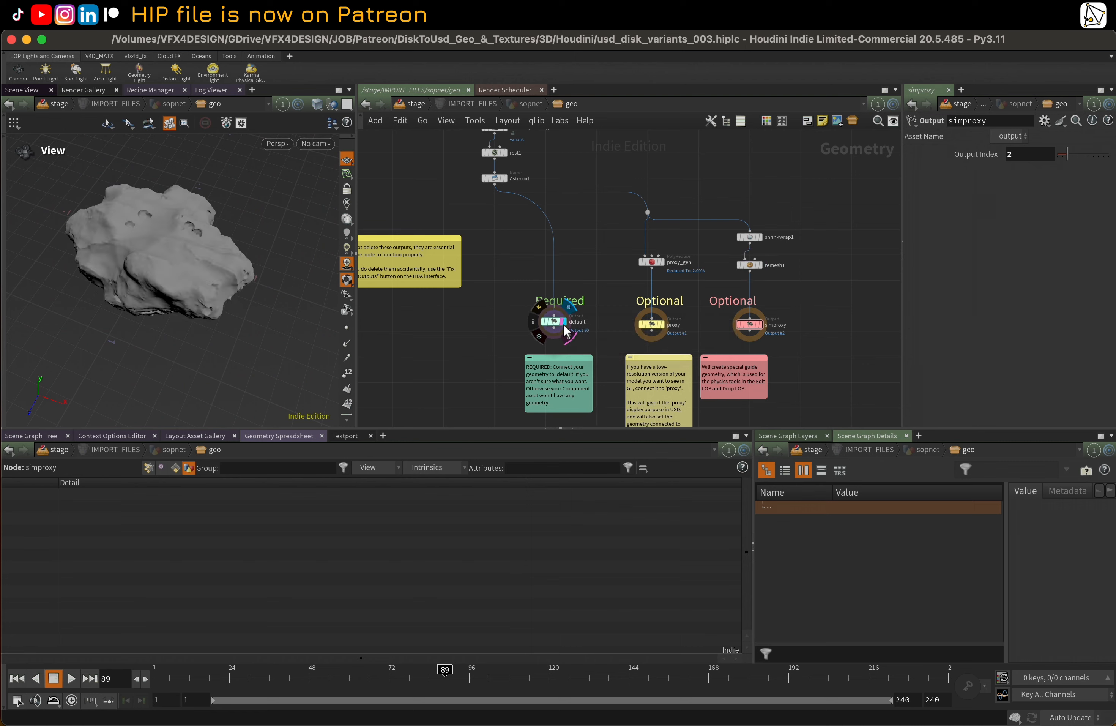
left_click(556, 325)
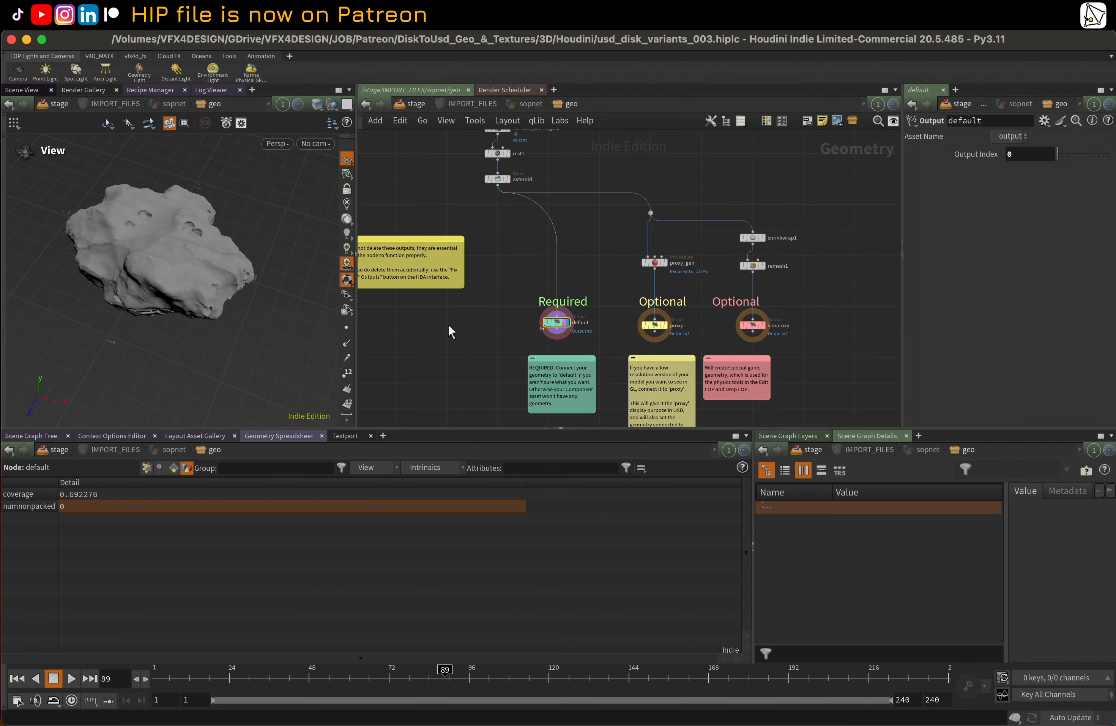
key("u")
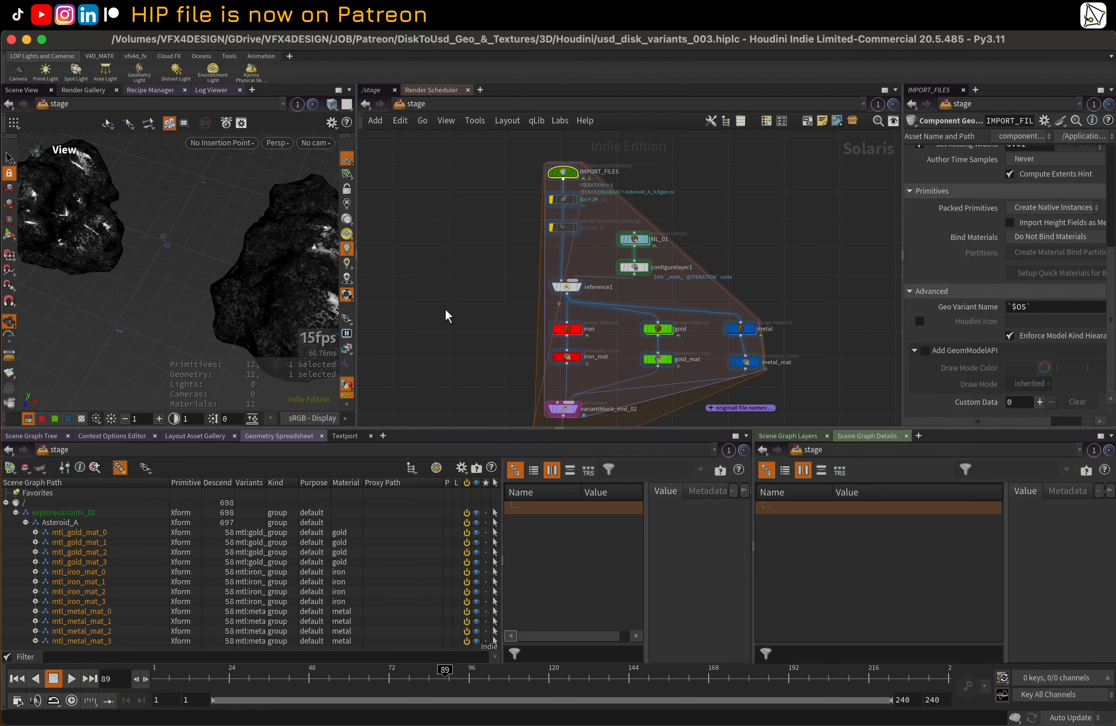
Widen the viewport and examine the full row of asteroid material variants from different distances and angles
scroll(446, 309, "down", 2)
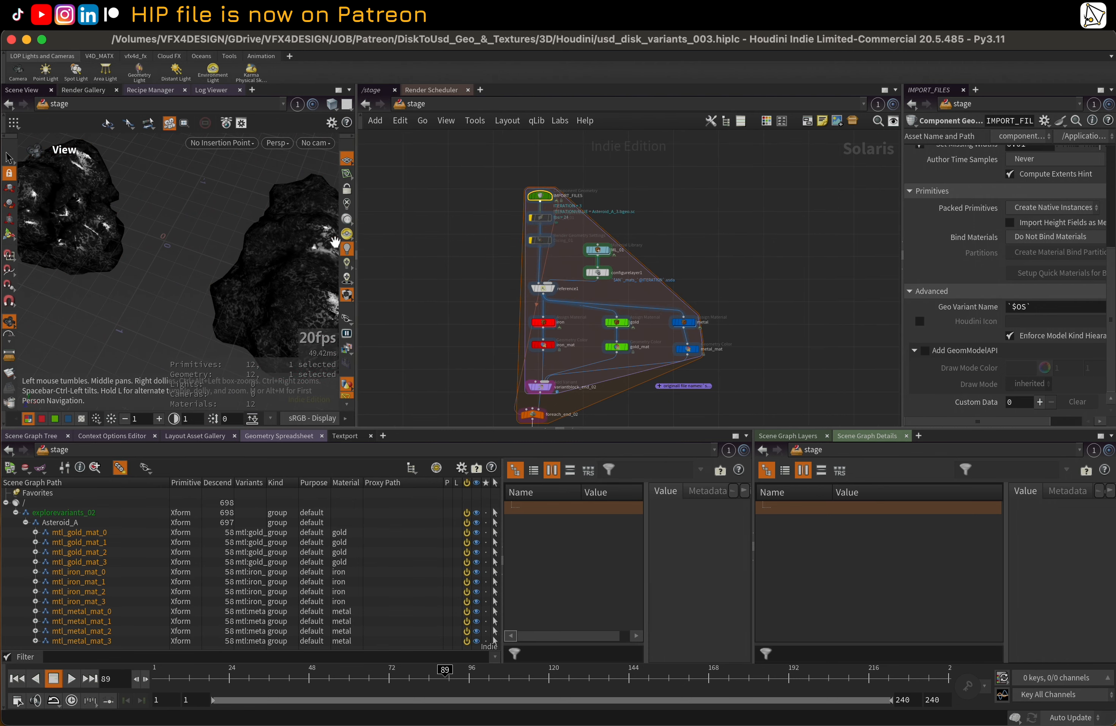
left_click_drag(357, 226, 652, 226)
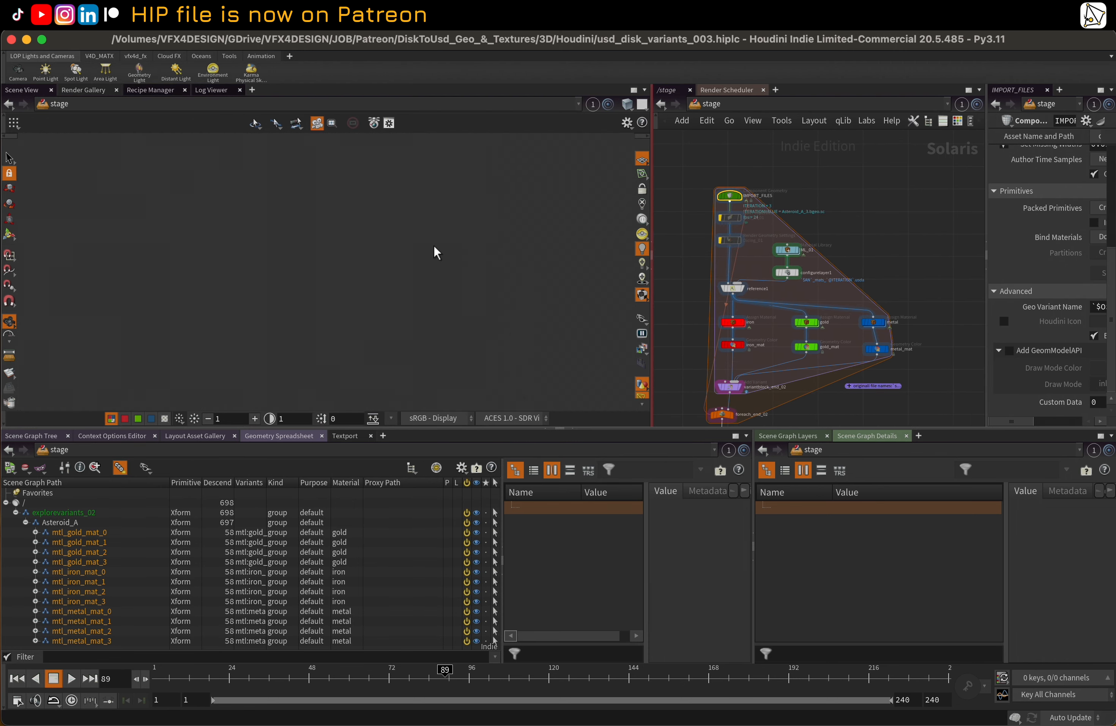
right_click_drag(328, 288, 209, 349)
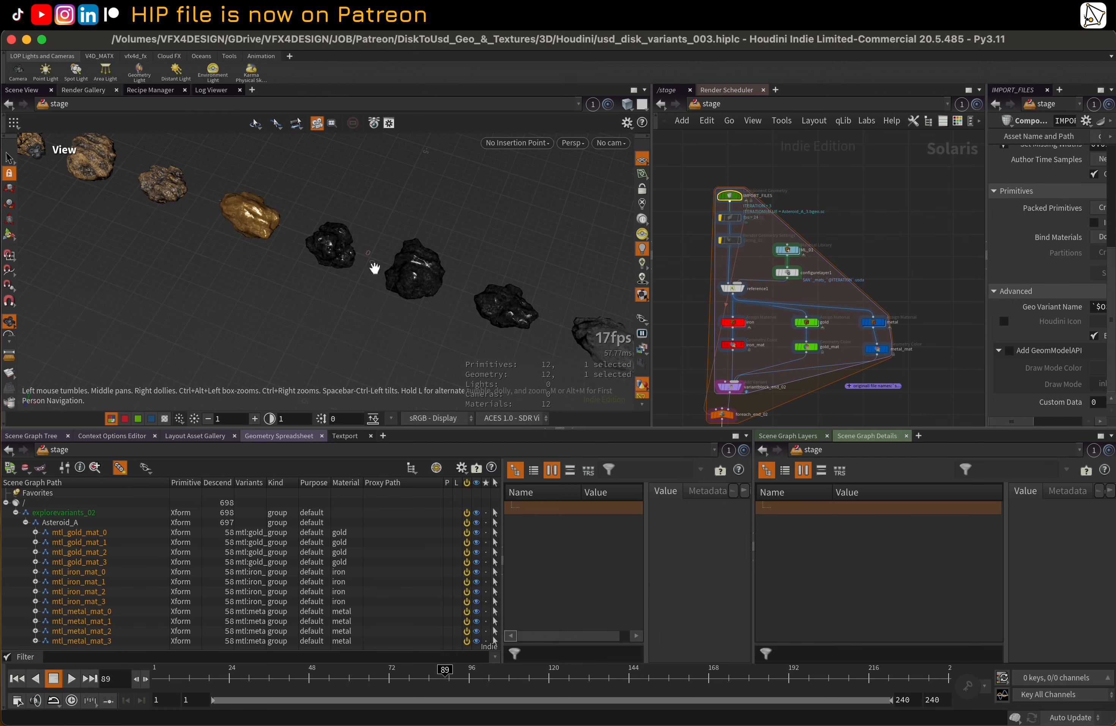
left_click_drag(377, 275, 362, 254)
key("shift+w")
middle_click_drag(406, 272, 297, 252)
key("shift+w")
mouse_move(336, 242)
right_mouse_down()
mouse_move(269, 269)
mouse_move(268, 281)
right_mouse_up()
scroll(693, 308, "down", 8)
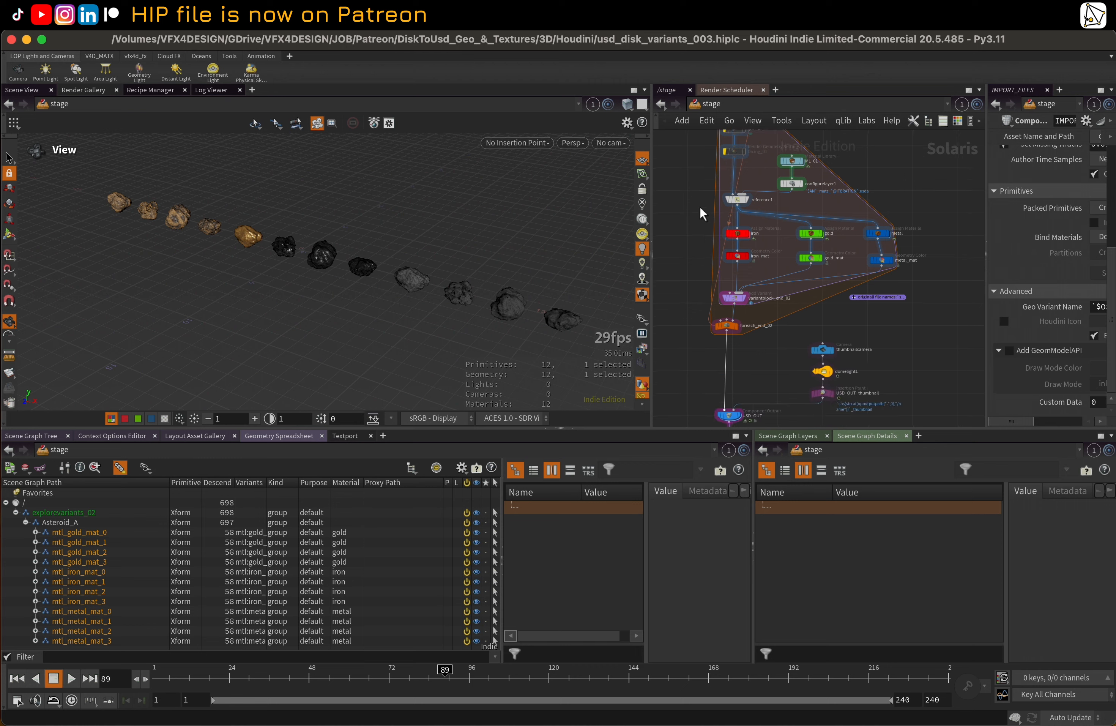
Select the USD_OUT component output and enlarge its parameters to review the component options, metadata and caching location
left_click(697, 322)
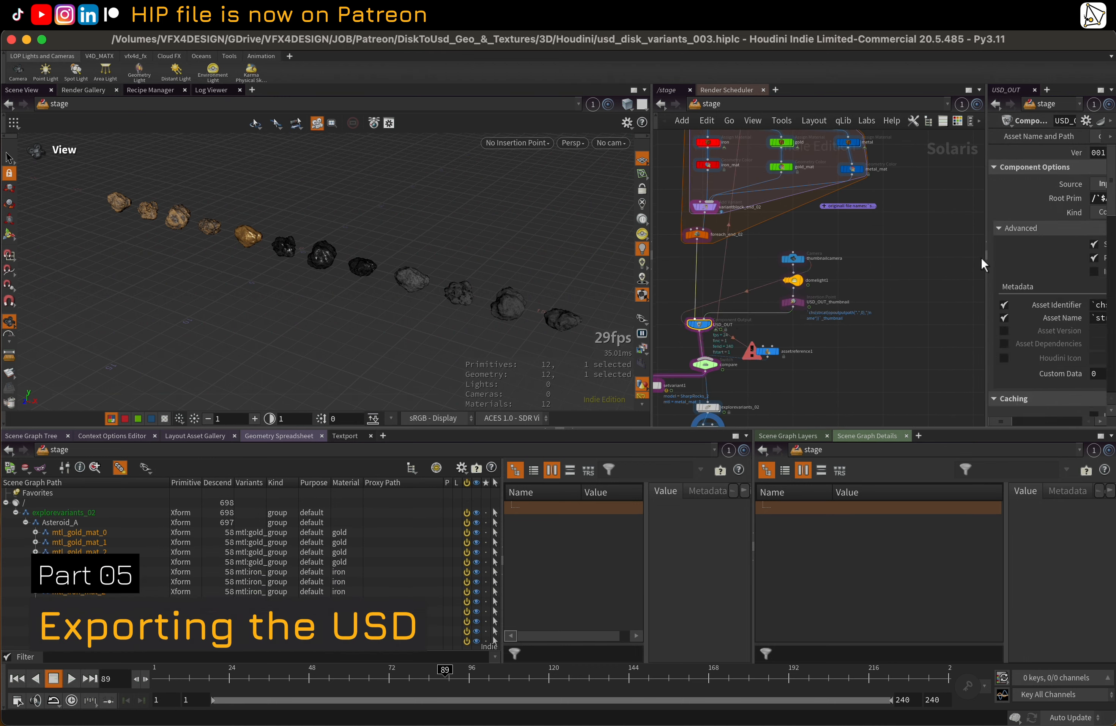
left_click_drag(985, 227, 777, 243)
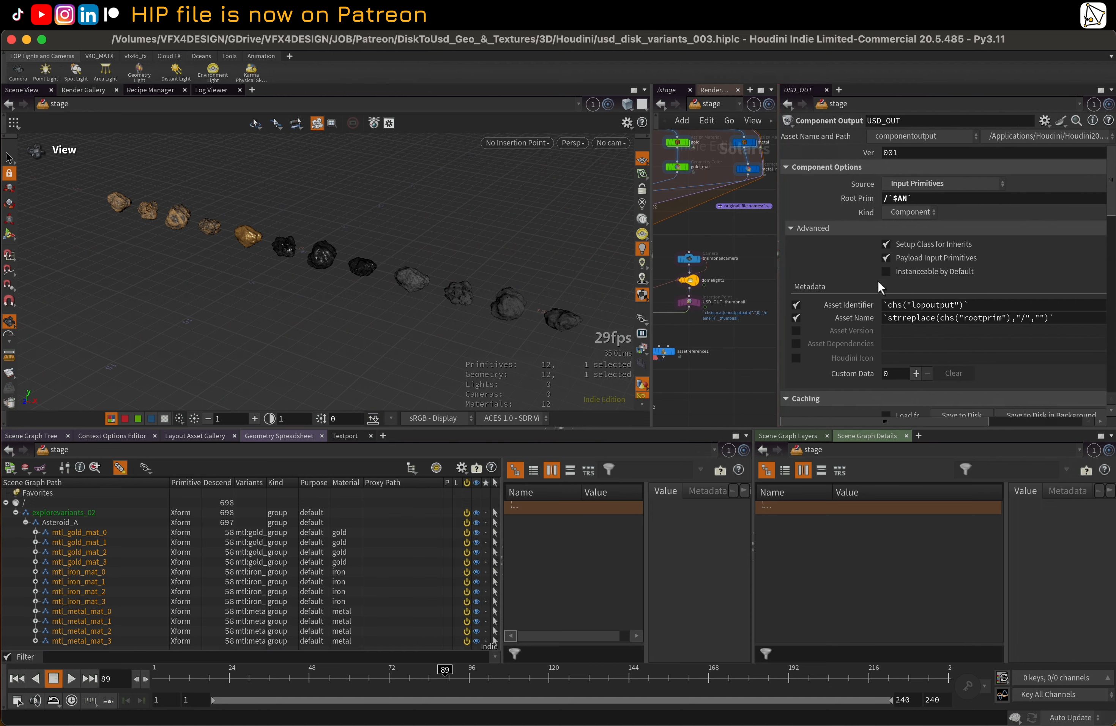
left_click_drag(652, 212, 372, 240)
left_click_drag(635, 425, 646, 598)
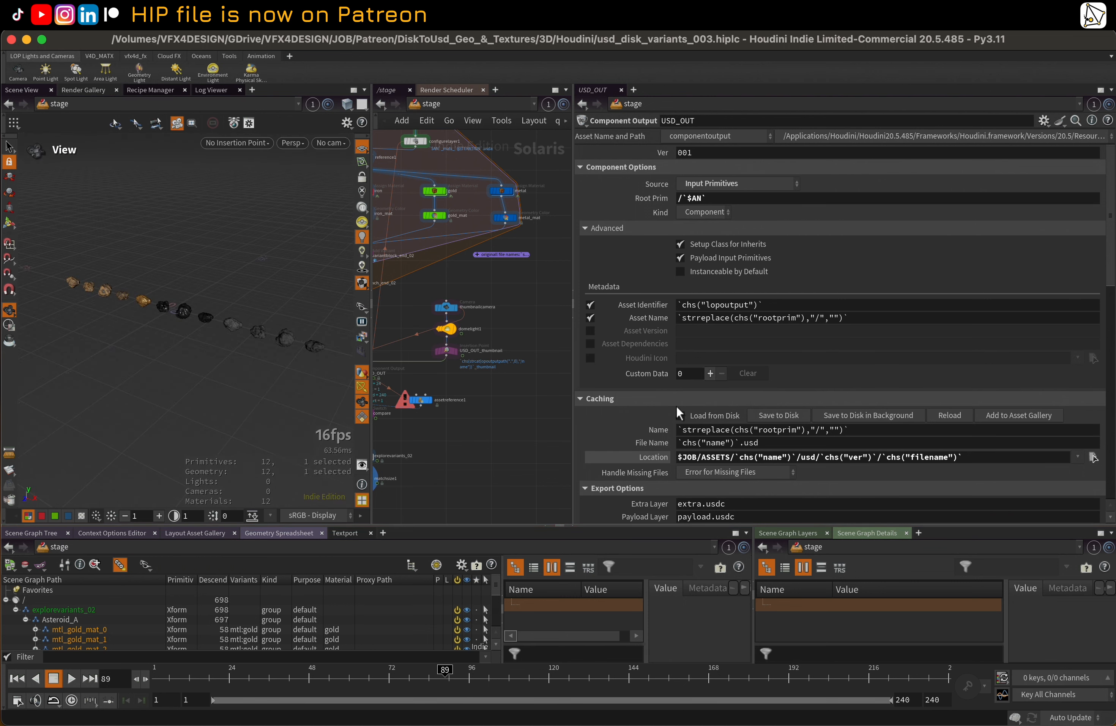
scroll(674, 344, "down", 2)
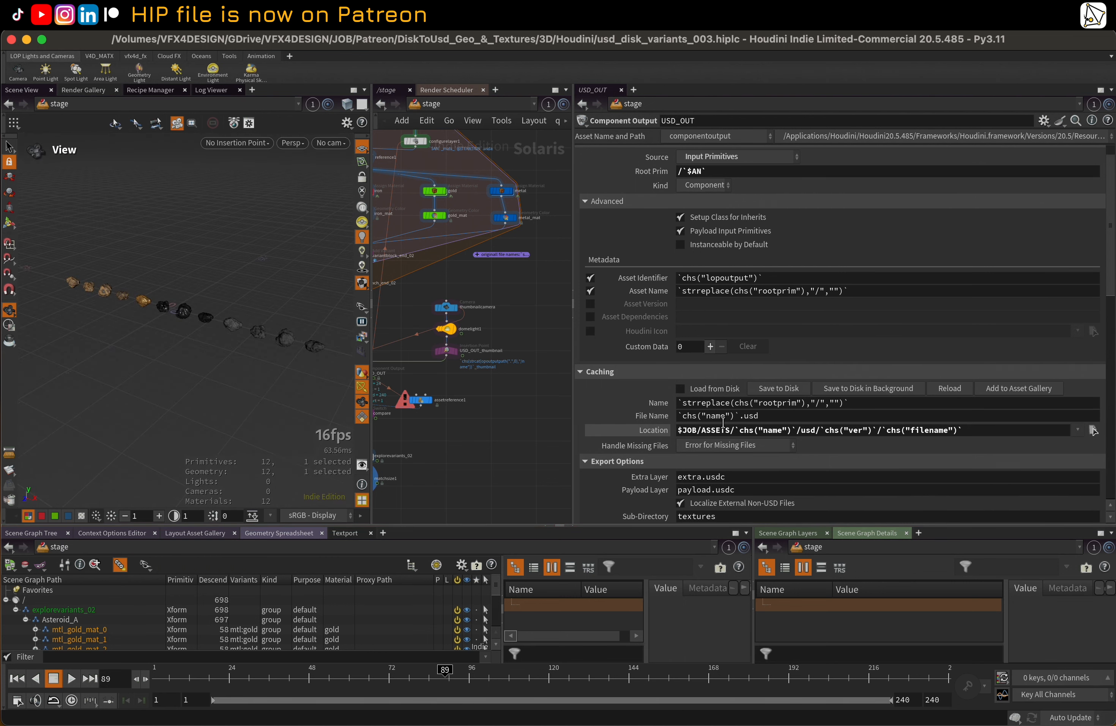
In Finder, open the ASSETS folder of DiskToUsd_Geo_&_Textures and collapse low and tex to check Asteroid_A's contents
mouse_move(375, 724)
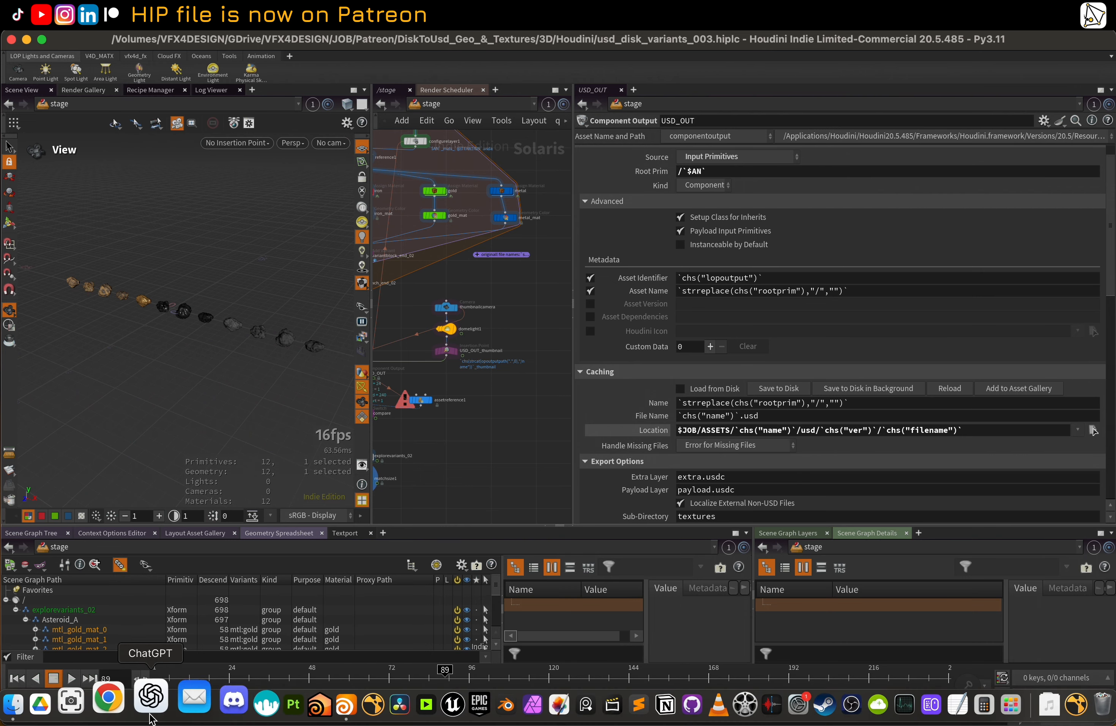
left_click(25, 703)
scroll(373, 342, "up", 5)
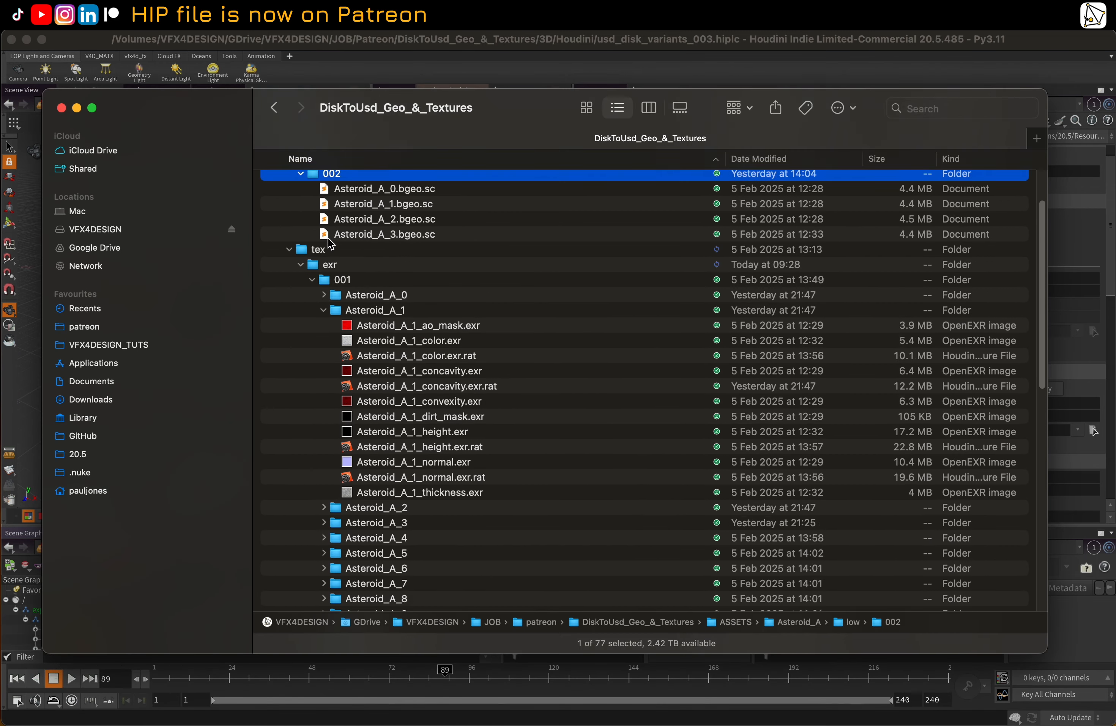
double_click(537, 622)
double_click(356, 244)
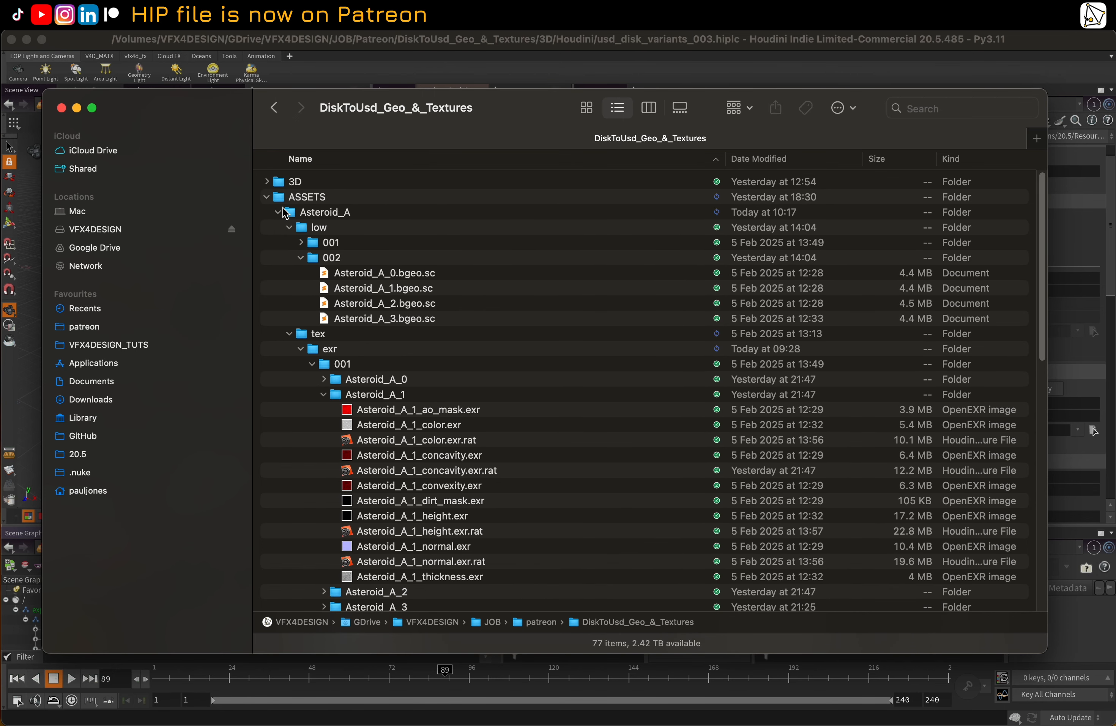
left_click(267, 197)
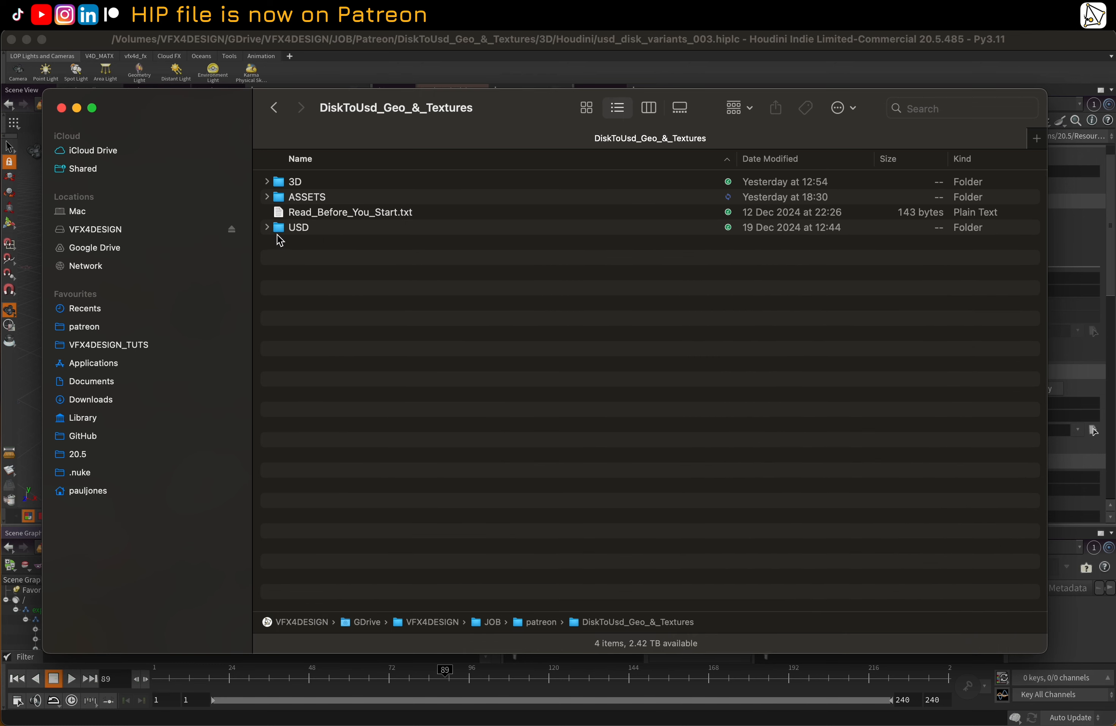
double_click(303, 203)
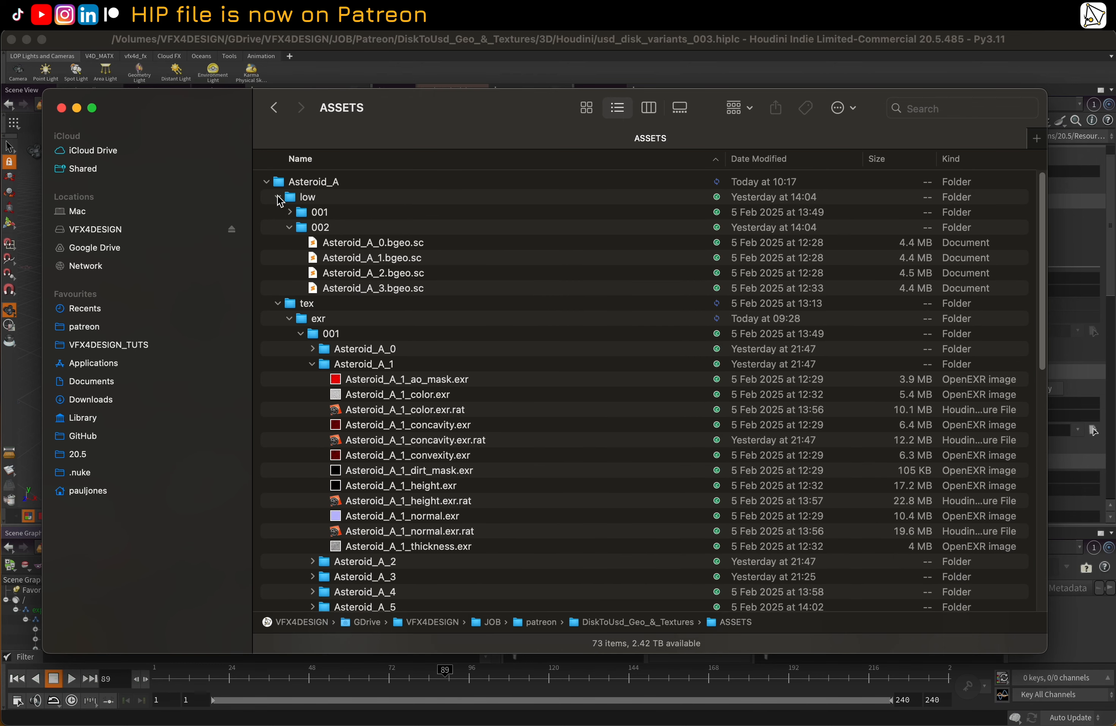
left_click(279, 197)
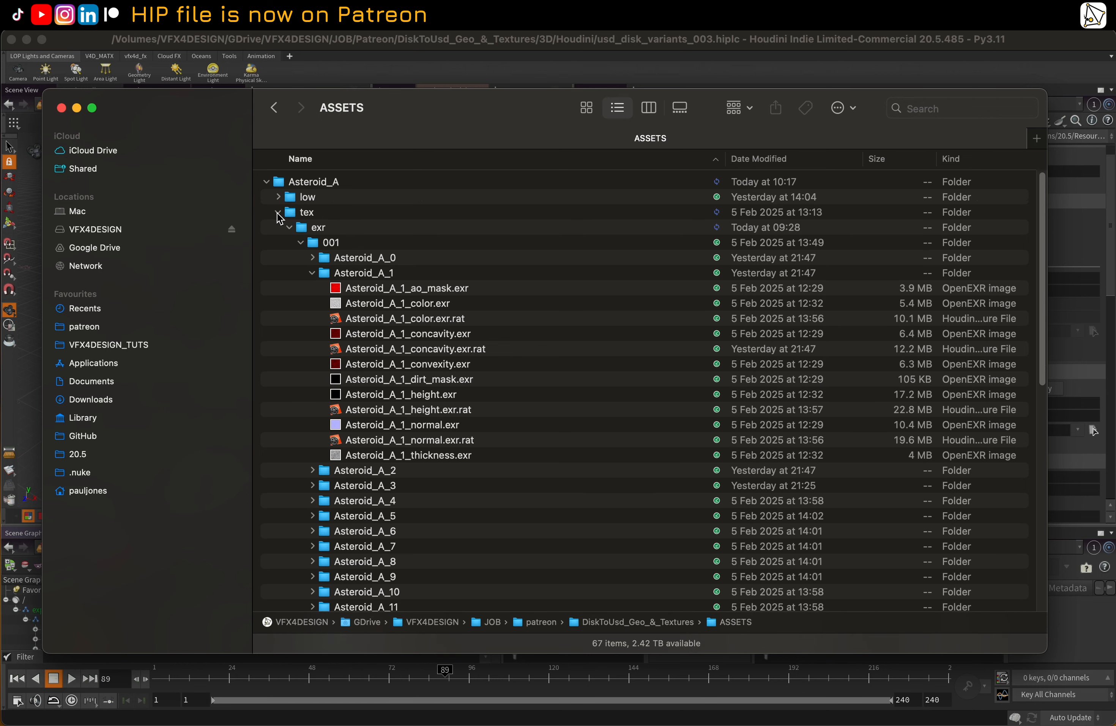
left_click(278, 213)
left_click(281, 189)
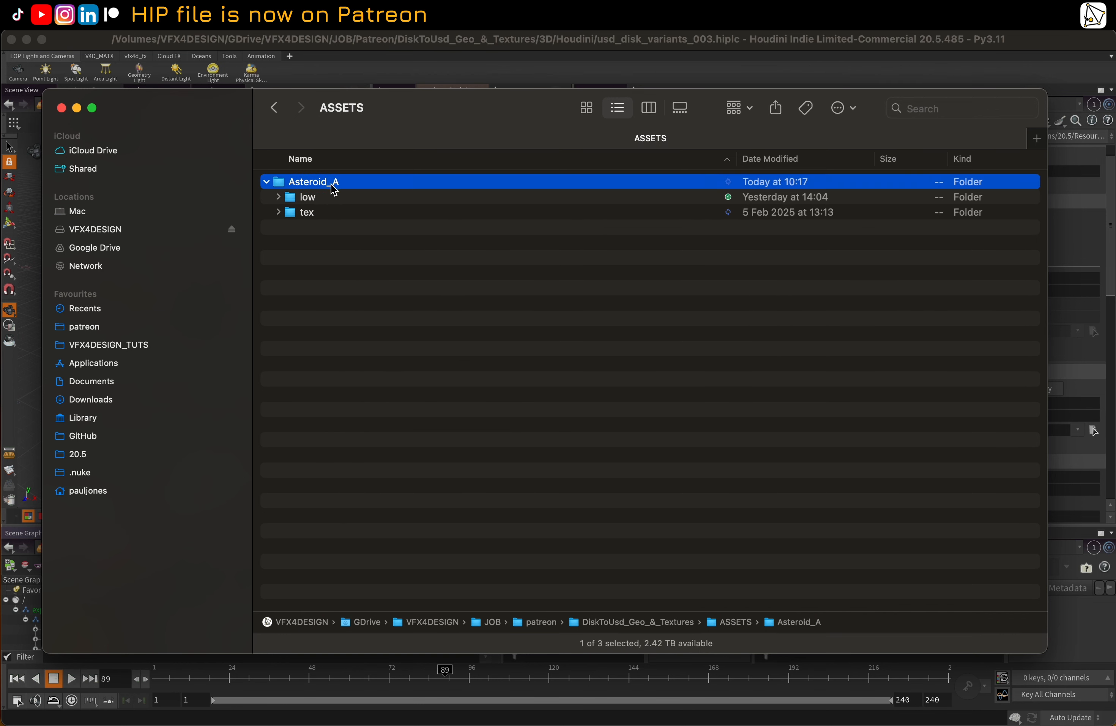
Back in Houdini, review USD_OUT's export, variant layer and thumbnail options, comparing its mtl variant set with variantblock_end_02
left_click(693, 61)
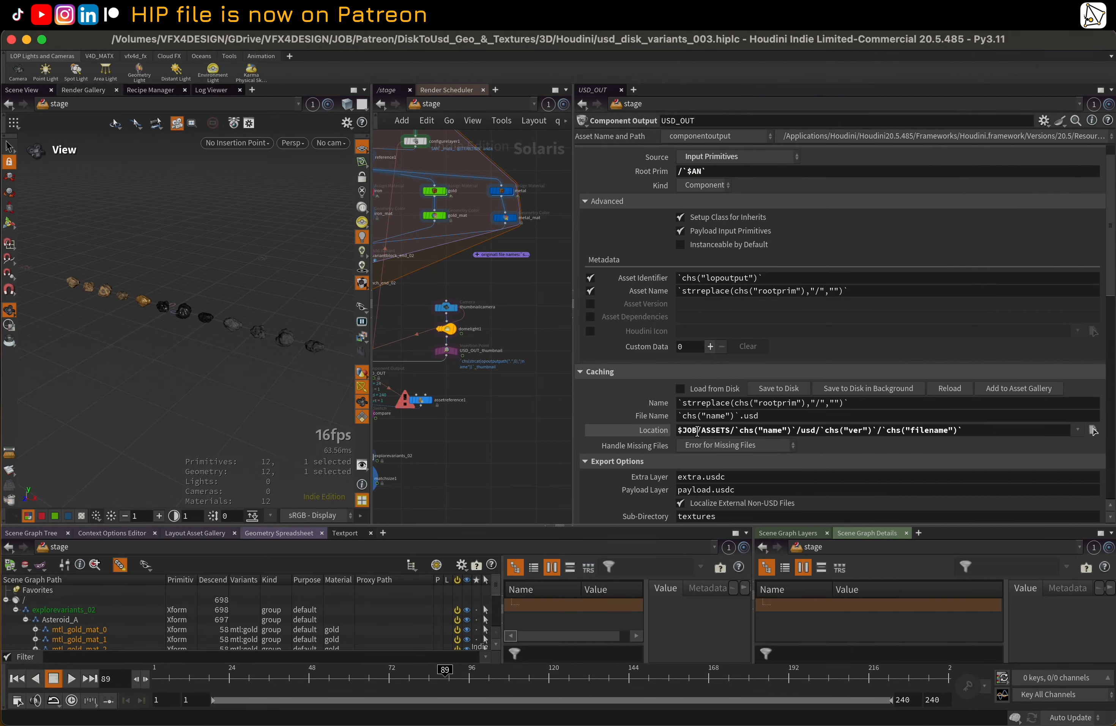
scroll(642, 399, "down", 6)
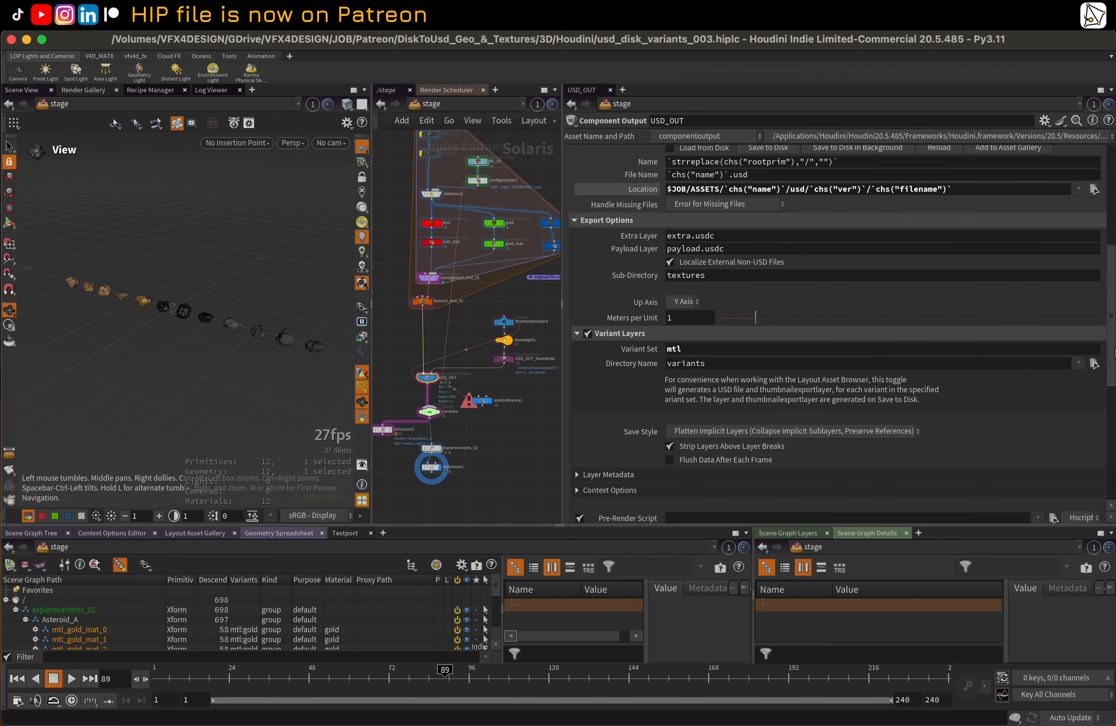
left_click(431, 279)
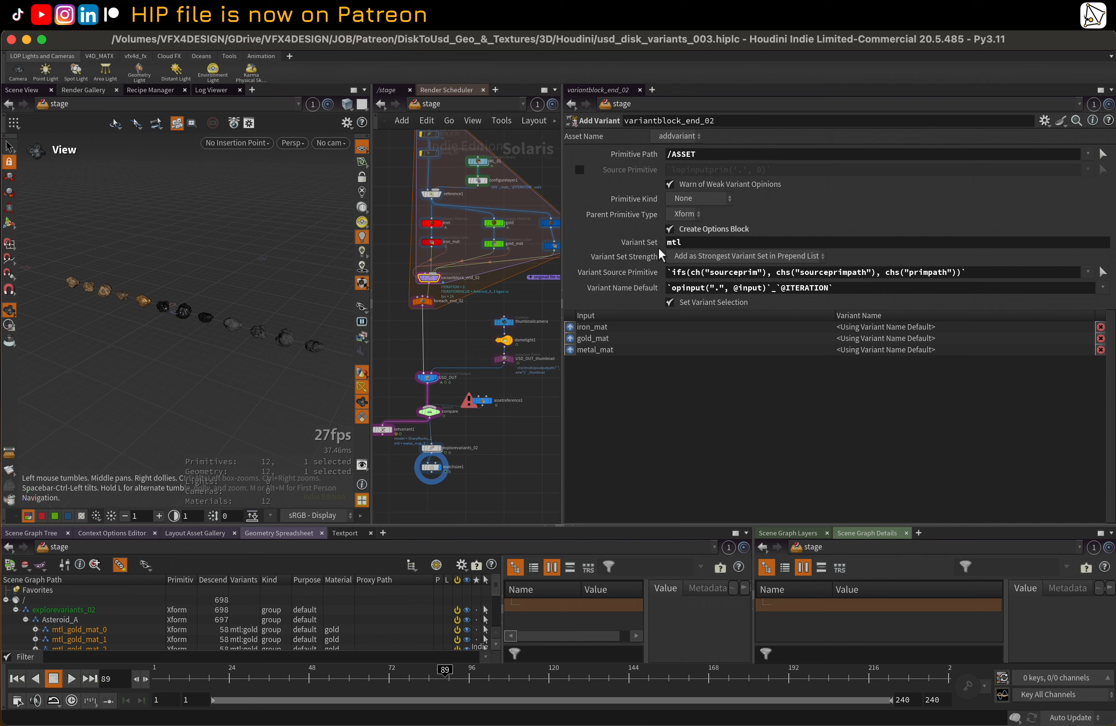
left_click(427, 377)
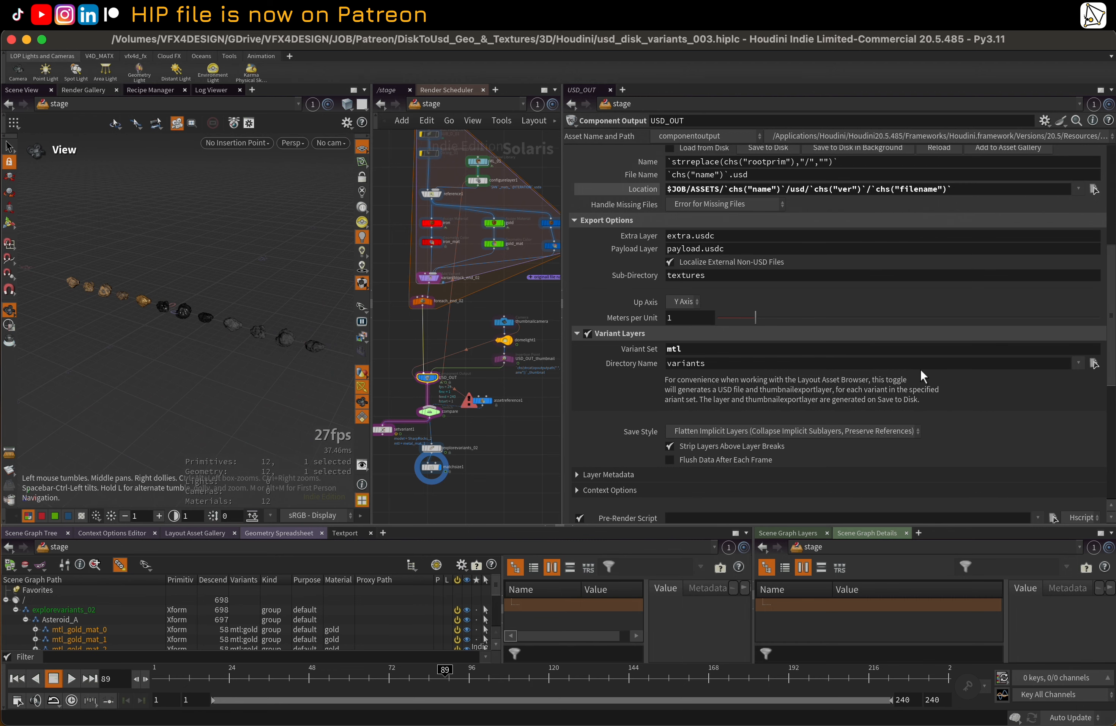
scroll(1112, 262, "down", 6)
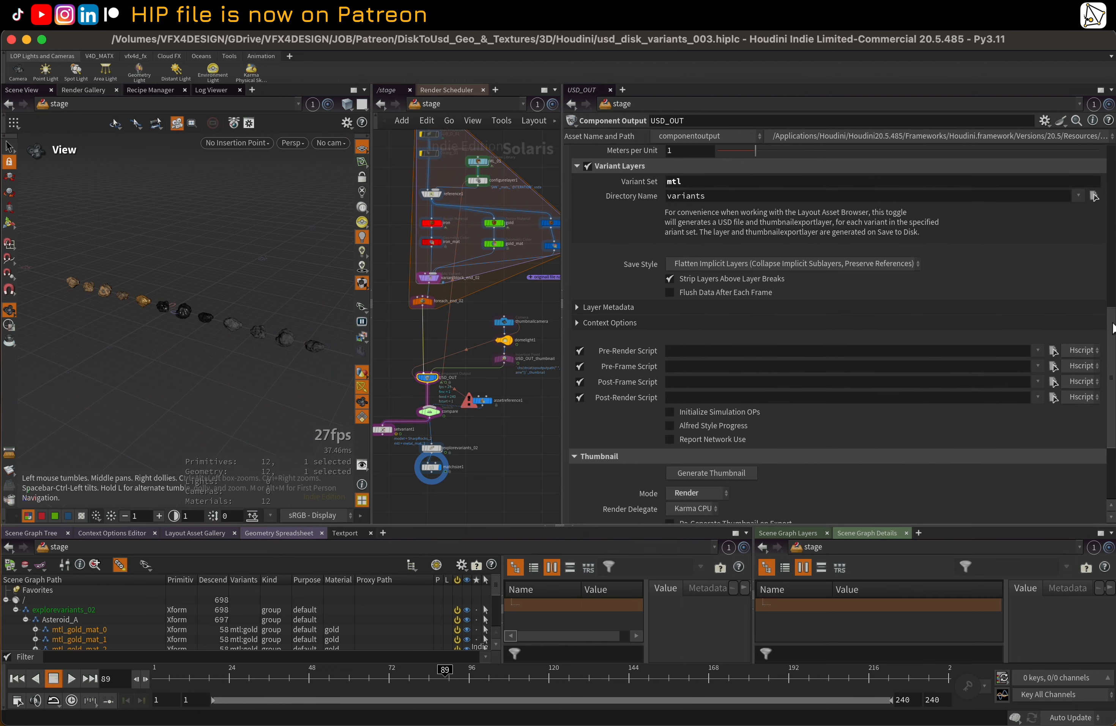
scroll(1108, 169, "up", 10)
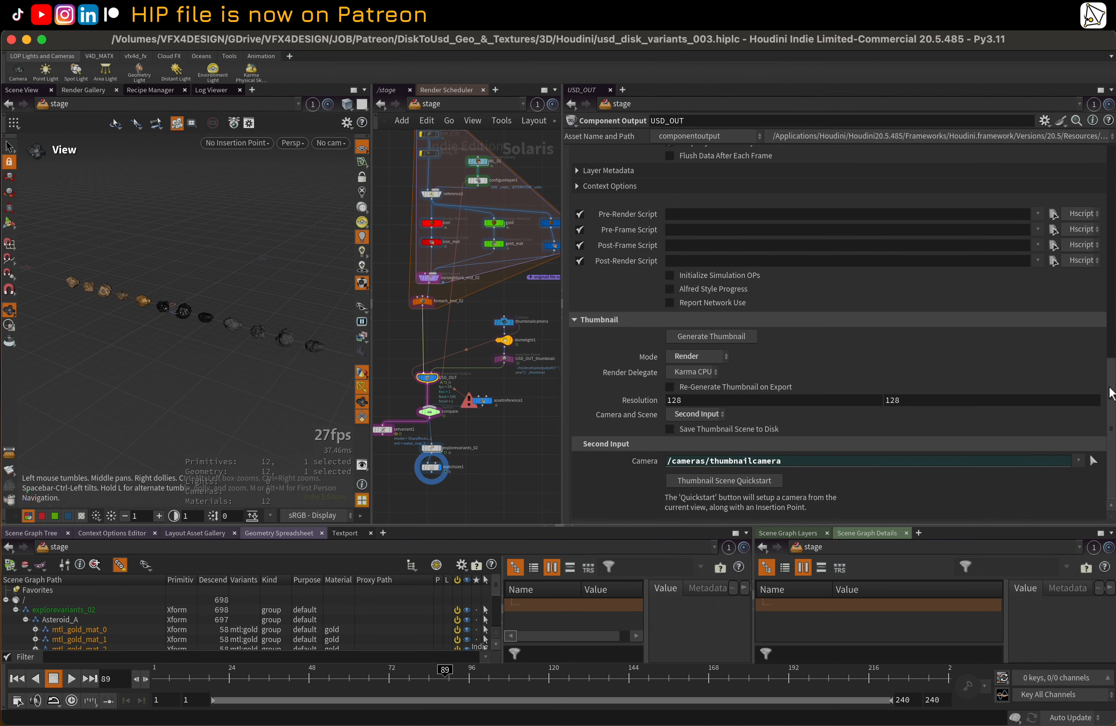
Save the USD_OUT component to disk and widen the network view
scroll(1108, 168, "up", 1)
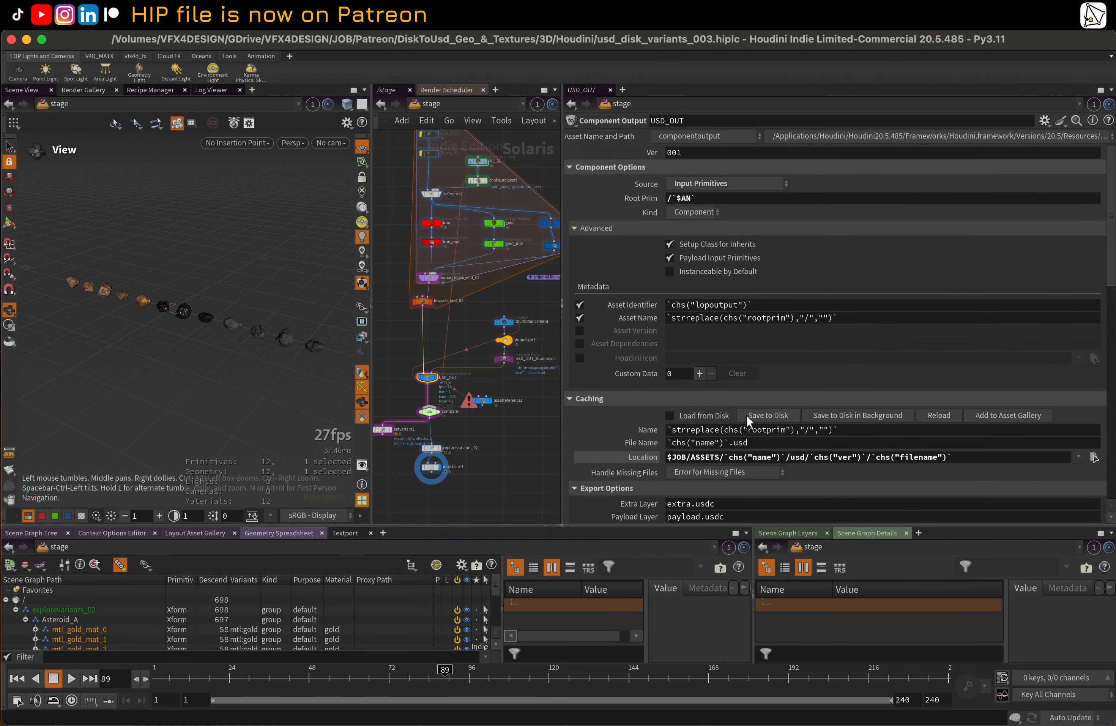
left_click(758, 415)
left_click_drag(561, 357, 643, 357)
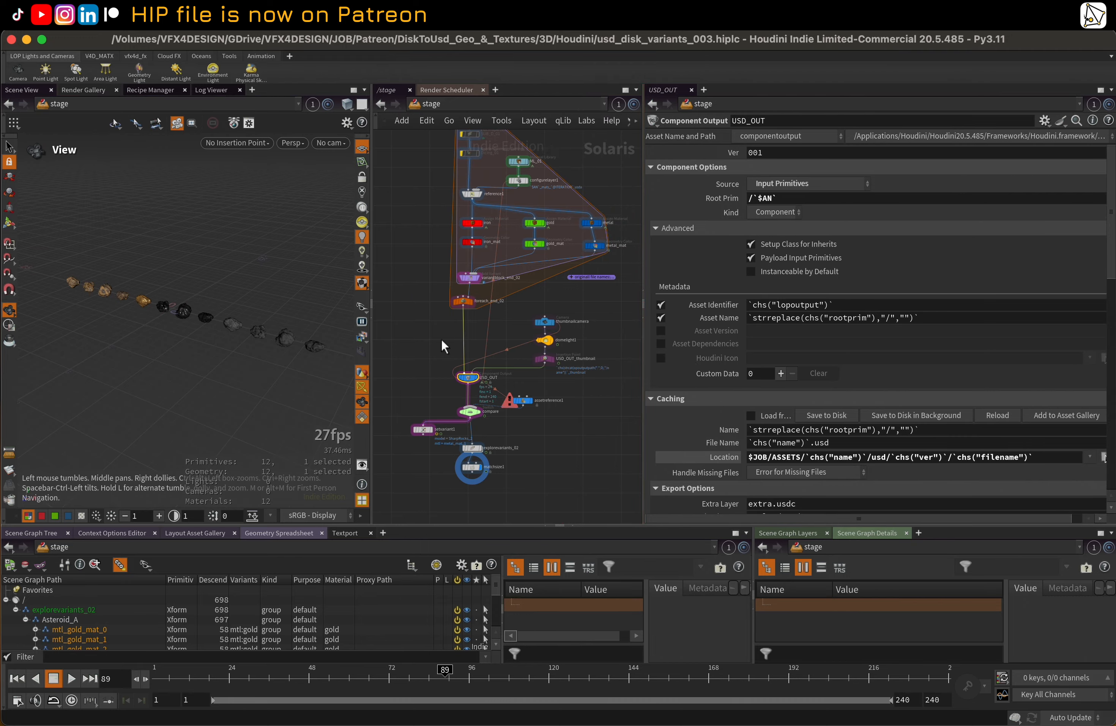
In Finder, open the exported usd folder inside Asteroid_A and expand version 001
key("ctrl+Up")
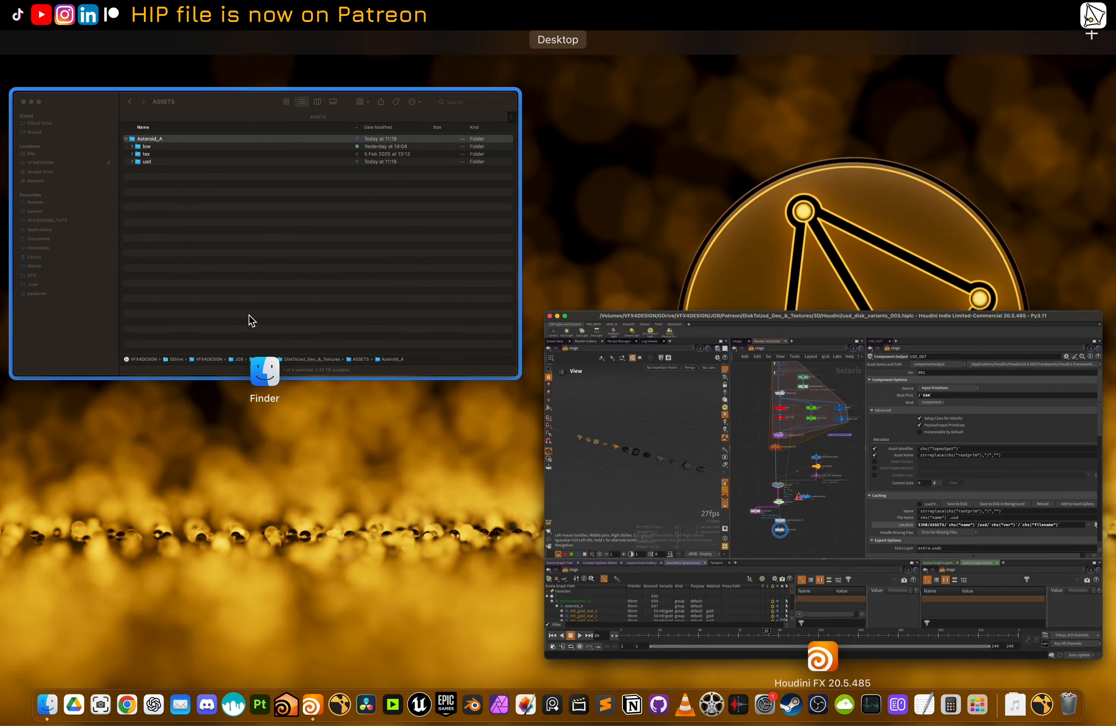
left_click(251, 320)
double_click(292, 229)
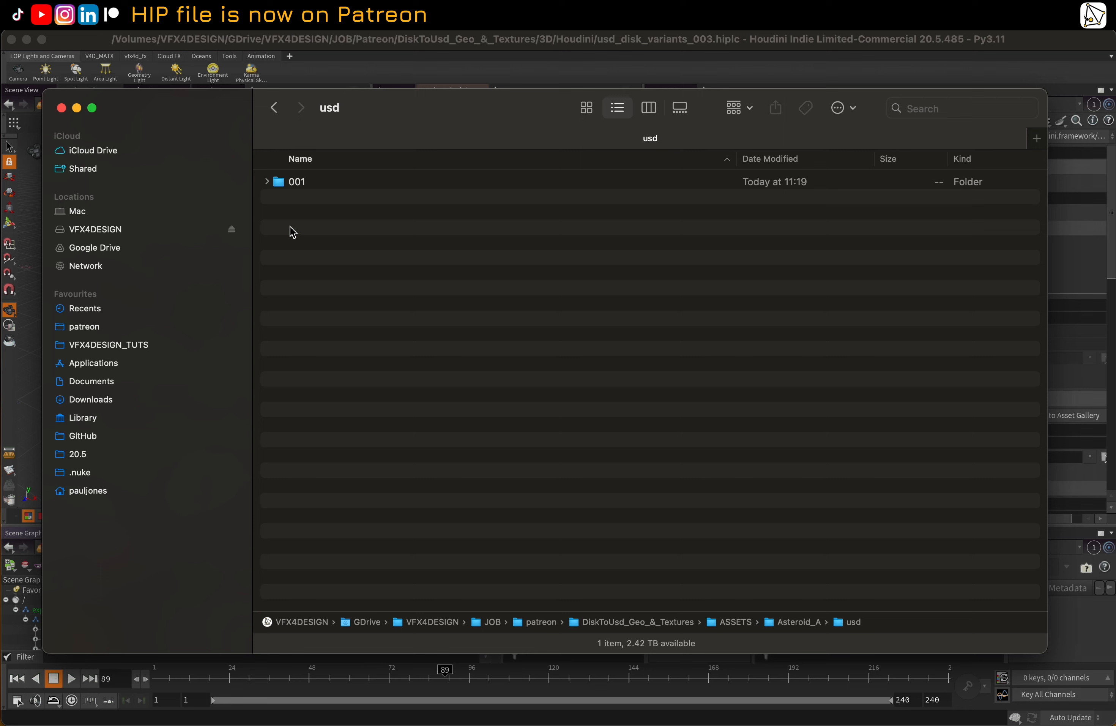
left_click(267, 183)
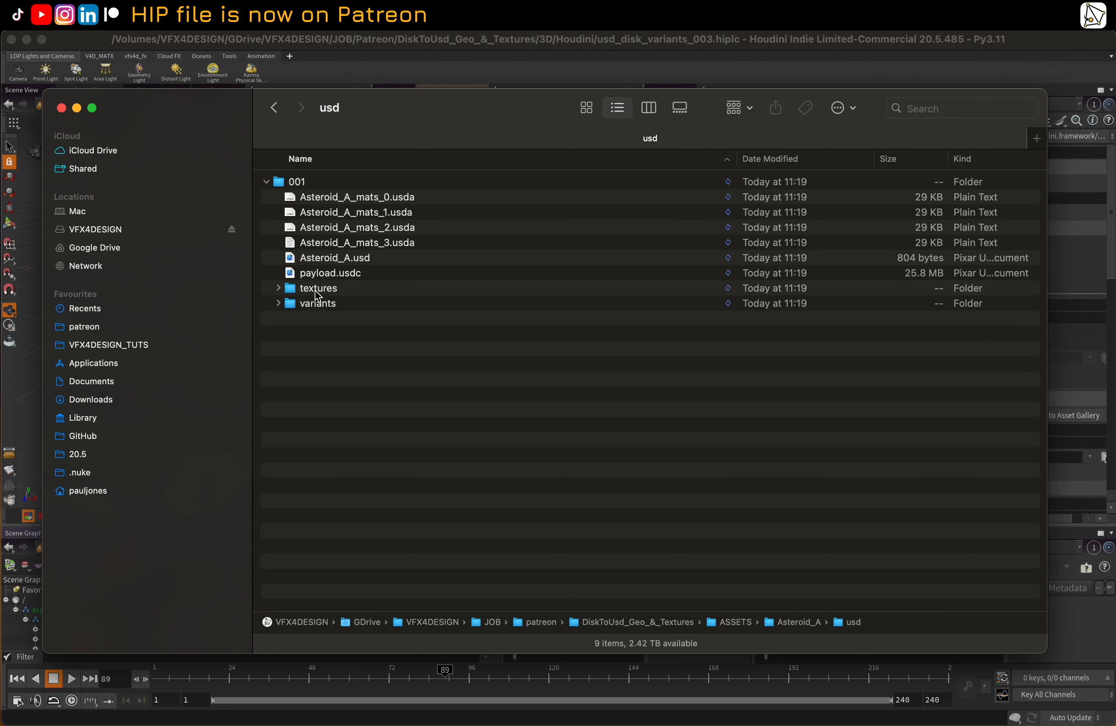
Inspect the exported Asteroid_A.usd, payload.usdc and the images in the textures folder, then collapse that folder
left_click(302, 261)
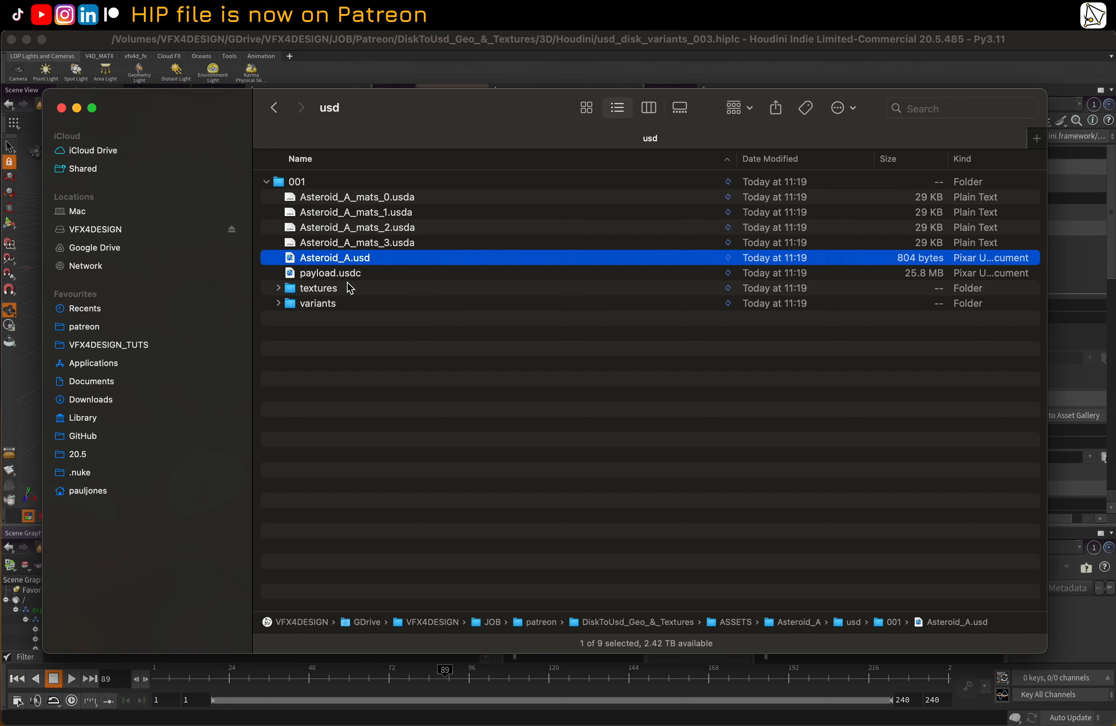
left_click(339, 273)
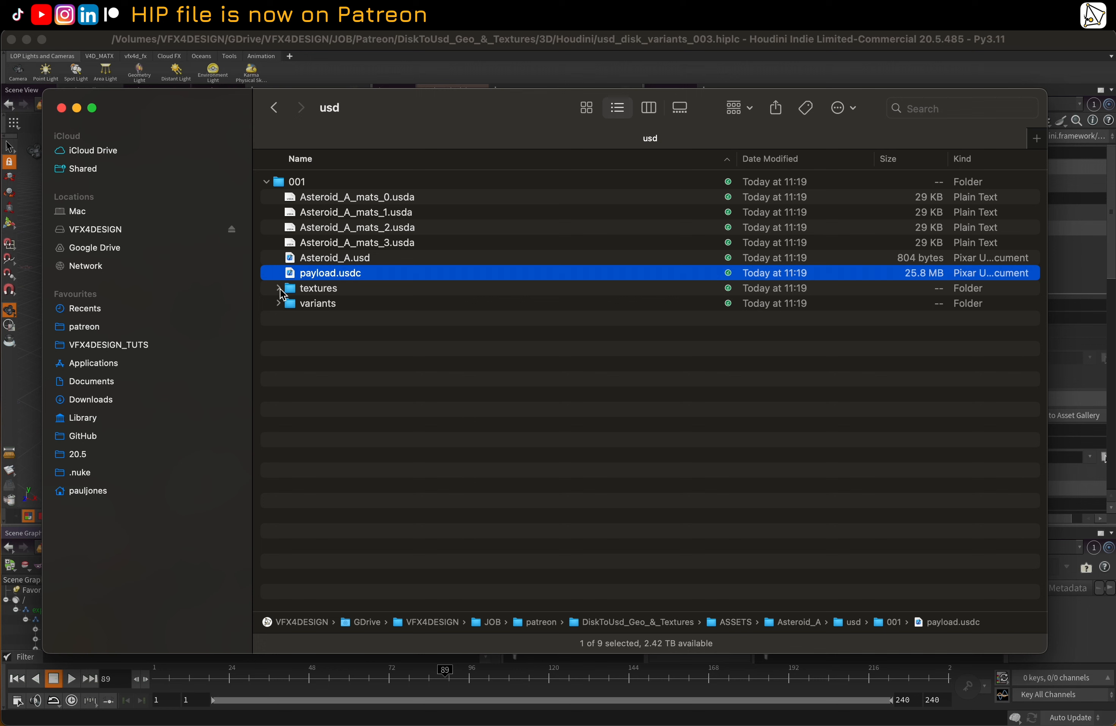
left_click(279, 289)
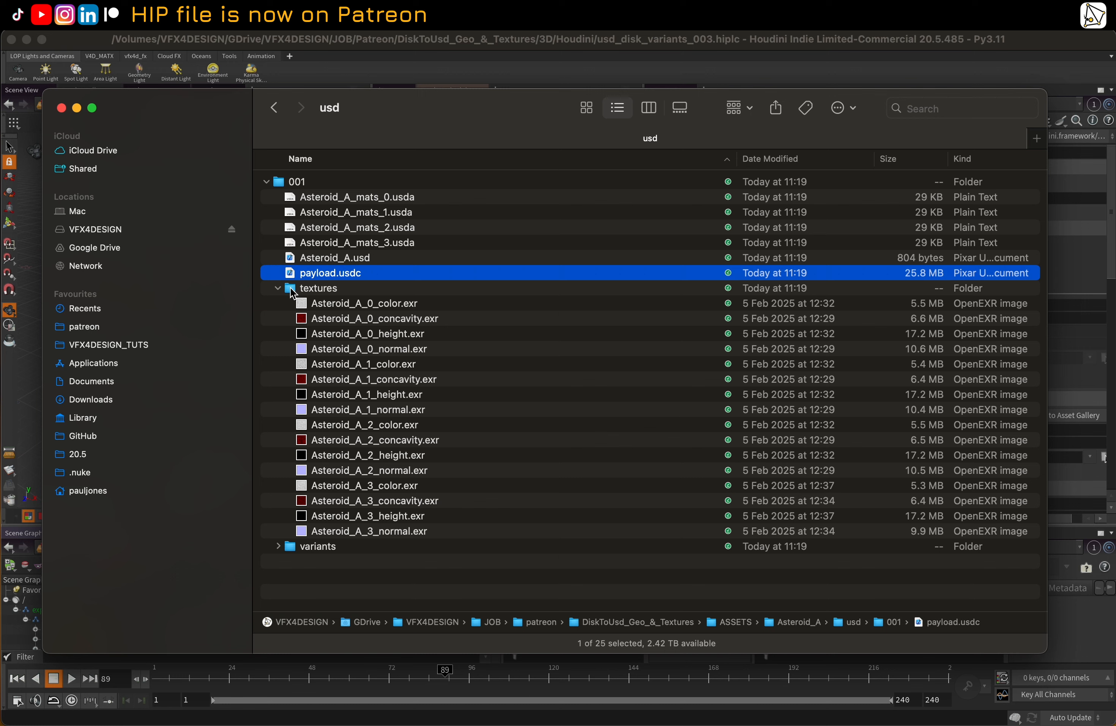
left_click(279, 288)
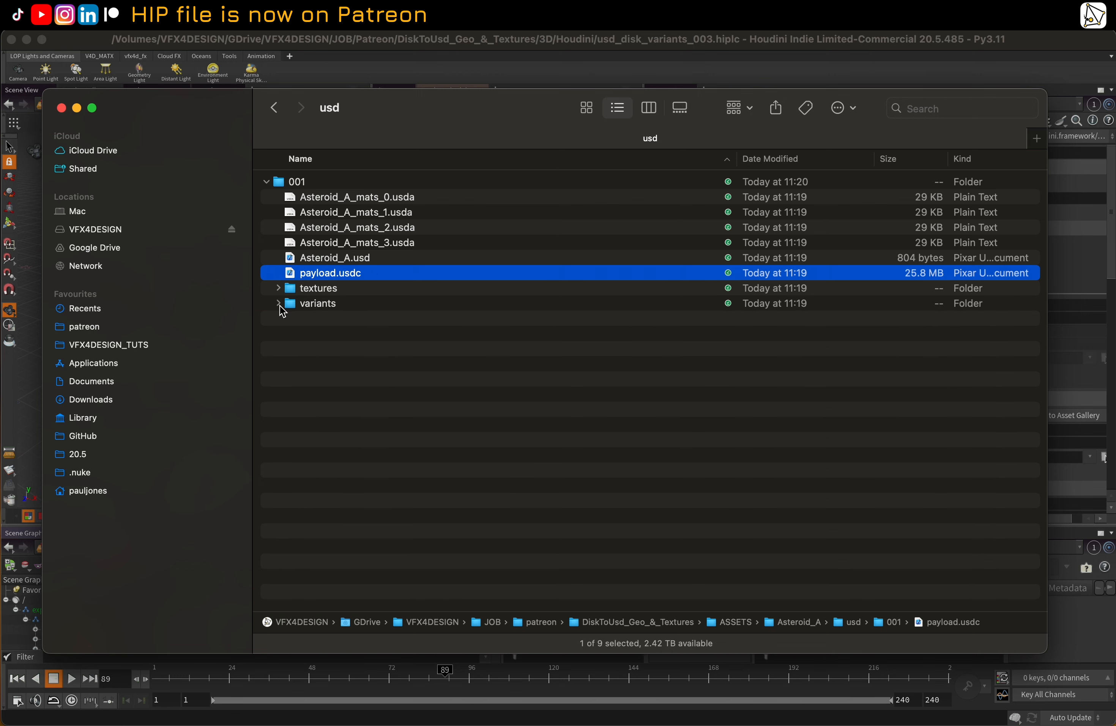
Expand the variants folder inside version 001 to review the exported variant USD files
left_click(279, 303)
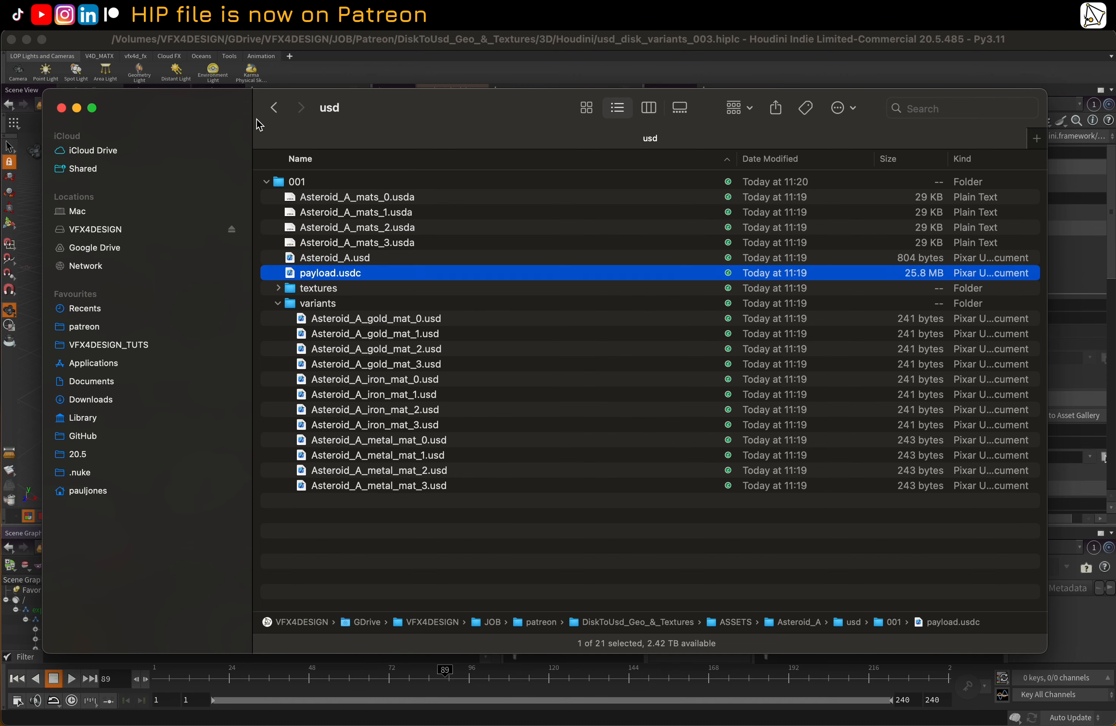
Switch back to Houdini, show the Layout Asset Gallery and make its lower pane taller
left_click(225, 53)
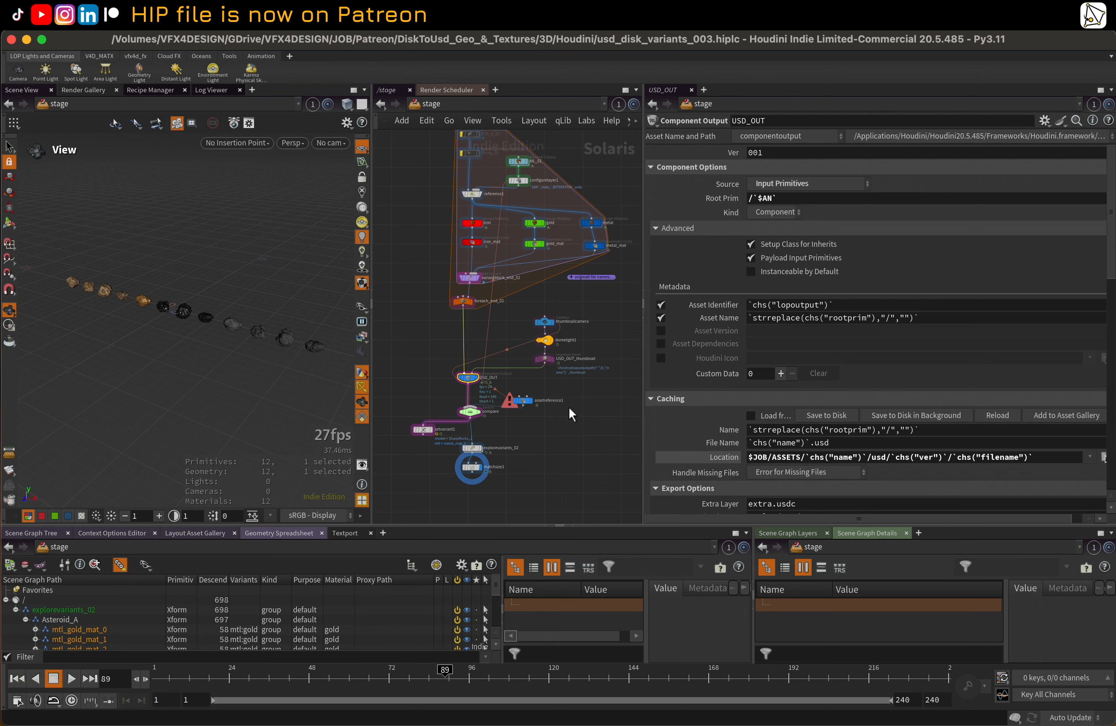
middle_click_drag(494, 356, 505, 349)
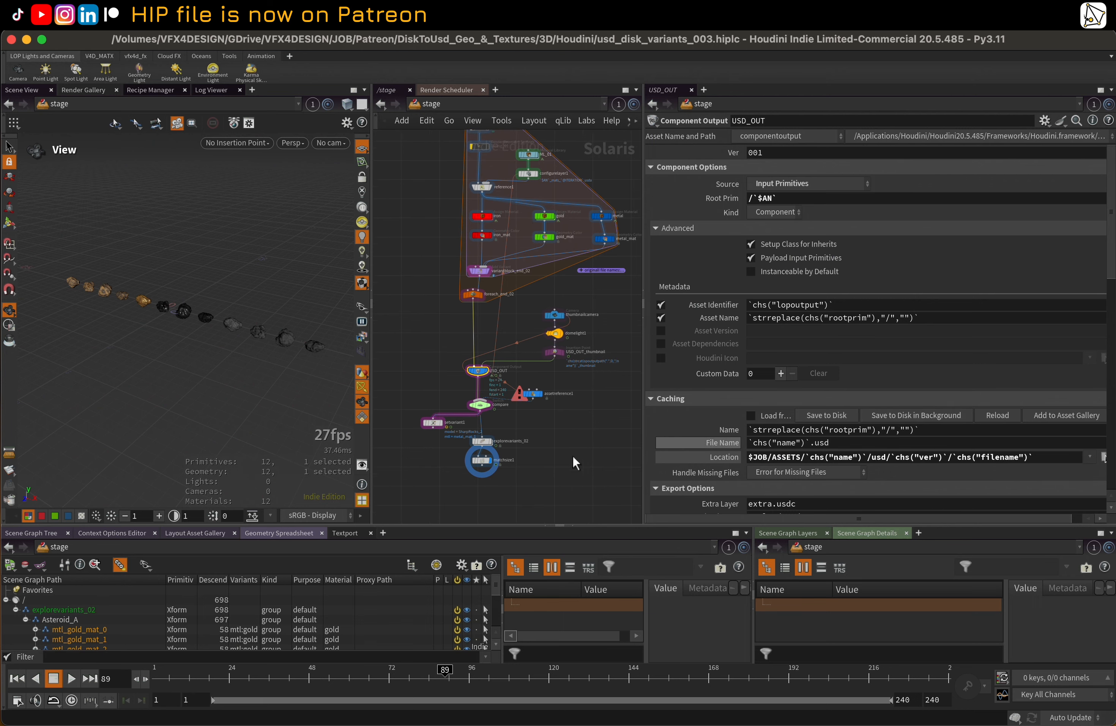
left_click(197, 533)
left_click_drag(424, 520, 426, 463)
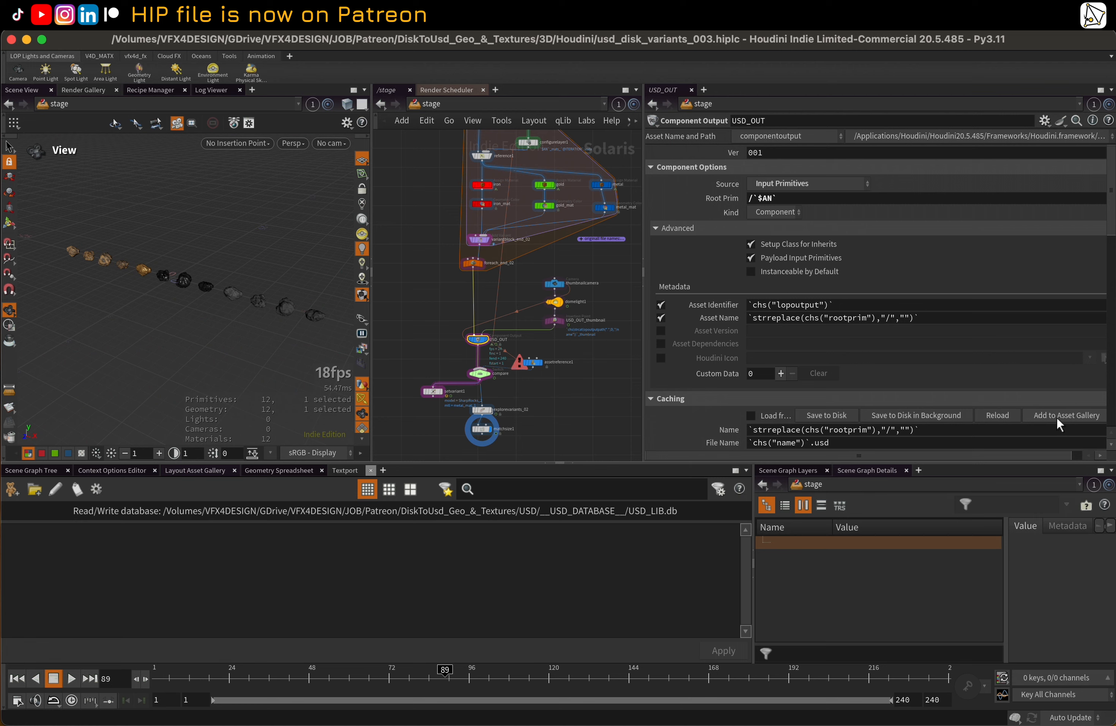
In USD_OUT's thumbnail settings, set the render delegate to Karma XPU and enable thumbnail re-generation on export and saving the thumbnail scene to disk
scroll(841, 351, "down", 2)
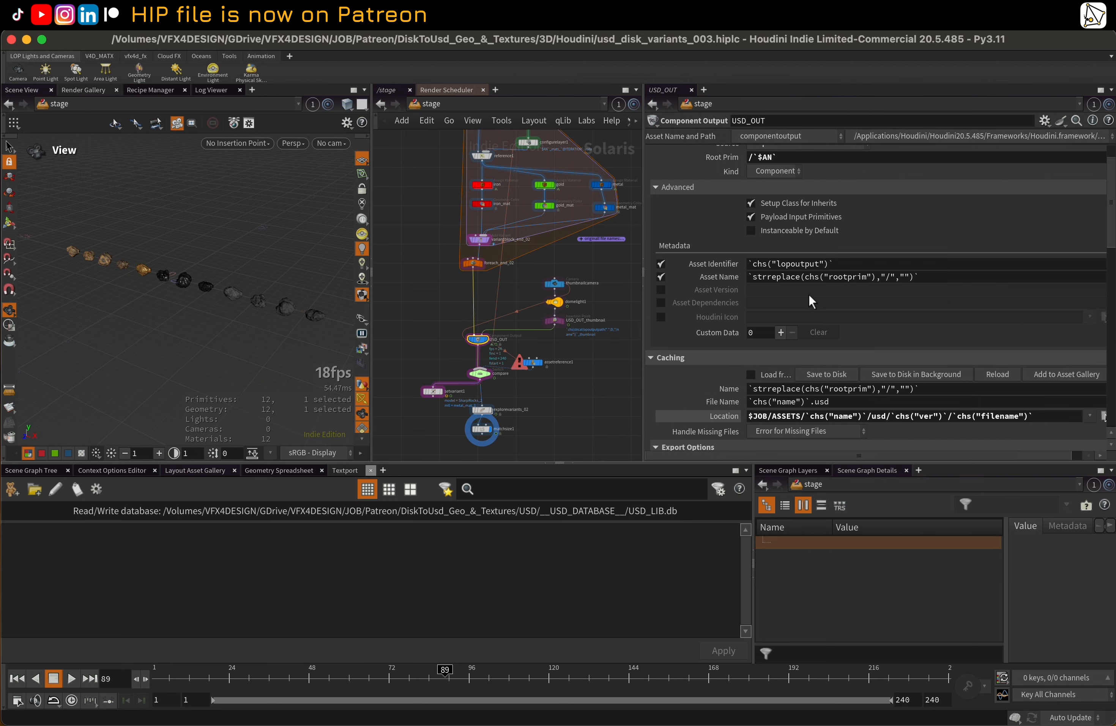
scroll(808, 294, "down", 10)
scroll(808, 309, "up", 10)
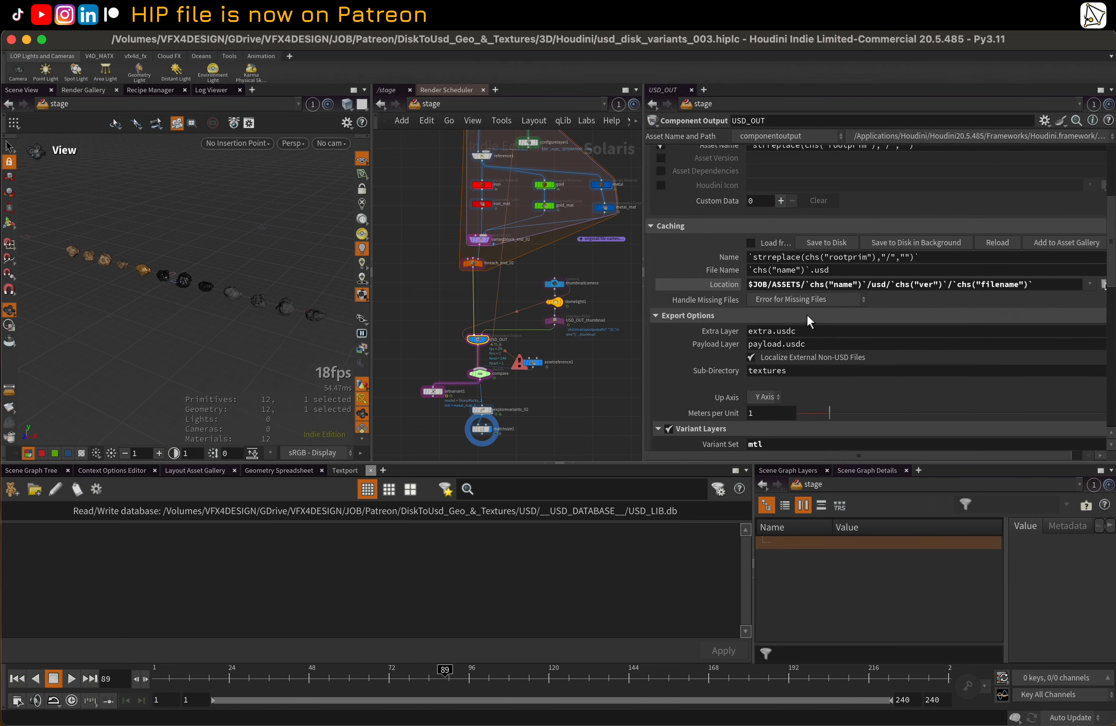
scroll(777, 328, "up", 3)
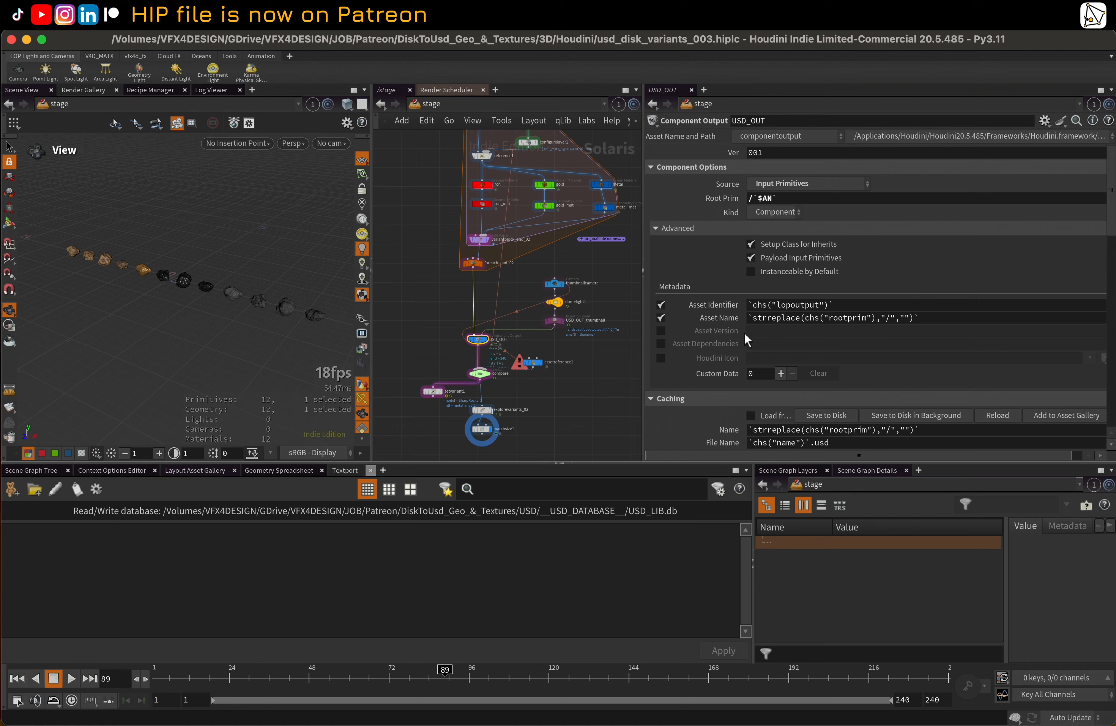
scroll(724, 274, "down", 3)
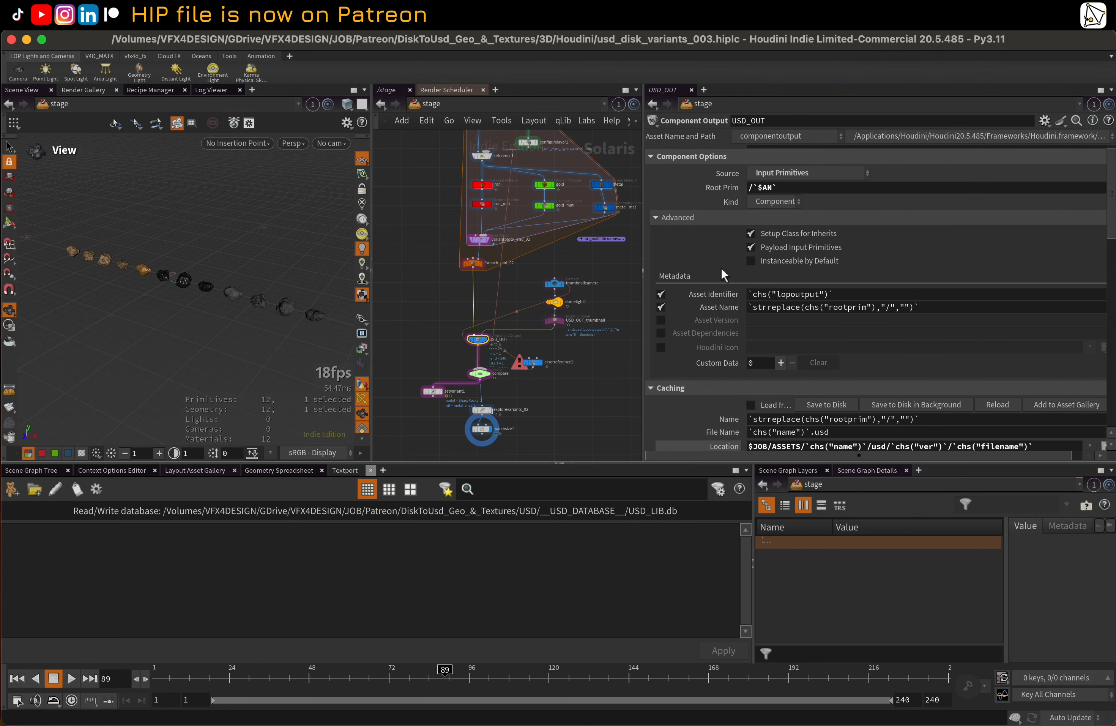
scroll(731, 293, "down", 3)
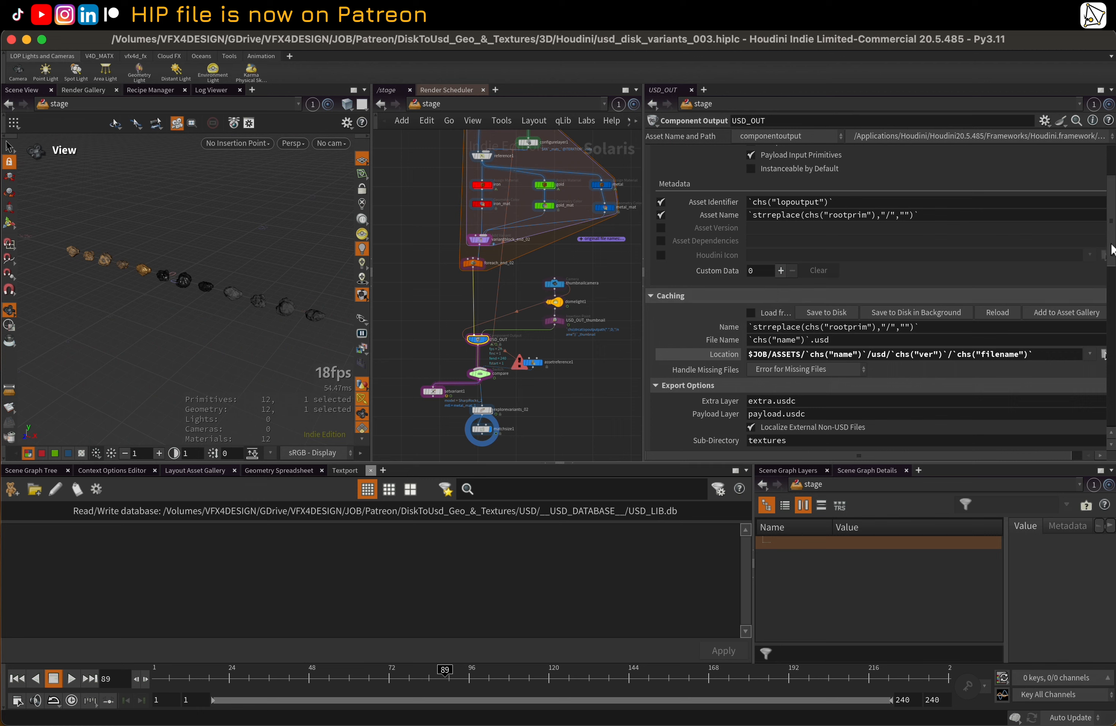
left_click_drag(1112, 244, 1113, 403)
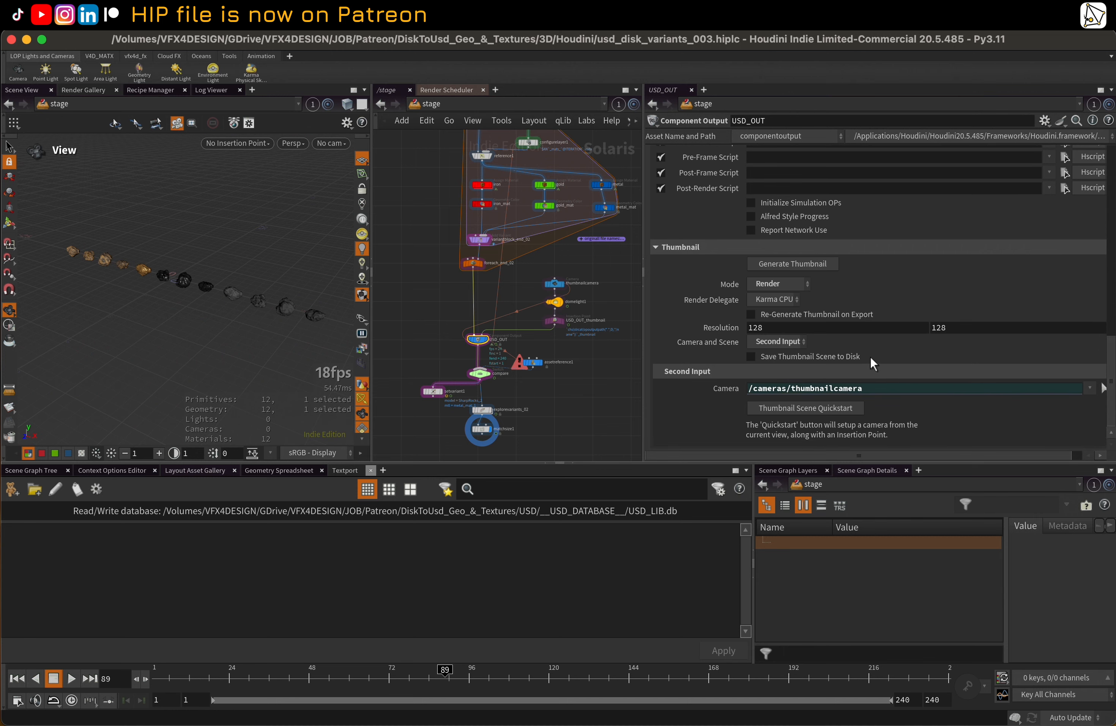
left_click(762, 302)
left_click(773, 313)
left_click(750, 315)
left_click(797, 357)
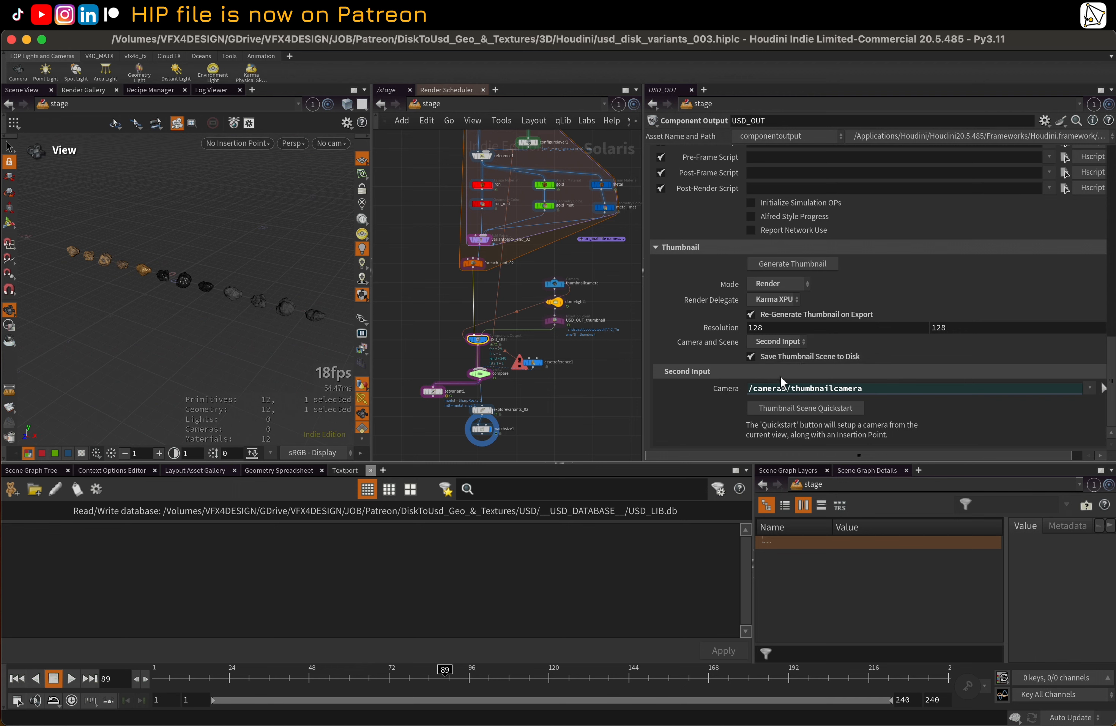
Generate the USD_OUT thumbnail, then switch to Finder and preview thumbnail.png in the 001 folder
left_click(798, 267)
key("ctrl+Up")
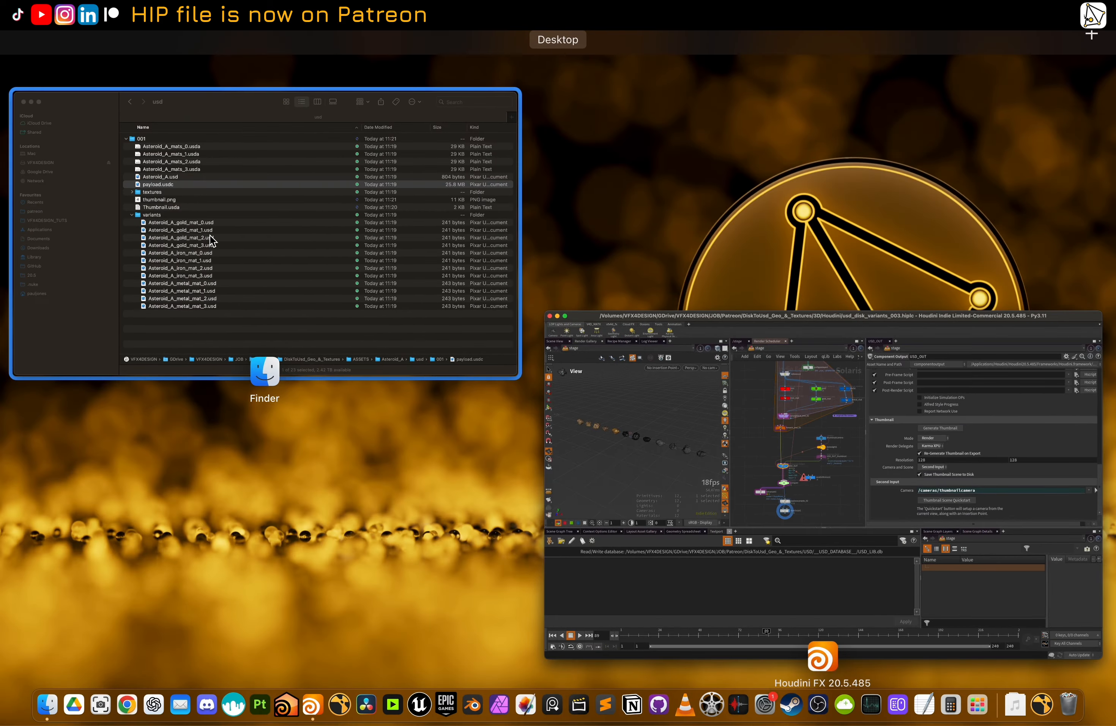
left_click(255, 228)
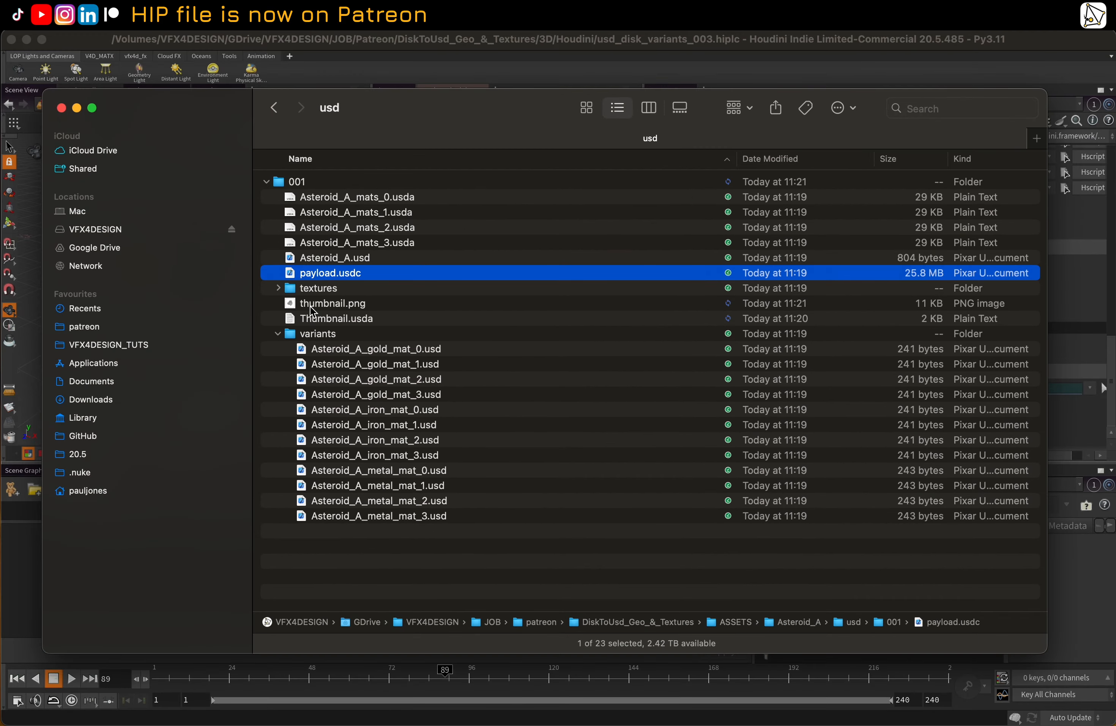
left_click(254, 268)
key("space")
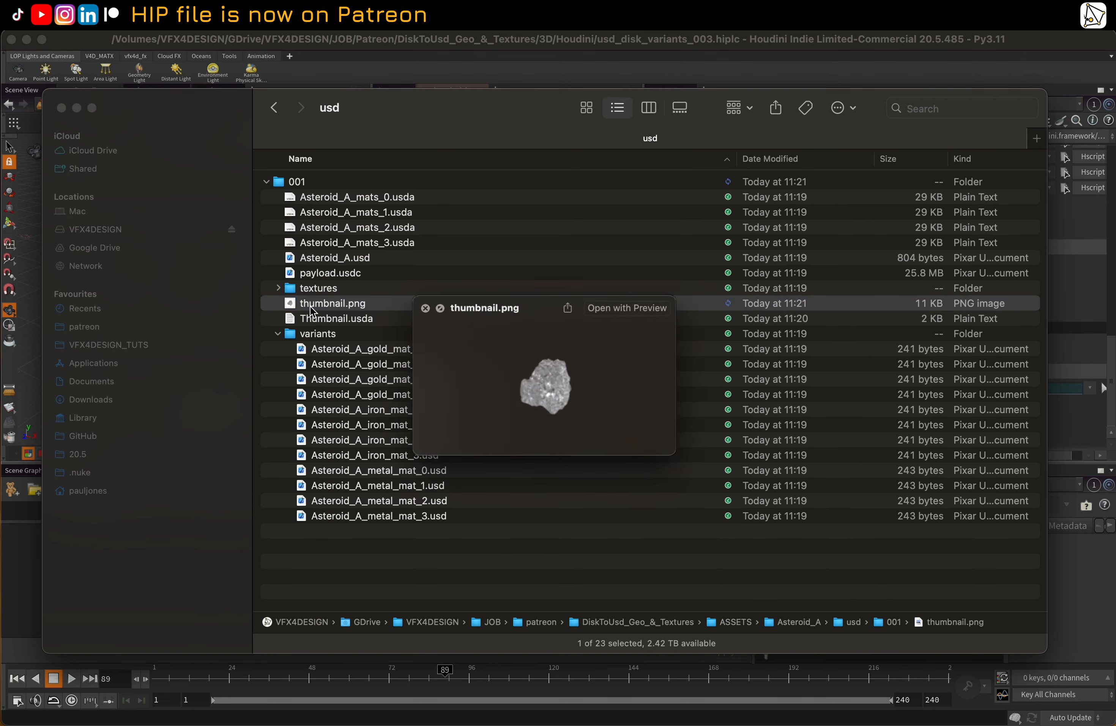
key("space")
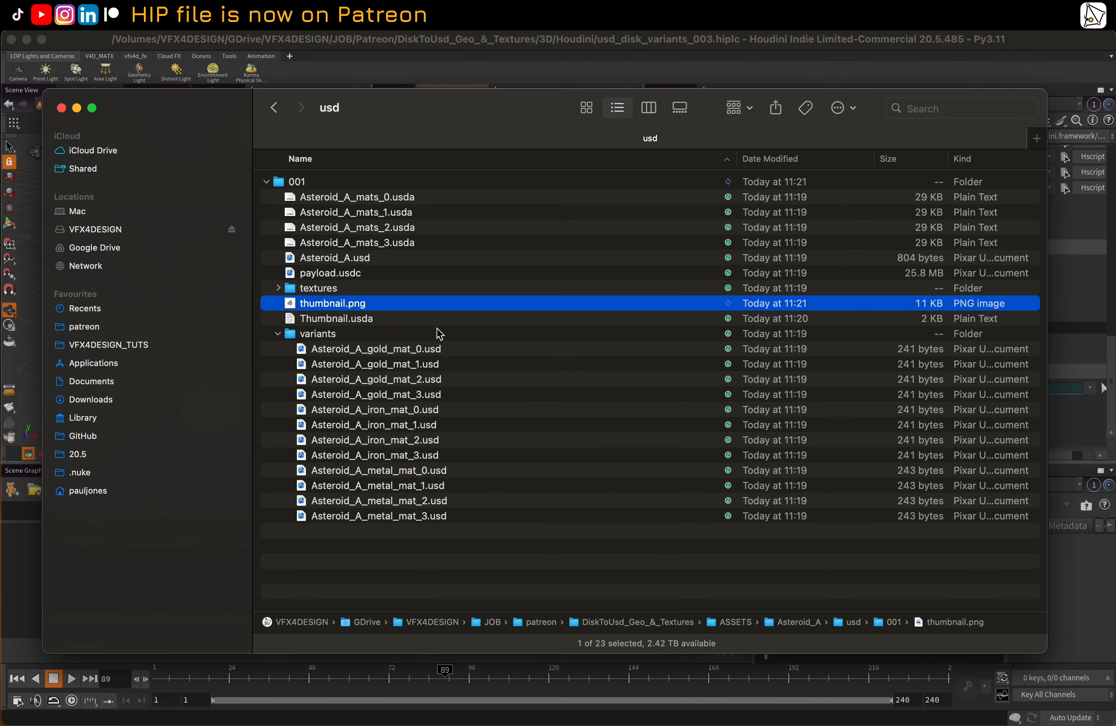
Return to Houdini and save the USD_OUT component to disk again with the new thumbnail options
left_click(667, 43)
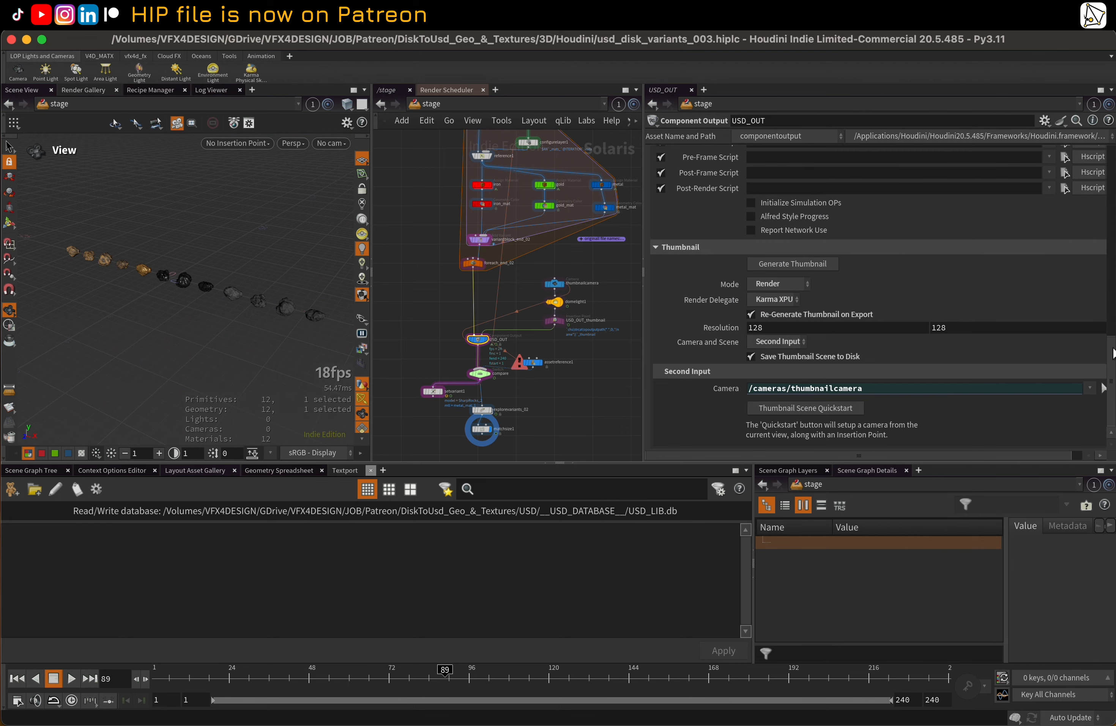
left_click_drag(1113, 351, 1110, 140)
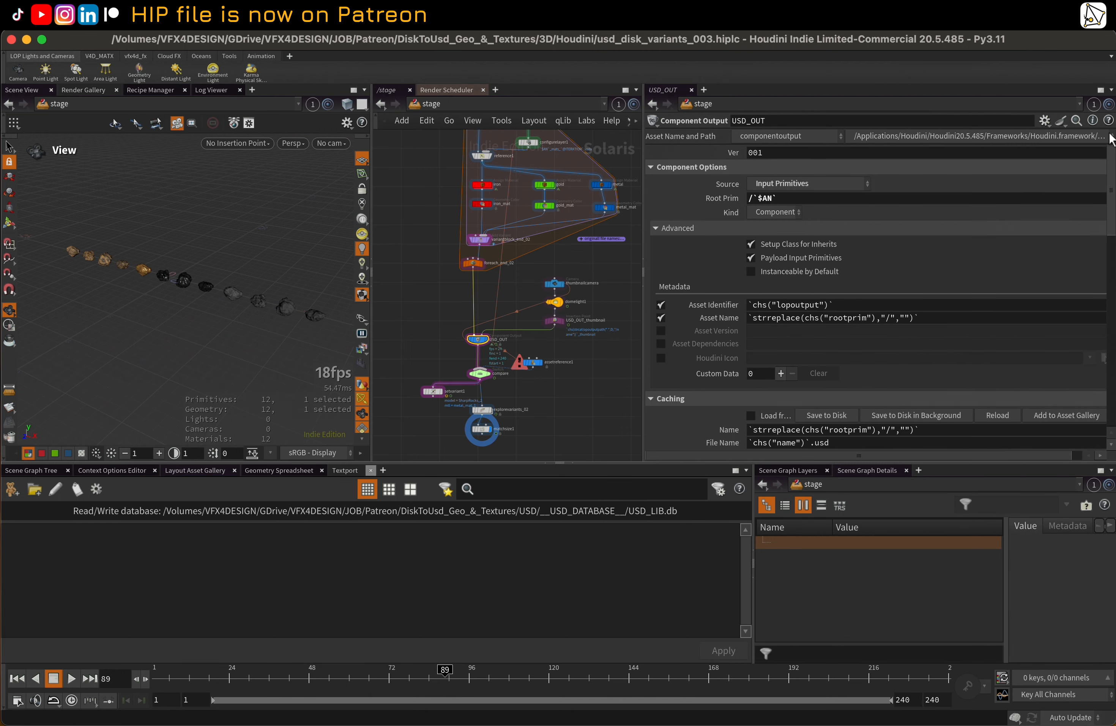
left_click(840, 413)
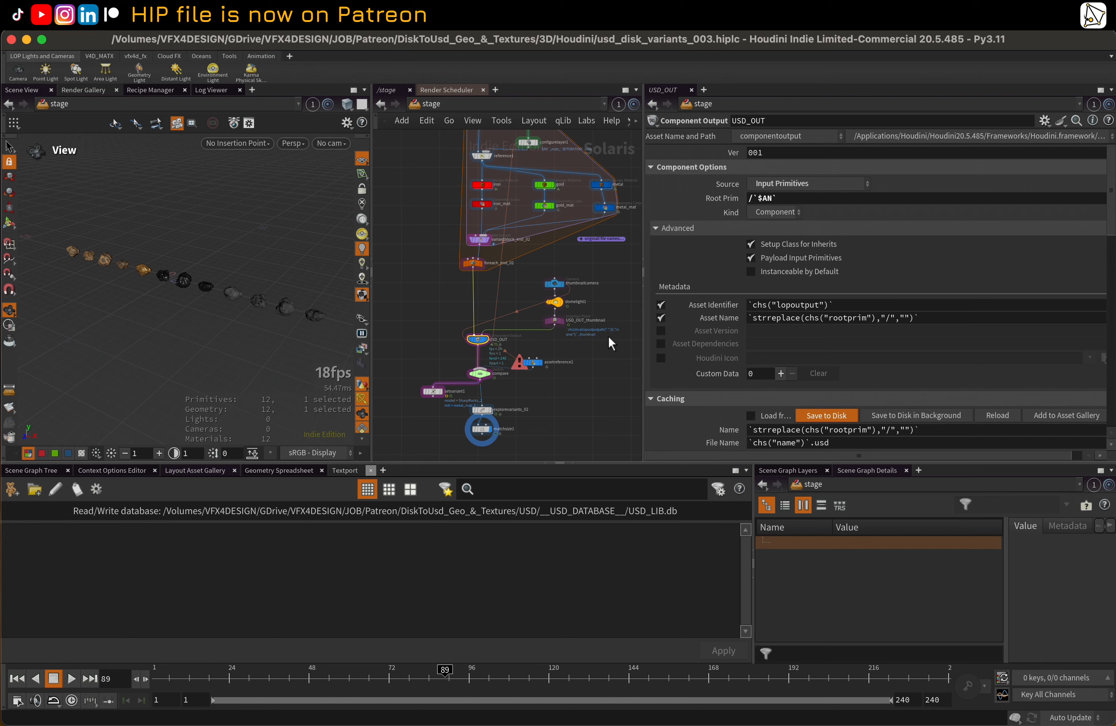
In Finder, preview the gold_mat_1, gold_mat_0 and gold_mat_3 thumbnails in the variants folder
key("ctrl+Up")
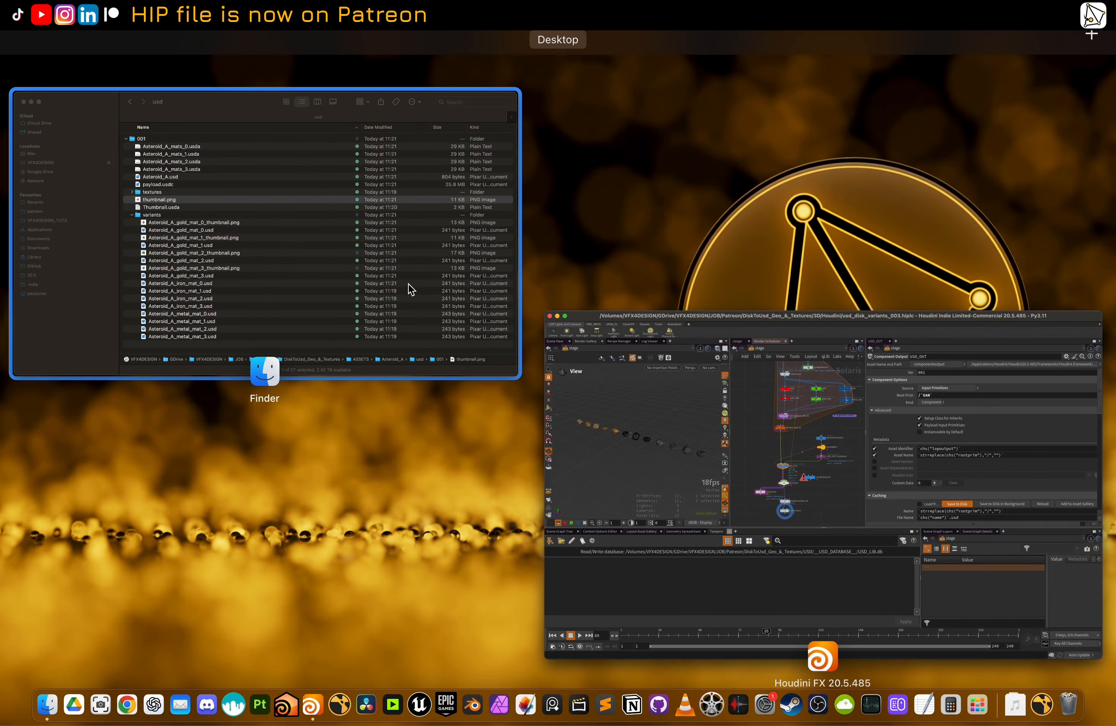
left_click(461, 305)
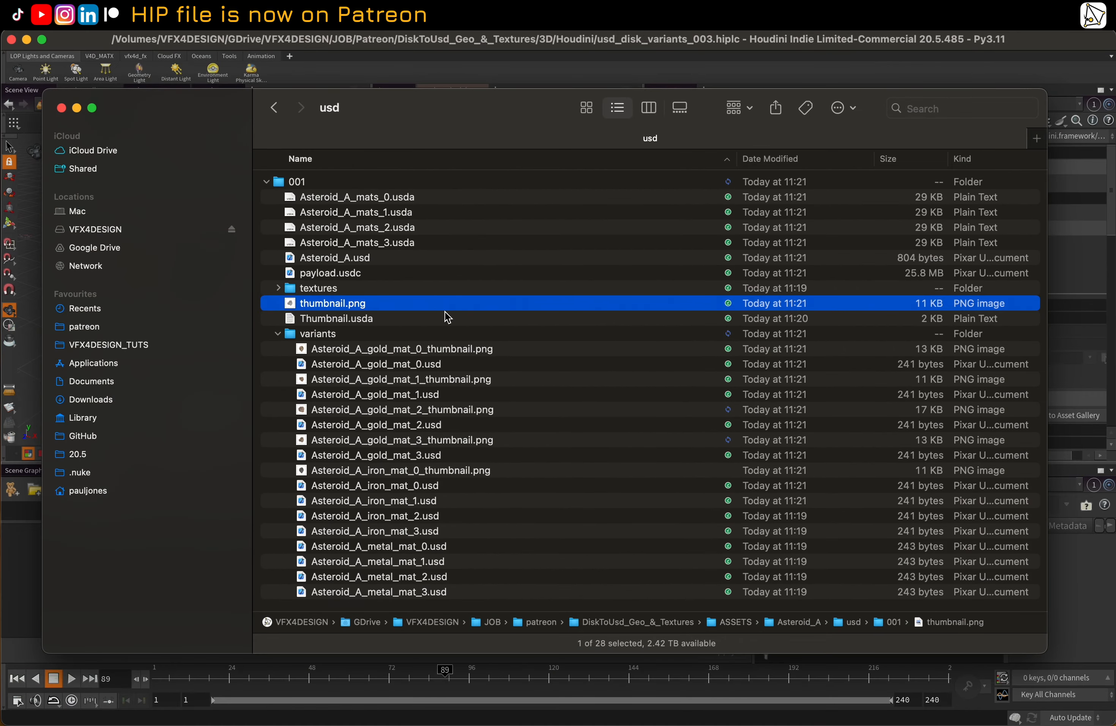
left_click(481, 349)
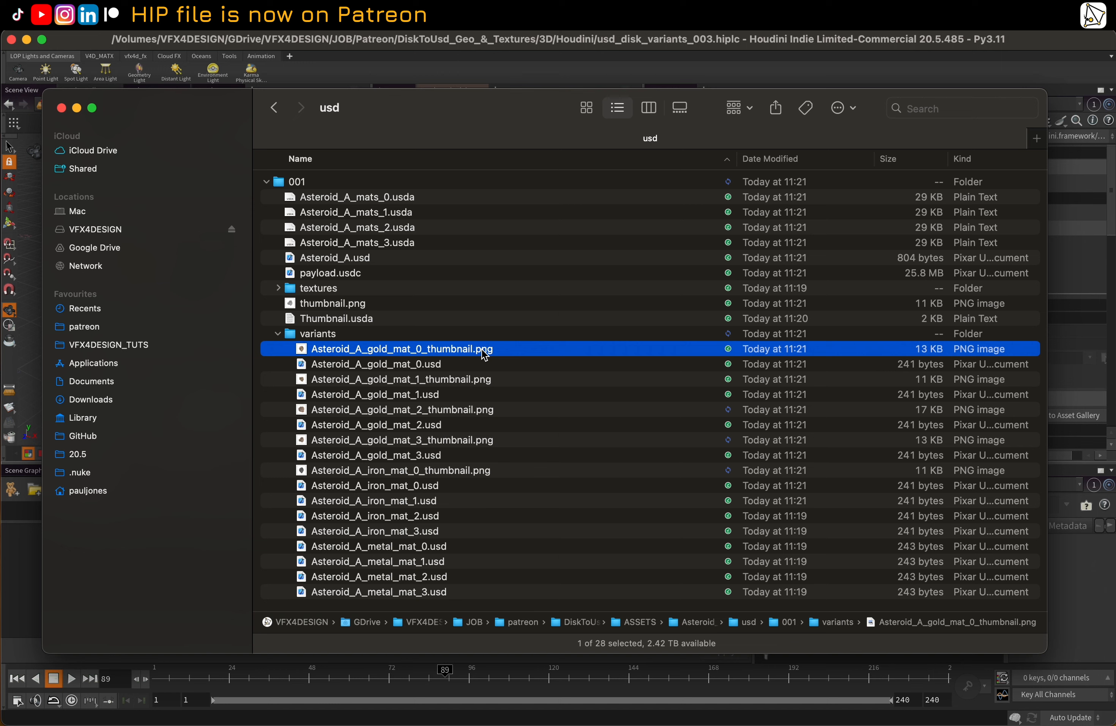
left_click(468, 382)
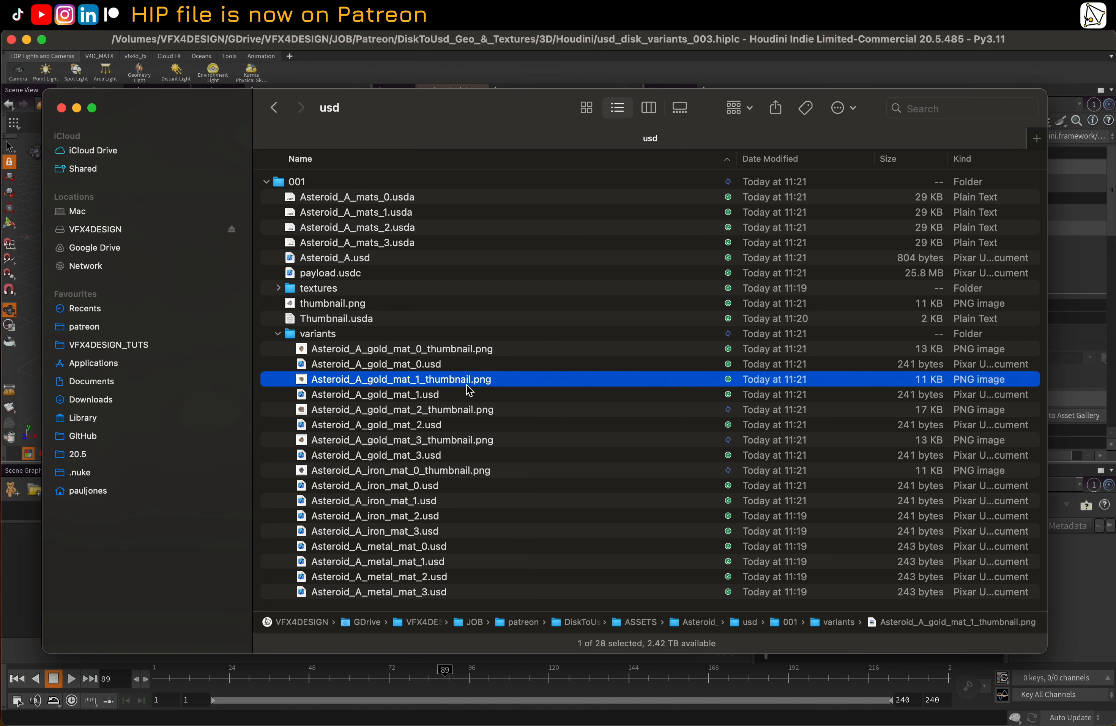
scroll(467, 385, "down", 1)
key("space")
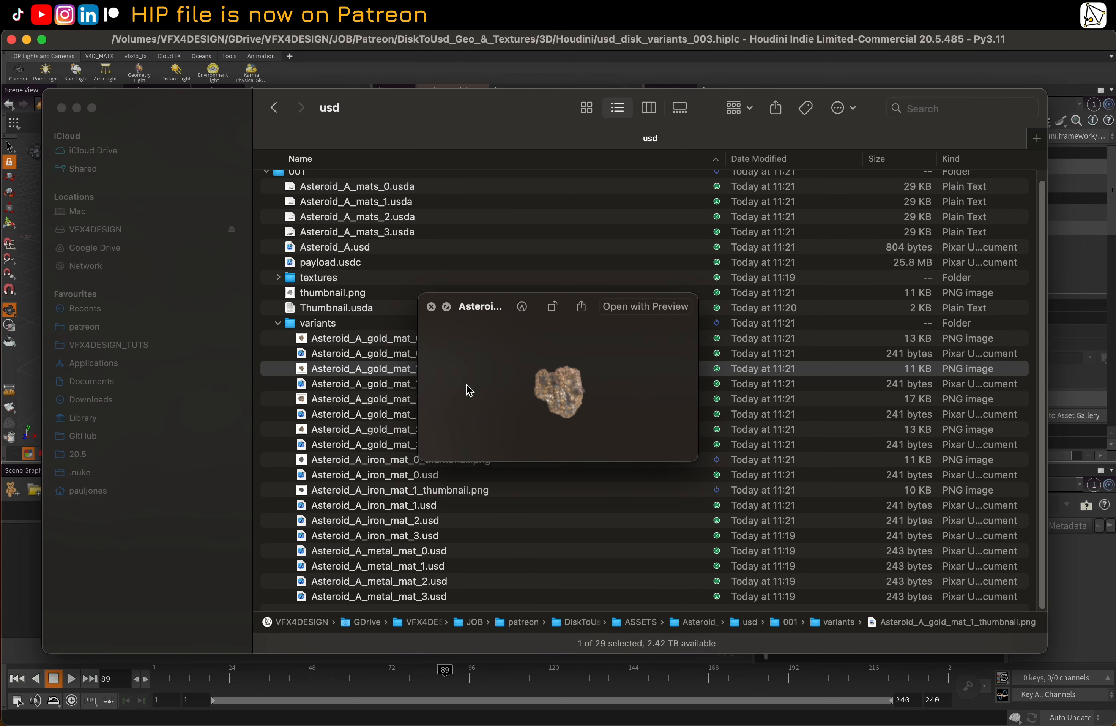
key("space")
left_click(481, 340)
key("space")
key("space")
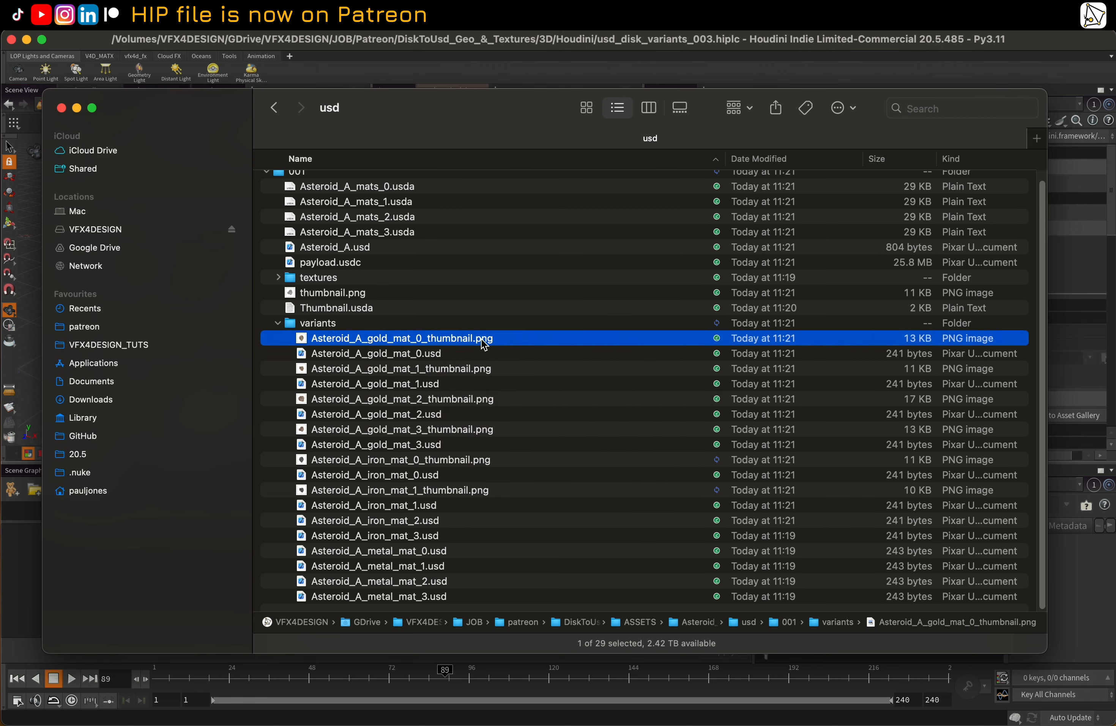
left_click(469, 430)
Preview the four Asteroid_A iron variant thumbnails, iron_mat_0 through iron_mat_3
key("space")
key("space")
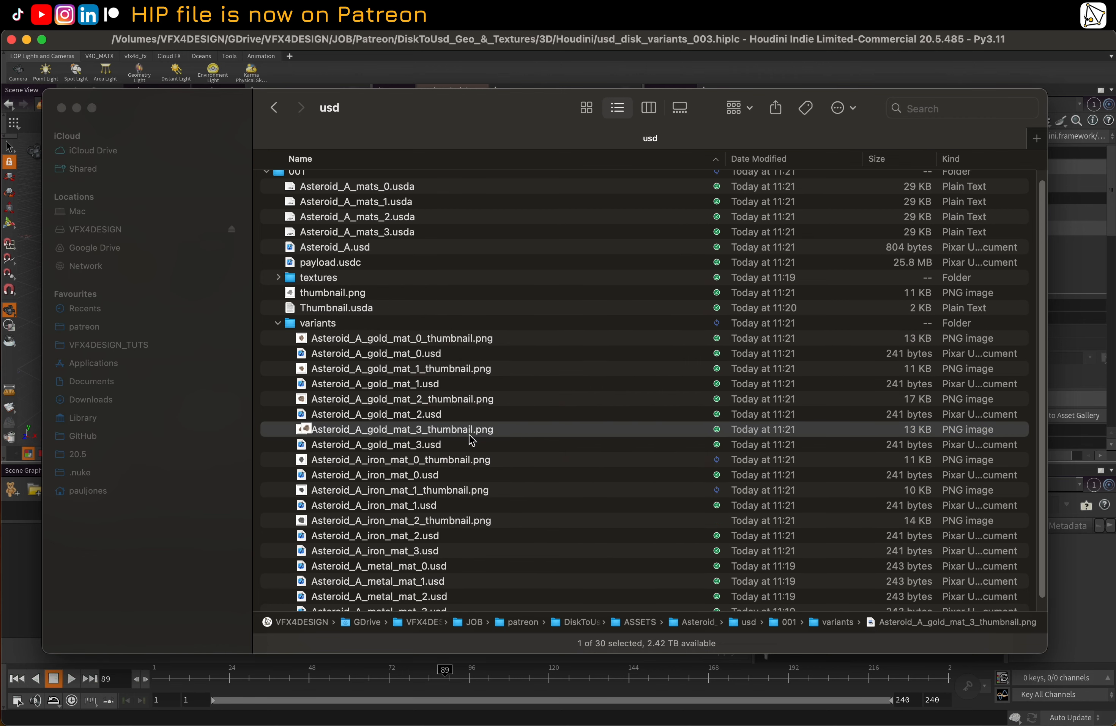
left_click(467, 460)
key("space")
key("space")
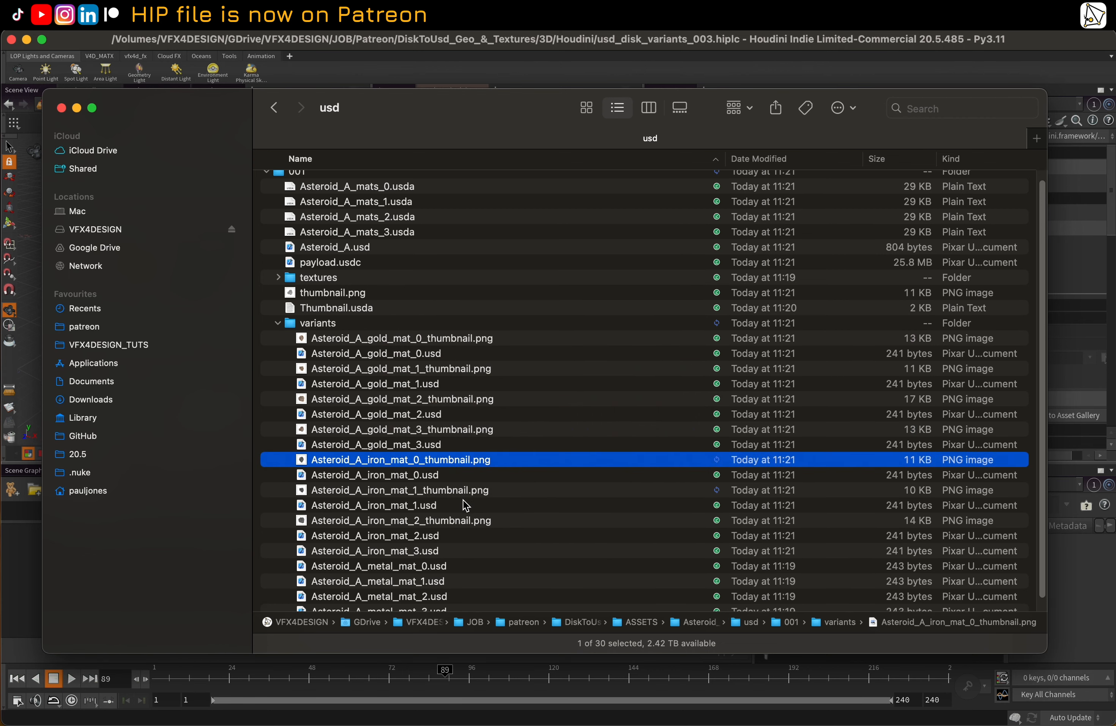
left_click(463, 493)
key("space")
key("space")
left_click(463, 521)
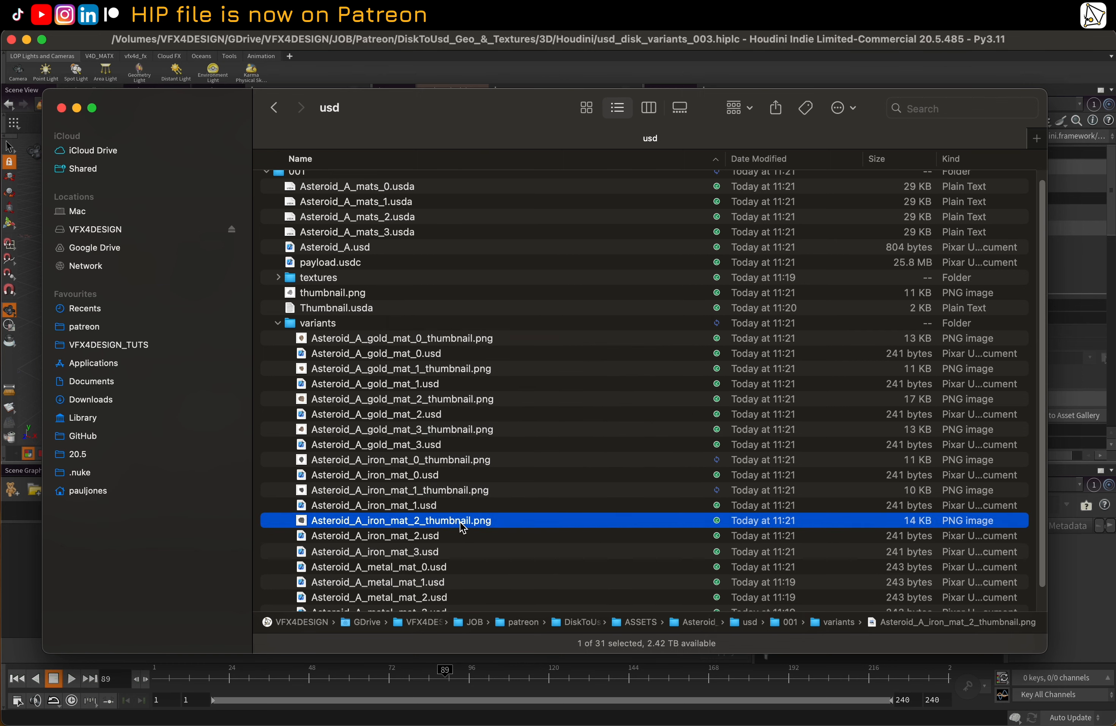
key("space")
key("space")
left_click(463, 553)
key("space")
key("space")
Preview the four Asteroid_A metal variant thumbnails, metal_mat_0 through metal_mat_3
scroll(466, 543, "down", 2)
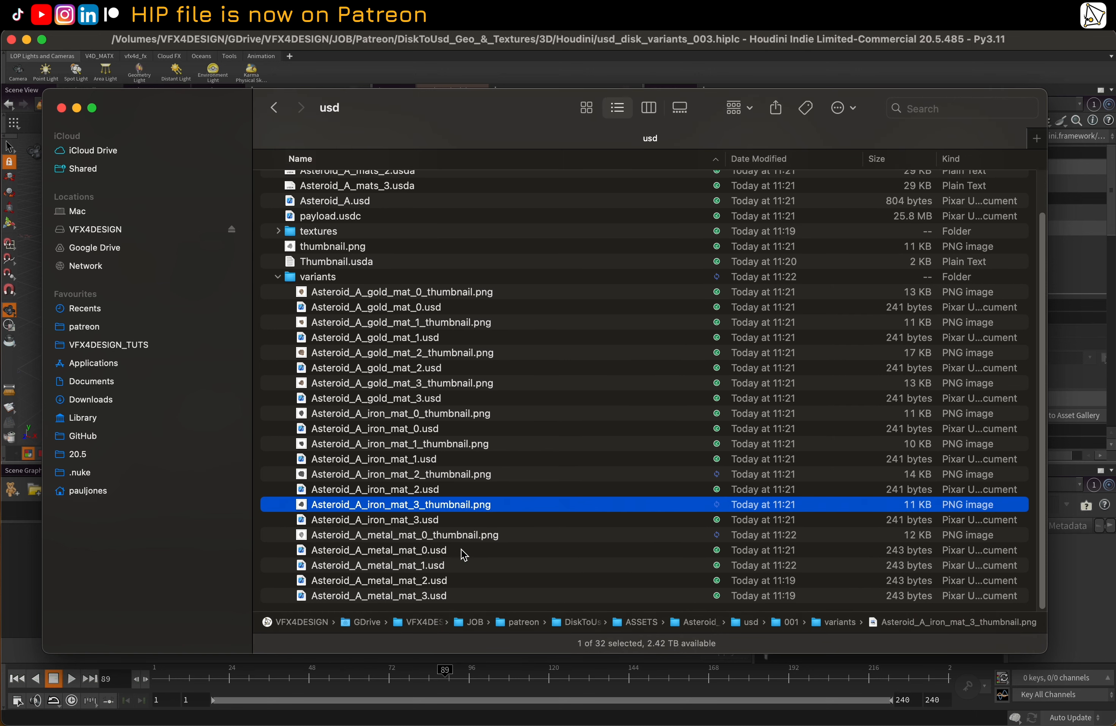
left_click(467, 535)
key("space")
key("space")
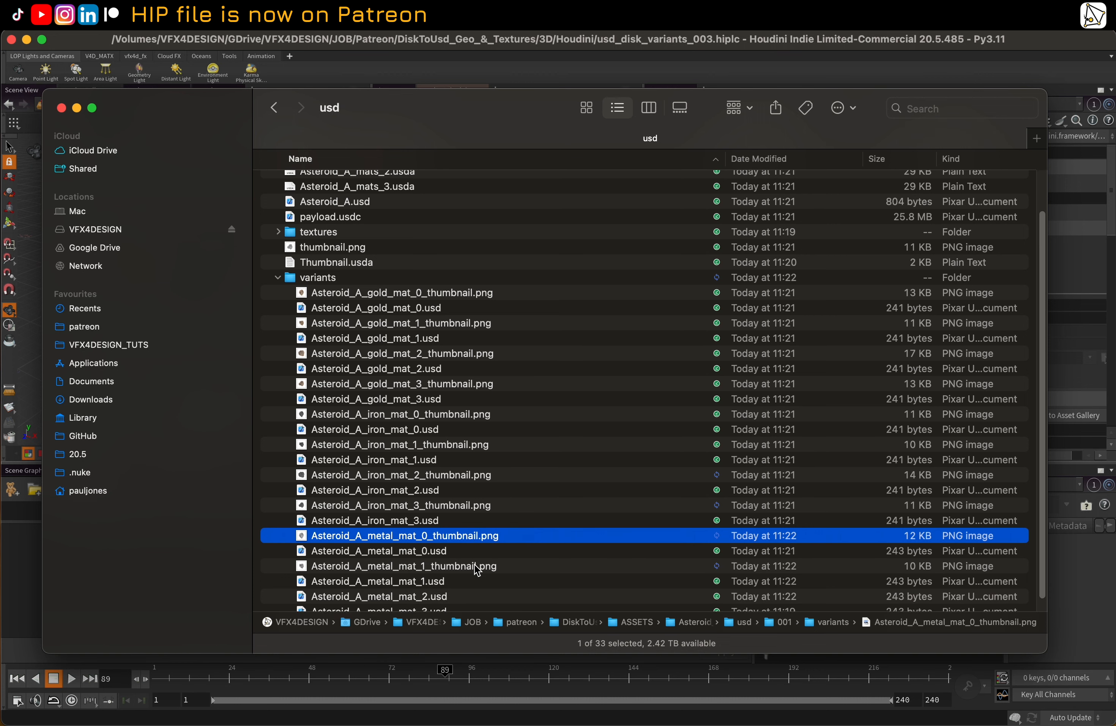
left_click(474, 564)
key("space")
key("space")
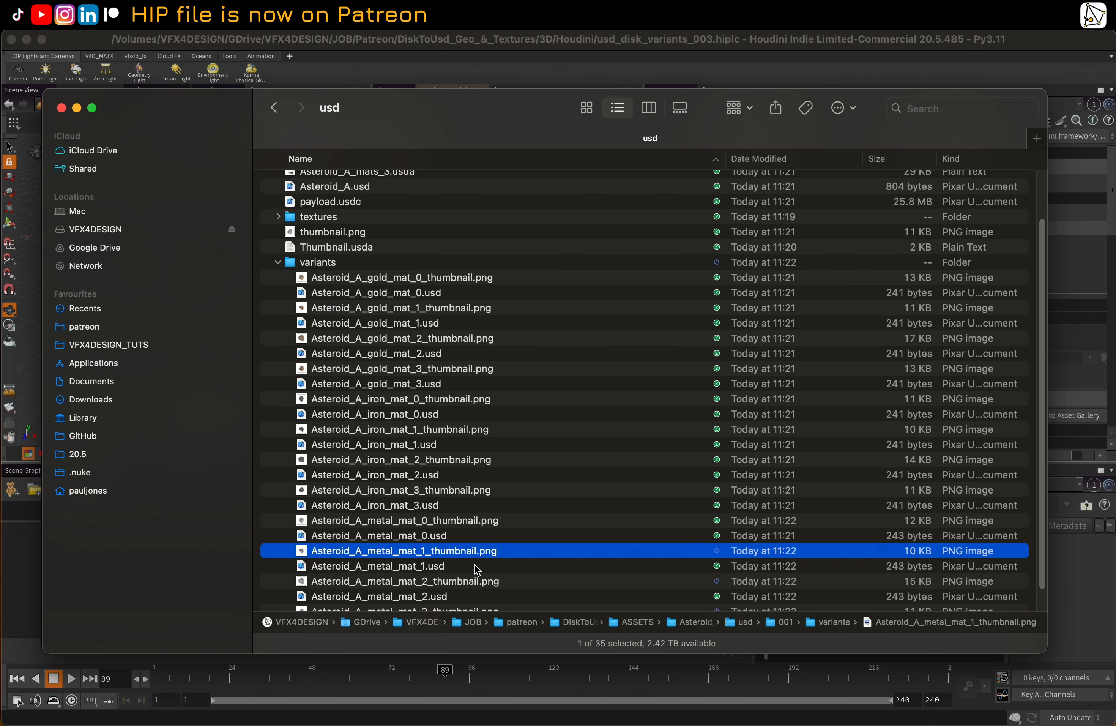
scroll(475, 564, "down", 2)
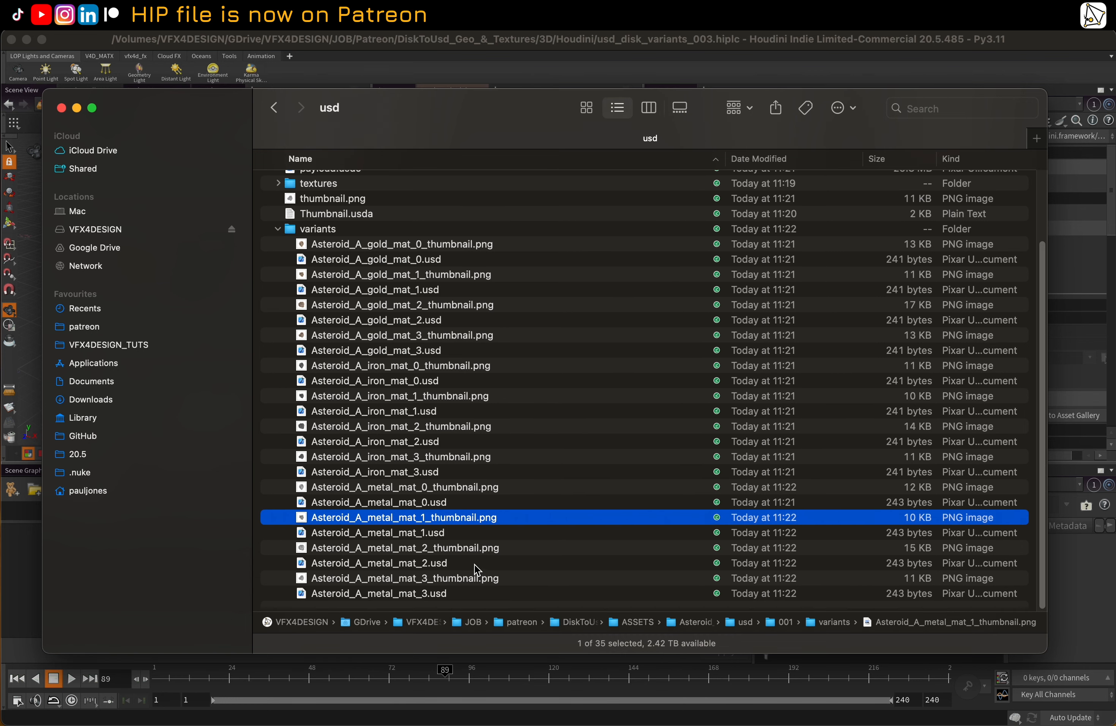
left_click(463, 551)
key("space")
key("space")
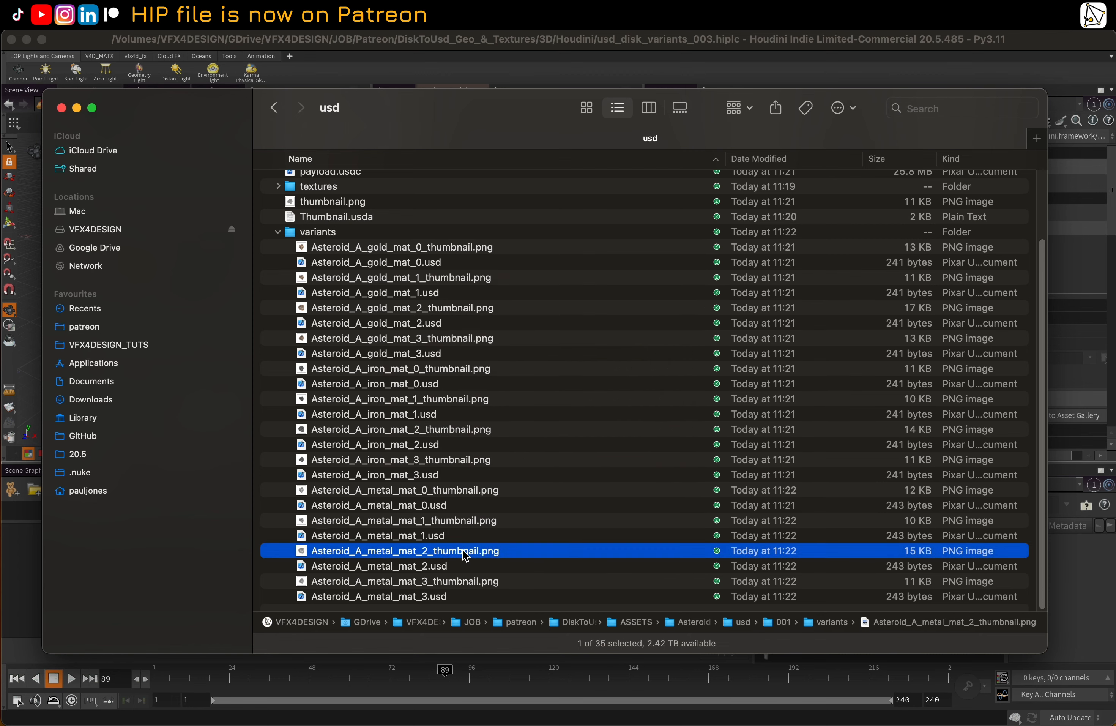
left_click(457, 582)
Preview the gold_mat_3 and gold_mat_1 thumbnails once more for comparison with the other materials
key("space")
key("space")
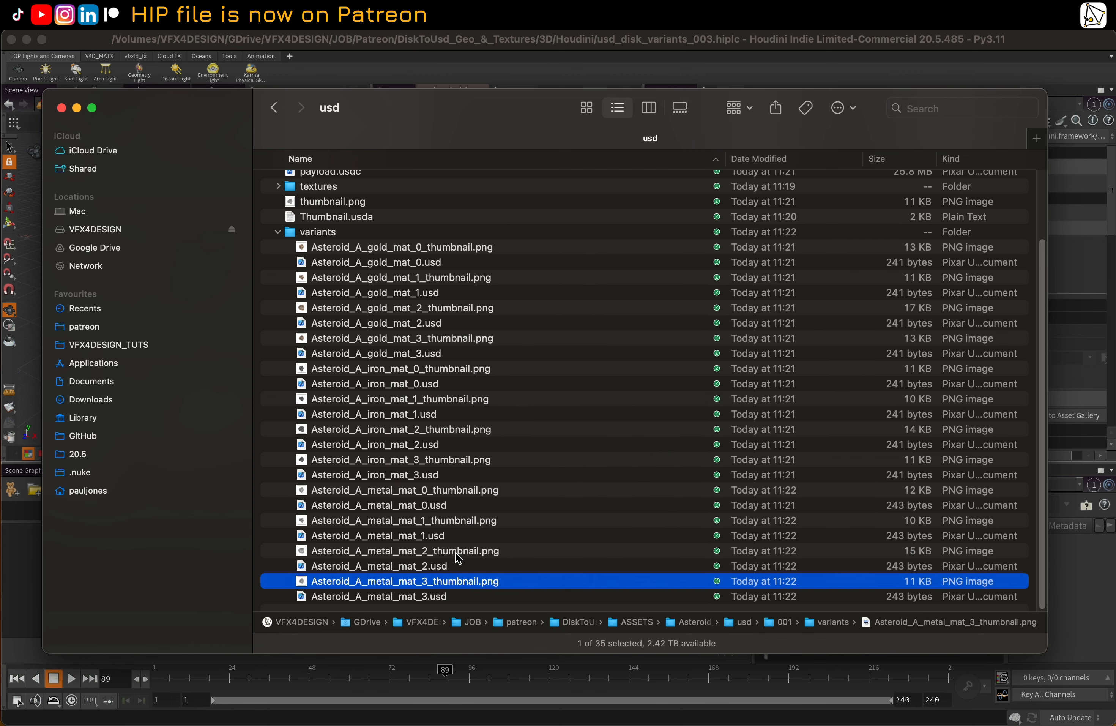
left_click(483, 338)
key("space")
key("space")
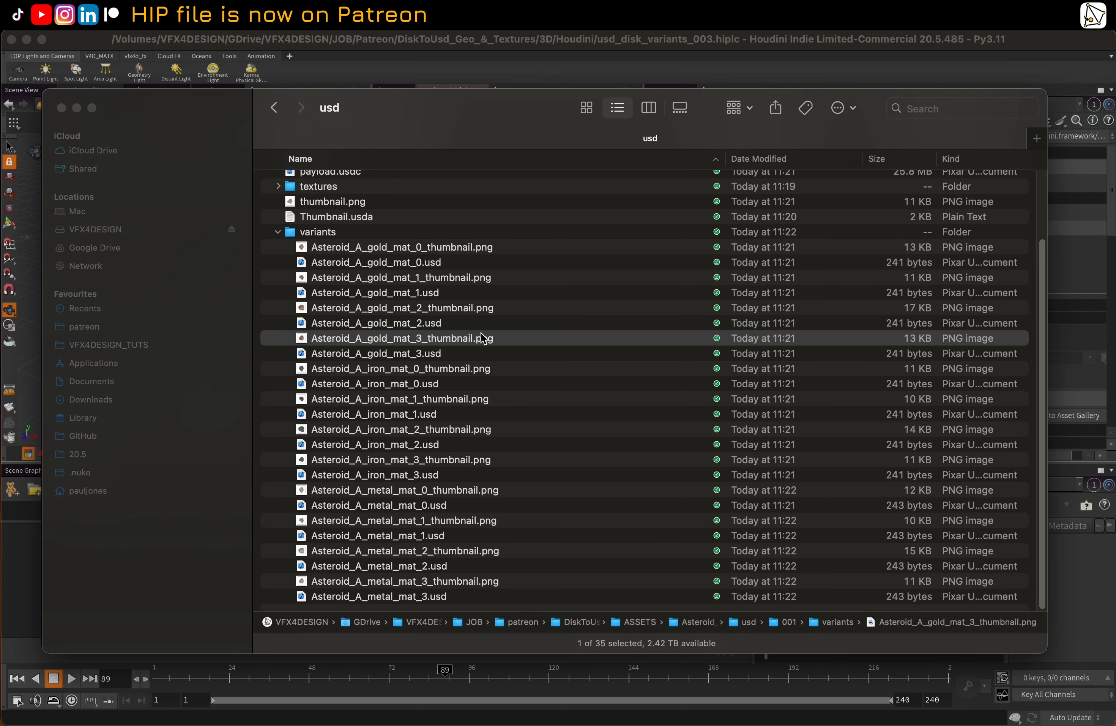
left_click(477, 282)
key("space")
key("space")
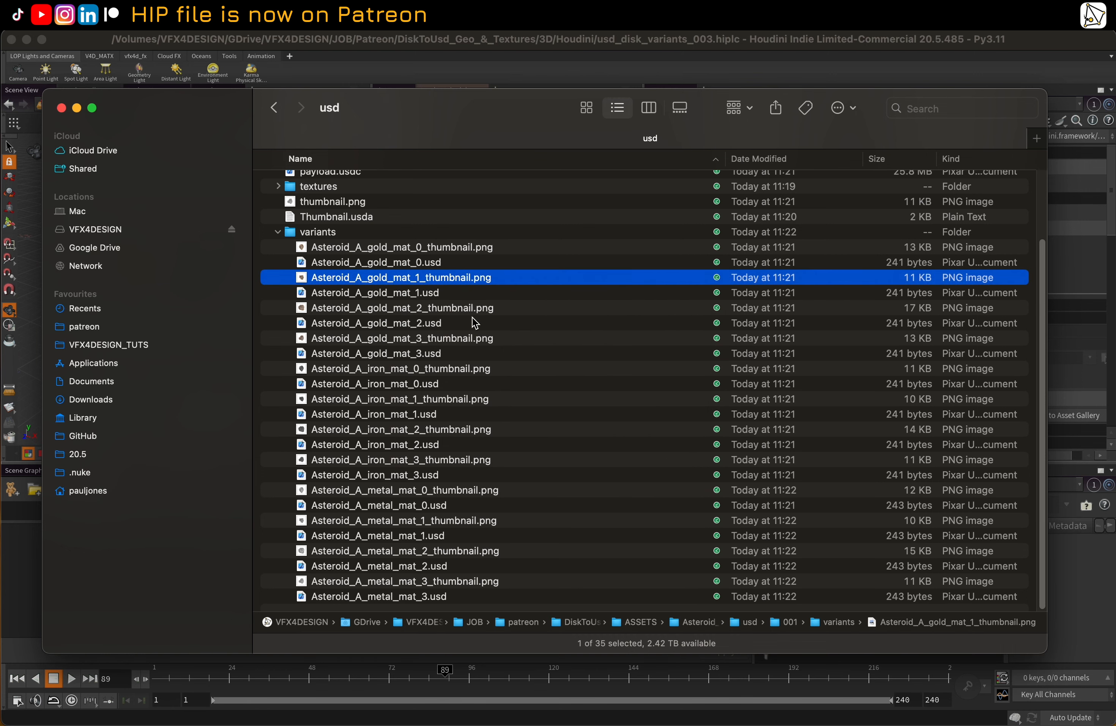
Preview the Asteroid_A metal_mat_3 and metal_mat_2 variant thumbnails in the variants folder
scroll(458, 453, "down", 1)
scroll(459, 456, "up", 1)
left_click(443, 582)
key("space")
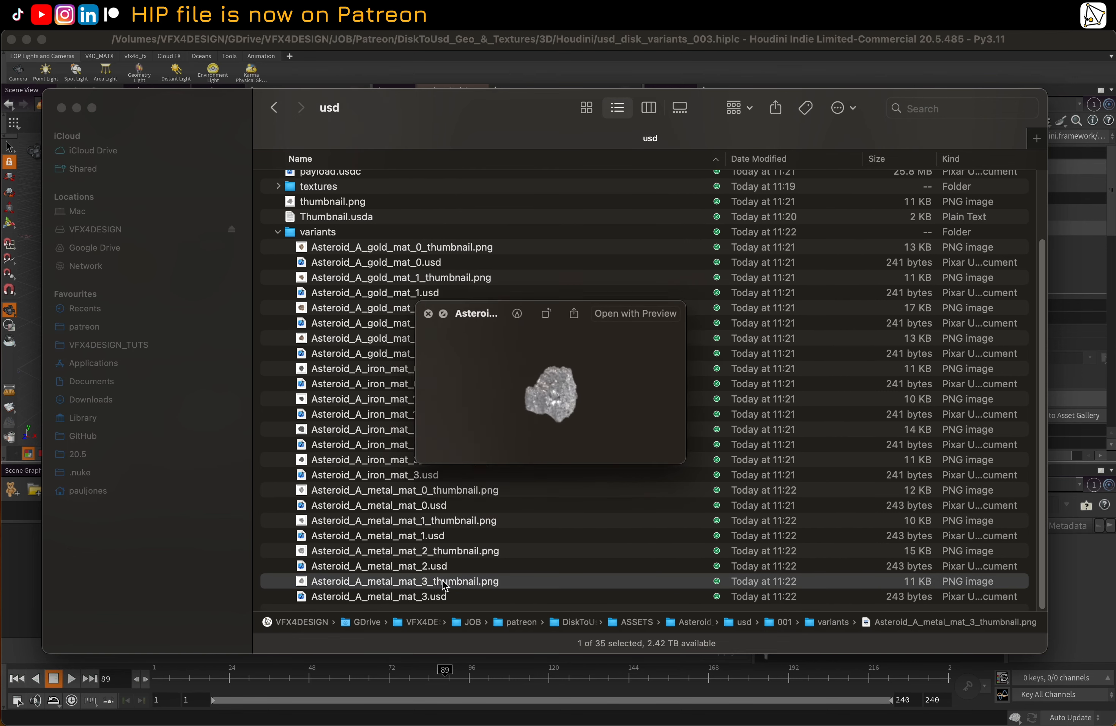
key("space")
left_click(450, 552)
key("space")
key("space")
Switch to Houdini and add the USD_OUT component output to the asset gallery
key("ctrl+Up")
left_click(668, 447)
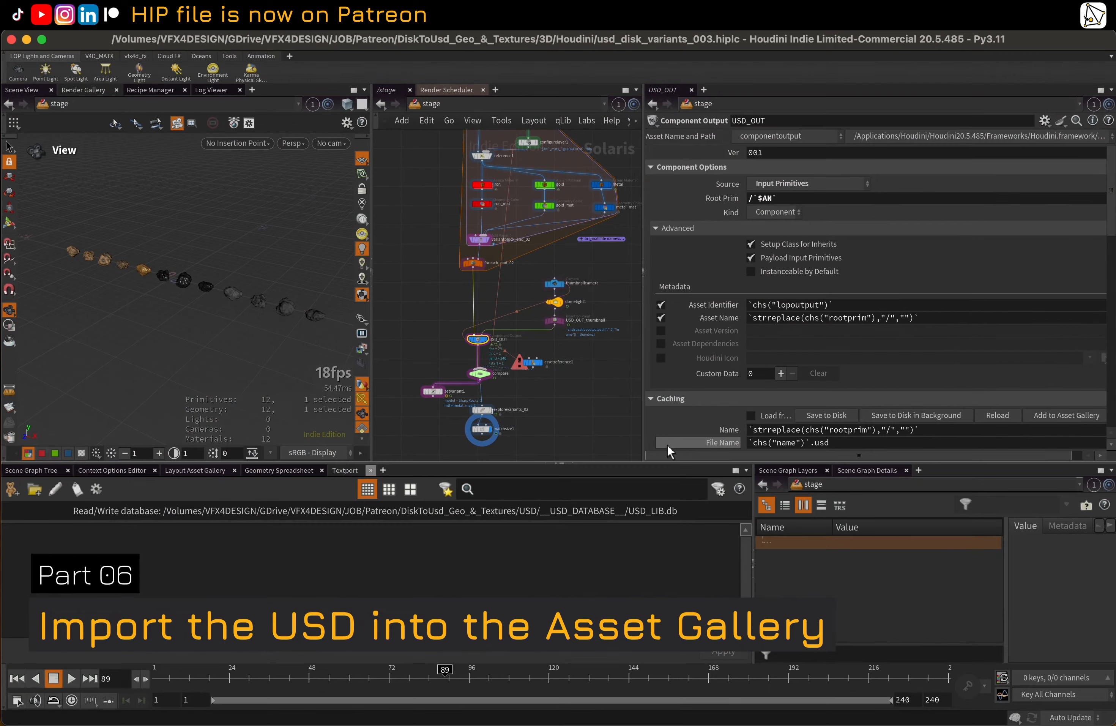
middle_click_drag(584, 414, 593, 377)
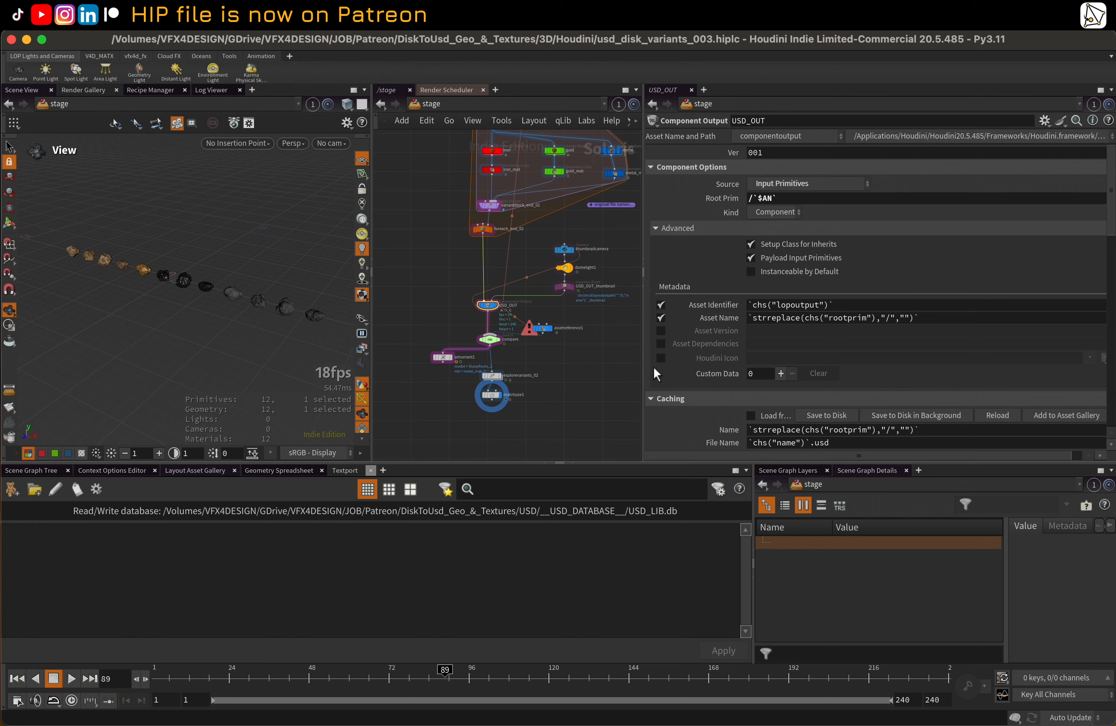
scroll(674, 373, "down", 1)
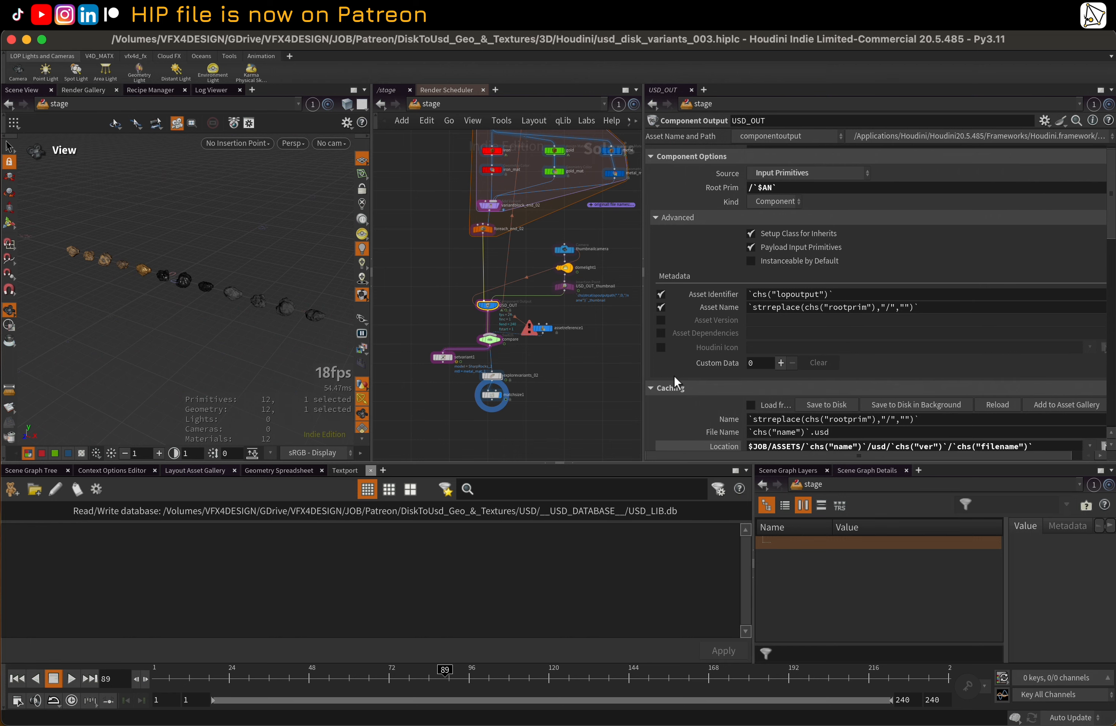
left_click(1051, 406)
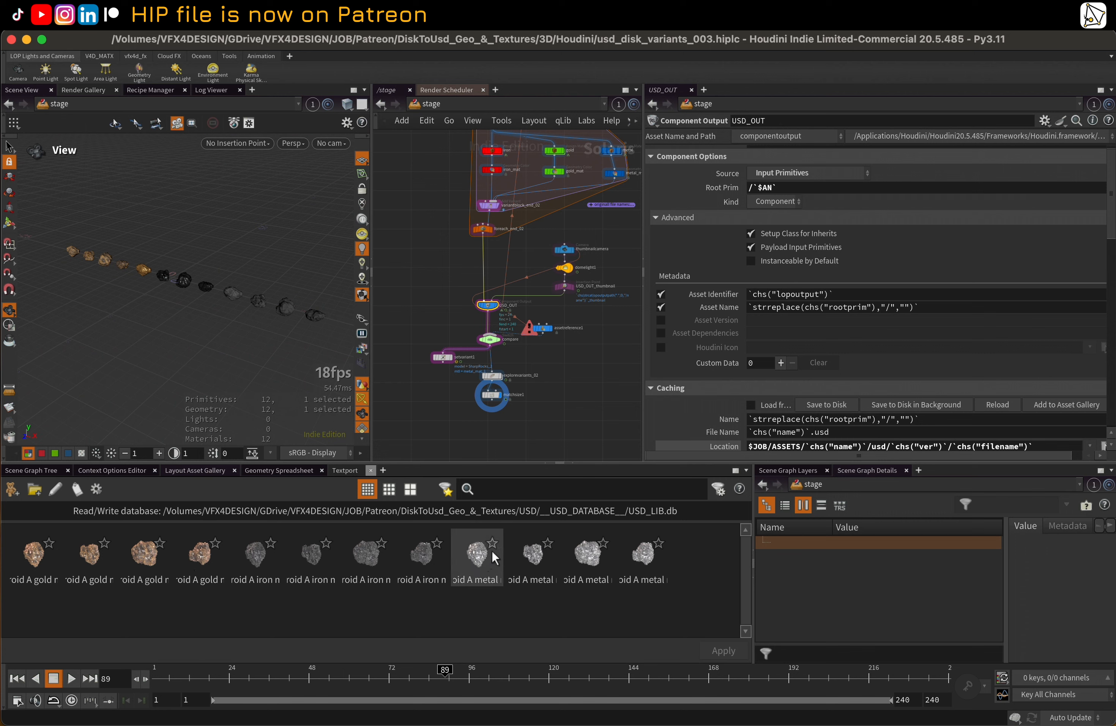
Enlarge the network view and display the output of the assetreference1 node beside USD_OUT
scroll(532, 406, "down", 3)
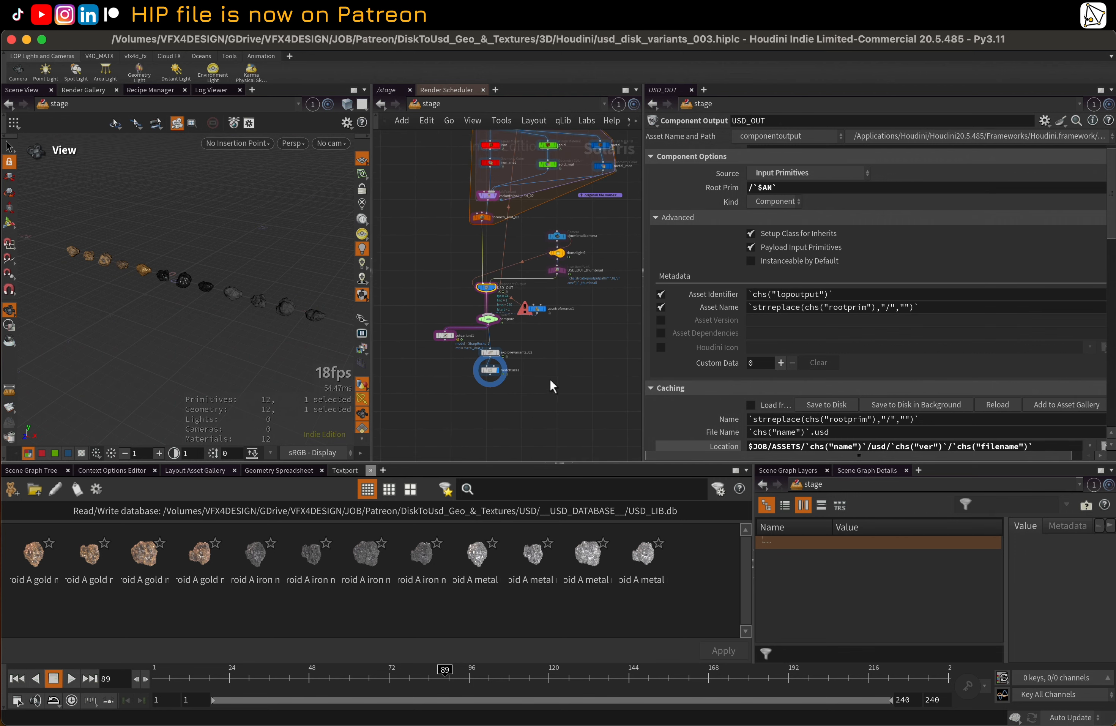
scroll(537, 302, "up", 2)
scroll(508, 234, "up", 3)
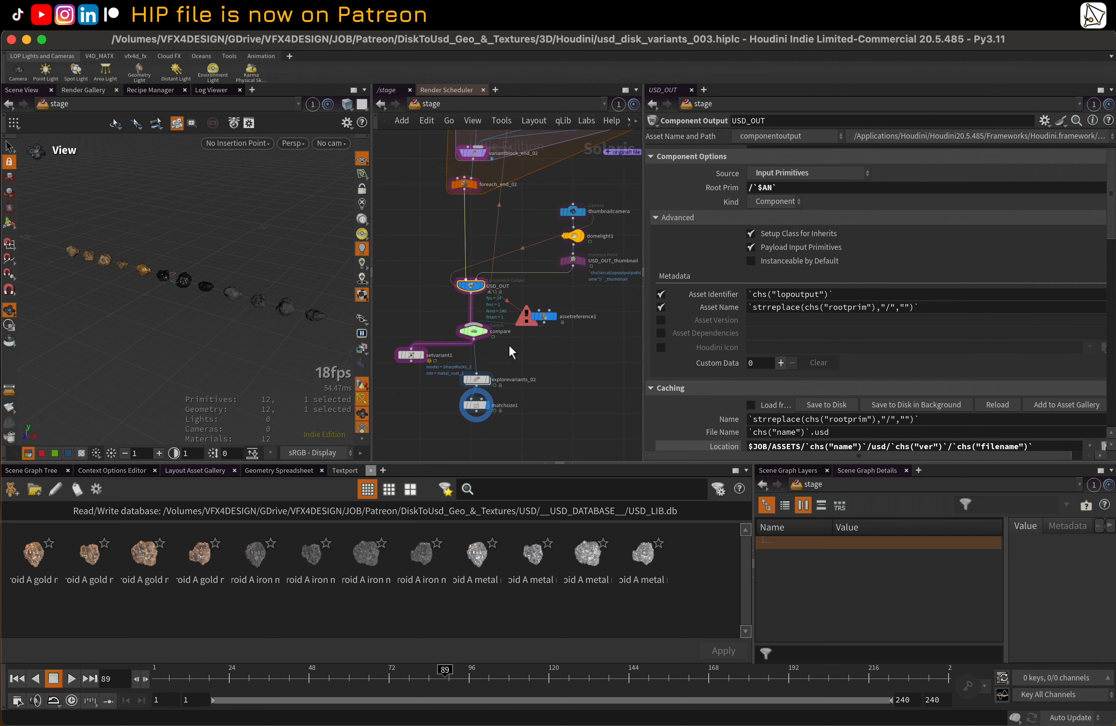
scroll(494, 277, "down", 2)
scroll(510, 363, "up", 3)
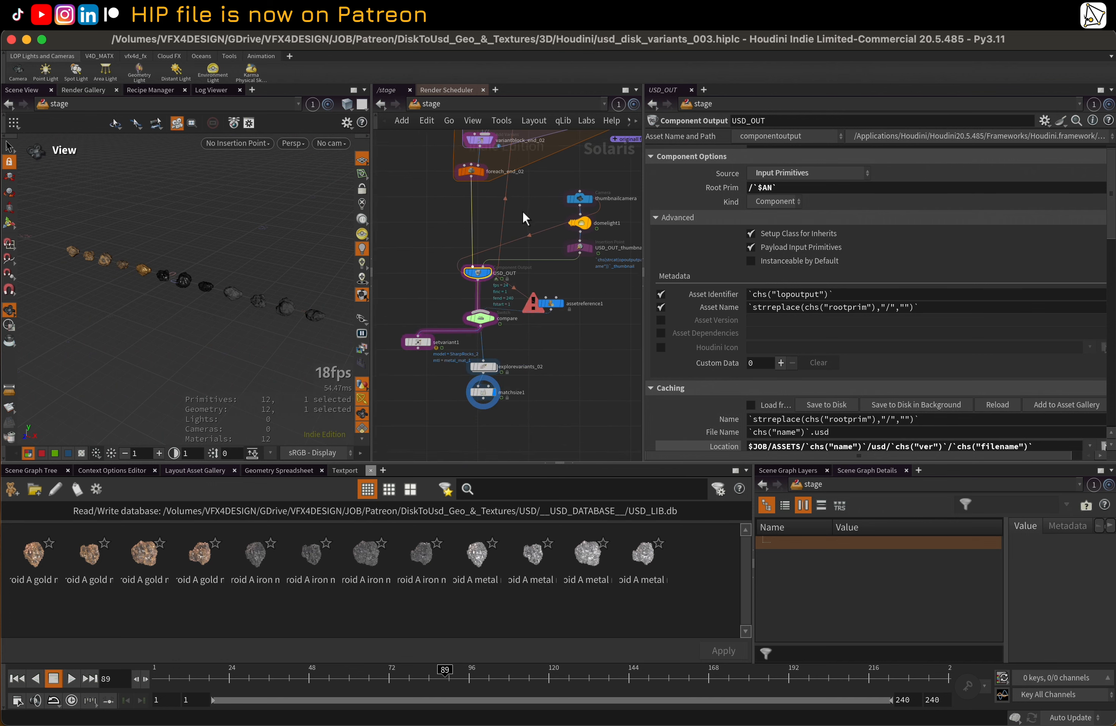
left_click_drag(642, 254, 799, 254)
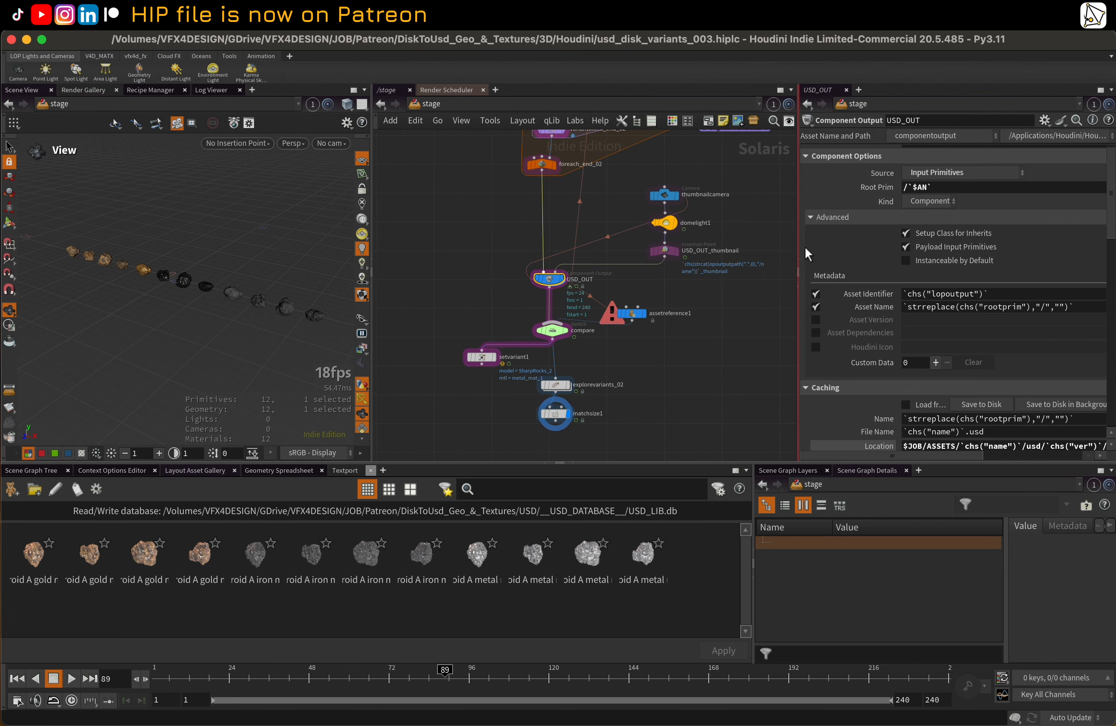
left_click(636, 315)
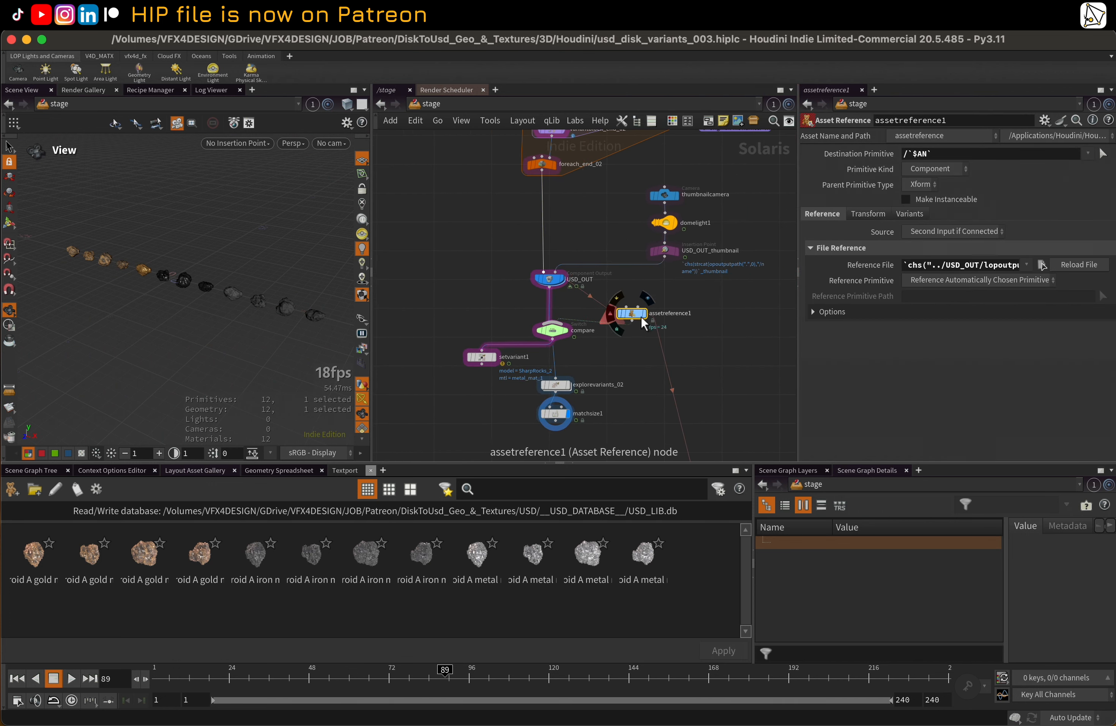
left_click(644, 315)
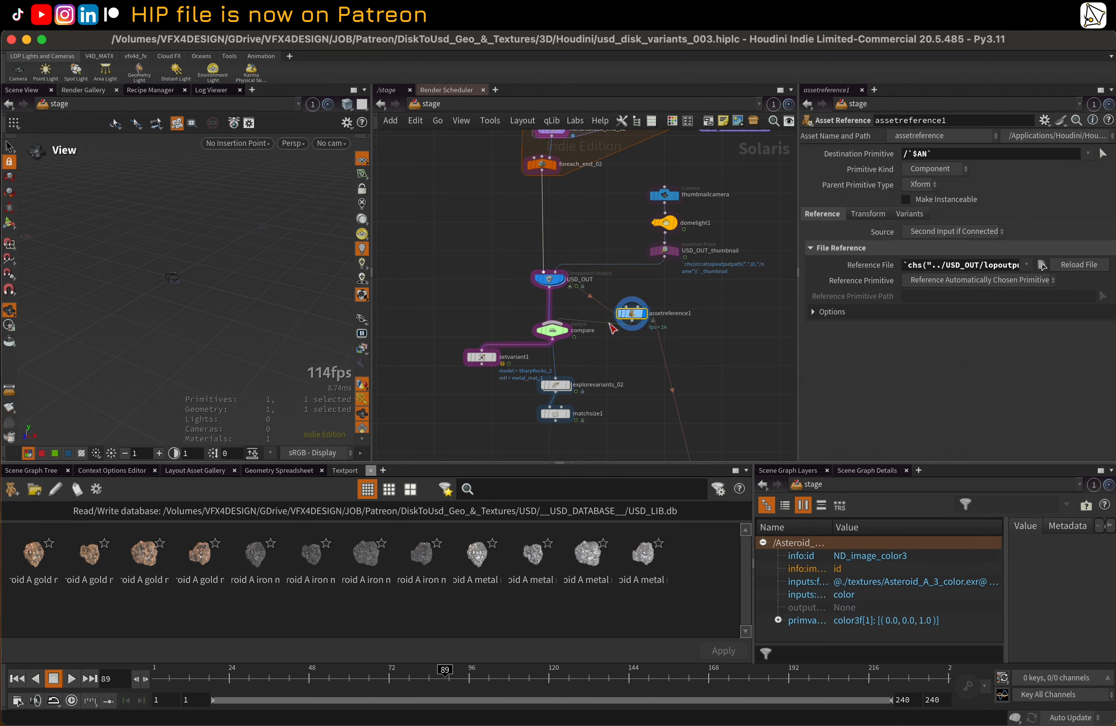
Inspect the compare switch node's information and its input parameters
middle_click(536, 339)
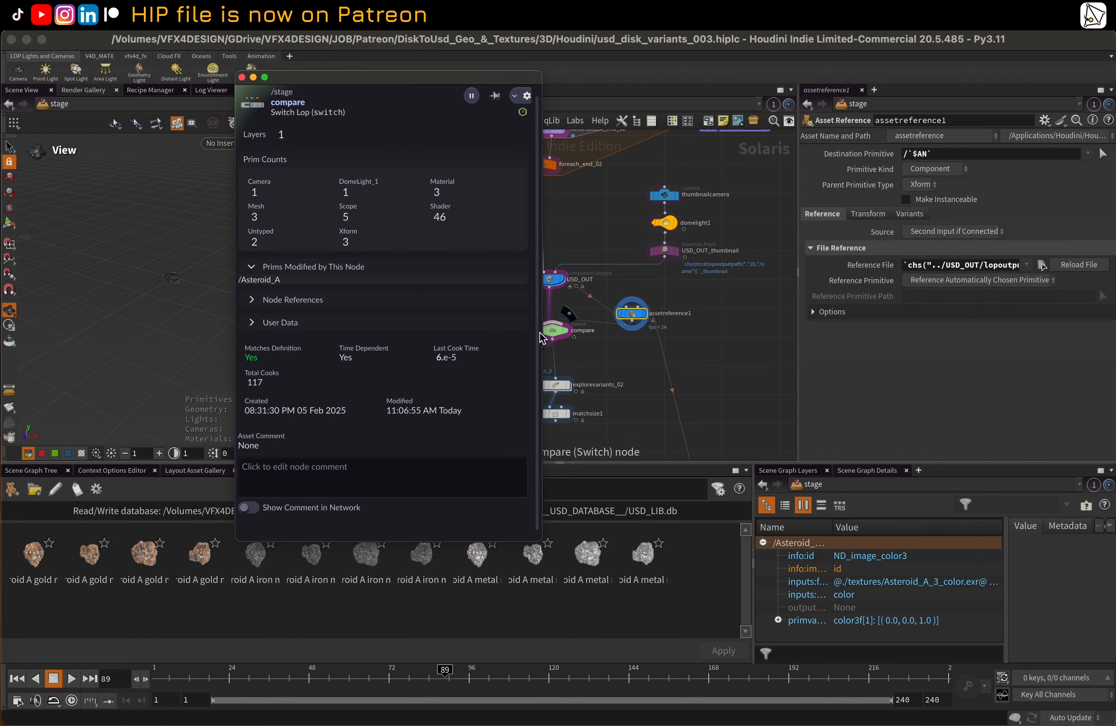
left_click(242, 76)
left_click(563, 334)
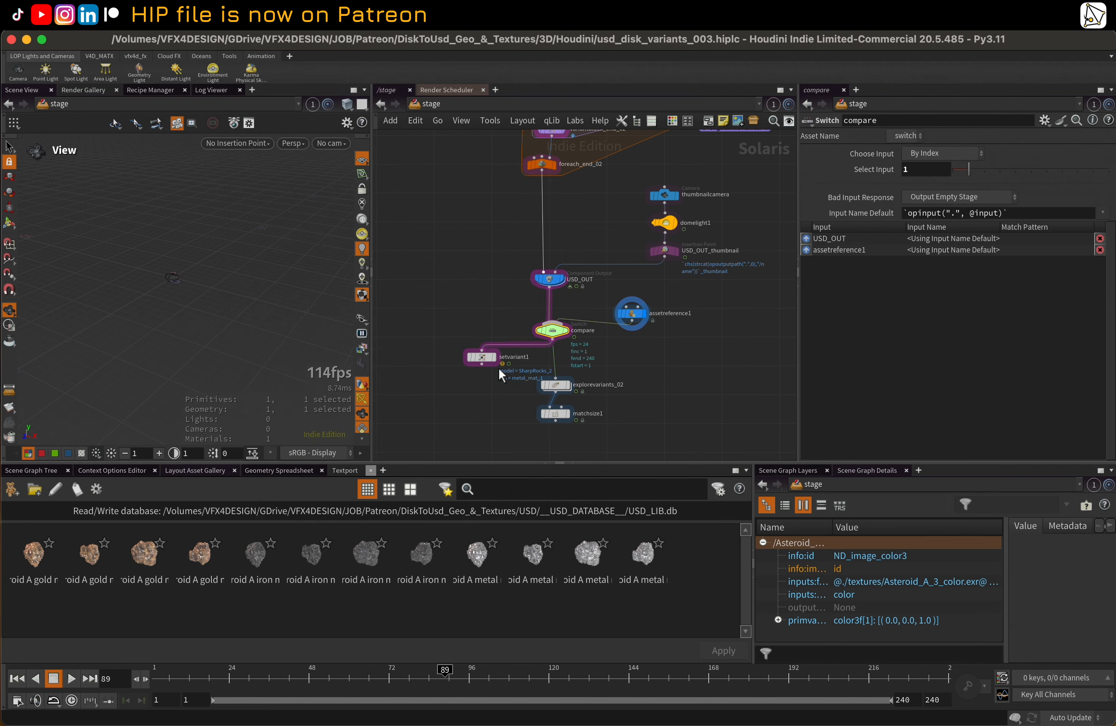
Display the explorevariants_02 and matchsize1 outputs in turn and examine the asteroid variants in the viewport
left_click(567, 387)
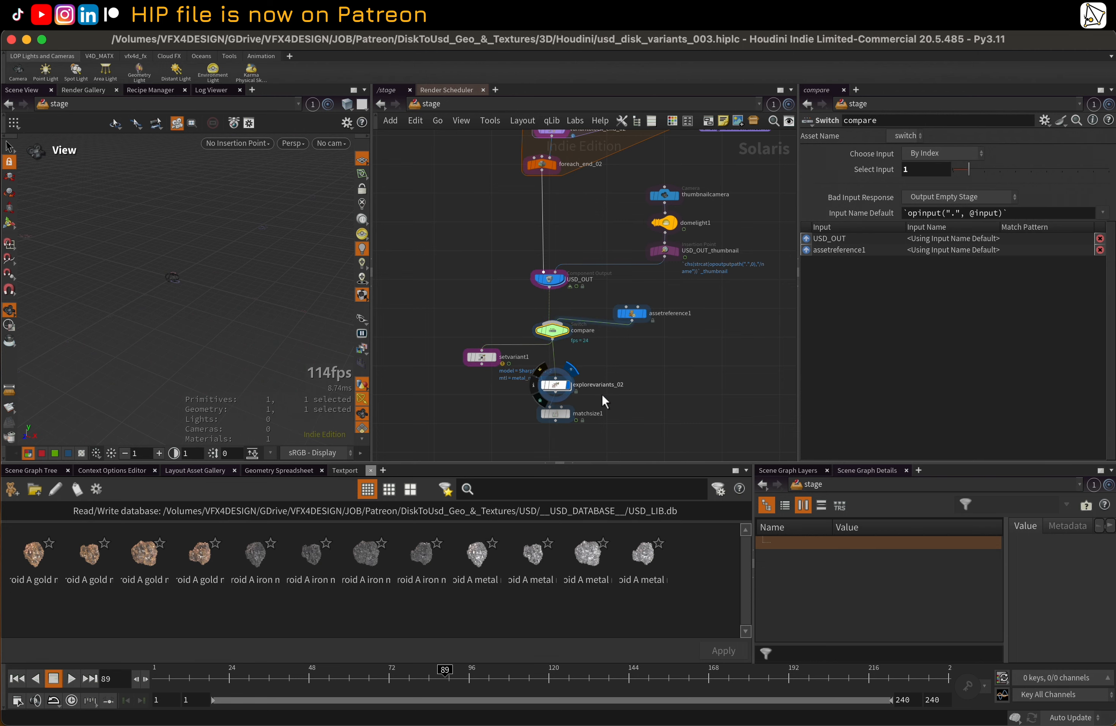
left_click(556, 385)
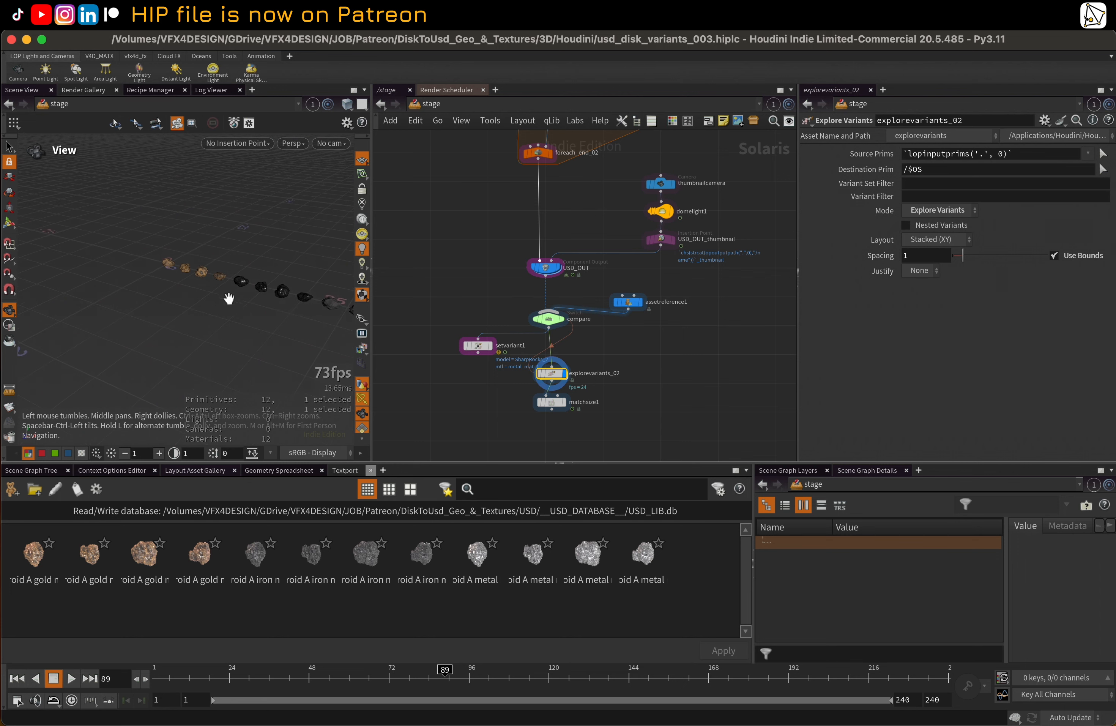
left_click(563, 403)
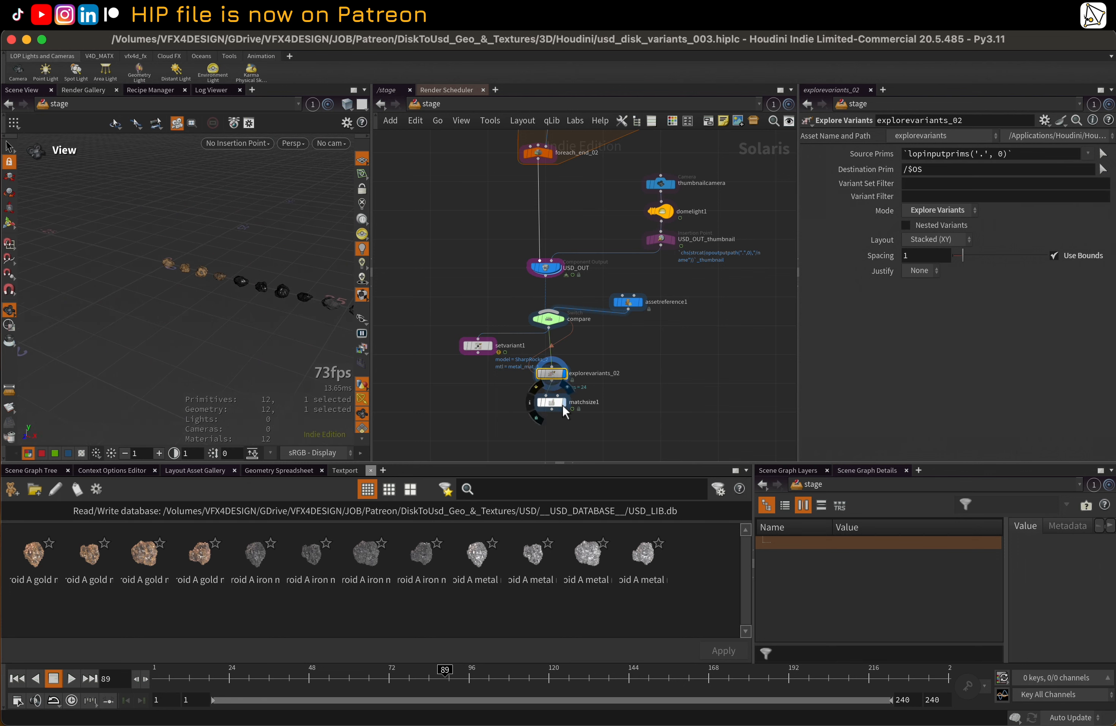
left_click_drag(215, 267, 226, 320)
right_click_drag(227, 319, 277, 279)
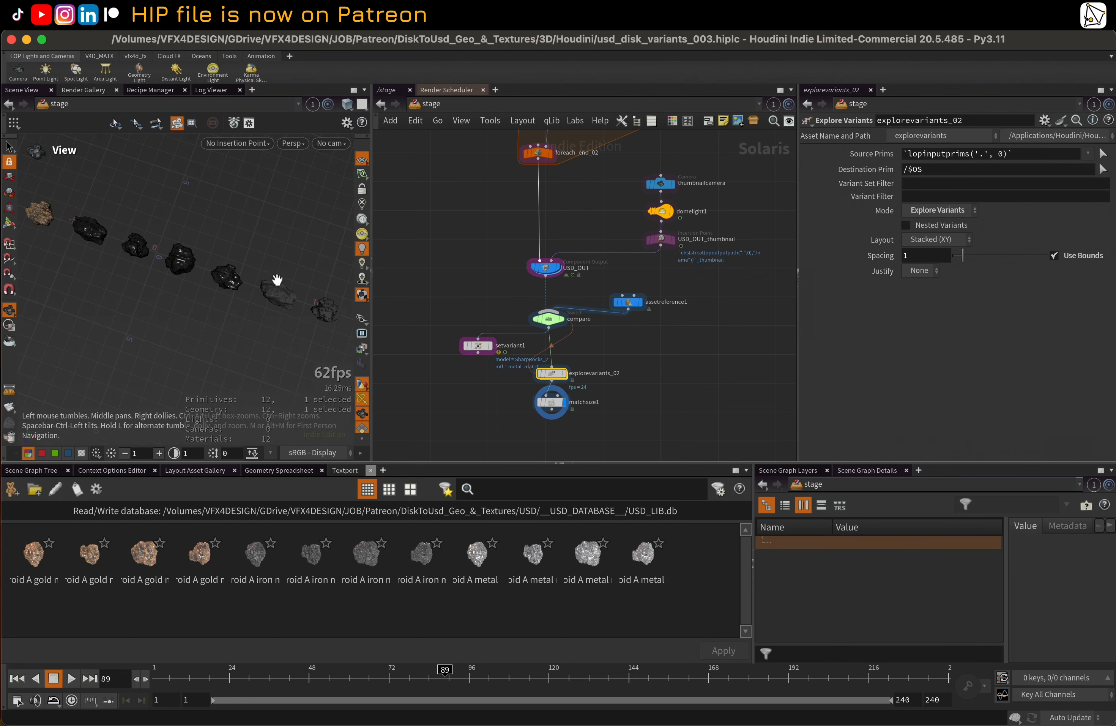
mouse_move(277, 279)
left_mouse_down()
mouse_move(227, 217)
mouse_move(260, 277)
left_mouse_up()
Return to the assetreference1 node, display its single asteroid and show its reference parameters
scroll(589, 310, "down", 7)
middle_click_drag(597, 262, 533, 113)
scroll(586, 299, "up", 1)
scroll(585, 299, "up", 5)
middle_click_drag(588, 324, 593, 376)
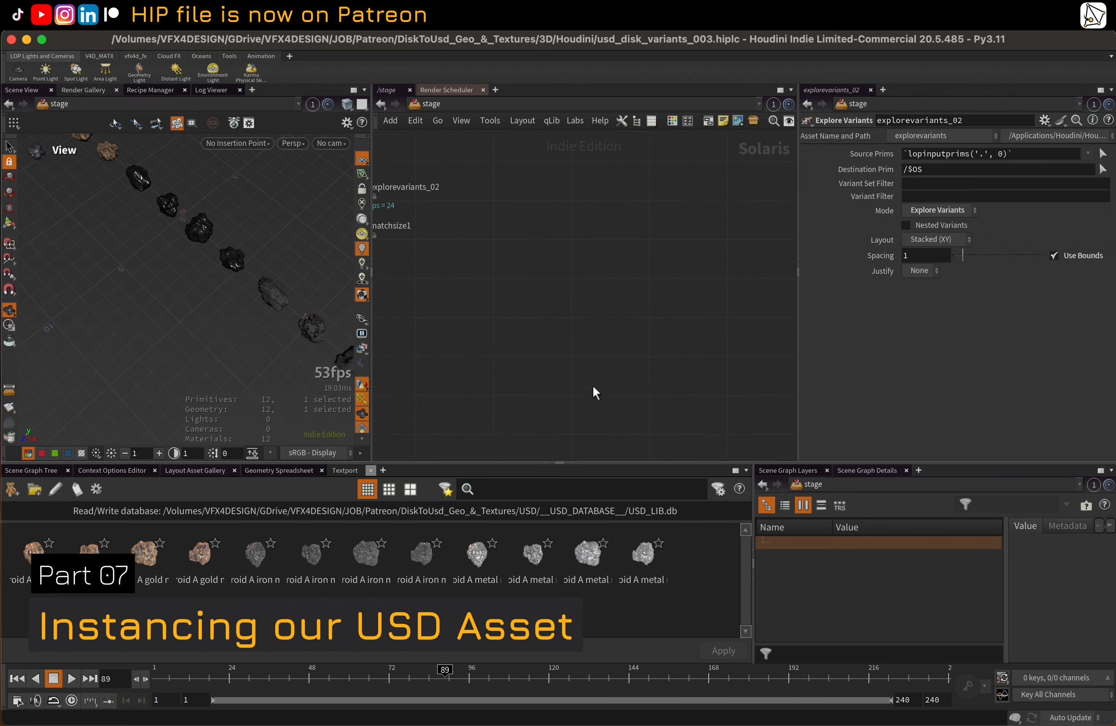
middle_click_drag(529, 194, 542, 293)
scroll(543, 292, "down", 2)
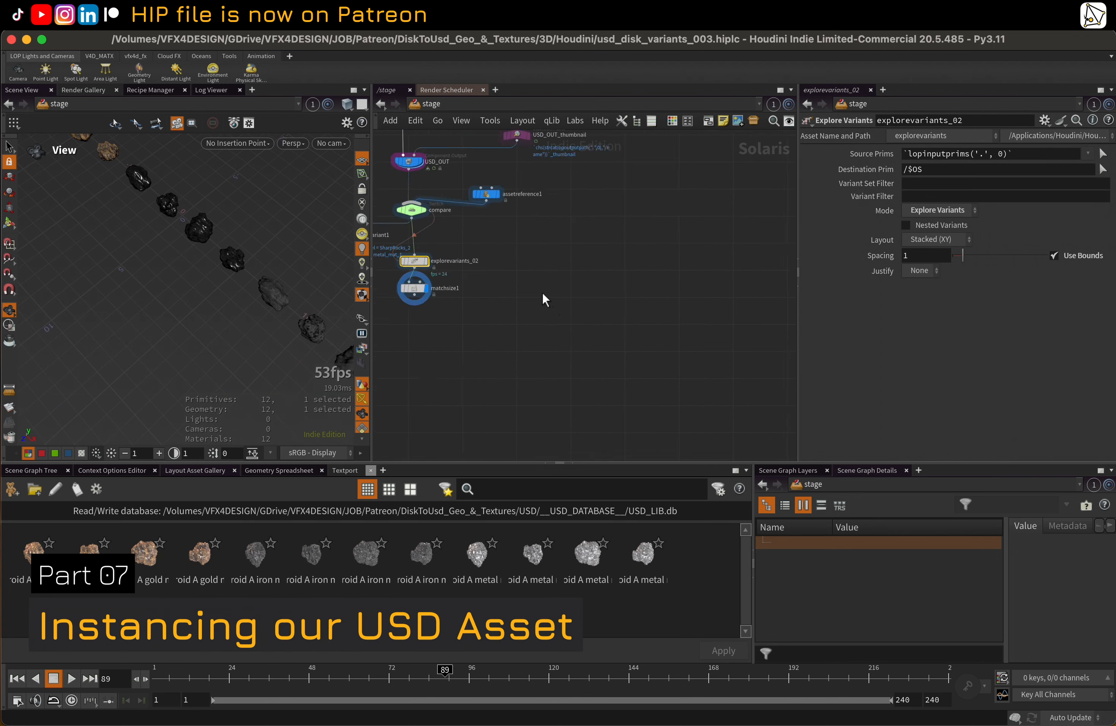
left_click(486, 201)
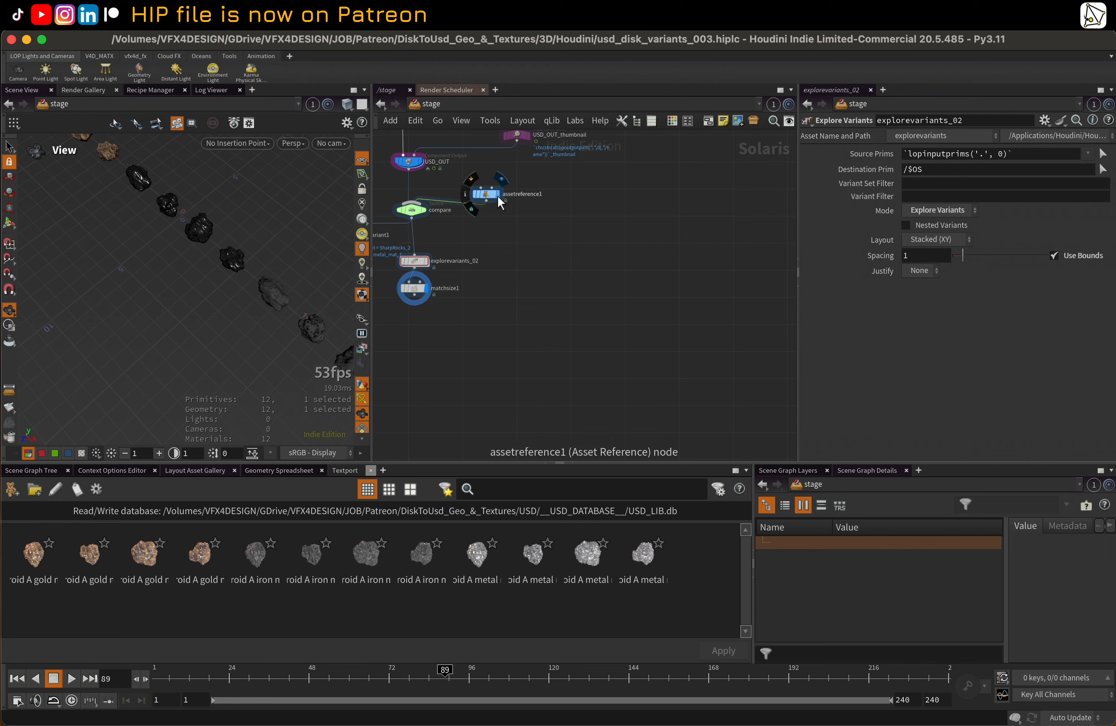
left_click(497, 194)
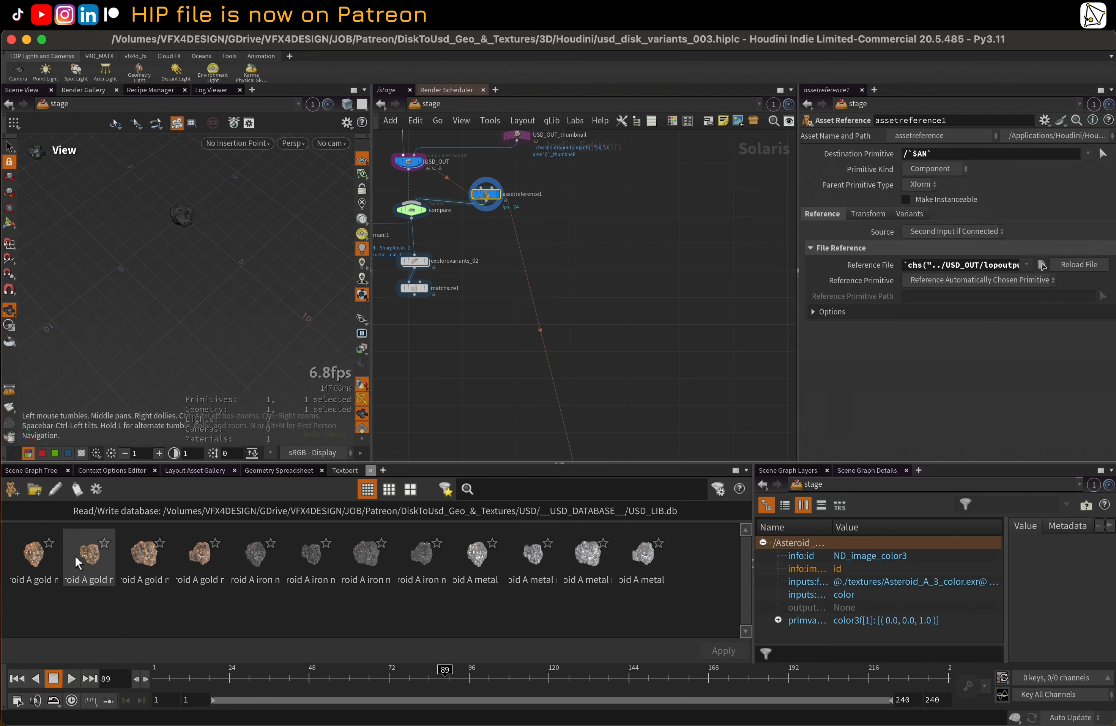
Show the scene graph tree, collapse Asteroid_A and review the asset reference's destination primitive
left_click(31, 470)
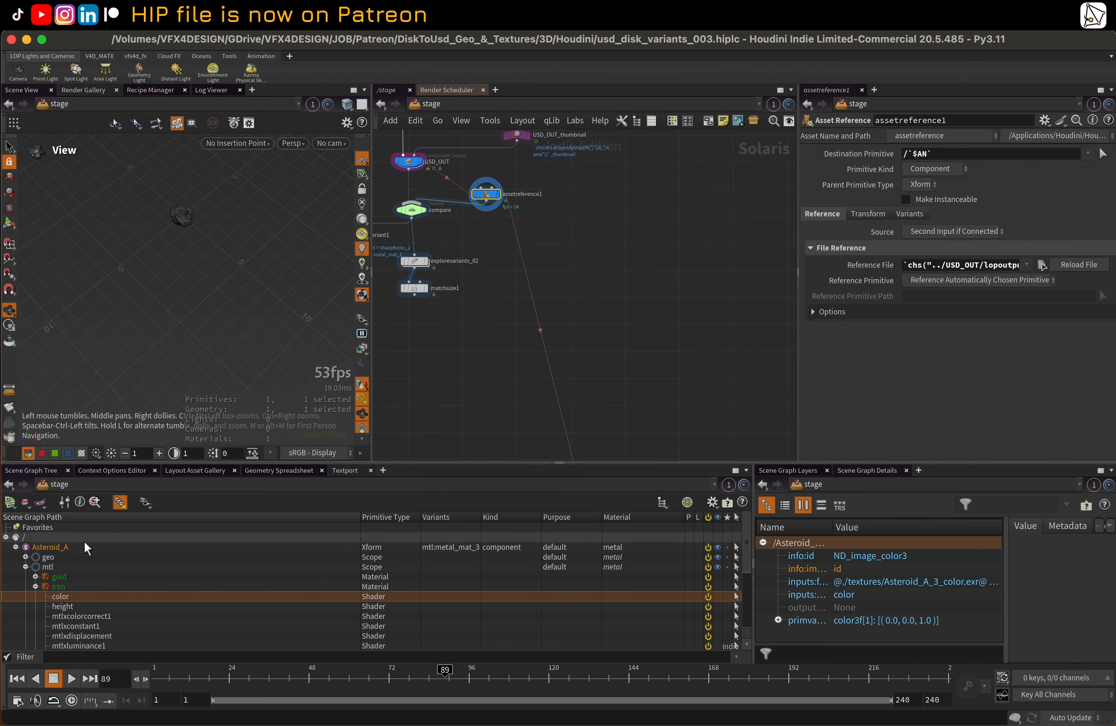
left_click(16, 547)
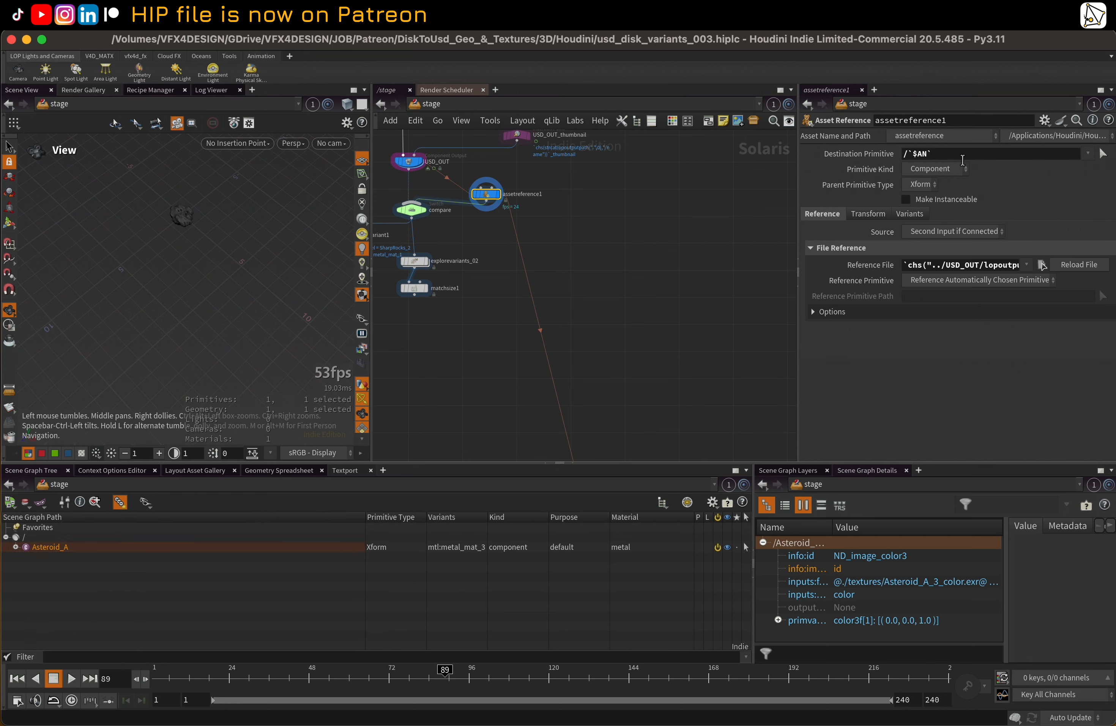
triple_click(908, 154)
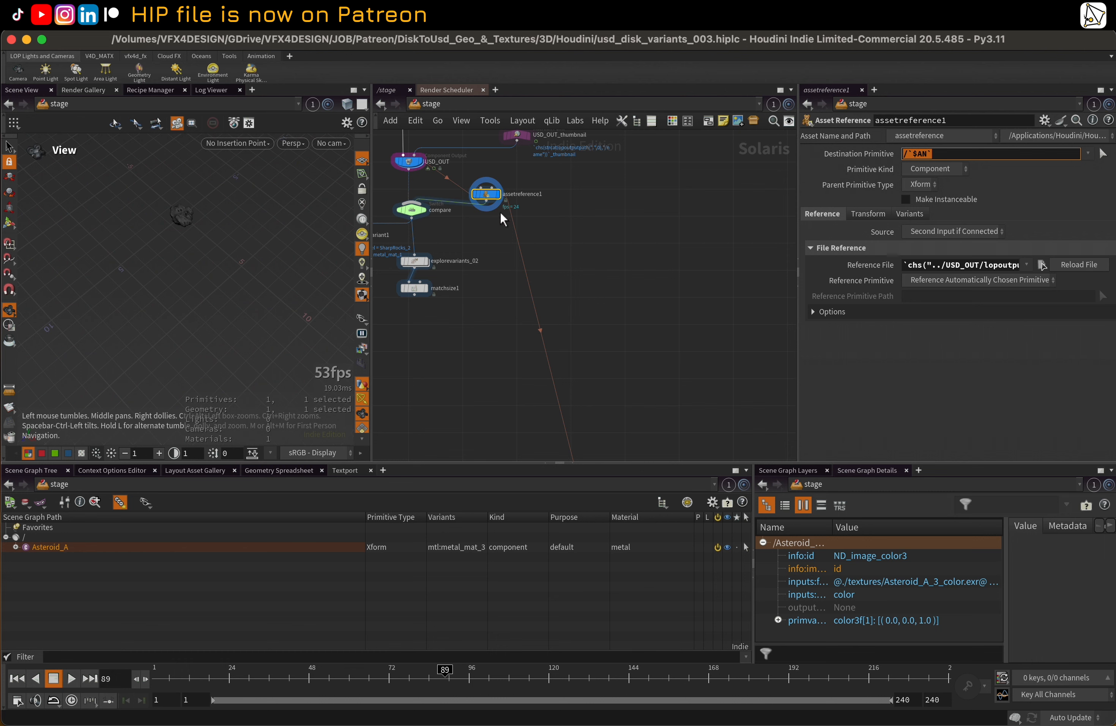
Wire the output of assetreference1 into the asset_layer Configure Layer node further down the network
left_click(488, 203)
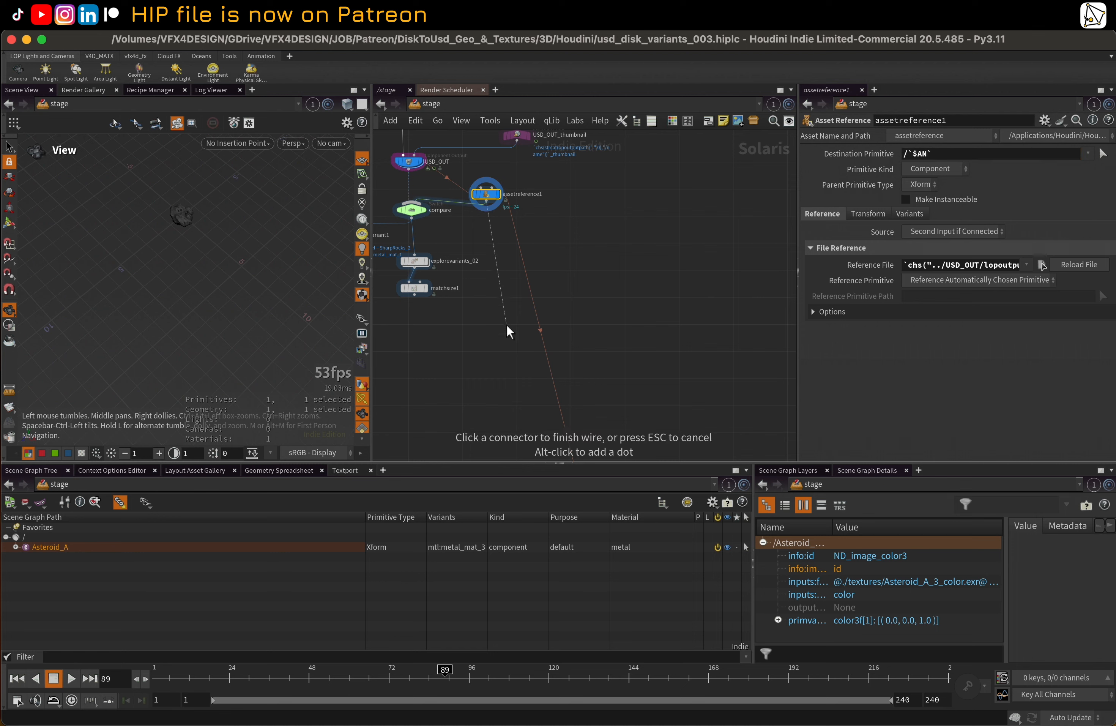
middle_click_drag(512, 315, 494, 172)
middle_click_drag(507, 370, 489, 271)
left_click(572, 283)
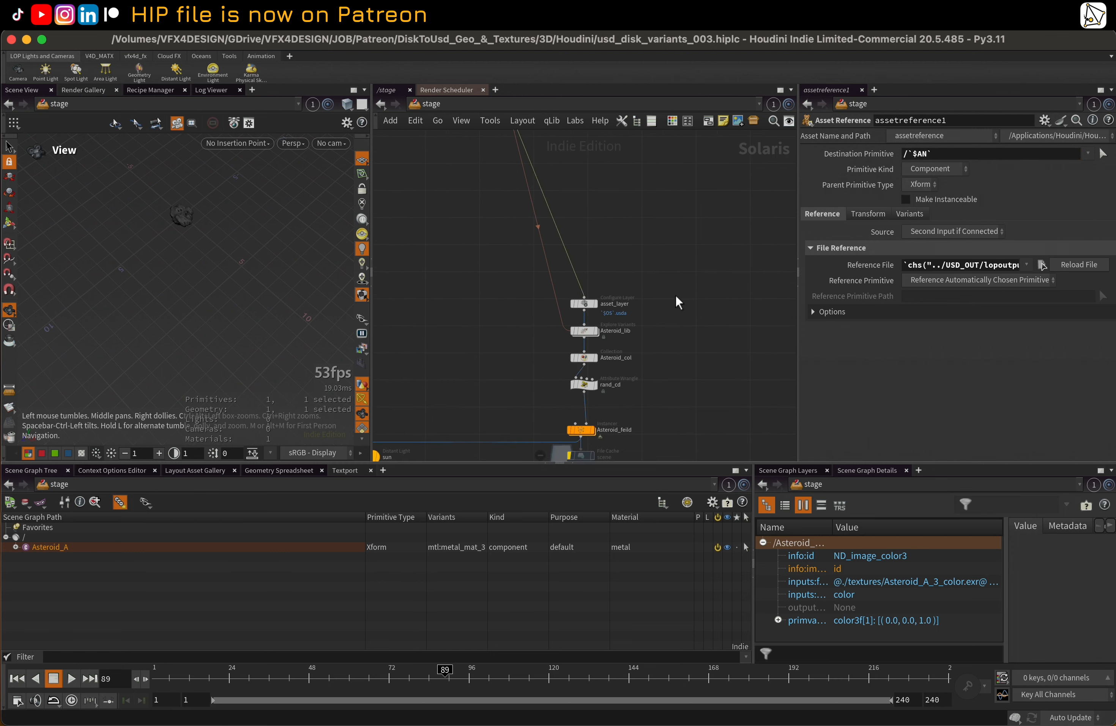
Show the asset_layer node's parameters with more room to examine its USD save path
middle_click_drag(678, 302, 636, 224)
left_click(548, 211)
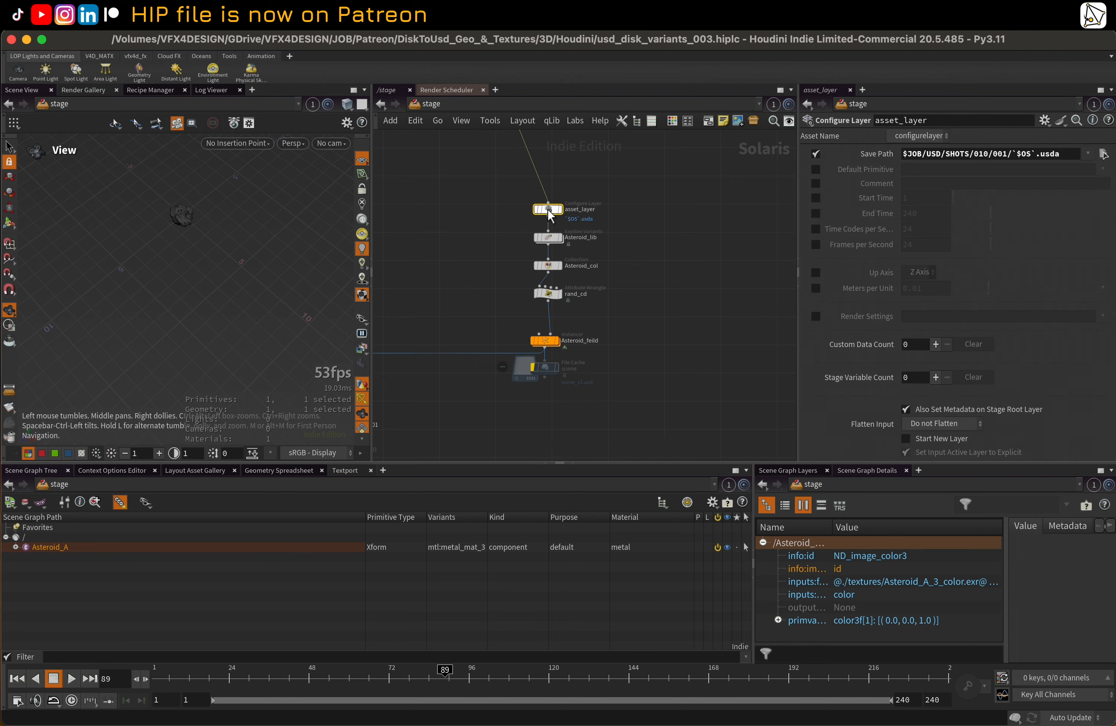
scroll(585, 205, "up", 1)
left_click_drag(797, 191, 685, 198)
scroll(537, 212, "up", 3)
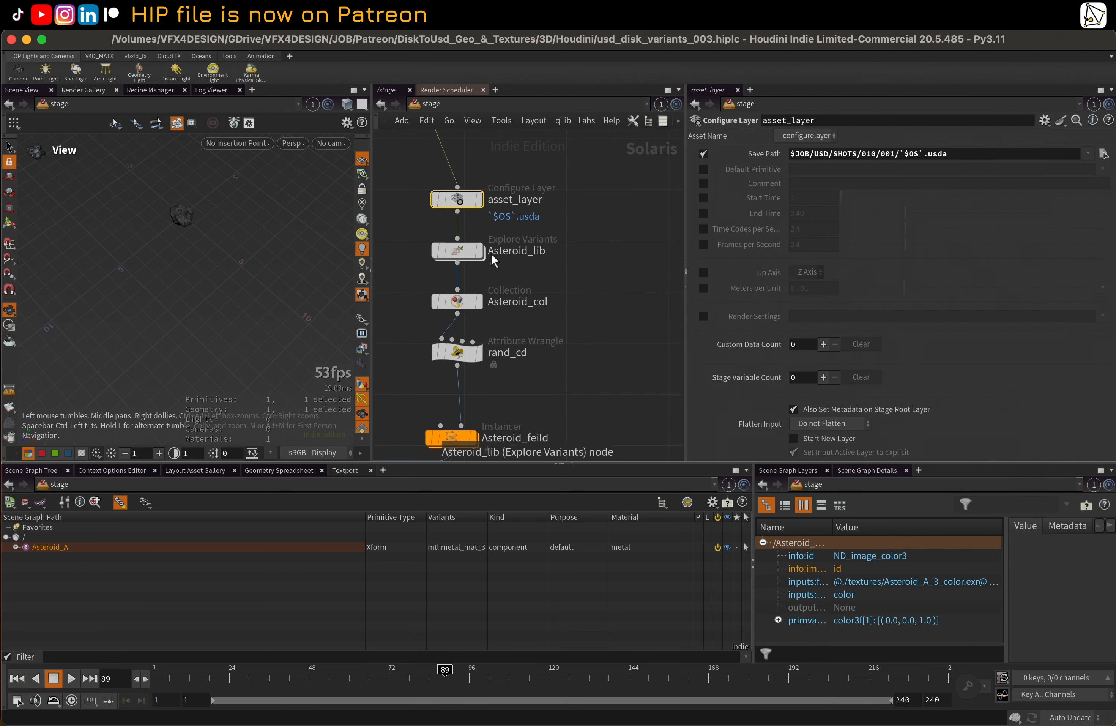
Display the Asteroid_lib Explore Variants node and expand Asteroid_A in the scene graph to examine its material variants
left_click(470, 258)
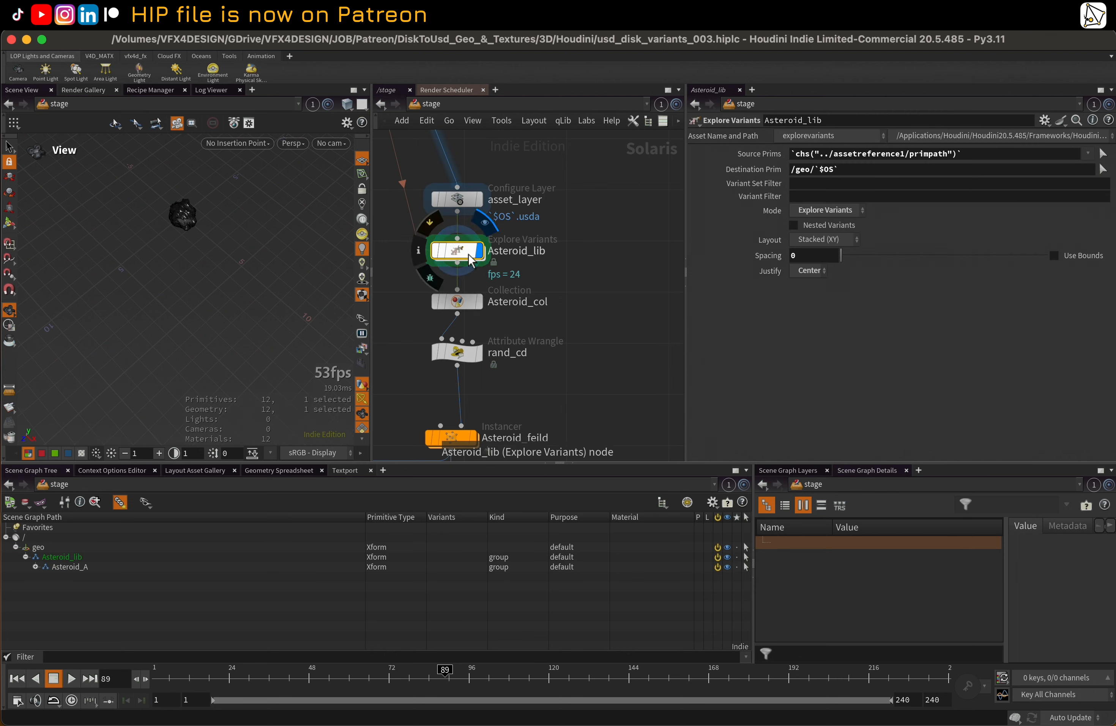
middle_click_drag(526, 259, 564, 248)
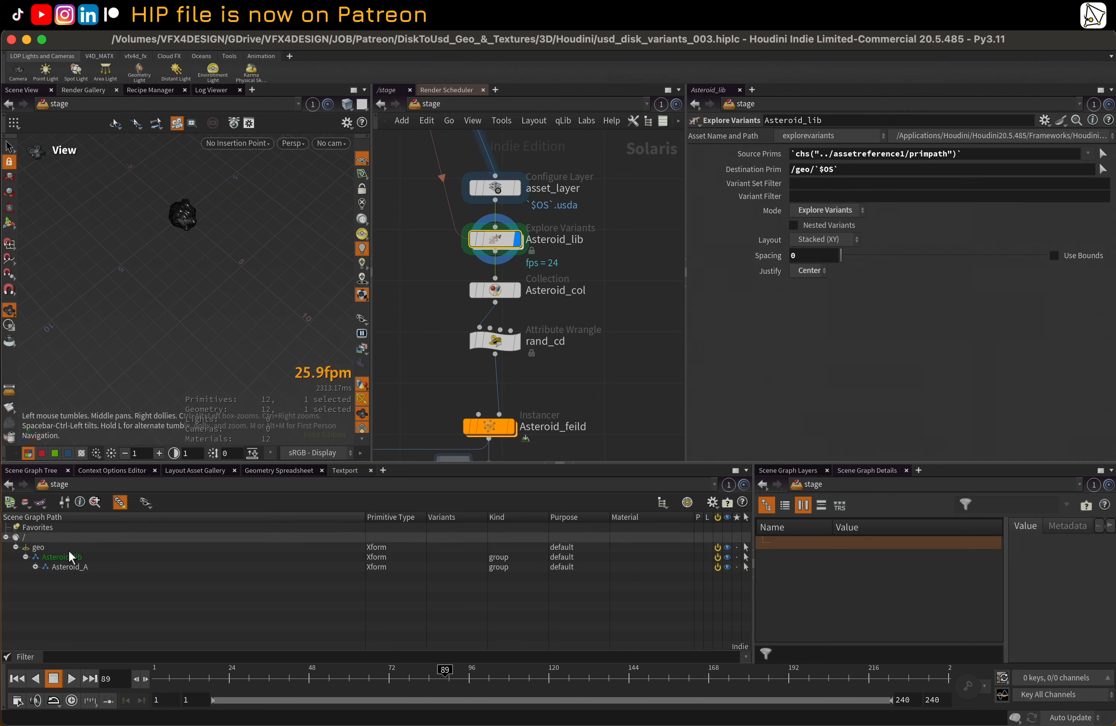
left_click(35, 567)
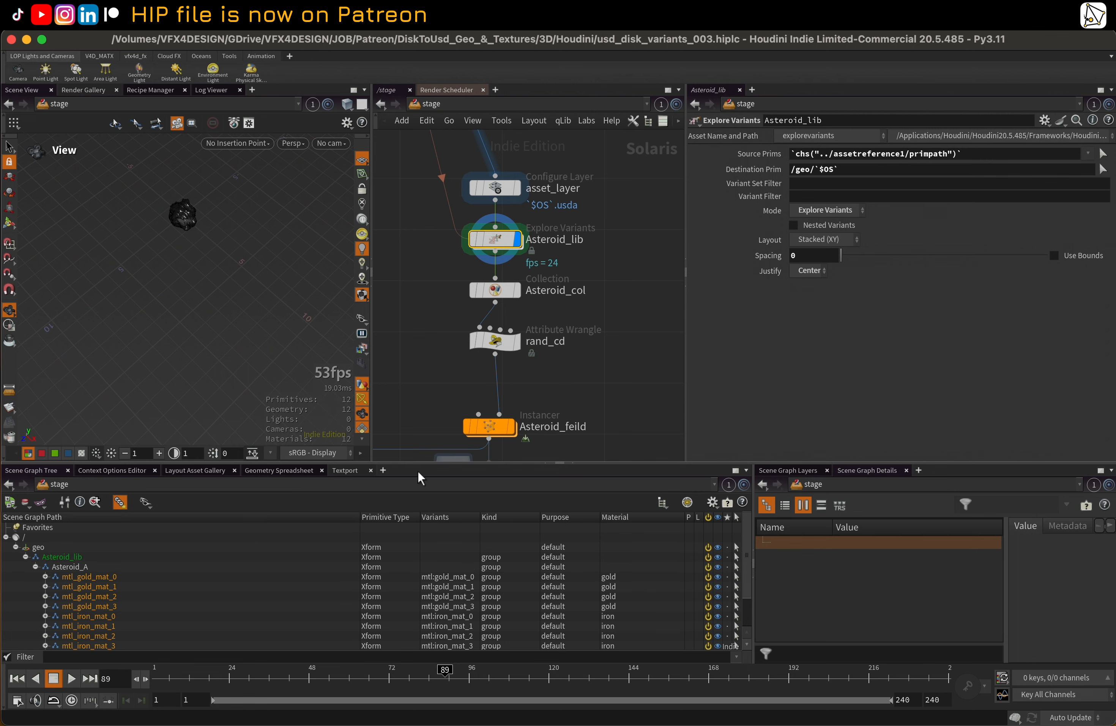
left_click_drag(424, 463, 424, 415)
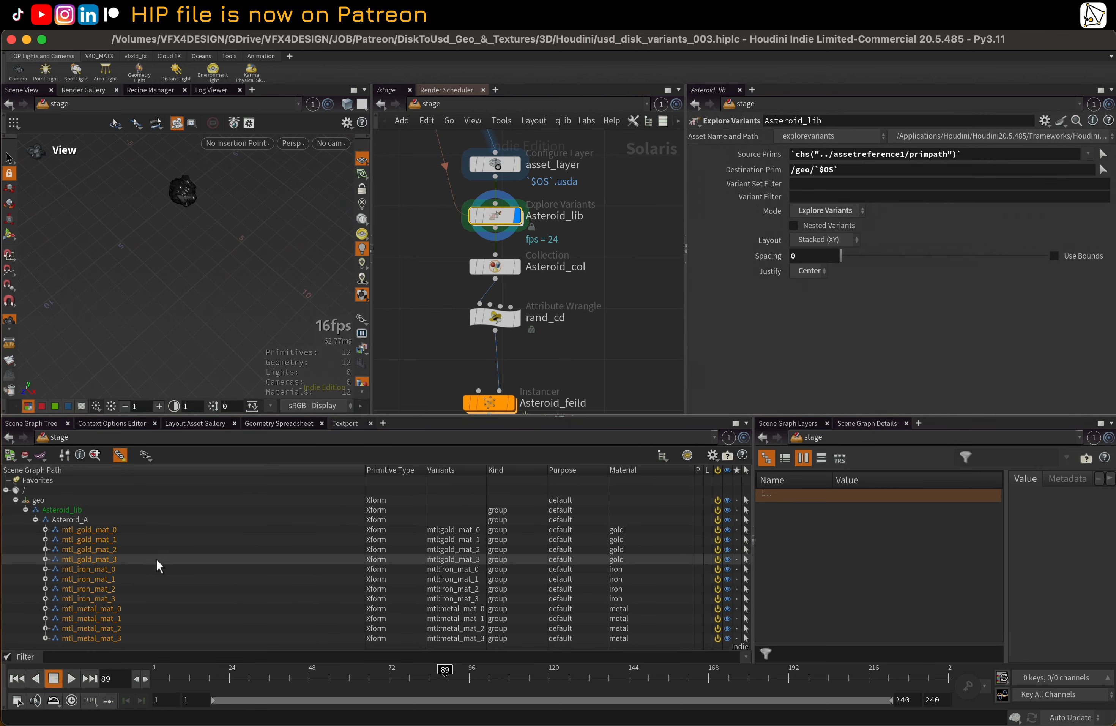
Display the Asteroid_col collection and the rand_cd wrangle in turn, reviewing the primitive pattern and the random color code
middle_click_drag(425, 356, 461, 330)
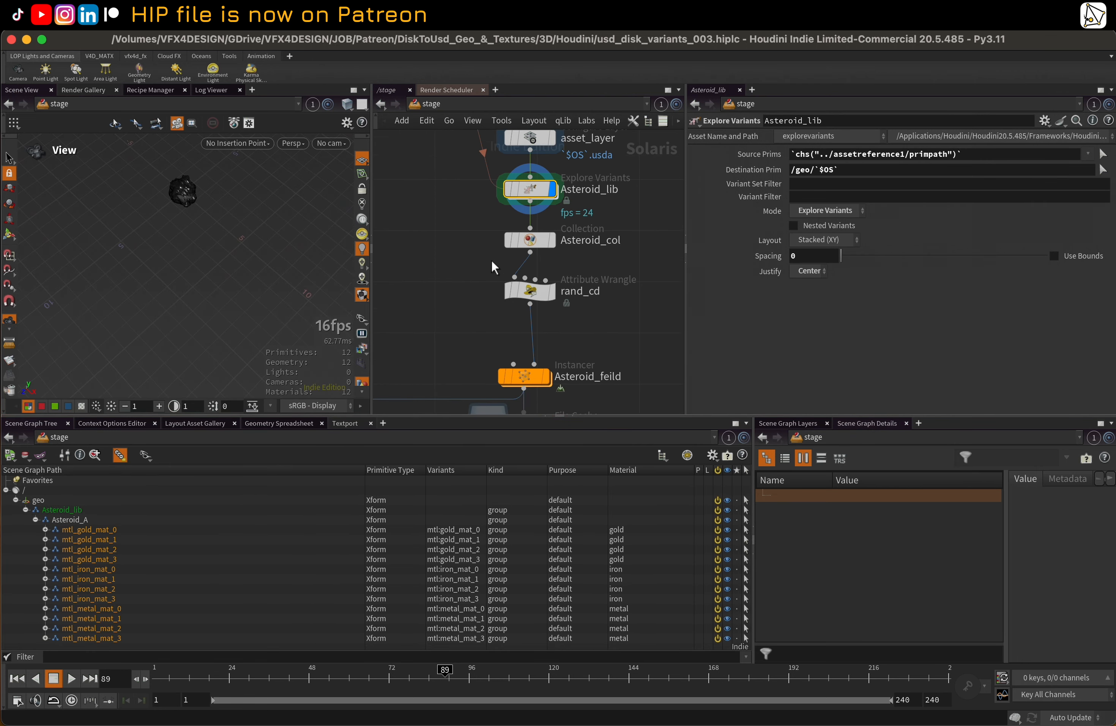
left_click(552, 240)
left_click(531, 240)
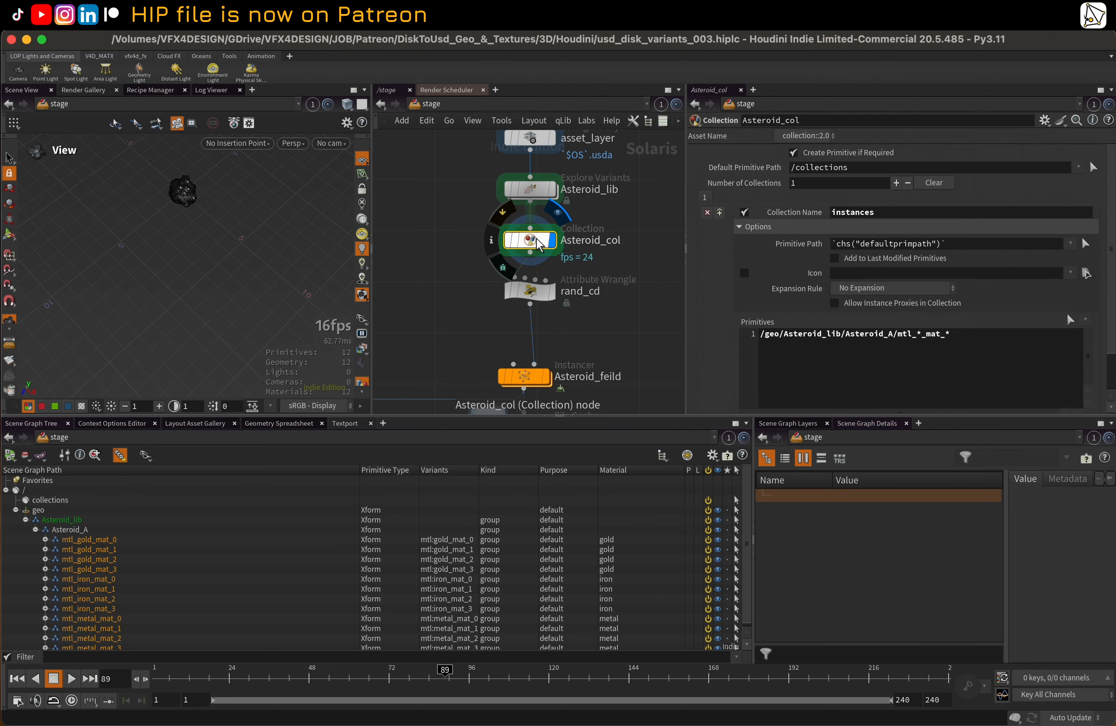
left_click(550, 302)
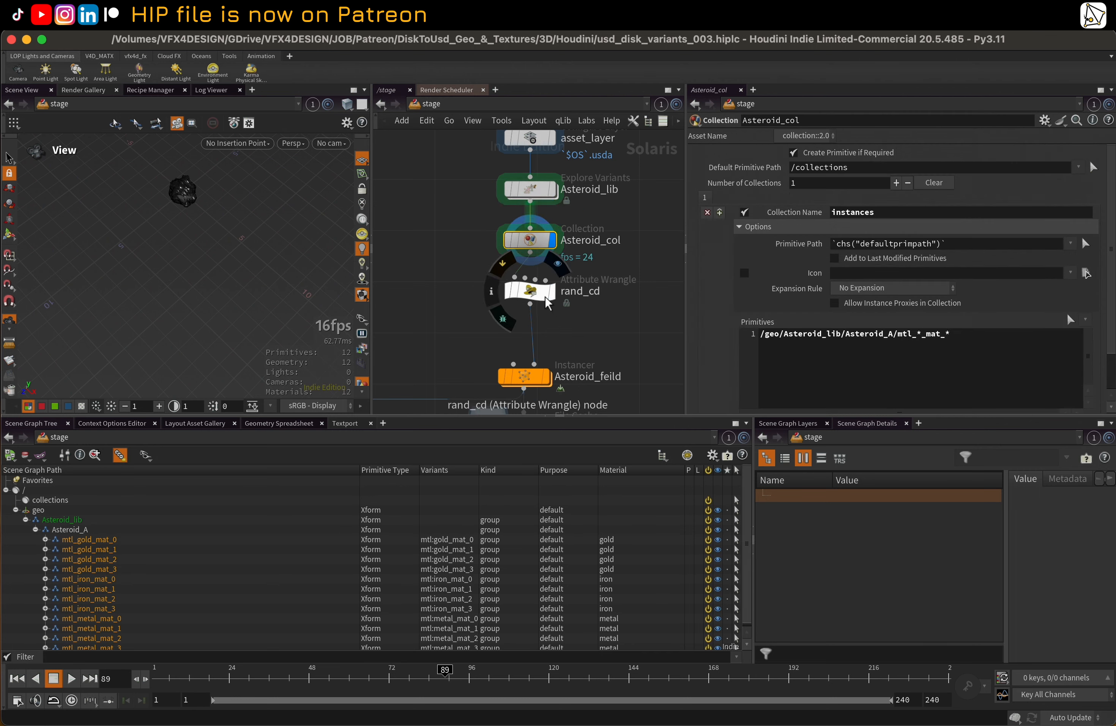
left_click(553, 296)
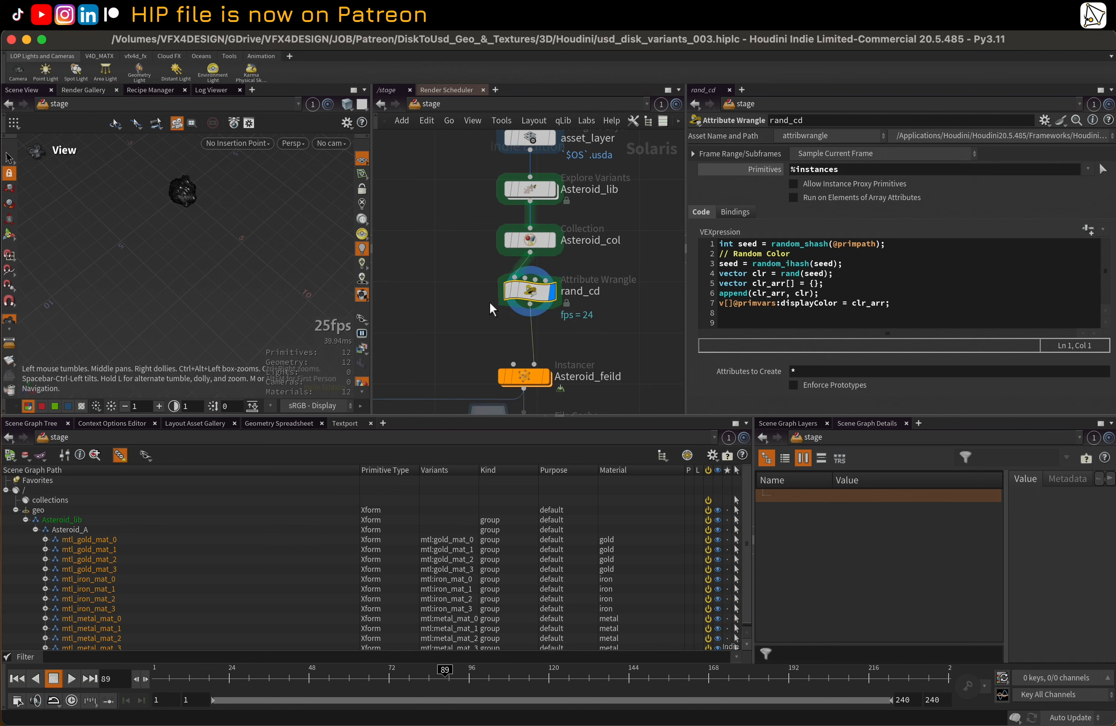
Display the Asteroid_feild instancer and inspect the randomly colored asteroid instances from several angles in the viewport
middle_click_drag(490, 303, 504, 219)
left_click(559, 298)
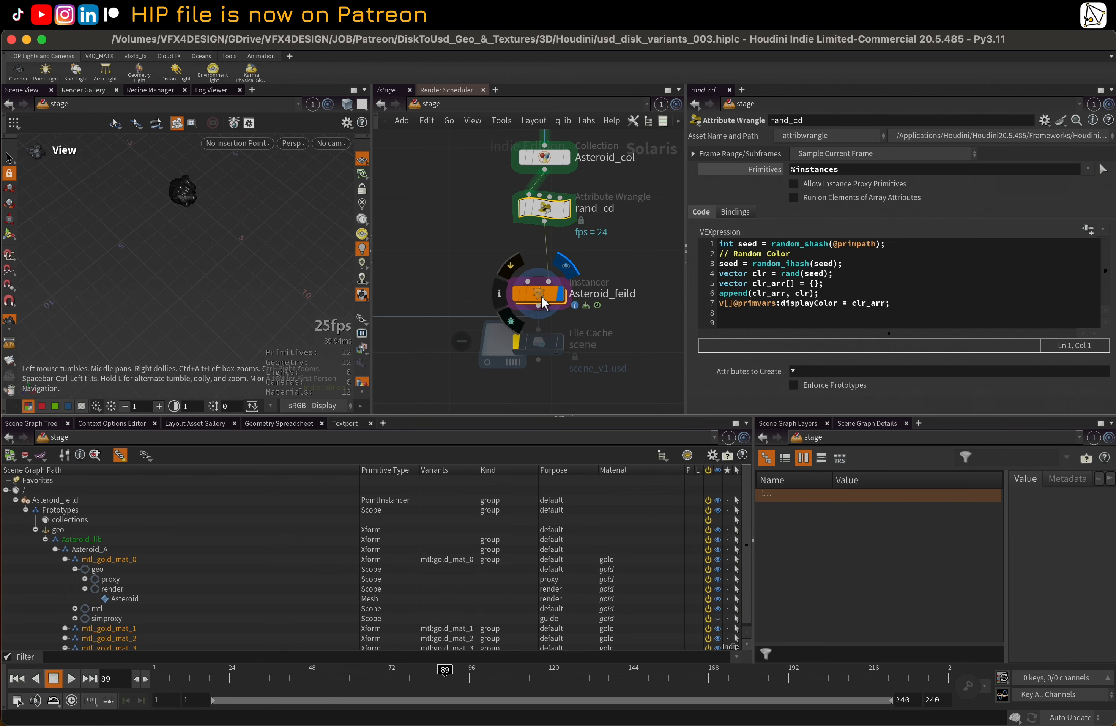
left_click(542, 297)
right_click_drag(241, 233, 153, 284)
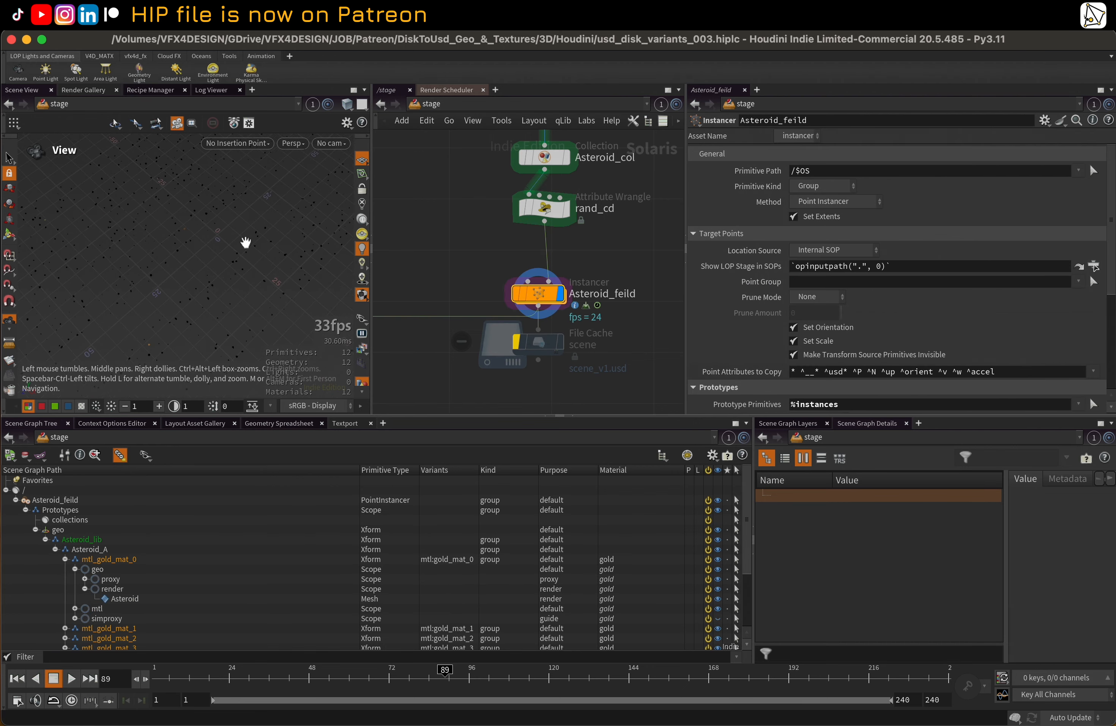
left_click_drag(246, 242, 137, 264)
right_click_drag(137, 264, 216, 266)
middle_click_drag(216, 266, 222, 291)
left_click_drag(222, 291, 225, 235)
right_click_drag(225, 234, 203, 255)
middle_click_drag(203, 255, 218, 275)
left_click_drag(219, 275, 178, 253)
right_click_drag(178, 252, 160, 279)
left_click_drag(160, 279, 196, 309)
Narrow the parameter area and widen the viewport to give the asteroid field more room
left_click_drag(687, 309, 853, 309)
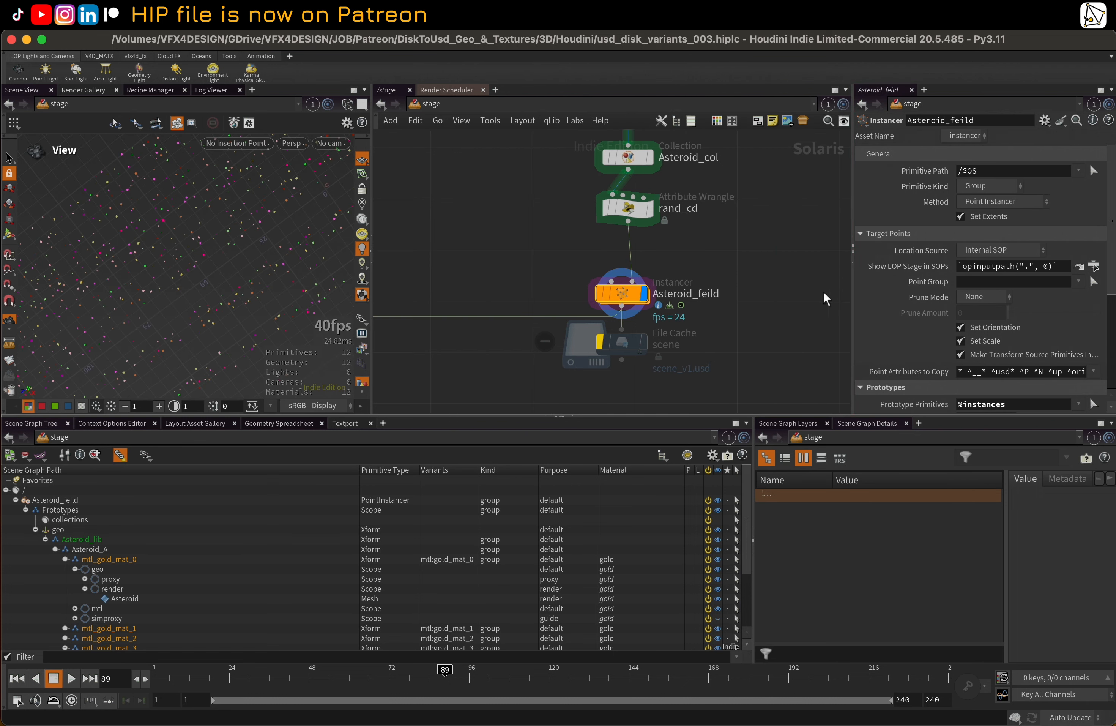
scroll(598, 283, "down", 4)
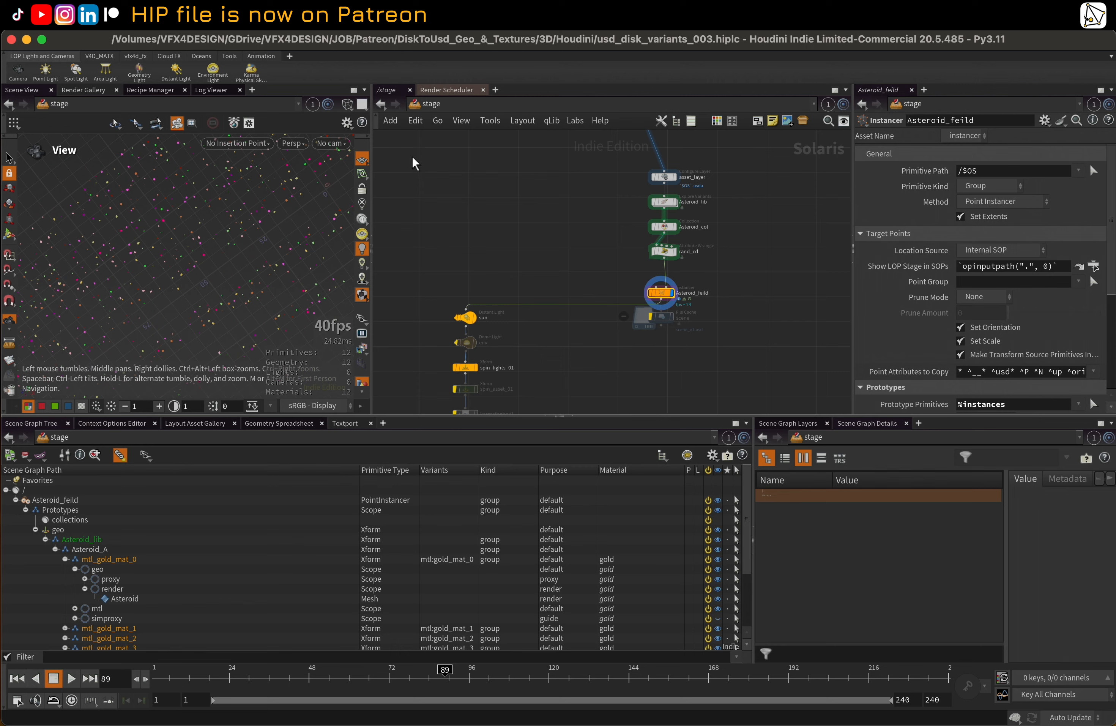
left_click_drag(371, 151, 520, 151)
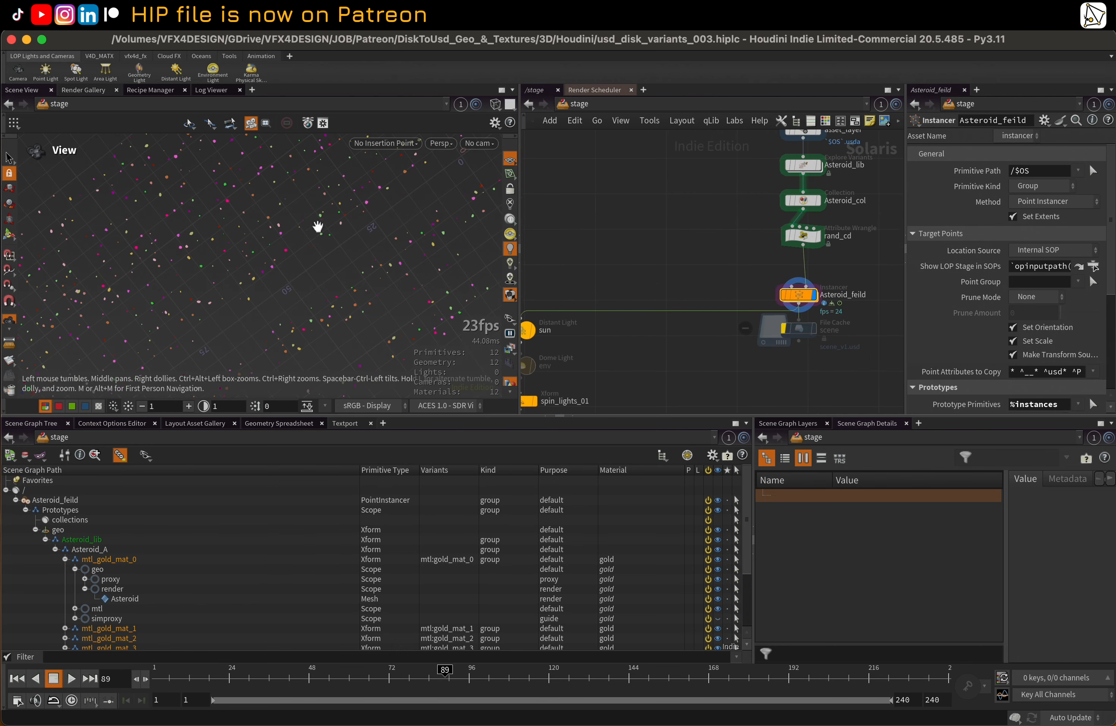
left_click_drag(313, 185, 319, 163)
middle_click_drag(680, 245, 566, 242)
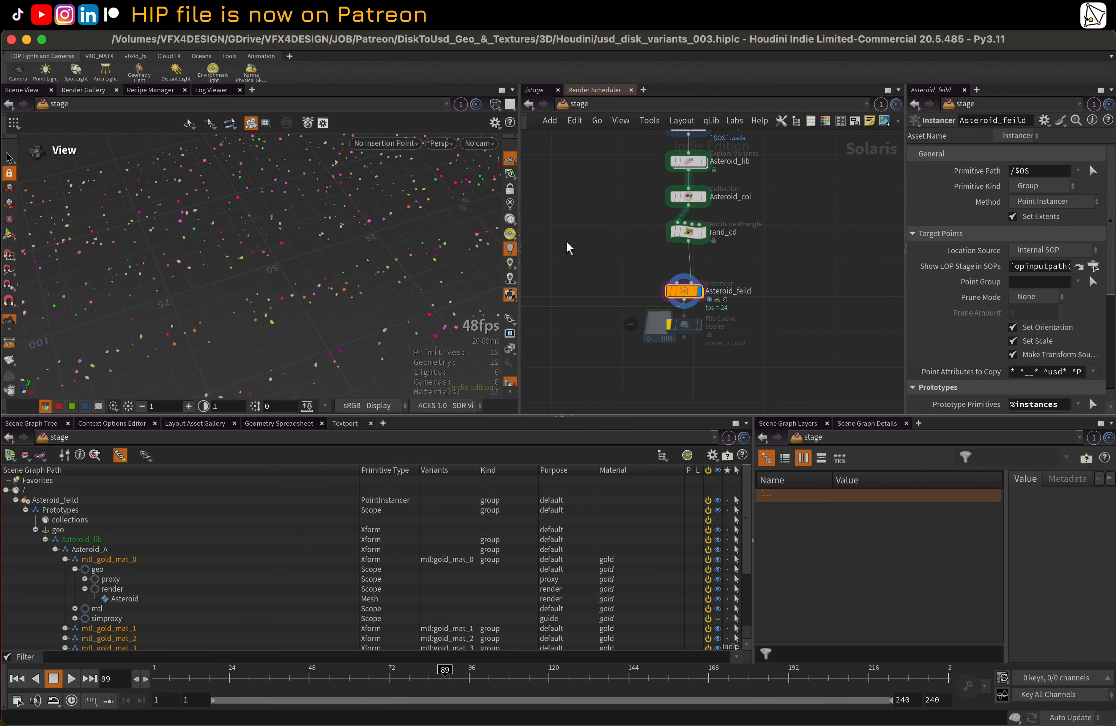
Enter the Asteroid_feild instancer's geometry network and display grid1, followed by the mountain1 noise node and its parameters
double_click(691, 297)
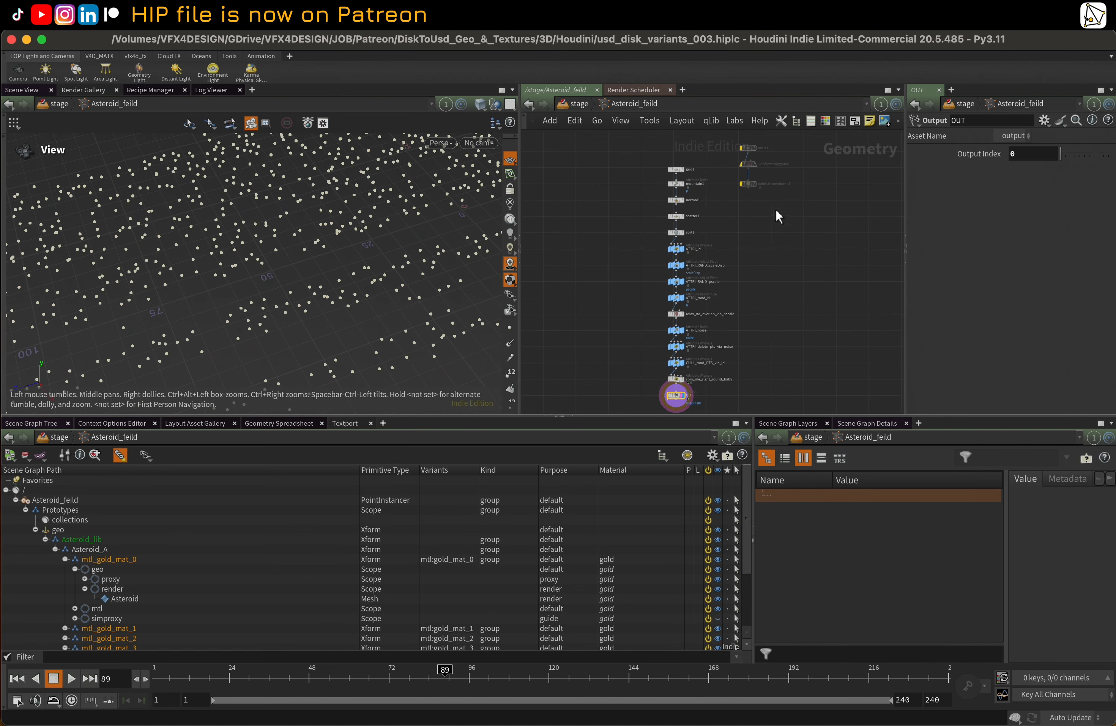
double_click(665, 238)
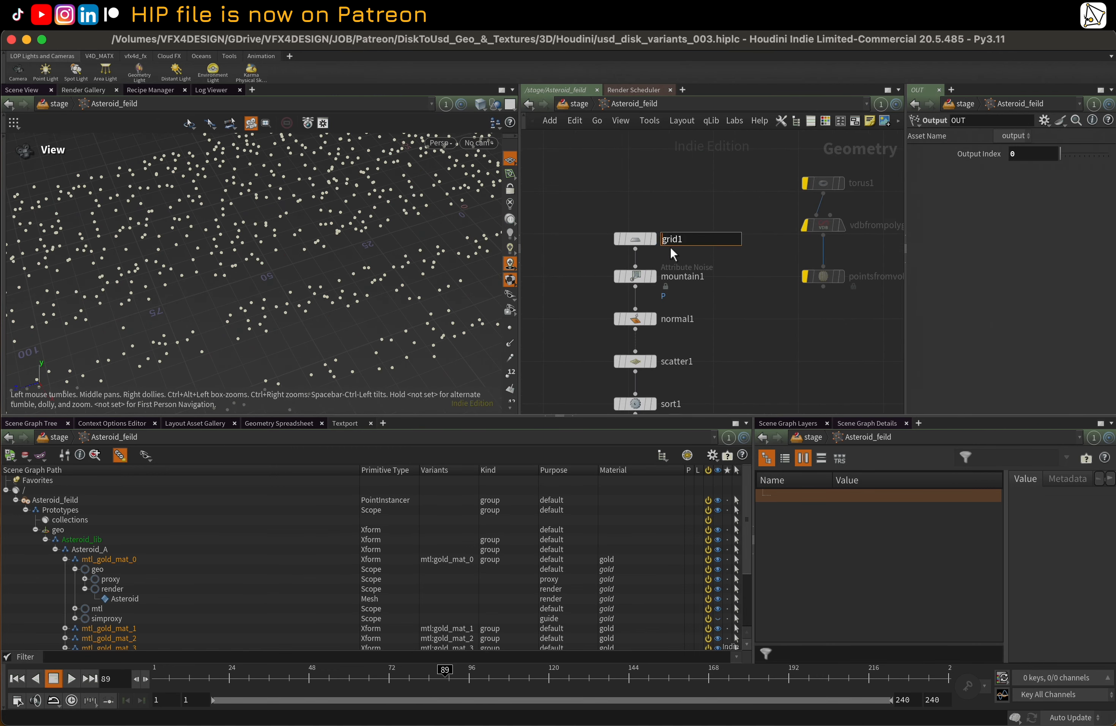
left_click(651, 243)
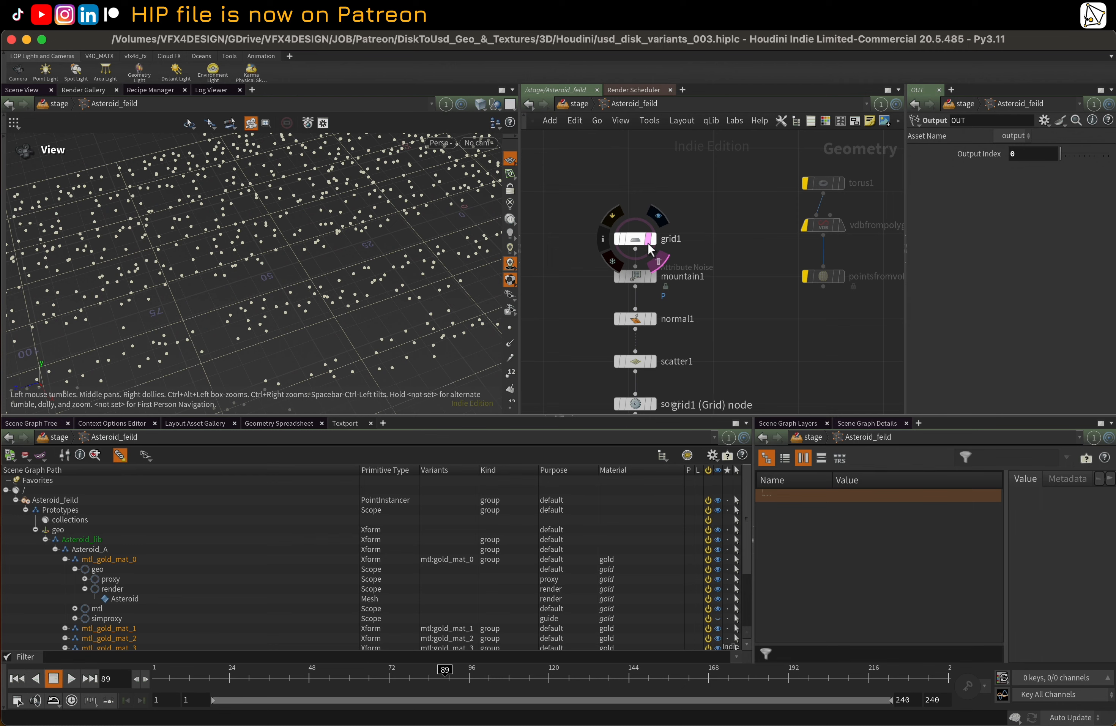
left_click(658, 216)
left_click(654, 279)
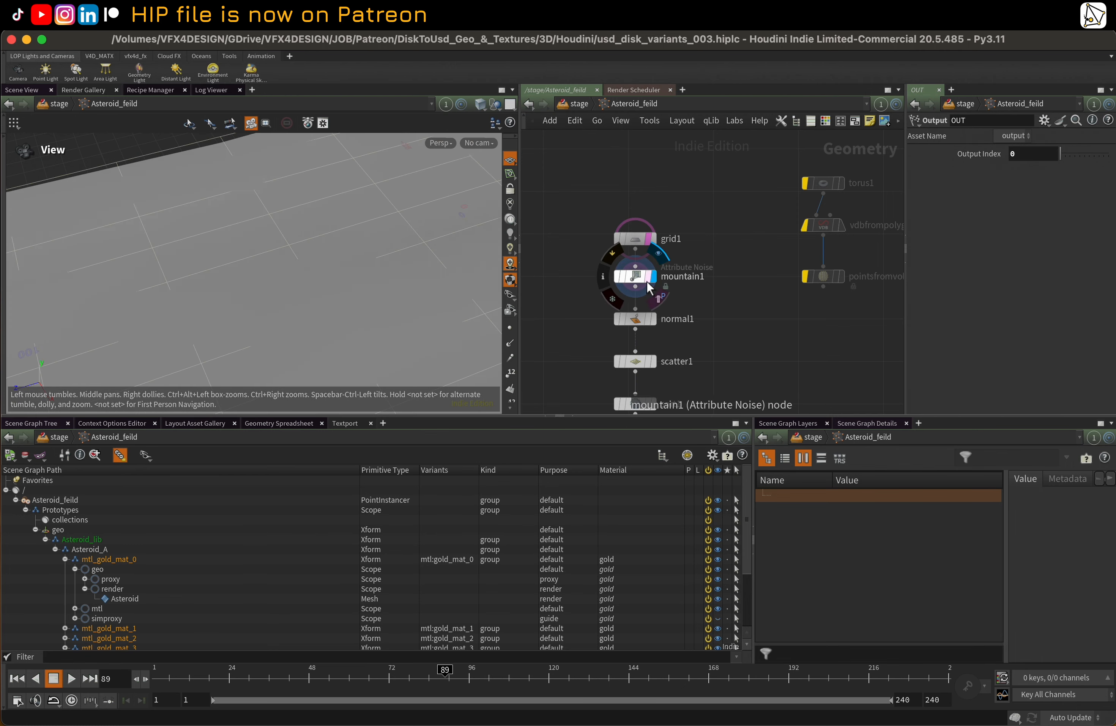
left_click(648, 279)
left_click(639, 280)
Display the scatter1 node's points and review its count and relaxation settings
middle_click_drag(707, 322, 689, 225)
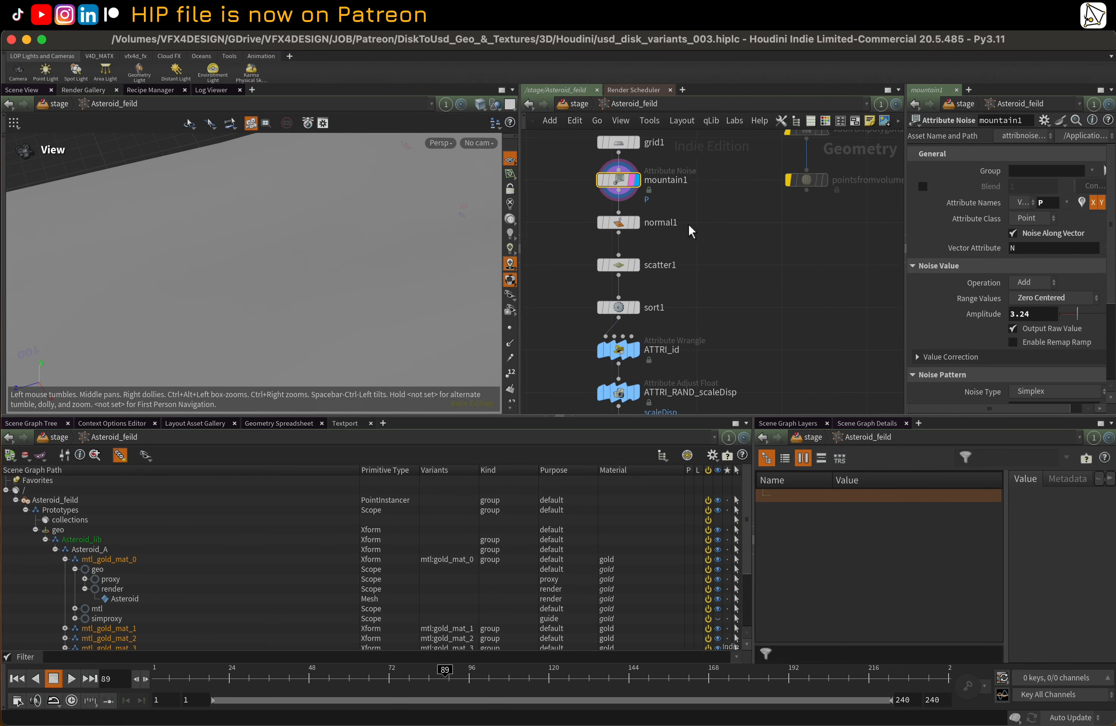
left_click(618, 265)
left_click(638, 265)
Display the sort1 node and set the seed of its random point sort to 74
middle_click_drag(640, 265, 640, 194)
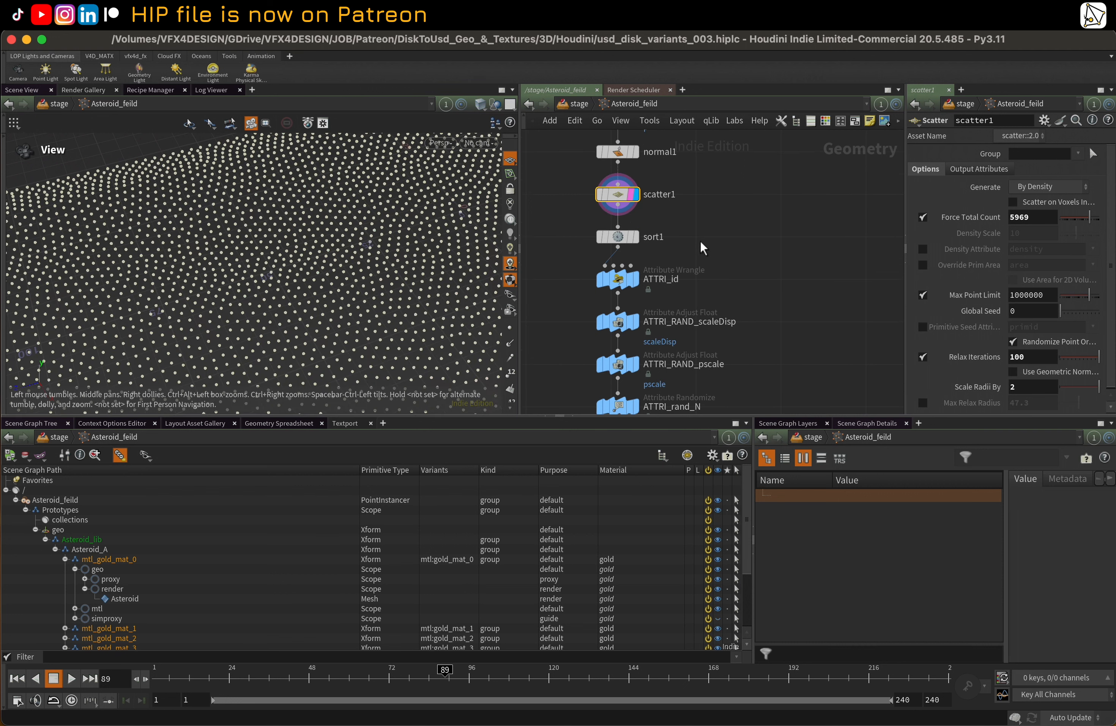
left_click(617, 237)
left_click(638, 237)
left_click(637, 237)
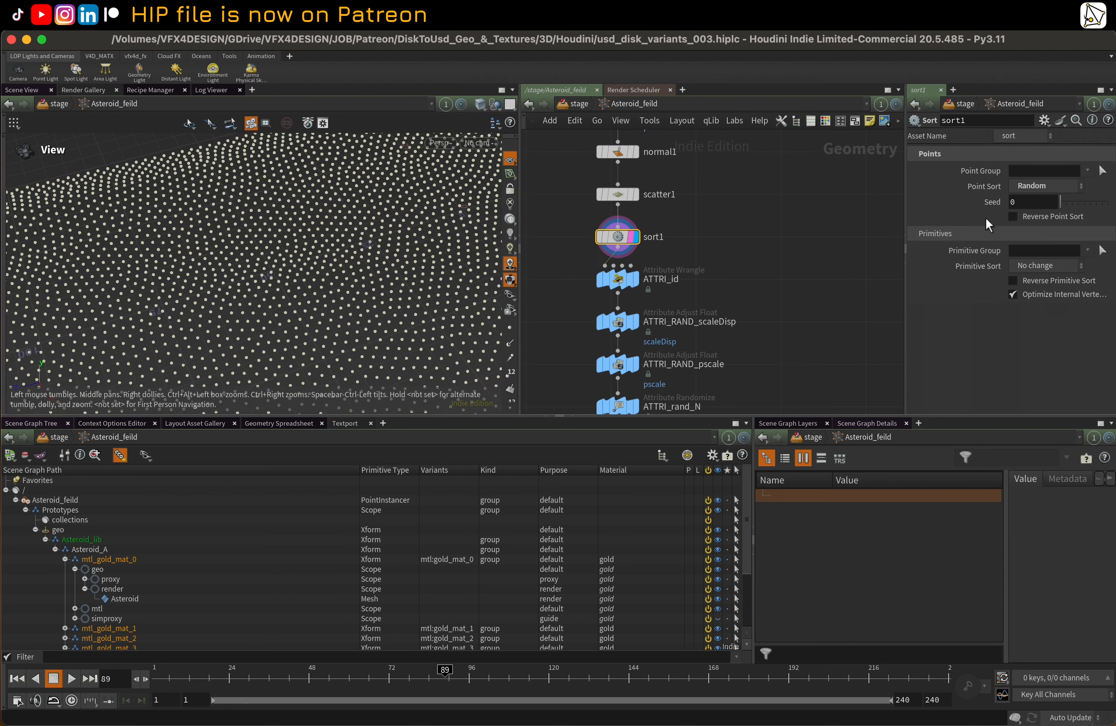
middle_click_drag(677, 230, 686, 180)
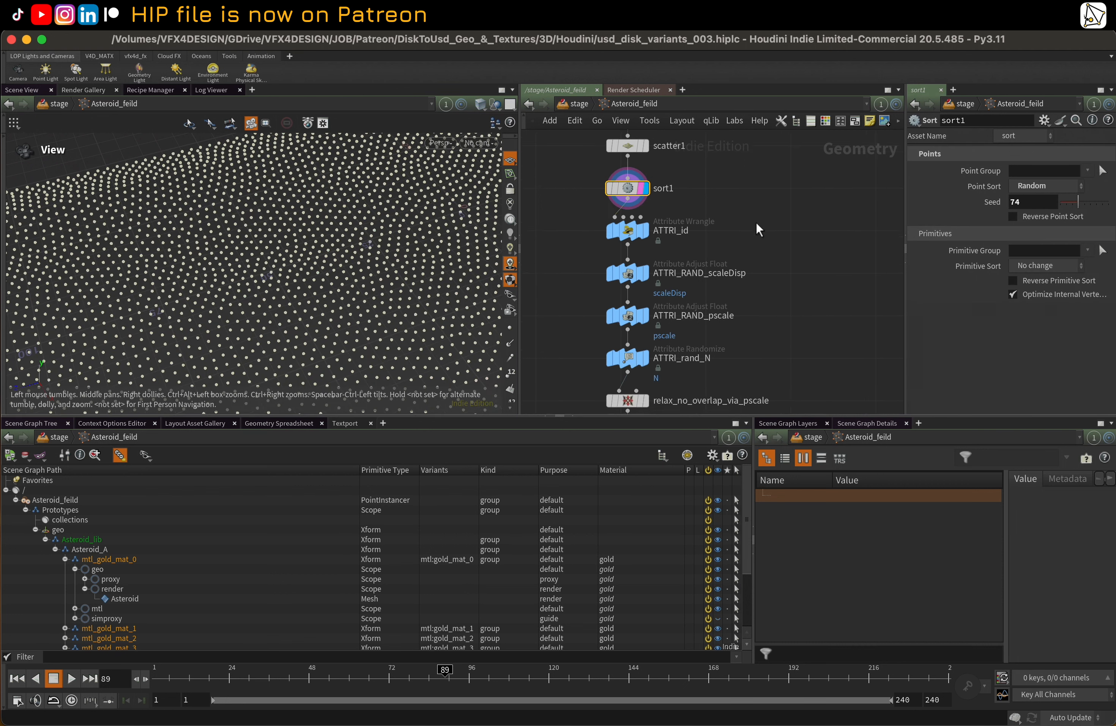
Display the ATTRI_id wrangle and the ATTRI_RAND_scaleDisp node in turn to review the id code and the scaleDisp range
left_click(632, 232)
left_click(640, 232)
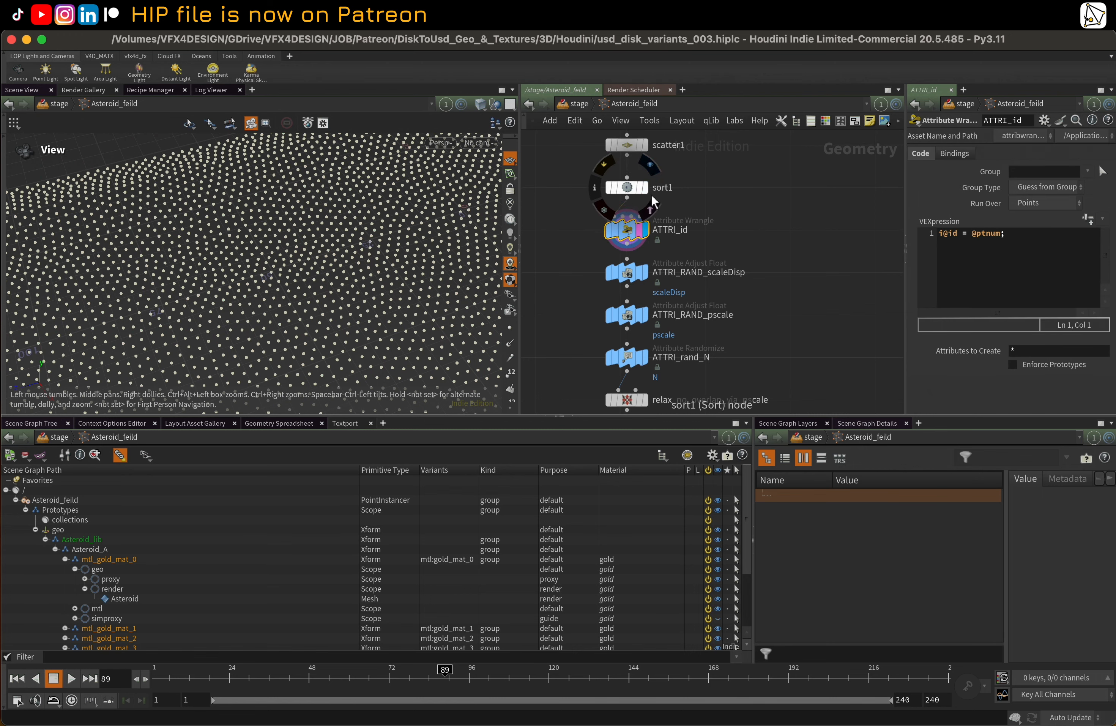
scroll(720, 239, "down", 2)
left_click(631, 253)
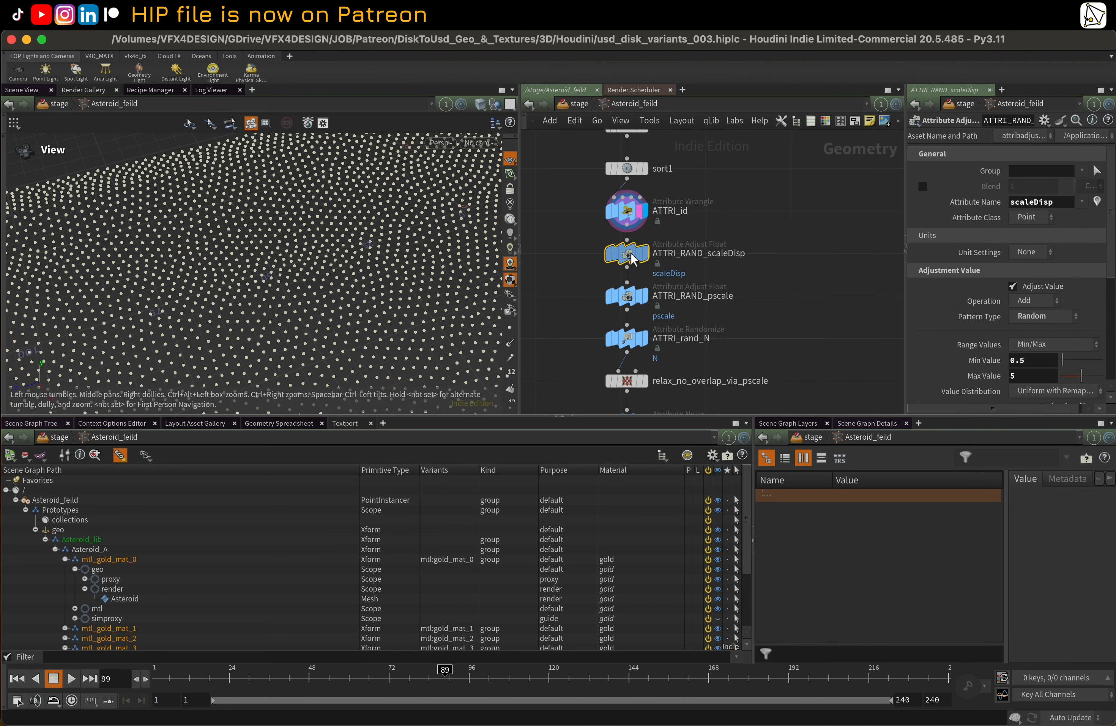
key("r")
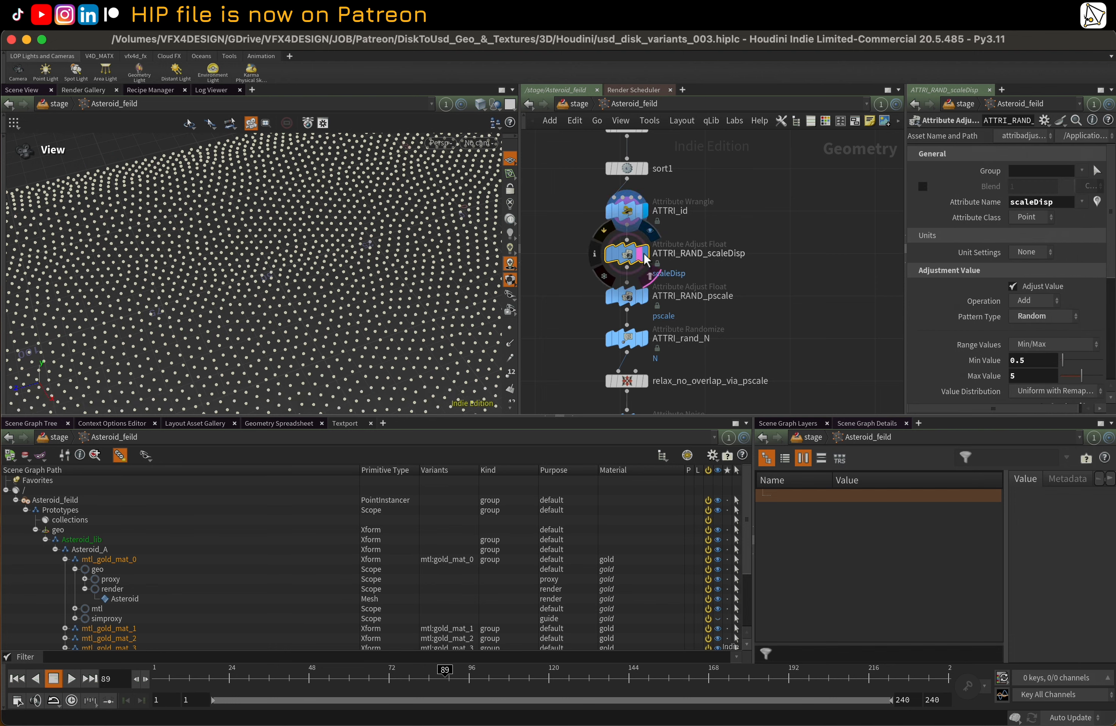
mouse_move(632, 264)
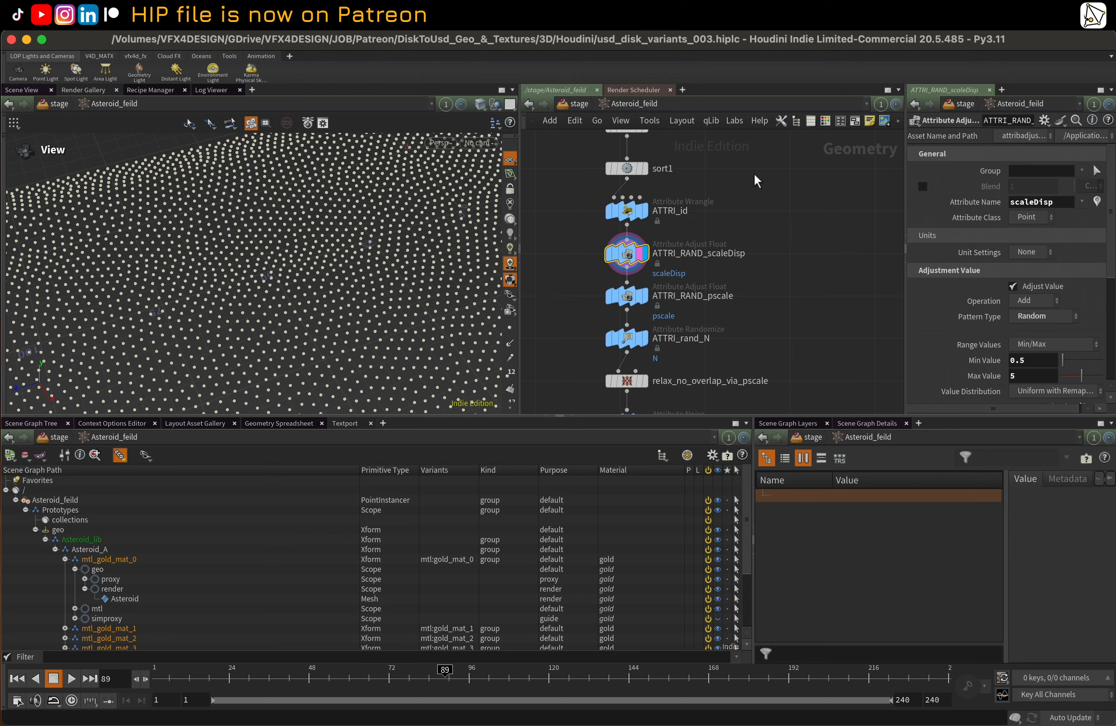
Return to the stage network and enter the ML_01 material library further up
key("u")
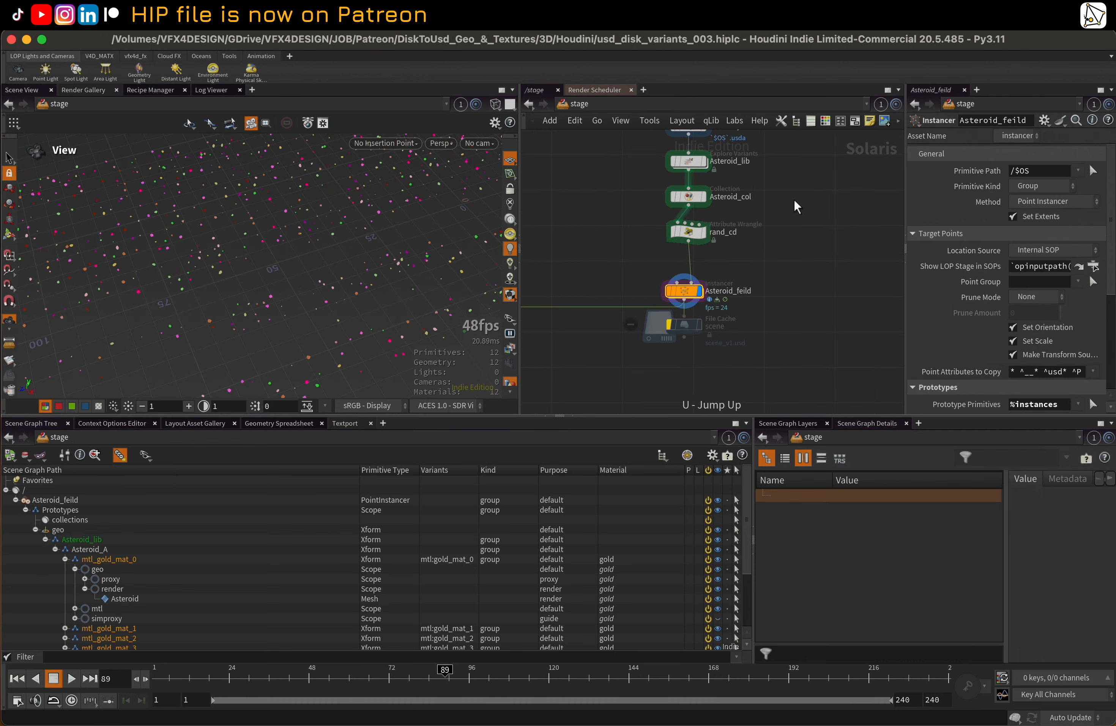
middle_click_drag(795, 198, 802, 299)
middle_click_drag(625, 227, 713, 377)
middle_click_drag(626, 144, 712, 379)
mouse_move(737, 219)
middle_mouse_down()
mouse_move(719, 398)
mouse_move(642, 419)
middle_mouse_up()
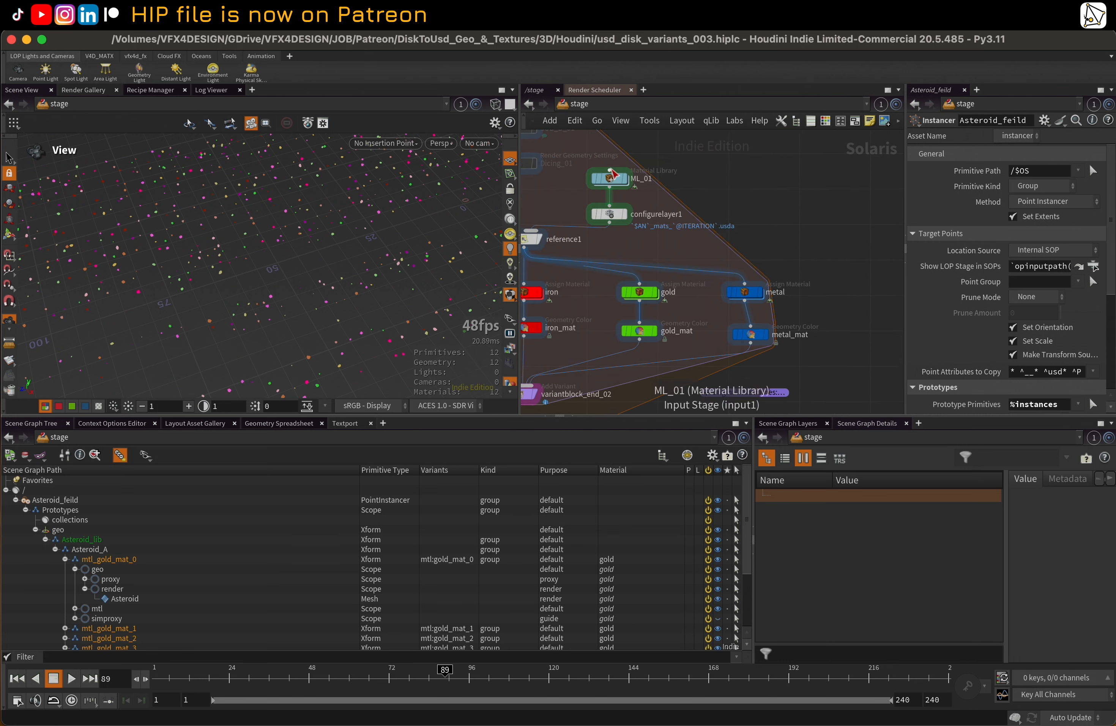
double_click(610, 177)
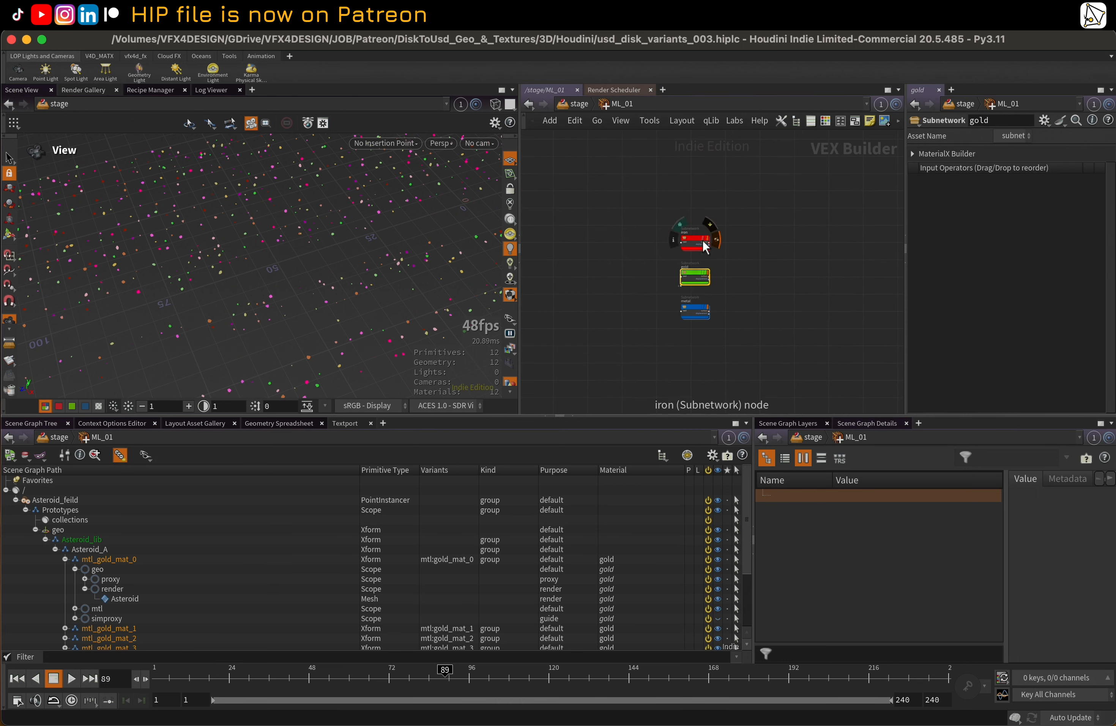
Enter the iron material and examine the scaleDisp geometry property node that feeds the displacement
double_click(695, 240)
middle_click_drag(713, 382, 704, 305)
left_click(674, 338)
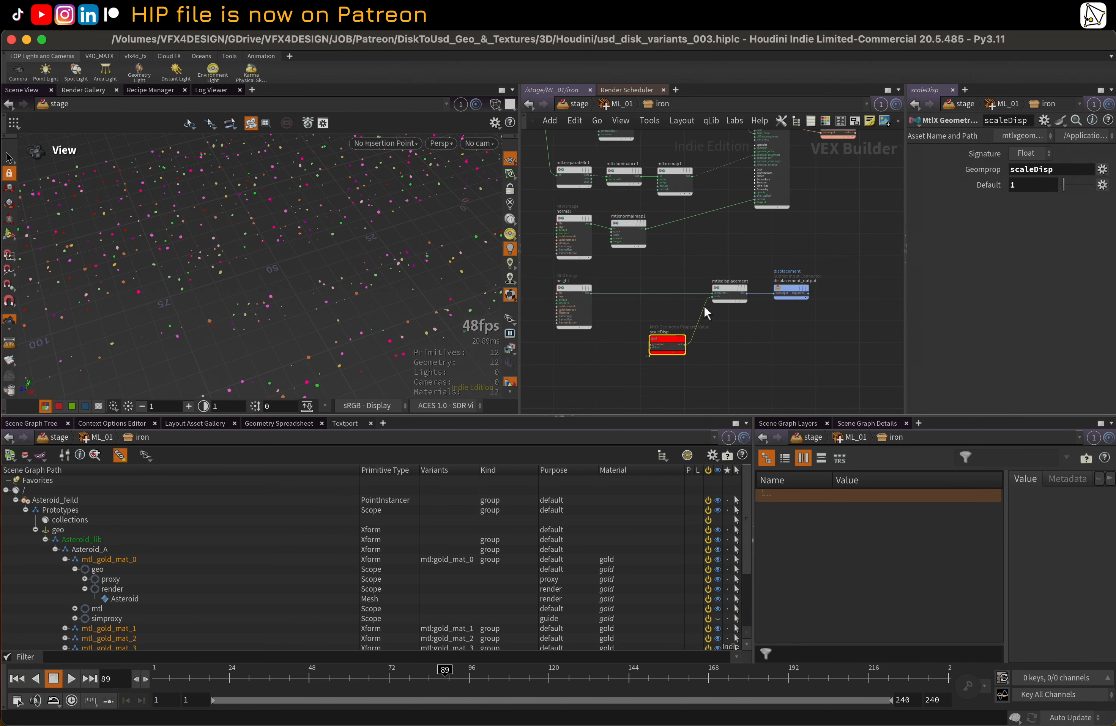
middle_click_drag(734, 348, 730, 351)
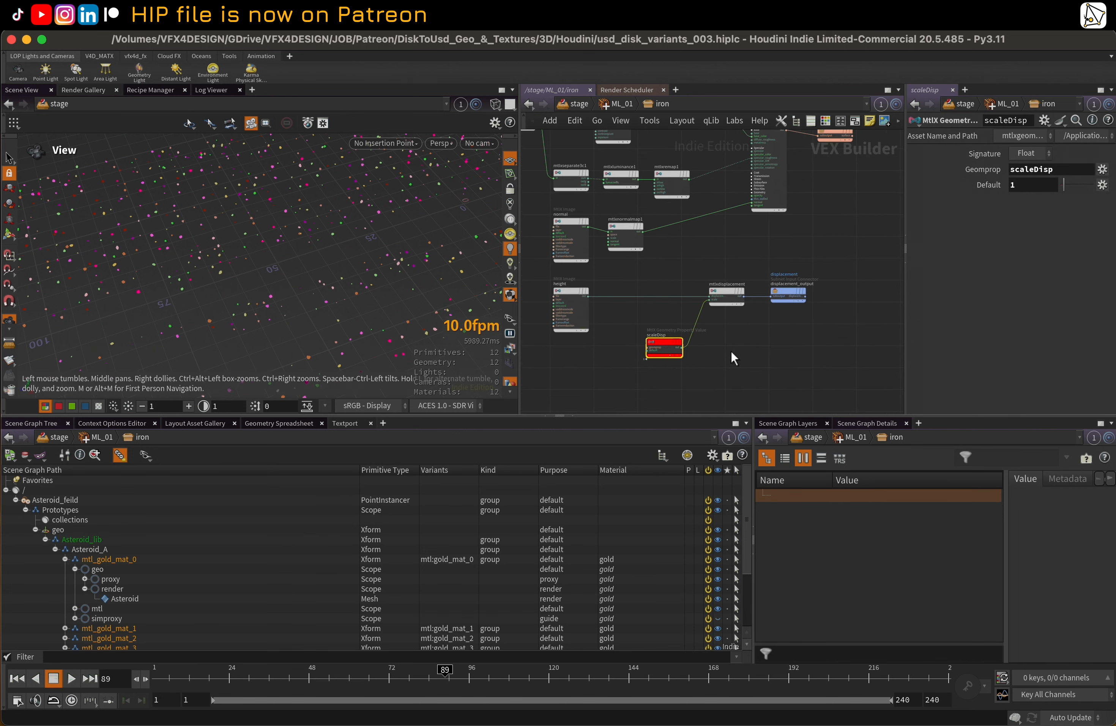
middle_click_drag(676, 262, 684, 278)
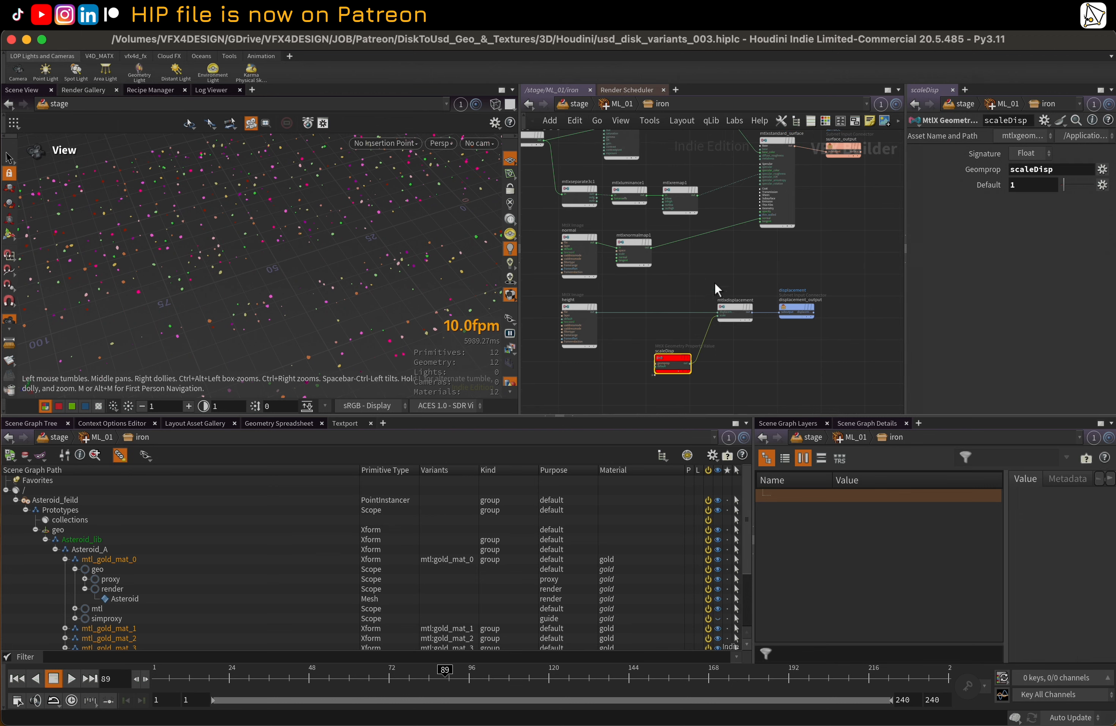
middle_click_drag(737, 246, 762, 303)
scroll(718, 238, "down", 2)
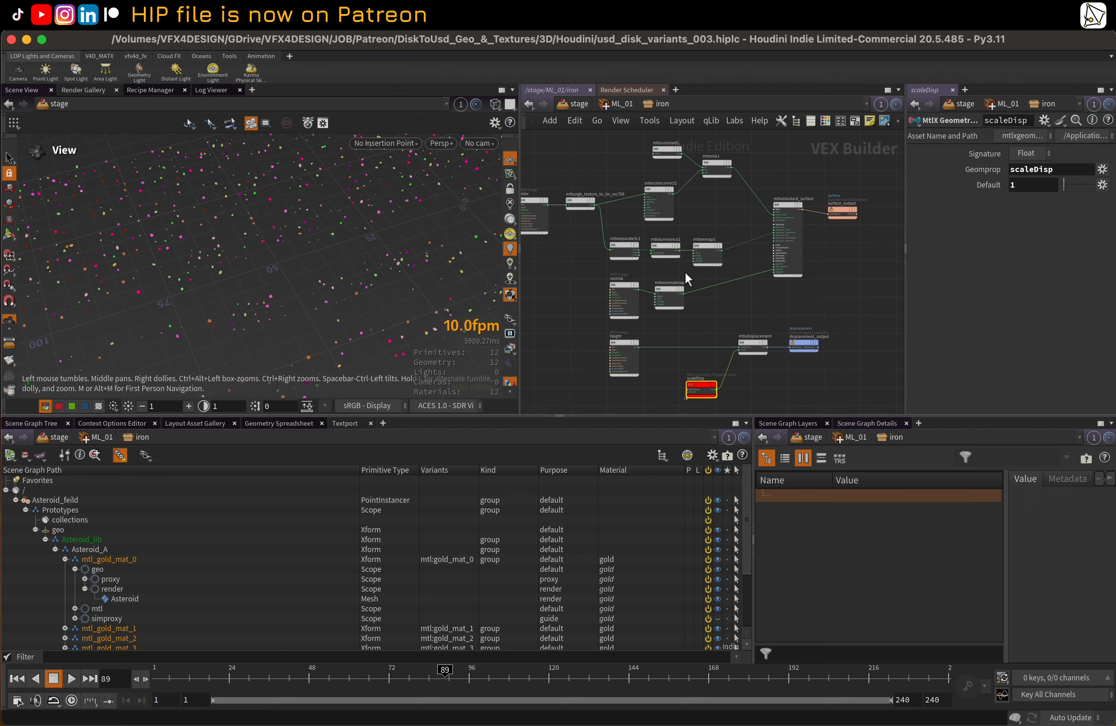
middle_click_drag(723, 313, 728, 298)
Go back from the iron material to the stage and reopen the Asteroid_feild instancer's geometry network
key("u")
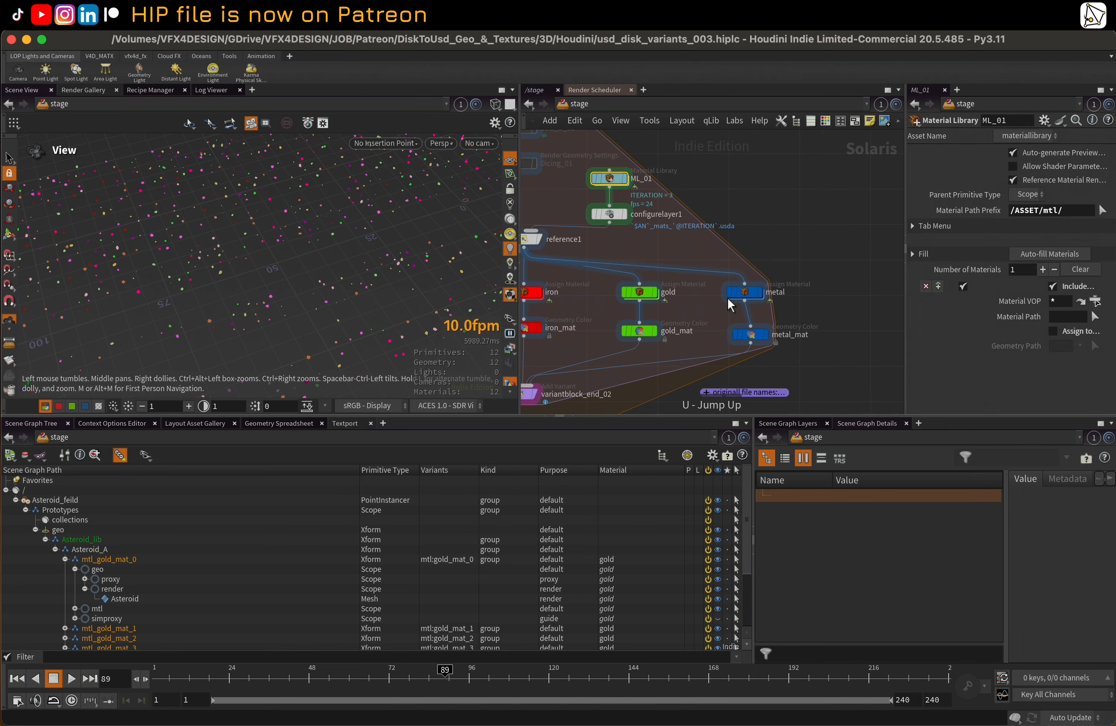
mouse_move(781, 307)
middle_mouse_down()
mouse_move(750, 199)
mouse_move(804, 212)
middle_mouse_up()
mouse_move(818, 262)
middle_mouse_down()
mouse_move(806, 137)
mouse_move(759, 150)
middle_mouse_up()
middle_click_drag(778, 383, 773, 260)
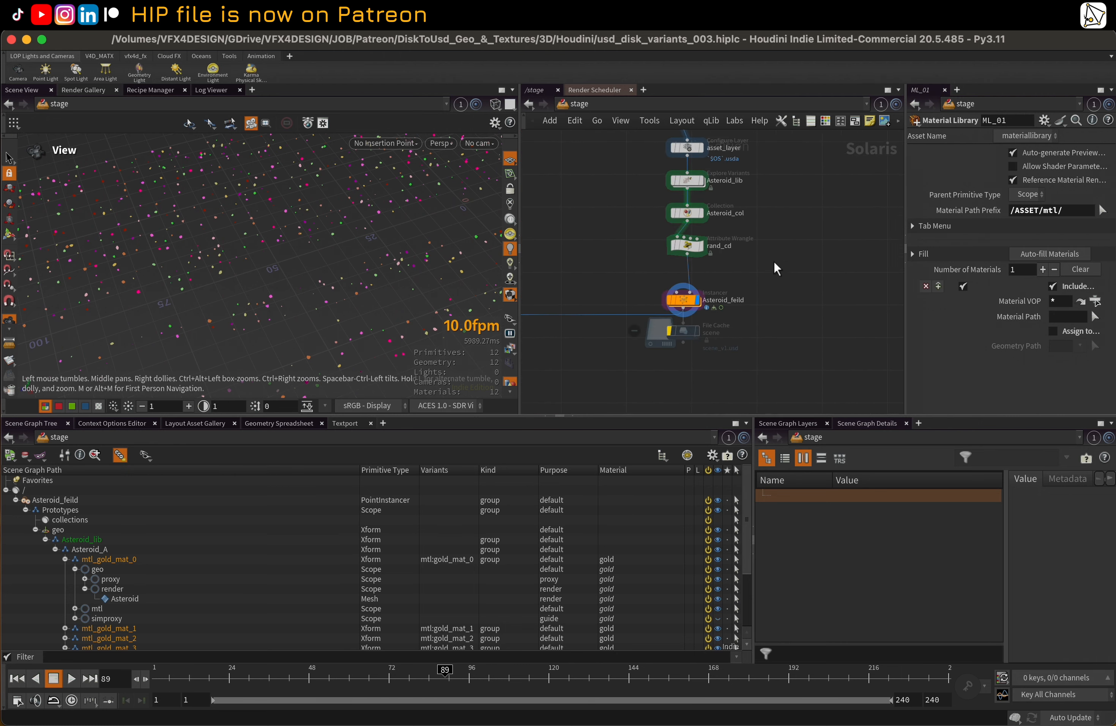
left_click(683, 300)
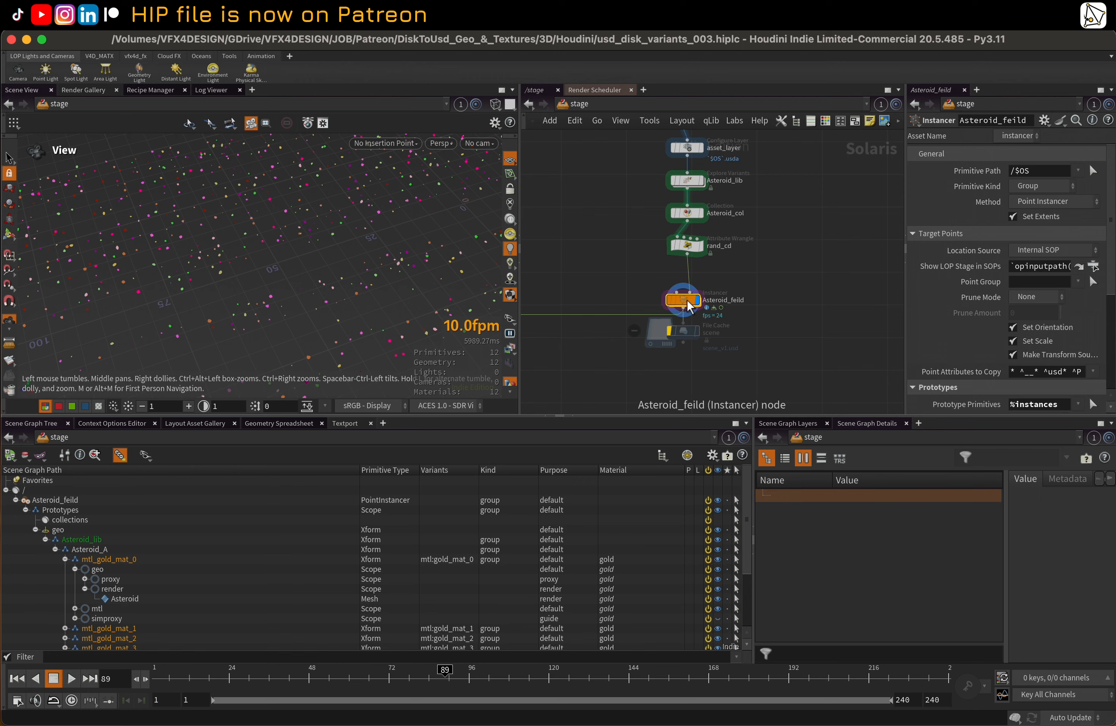
double_click(688, 301)
middle_click_drag(685, 330, 774, 276)
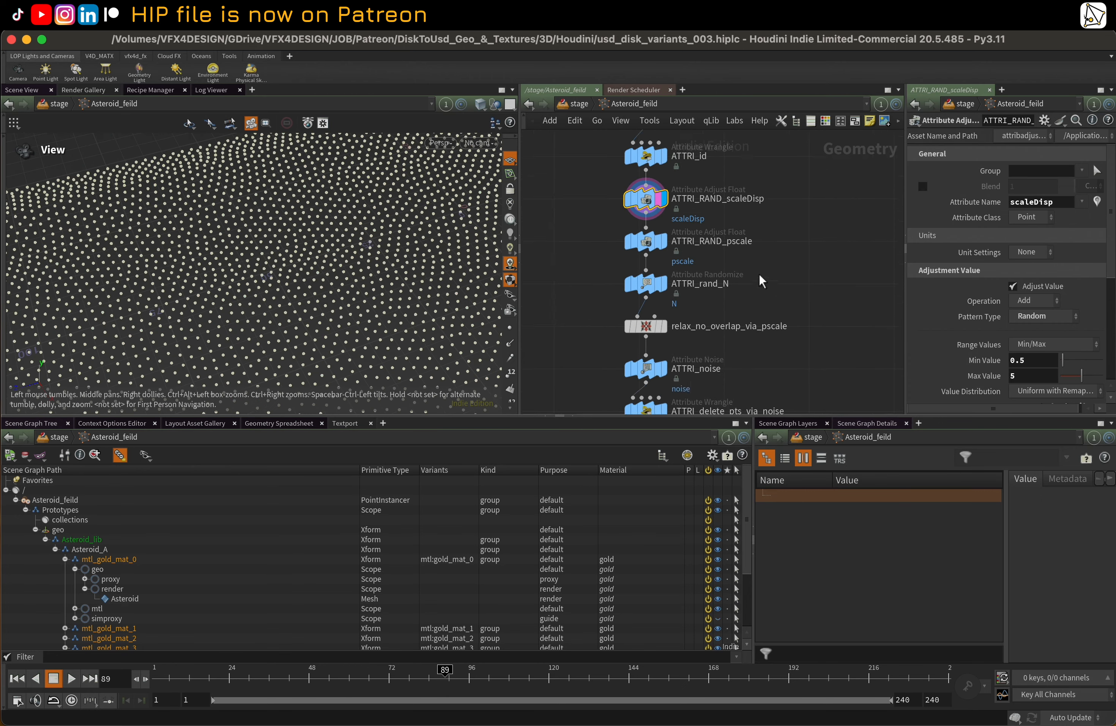
Display the ATTRI_RAND_pscale node and look closely at the scattered points in the viewport
left_click(656, 242)
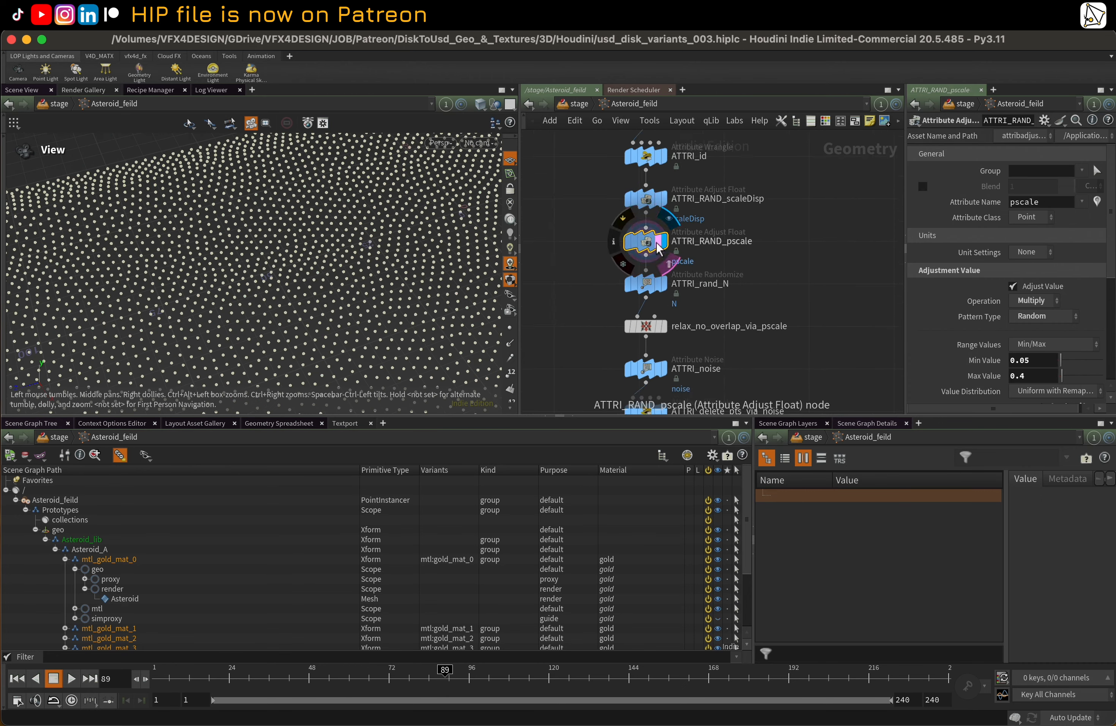
left_click_drag(190, 231, 179, 277)
right_click_drag(180, 277, 374, 240)
left_click_drag(374, 240, 326, 219)
Try hiding the other objects in the viewport, and return to ghosting them
left_click(493, 105)
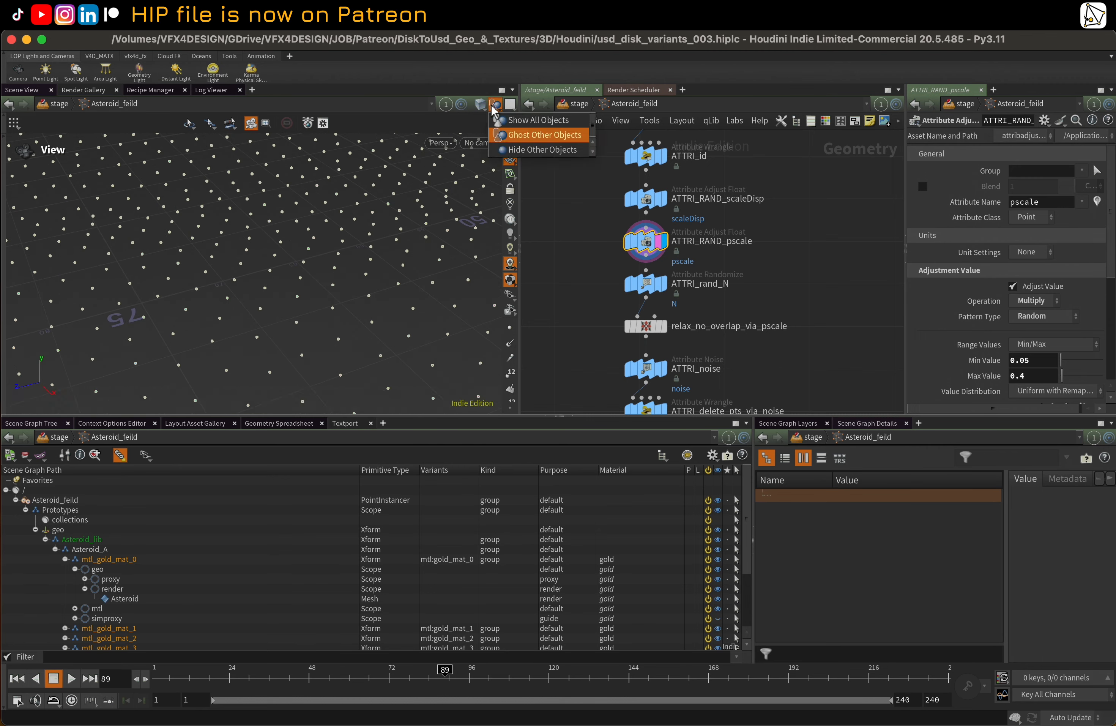
left_click(505, 150)
left_click_drag(439, 203, 314, 256)
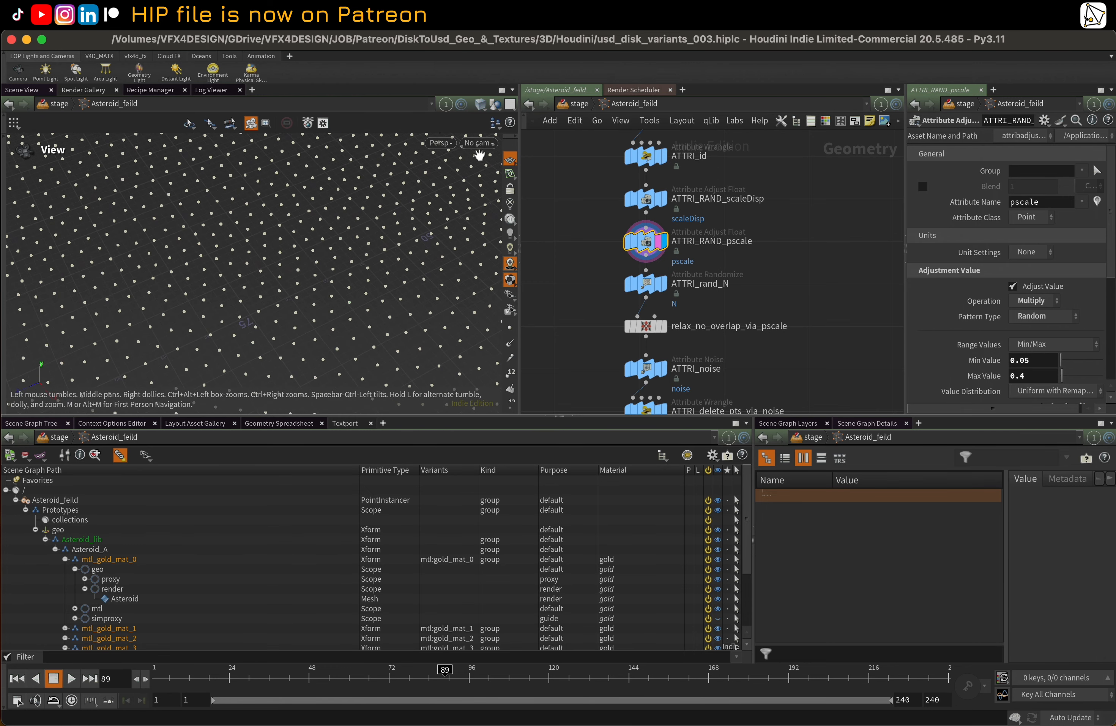
left_click(494, 112)
left_click(503, 133)
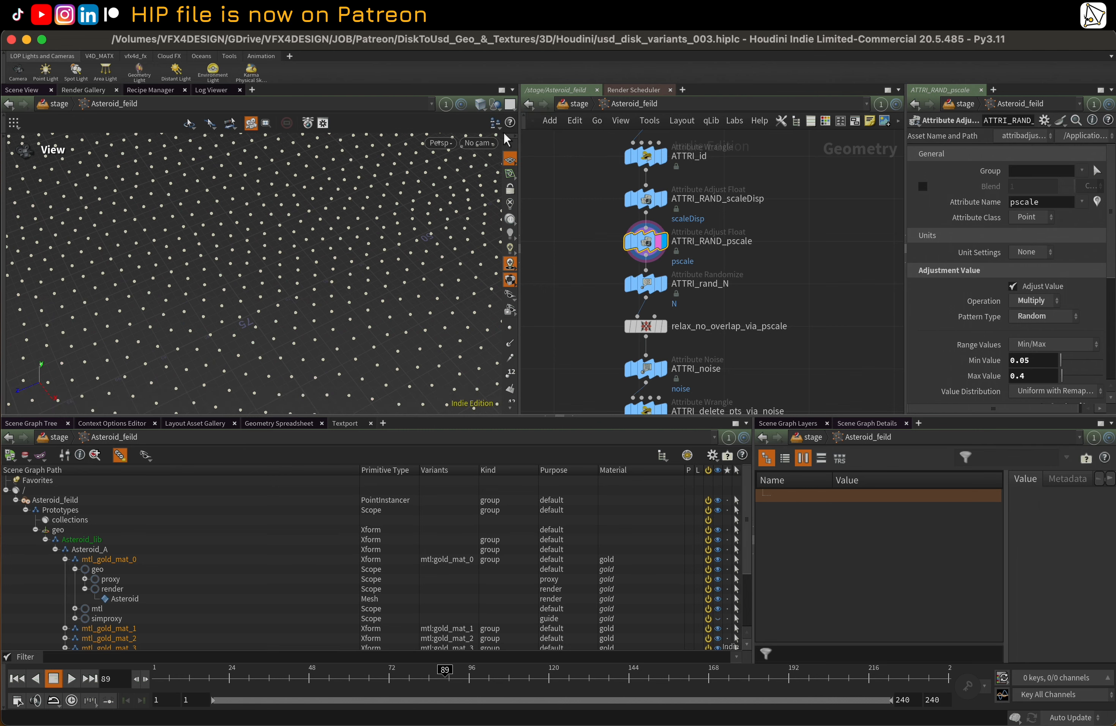
Set the viewport's geometry display options to draw particles as Lit Spheres, and inspect the varied point sizes
key("d")
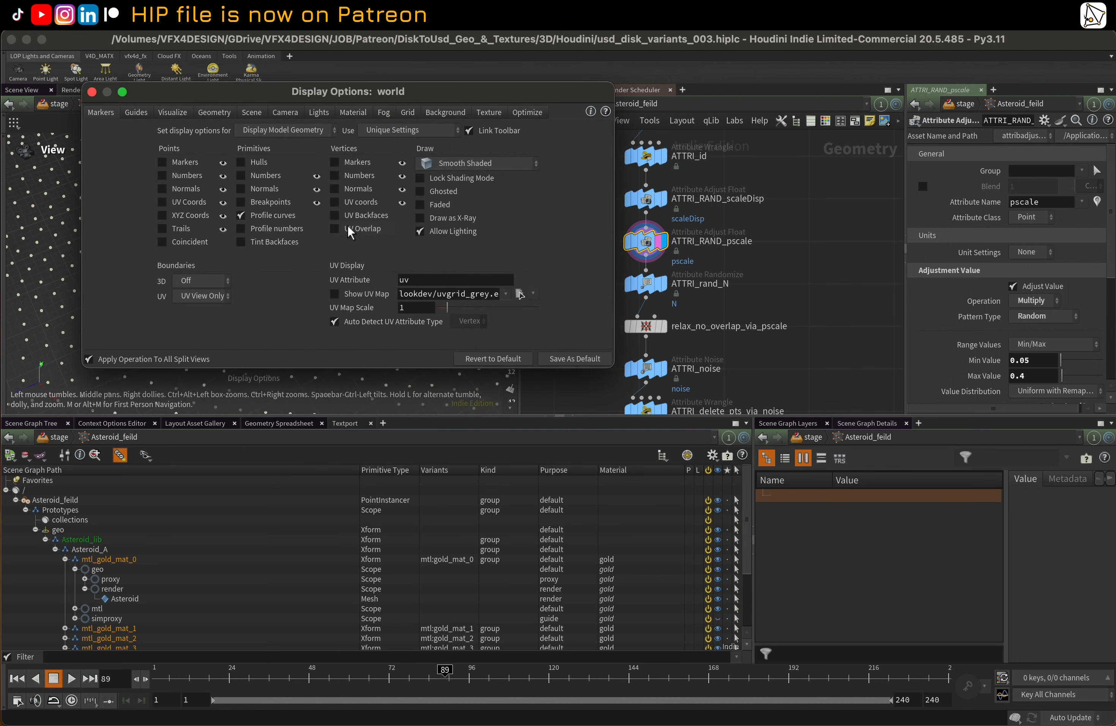
left_click_drag(258, 93, 508, 325)
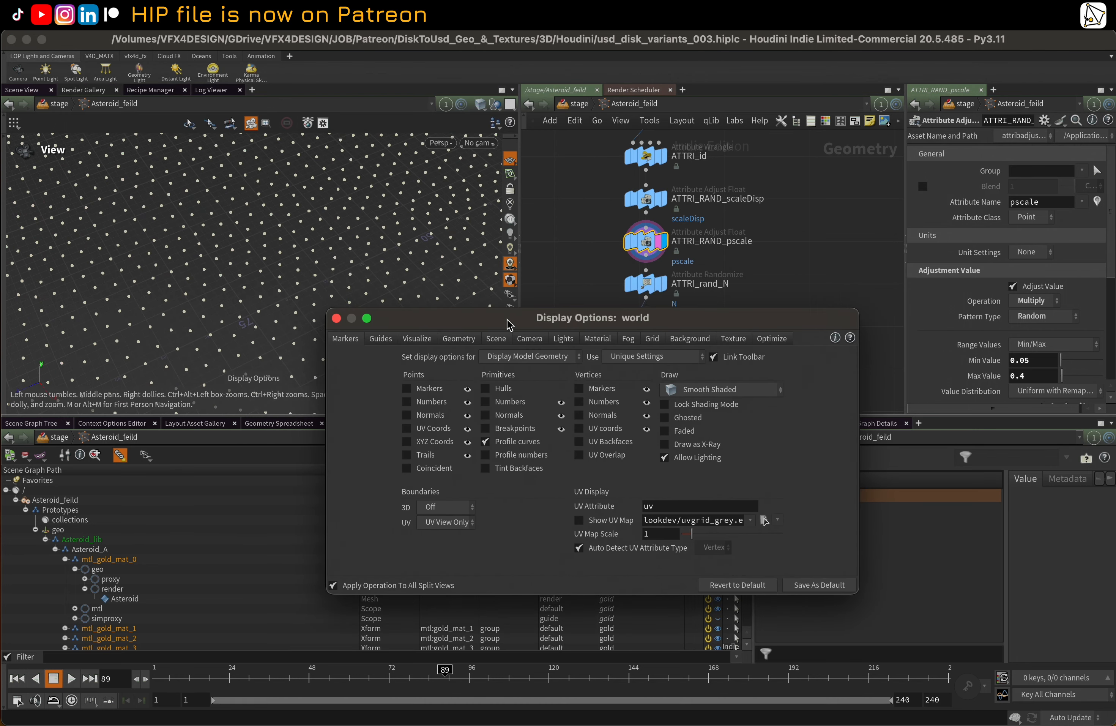
left_click(468, 343)
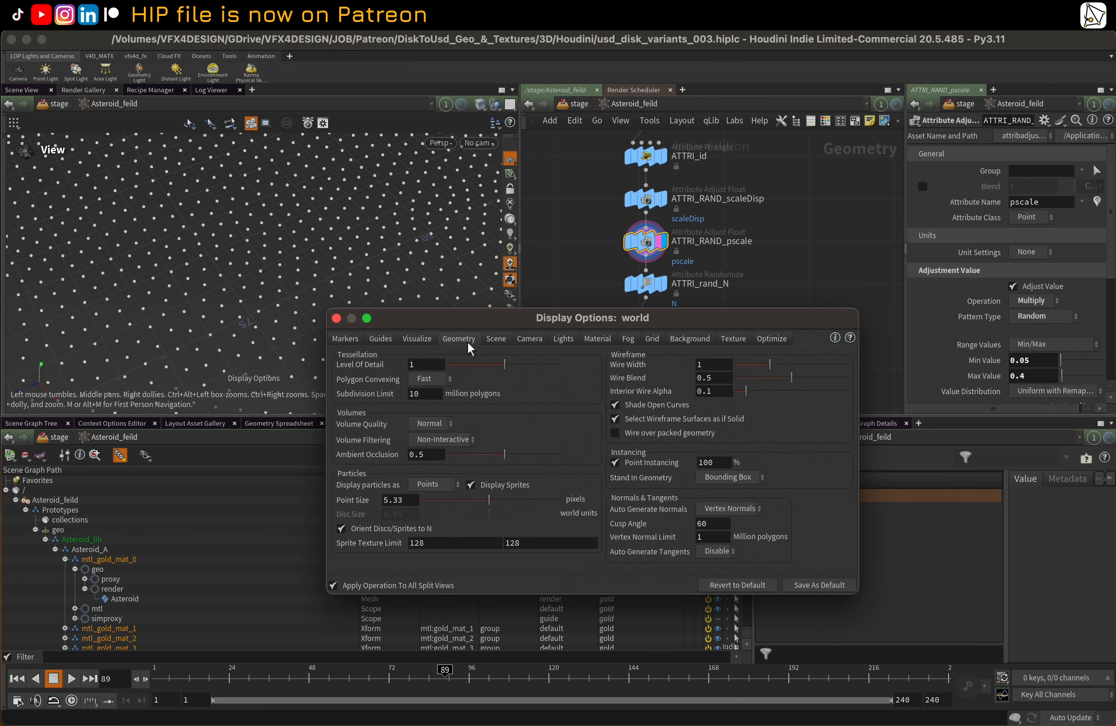
left_click(429, 490)
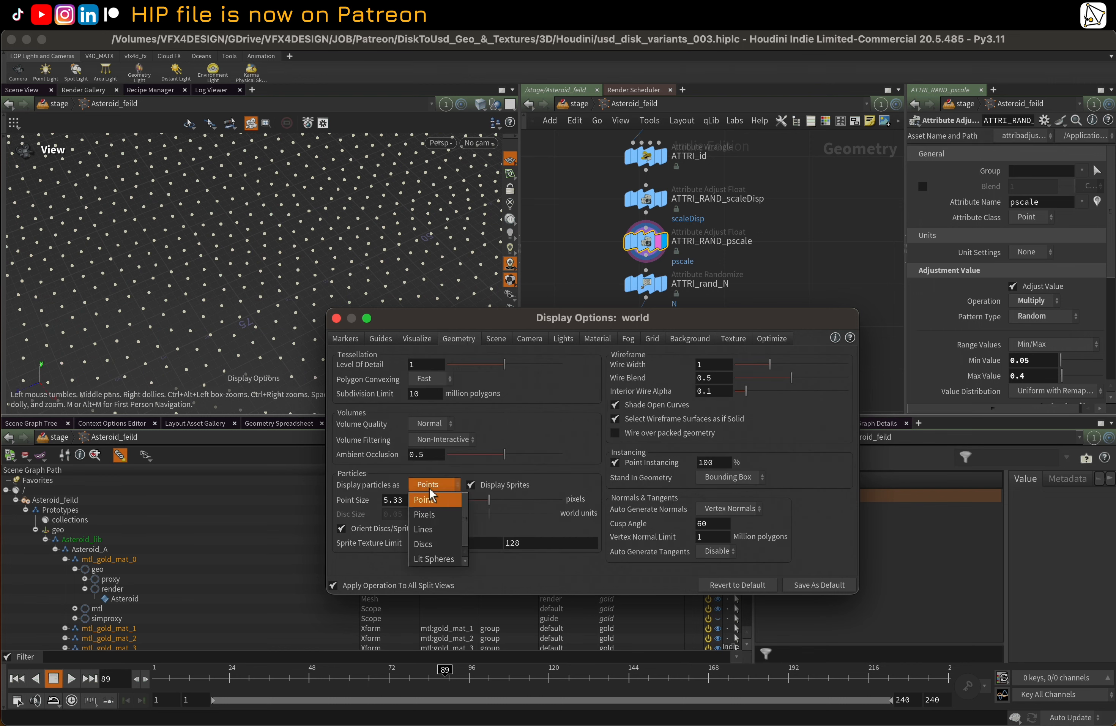
left_click(441, 558)
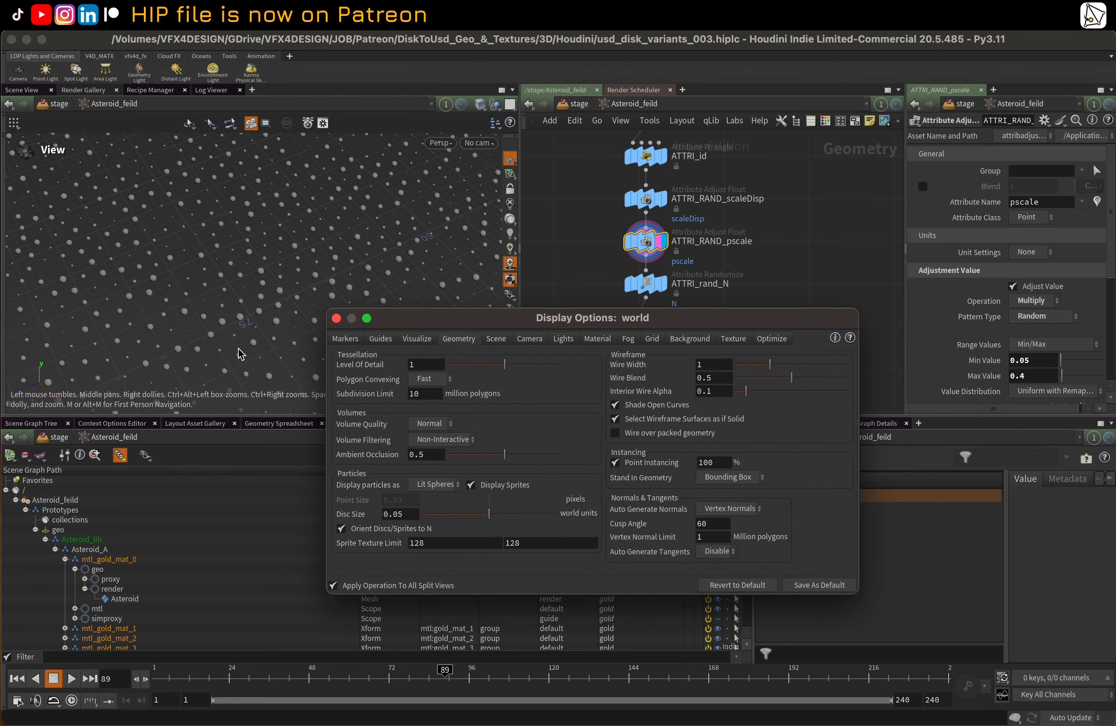
scroll(247, 320, "down", 2)
left_click_drag(304, 225, 279, 248)
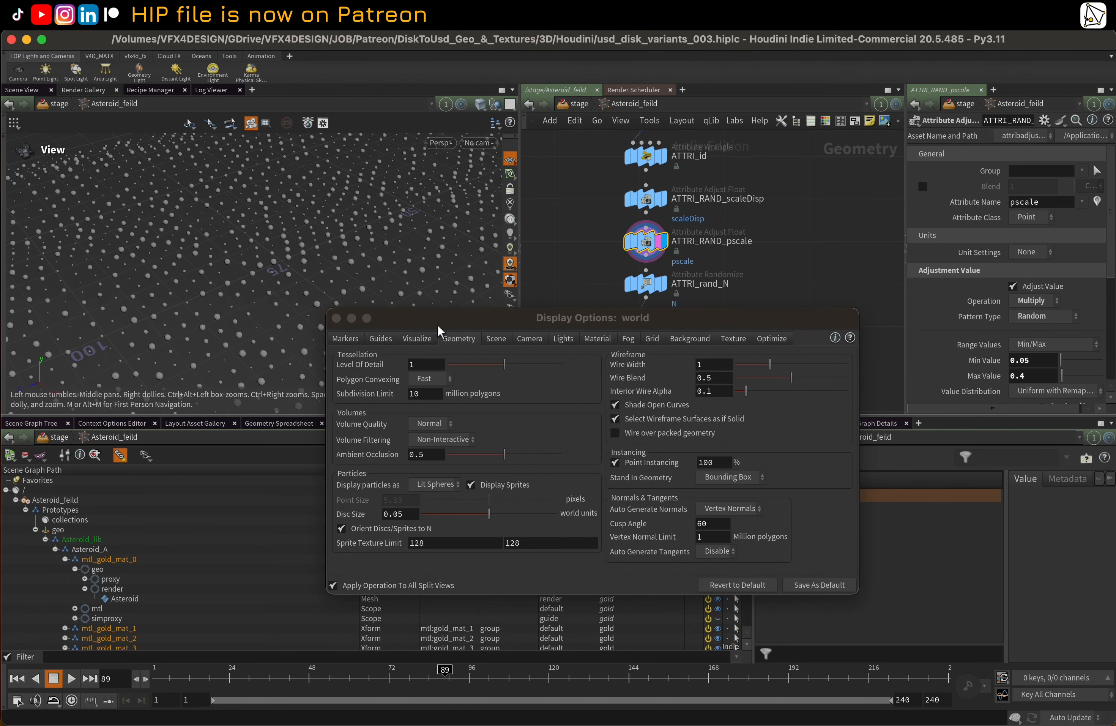
left_click_drag(451, 329, 380, 498)
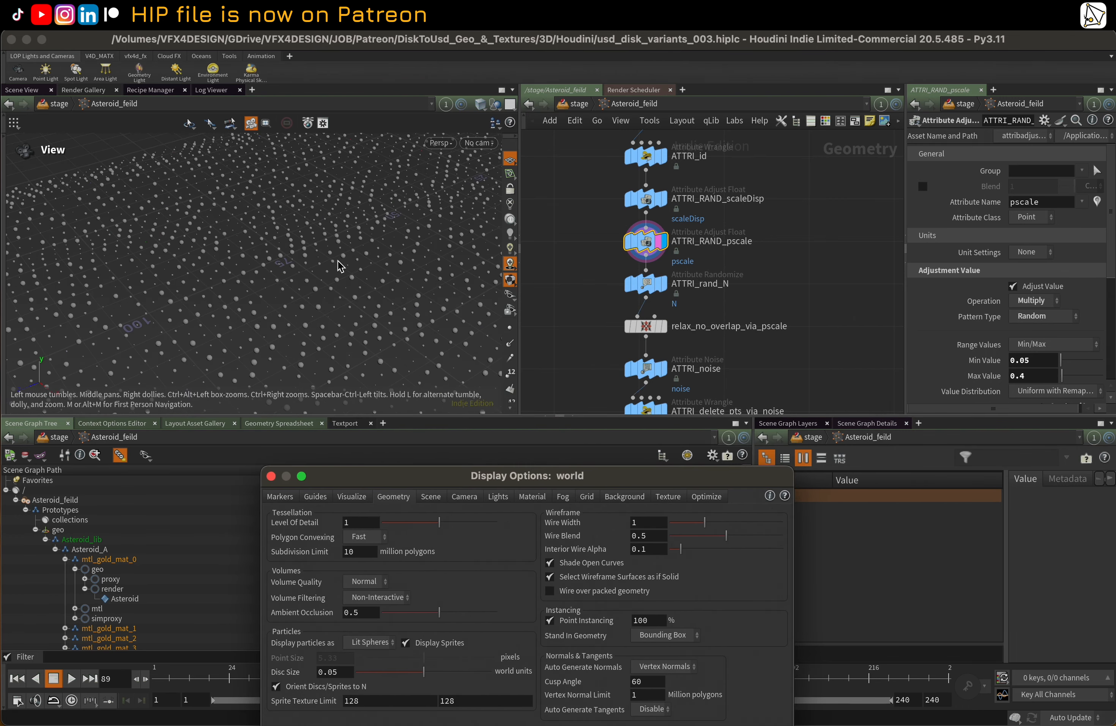
middle_click_drag(341, 266, 328, 239)
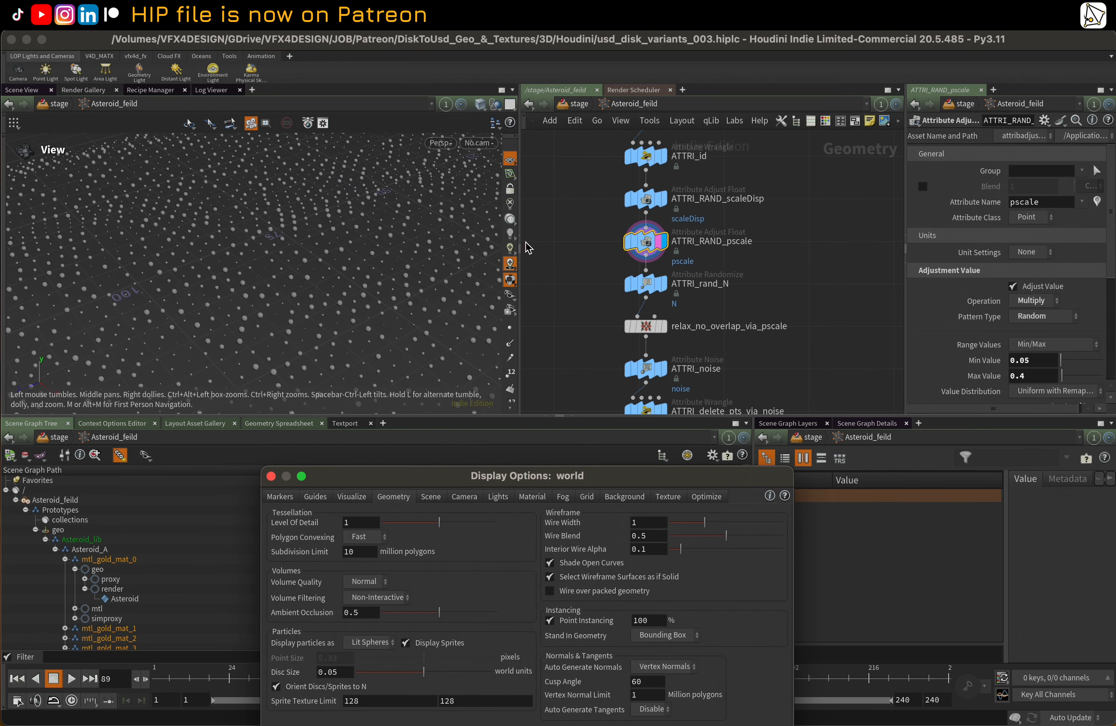
Go up to the stage network to see the instanced asteroids, and reopen the Asteroid_feild geometry network
left_click(540, 248)
key("u")
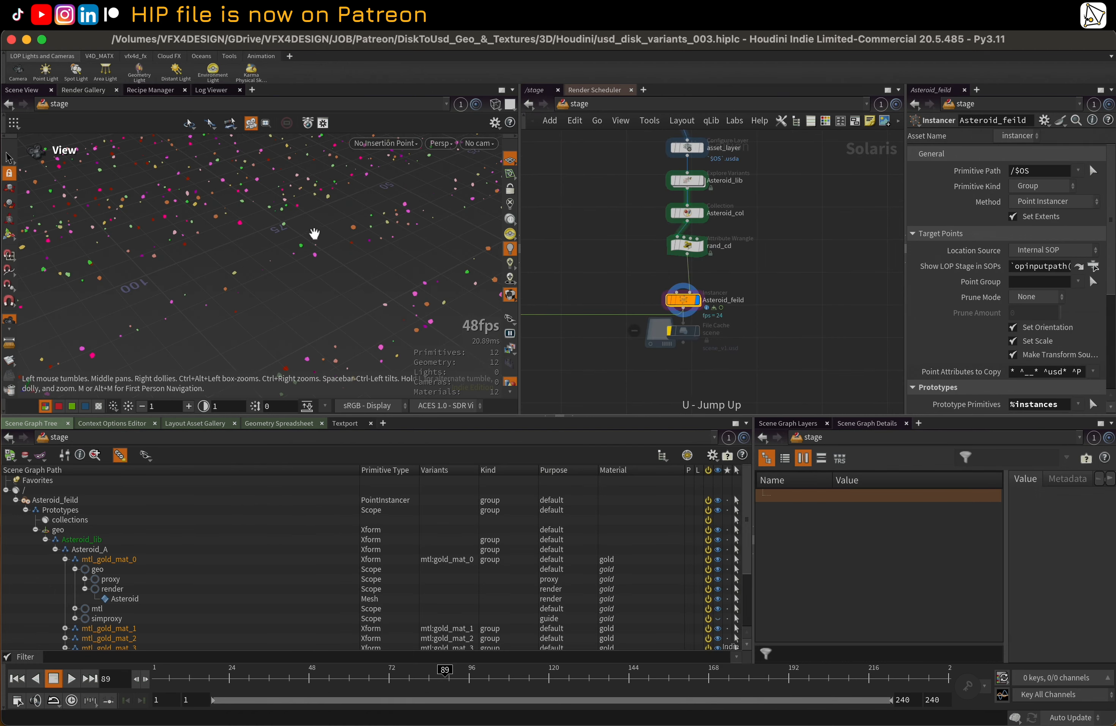
double_click(683, 300)
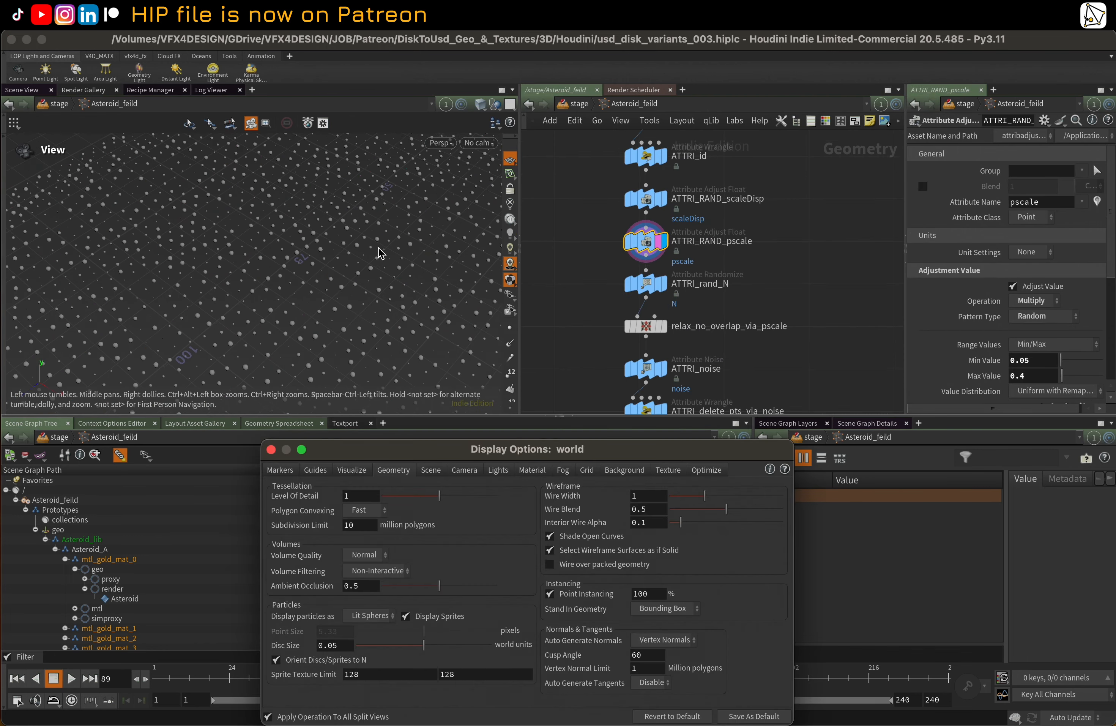
right_click_drag(379, 247, 323, 273)
scroll(552, 298, "down", 2)
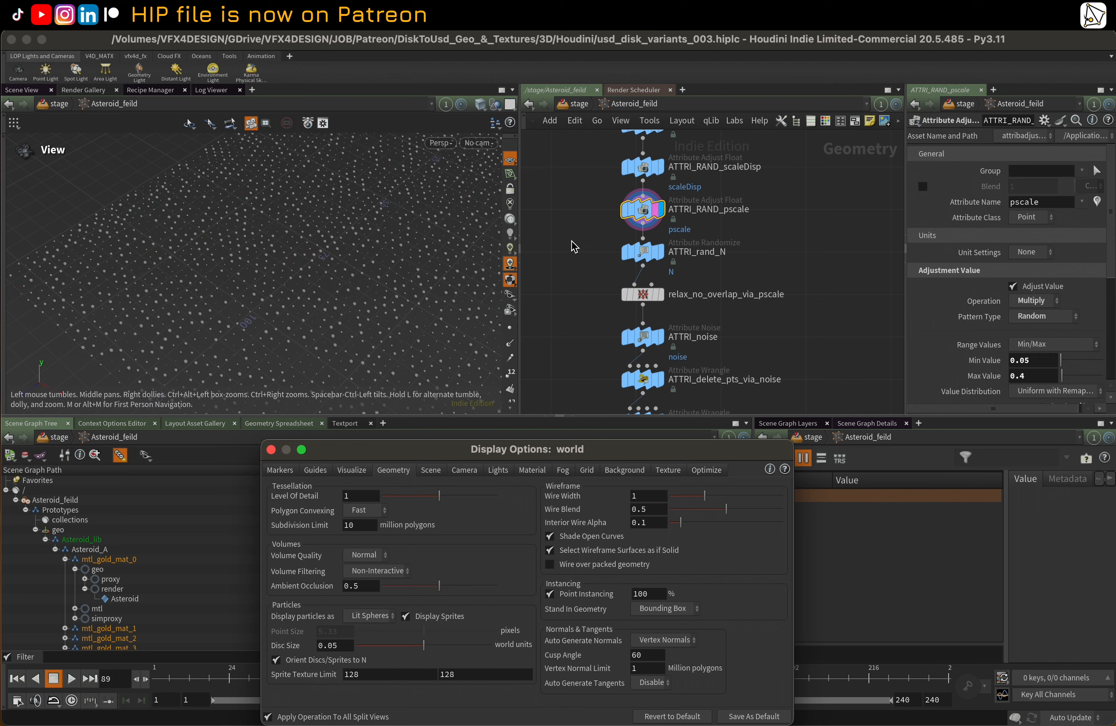
Display the ATTRI_rand_N, relax_no_overlap_via_pscale and ATTRI_noise nodes in turn, and open the noise node's parameters
middle_click_drag(583, 279, 564, 231)
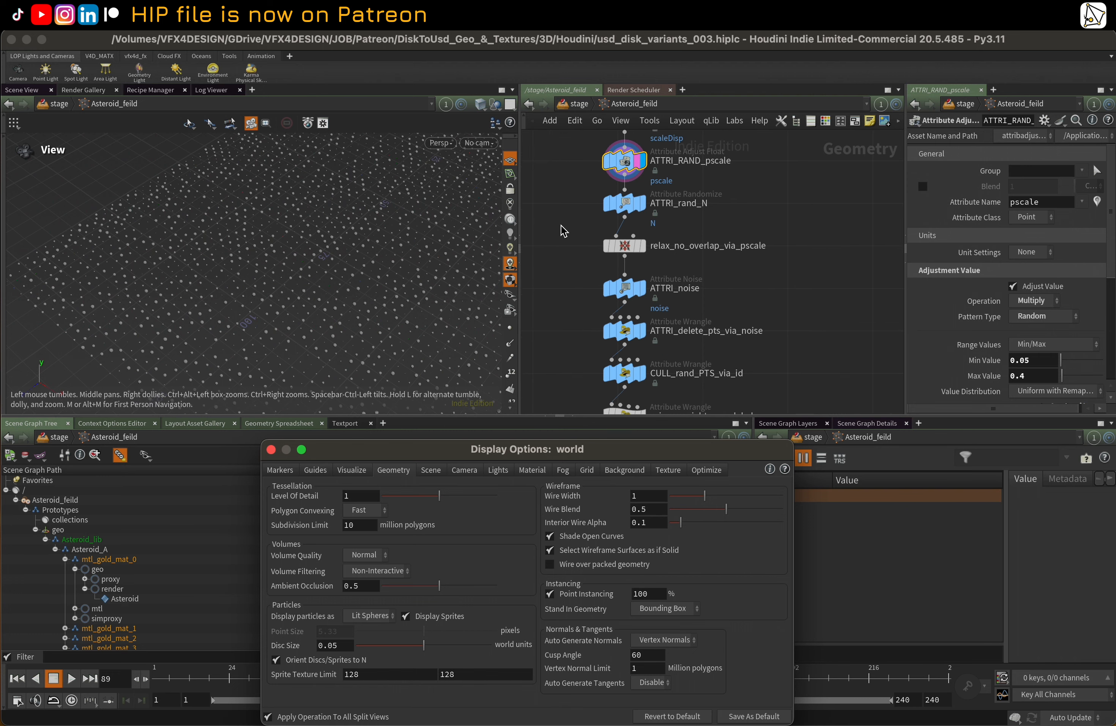
left_click(644, 201)
left_click(643, 244)
left_click(628, 247)
middle_click_drag(707, 273, 712, 246)
left_click(644, 257)
left_click(629, 261)
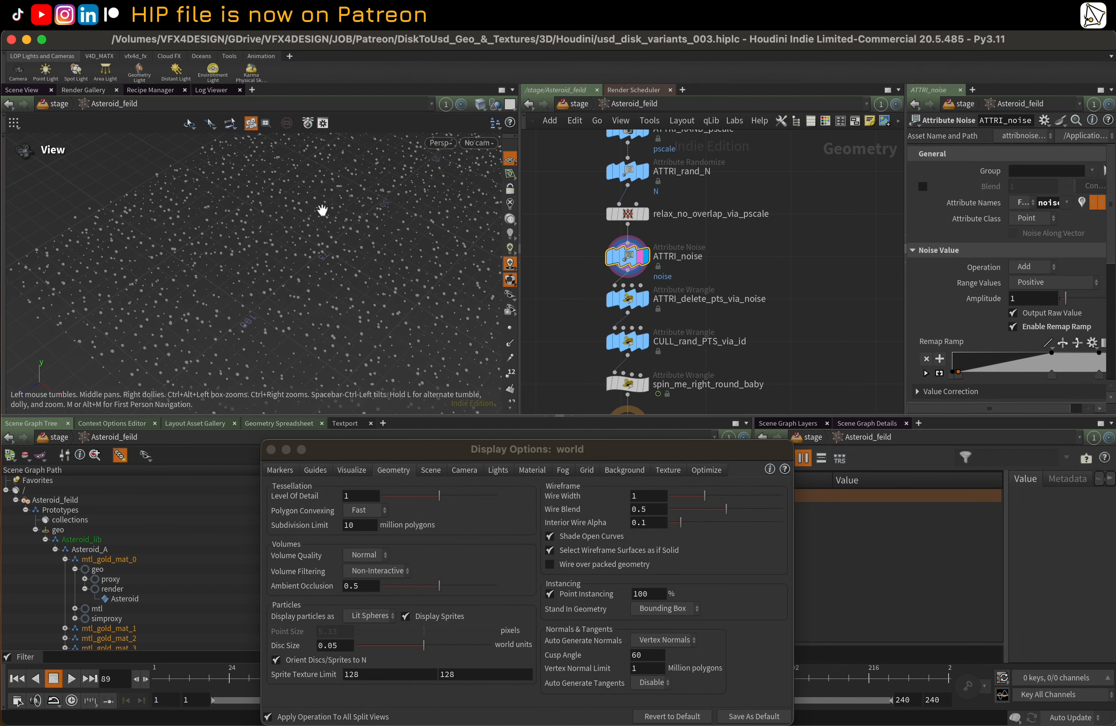
Visualize the noise attribute of ATTRI_noise as colour on the points in the viewport
middle_click_drag(391, 200, 347, 234)
left_click(1079, 203)
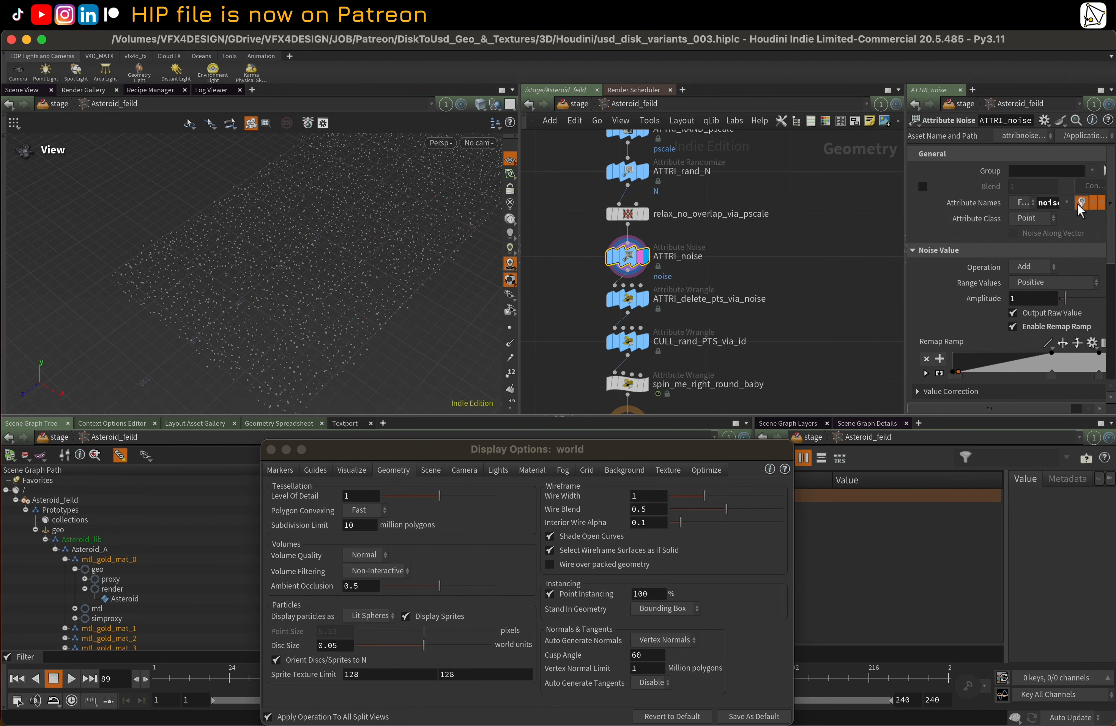
left_click_drag(350, 229, 351, 232)
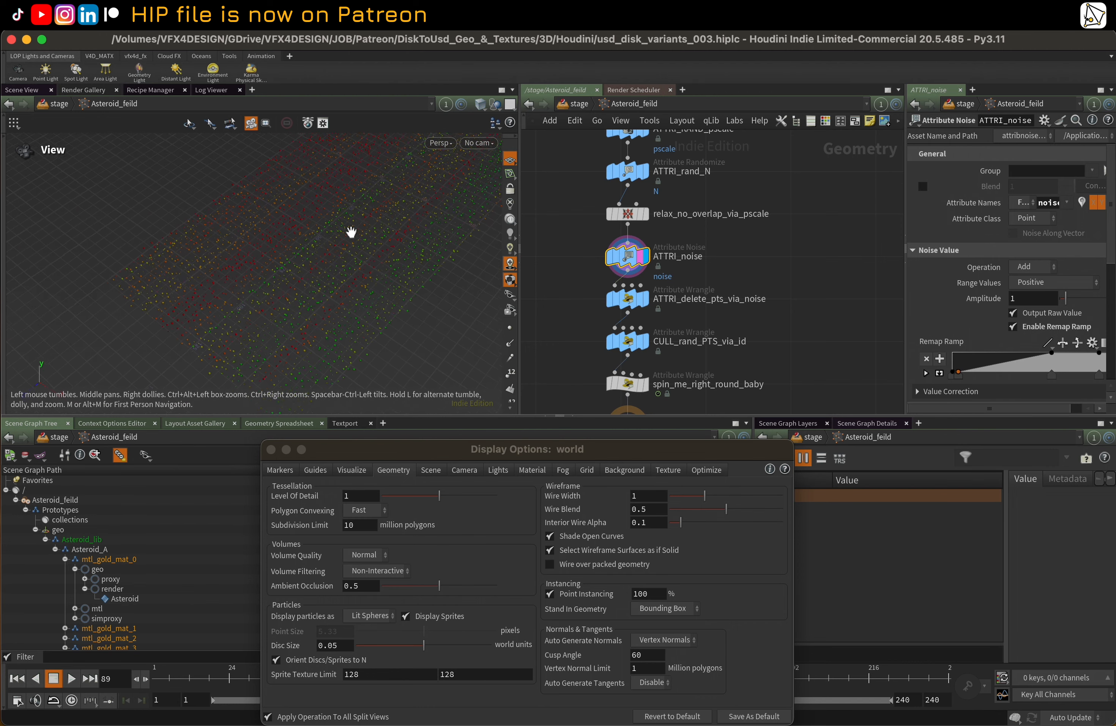
Display the ATTRI_delete_pts_via_noise and CULL_rand_PTS_via_id wrangles in turn to compare how they thin the points
left_click(631, 303)
left_click(646, 302)
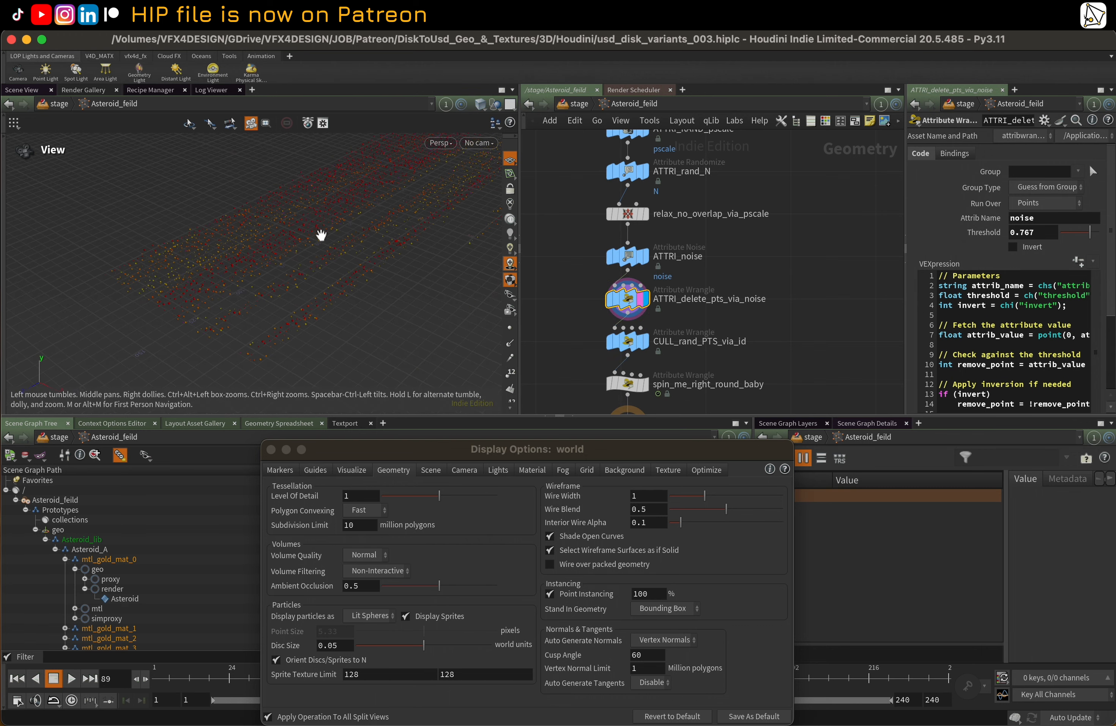
middle_click_drag(749, 338, 742, 248)
scroll(656, 249, "up", 1)
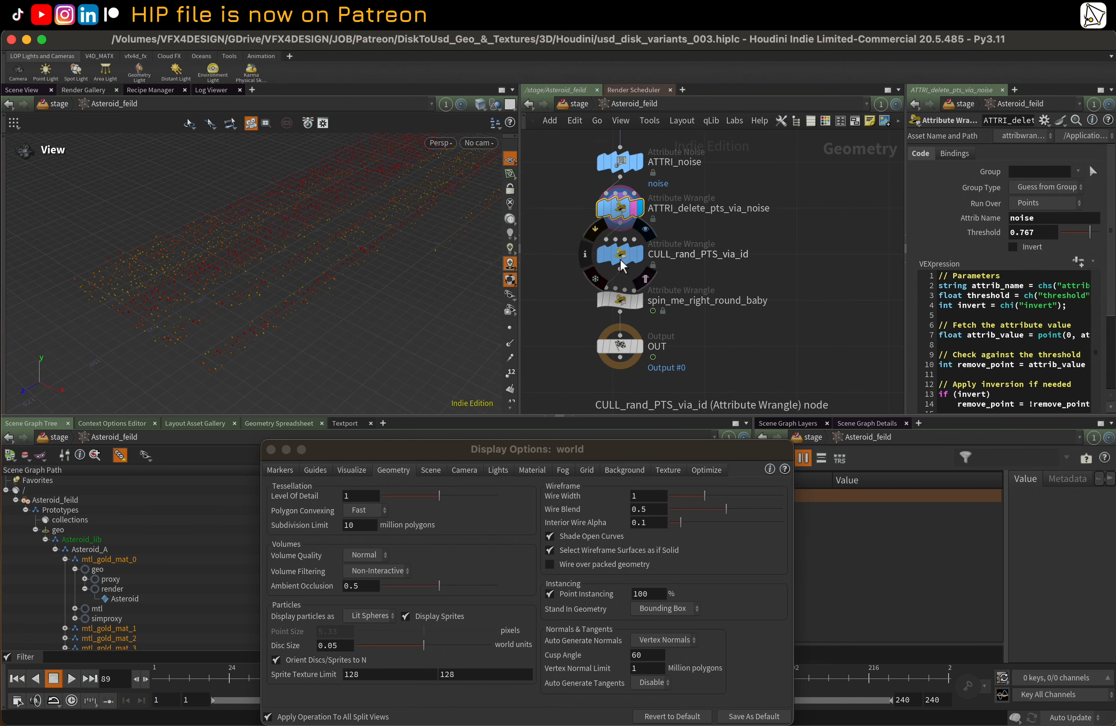
left_click(621, 259)
left_click(639, 259)
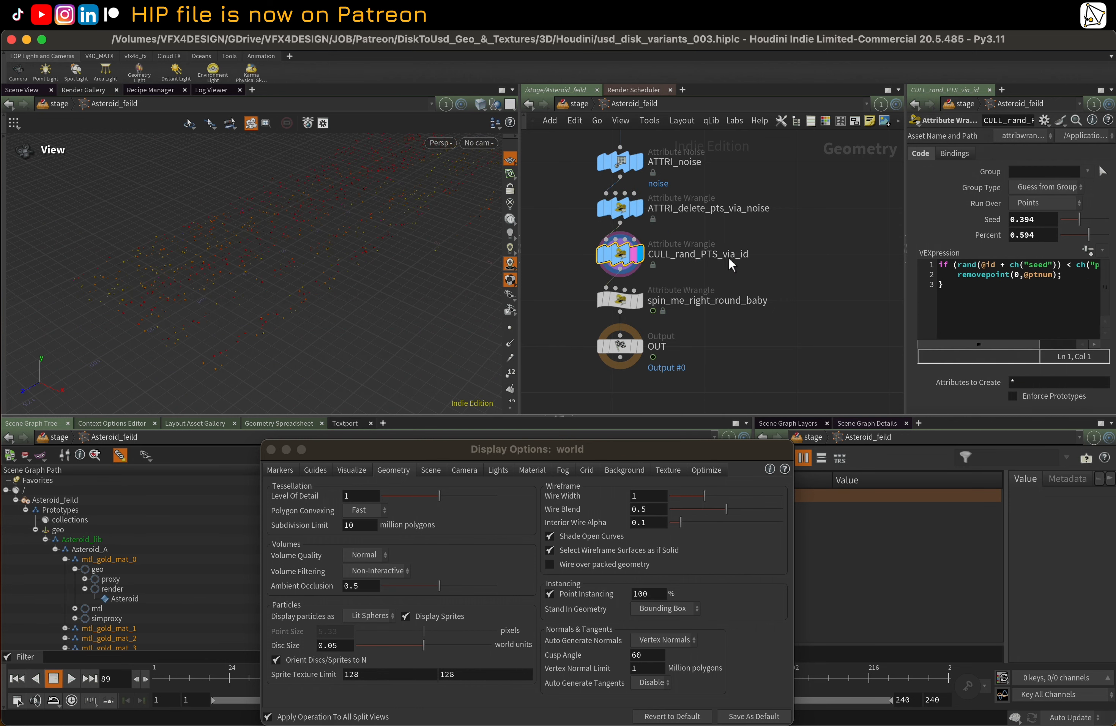
Enlarge the parameter area to show the ATTRI_delete_pts_via_noise code, and set its threshold to about 0.64
left_click(622, 207)
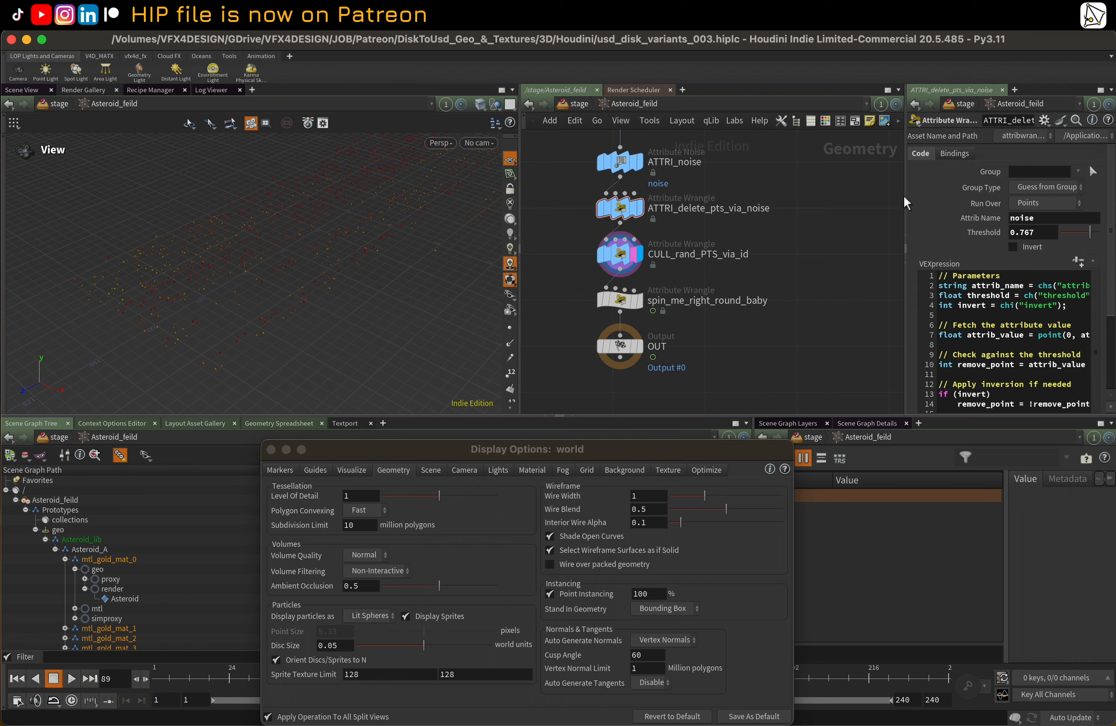
left_click_drag(905, 203, 715, 207)
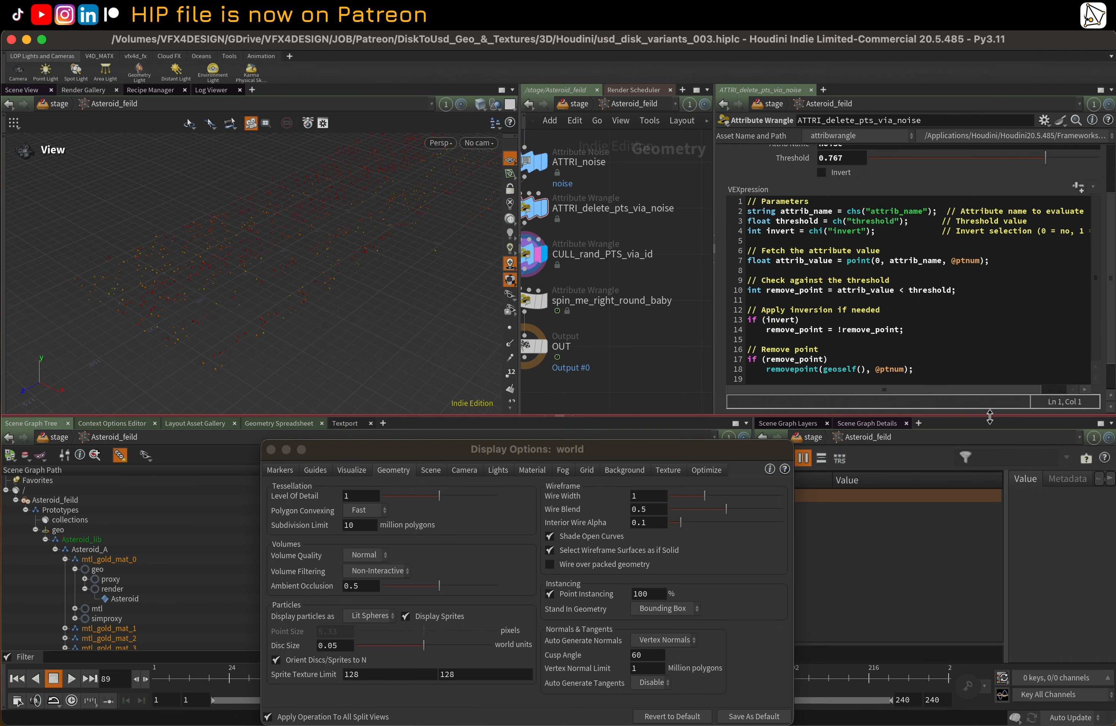
left_click_drag(988, 415, 1006, 498)
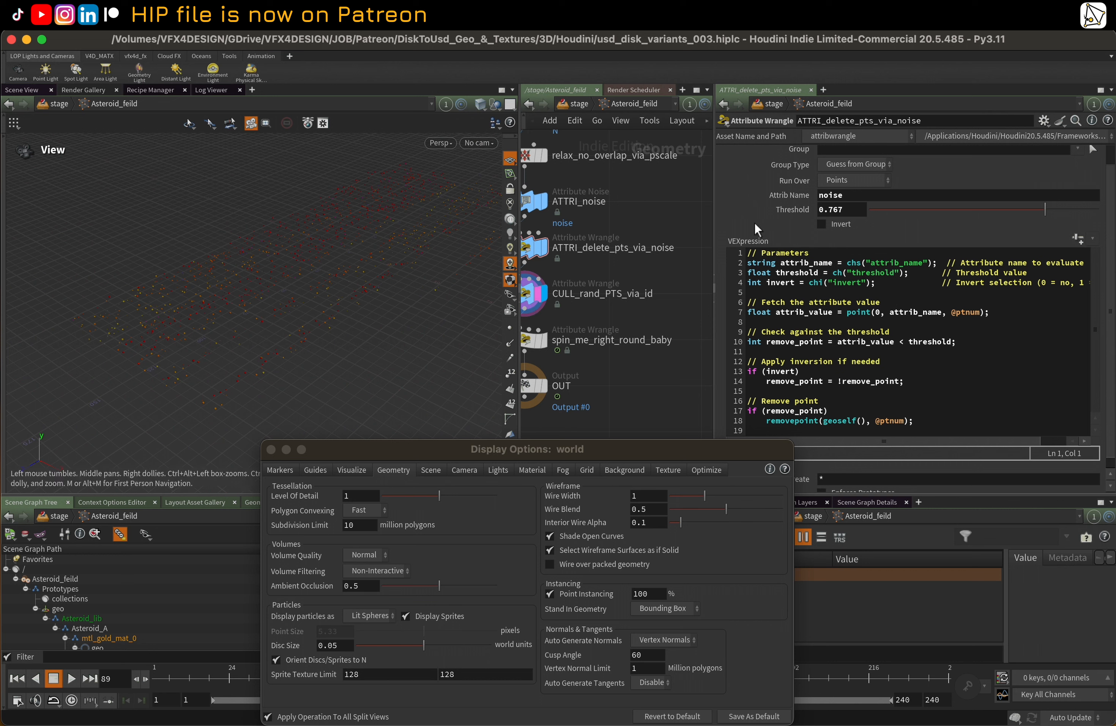
mouse_move(1019, 214)
left_mouse_down()
mouse_move(993, 213)
mouse_move(1062, 197)
mouse_move(1027, 197)
left_mouse_up()
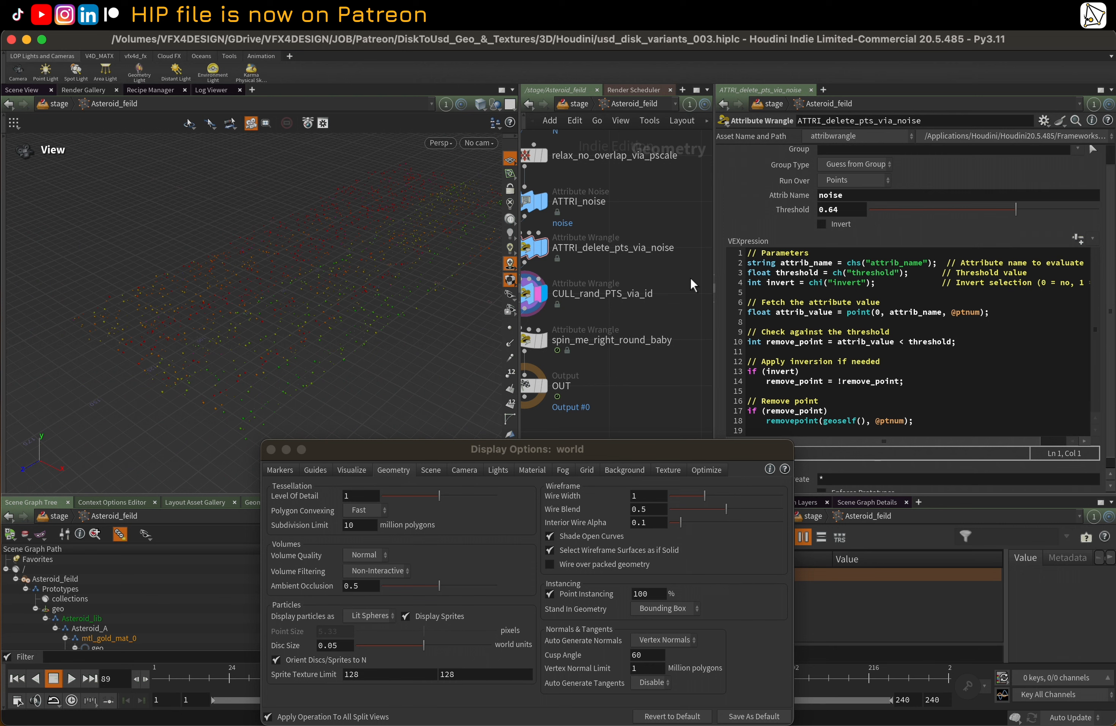
middle_click_drag(654, 368, 687, 361)
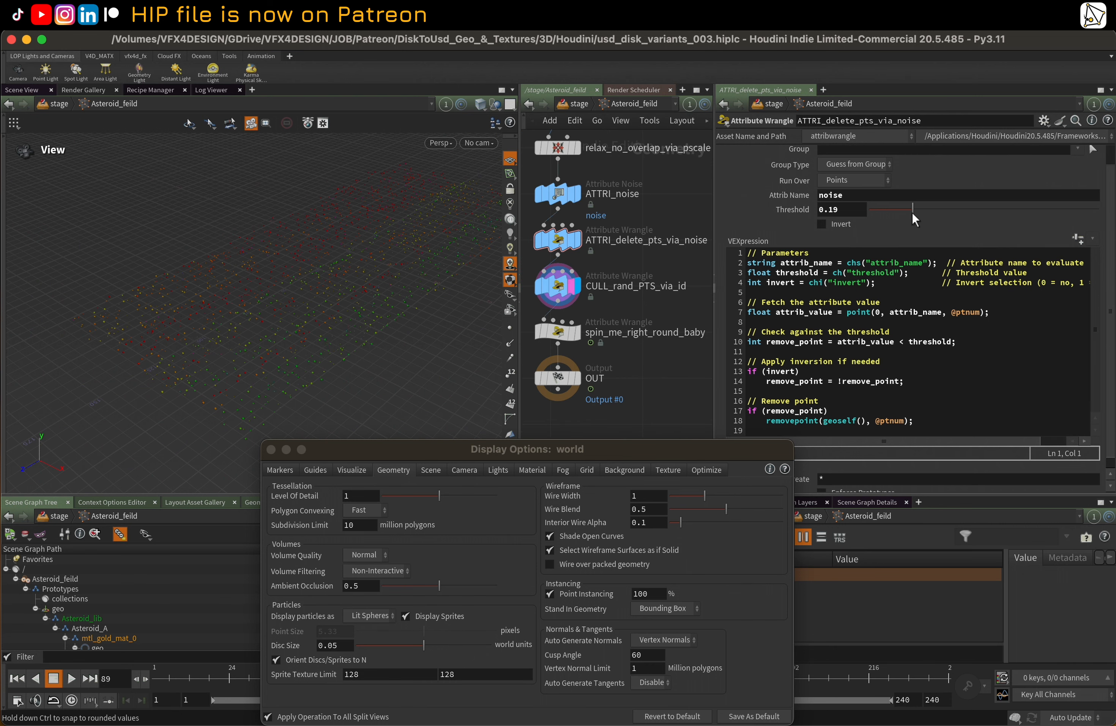
left_click_drag(1021, 215, 1015, 212)
Set the CULL_rand_PTS_via_id wrangle's Percent to 0.521 and highlight the id attribute in its code
left_click(568, 288)
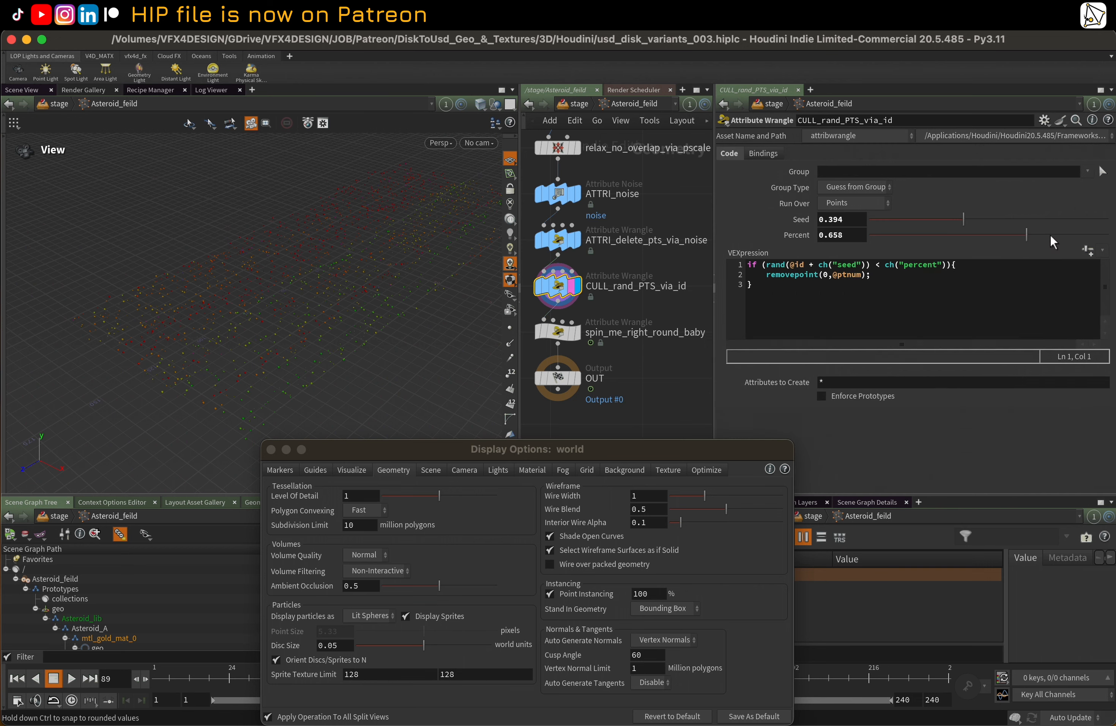
mouse_move(1017, 245)
left_mouse_down()
mouse_move(1025, 243)
mouse_move(938, 241)
mouse_move(995, 240)
left_mouse_up()
double_click(809, 265)
middle_click_drag(696, 357, 709, 360)
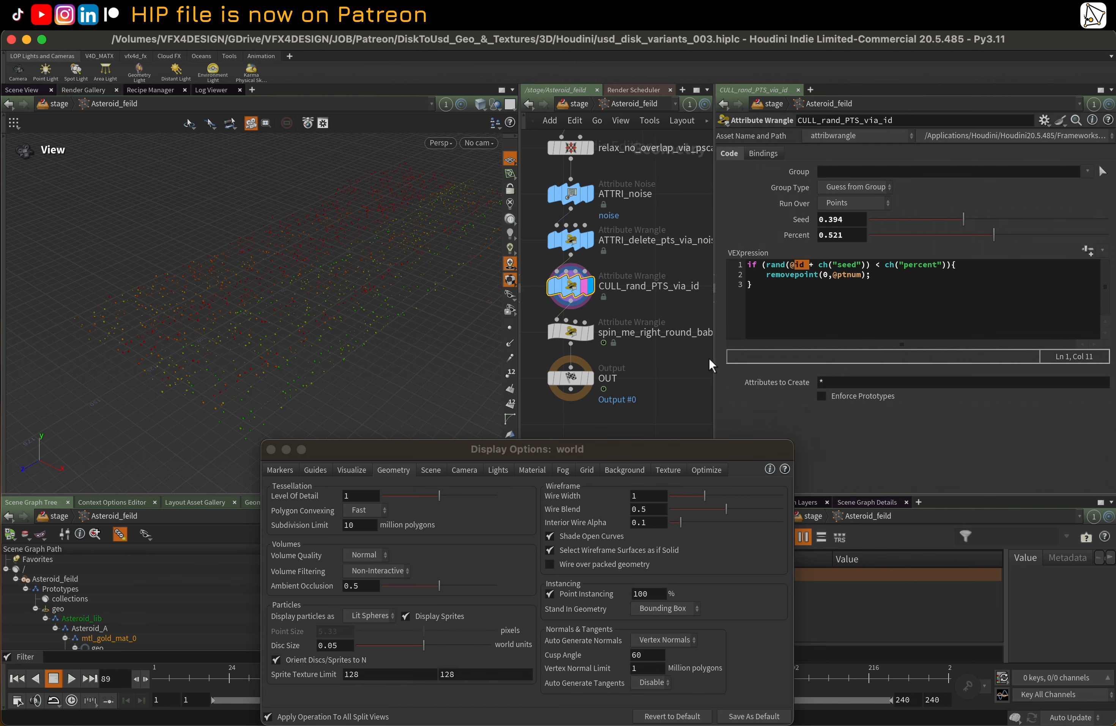
Display the spin_me_right_round_baby wrangle, move the display options window aside, and read through its motion and spin code
left_click(585, 334)
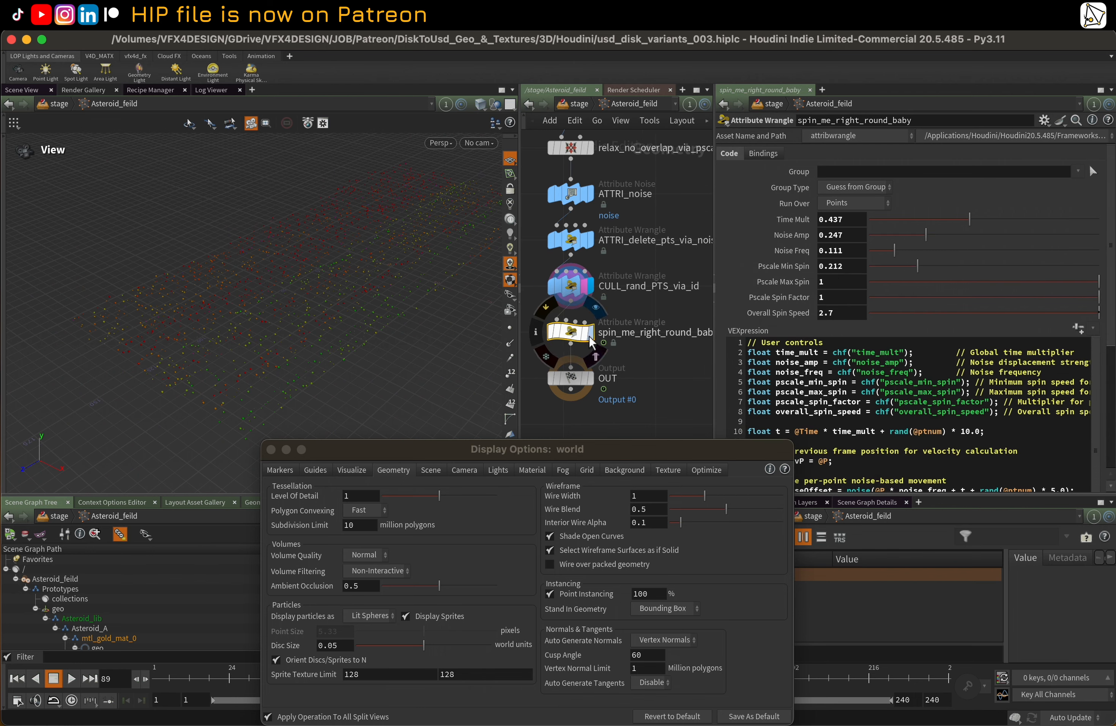
left_click(590, 333)
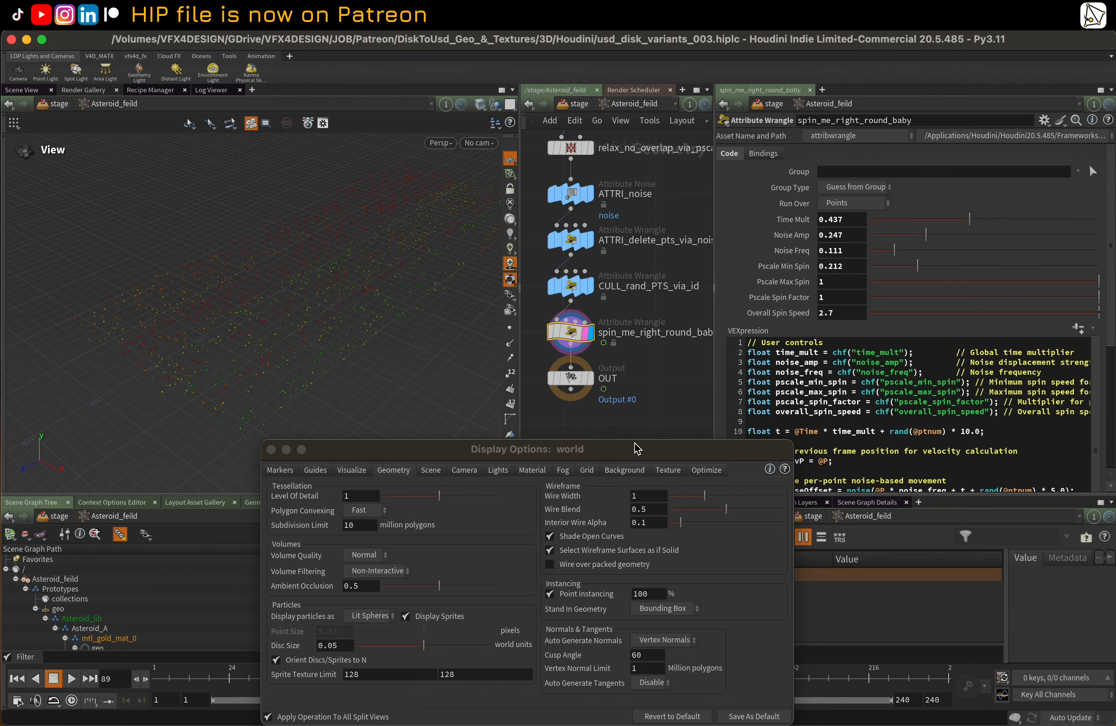
left_click_drag(636, 448, 509, 494)
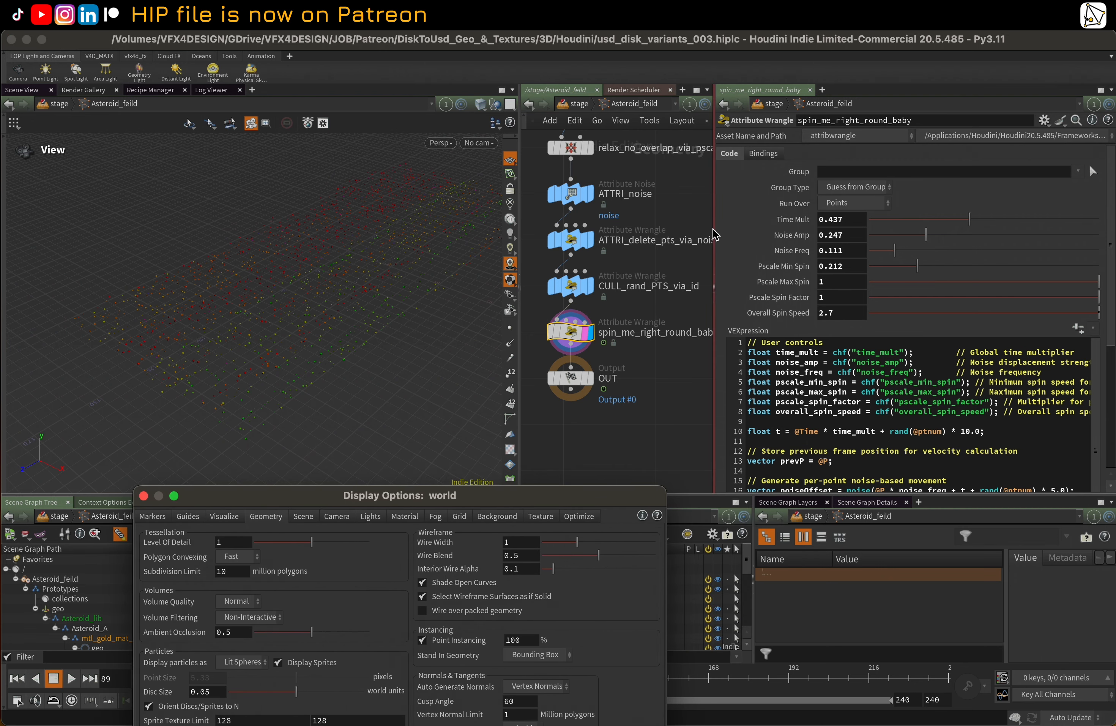
scroll(787, 285, "down", 5)
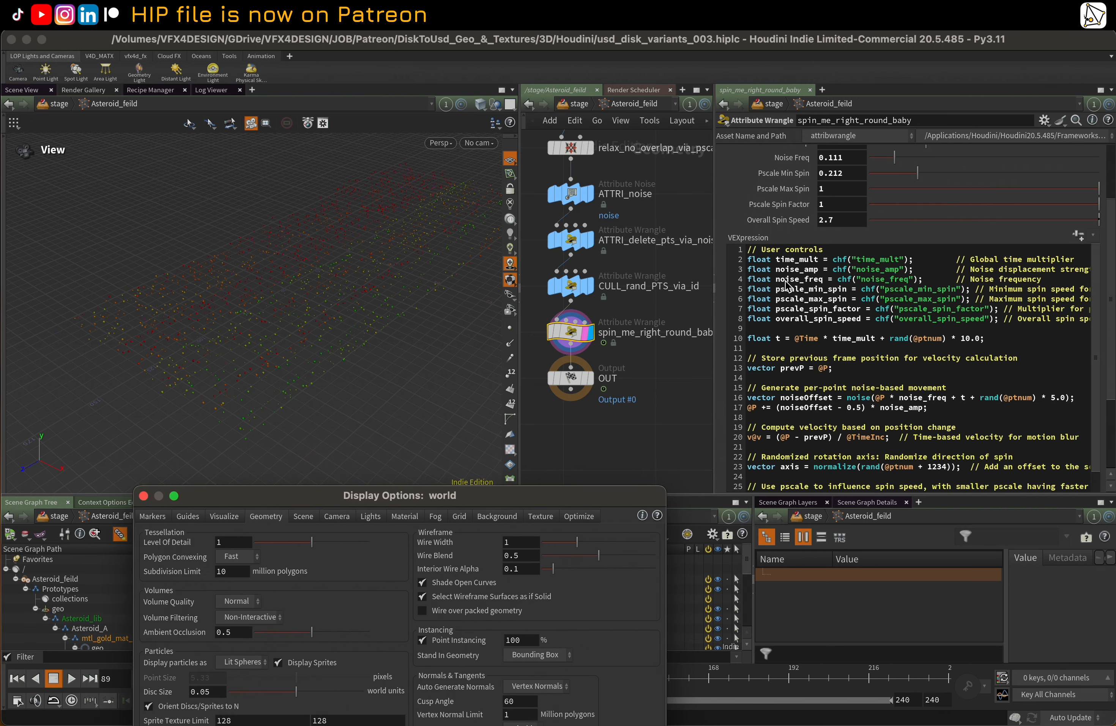
scroll(787, 285, "down", 1)
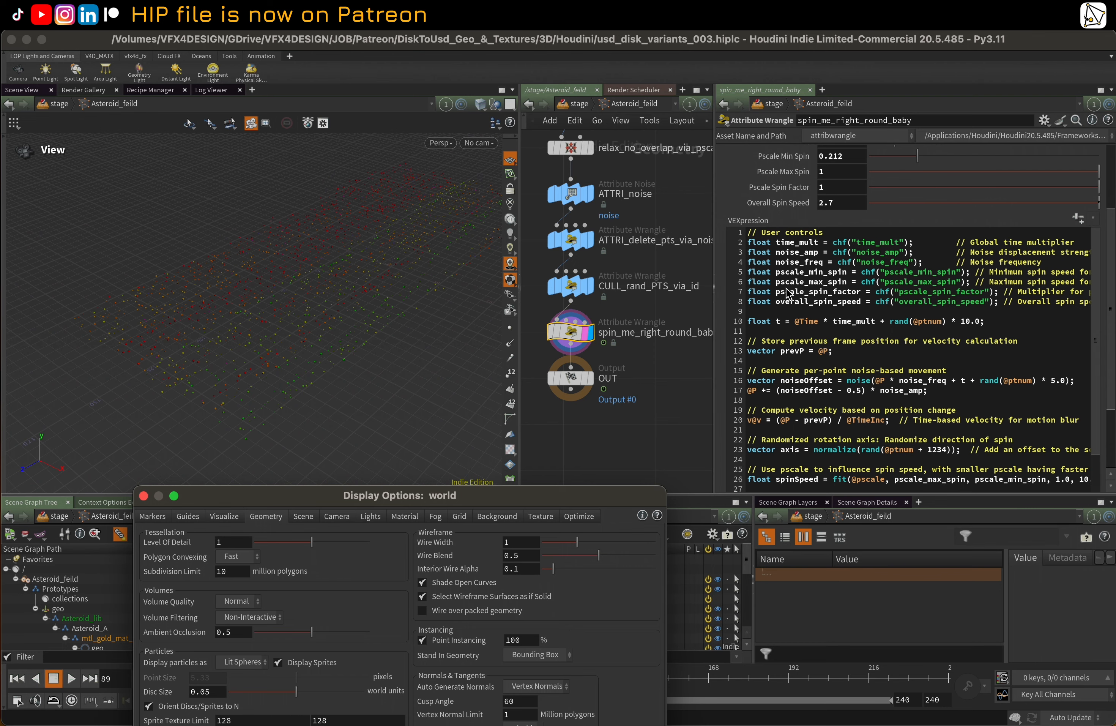
scroll(787, 293, "down", 2)
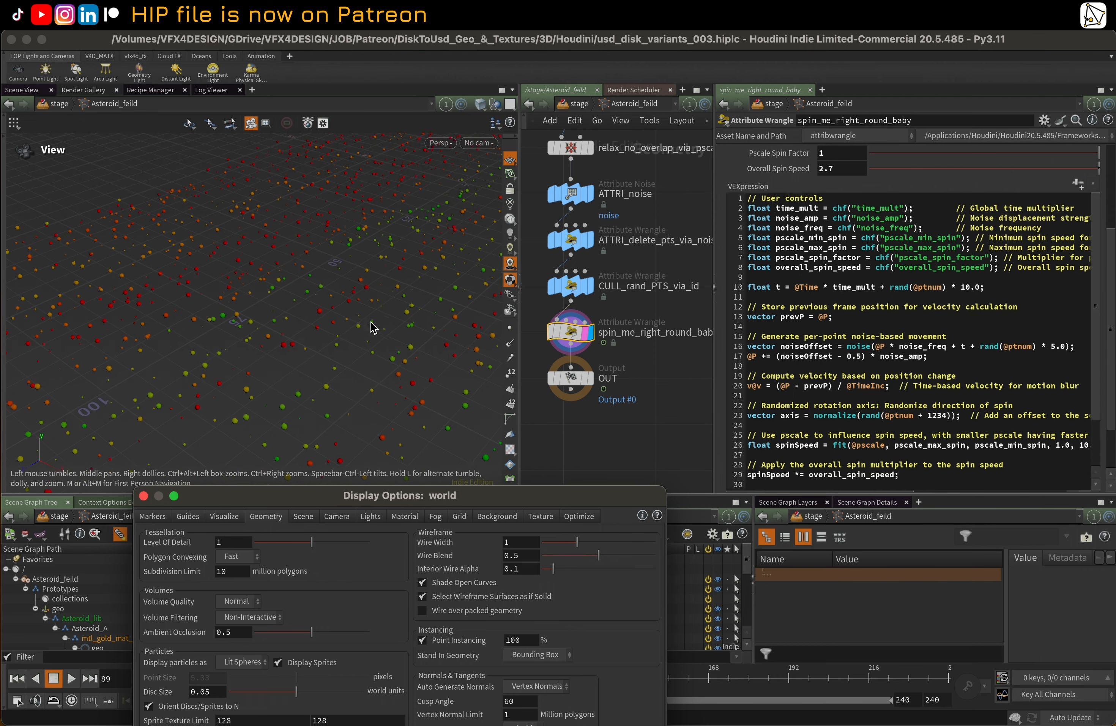
Play the animation to examine the moving points up close, and turn off the viewport's coloured point visualization
left_click_drag(403, 500, 476, 598)
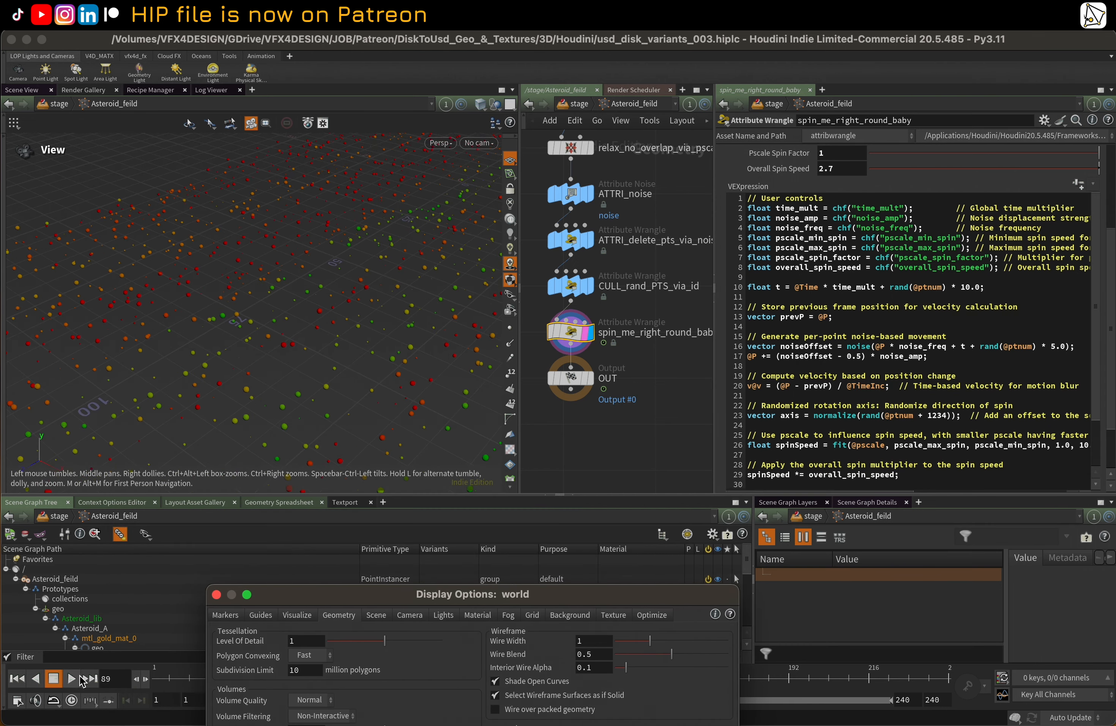
right_click_drag(233, 367, 392, 310)
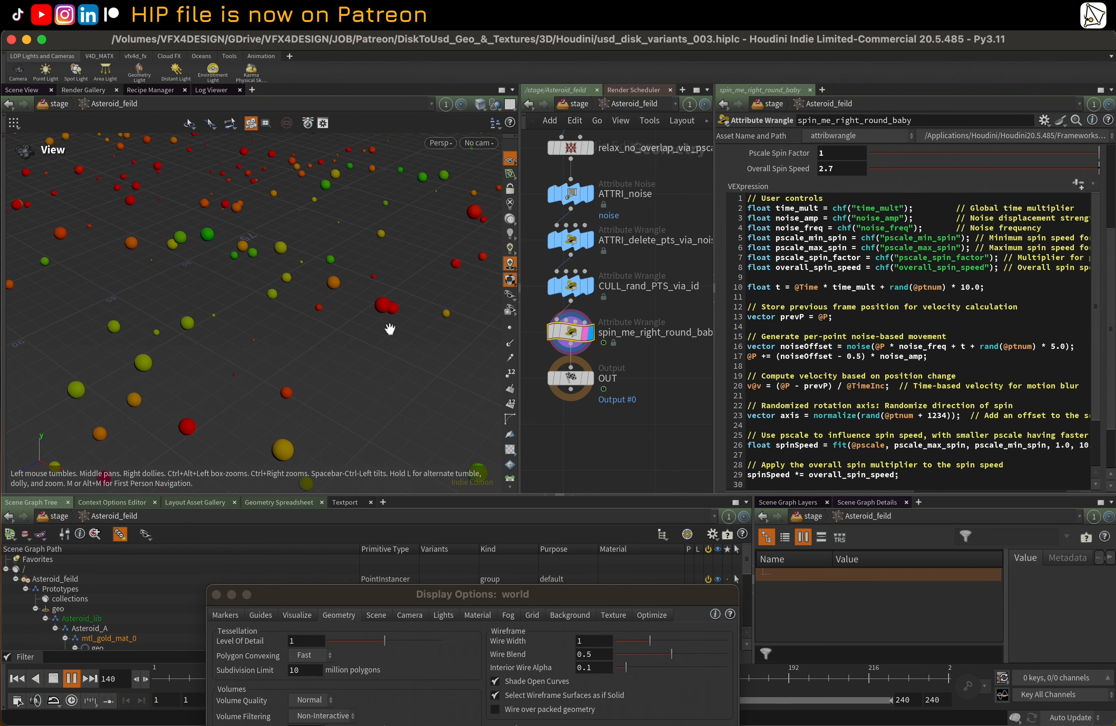
scroll(771, 179, "up", 3)
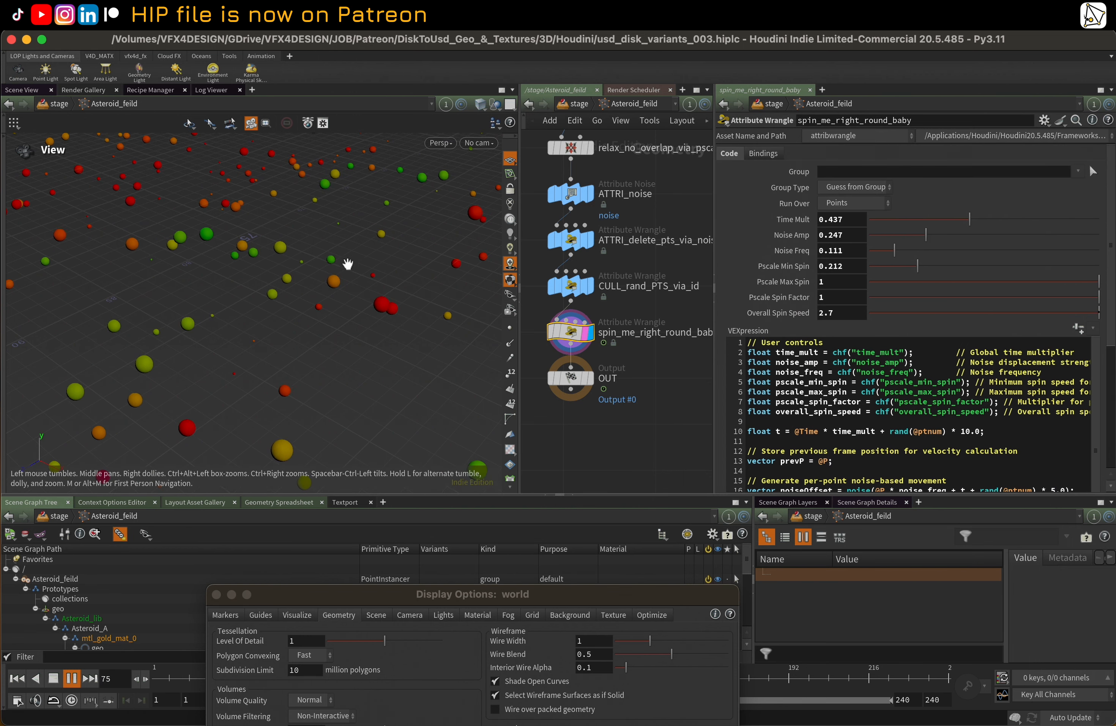
middle_click_drag(413, 406, 417, 356)
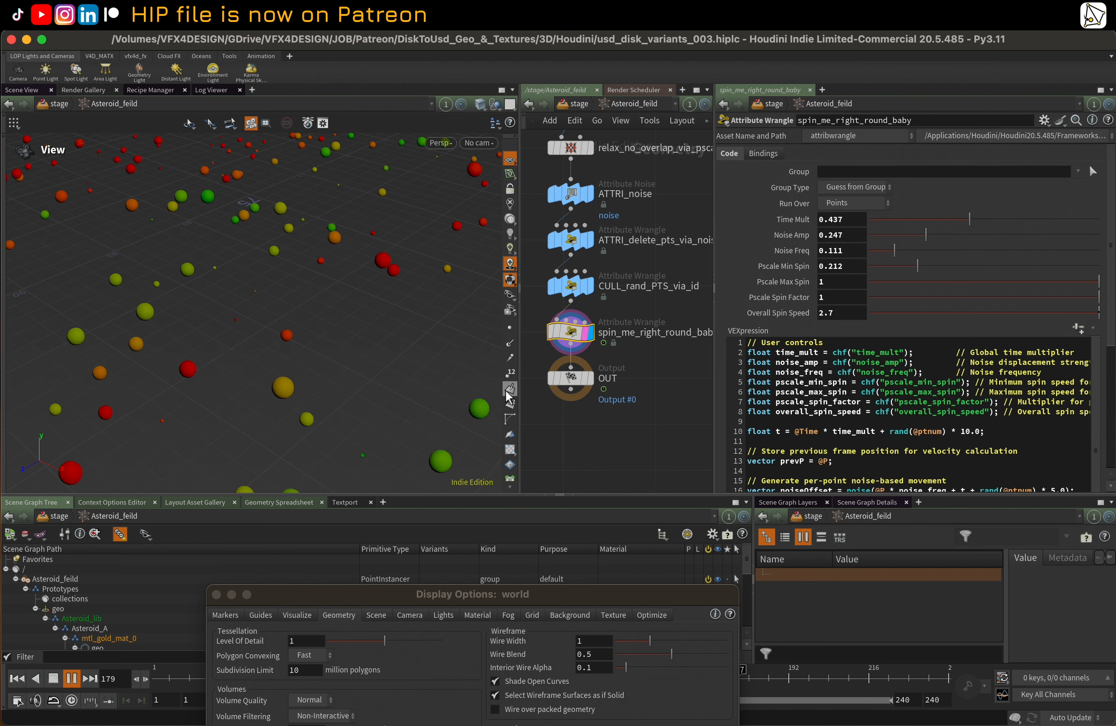
scroll(511, 385, "down", 5)
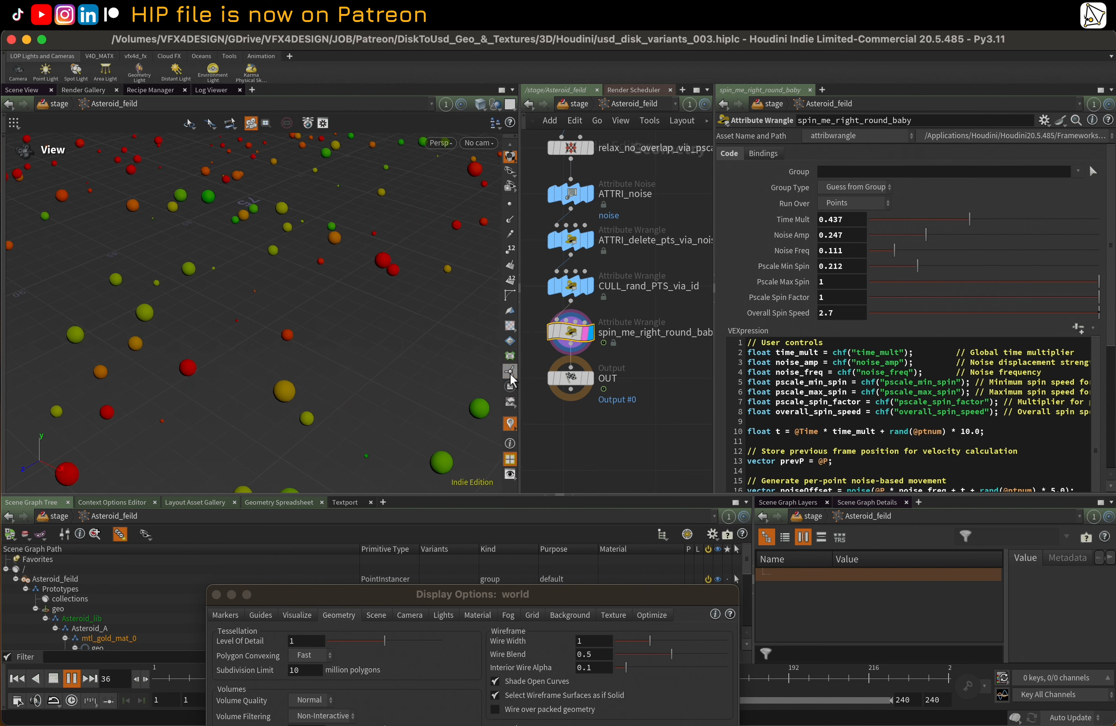
left_click(510, 424)
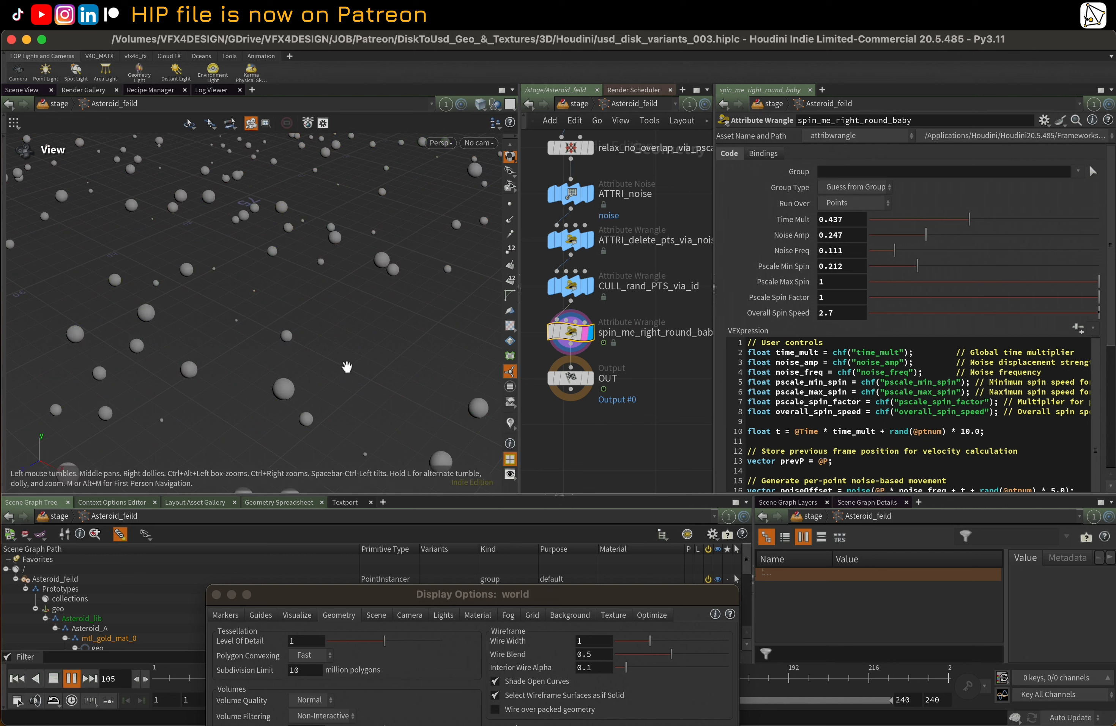
key("w")
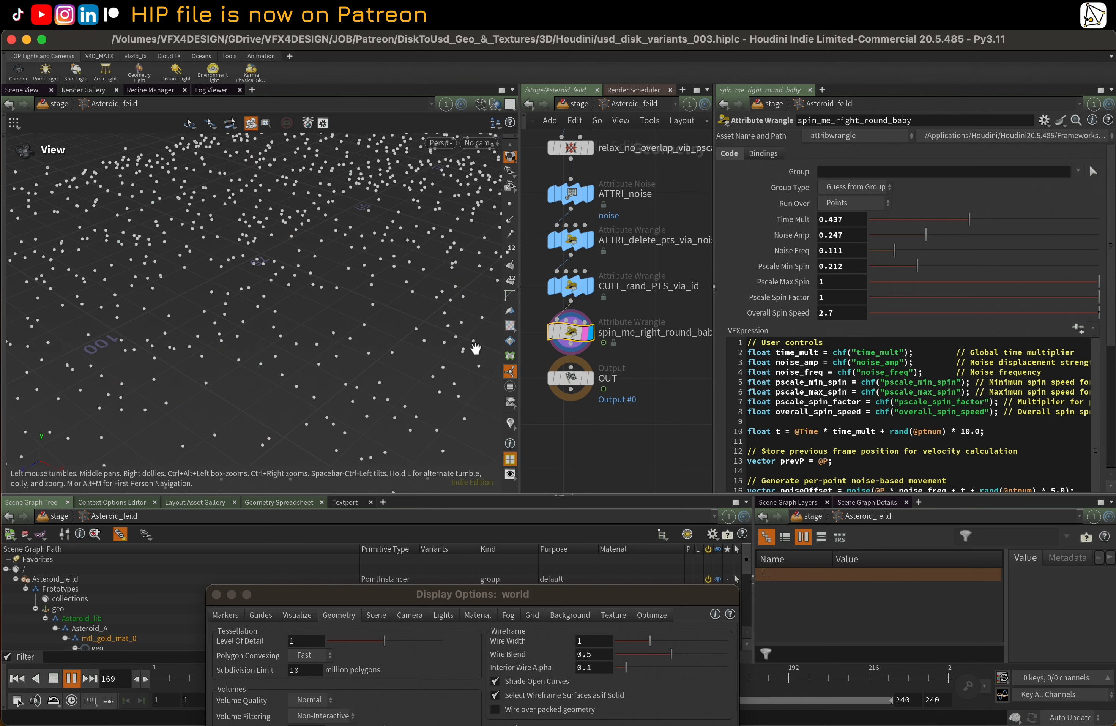
Display the OUT node of the asteroid point network and return to the stage to view the instanced asteroids
left_click(590, 378)
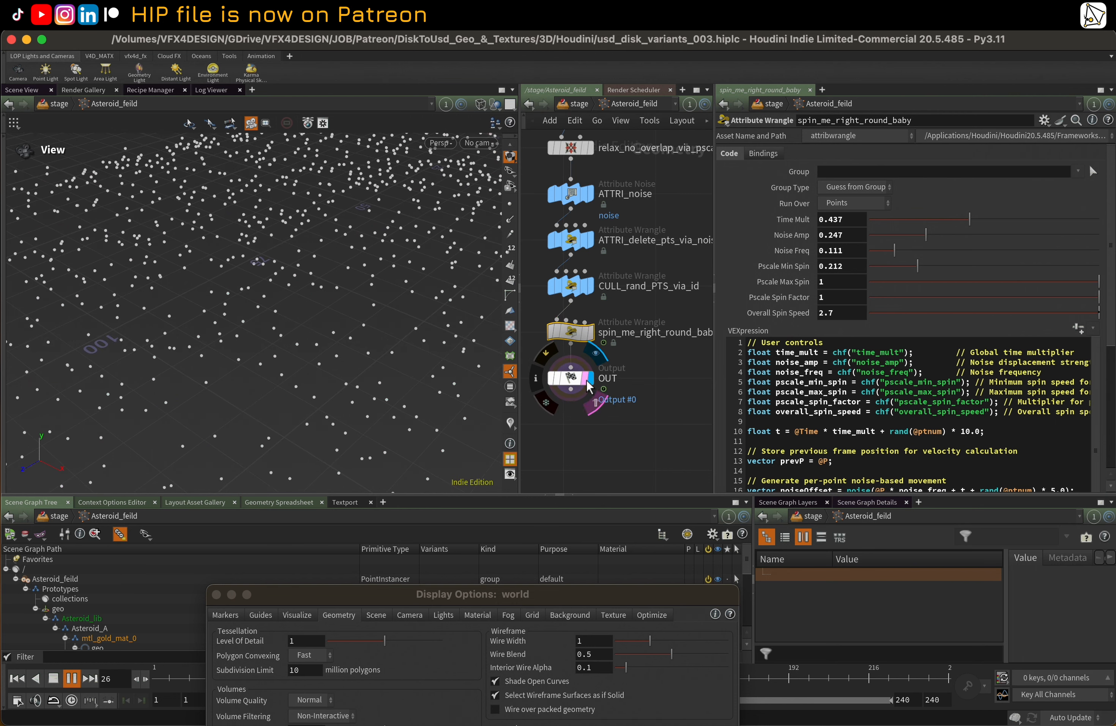
key("u")
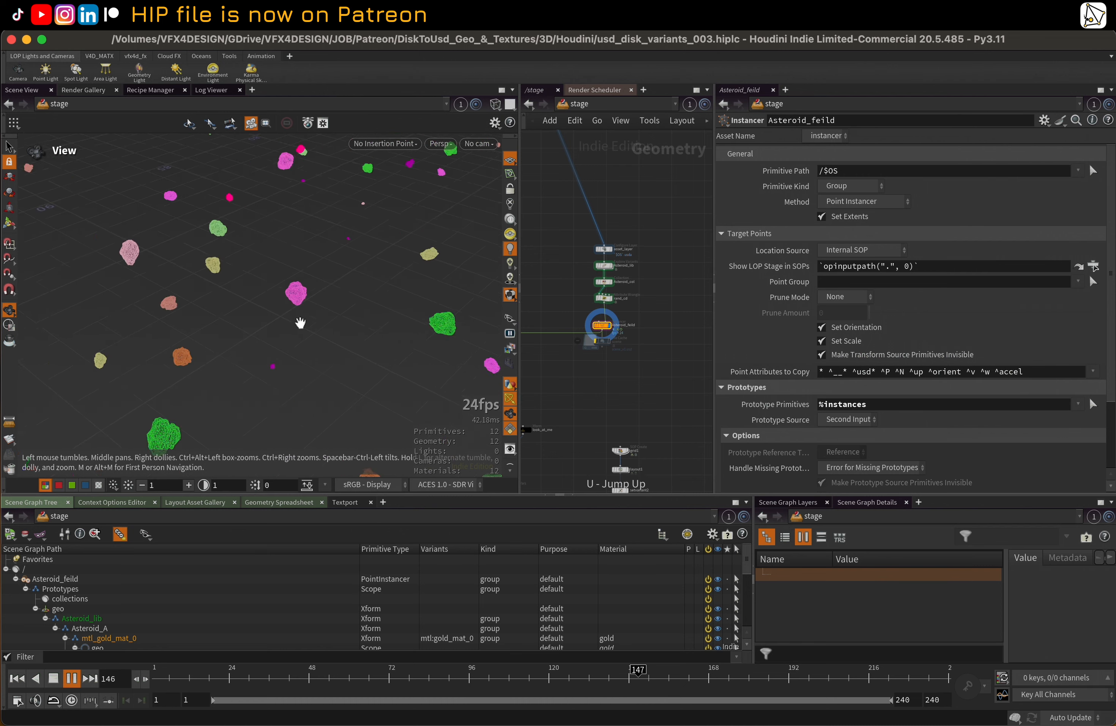
left_click_drag(406, 302, 409, 283)
Select the asteroid instancing nodes from asset_layer down, widen the network area, and stop the playback
left_click_drag(573, 230, 646, 356)
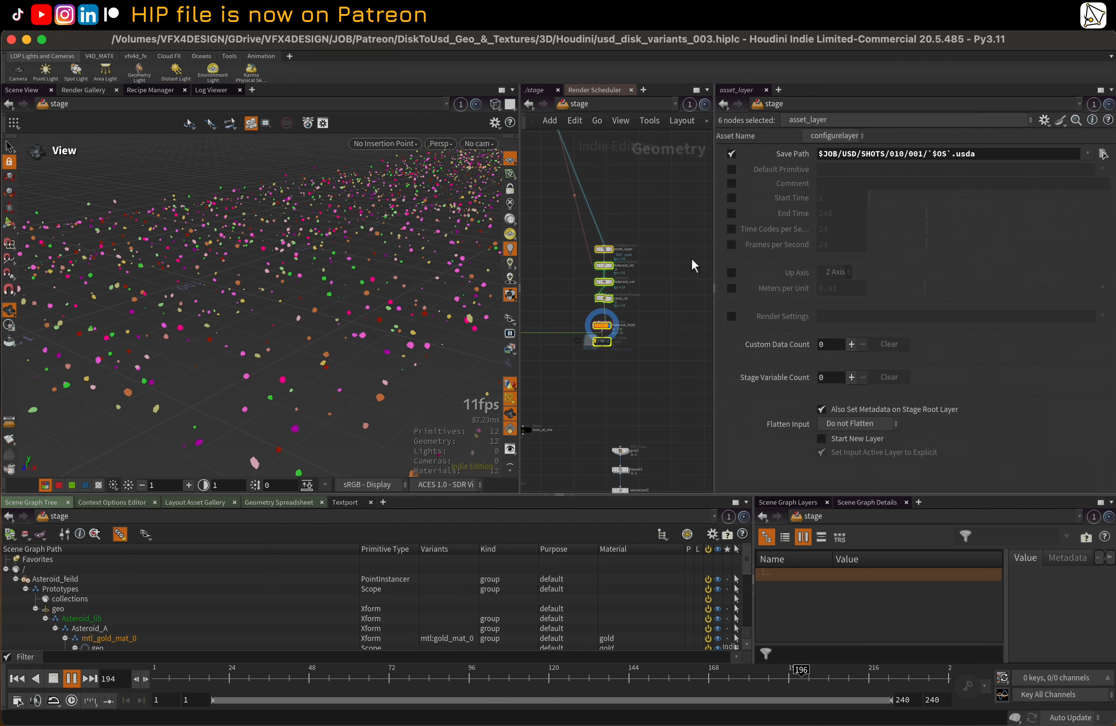
left_click_drag(714, 211, 881, 213)
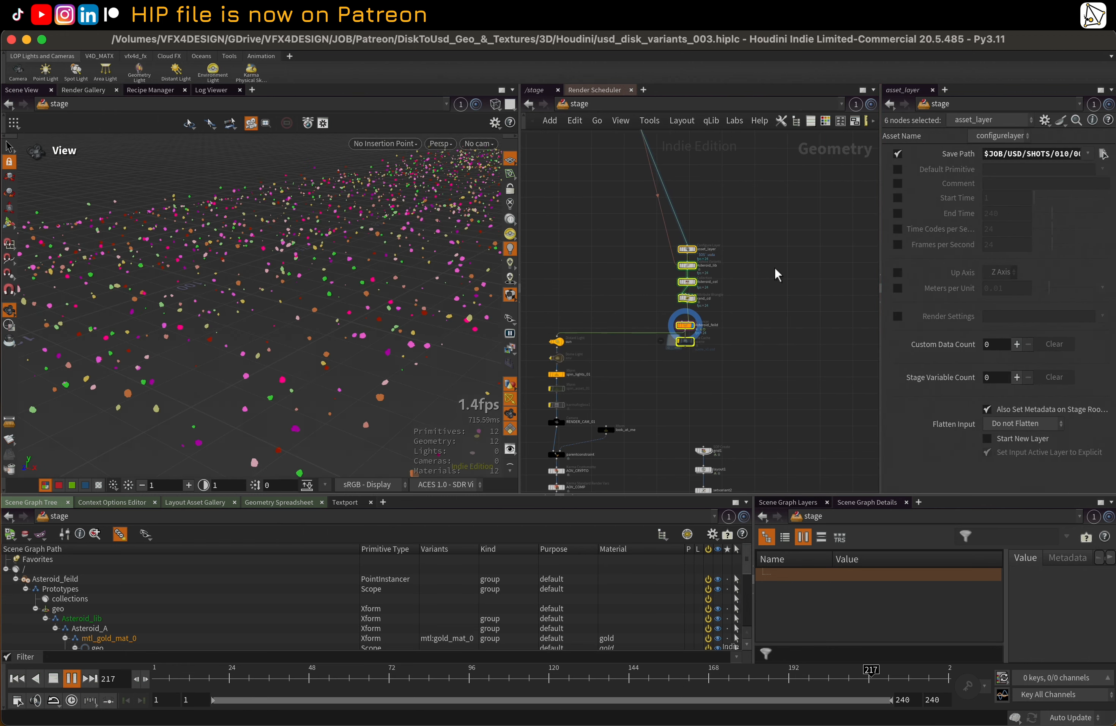
middle_click_drag(795, 322, 814, 286)
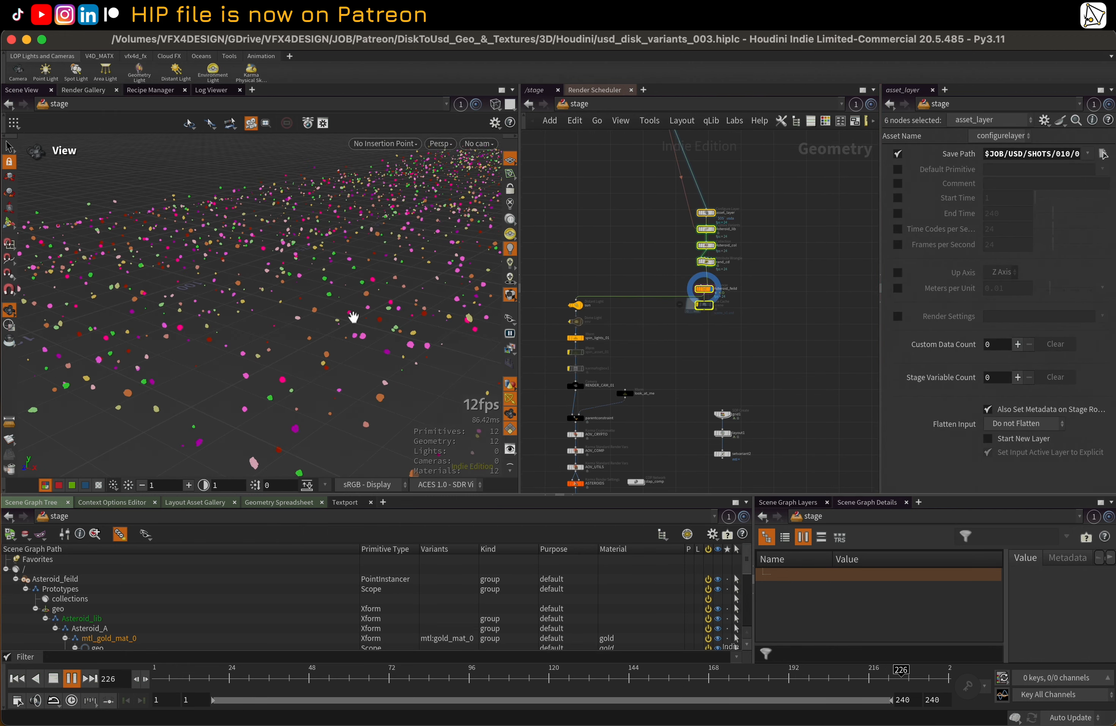
left_click(439, 146)
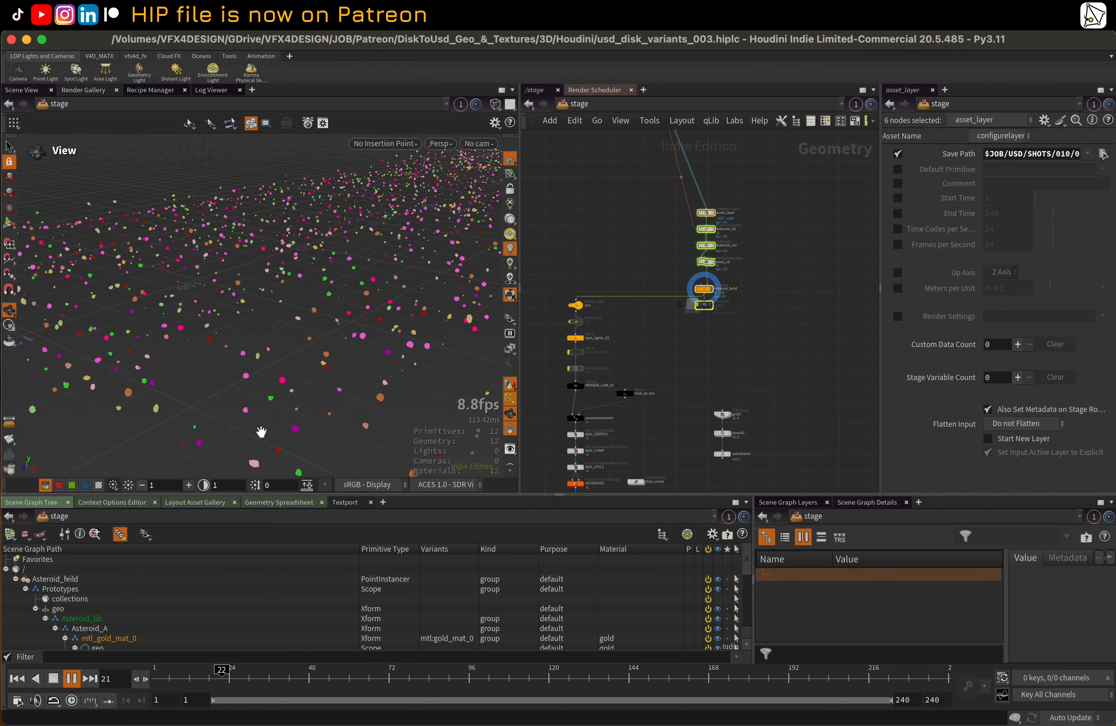
left_click(464, 192)
scroll(646, 265, "down", 10)
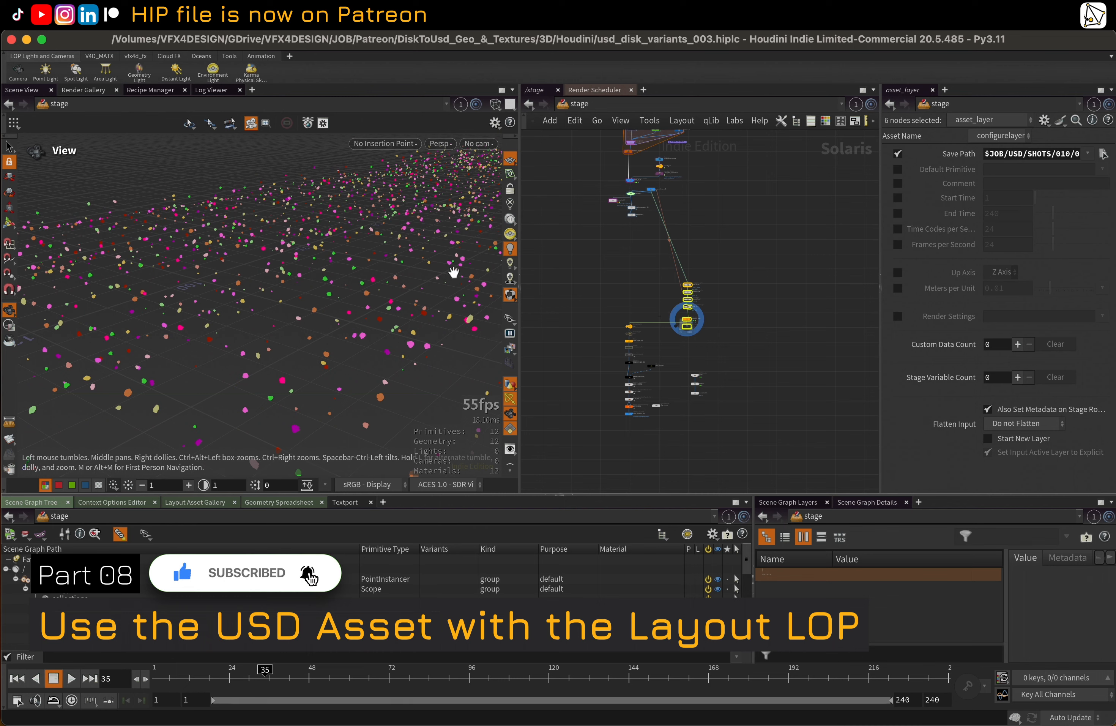
Show the Layout Asset Gallery with the asteroid variants and select the assetreference1 node in the stage network
left_click(189, 502)
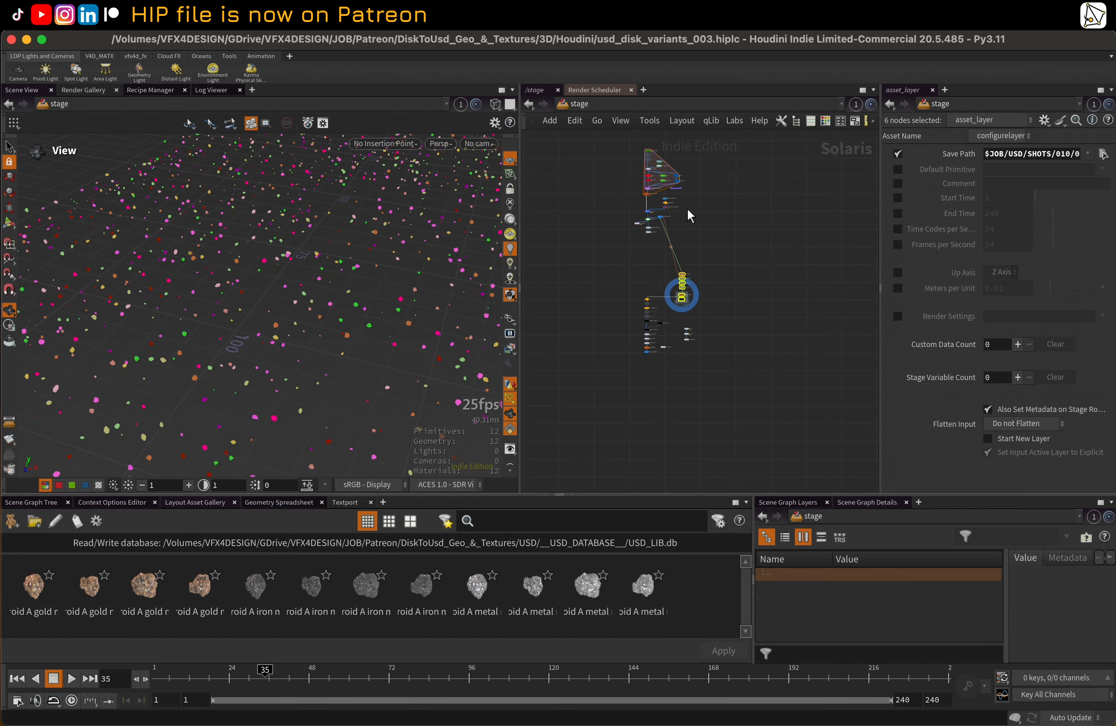
scroll(660, 217, "up", 6)
left_click_drag(635, 212, 720, 205)
middle_click_drag(775, 321, 740, 237)
scroll(296, 258, "down", 5)
left_click_drag(262, 264, 289, 277)
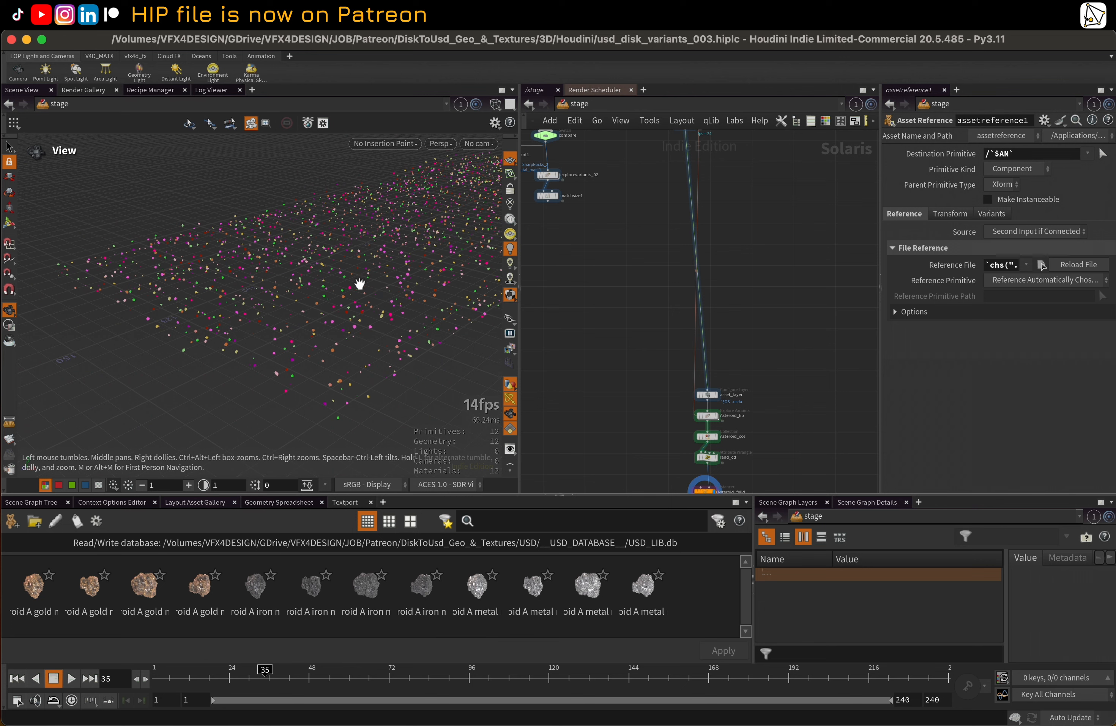
Look over the Asteroid_feild and render node chains, and locate the separate grid1, layout1 and setvariant2 chain
middle_click_drag(360, 283, 336, 273)
middle_click_drag(630, 394, 538, 297)
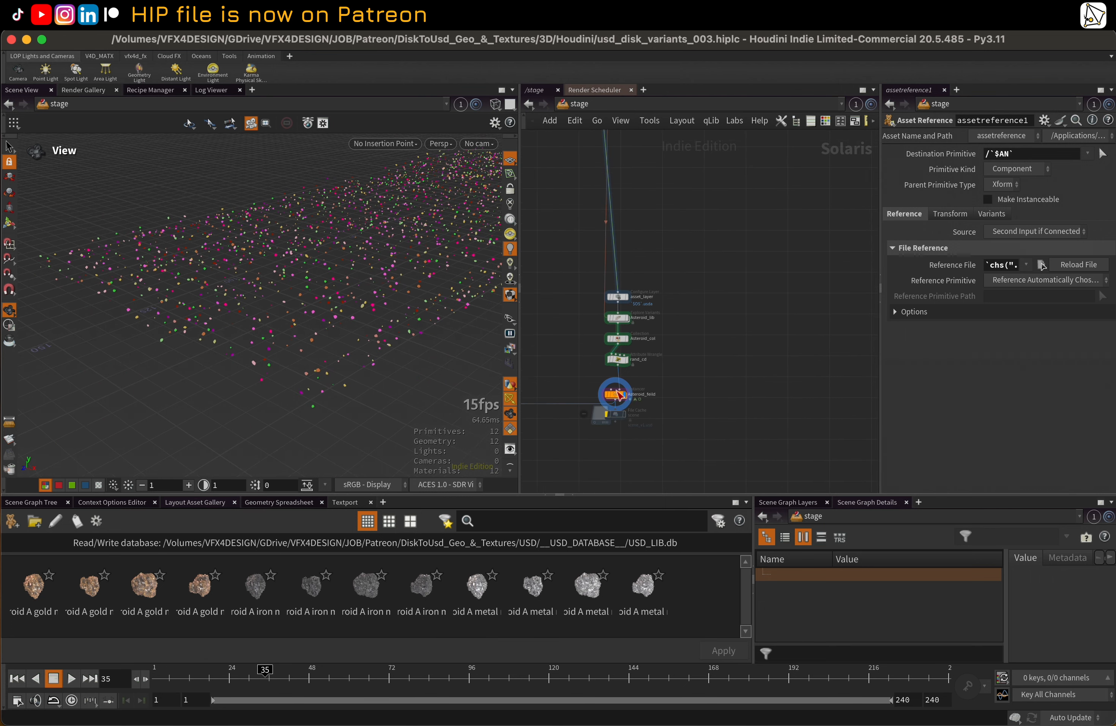
middle_click_drag(674, 402, 696, 289)
scroll(683, 384, "down", 1)
middle_click_drag(683, 384, 733, 412)
scroll(712, 337, "down", 3)
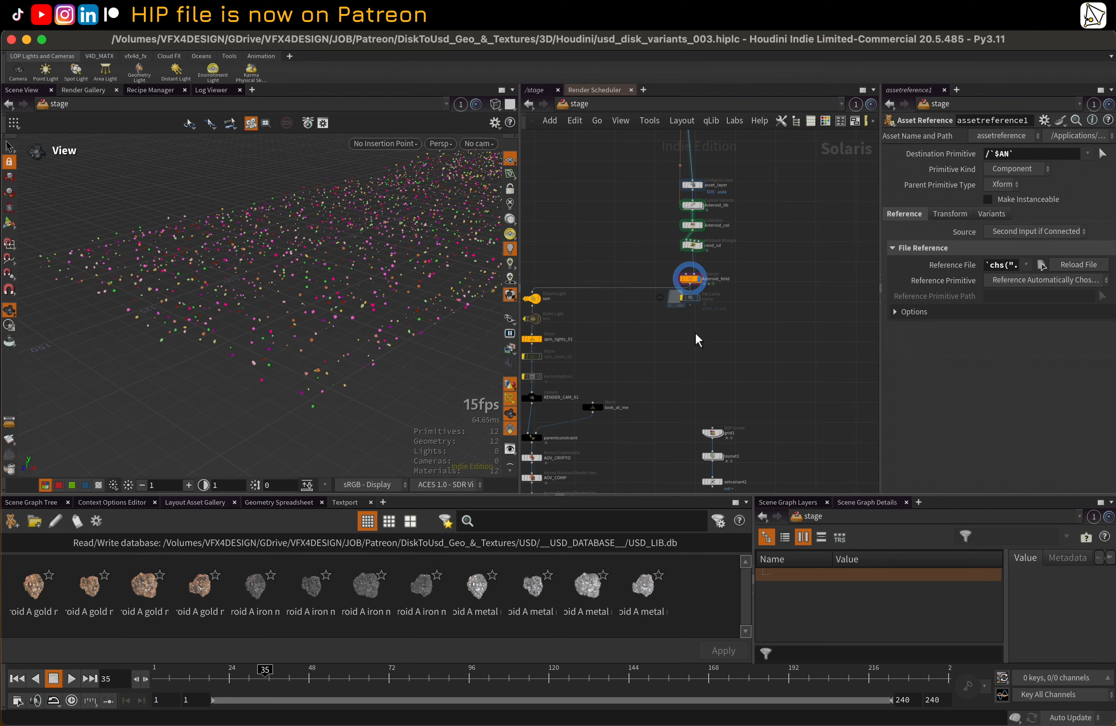
middle_click_drag(695, 332, 754, 231)
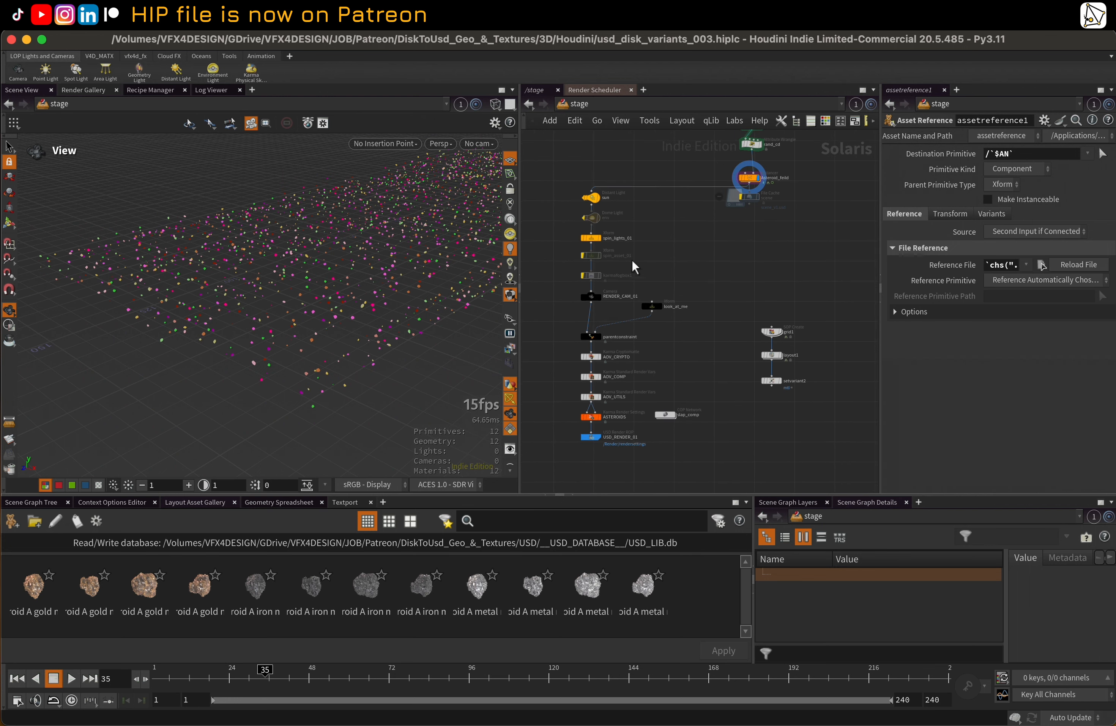
scroll(646, 255, "up", 1)
scroll(736, 306, "up", 3)
middle_click_drag(748, 315, 695, 278)
scroll(691, 278, "up", 1)
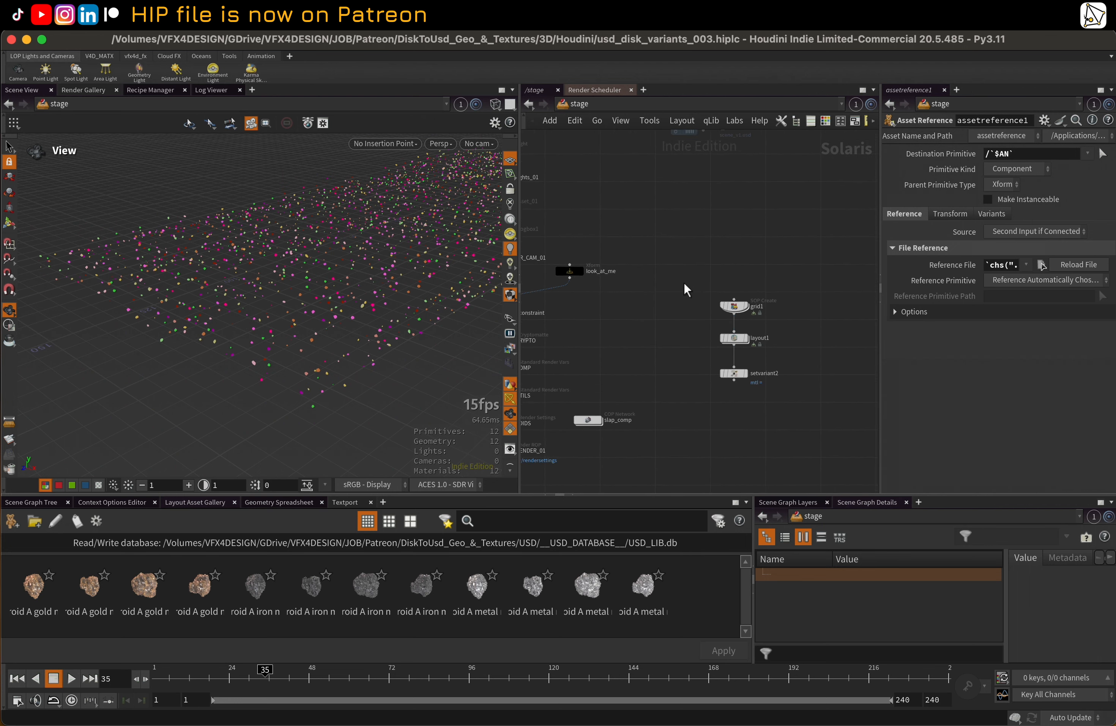
scroll(686, 290, "up", 1)
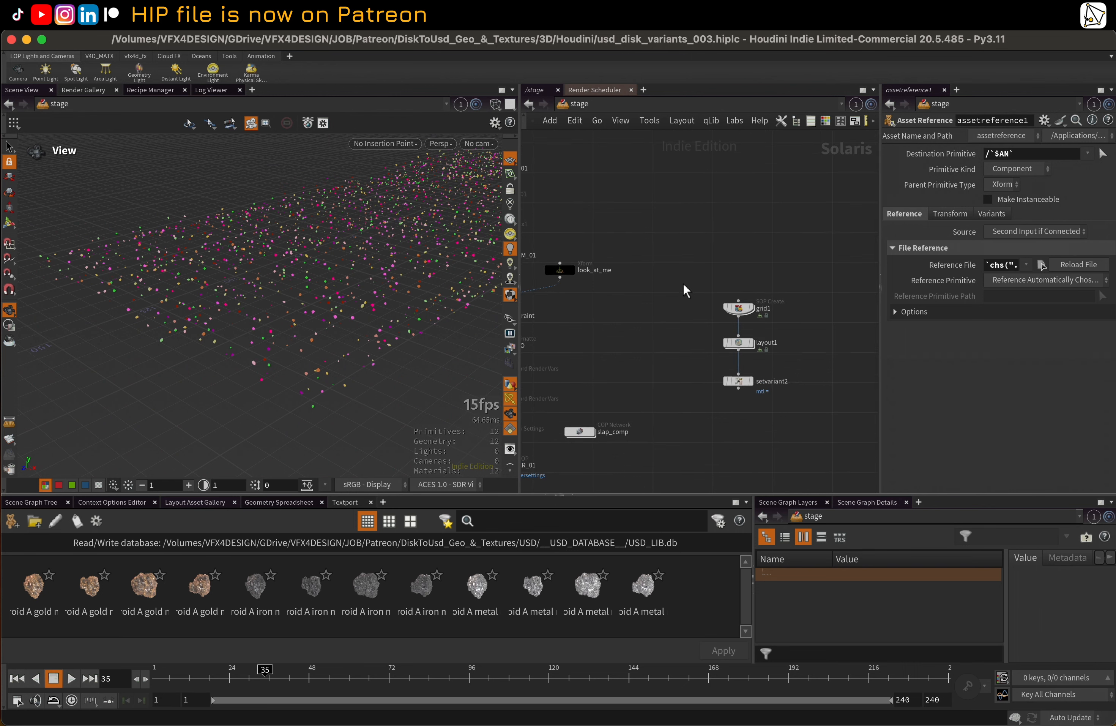
Display the grid1 node and frame its grid in the viewport
left_click(739, 308)
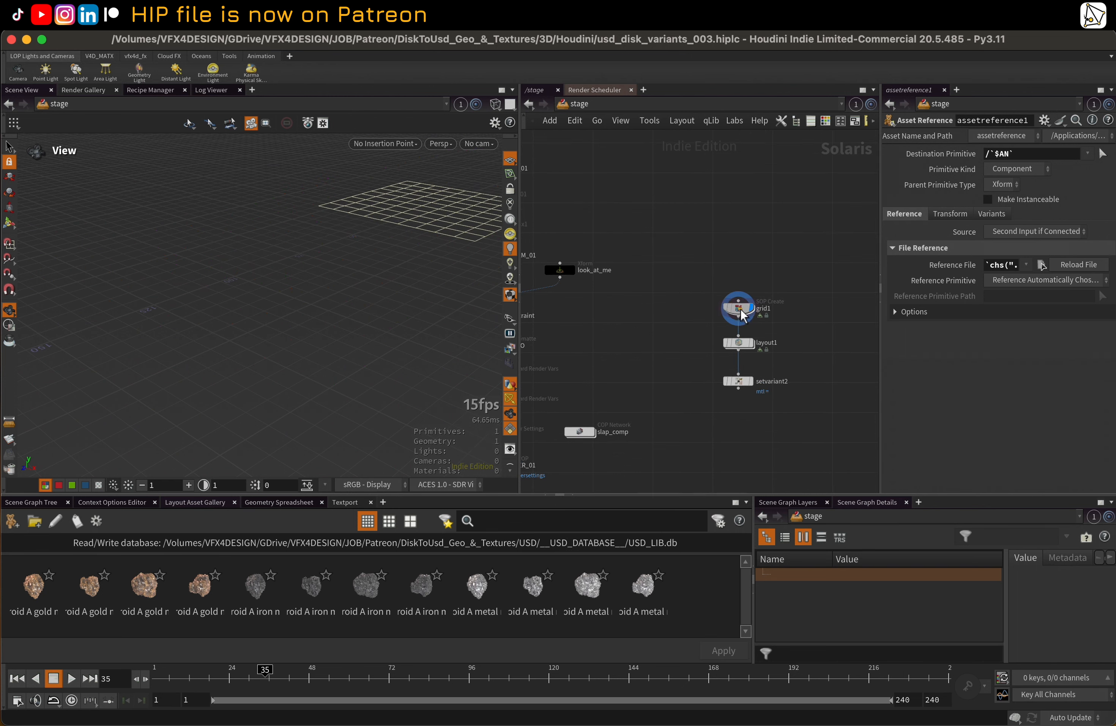
key("space+g")
left_click_drag(275, 271, 219, 330)
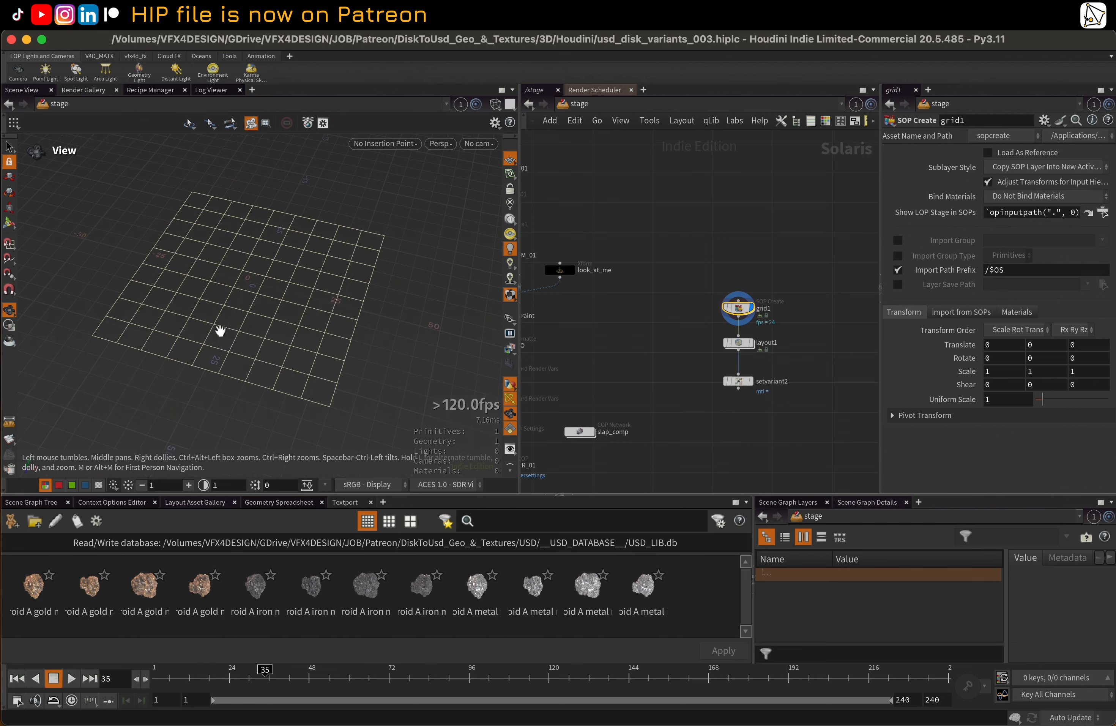
Display the layout1 node, activate its Stack brush in the viewport, and reset all previously painted changes
scroll(293, 300, "up", 3)
middle_click_drag(667, 290, 667, 288)
left_click(666, 314)
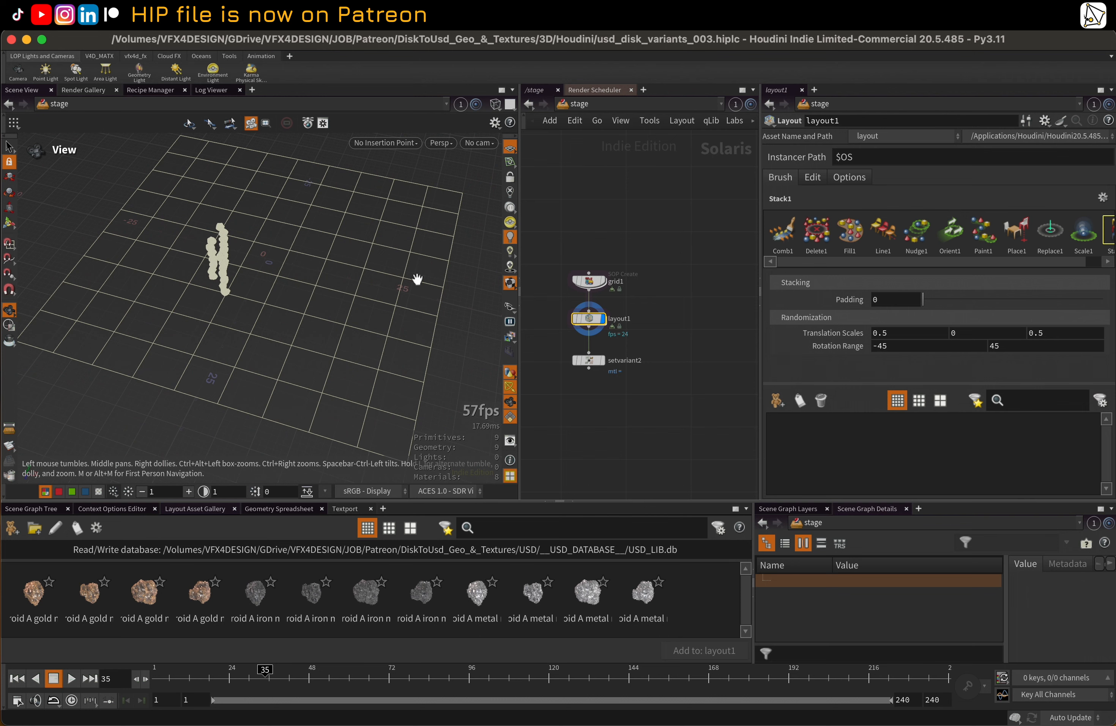
key("Return")
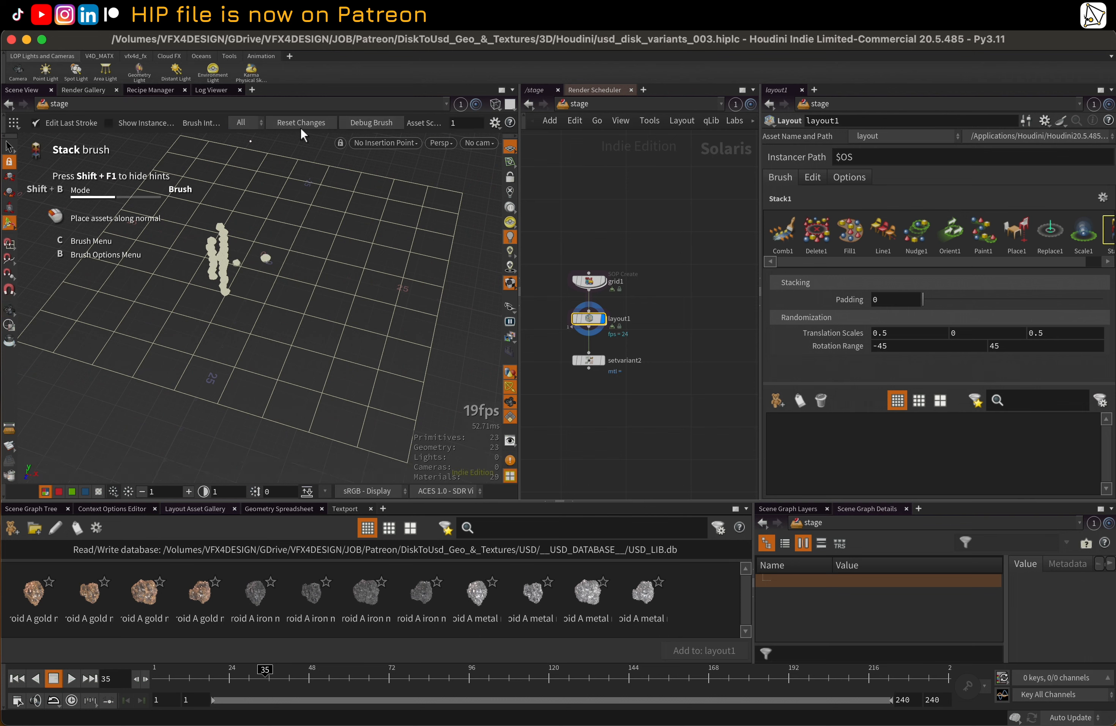
left_click(302, 124)
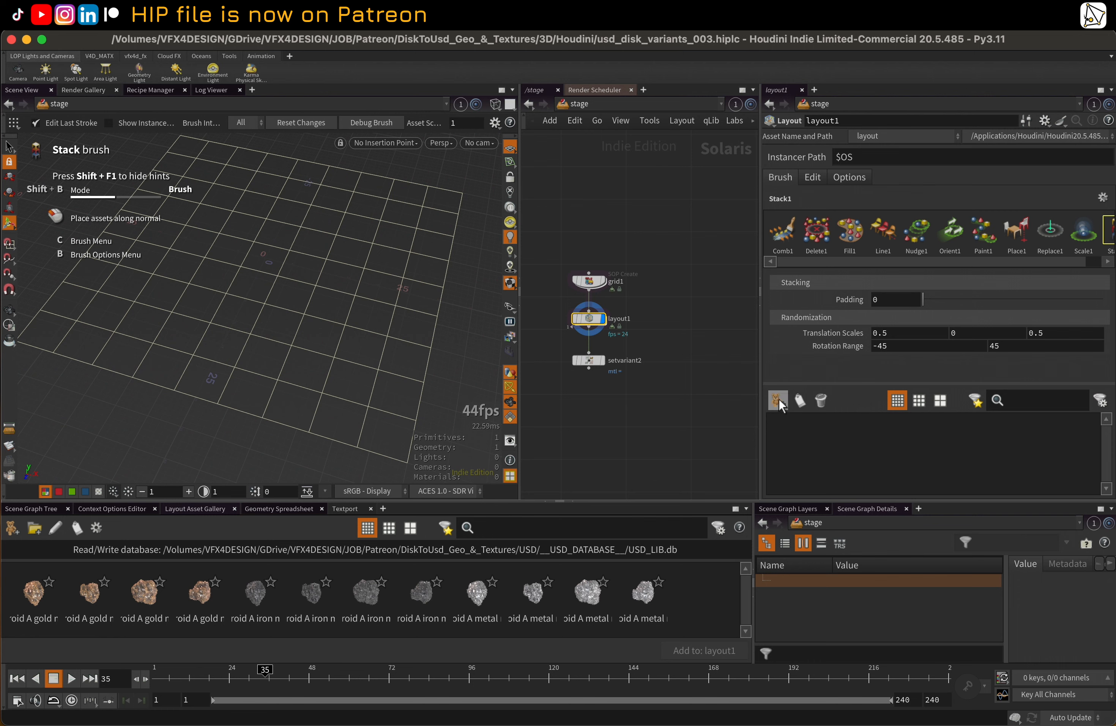
Add all twelve Asteroid A gold, iron and metal variants from the asset gallery to layout1
left_click(778, 400)
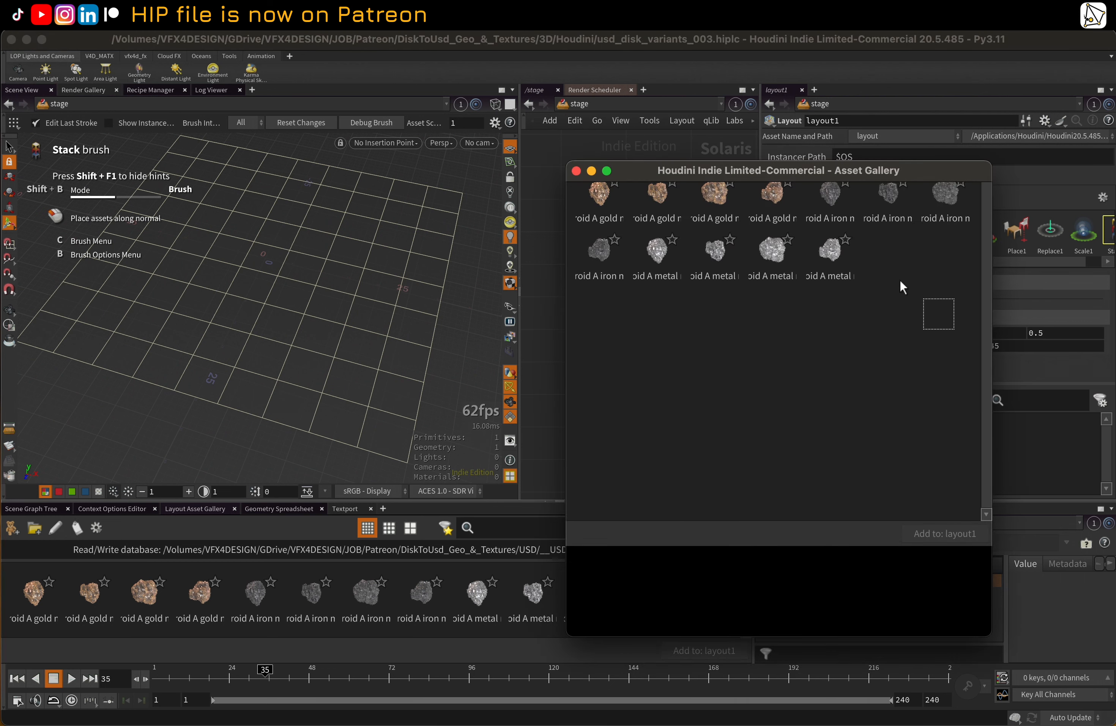
left_click_drag(900, 281, 607, 187)
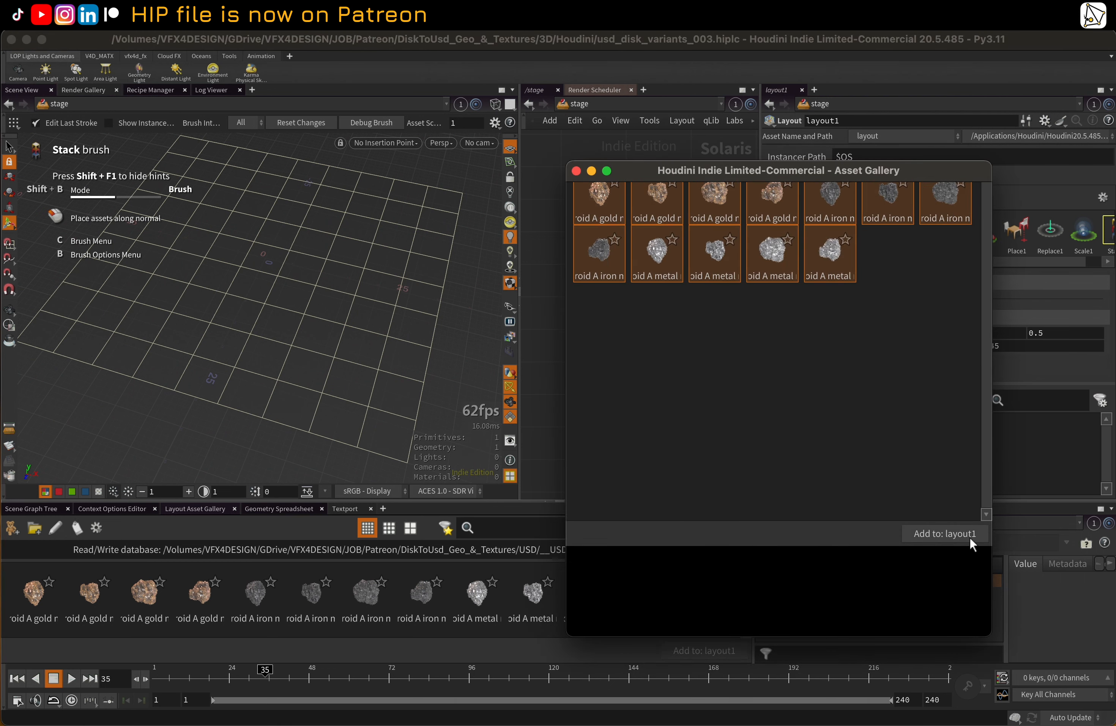
left_click(956, 537)
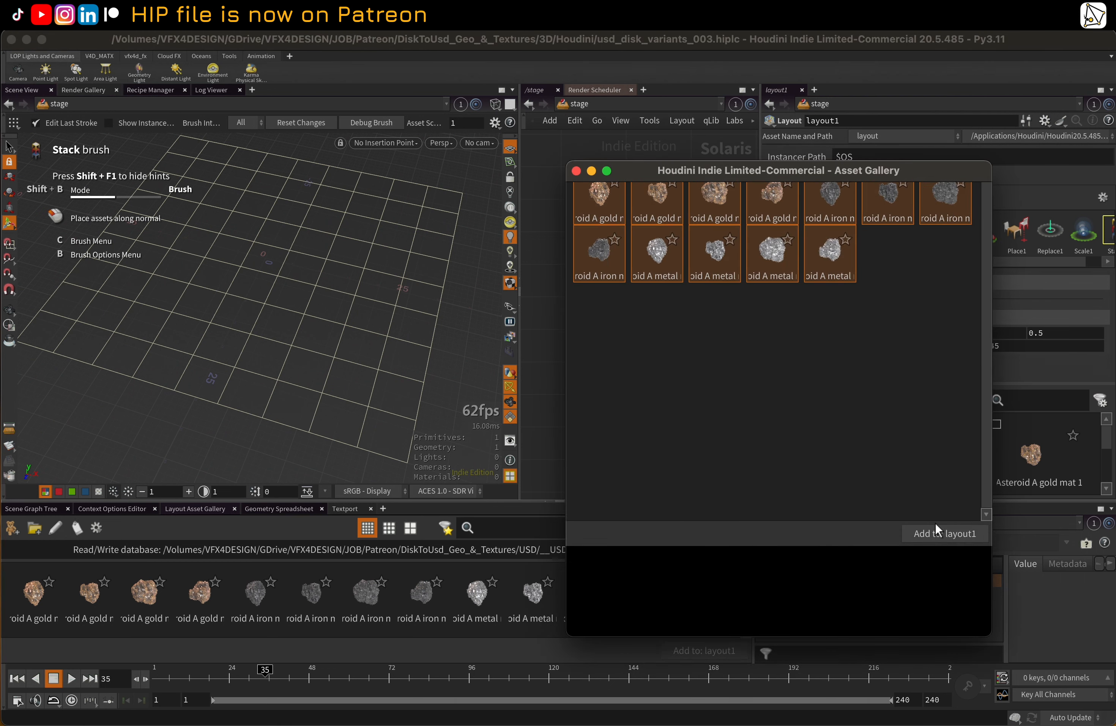
left_click(577, 170)
Look through the assets added to layout1 and compare the medium and large thumbnail sizes
scroll(910, 444, "down", 3)
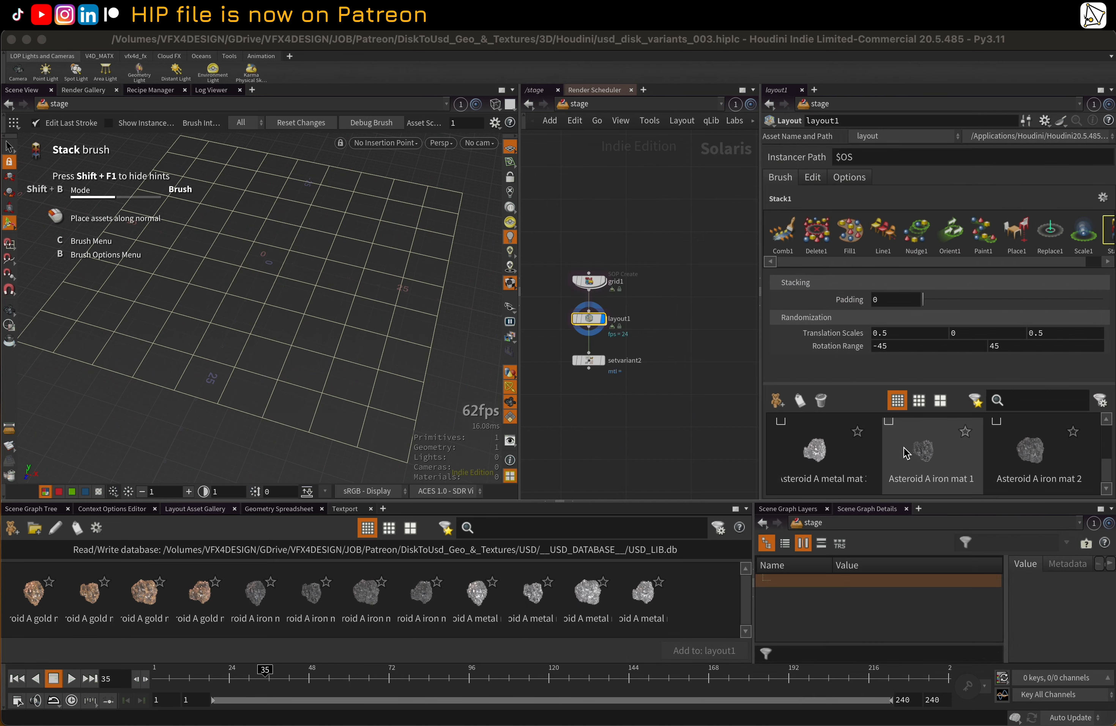
scroll(902, 445, "up", 3)
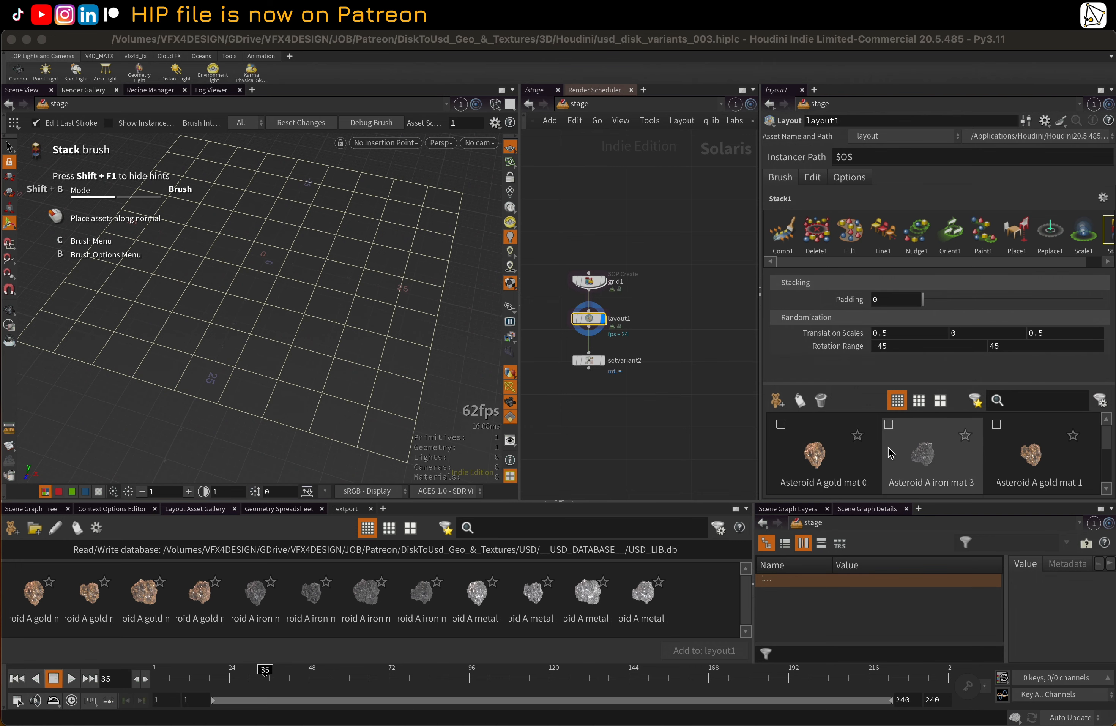
left_click(919, 400)
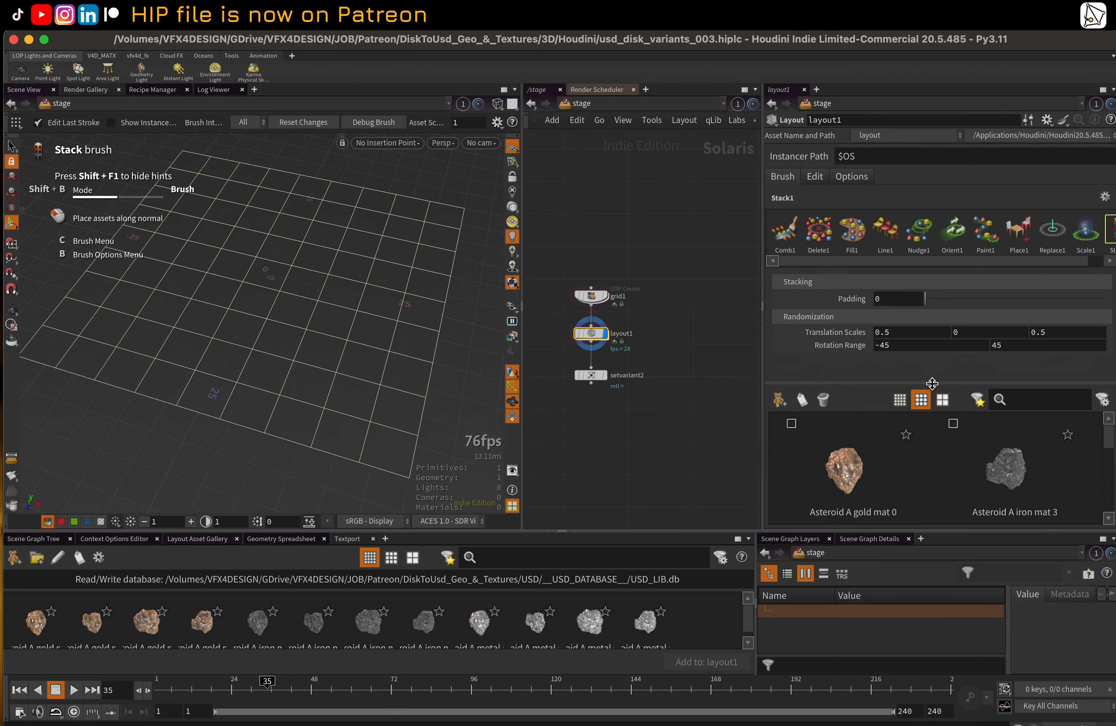
left_click(943, 401)
Return to small thumbnails and enable Asteroid A gold mat 0, iron mat 3 and gold mat 1 for the brush
left_click(894, 402)
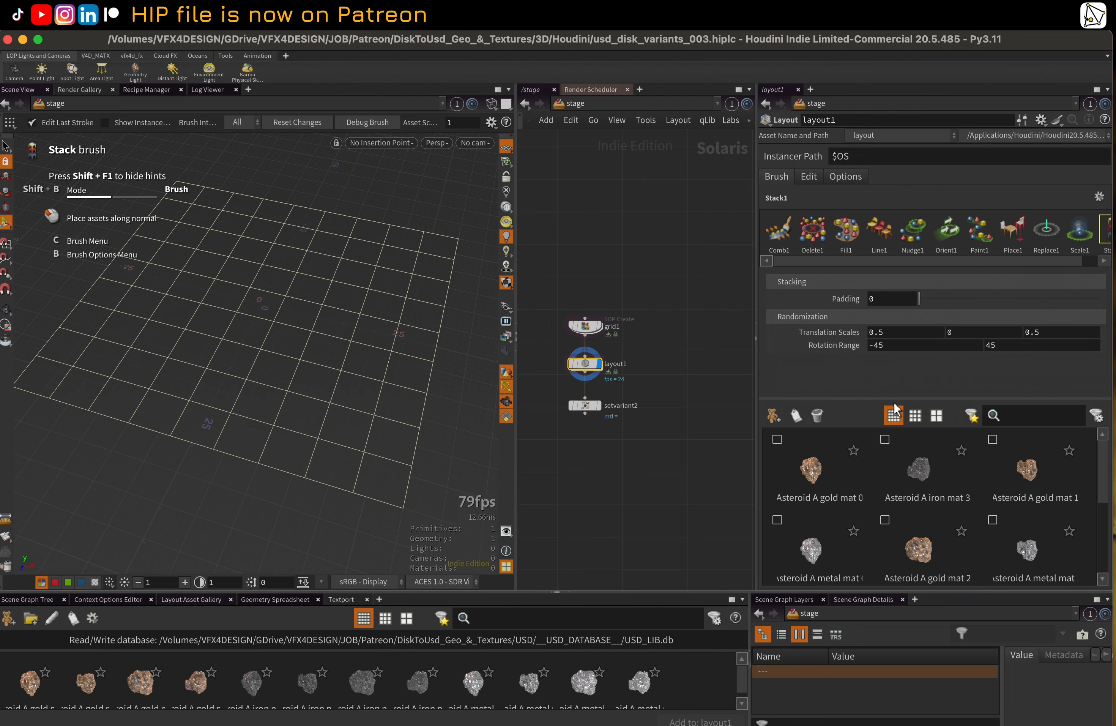
left_click(778, 437)
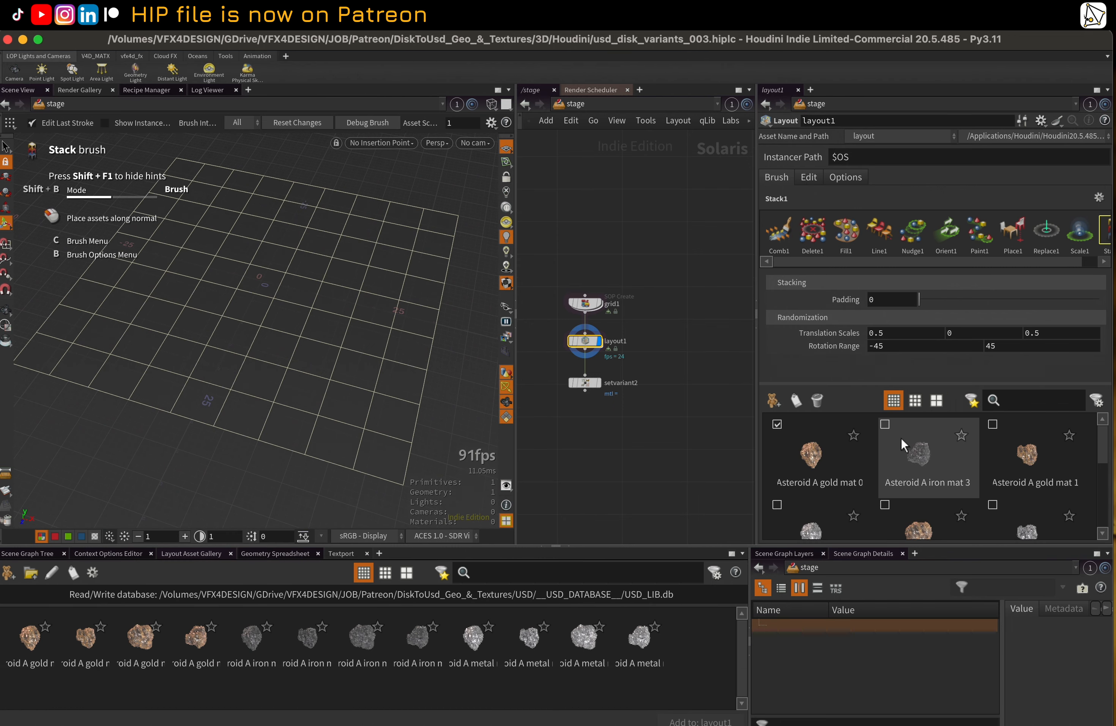
left_click(992, 424)
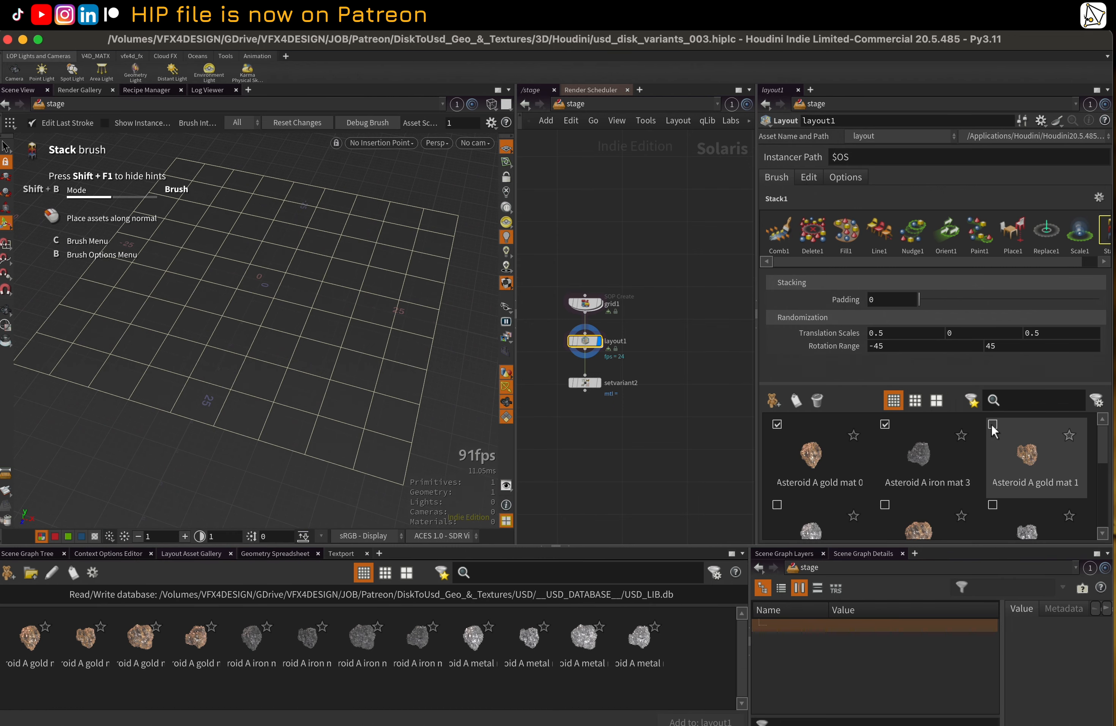
Enable further Asteroid A variants for the Stack brush: gold mat 2, iron mat 1, iron mat 2 and three metal variants
left_click(856, 483)
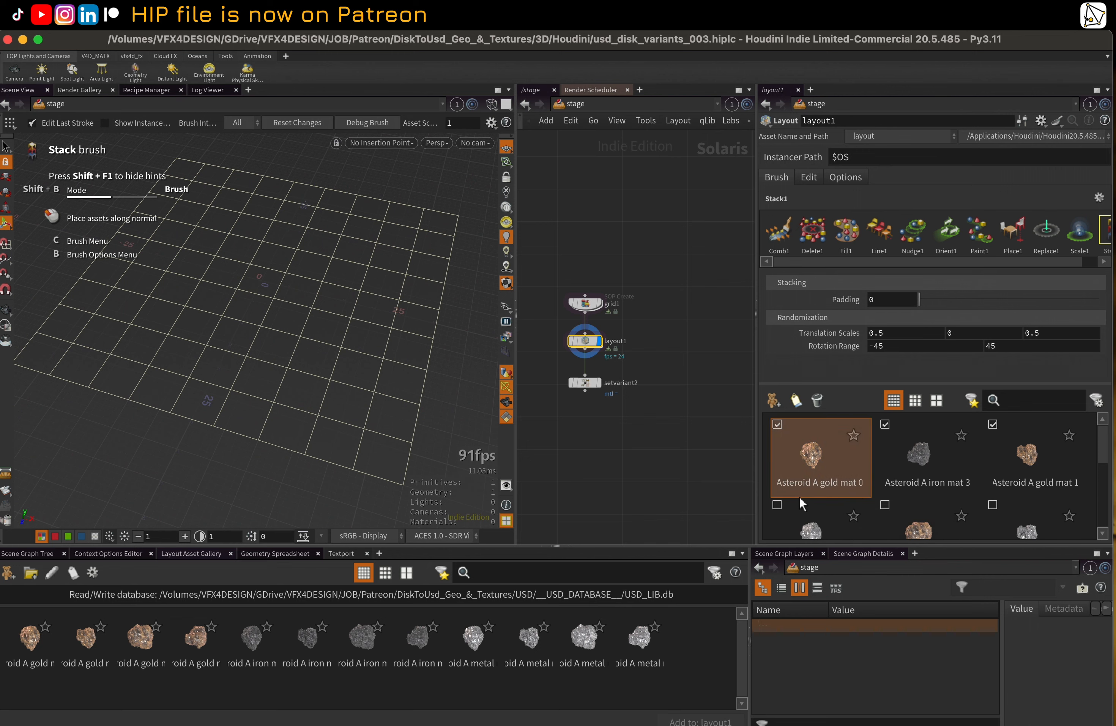
left_click(778, 504)
left_click(898, 505)
scroll(891, 501, "down", 1)
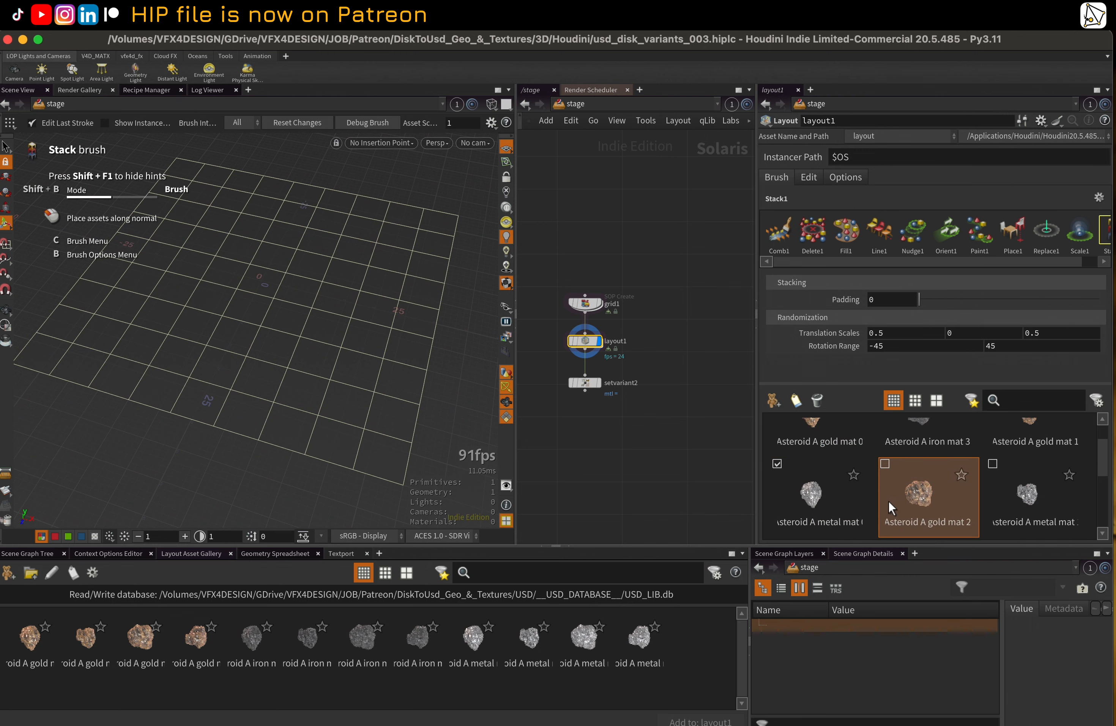
left_click(886, 464)
left_click(993, 464)
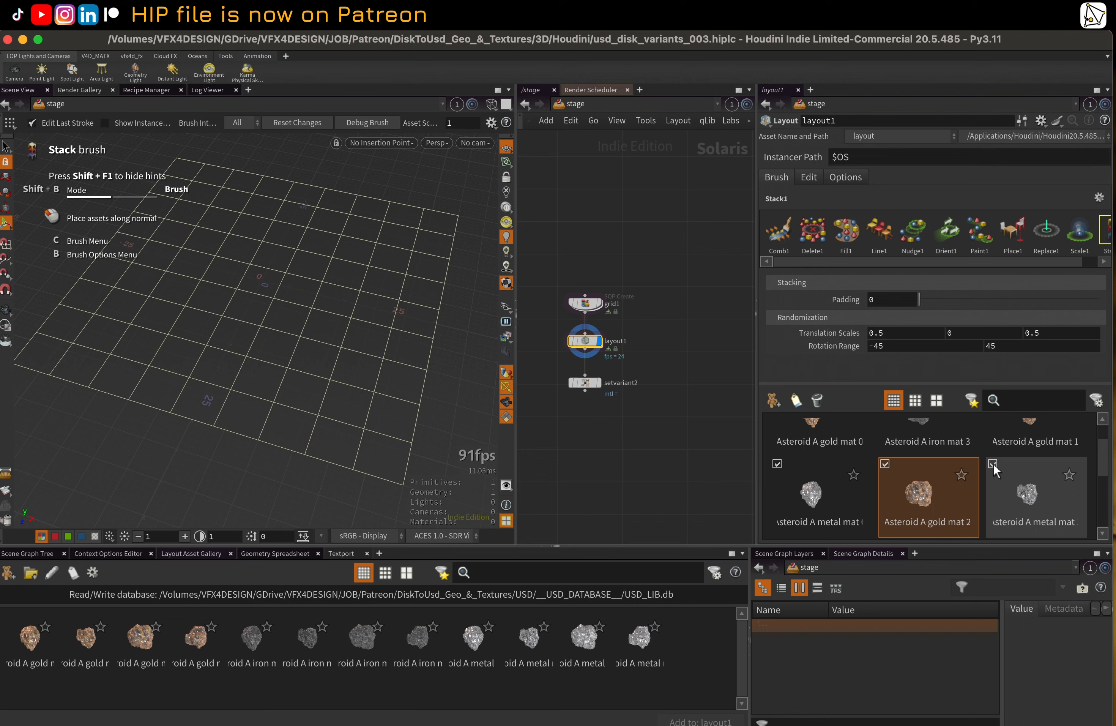
scroll(994, 465, "down", 3)
left_click(994, 468)
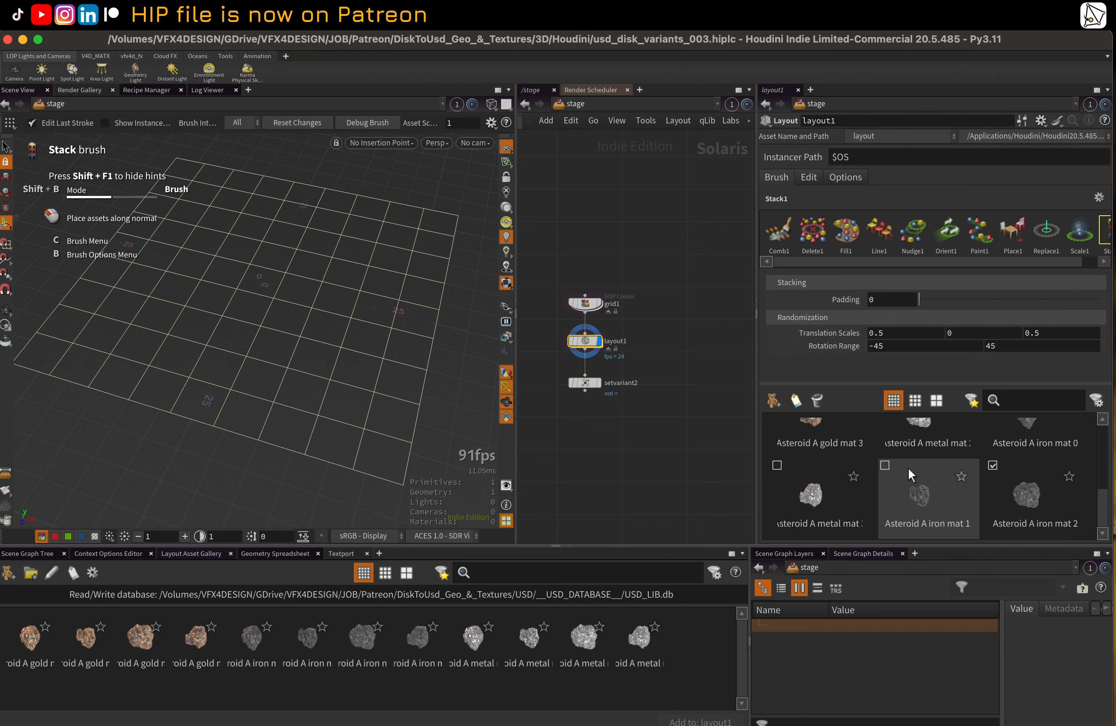
left_click(883, 466)
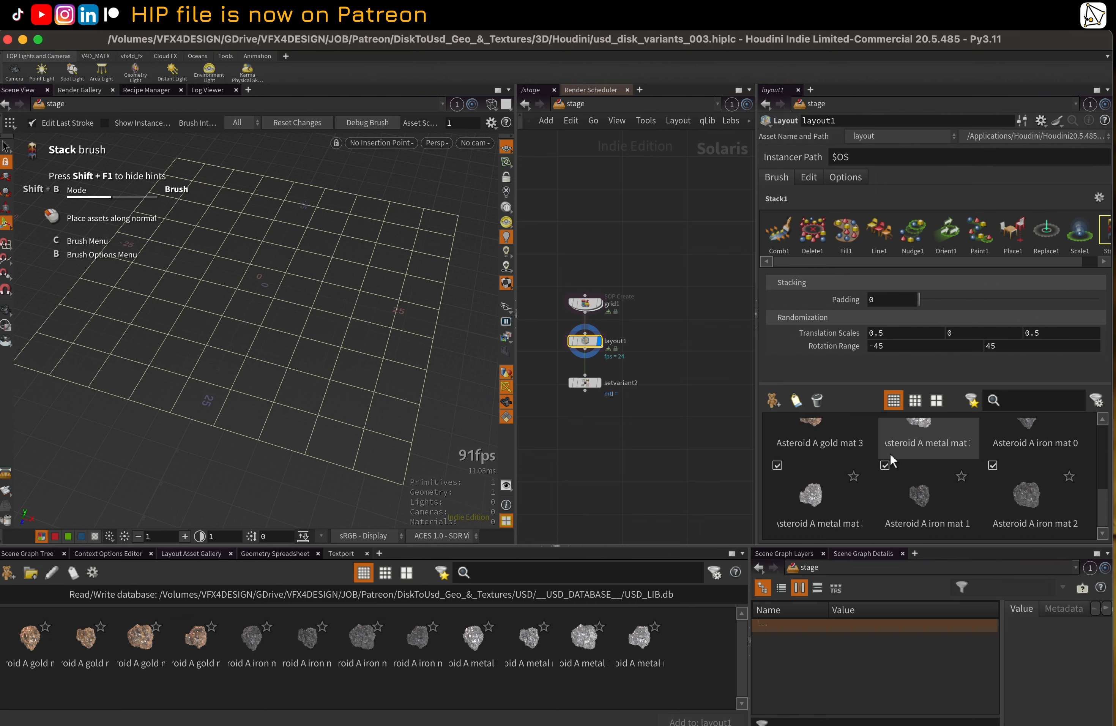
scroll(891, 453, "up", 3)
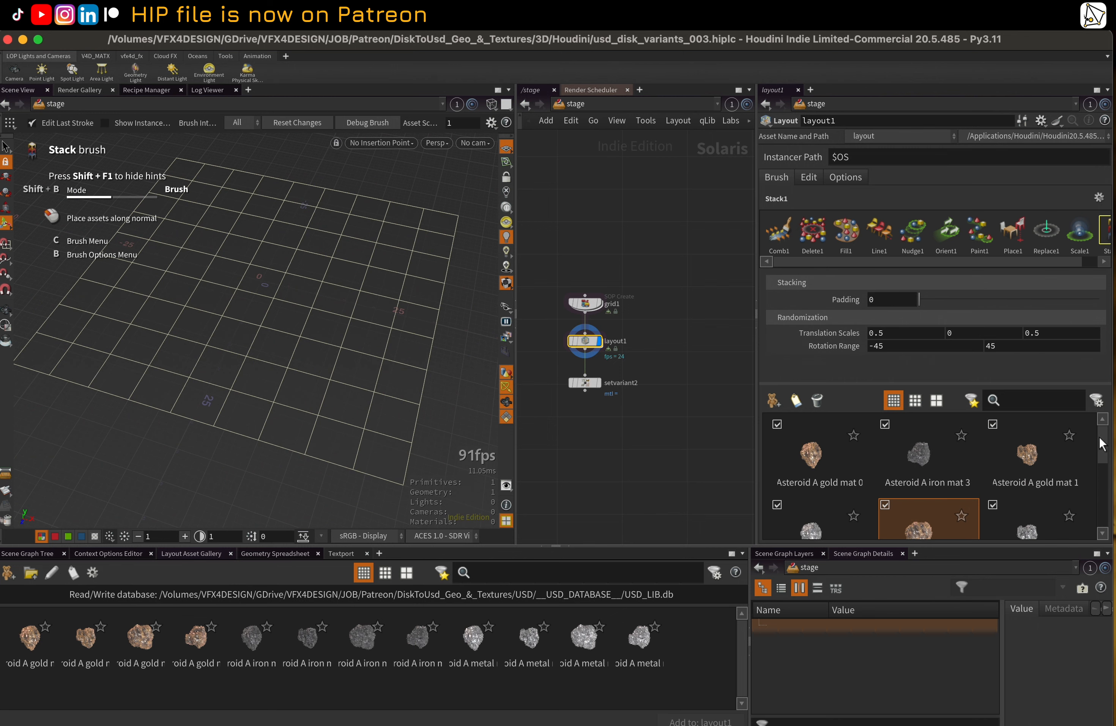
Enable the remaining Asteroid A gold mat 3, iron mat 0 and metal variant so all twelve assets are used by the brush
left_click(1097, 401)
left_click(1099, 400)
left_click_drag(1105, 443, 1104, 478)
left_click(994, 449)
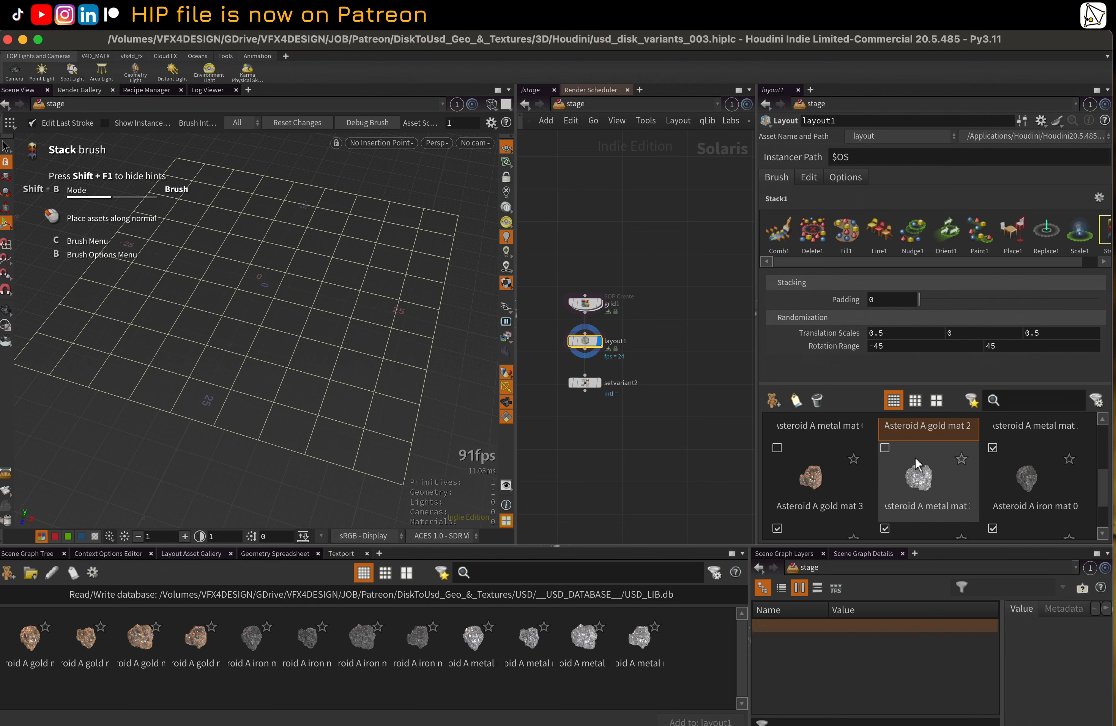
left_click(885, 447)
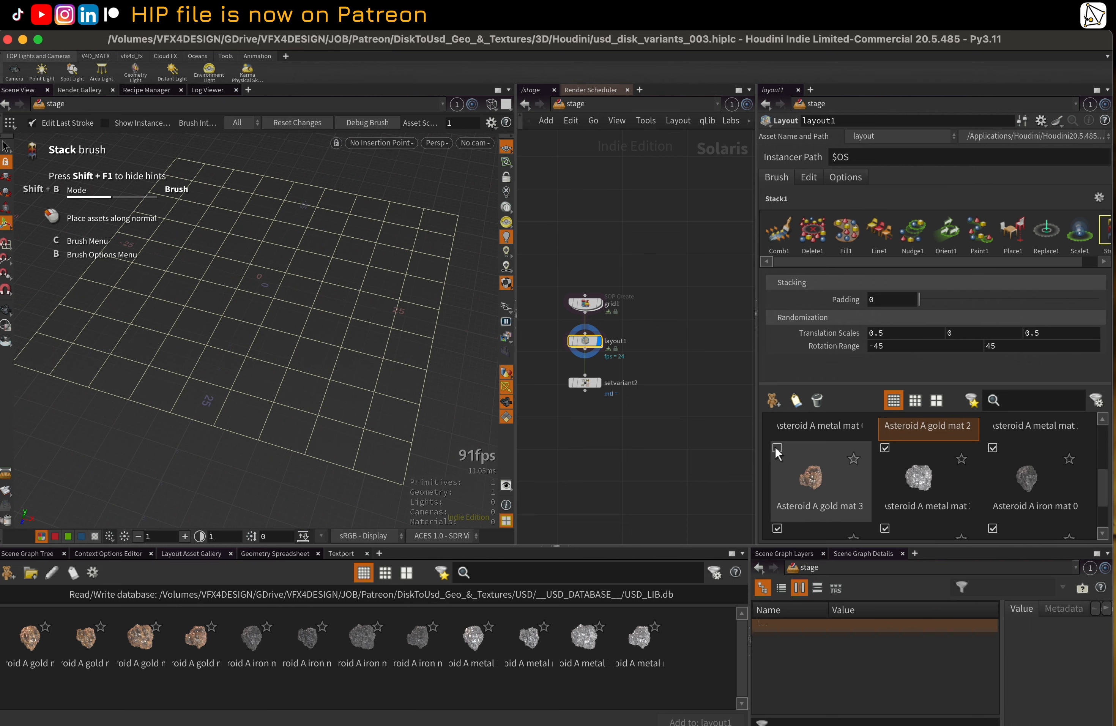
left_click(776, 447)
left_click_drag(1108, 488, 1104, 434)
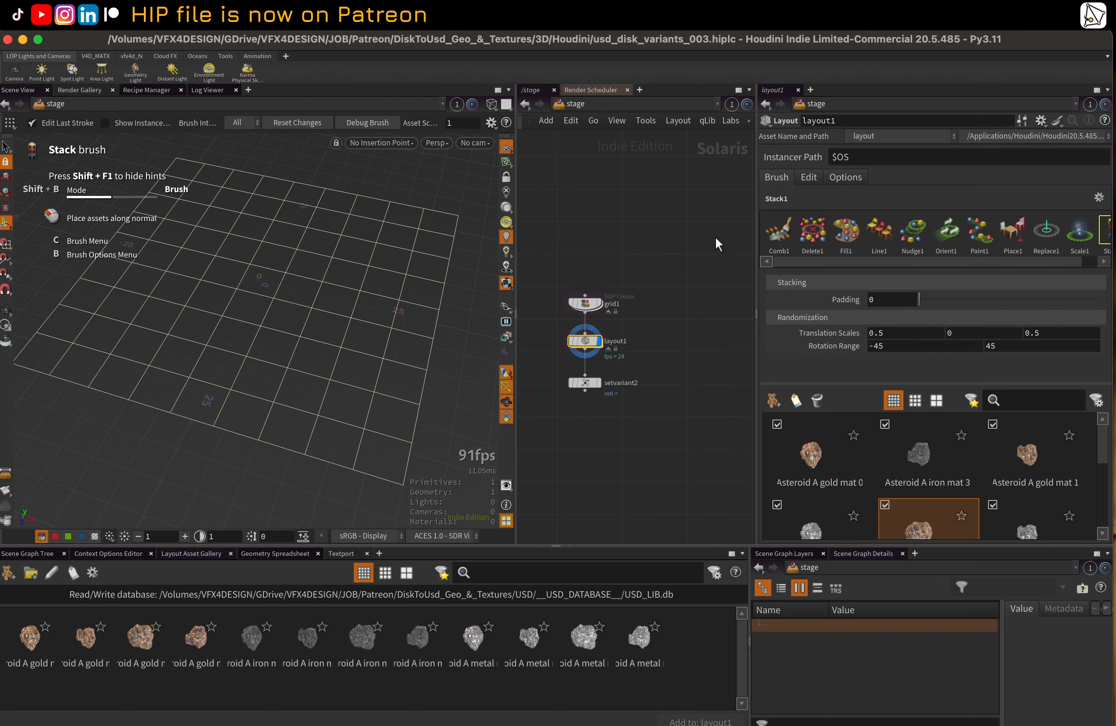
Widen the parameter pane and stroke three vertical columns of stacked asteroids onto the grid with the Stack brush
left_click_drag(757, 229, 711, 236)
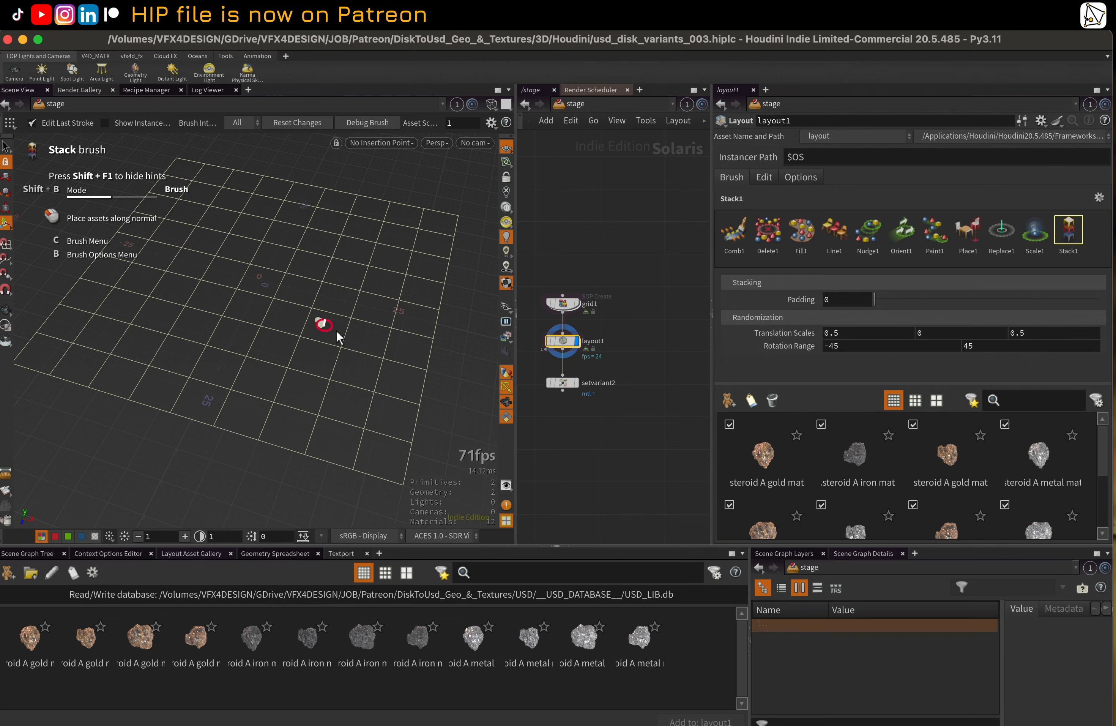
left_click(349, 341)
right_click_drag(349, 340, 455, 332, "alt")
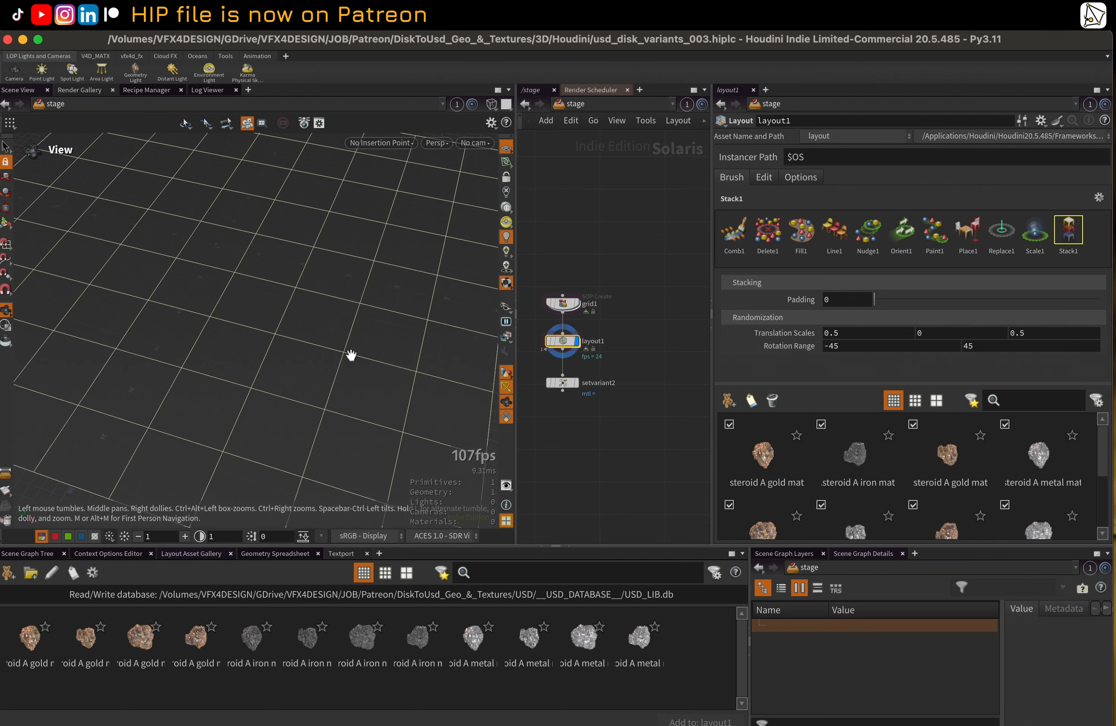
left_click_drag(351, 354, 348, 332, "alt")
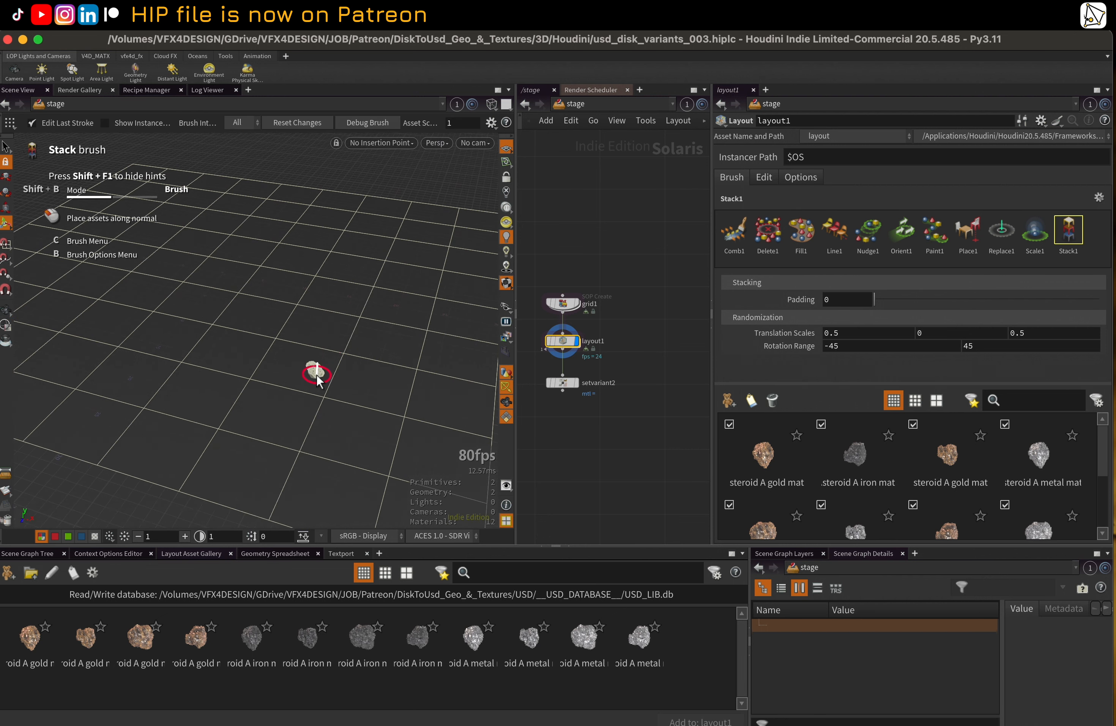
left_click_drag(316, 374, 326, 272)
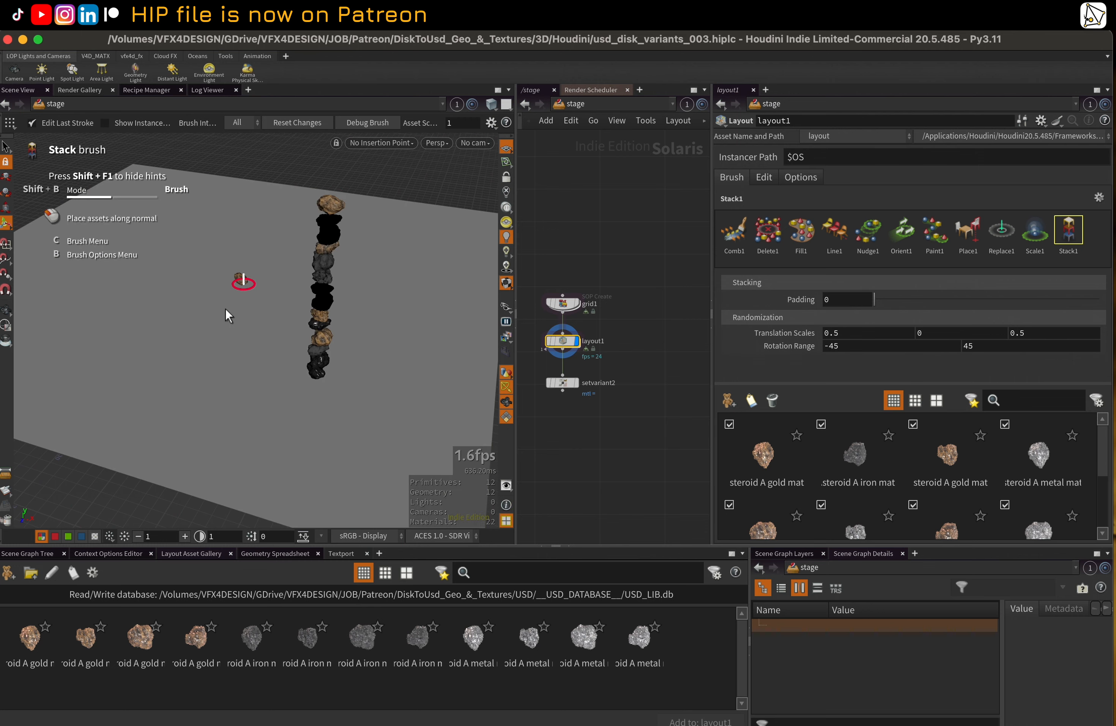
left_click(225, 322)
mouse_move(225, 322)
left_mouse_down()
mouse_move(236, 348)
mouse_move(229, 191)
left_mouse_up()
left_click_drag(171, 300, 203, 200)
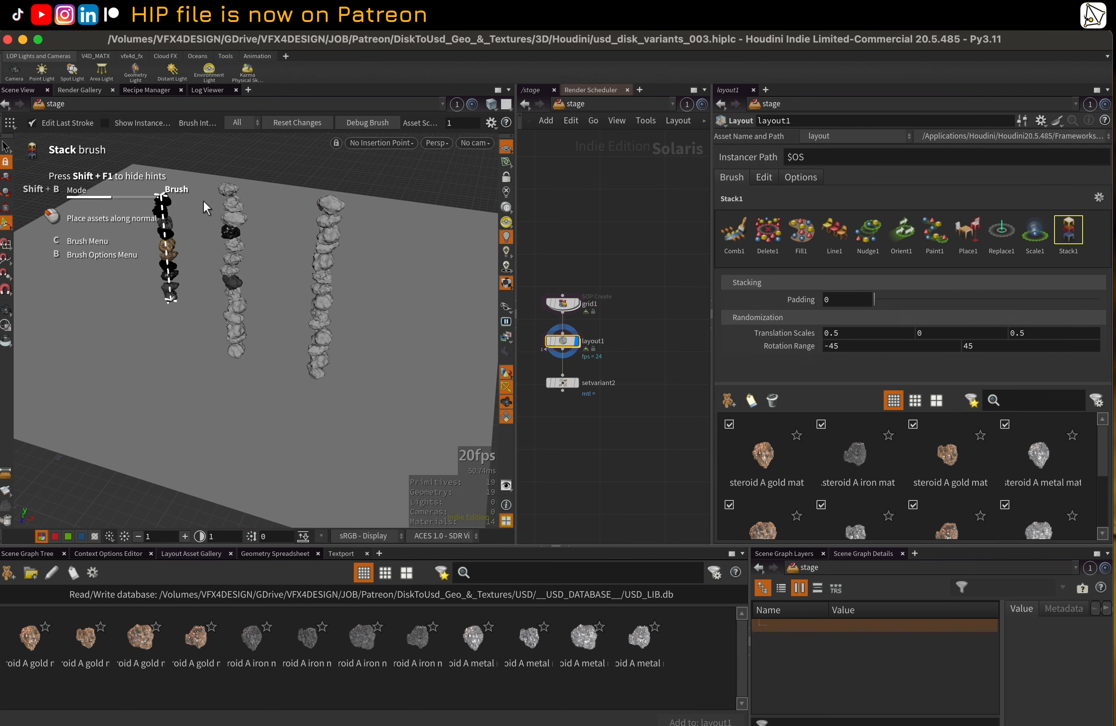
Stack two more asteroid columns on the grid and hide the wireframe overlay
mouse_move(327, 250)
left_mouse_down("alt")
mouse_move(386, 265)
mouse_move(286, 283)
mouse_move(219, 351)
mouse_move(335, 287)
left_mouse_up("alt")
scroll(335, 287, "up", 3)
middle_click_drag(335, 288, 307, 329, "alt")
mouse_move(281, 402)
left_mouse_down()
mouse_move(333, 221)
mouse_move(354, 251)
left_mouse_up()
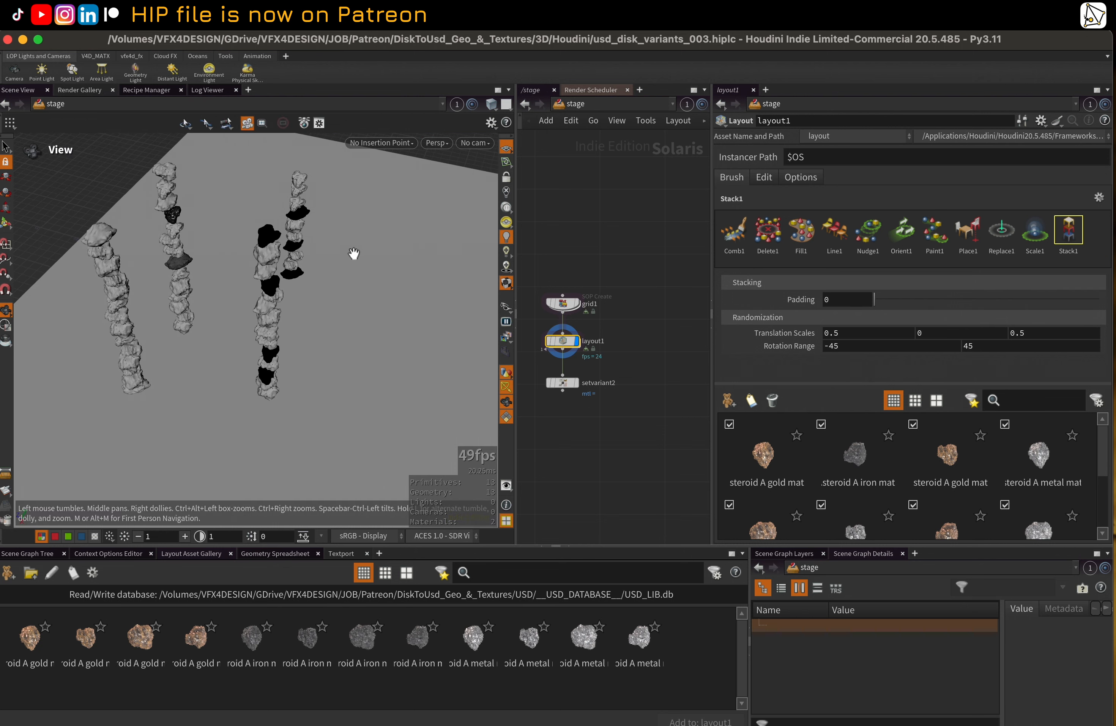
left_click_drag(356, 302, 360, 175)
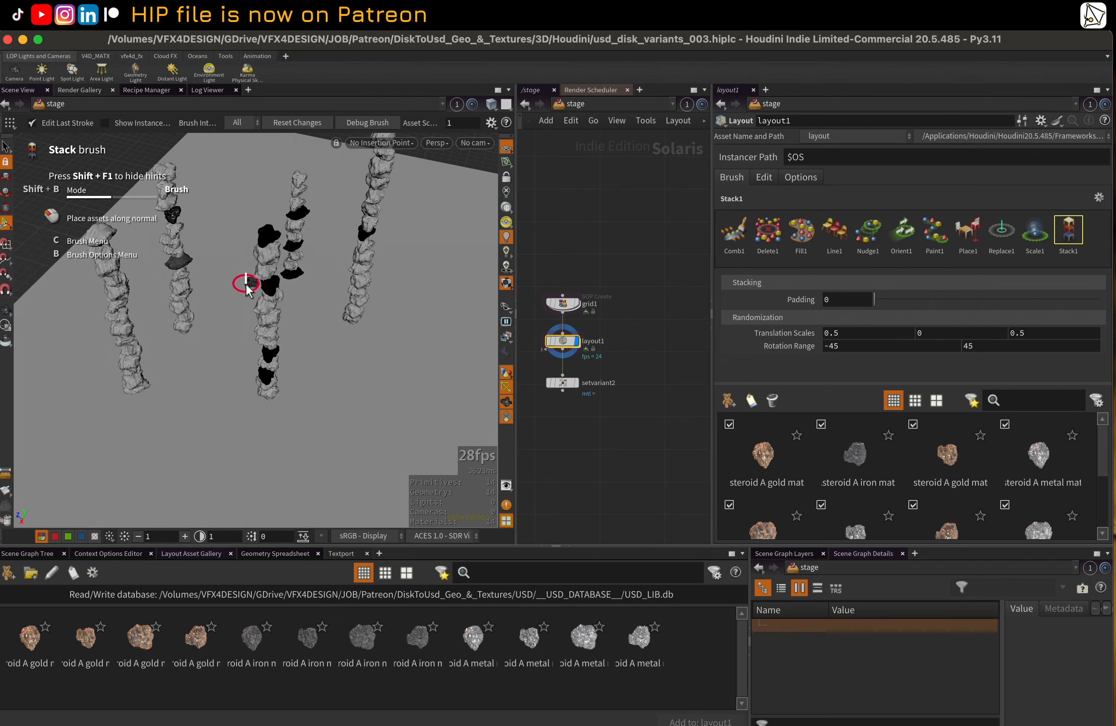
mouse_move(246, 284)
left_mouse_down("alt")
mouse_move(344, 267)
mouse_move(316, 288)
mouse_move(351, 287)
mouse_move(274, 327)
mouse_move(386, 304)
mouse_move(319, 316)
left_mouse_up("alt")
key("shift+w")
key("shift+w")
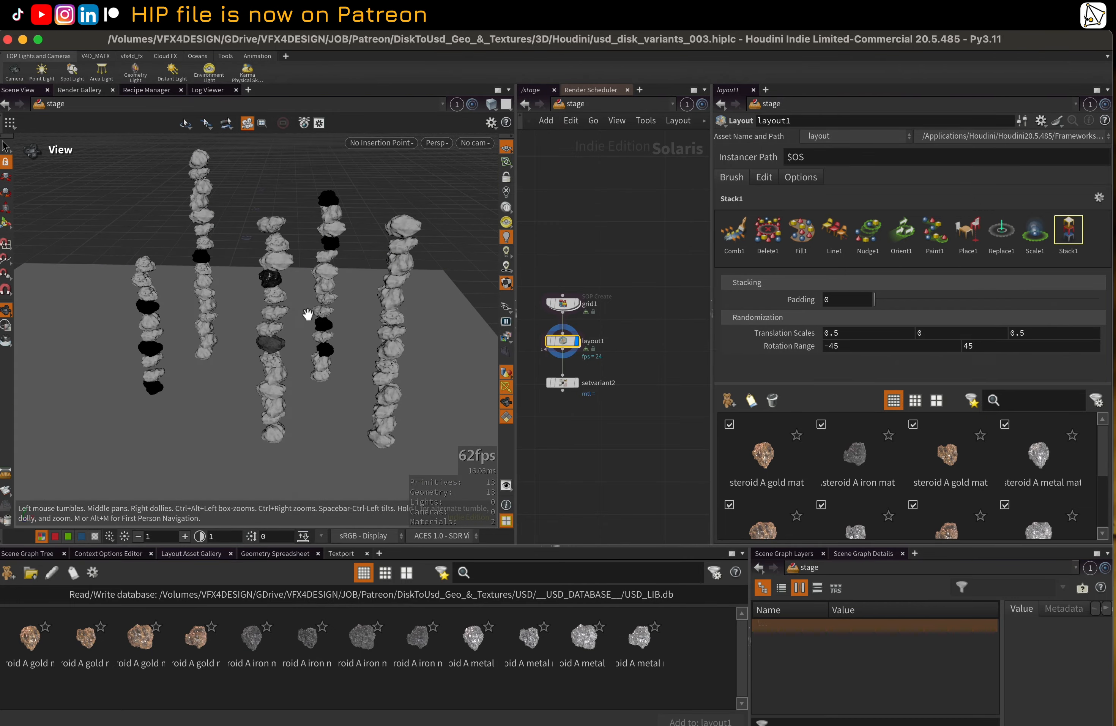
Select the setvariant2 node and set its display flag
left_click(568, 380)
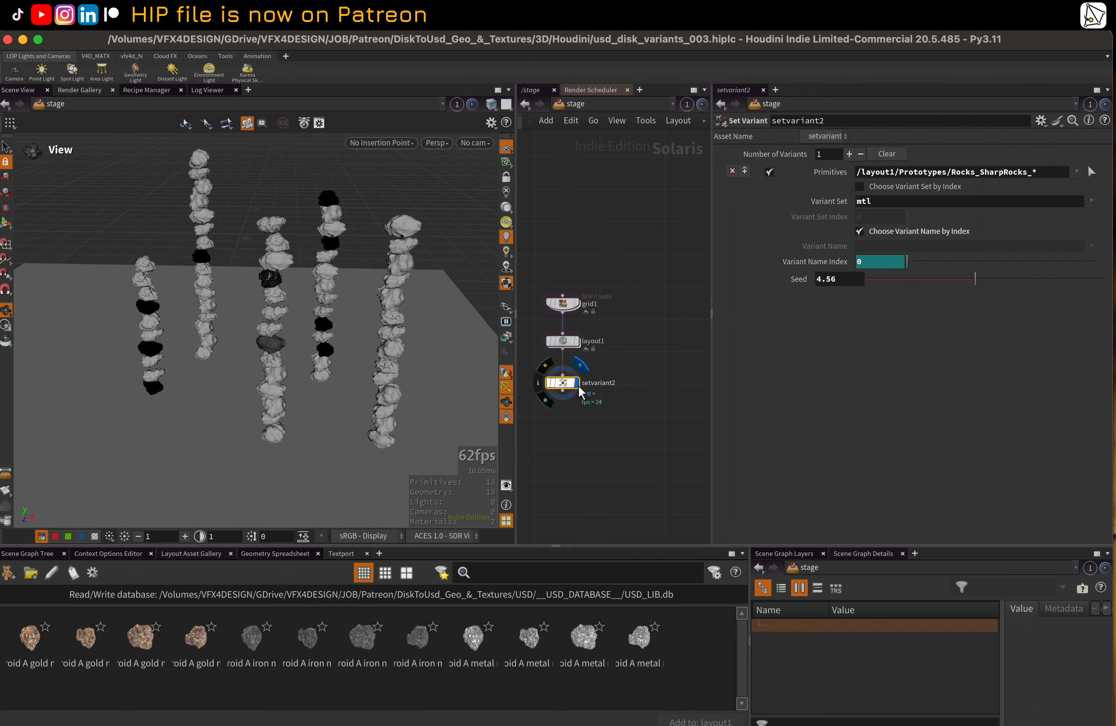
left_click(575, 385)
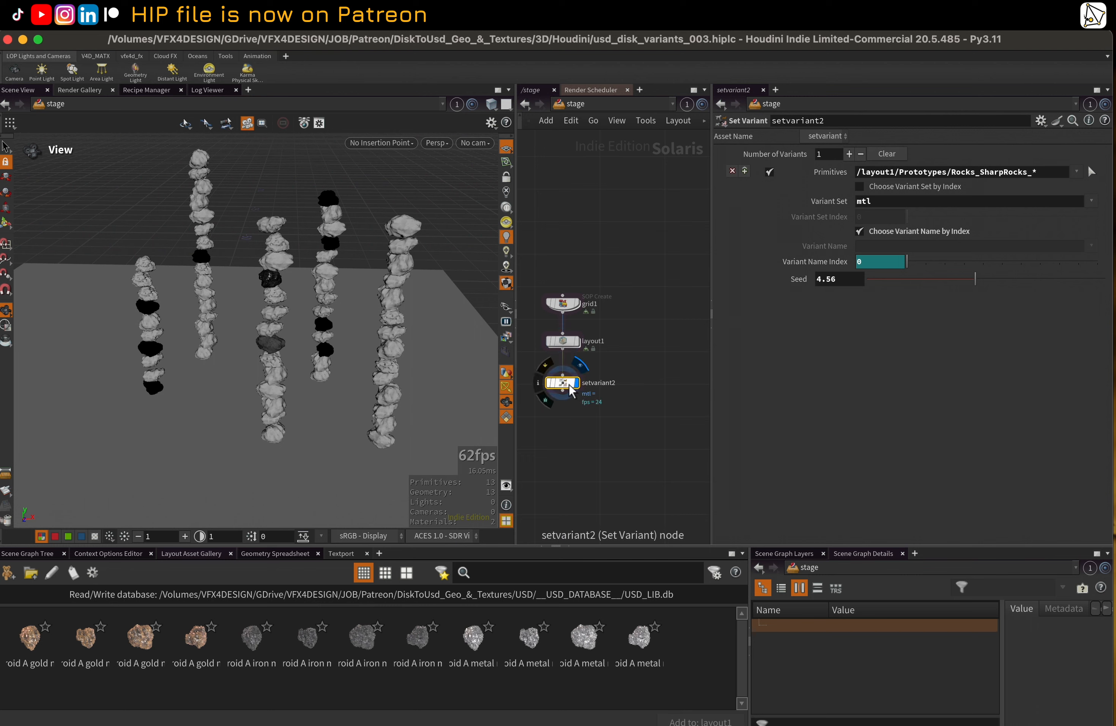
middle_click_drag(579, 419, 594, 425)
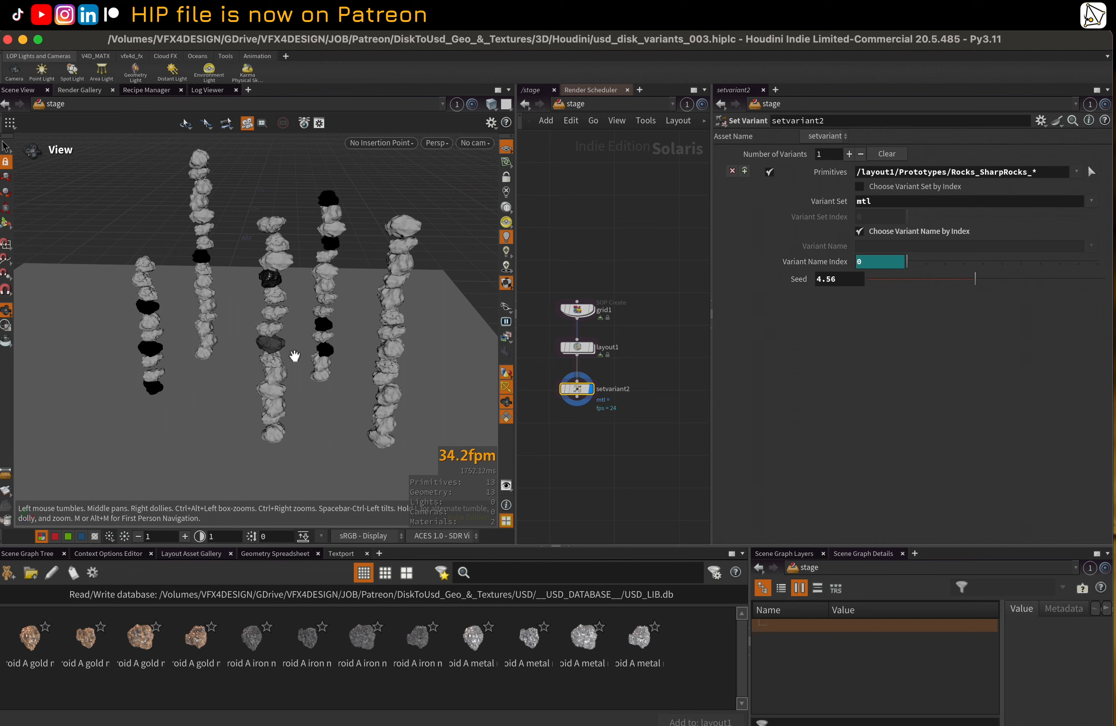
Examine layout1's prototypes in the scene graph, expanding the materials and render geometry of Asteroid_A_gold_mat_0
left_click(27, 554)
left_click(11, 640)
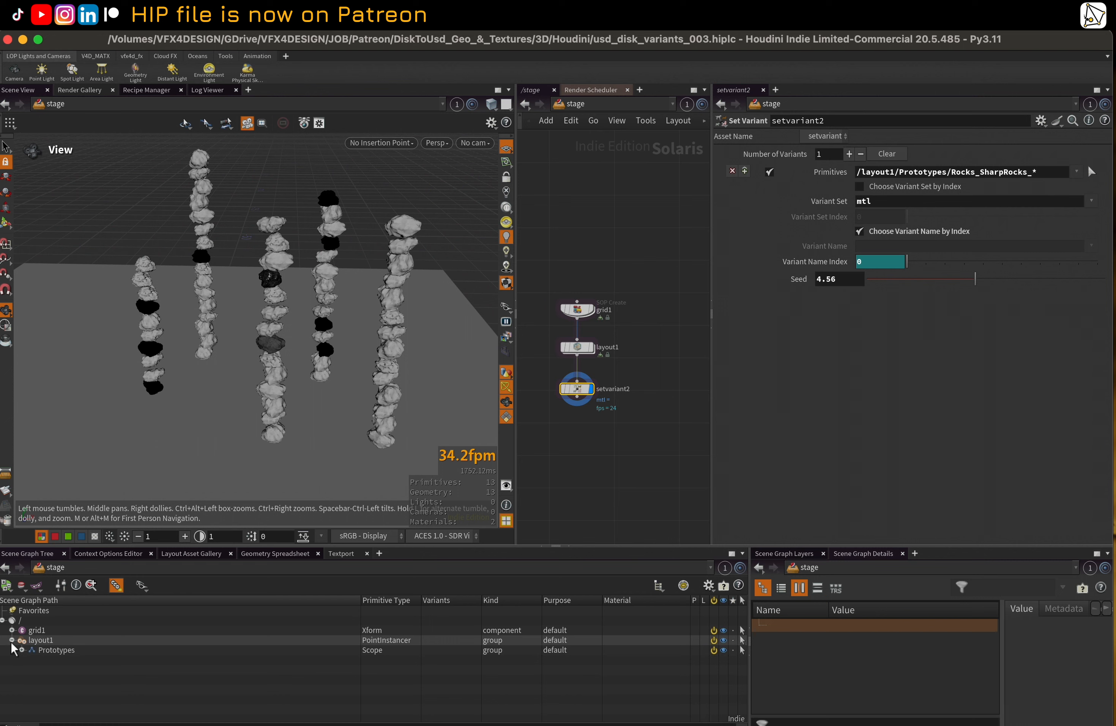
left_click(22, 650)
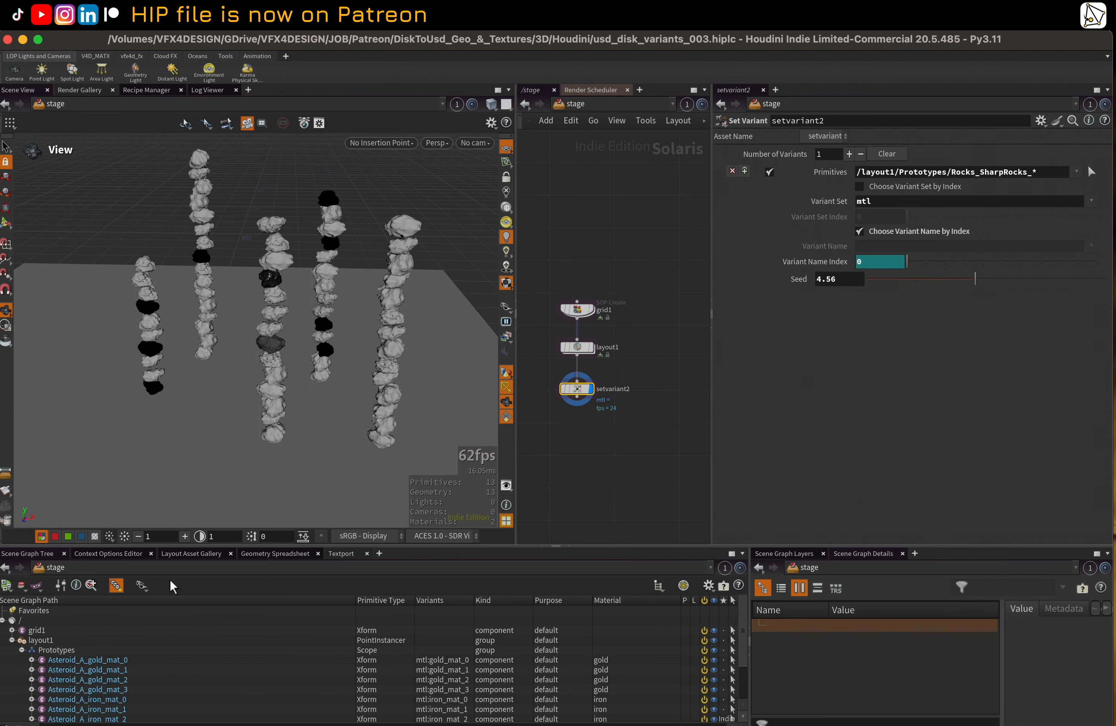
left_click(32, 659)
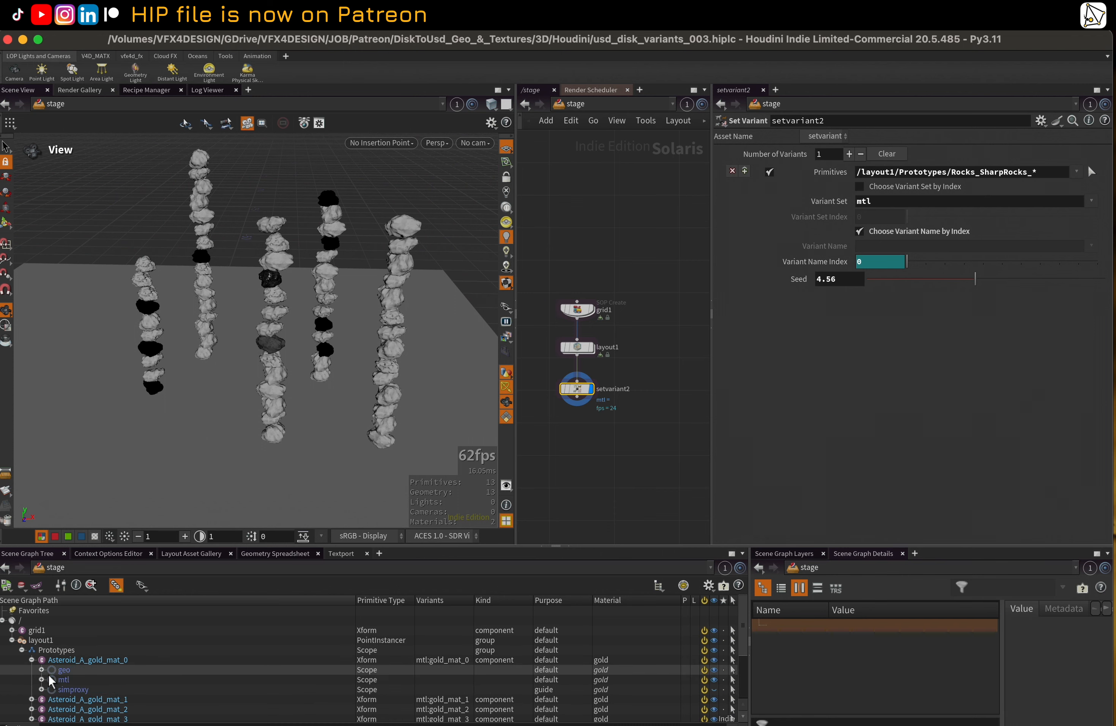
left_click(43, 679)
scroll(47, 679, "down", 4)
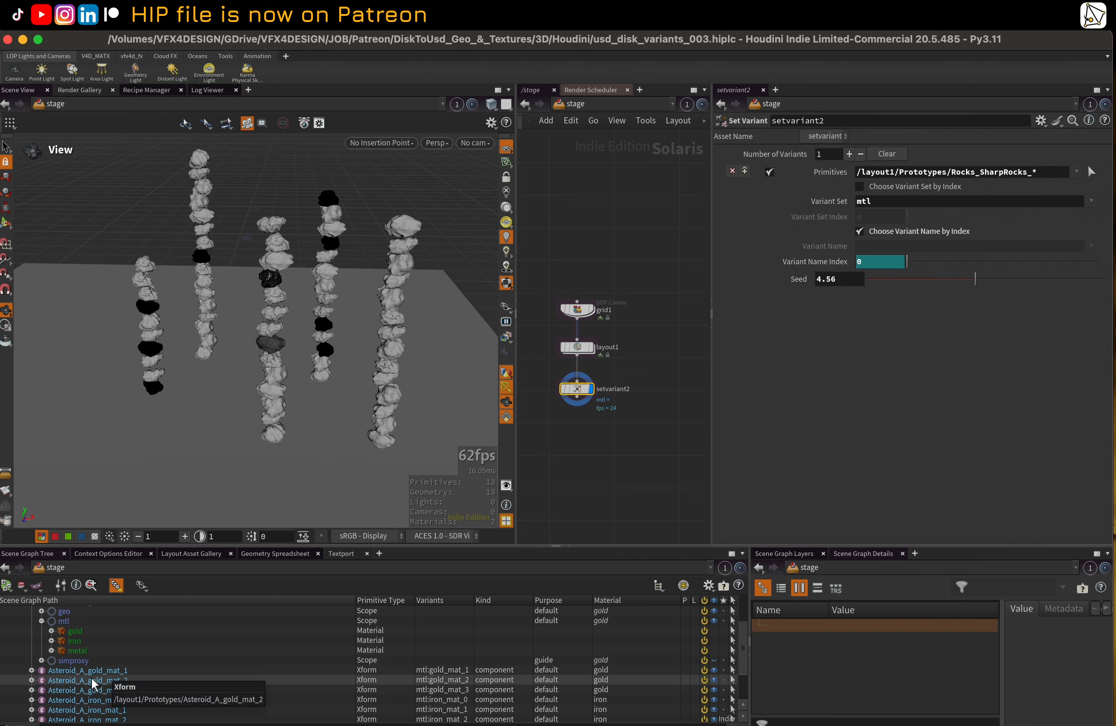
left_click(42, 611)
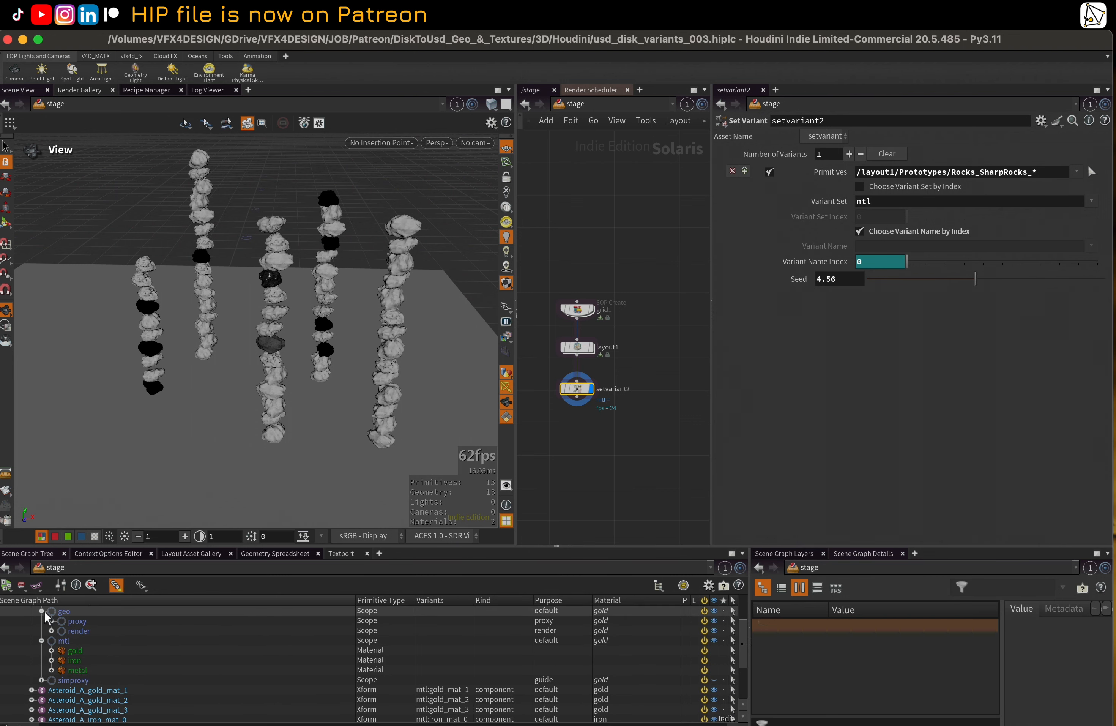
left_click(50, 631)
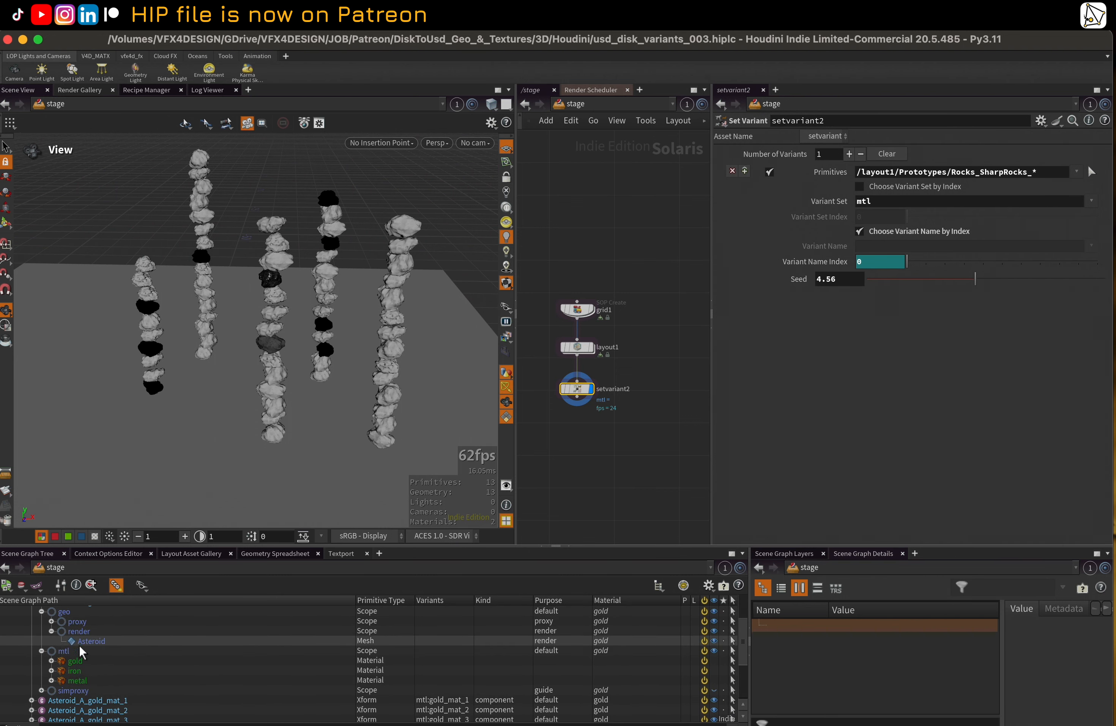
Set the setvariant2 primitives to /layout1/Prototypes/Asteroid_A_gold_mat_* and its seed to 4.7
left_click(1093, 172)
left_click(457, 112)
left_click(472, 126)
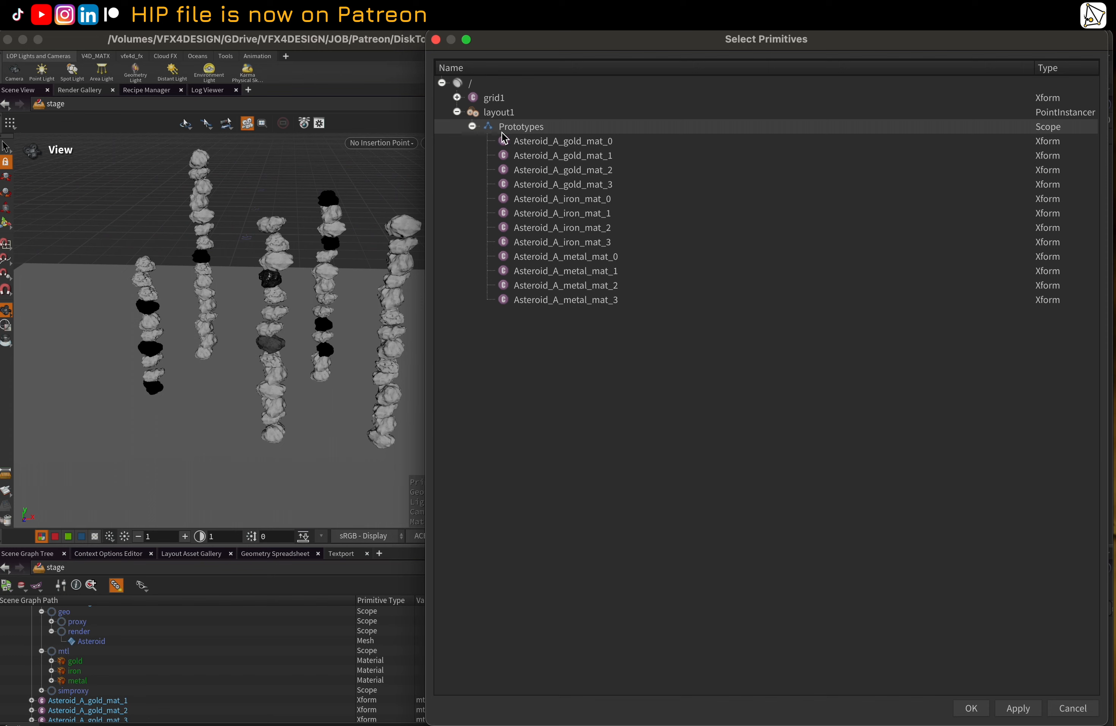
left_click(547, 141)
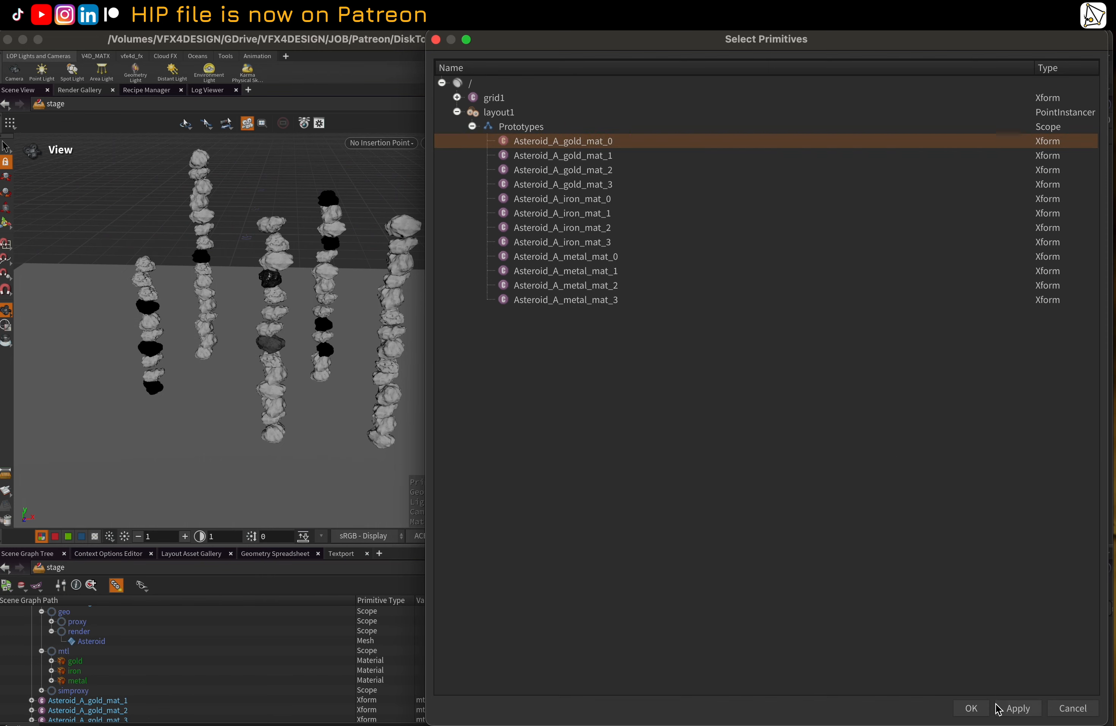
left_click(986, 708)
left_click(1052, 173)
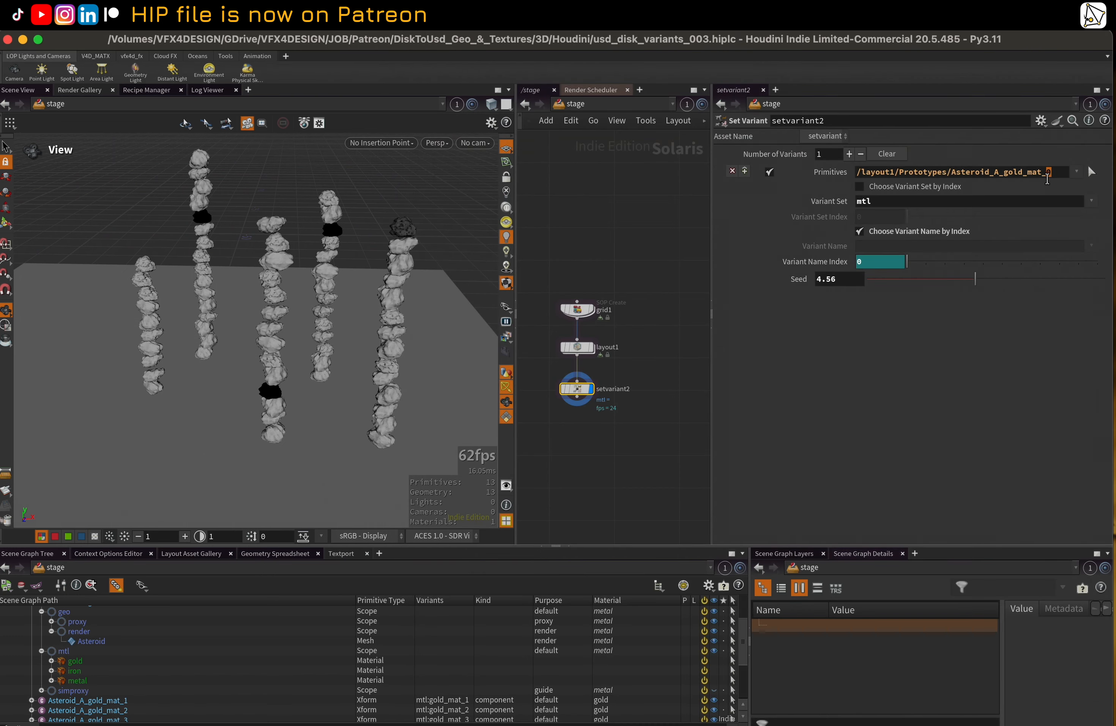
key("BackSpace")
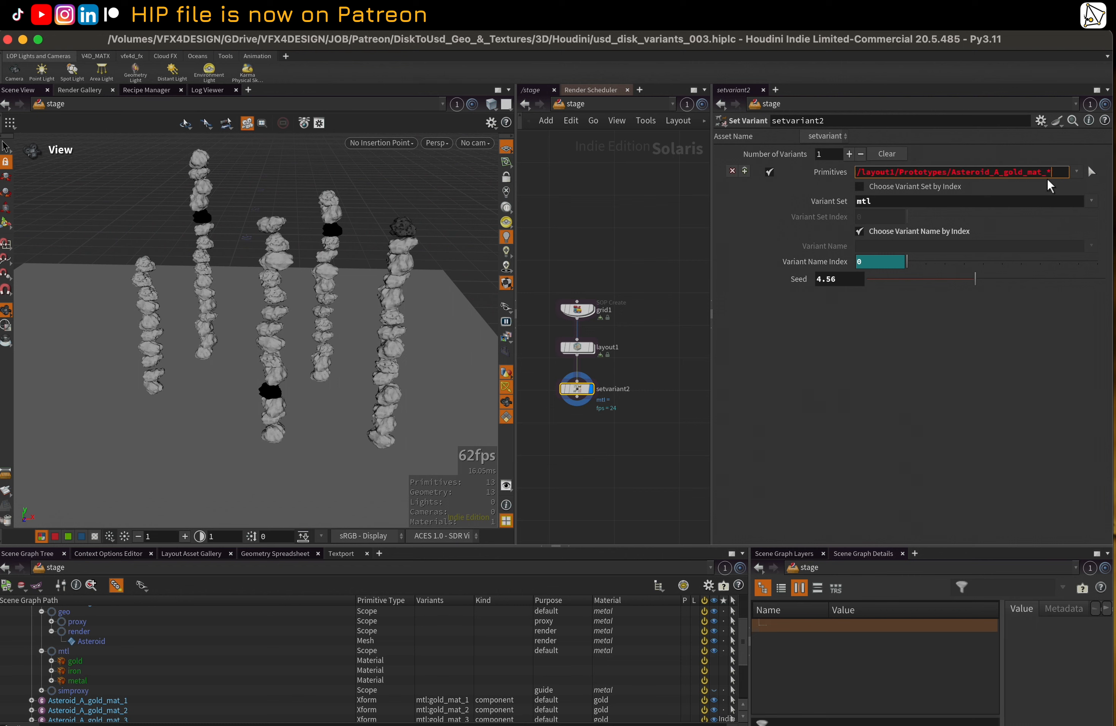
type("*")
key("Return")
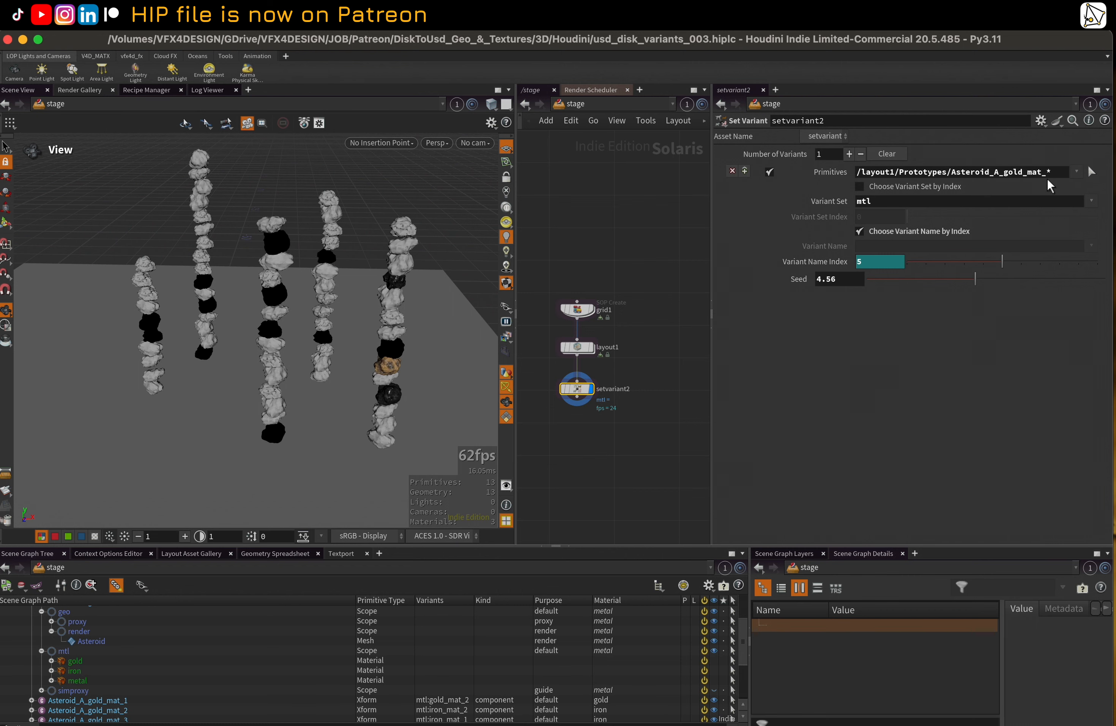
left_click_drag(900, 274, 980, 277)
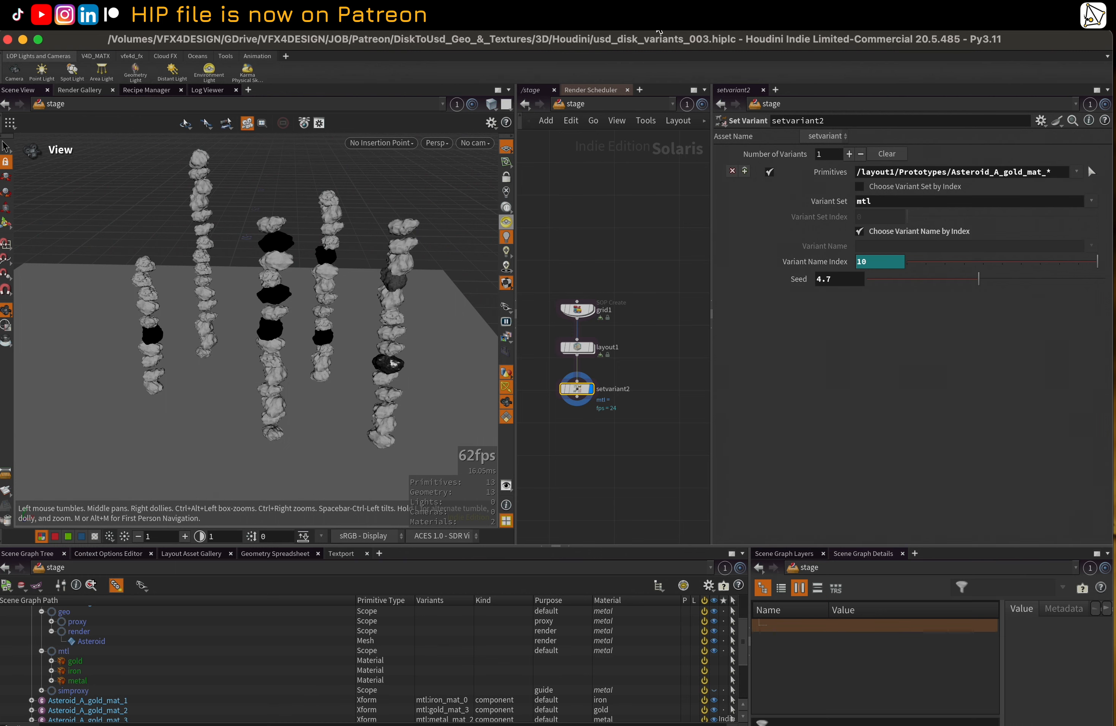
Open a second Scene View, frame the asteroid columns without wireframe, and switch its renderer to Karma XPU
left_click(690, 23)
left_click(724, 70)
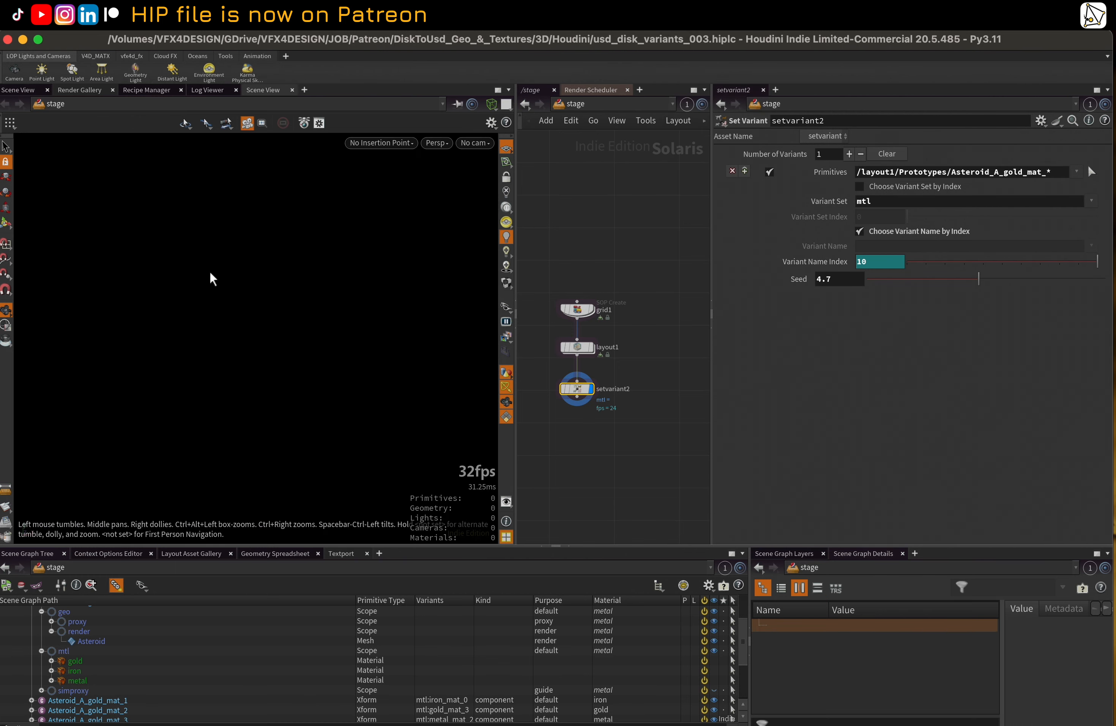
right_click_drag(351, 250, 234, 307)
key("shift+w")
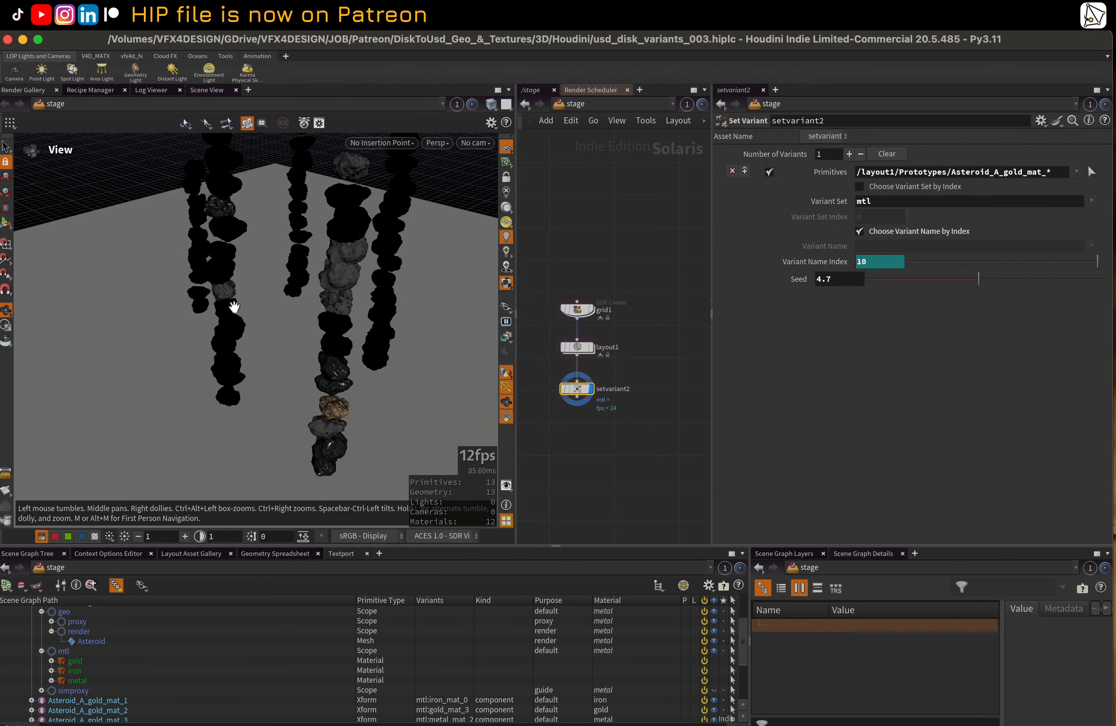
mouse_move(234, 307)
left_mouse_down()
mouse_move(294, 299)
mouse_move(260, 313)
left_mouse_up()
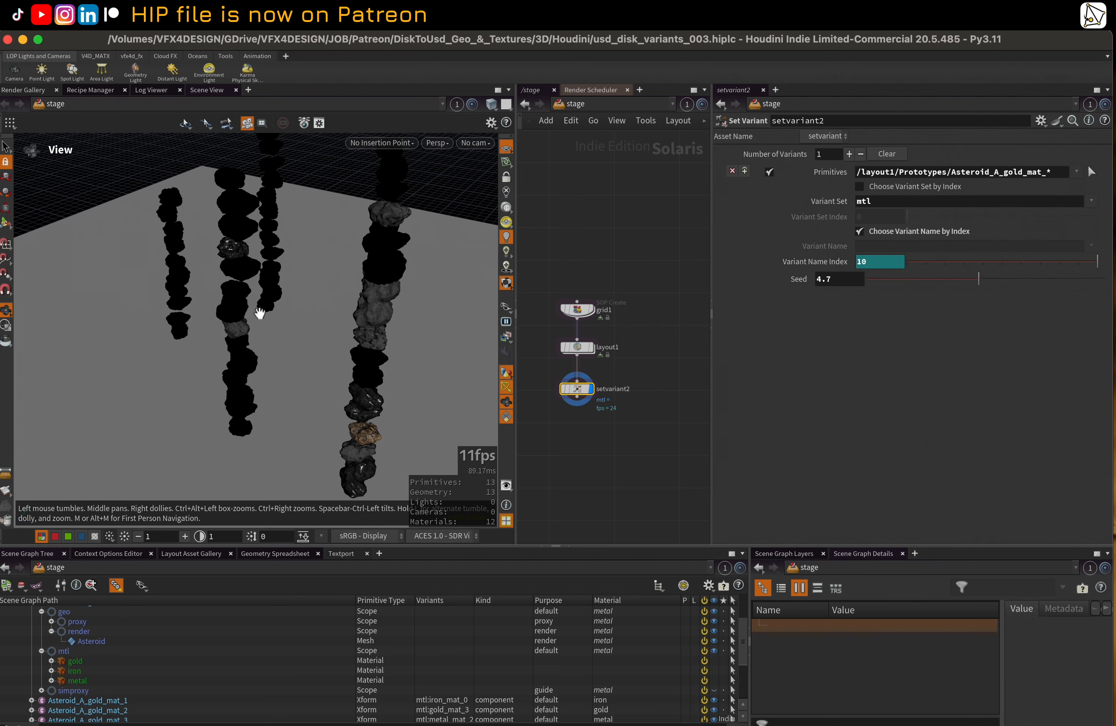
left_click(437, 142)
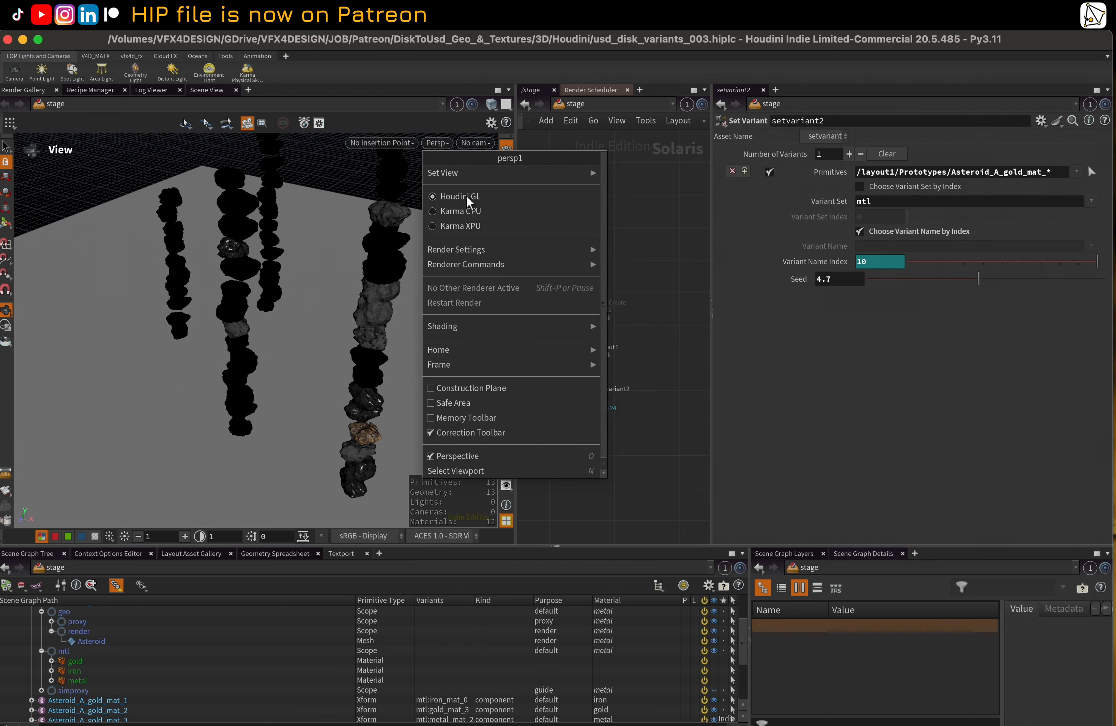
left_click(480, 226)
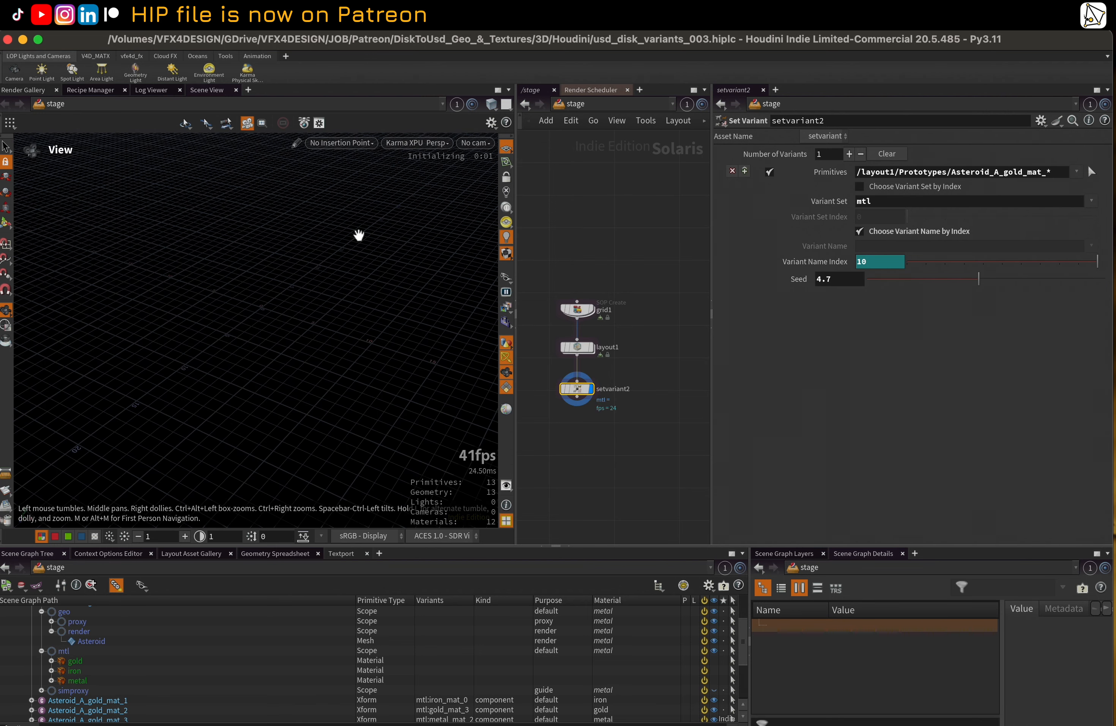
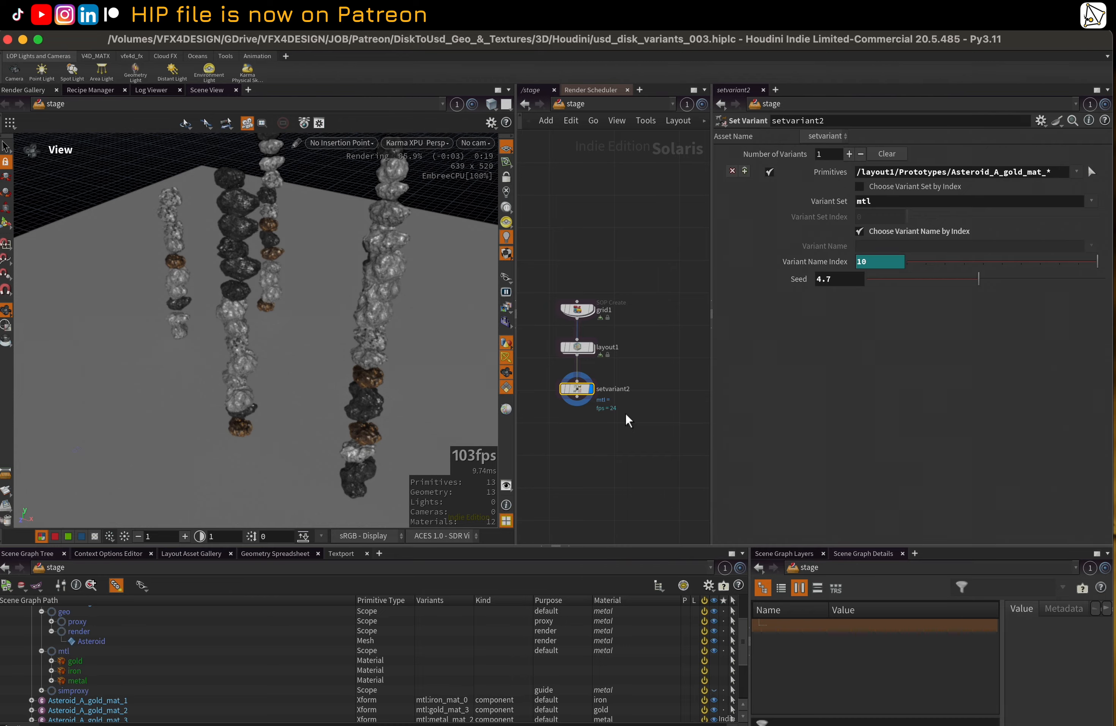
Switch to Finder and examine the texture files in Asteroid_A's usd/001/textures folder
key("ctrl+Up")
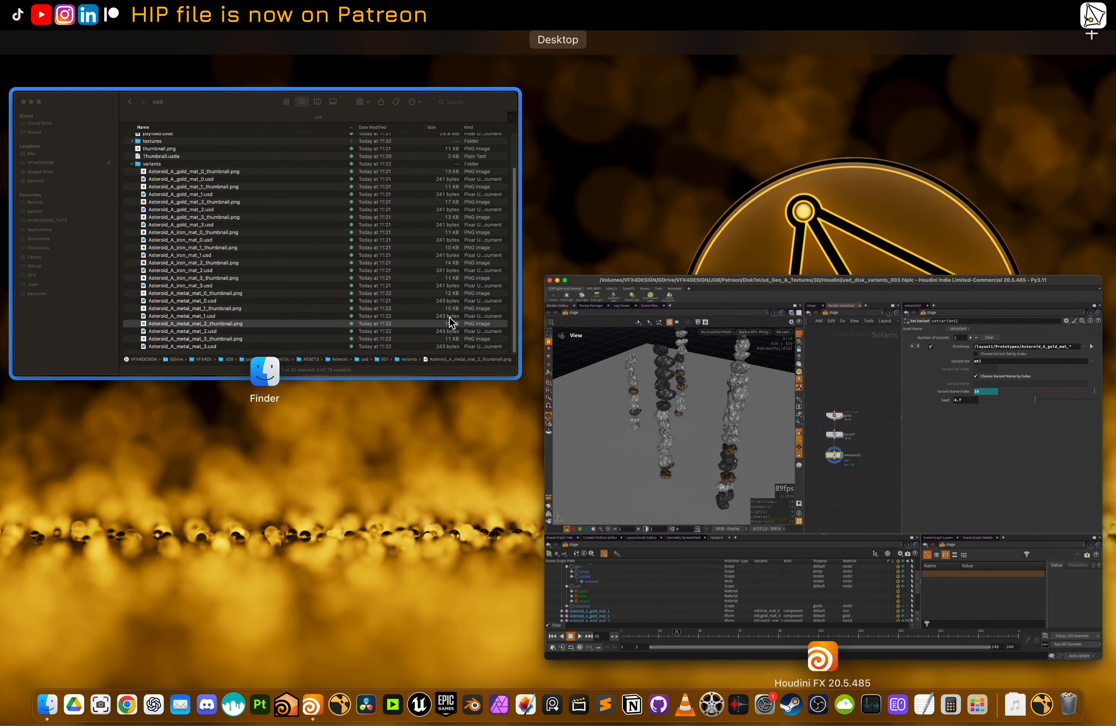
left_click(308, 266)
left_click(279, 232)
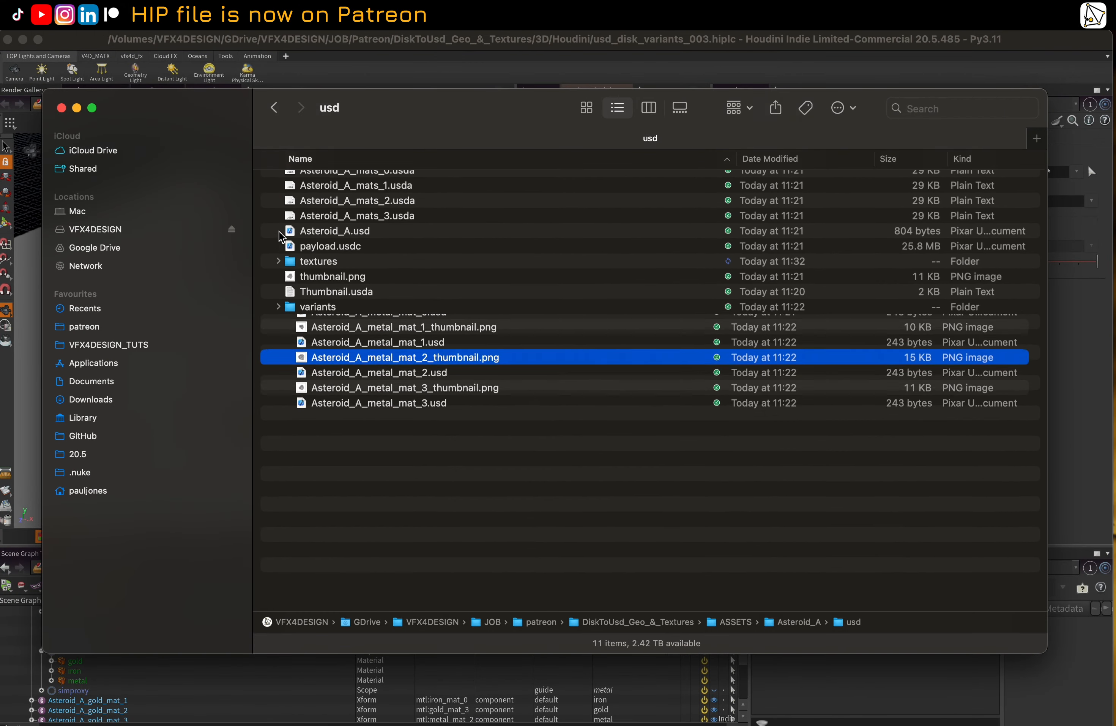
double_click(309, 288)
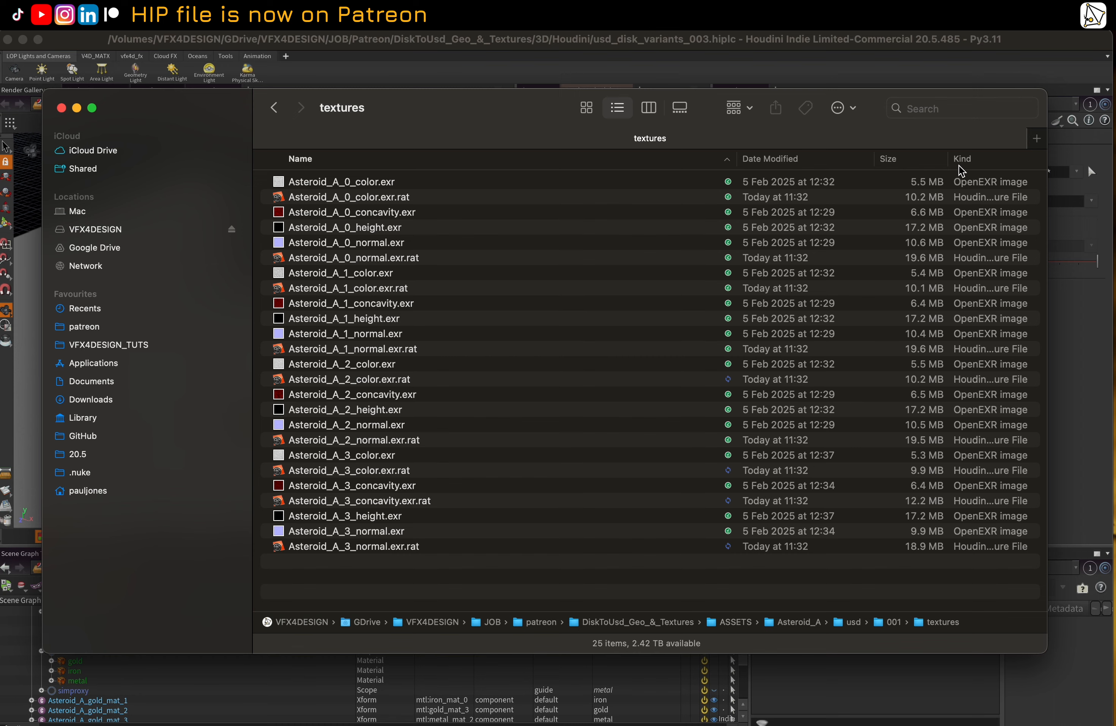
left_click(971, 160)
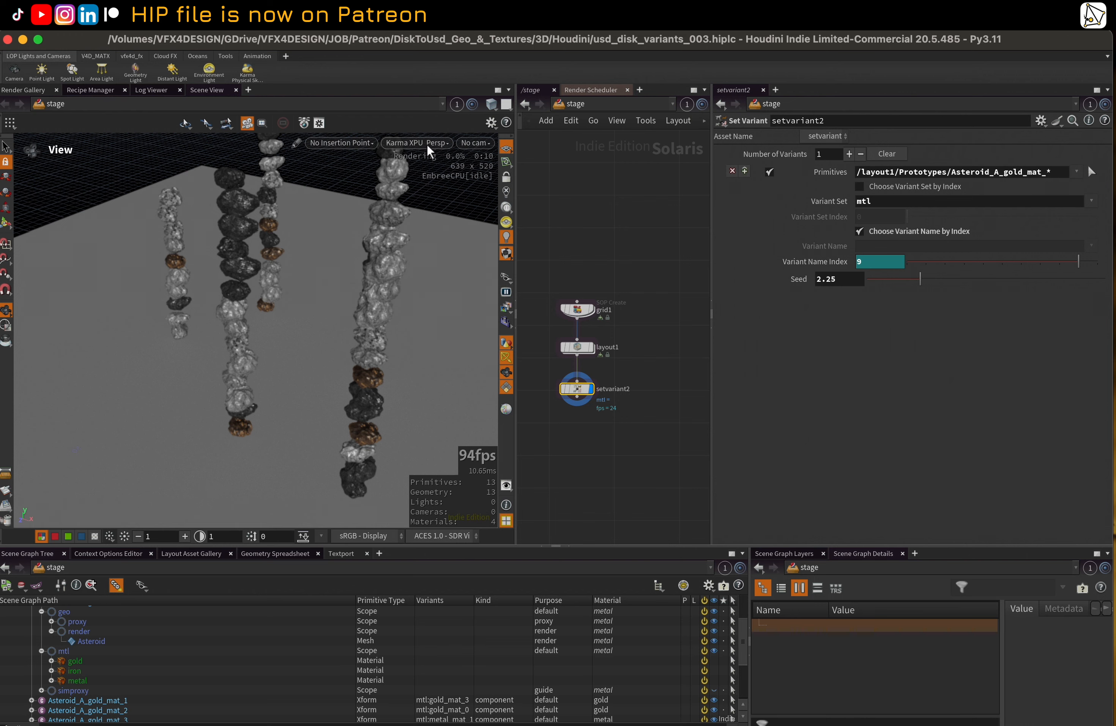
Switch the viewport renderer to Houdini GL, widen the network pane, and orbit around the asteroid columns
left_click(427, 143)
mouse_move(441, 174)
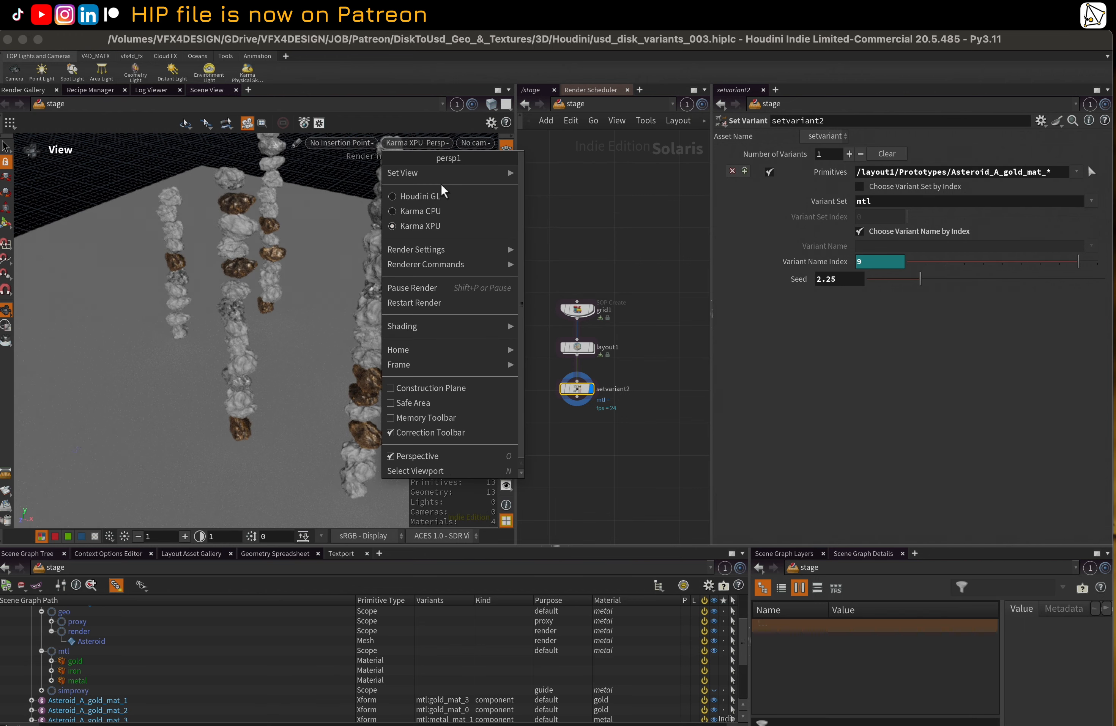
left_click(444, 196)
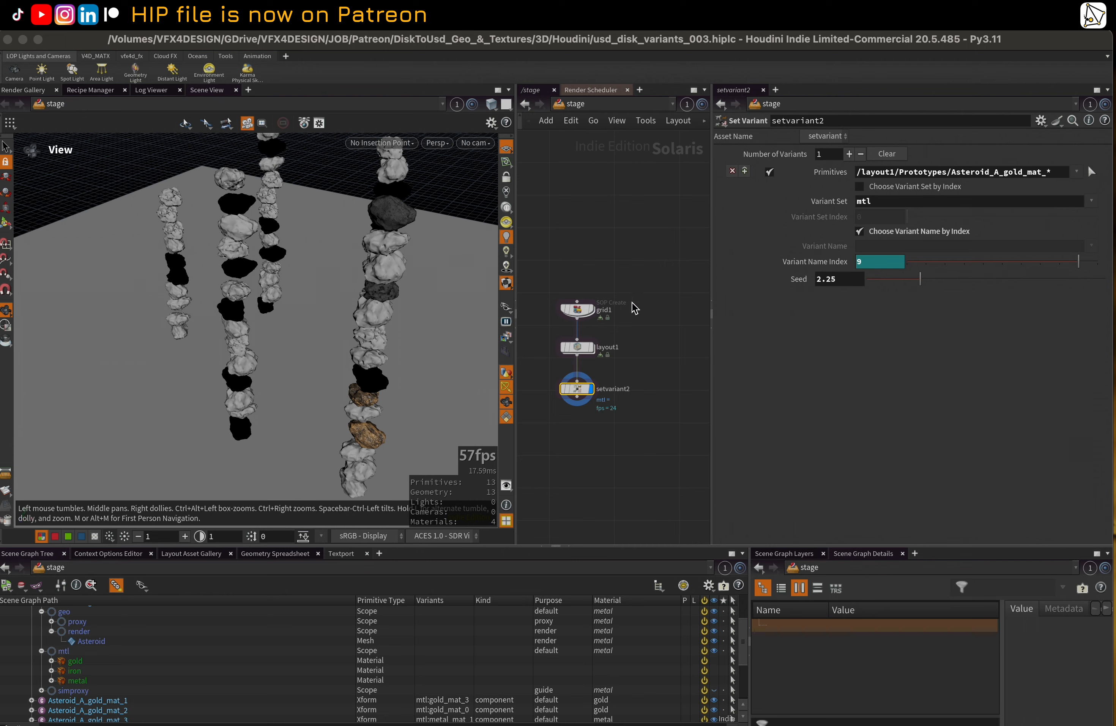
middle_click_drag(648, 353, 662, 346)
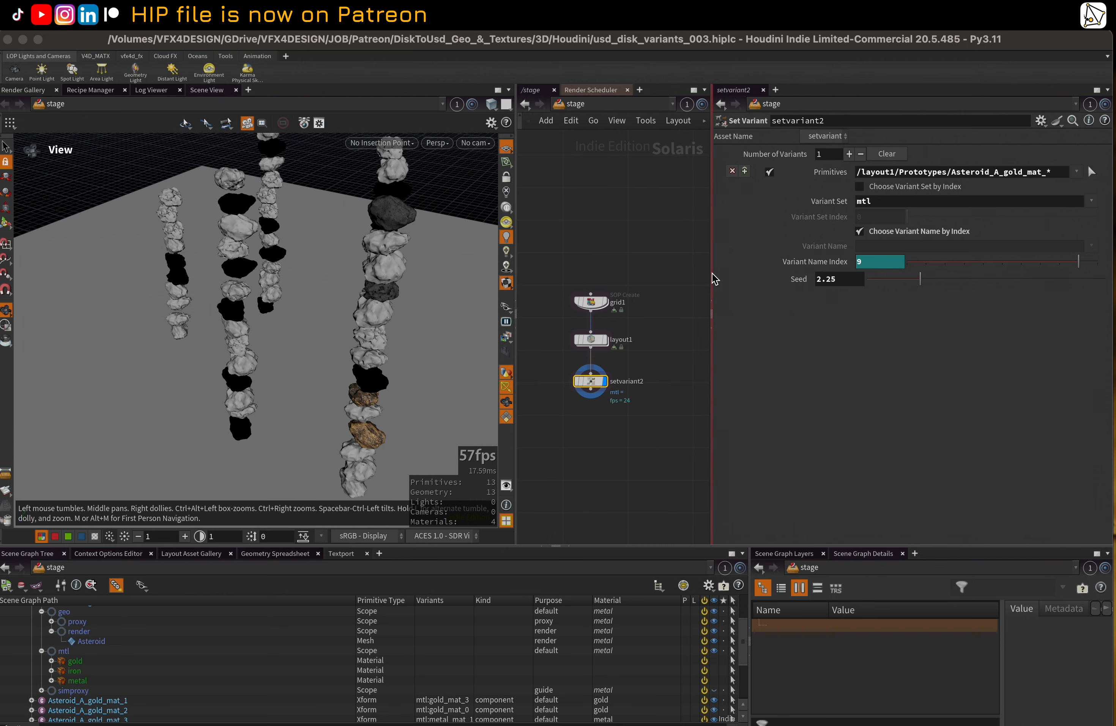
left_click_drag(712, 277, 718, 278)
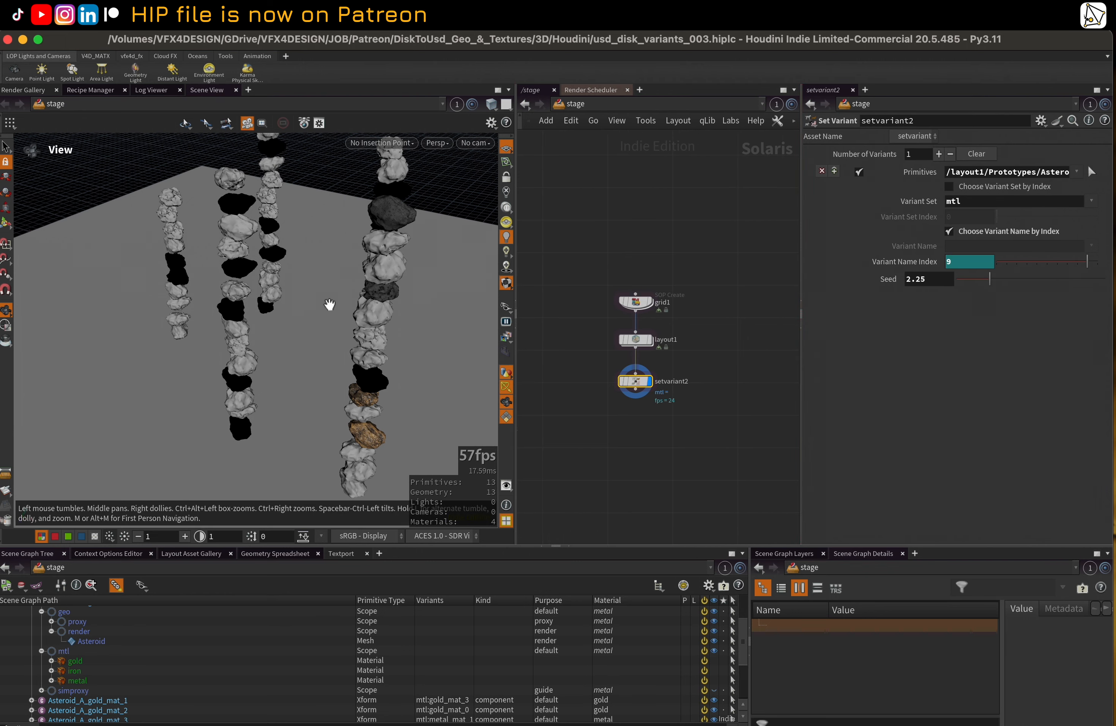
left_click_drag(320, 284, 297, 293)
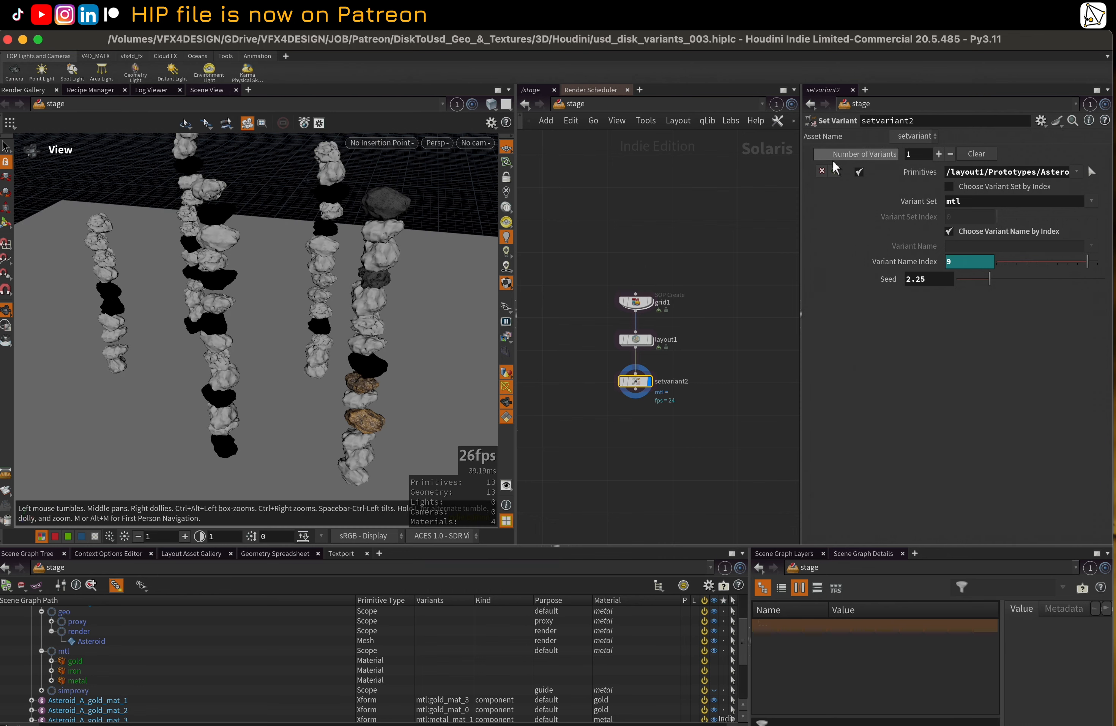
Set layout1's instancing method to Instanceable Reference and select the setvariant2 node
left_click(636, 340)
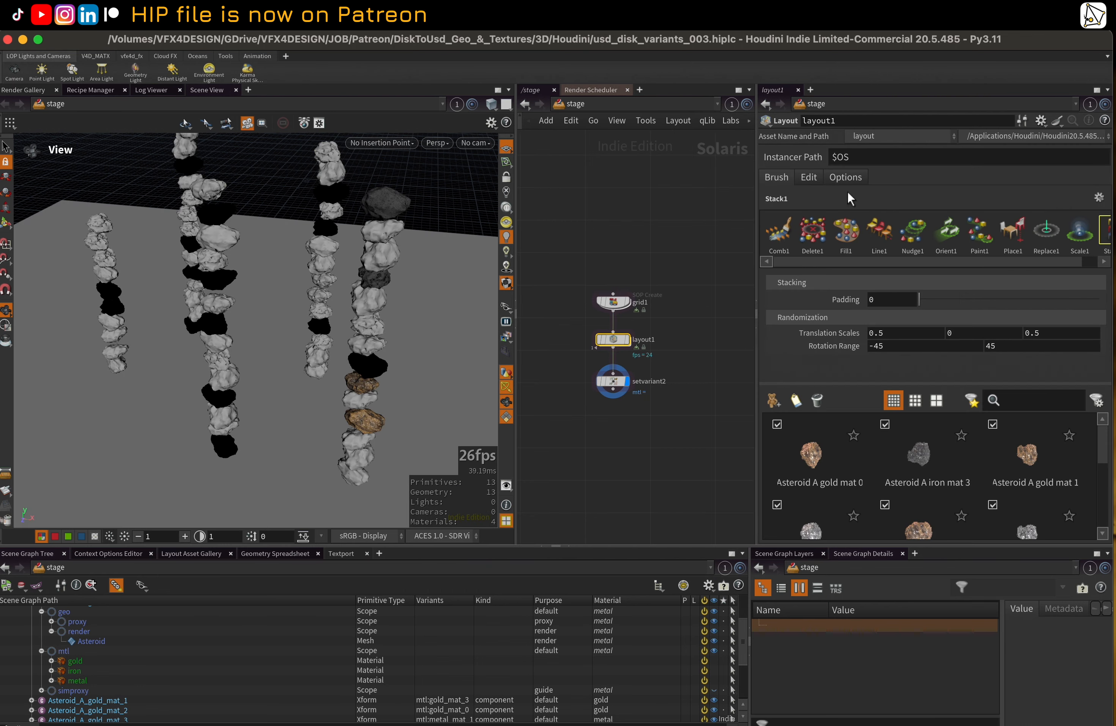
left_click(847, 177)
left_click(915, 214)
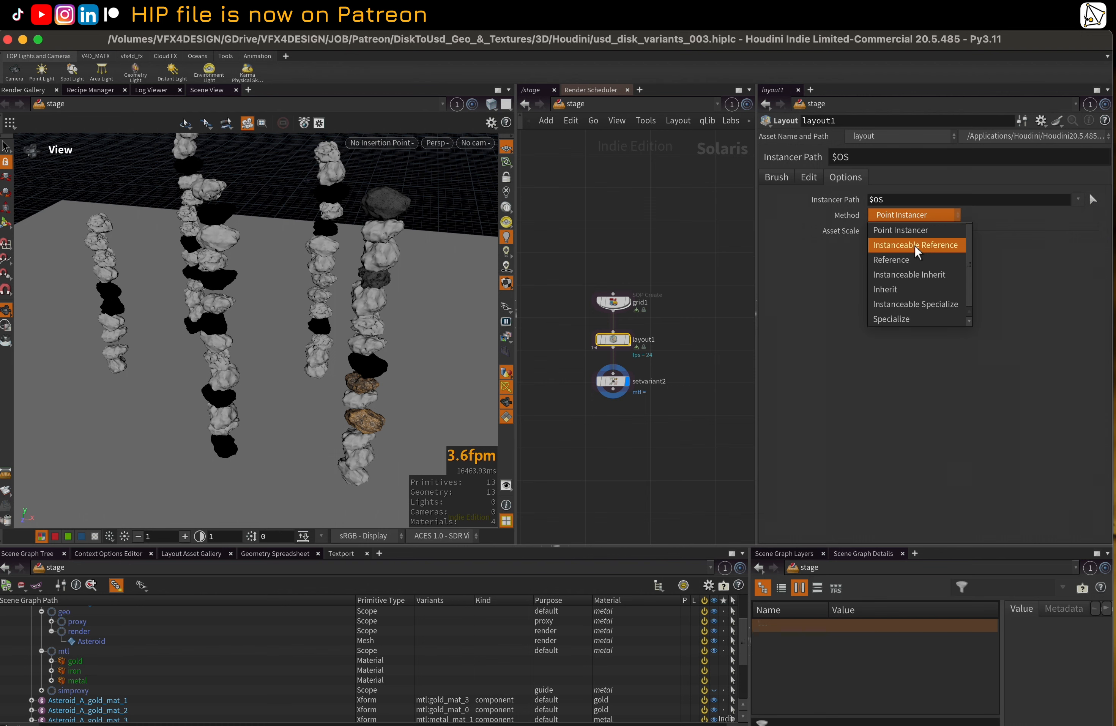
left_click(920, 245)
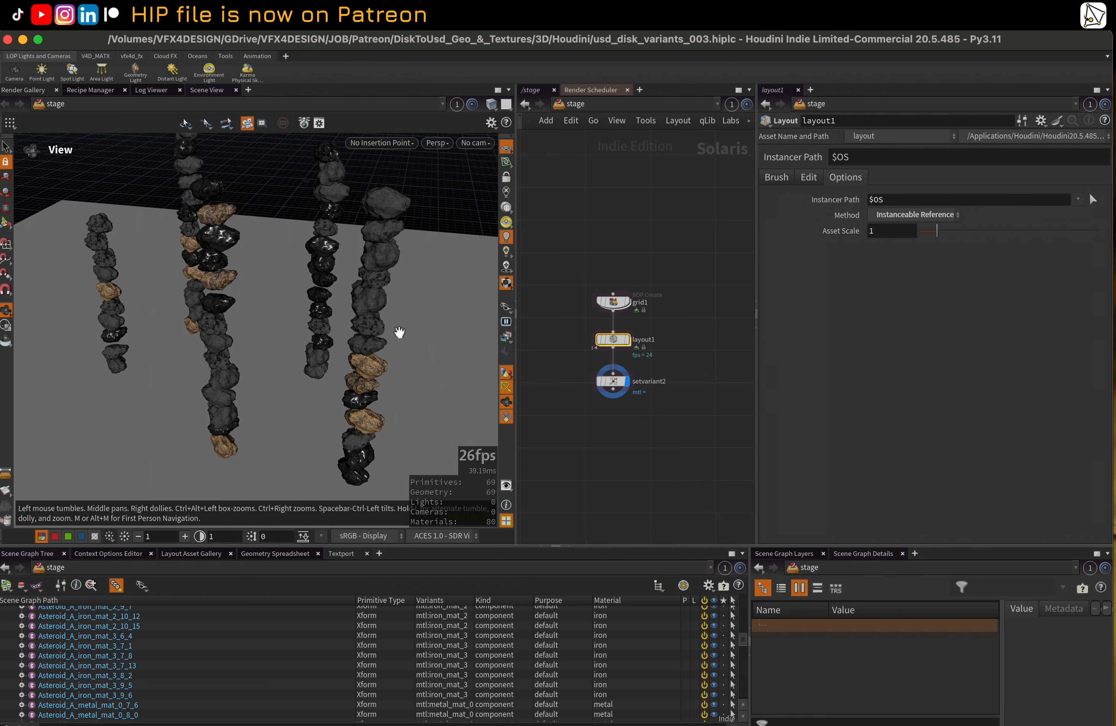
left_click(613, 383)
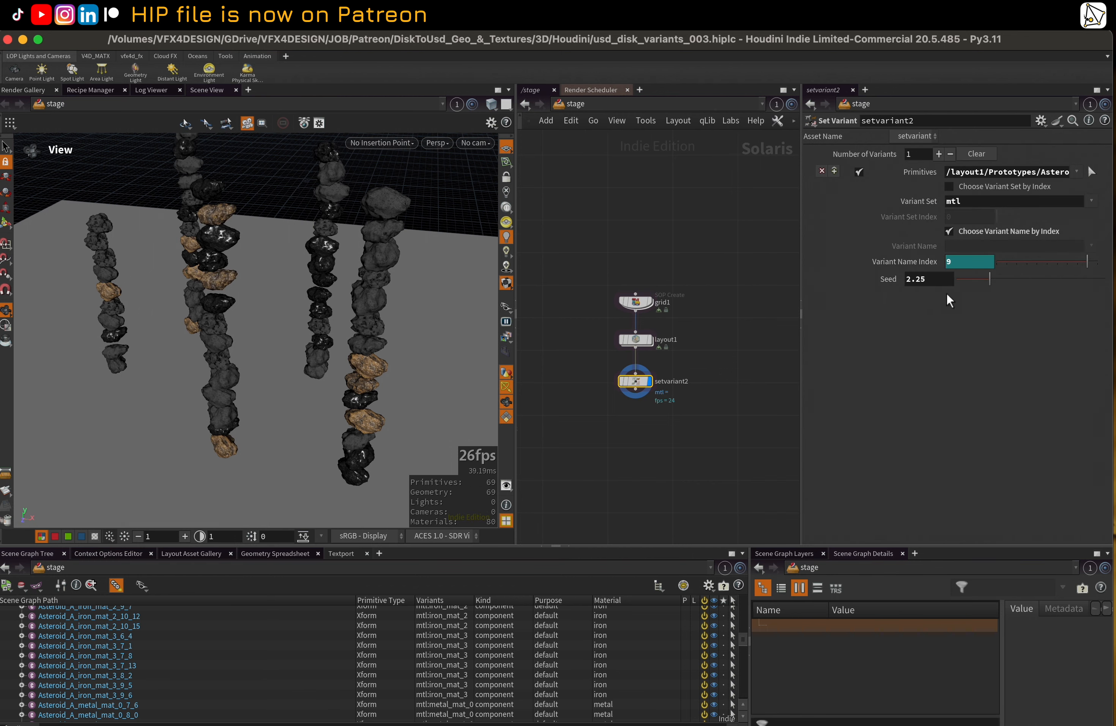
Try different seed values on setvariant2, including 5.13, 0 and 7.32
left_click_drag(963, 282, 1049, 283)
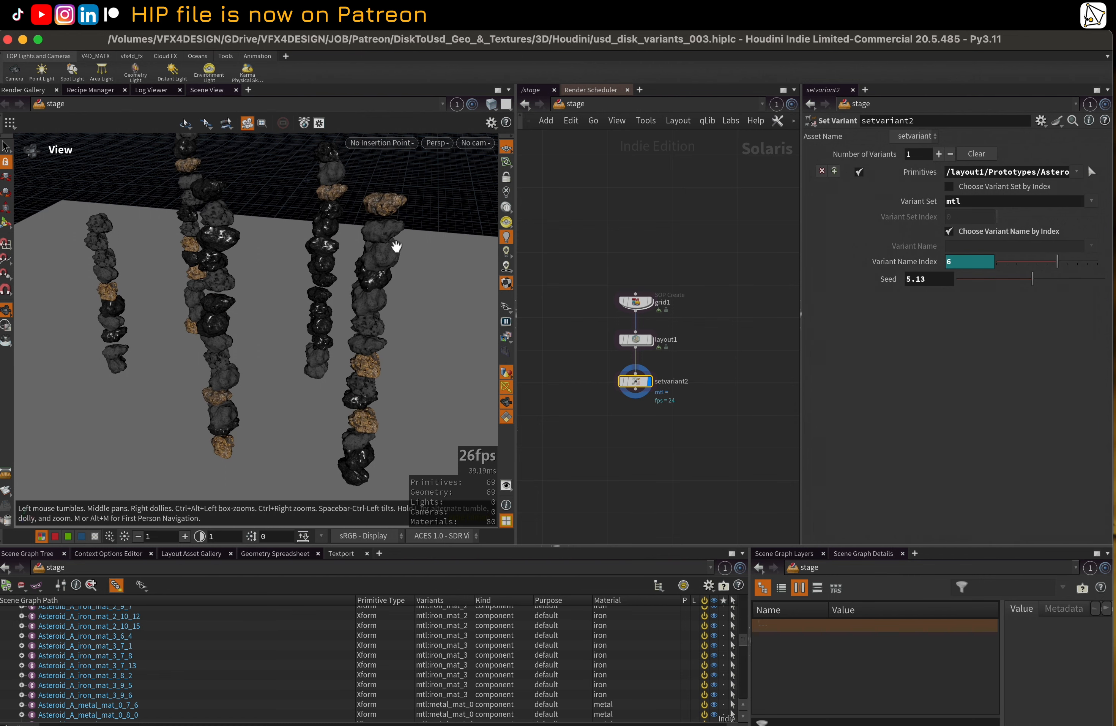
left_click(987, 282)
left_click_drag(987, 282, 957, 283)
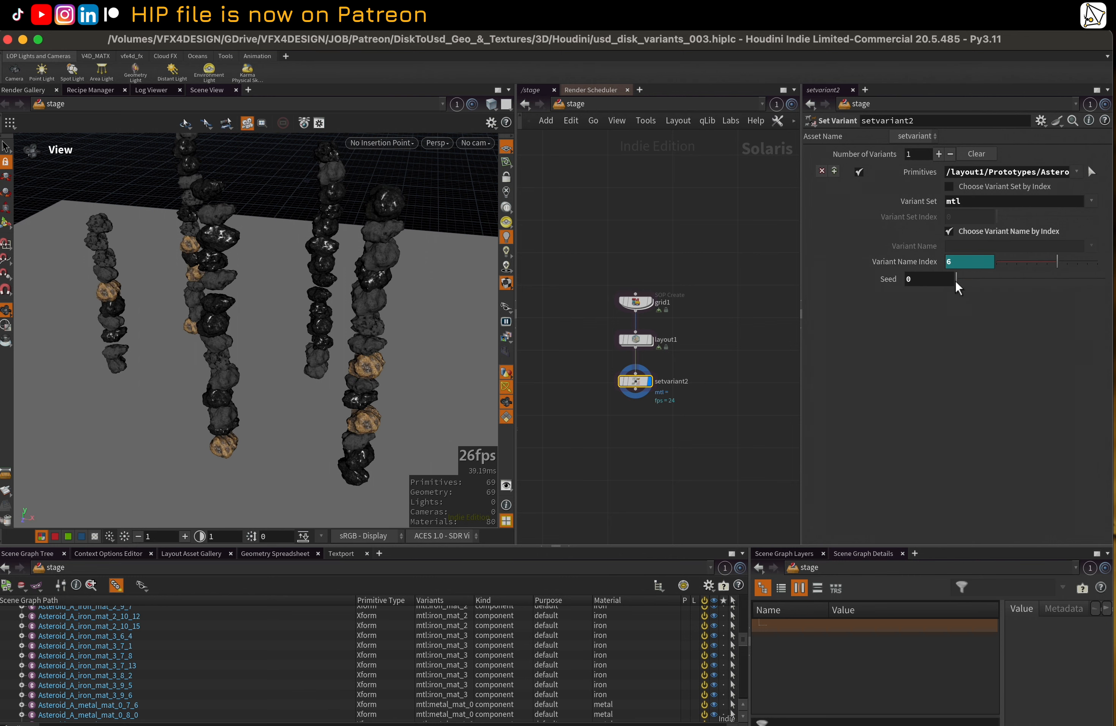
left_click(1066, 280)
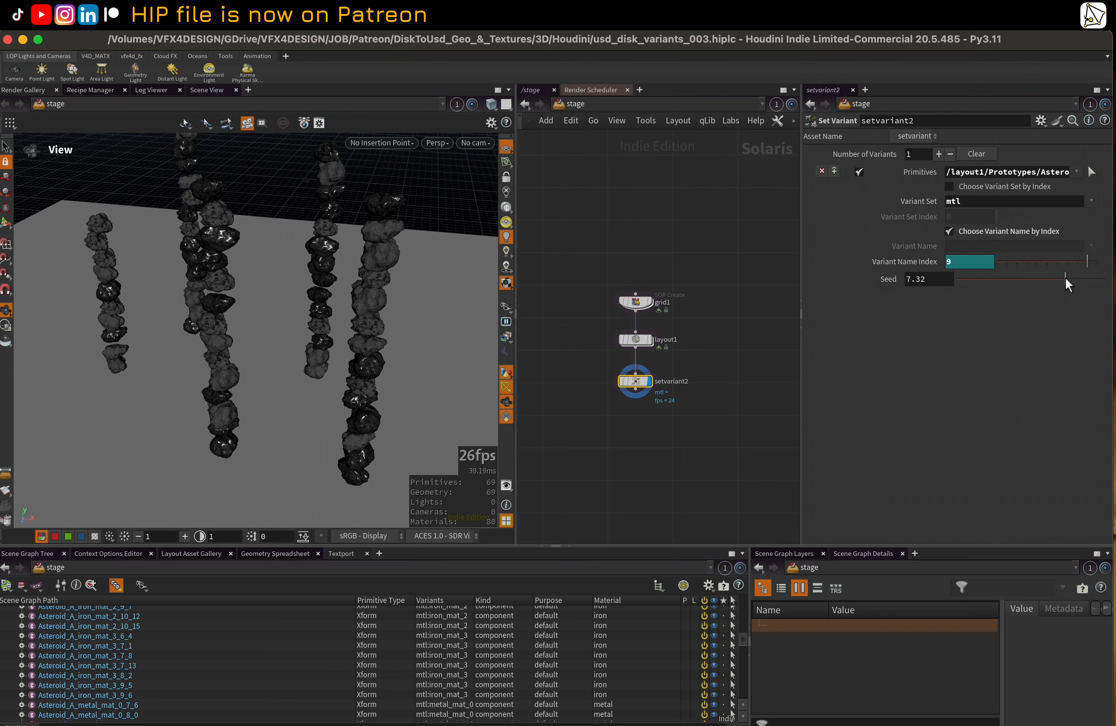
Pick Asteroid_A_gold_mat_0_10_11 under layout1 as setvariant2's primitive and generalize the pattern to /layout1/Asteroid_A_*
left_click_drag(800, 220, 700, 243)
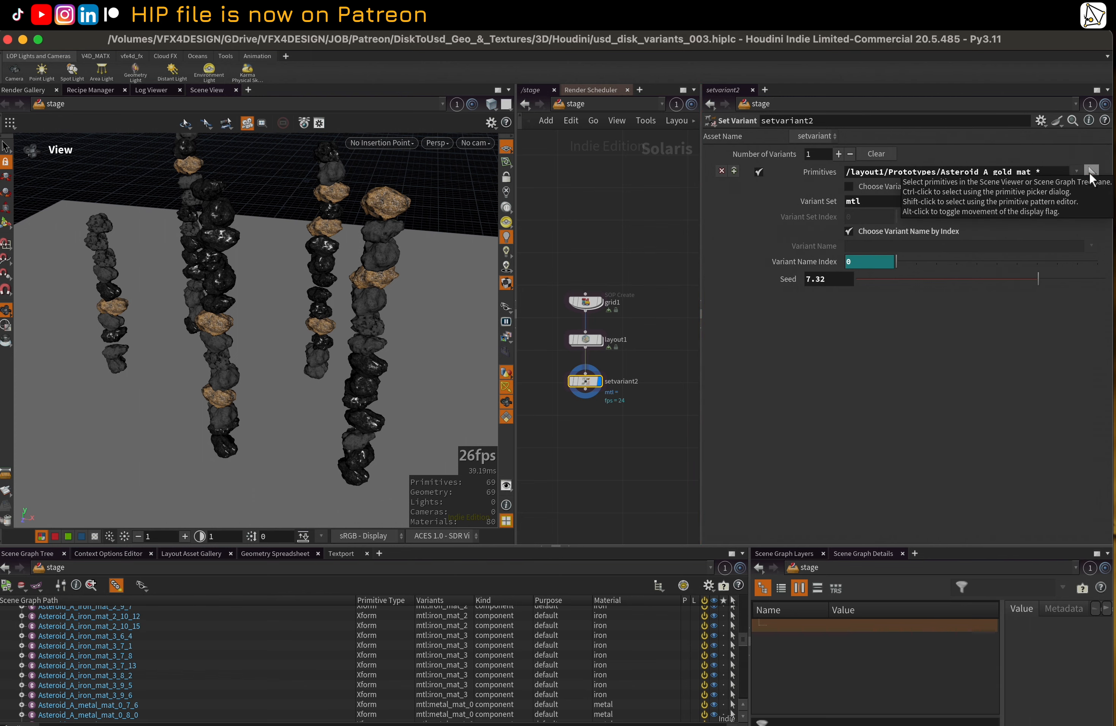
left_click(1092, 171)
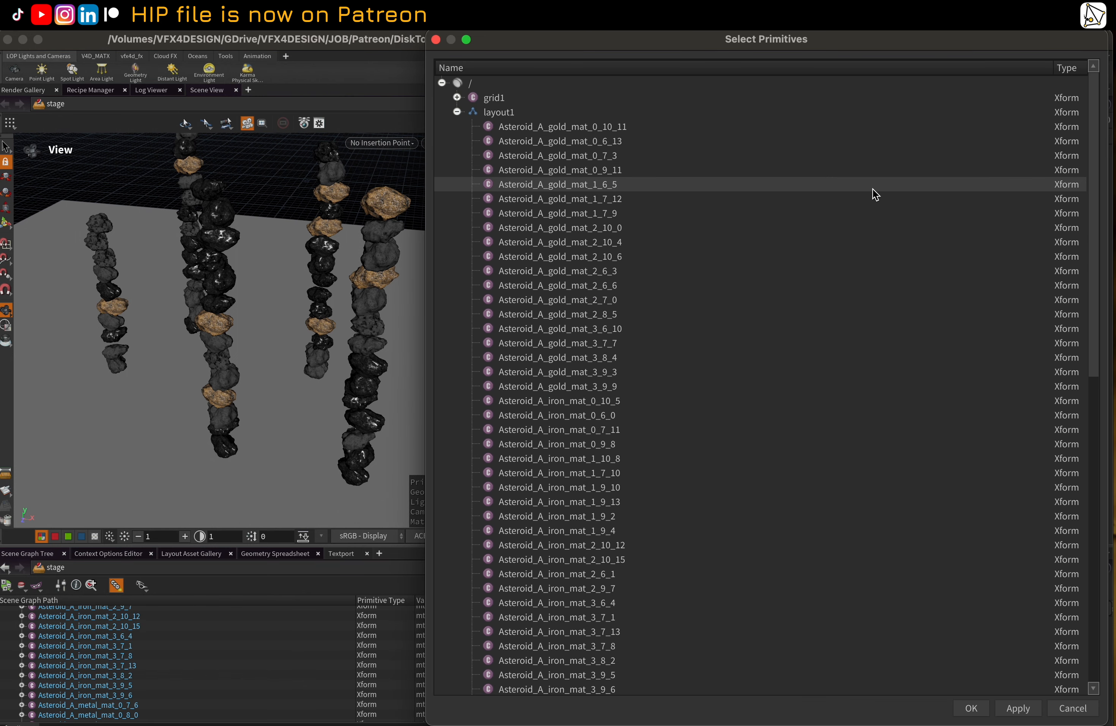
left_click(517, 131)
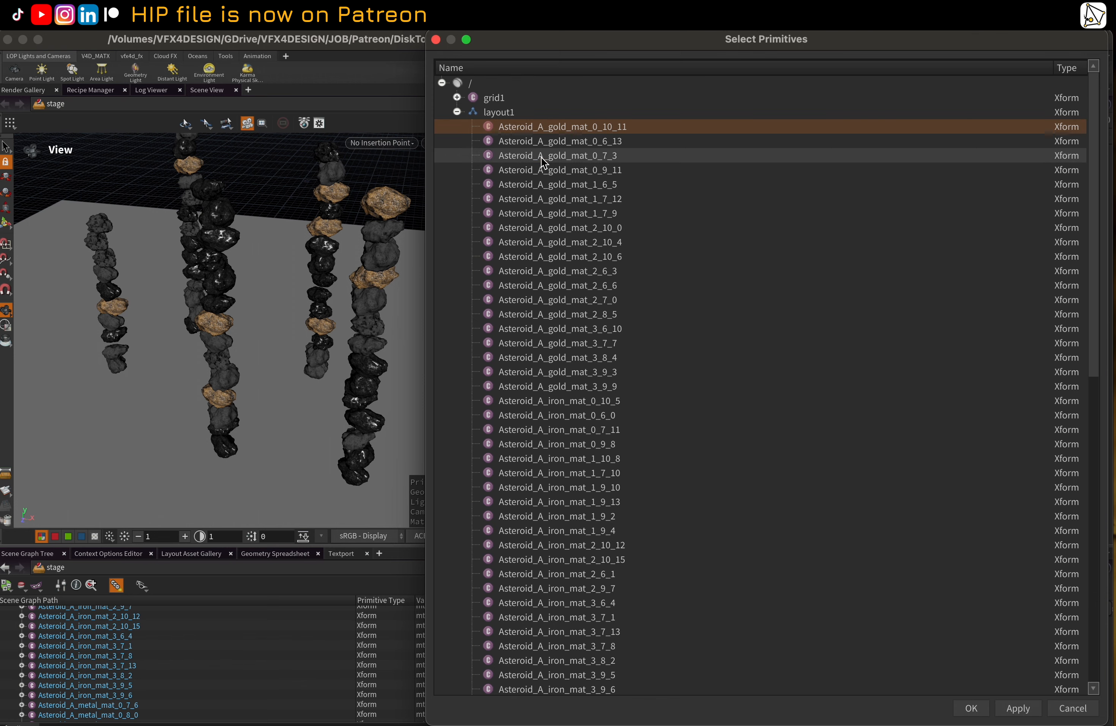
left_click(983, 712)
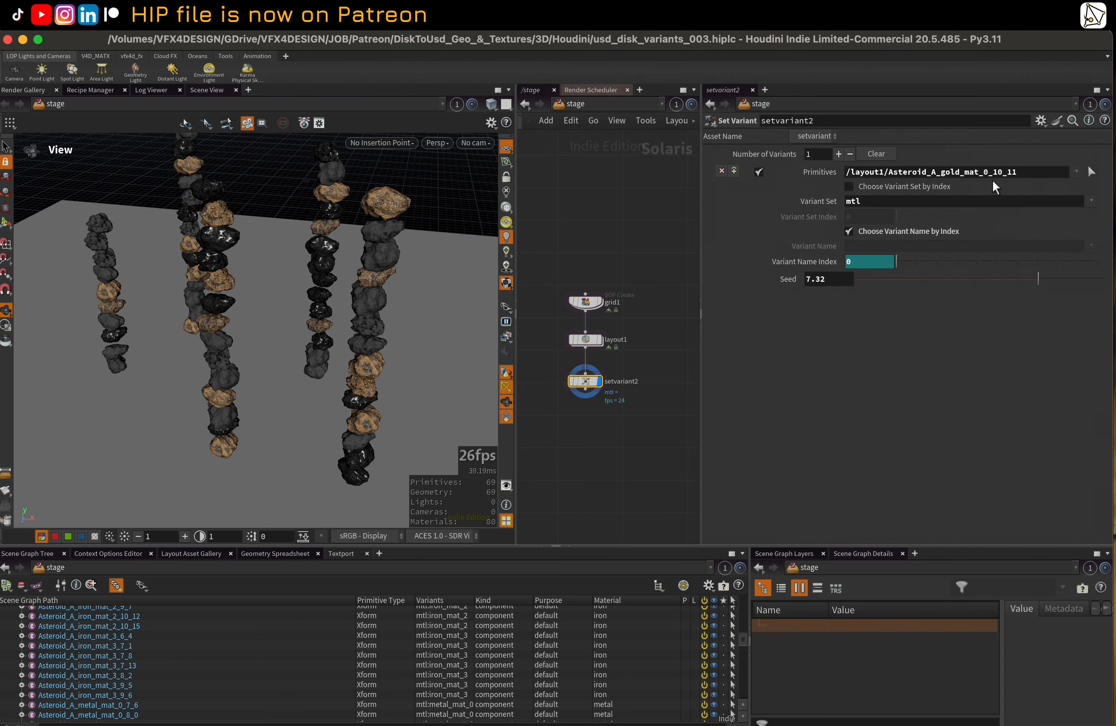
left_click(940, 175)
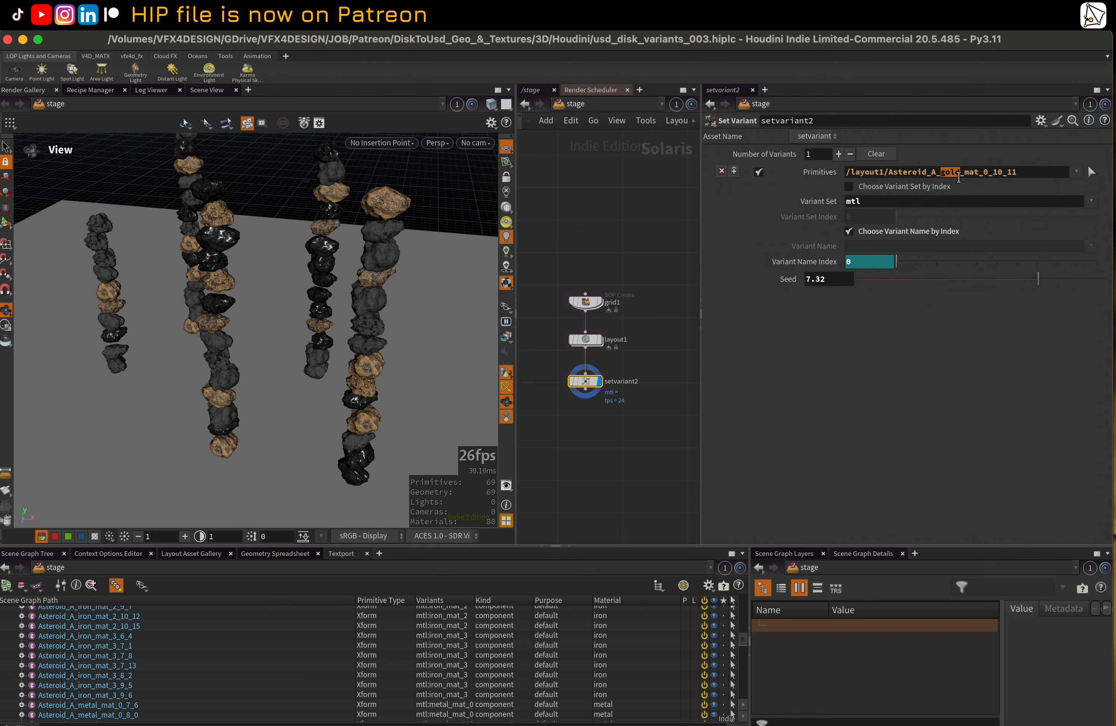
left_click_drag(959, 178, 1064, 190)
type("*")
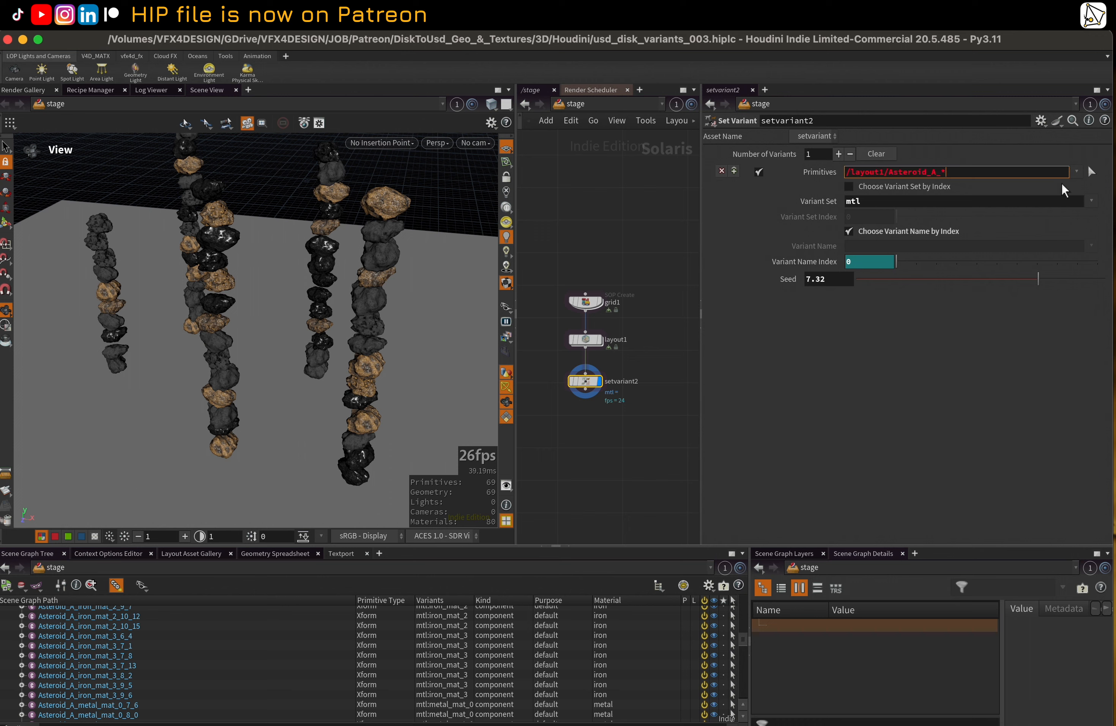
key("Return")
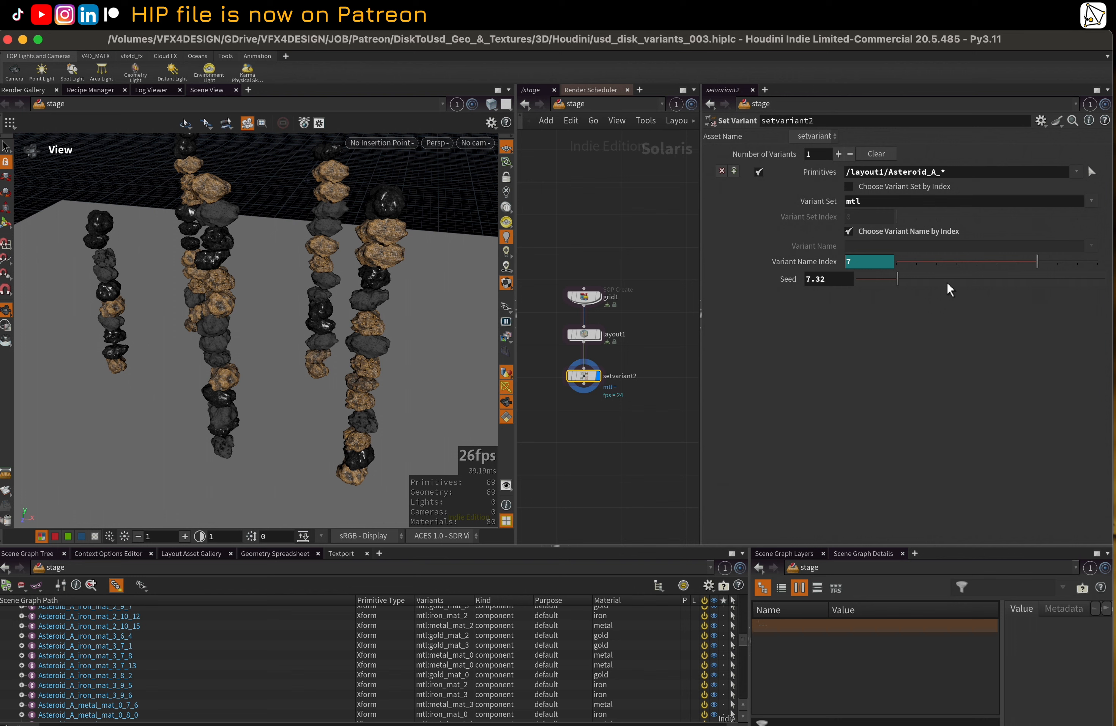
Reveal the expression behind setvariant2's Variant Name Index and set the seed to 4.89
left_click(835, 260)
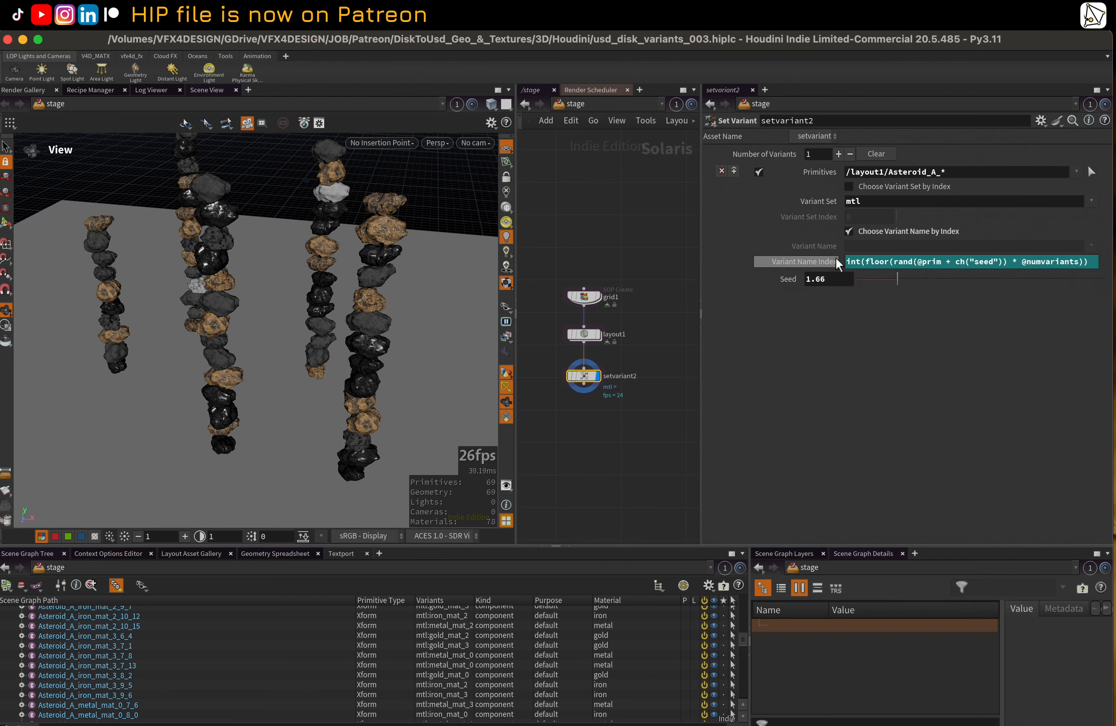
left_click(979, 283)
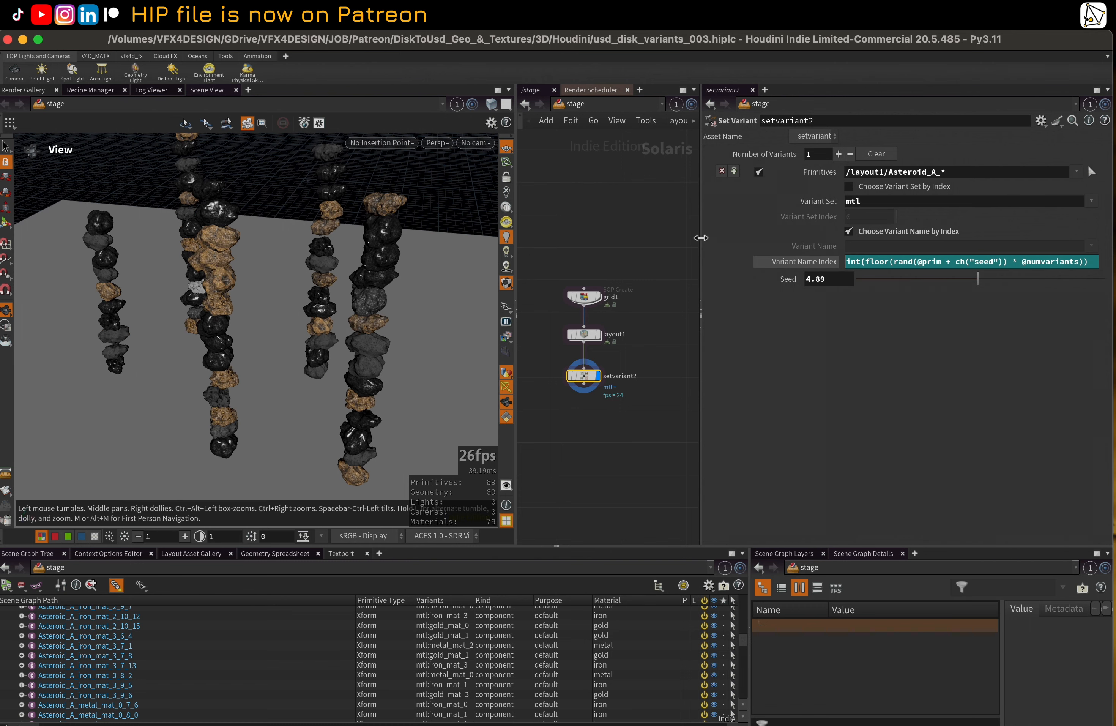
Widen the network pane, locate the ASTEROIDS Karma Render Settings node, and set its display flag
left_click_drag(701, 238, 852, 250)
scroll(704, 278, "down", 1)
left_click_drag(641, 255, 720, 423)
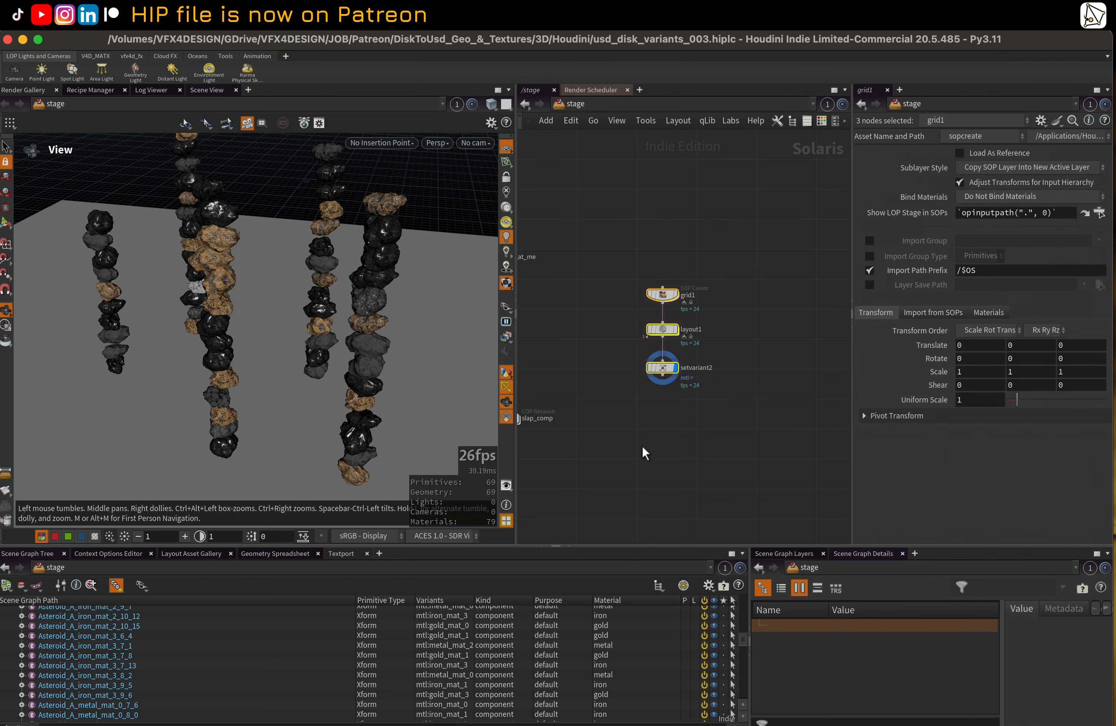
middle_click_drag(645, 453, 740, 457)
middle_click_drag(720, 305, 668, 397)
scroll(685, 330, "up", 1)
left_click(630, 461)
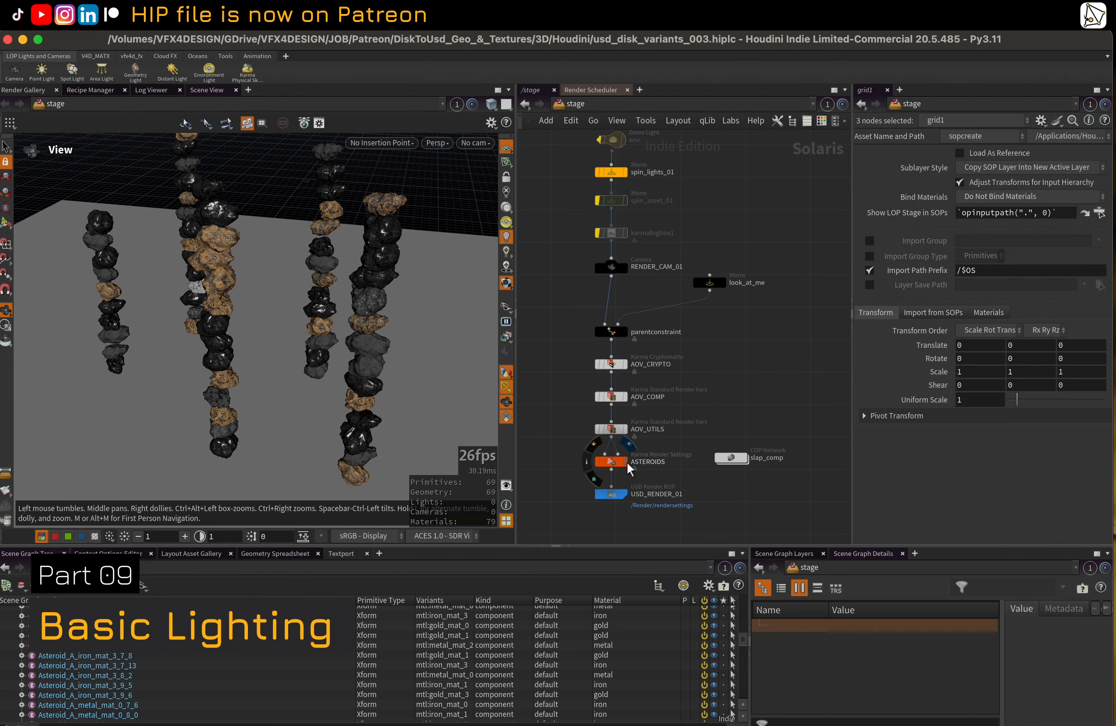
Look through RENDER_CAM_01 in the viewport and switch the renderer to Karma XPU
left_click(478, 144)
left_click(492, 172)
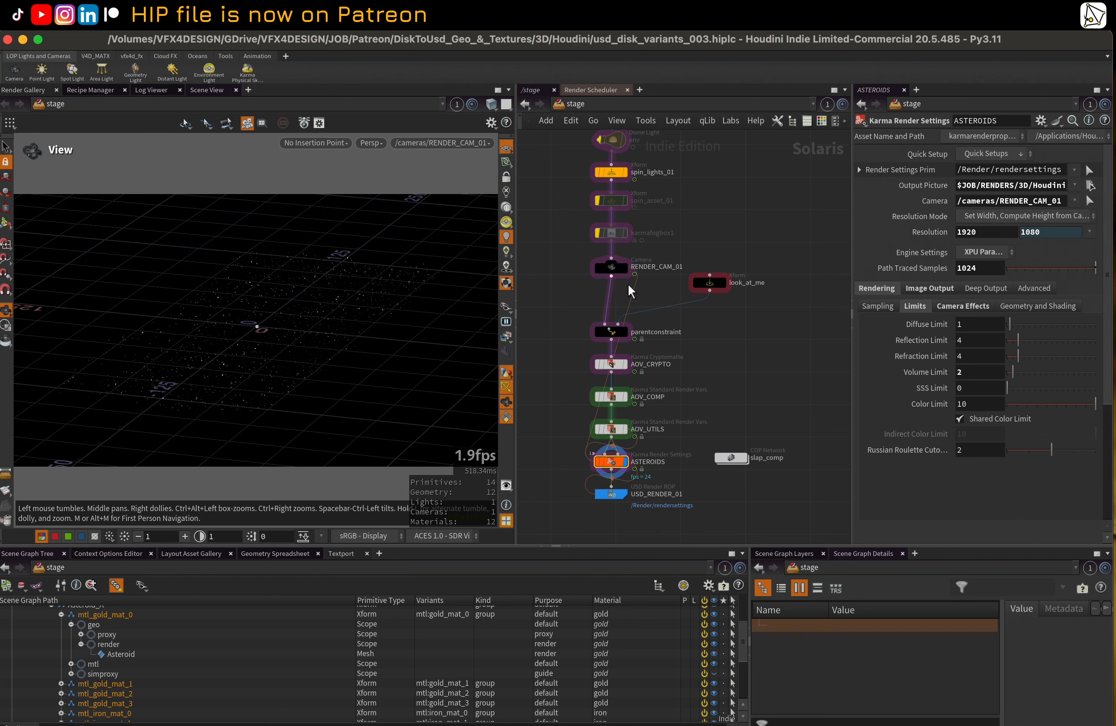
scroll(650, 387, "up", 1)
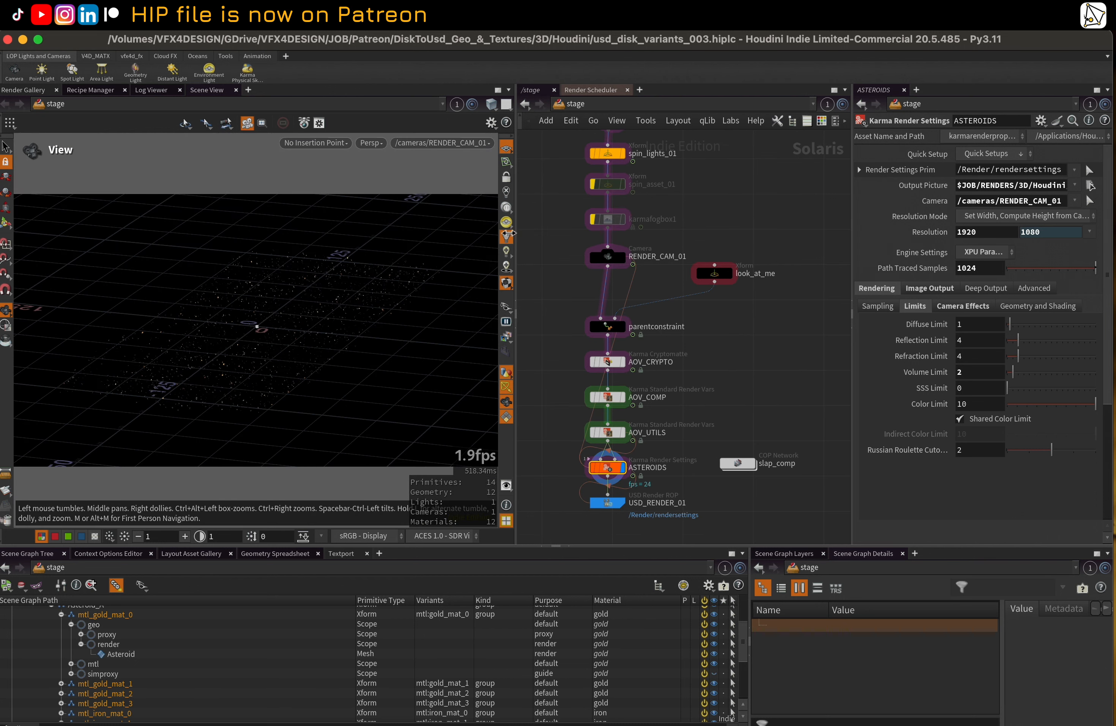
left_click(371, 142)
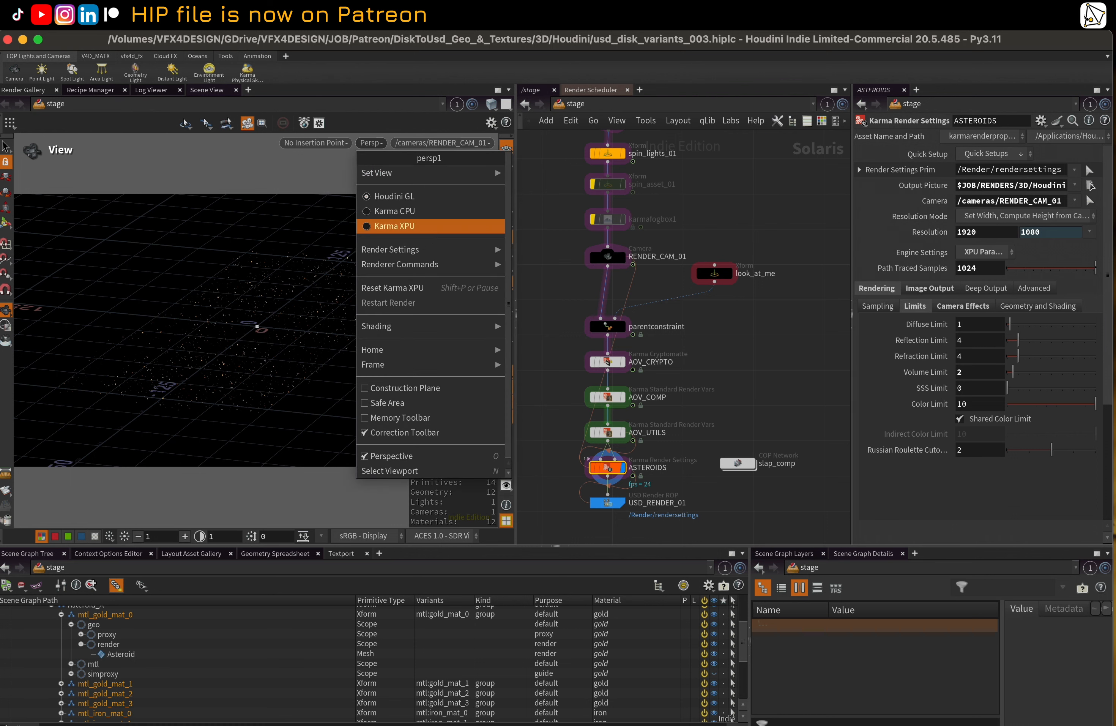
left_click(395, 226)
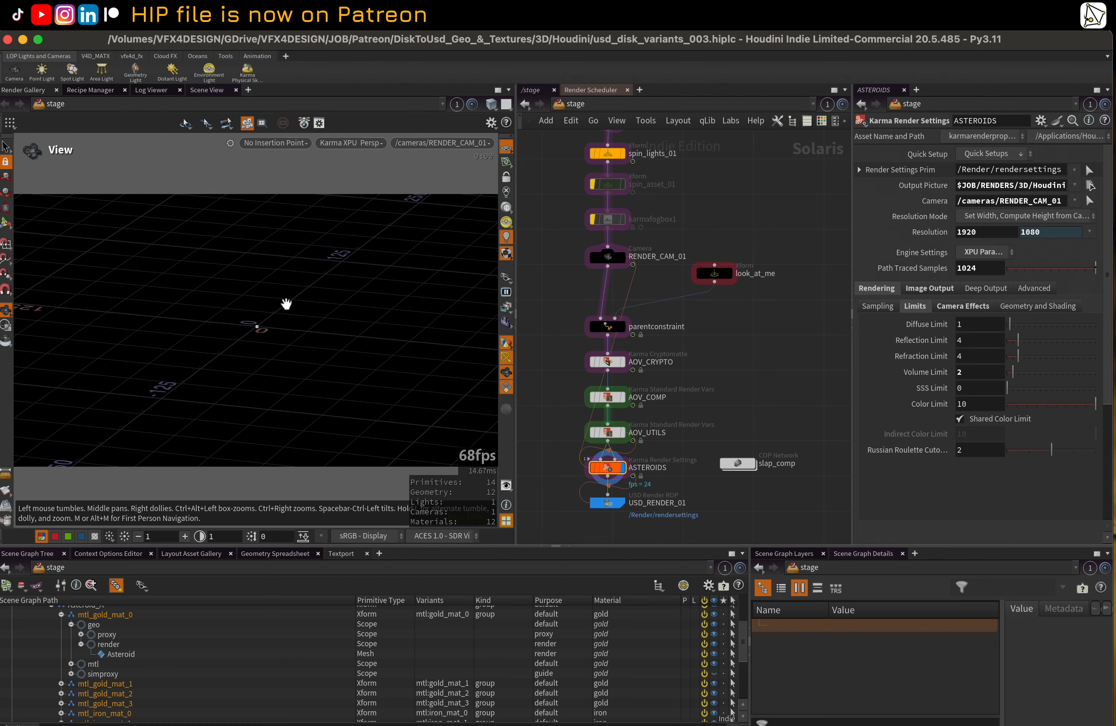
Examine the asset-building network from IMPORT_FILES through the iron, gold and metal material branches to USD_OUT
scroll(685, 252, "down", 5)
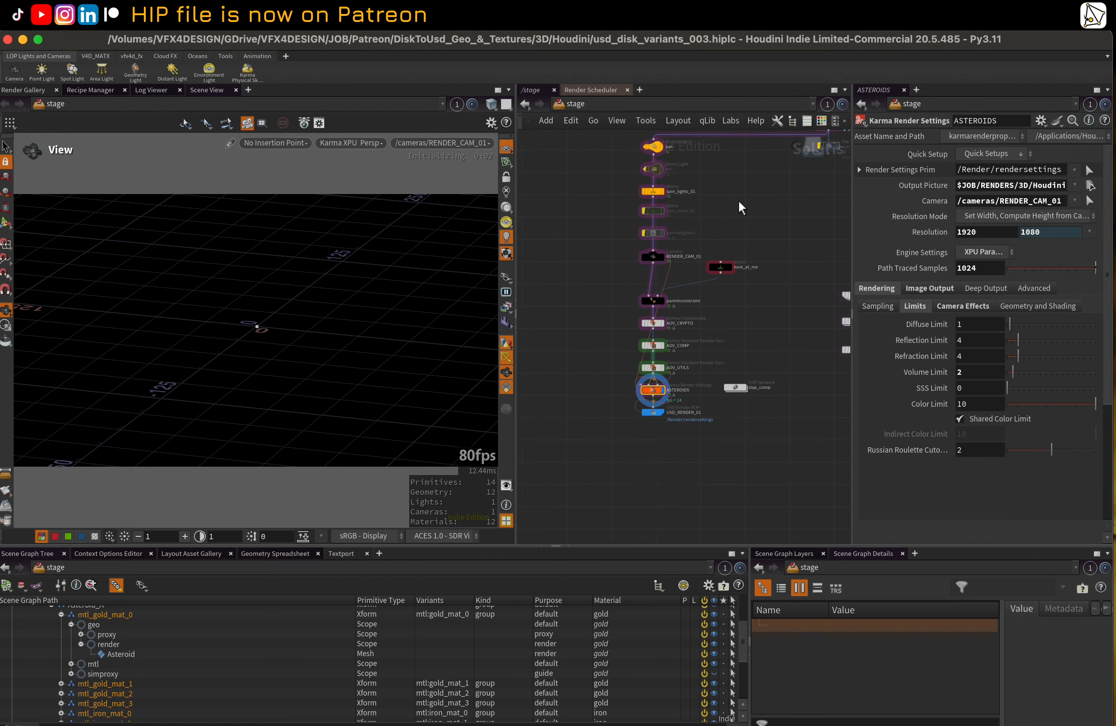
middle_click_drag(683, 246, 665, 488)
scroll(660, 413, "down", 3)
middle_click_drag(556, 328, 555, 416)
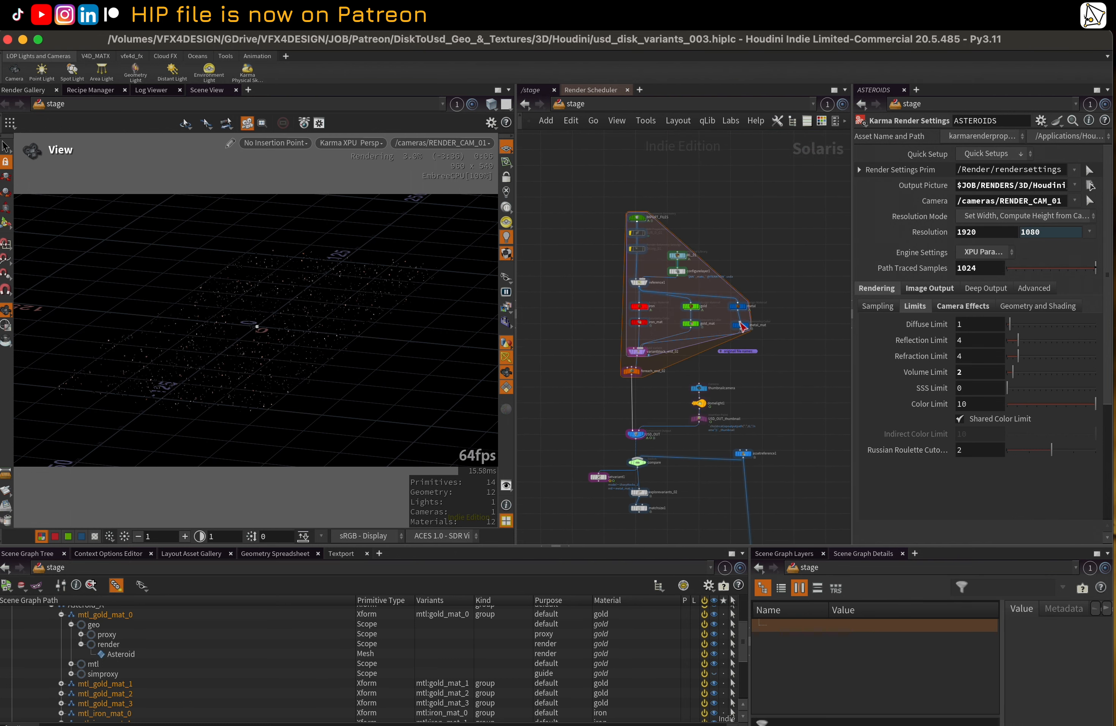
middle_click_drag(756, 319, 749, 259)
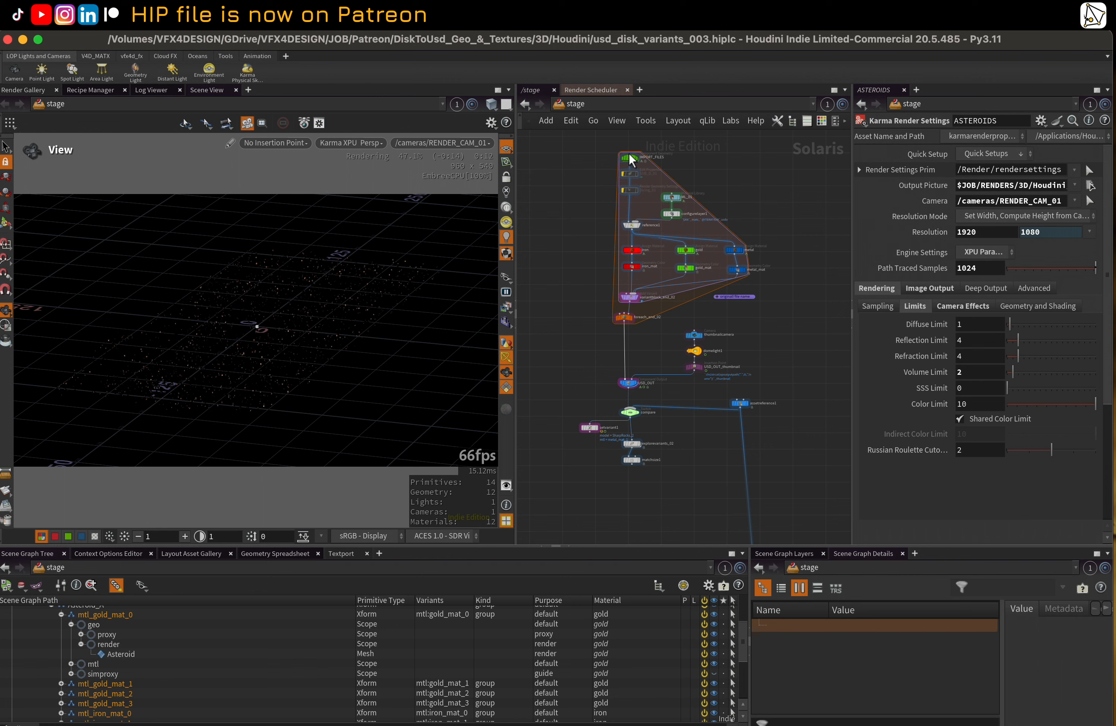
mouse_move(626, 155)
middle_click_drag(740, 186, 744, 214)
scroll(728, 202, "up", 1)
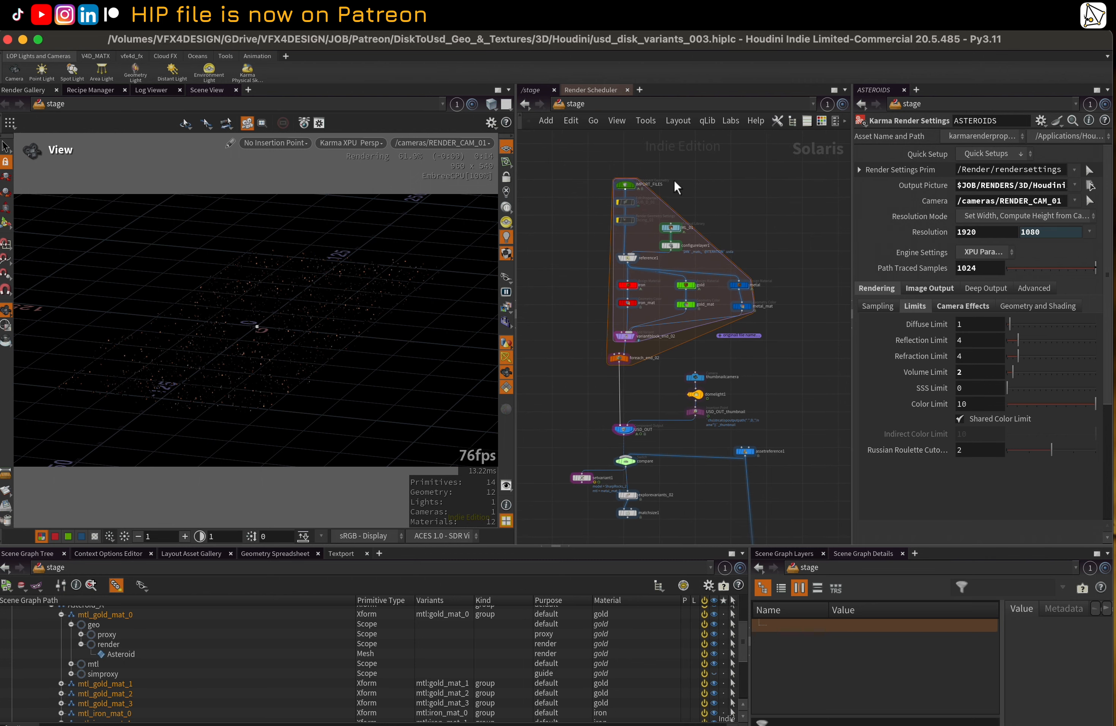
Hide the reference grid in the viewport so the Karma render shows only the asteroids
middle_click_drag(686, 165, 720, 228)
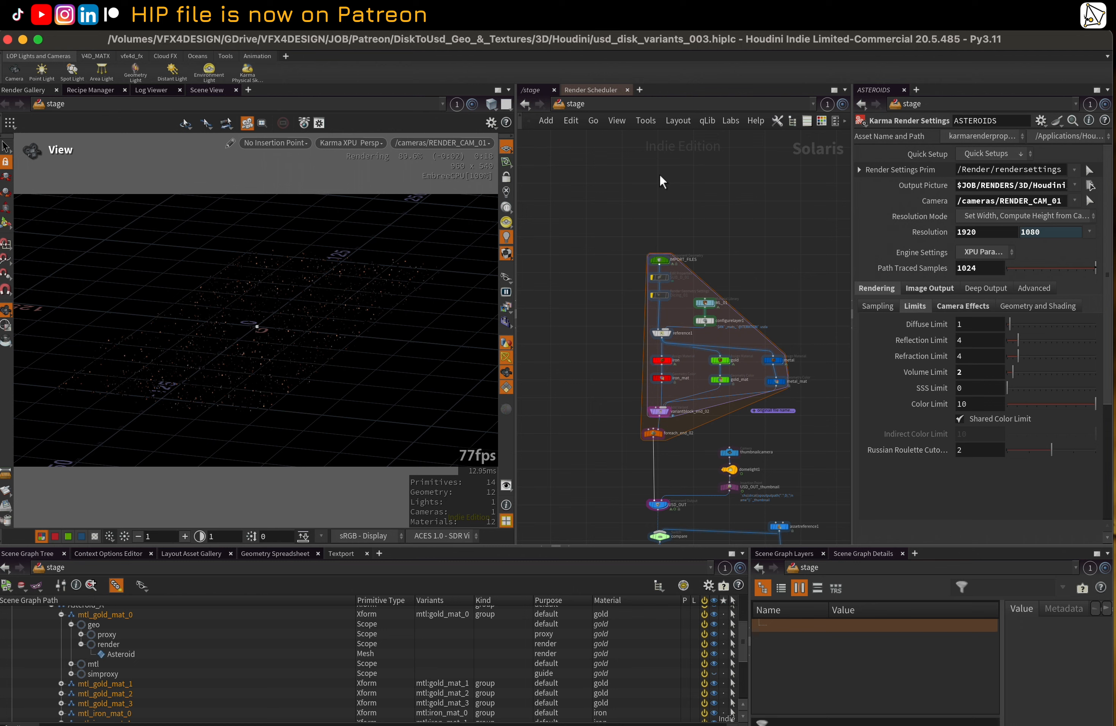
middle_click_drag(746, 216, 737, 205)
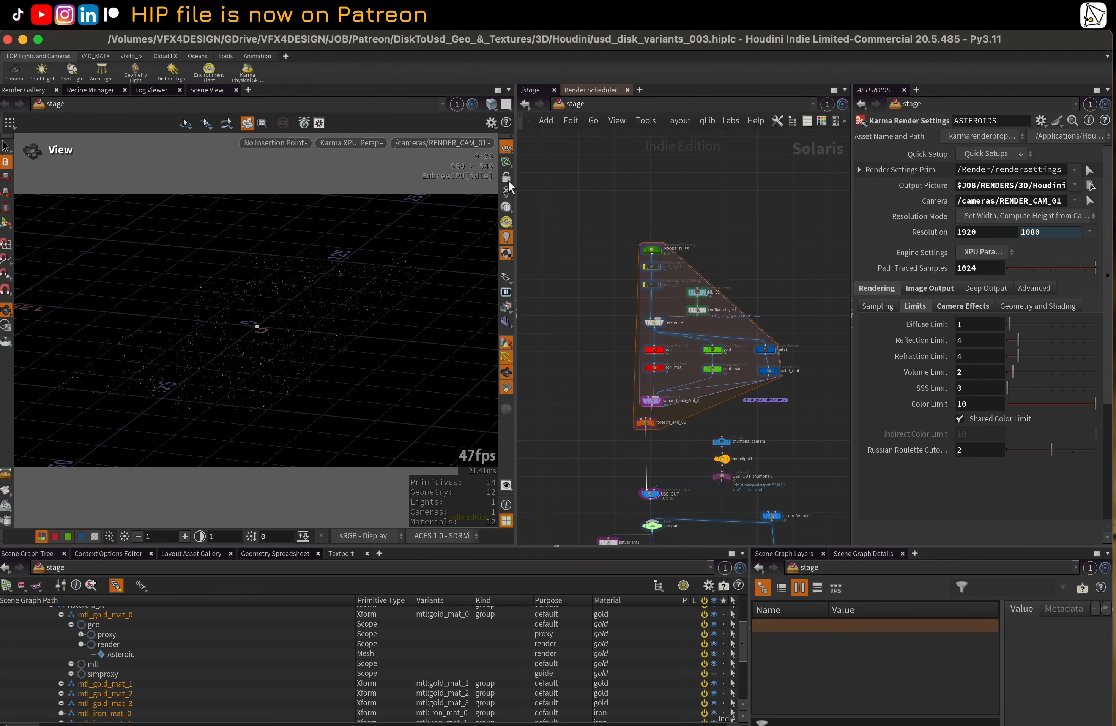
left_click(508, 148)
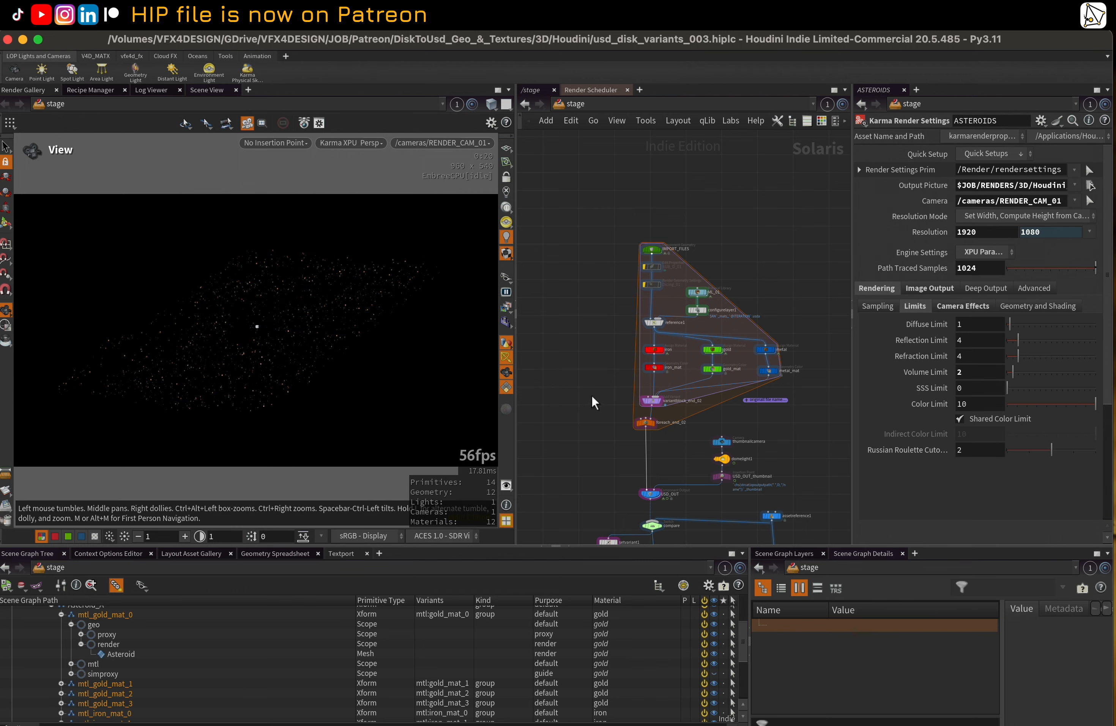
Show the AOV_CRYPTO Karma Cryptomatte node's parameters in a wider pane and expand its Kind section
middle_click_drag(591, 395, 580, 300)
scroll(539, 348, "down", 10)
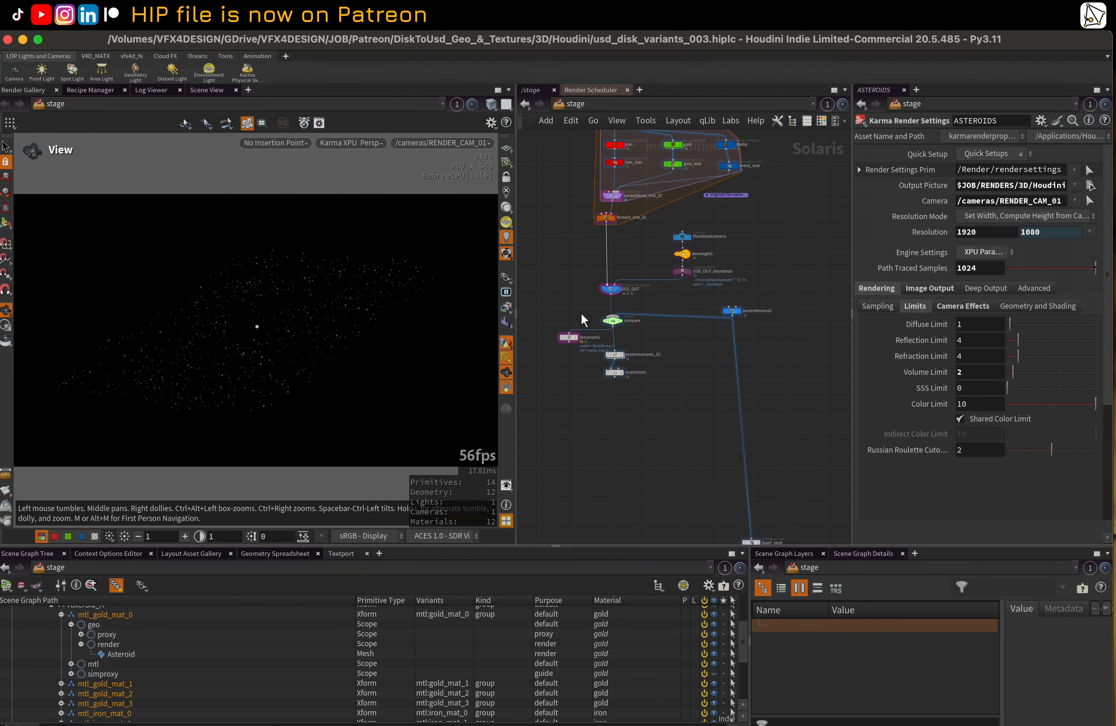
scroll(640, 400, "up", 6)
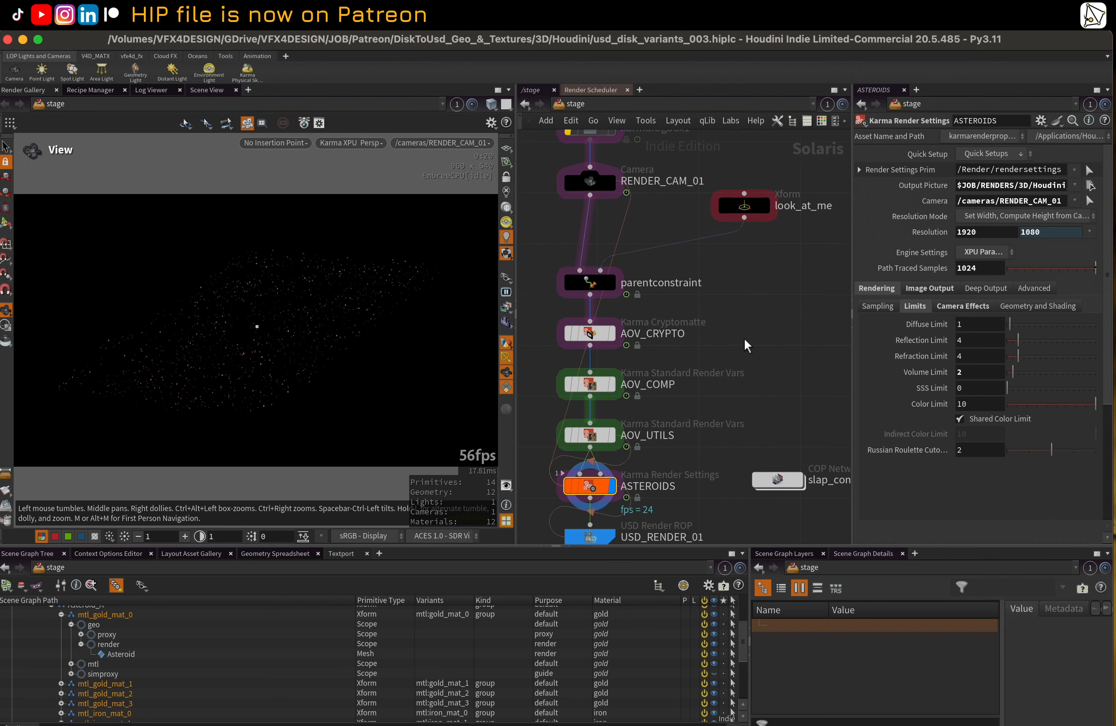
left_click(598, 330)
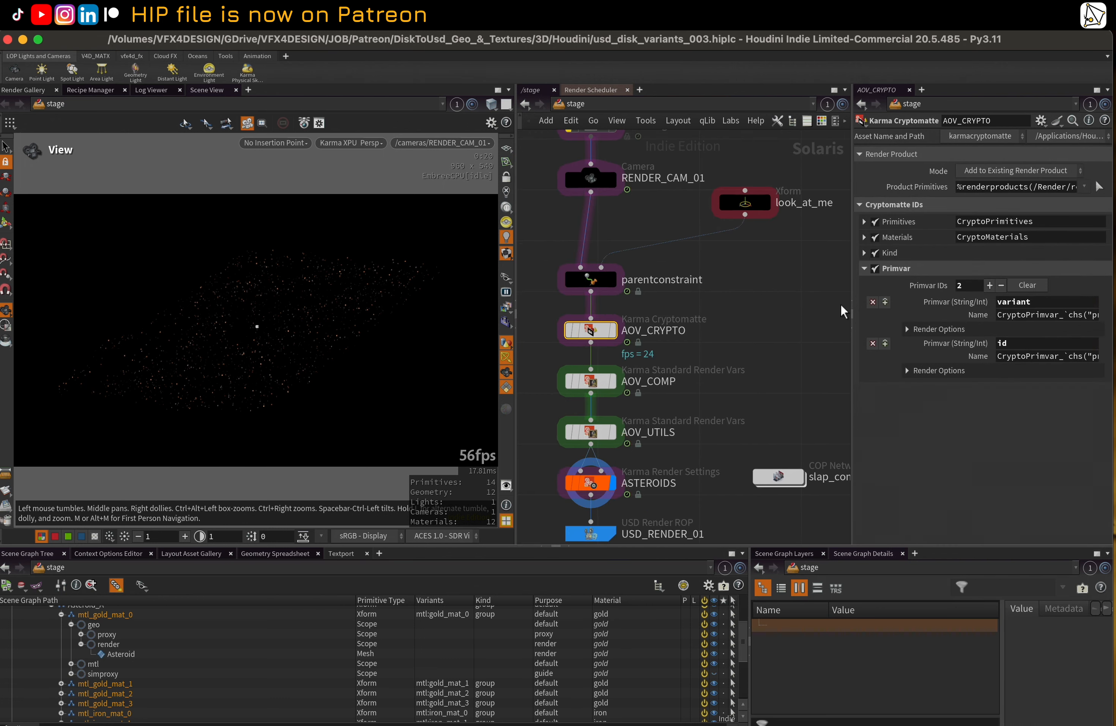
left_click_drag(851, 286, 722, 289)
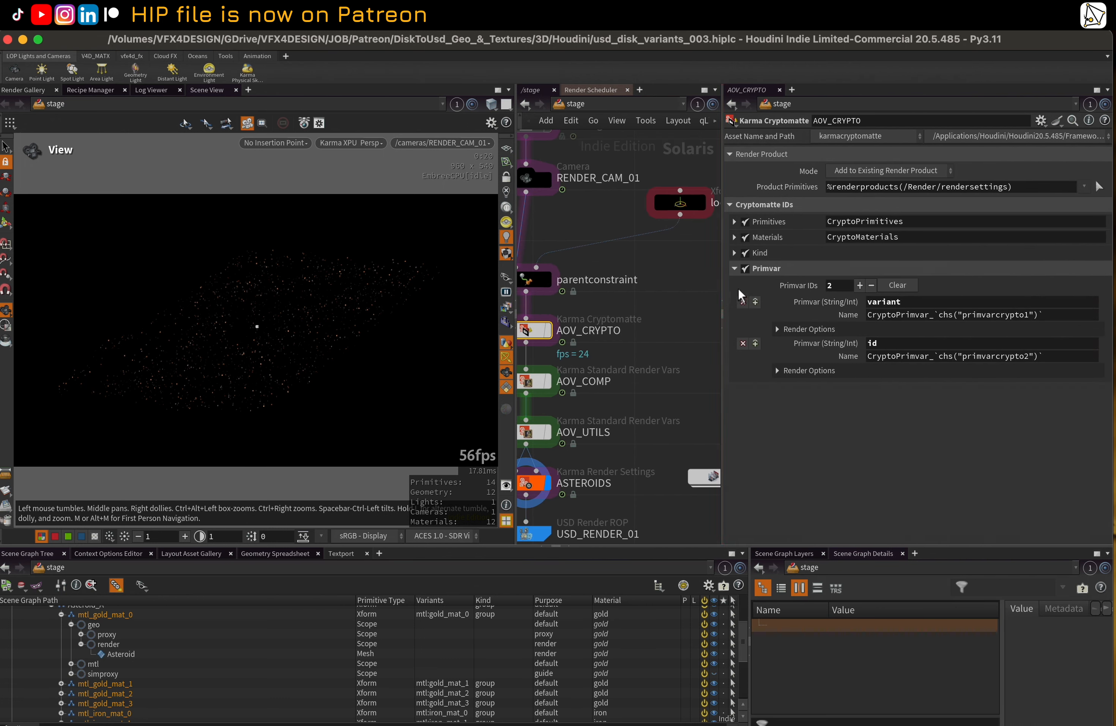
left_click(735, 253)
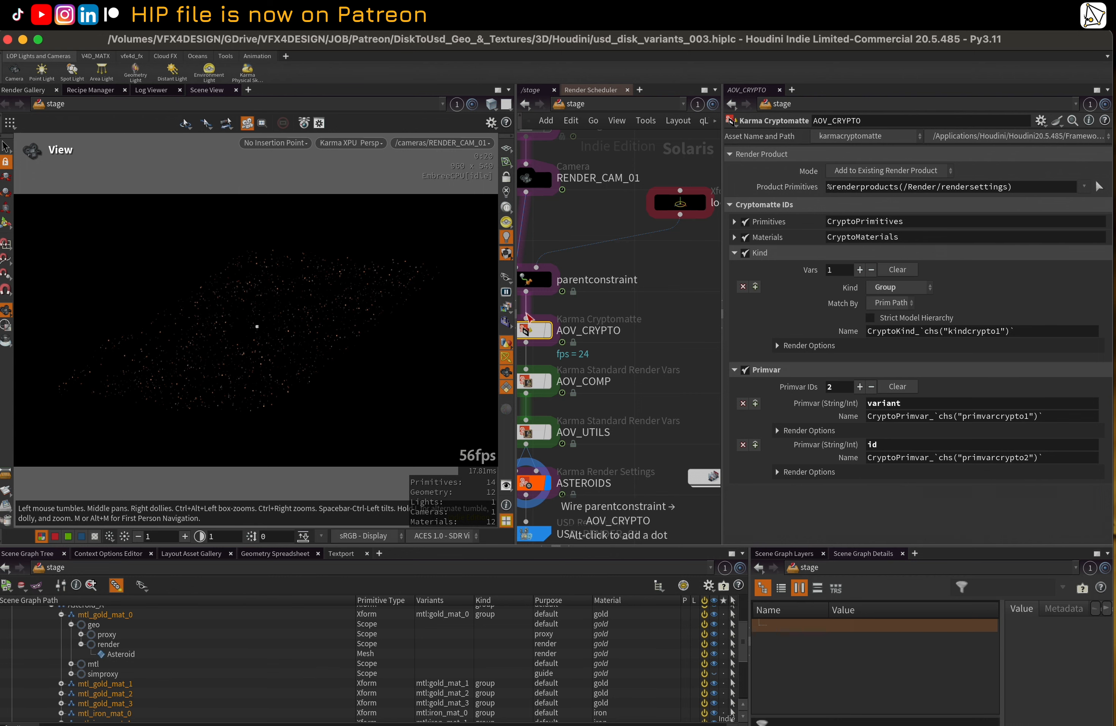
Display the CryptoPrimvar_variant render output and move the view in close to the asteroids
left_click(507, 307)
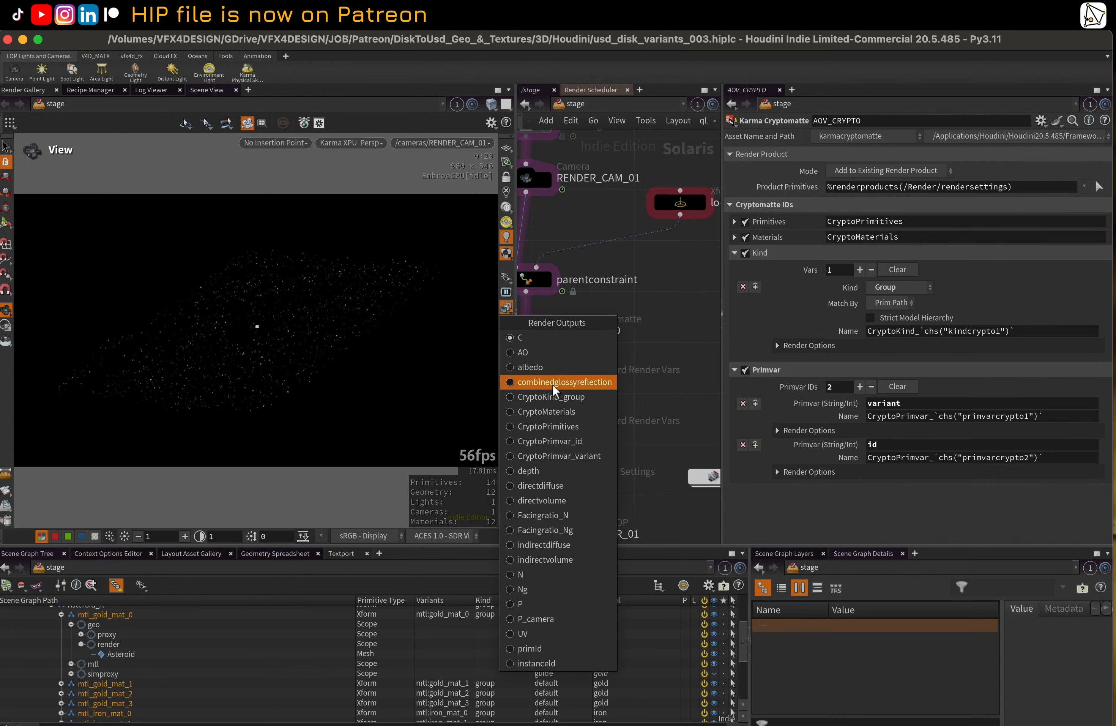
left_click(578, 454)
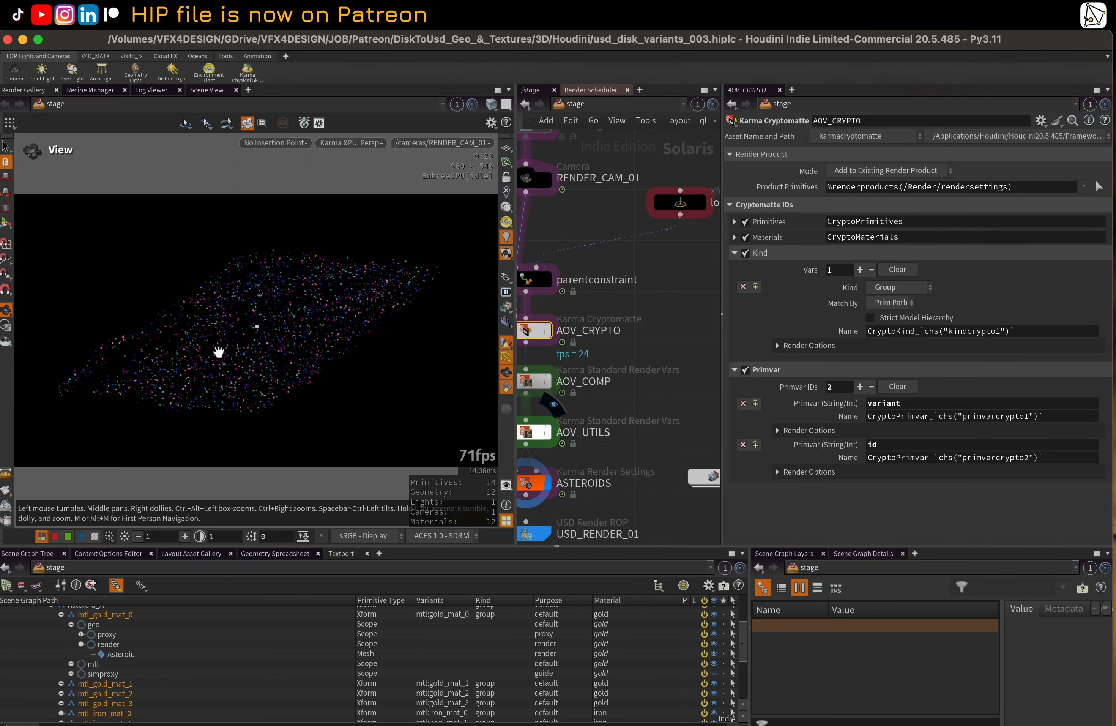
left_click_drag(175, 361, 303, 347)
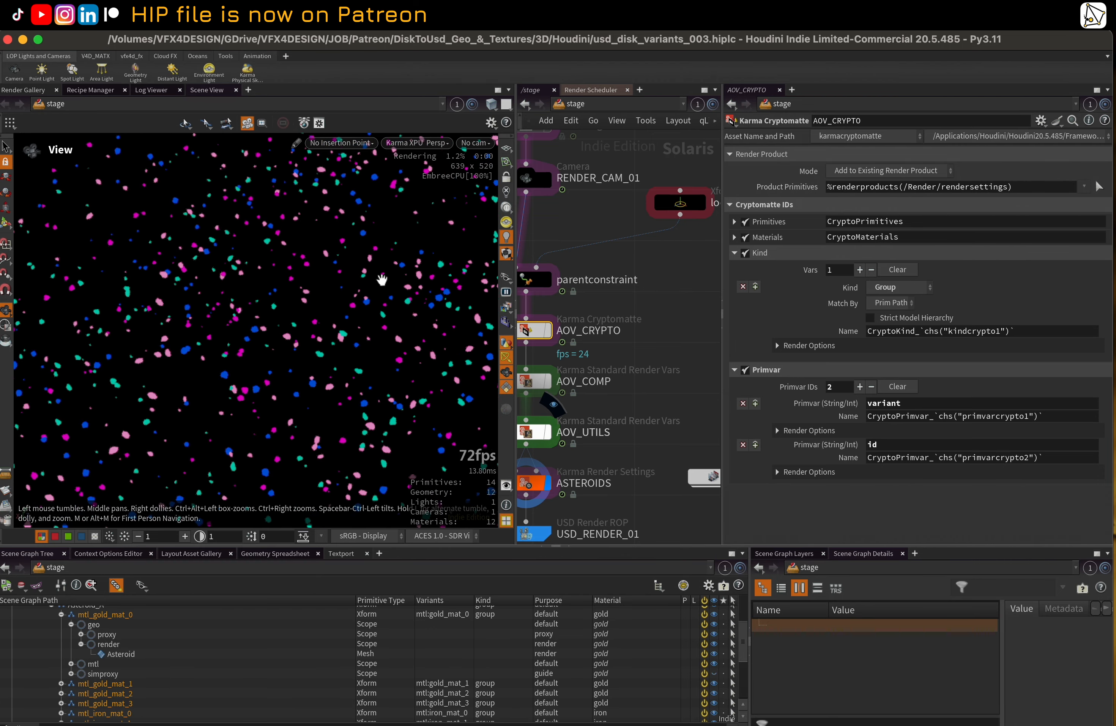
left_click(474, 144)
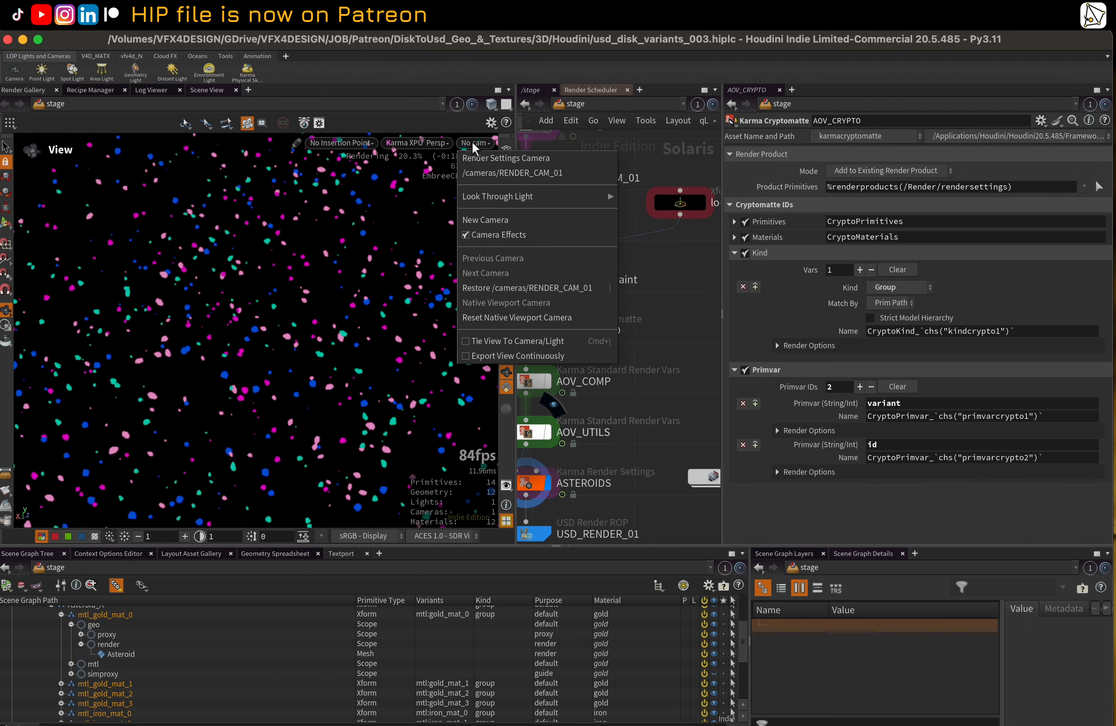
left_click(896, 448)
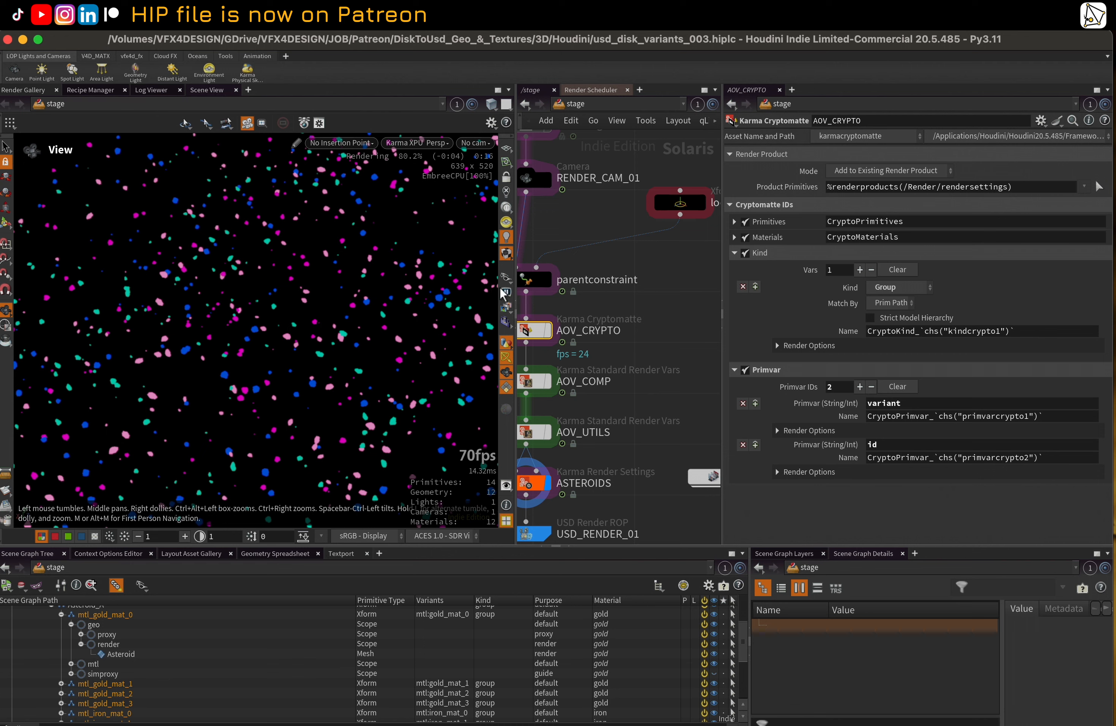
Display the CryptoPrimvar_id render output in the viewport
left_click(508, 279)
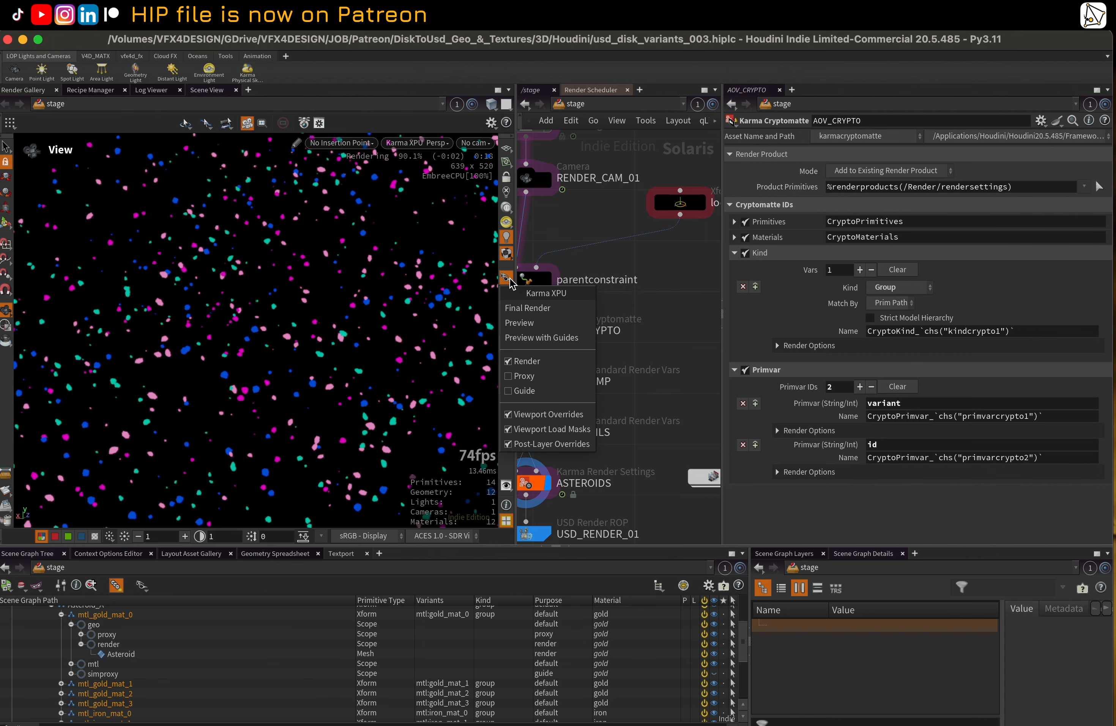
left_click(509, 278)
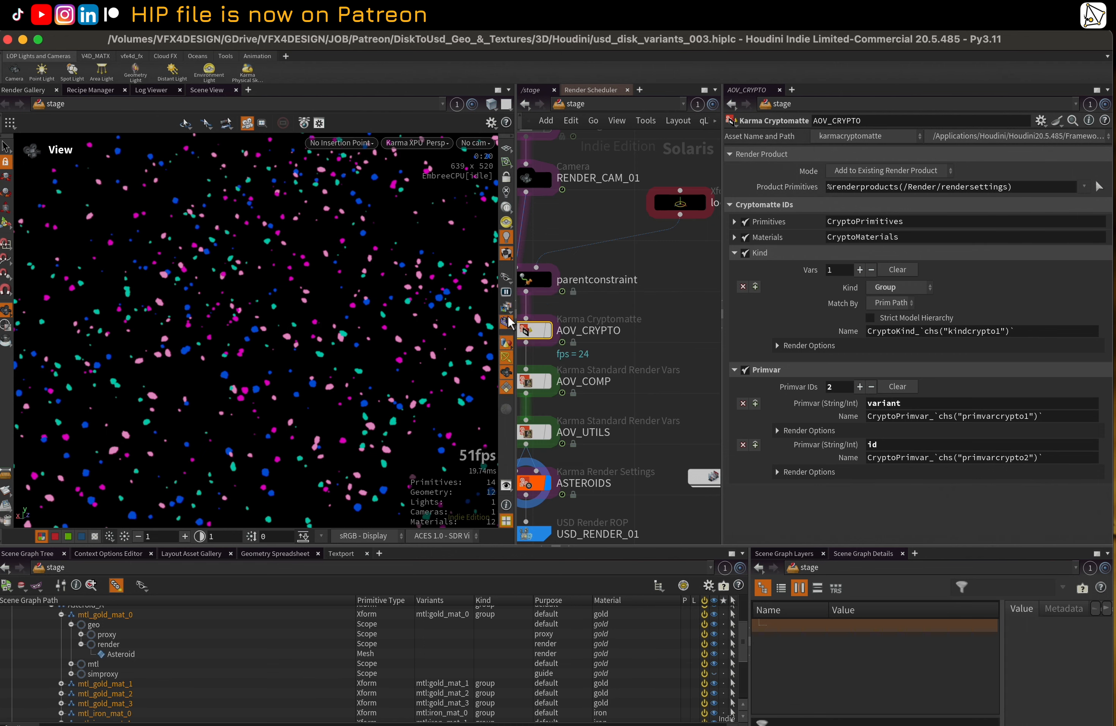
right_click(509, 317)
left_click(507, 309)
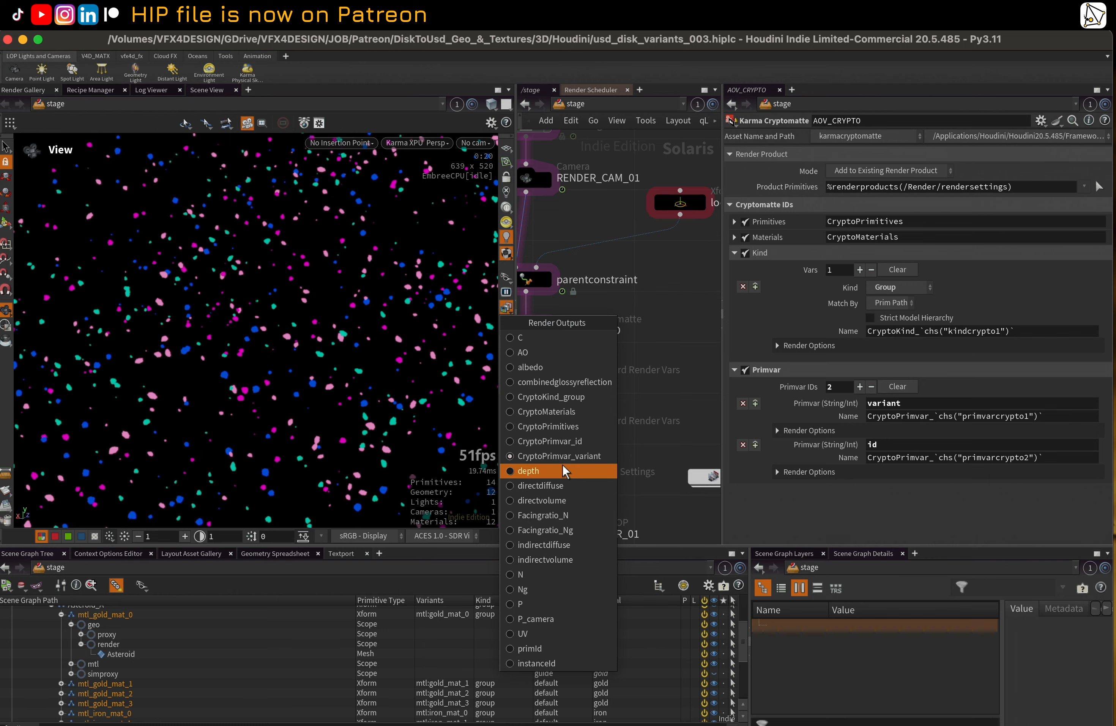
left_click(550, 441)
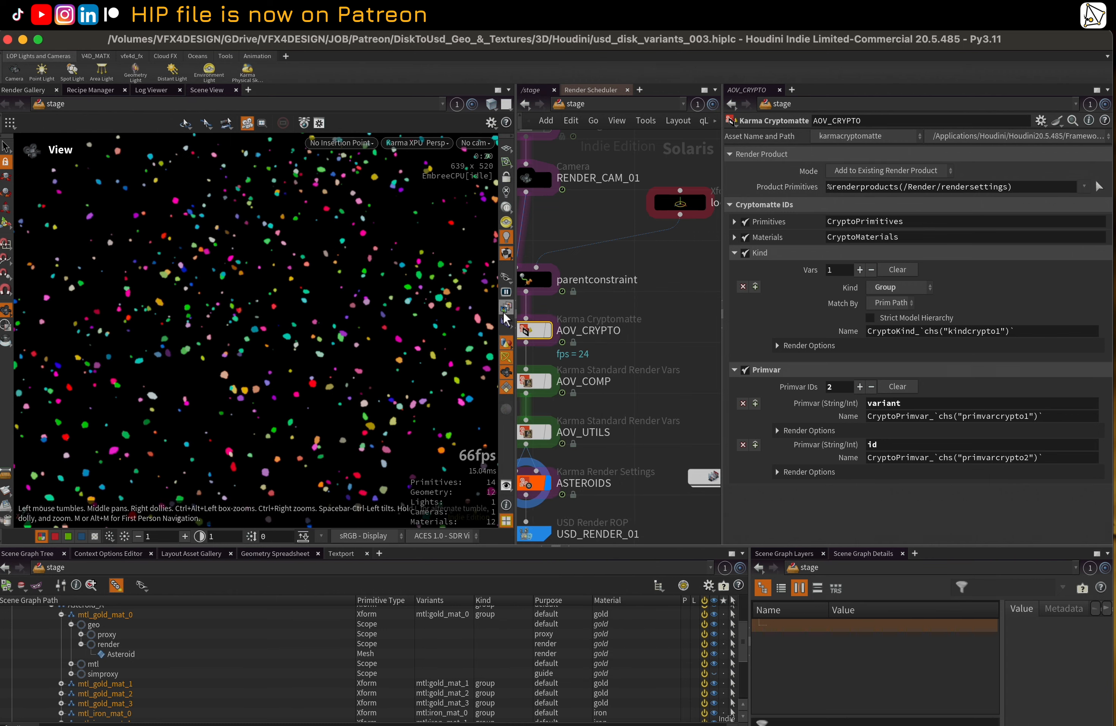
Expand AOV_CRYPTO's Primitives and Materials settings and display the CryptoPrimitives and CryptoMaterials render outputs in turn
left_click(735, 222)
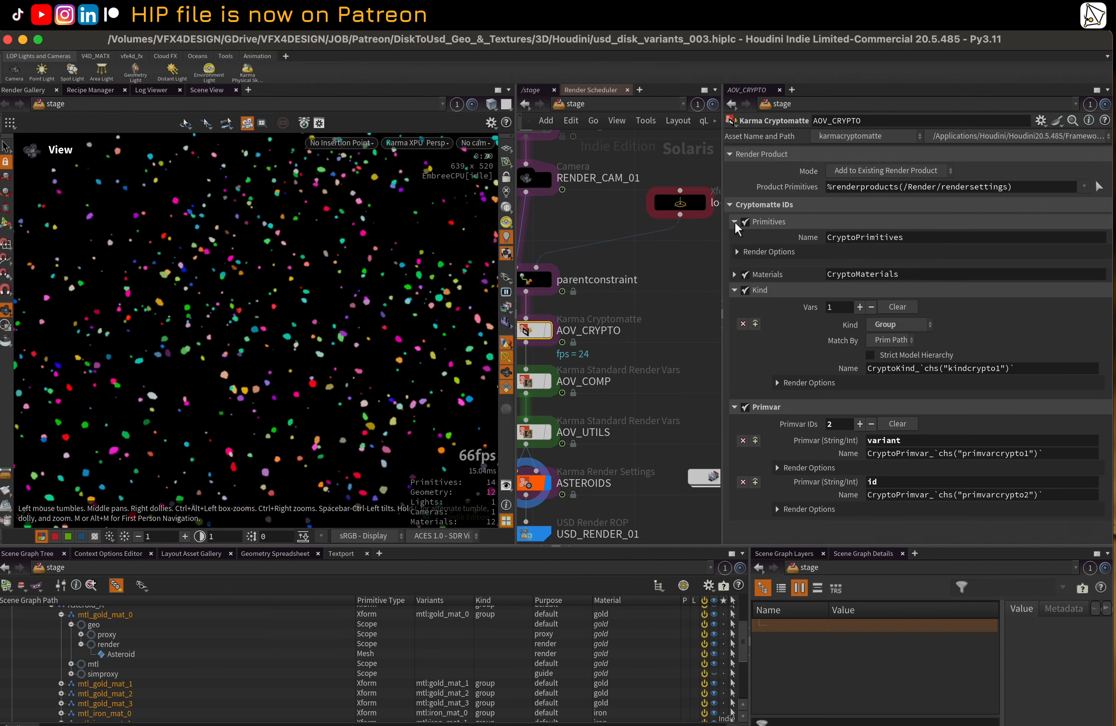
left_click(735, 274)
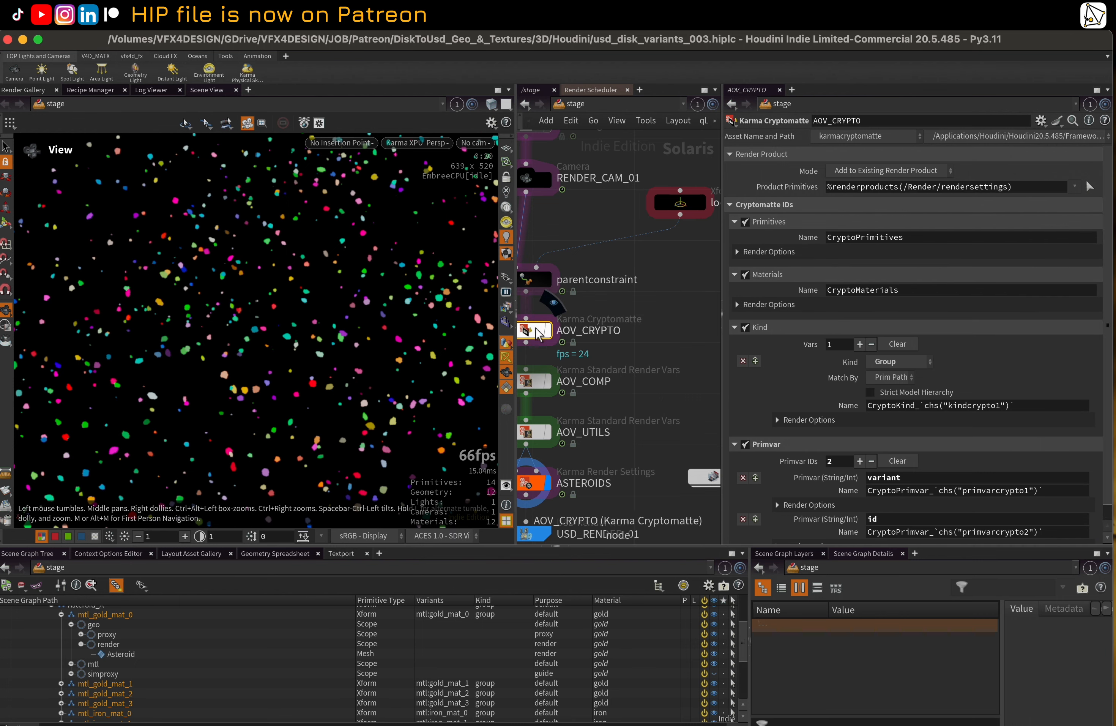
left_click(505, 280)
left_click(538, 282)
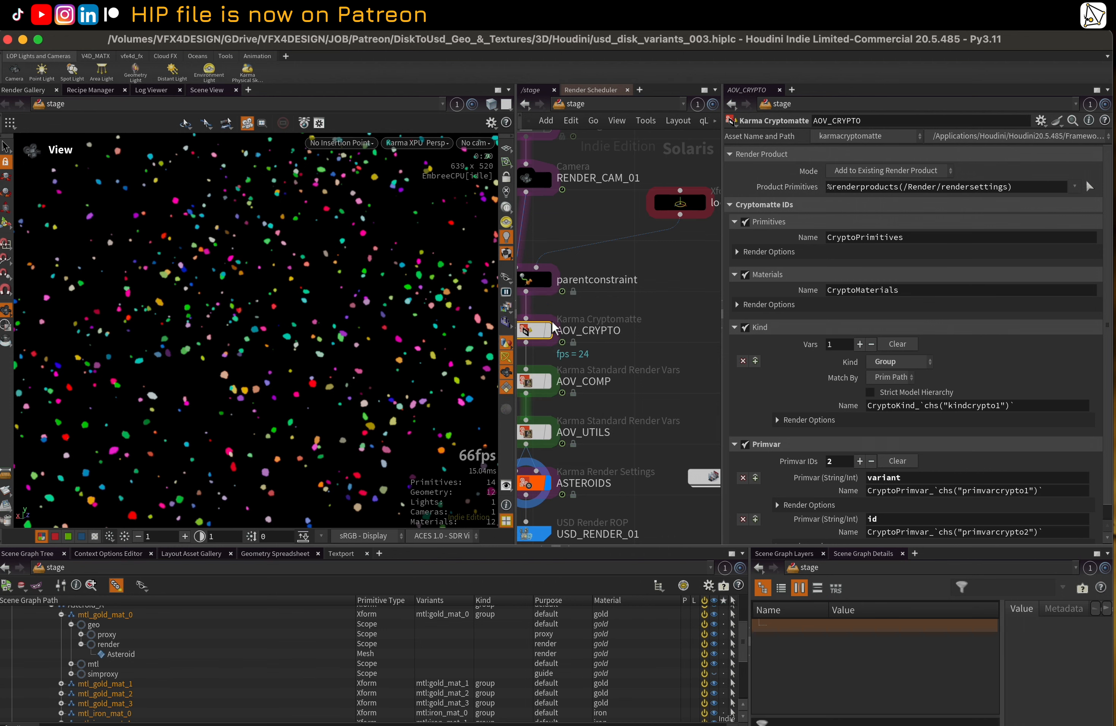
left_click(507, 308)
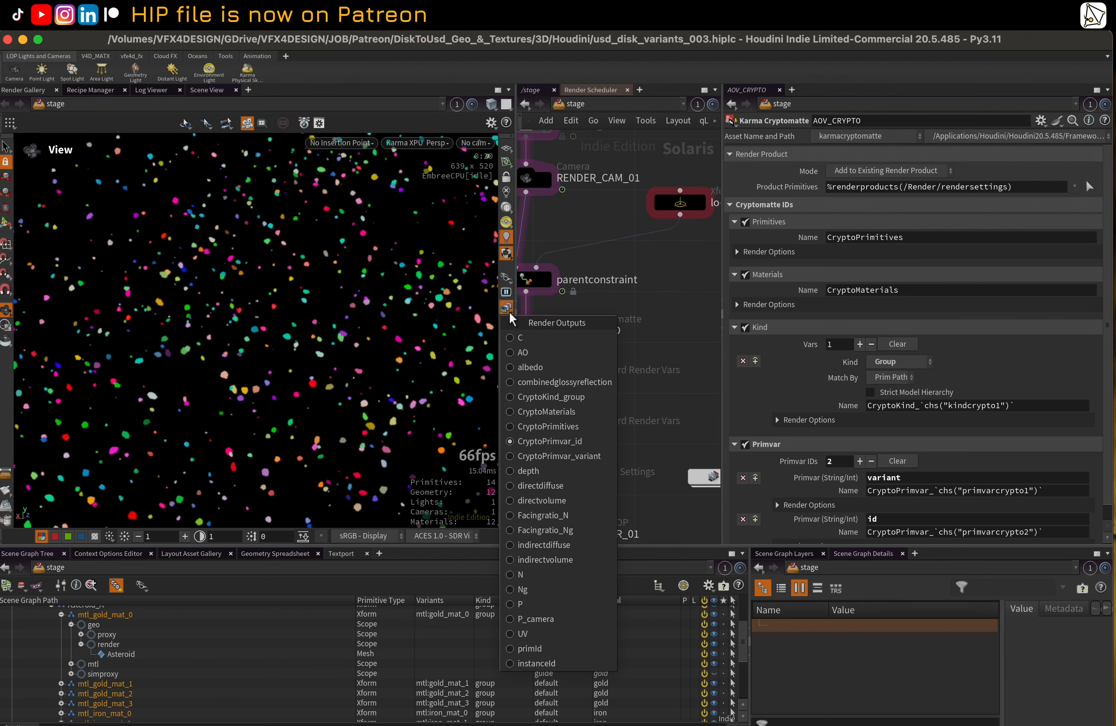
left_click(558, 440)
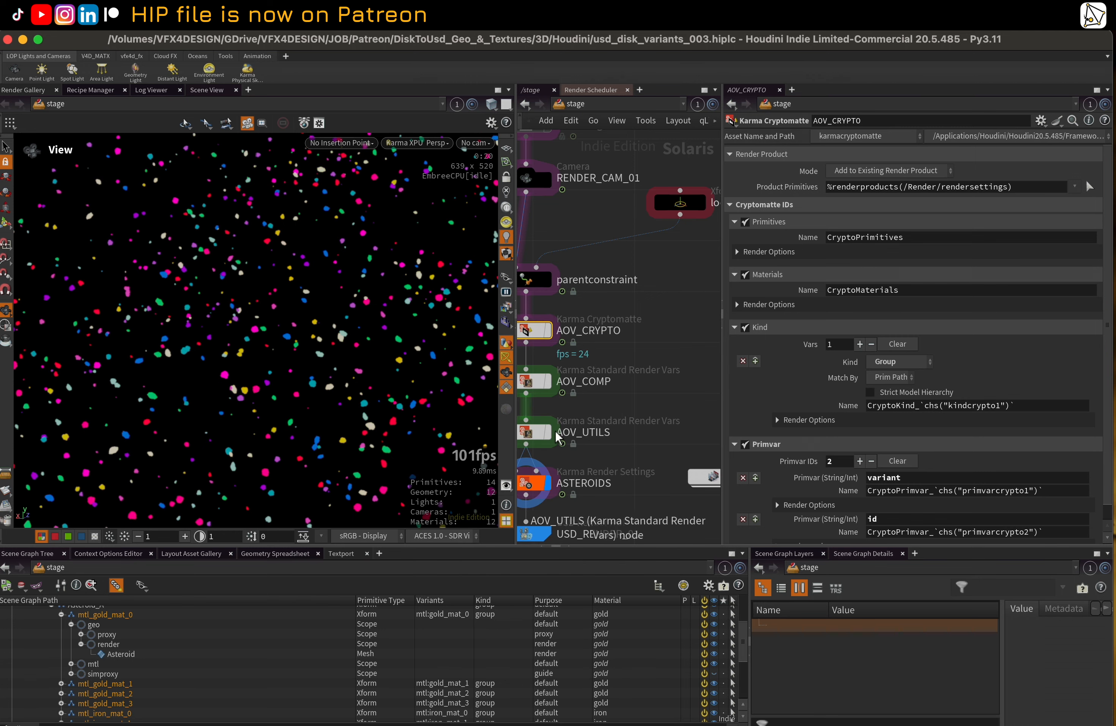
left_click(507, 307)
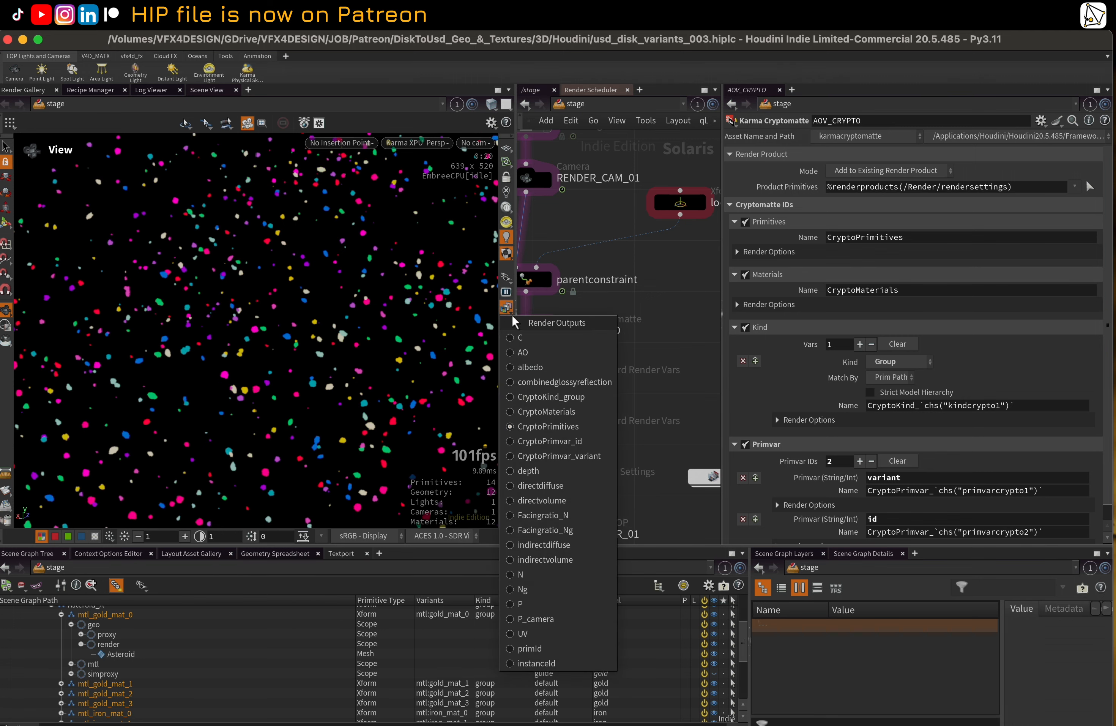
left_click(583, 417)
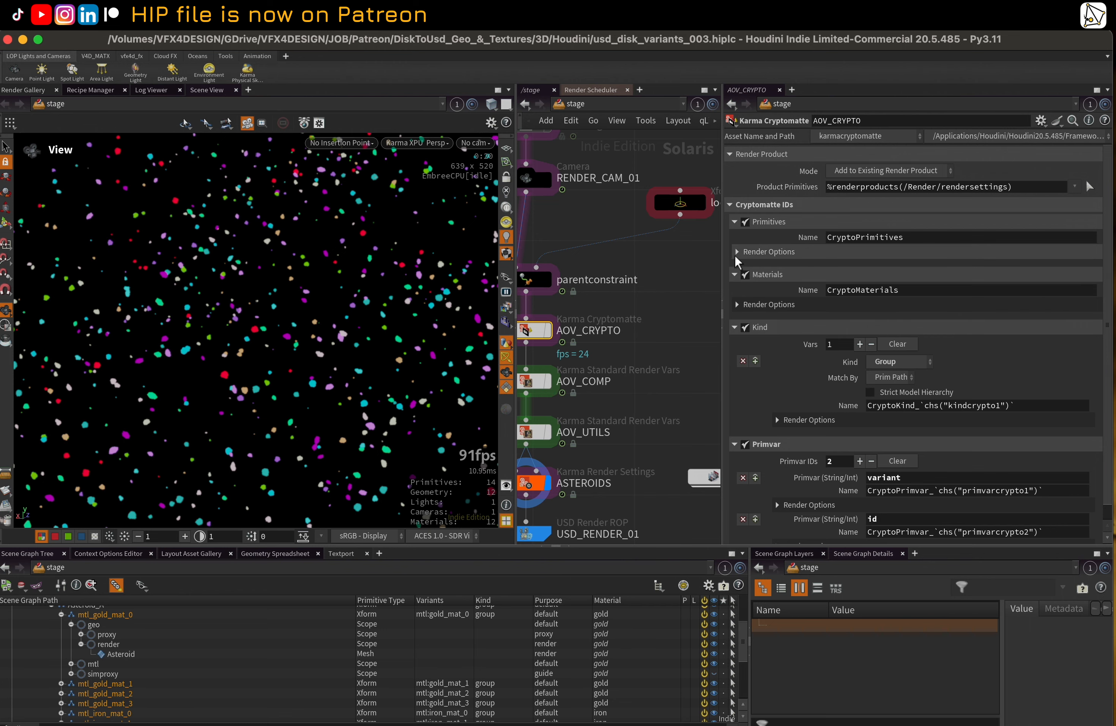
Compare the Cryptomatte Kind setting with the asteroid prims' kinds in the scene graph and display the matching render output
left_click(736, 328)
left_click(735, 327)
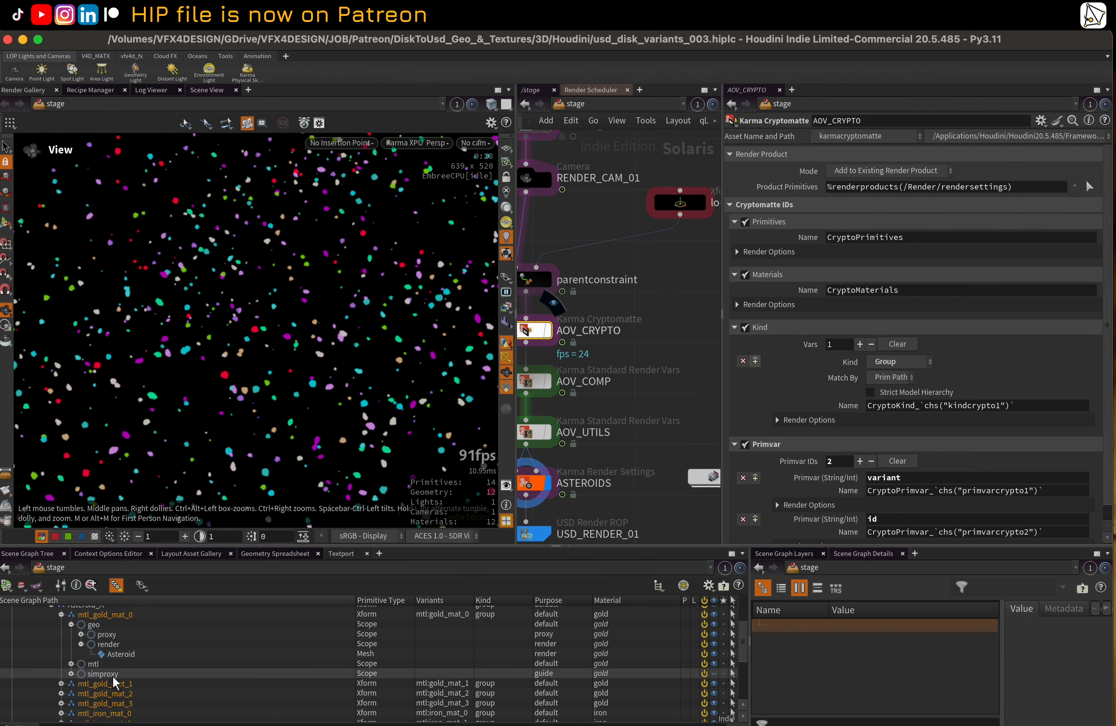
scroll(81, 652, "up", 1)
left_click(62, 644)
scroll(64, 652, "down", 5)
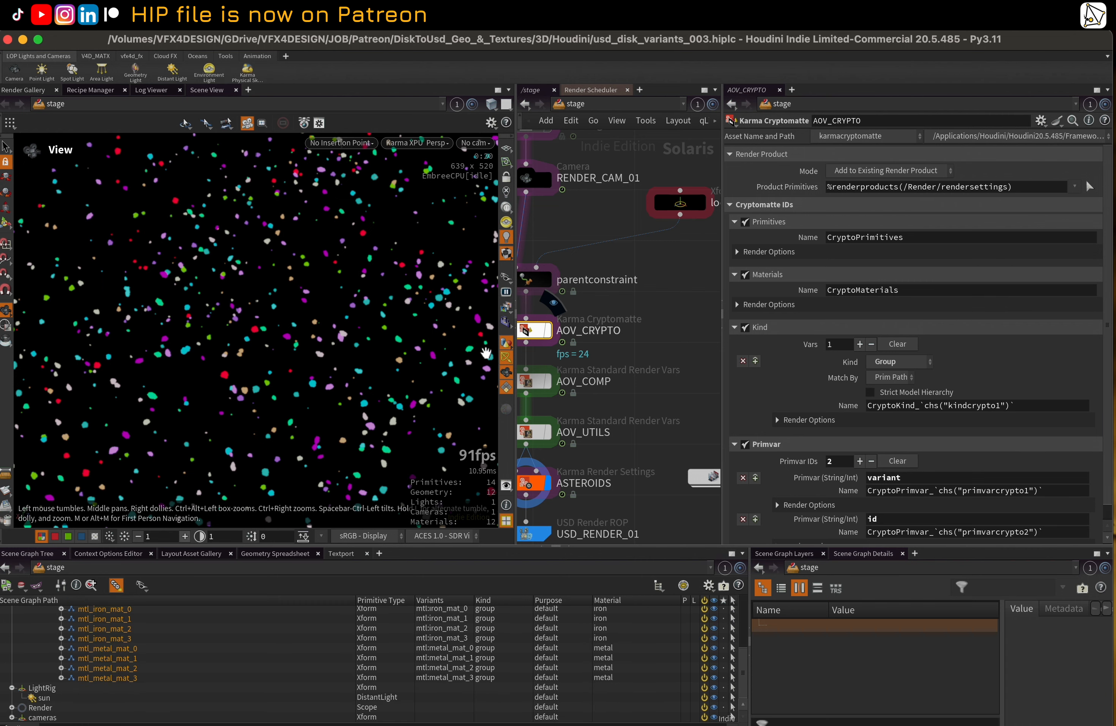
left_click(507, 307)
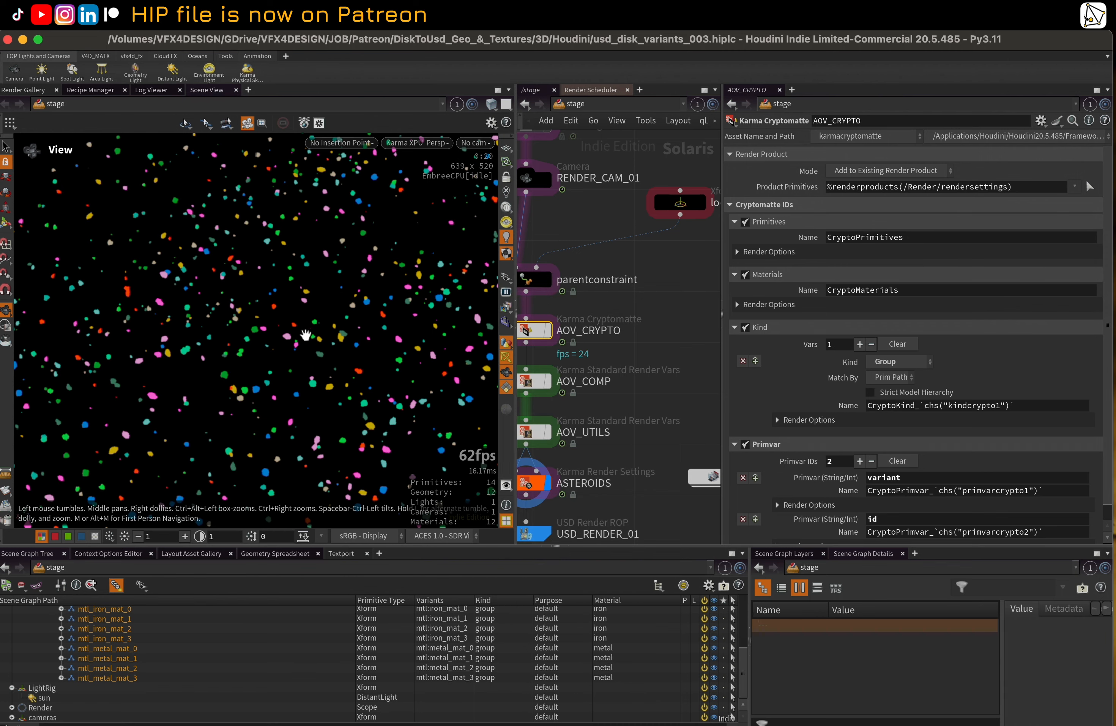
Switch the viewport from Karma XPU back to the standard Houdini renderer and widen the network pane
left_click(408, 143)
left_click(427, 196)
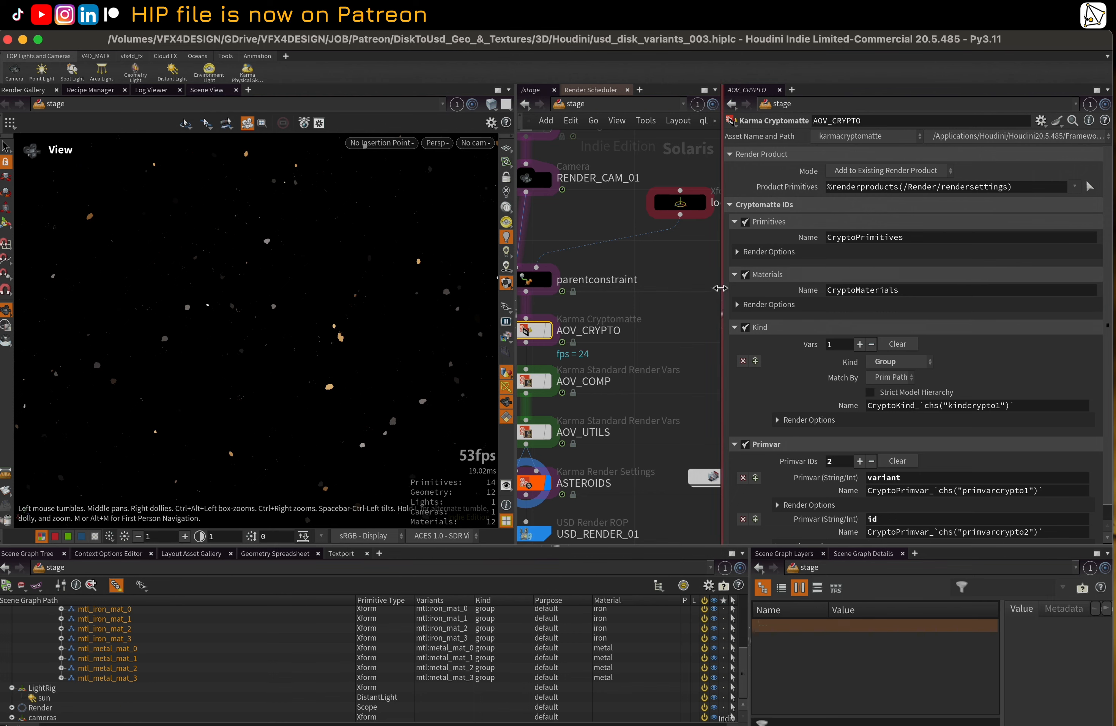
left_click_drag(722, 285, 960, 285)
Delete the slap_comp COP network node beside the ASTEROIDS render settings
scroll(770, 238, "down", 5)
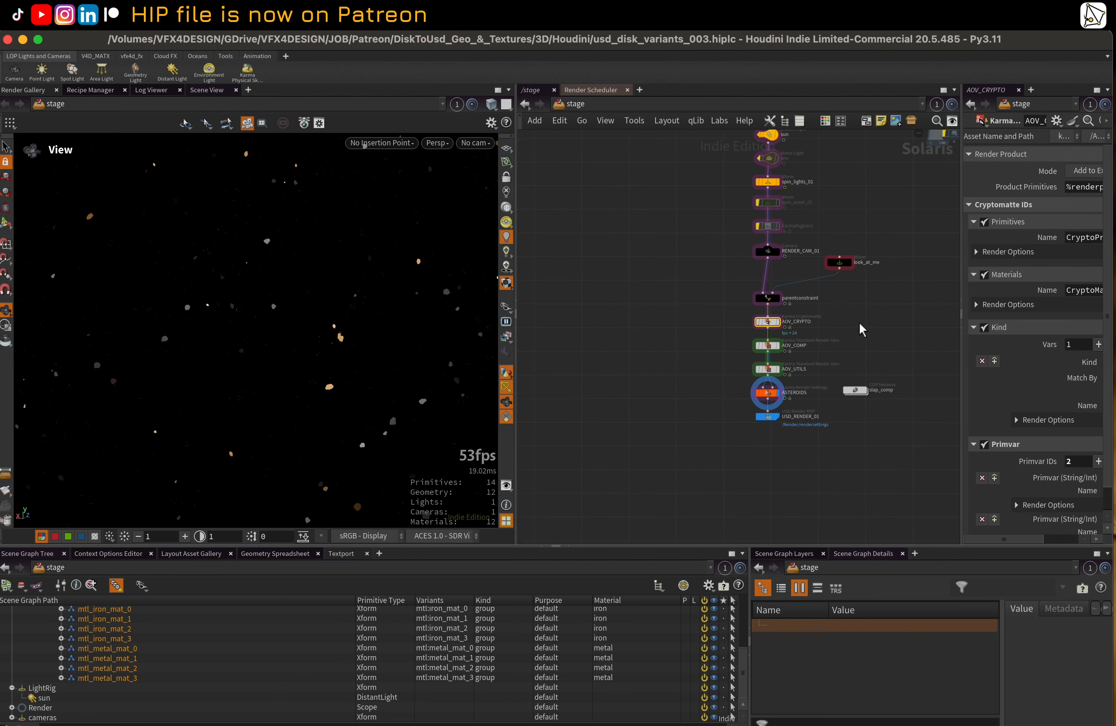
middle_click_drag(816, 399, 737, 388)
scroll(735, 389, "up", 1)
left_click_drag(707, 417, 774, 501)
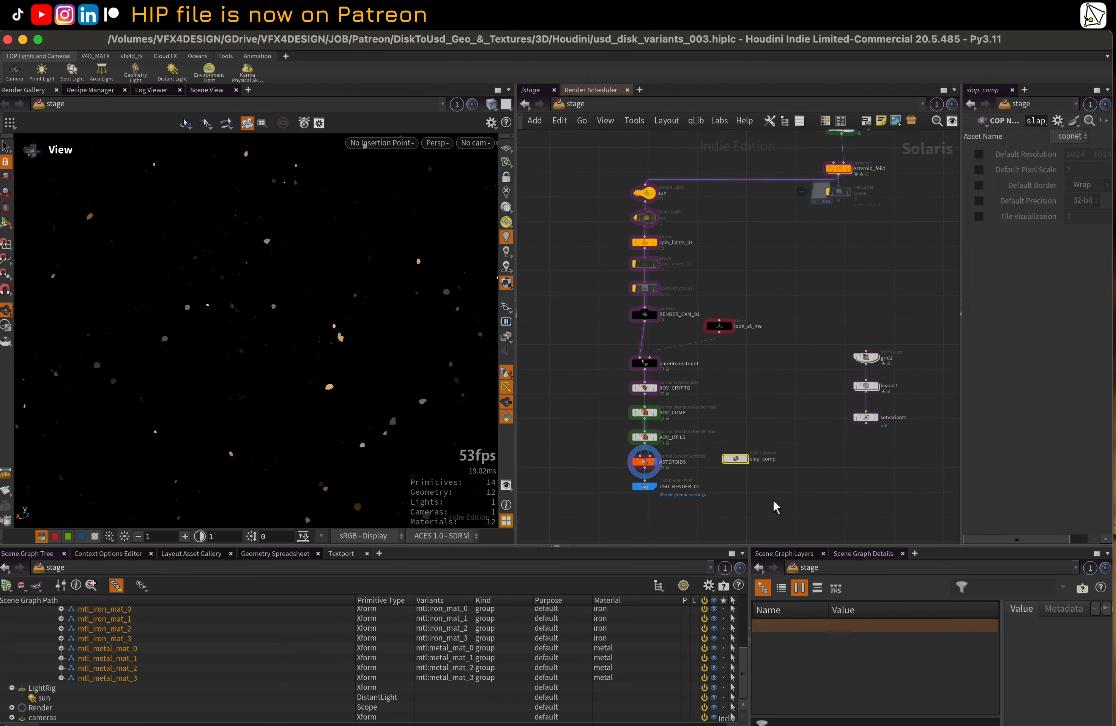
key("Delete")
scroll(792, 447, "down", 5)
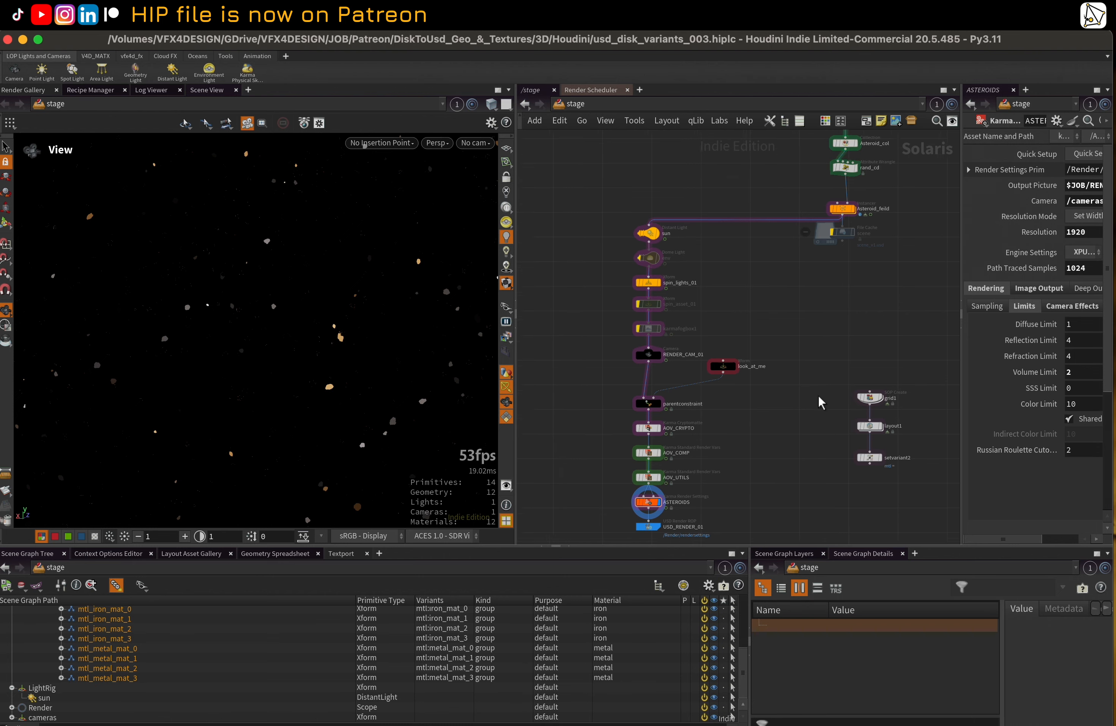
Select the six-node asteroid layout chain below the asset reference and shift it slightly left to line up with the reference
middle_click_drag(754, 404, 674, 354)
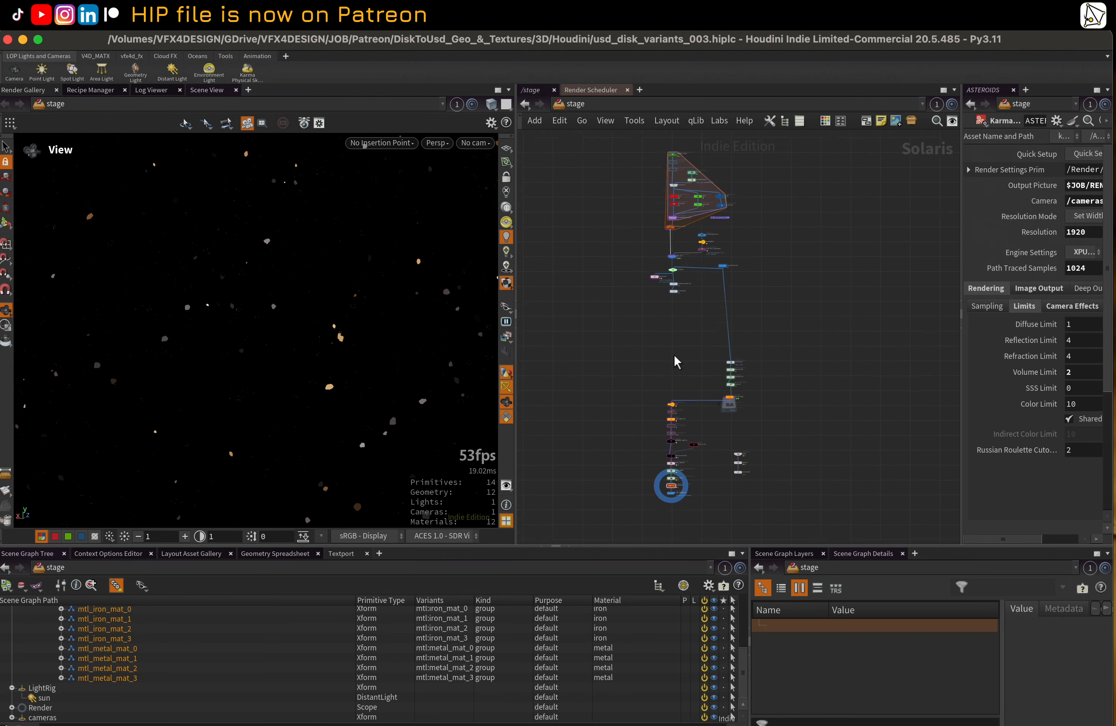
scroll(674, 353, "up", 1)
scroll(811, 363, "up", 2)
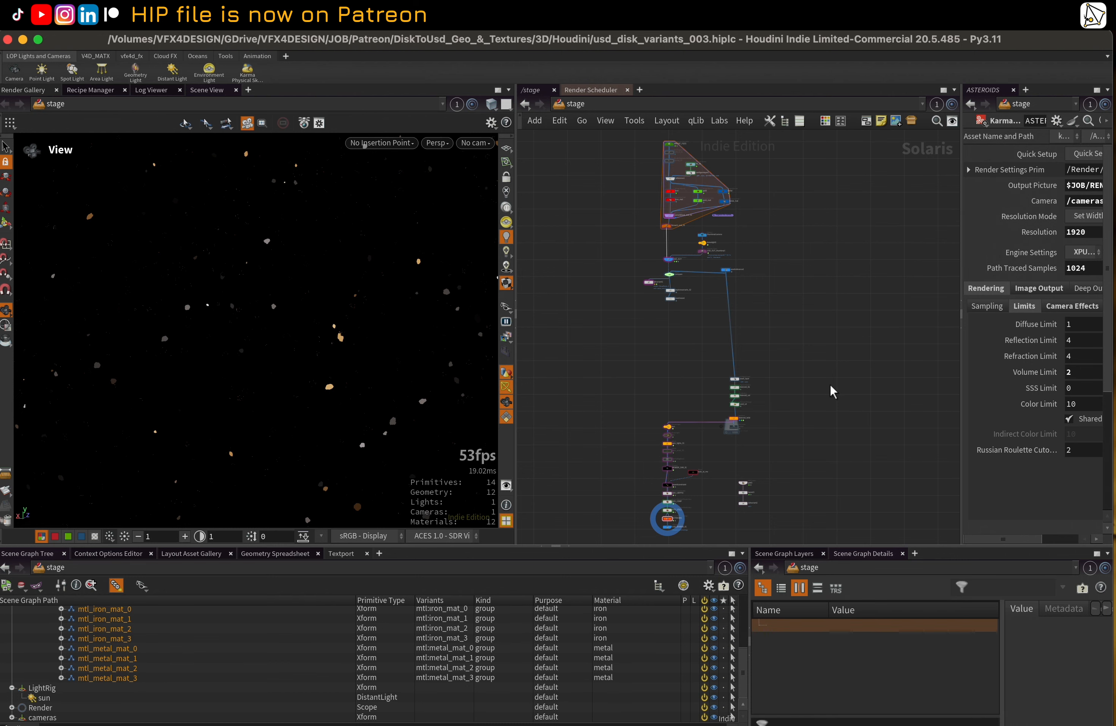
left_click_drag(805, 450, 731, 385)
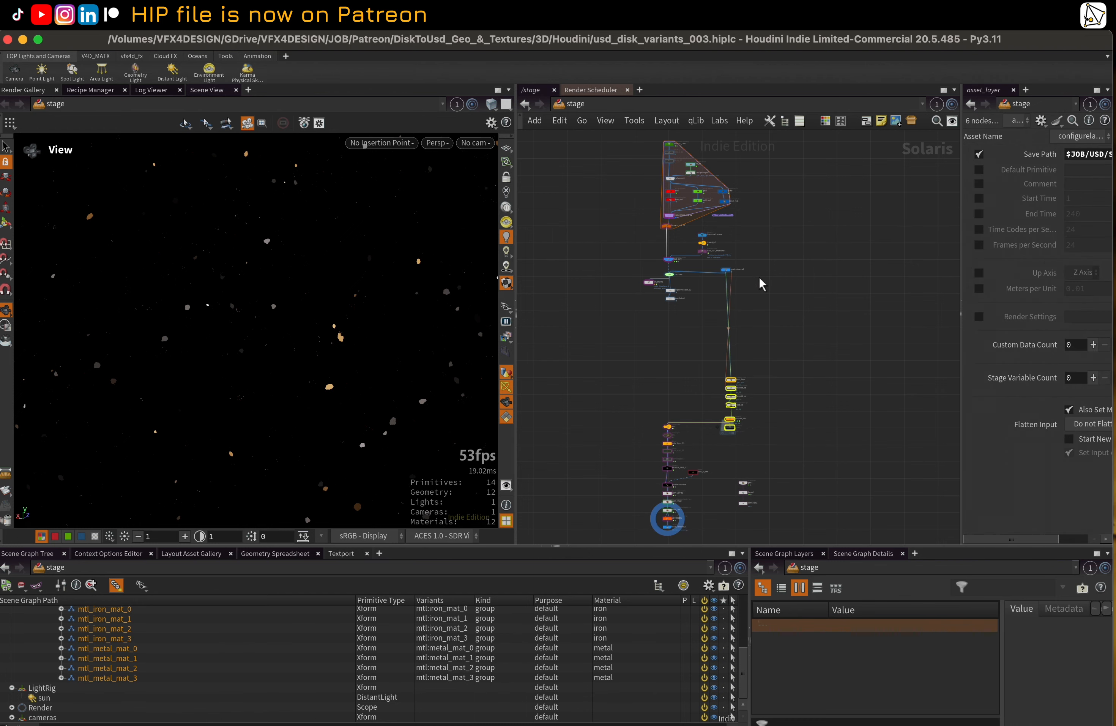
left_click(805, 302)
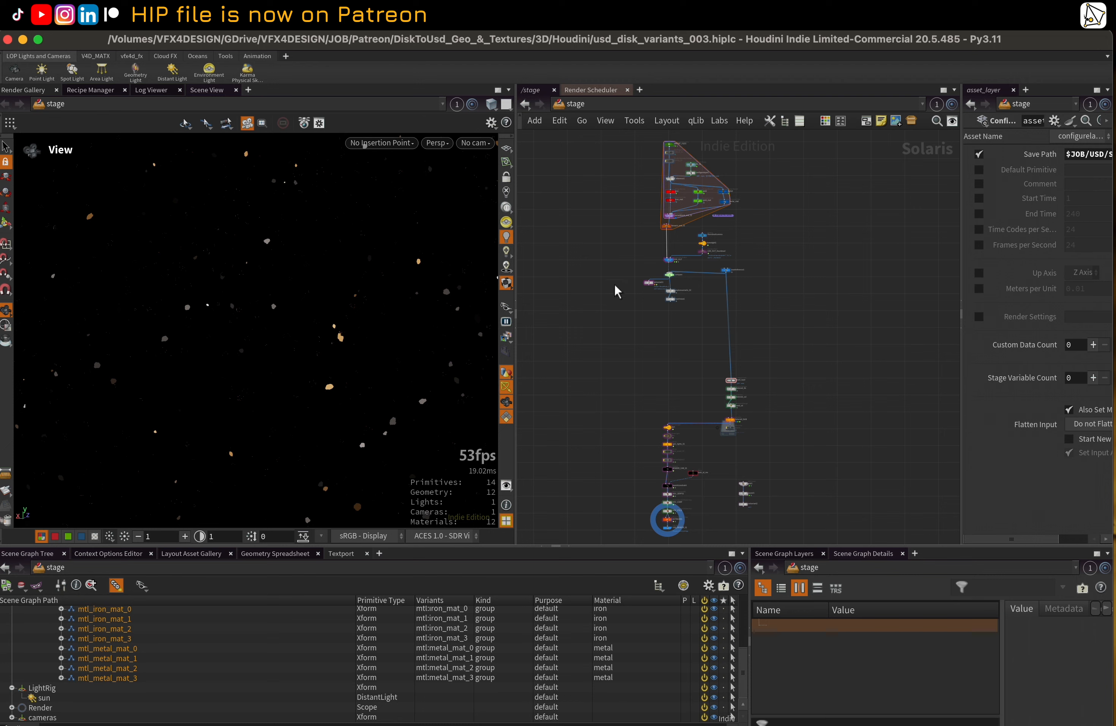
scroll(633, 341, "up", 3)
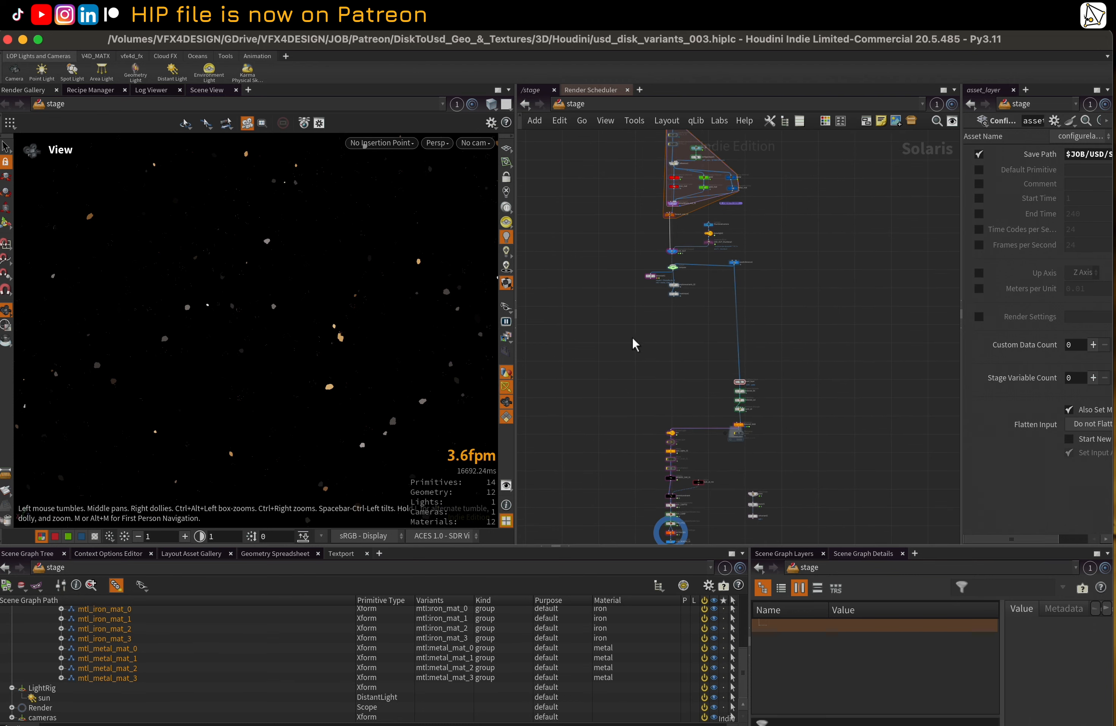